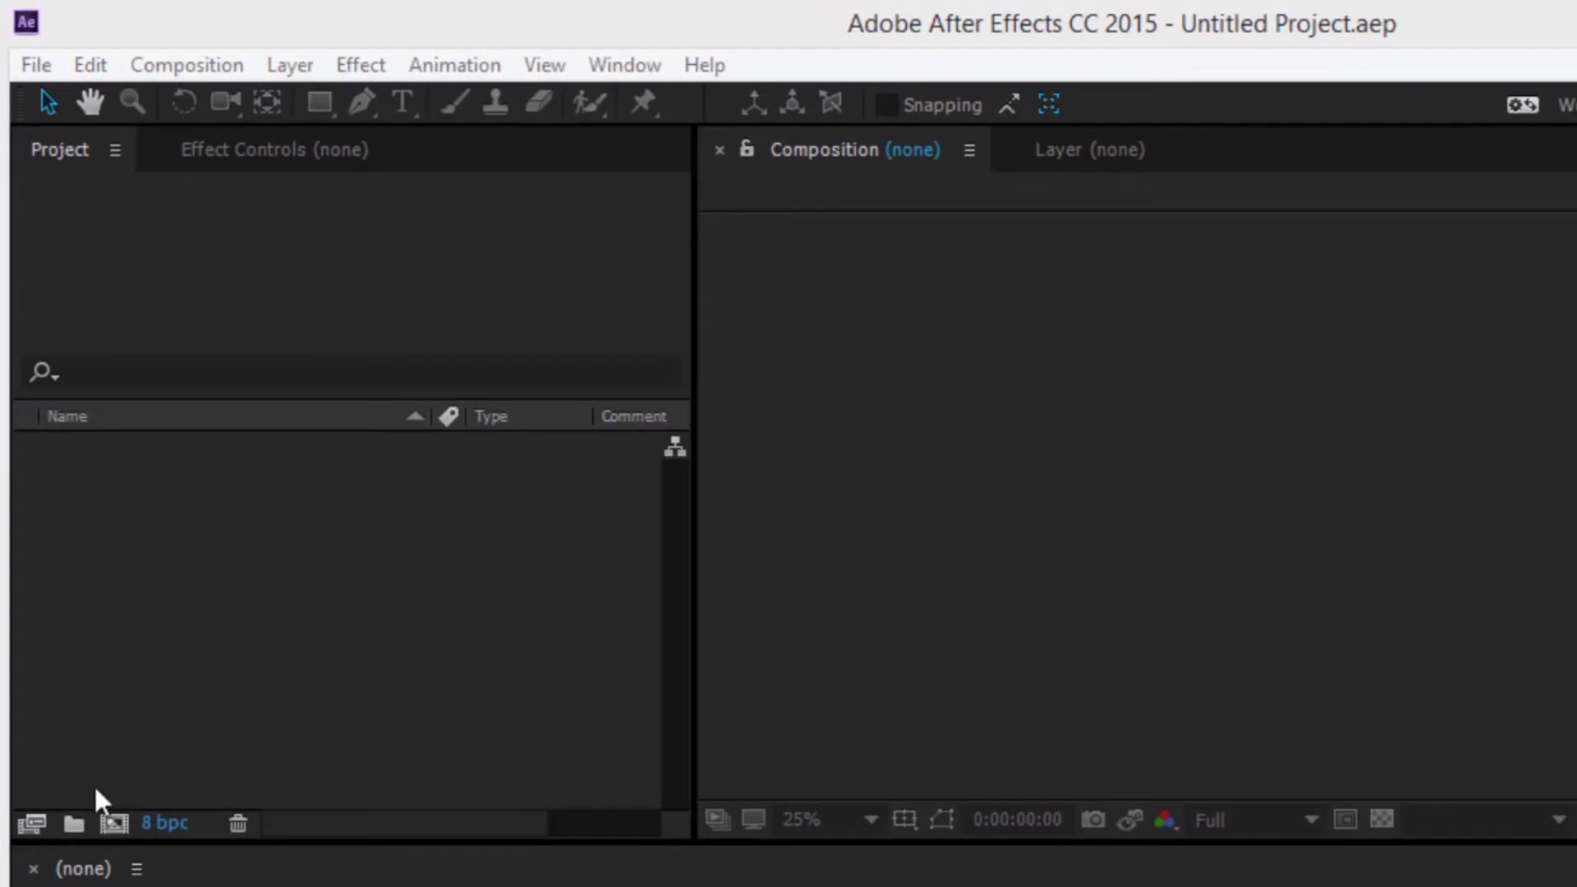
- Create a 'Logo animation' composition at 1920×1080, 30 fps, 0:00:06:00 duration
click(114, 823)
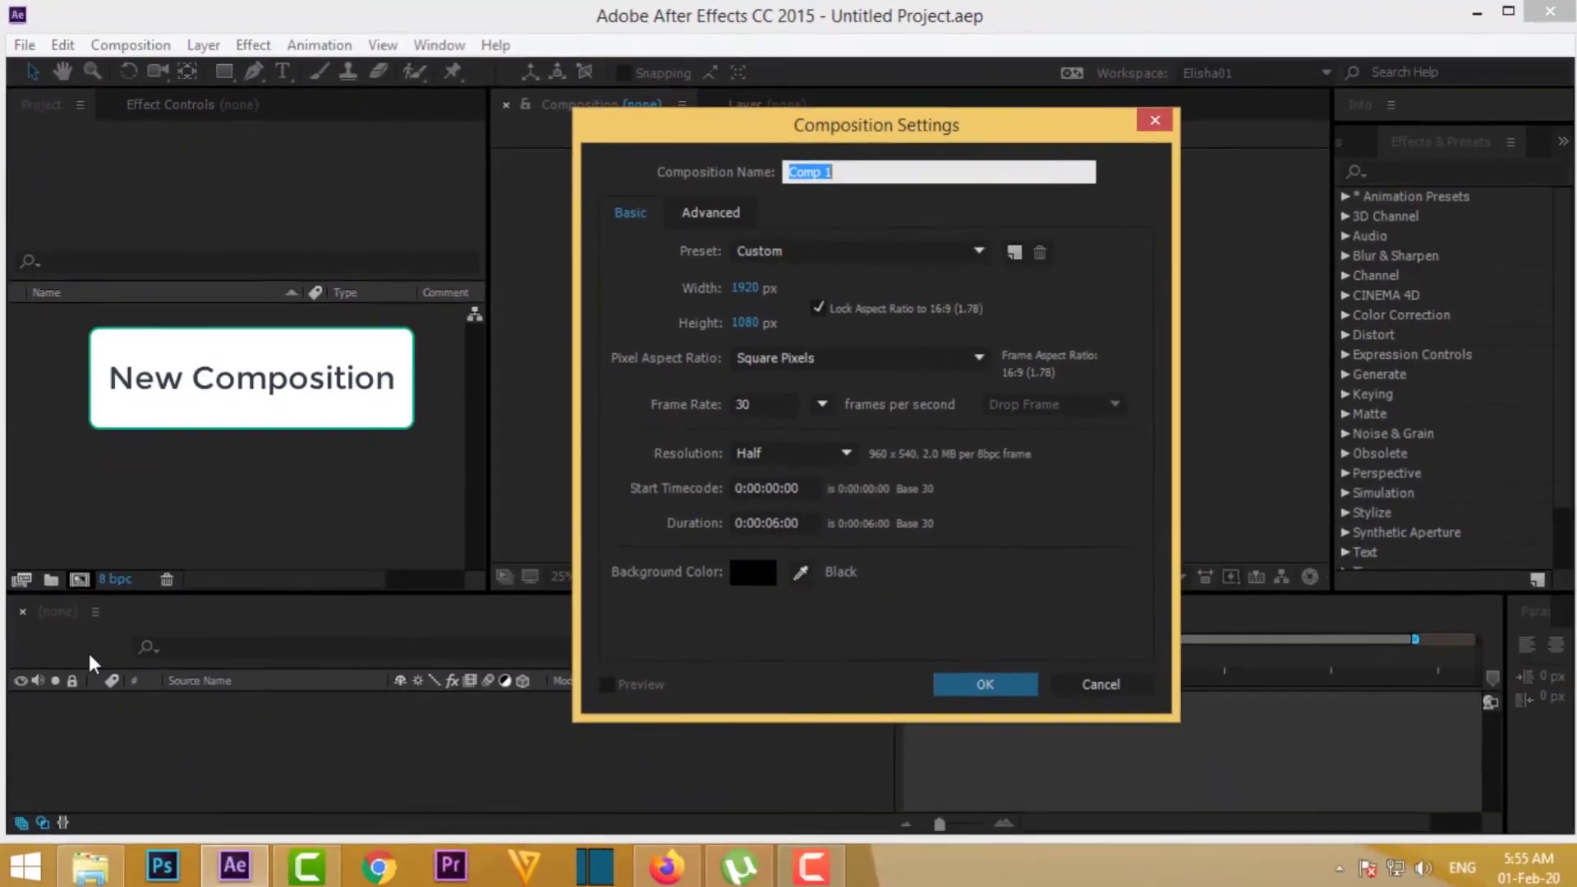
text(Logog)
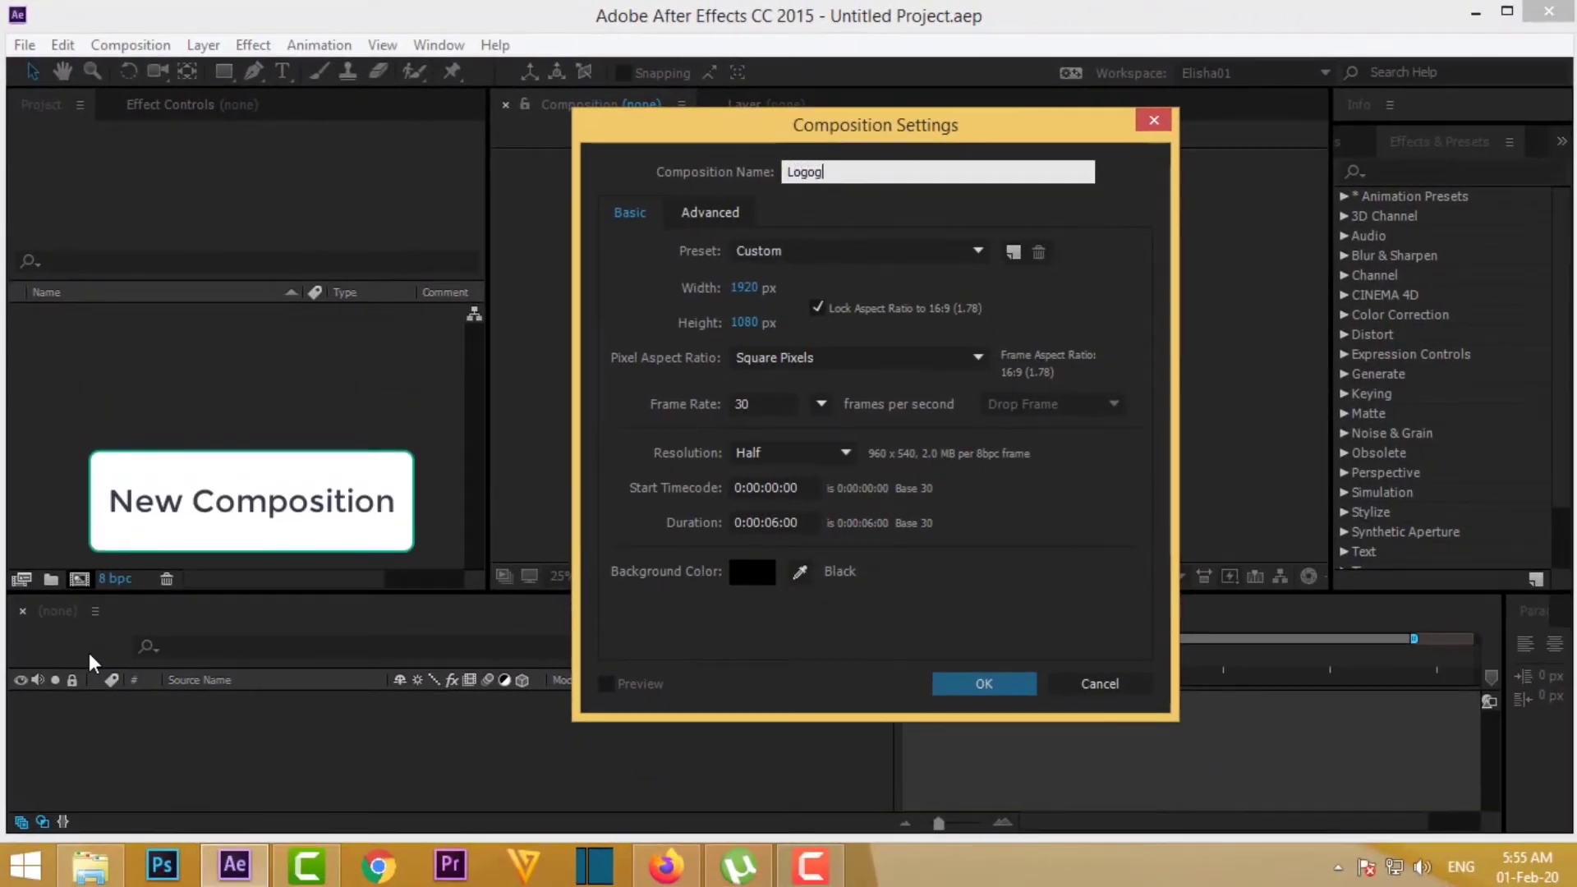
key(BackSpace)
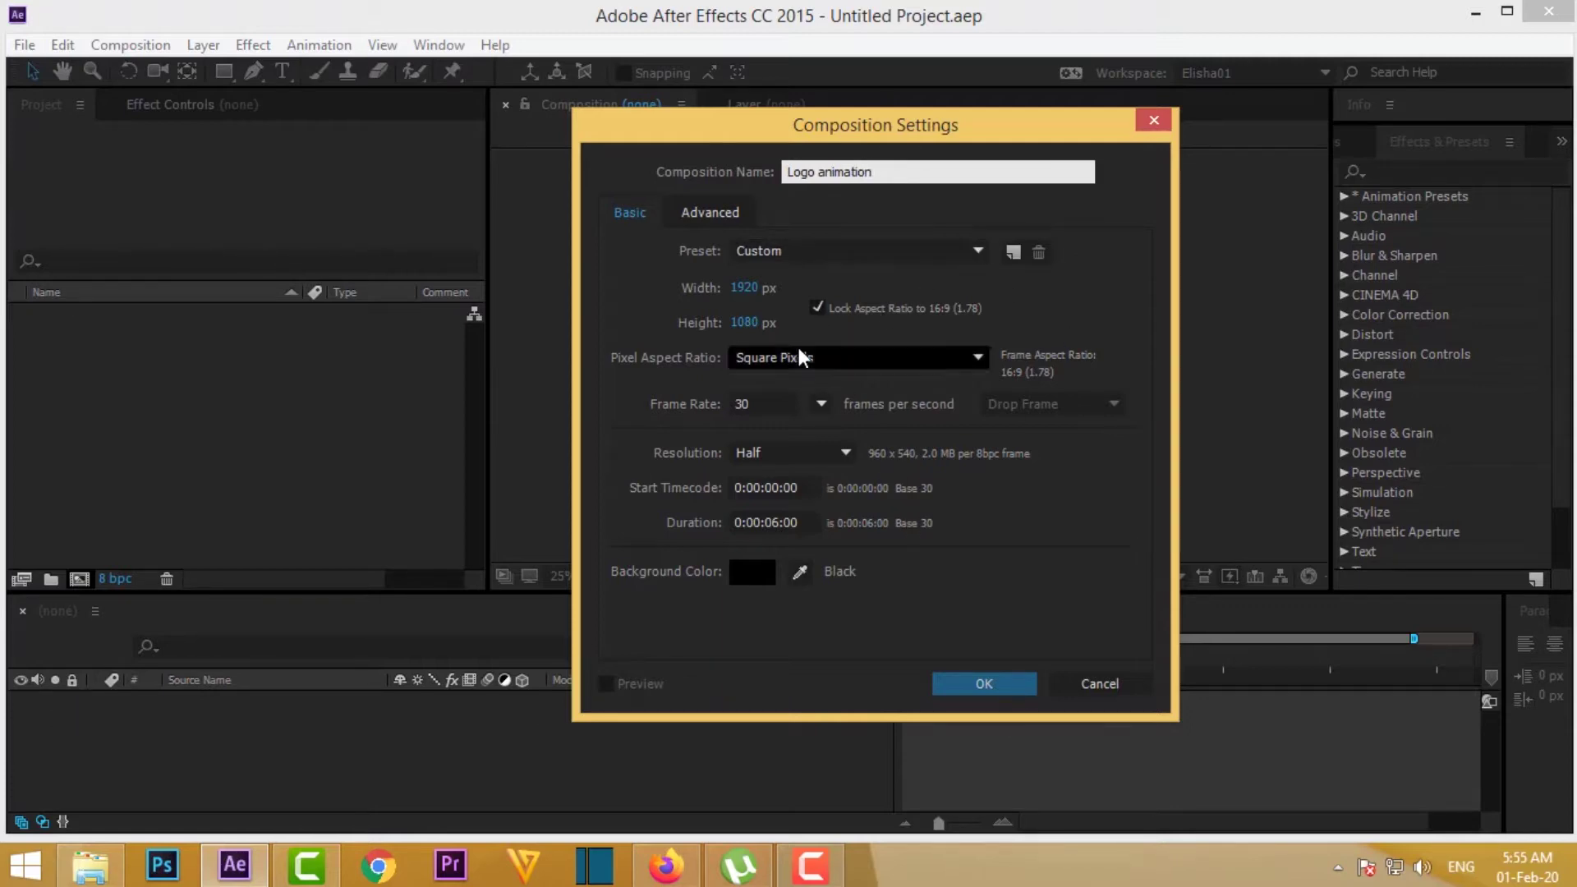
click(762, 404)
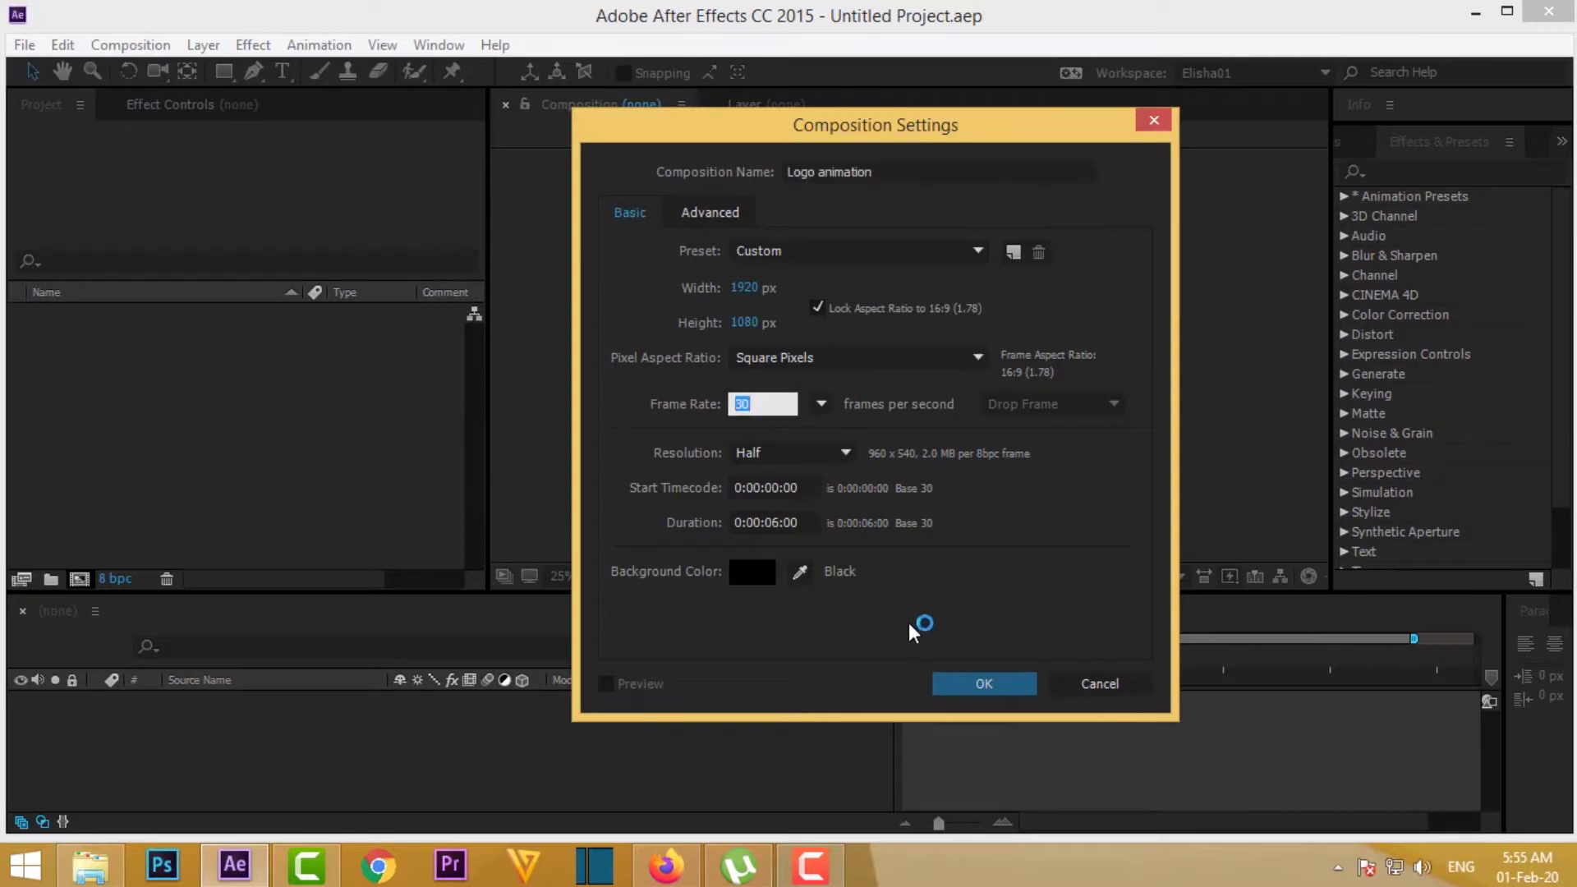
click(799, 520)
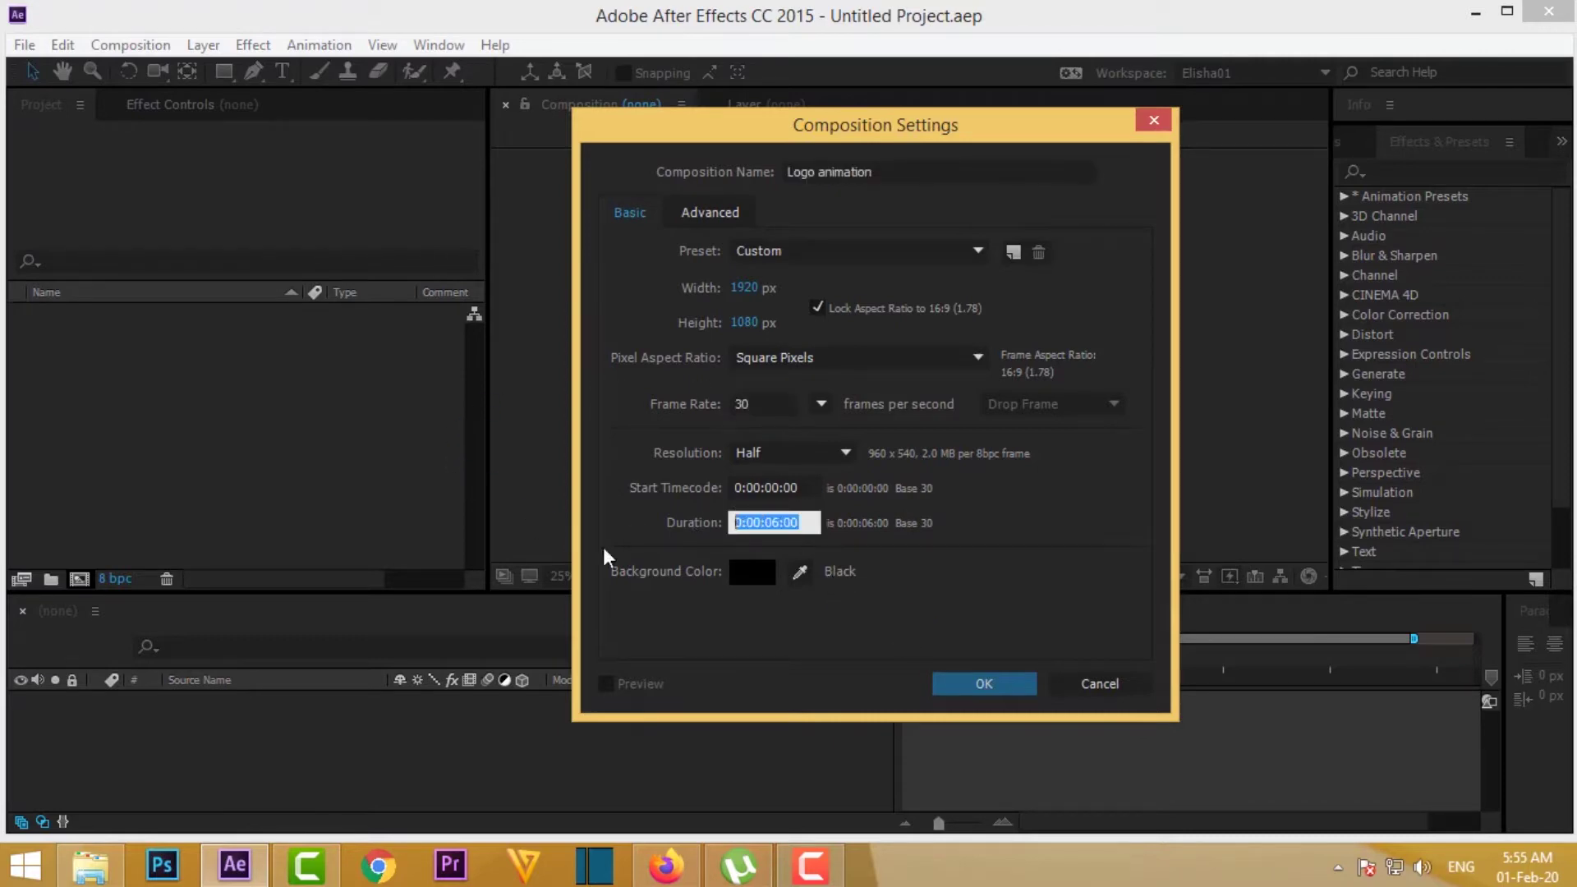
click(983, 684)
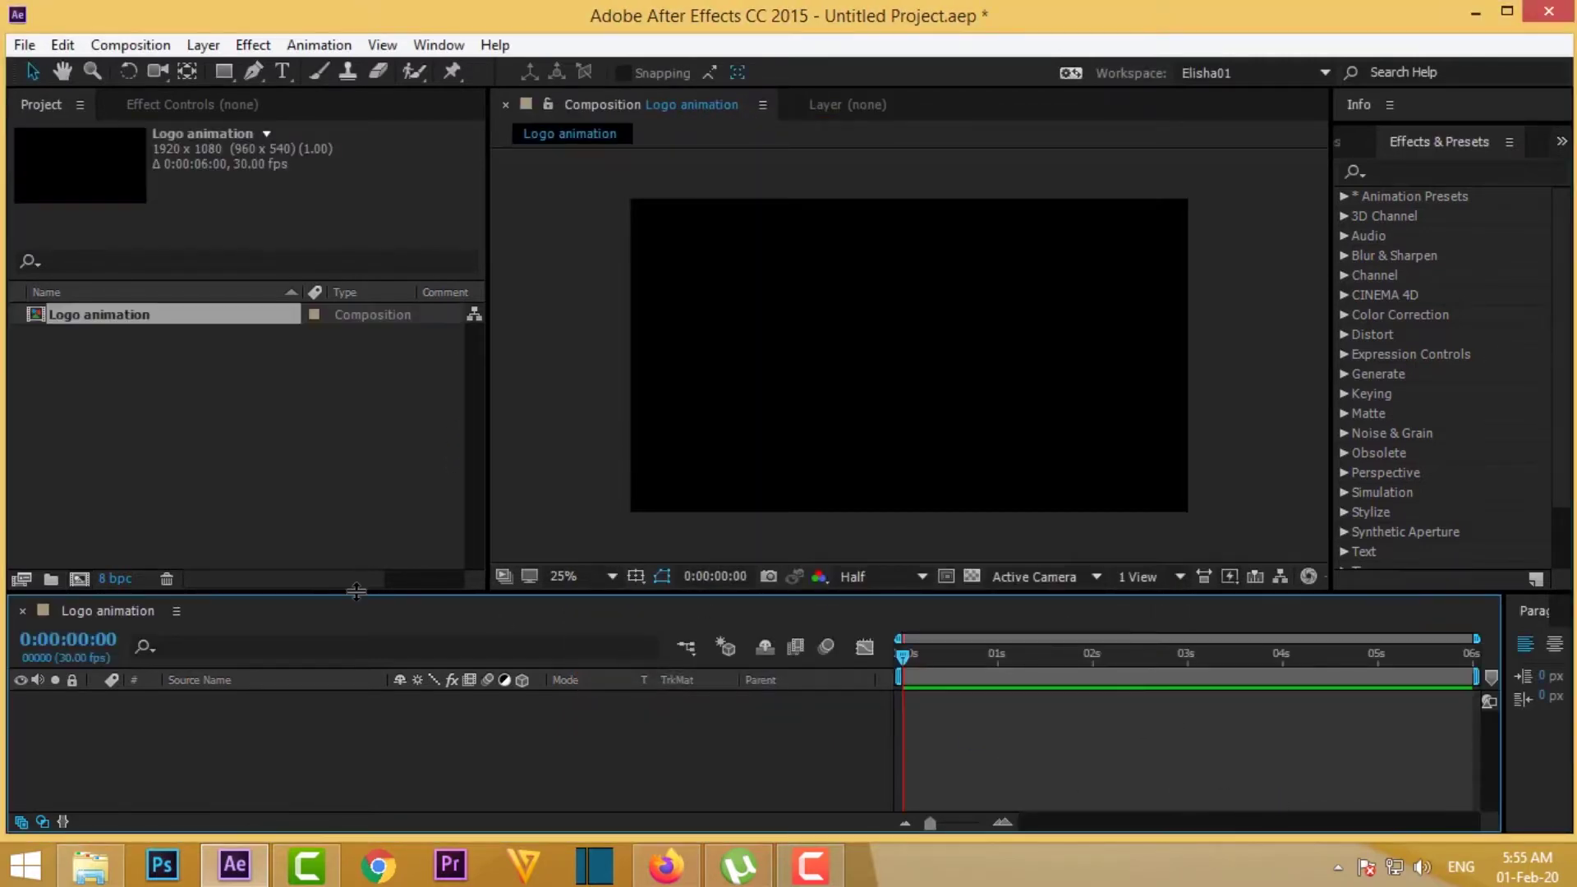
- Add a black 1920×1080 solid layer named 'BG' to Logo animation
drag(355, 592, 355, 518)
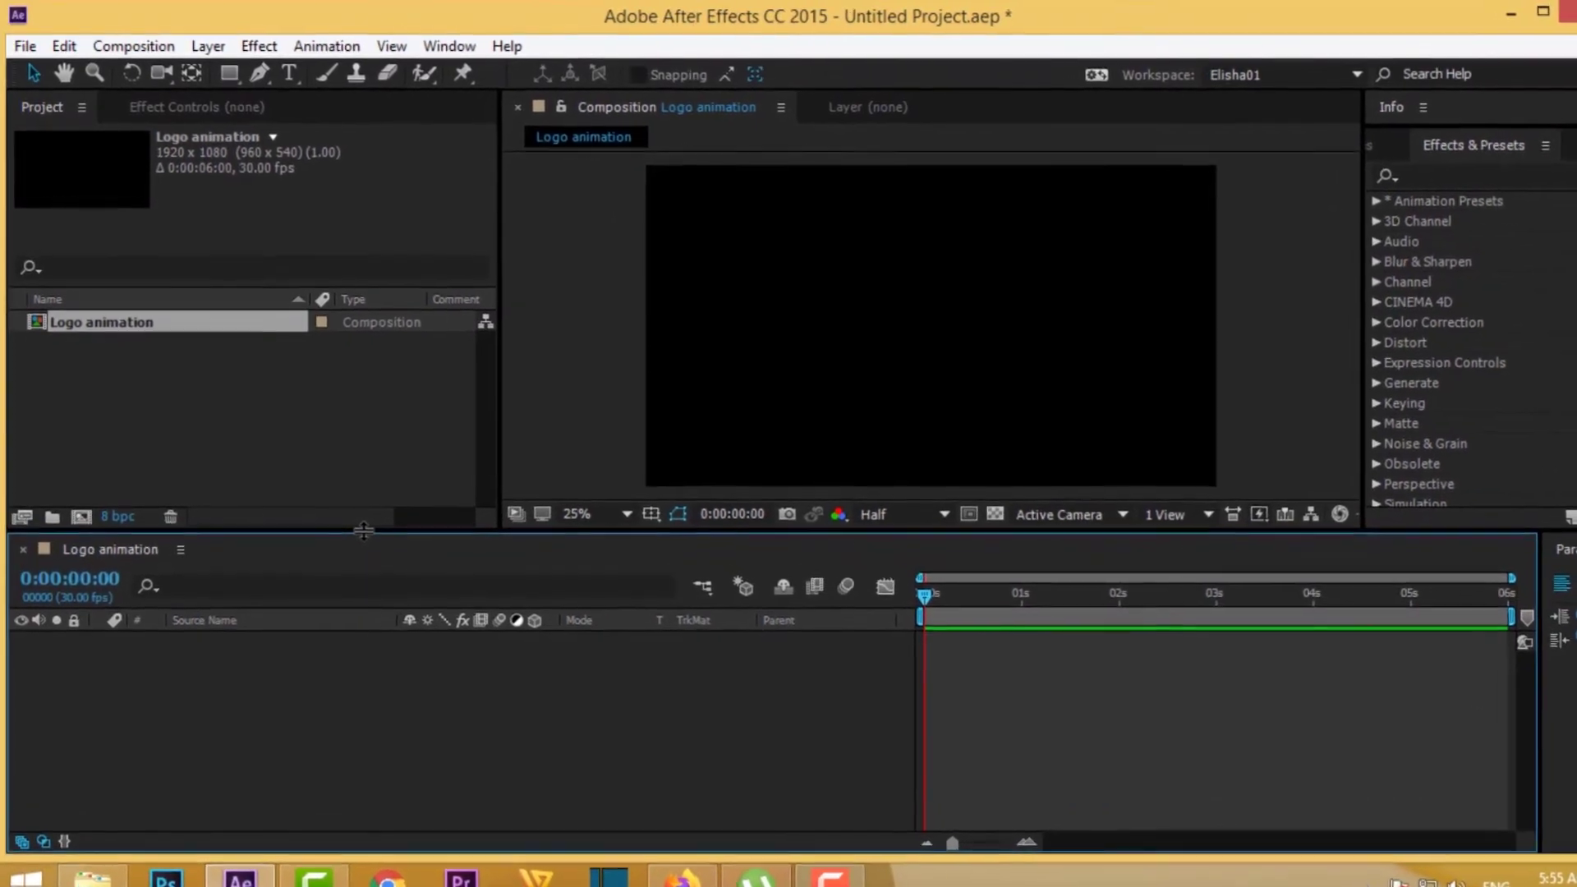
right_click(341, 701)
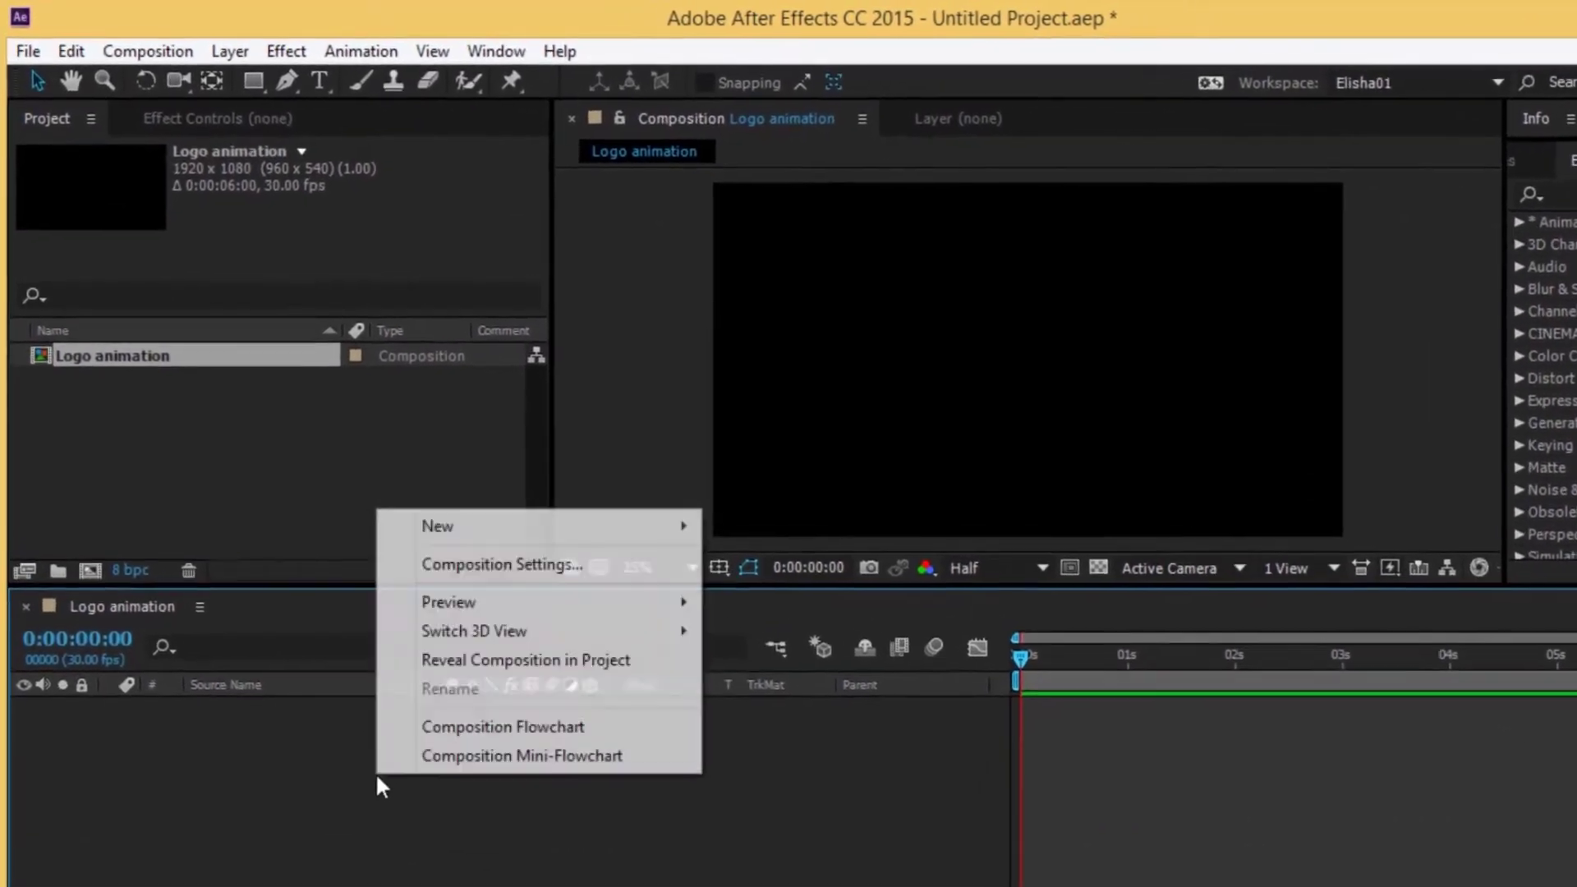
mouse_move(464, 526)
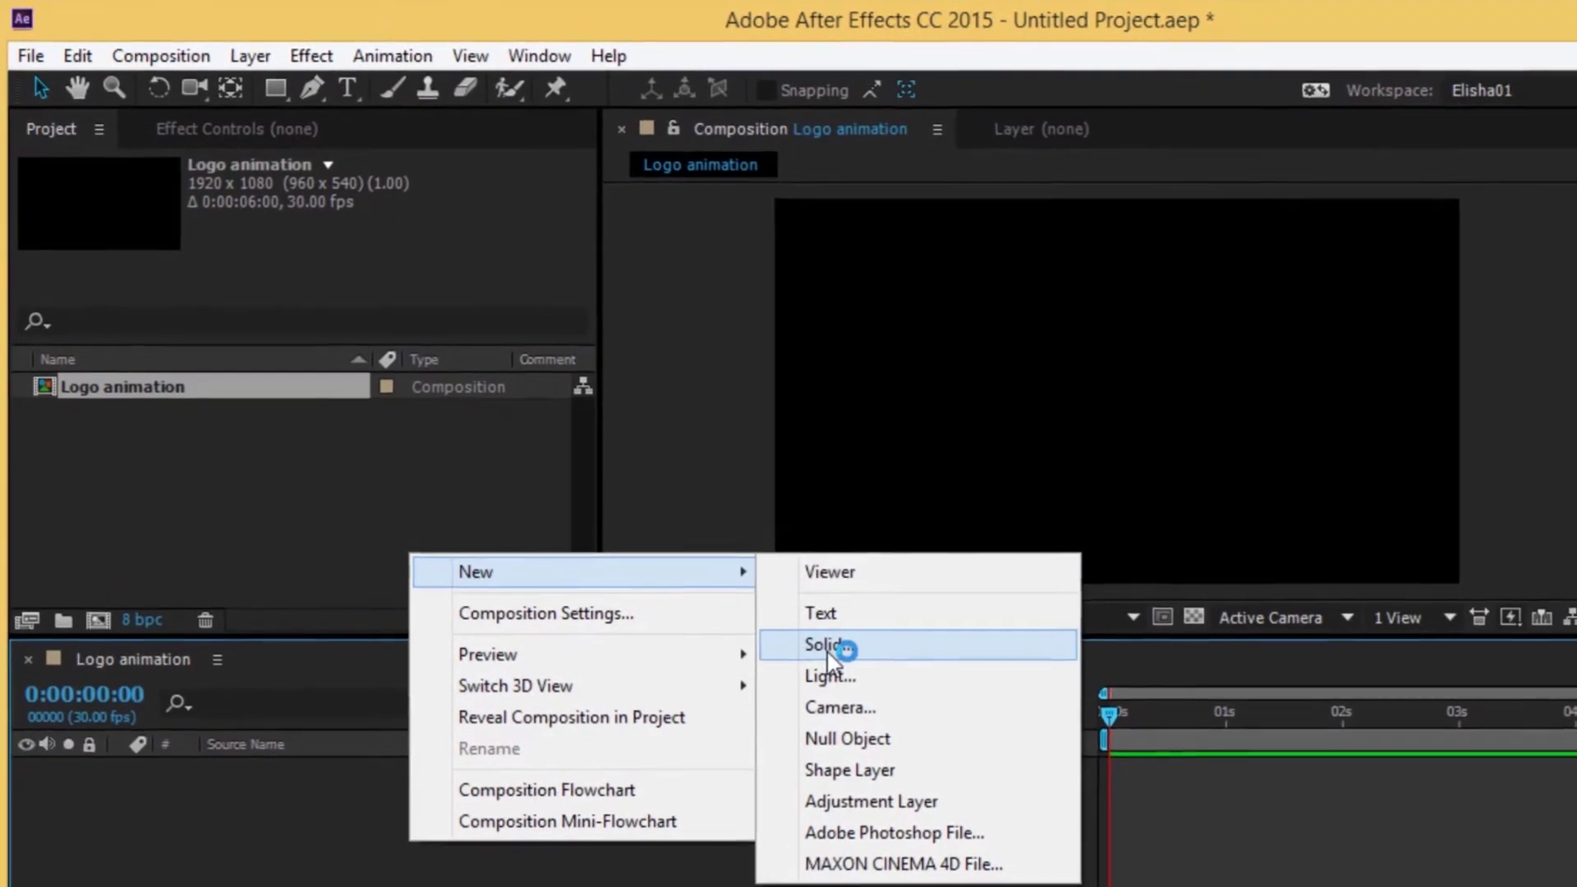
click(826, 649)
text(BG)
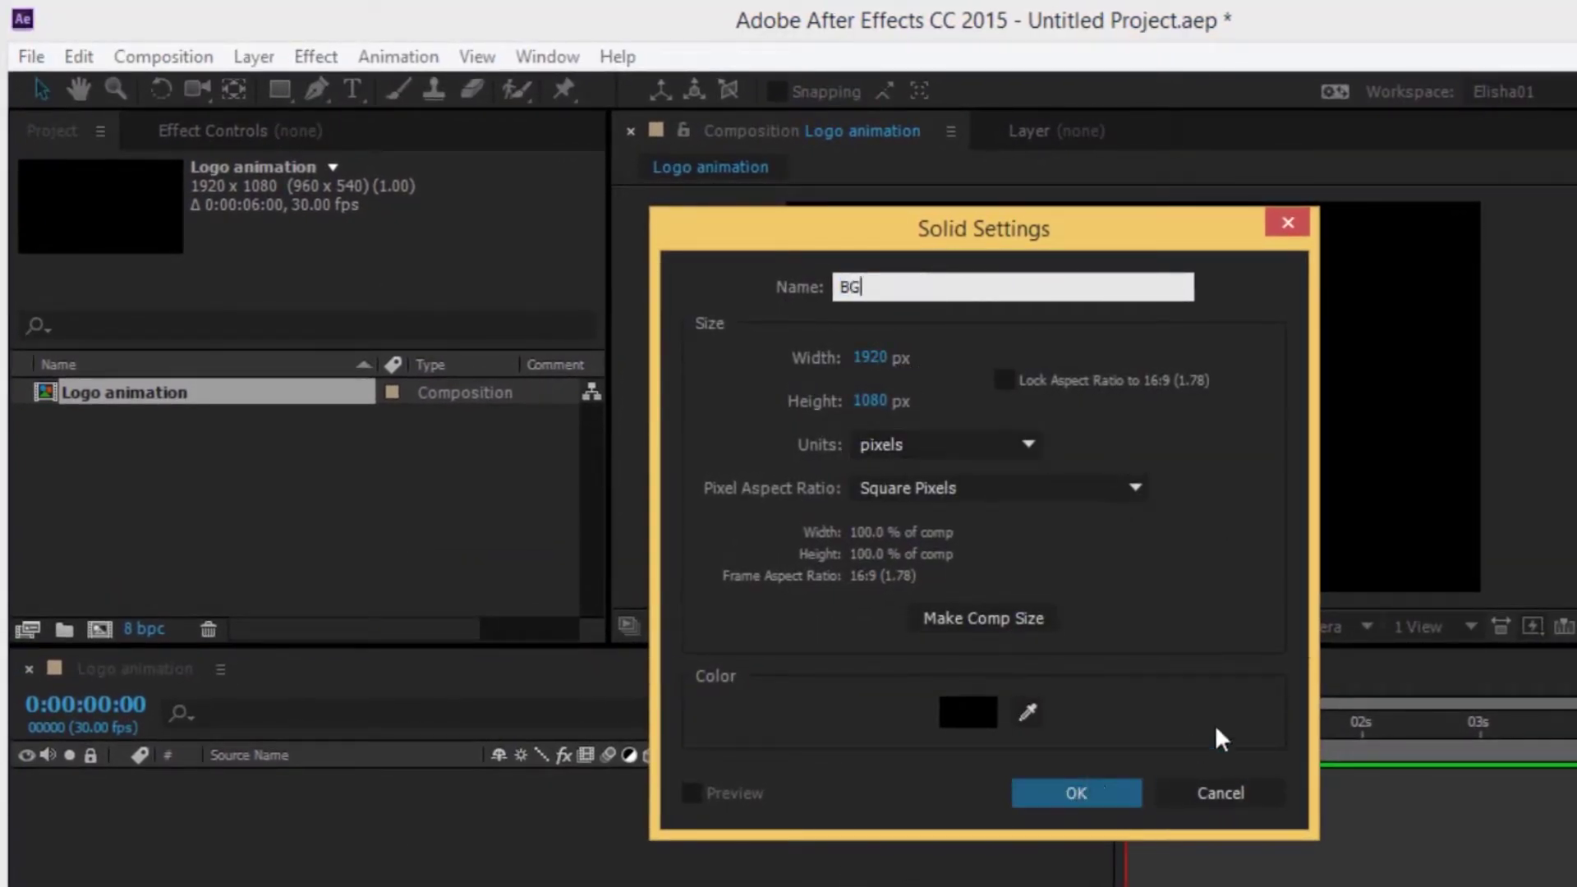
click(1077, 793)
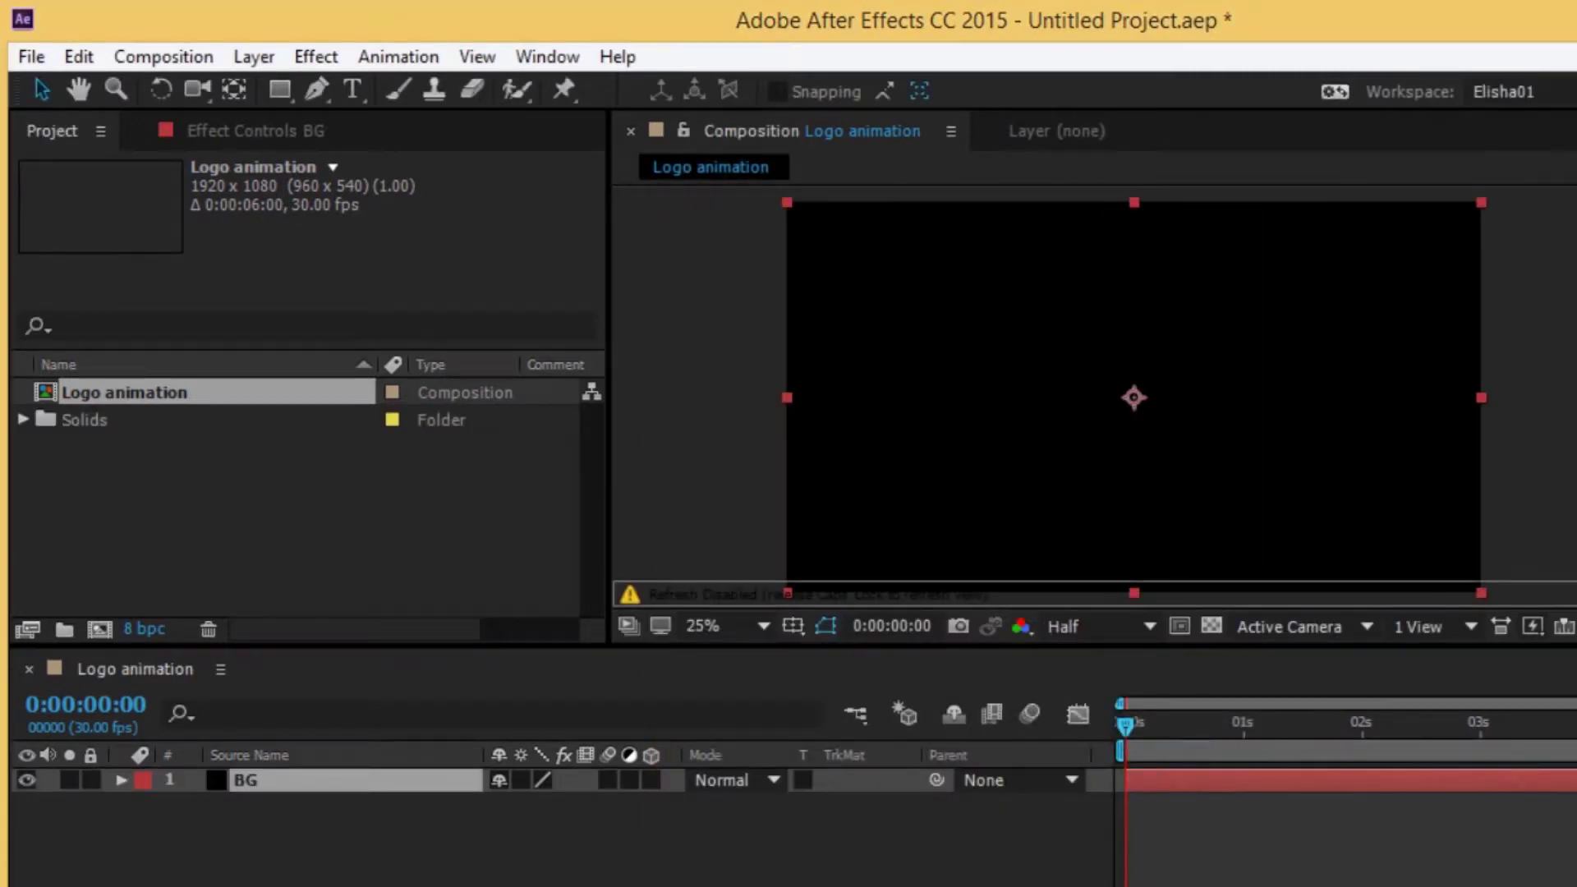
key(Caps_Lock)
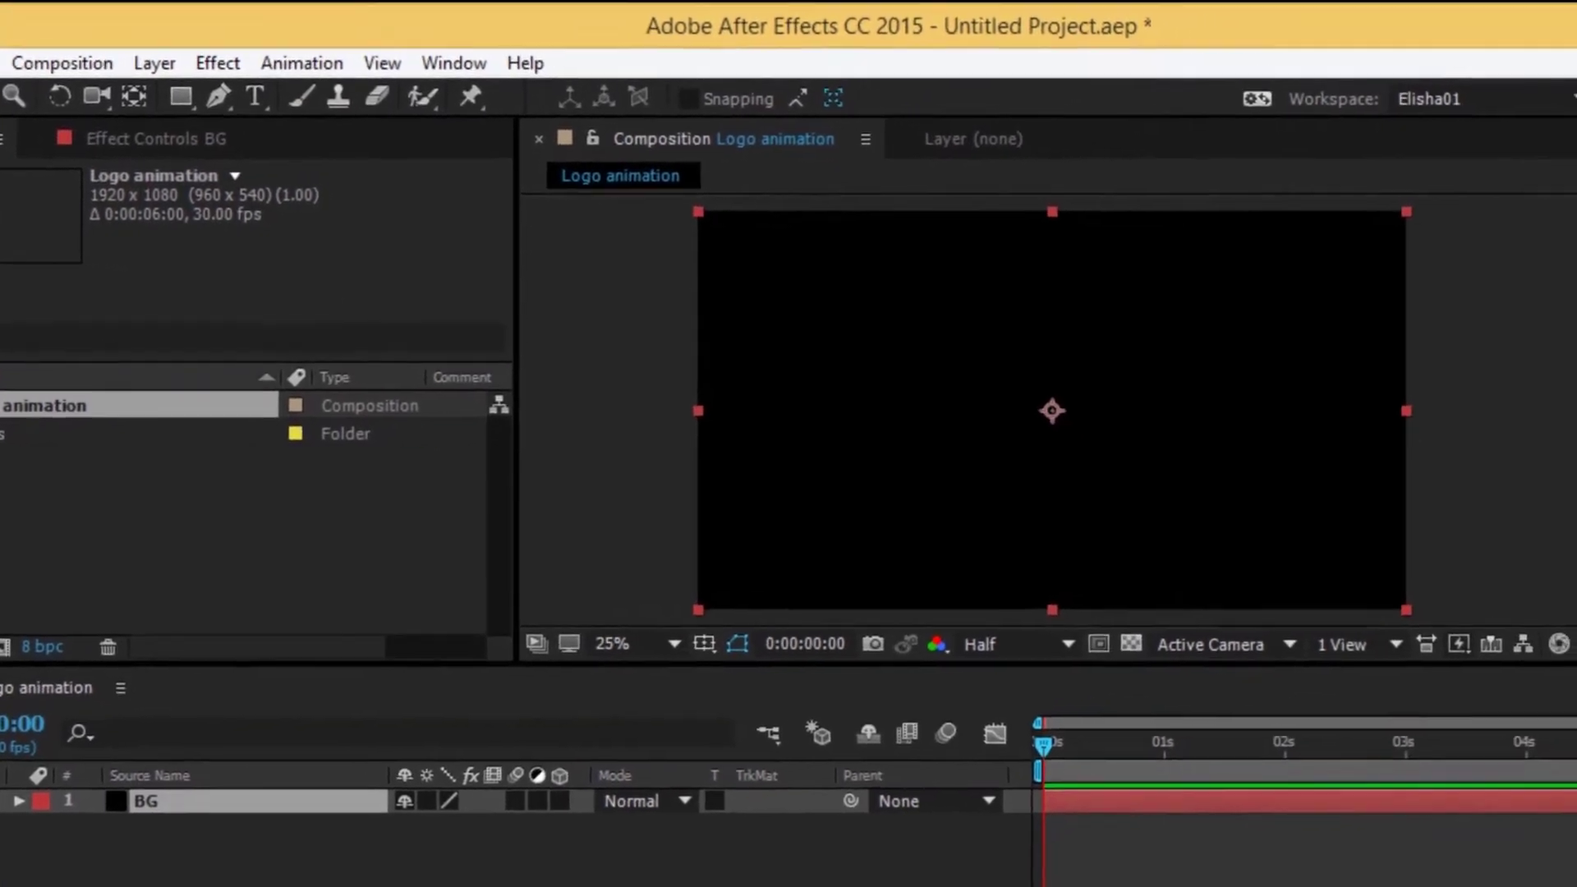
- Apply Gradient Ramp to BG with Ramp Shape set to Radial Ramp and Ramp Scatter 300
text(r)
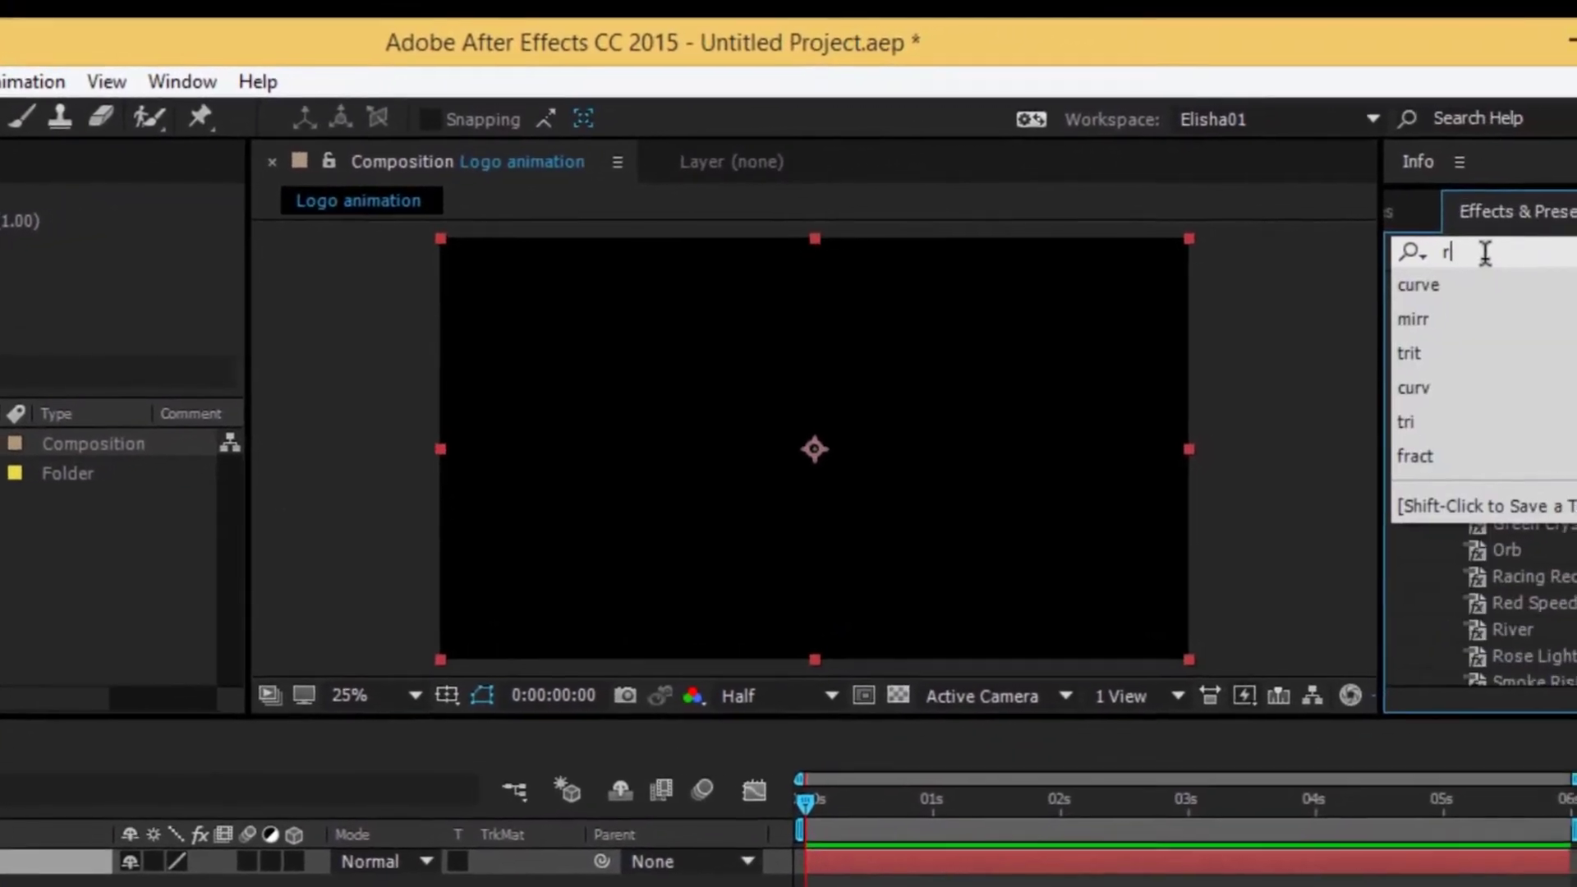
text(amp)
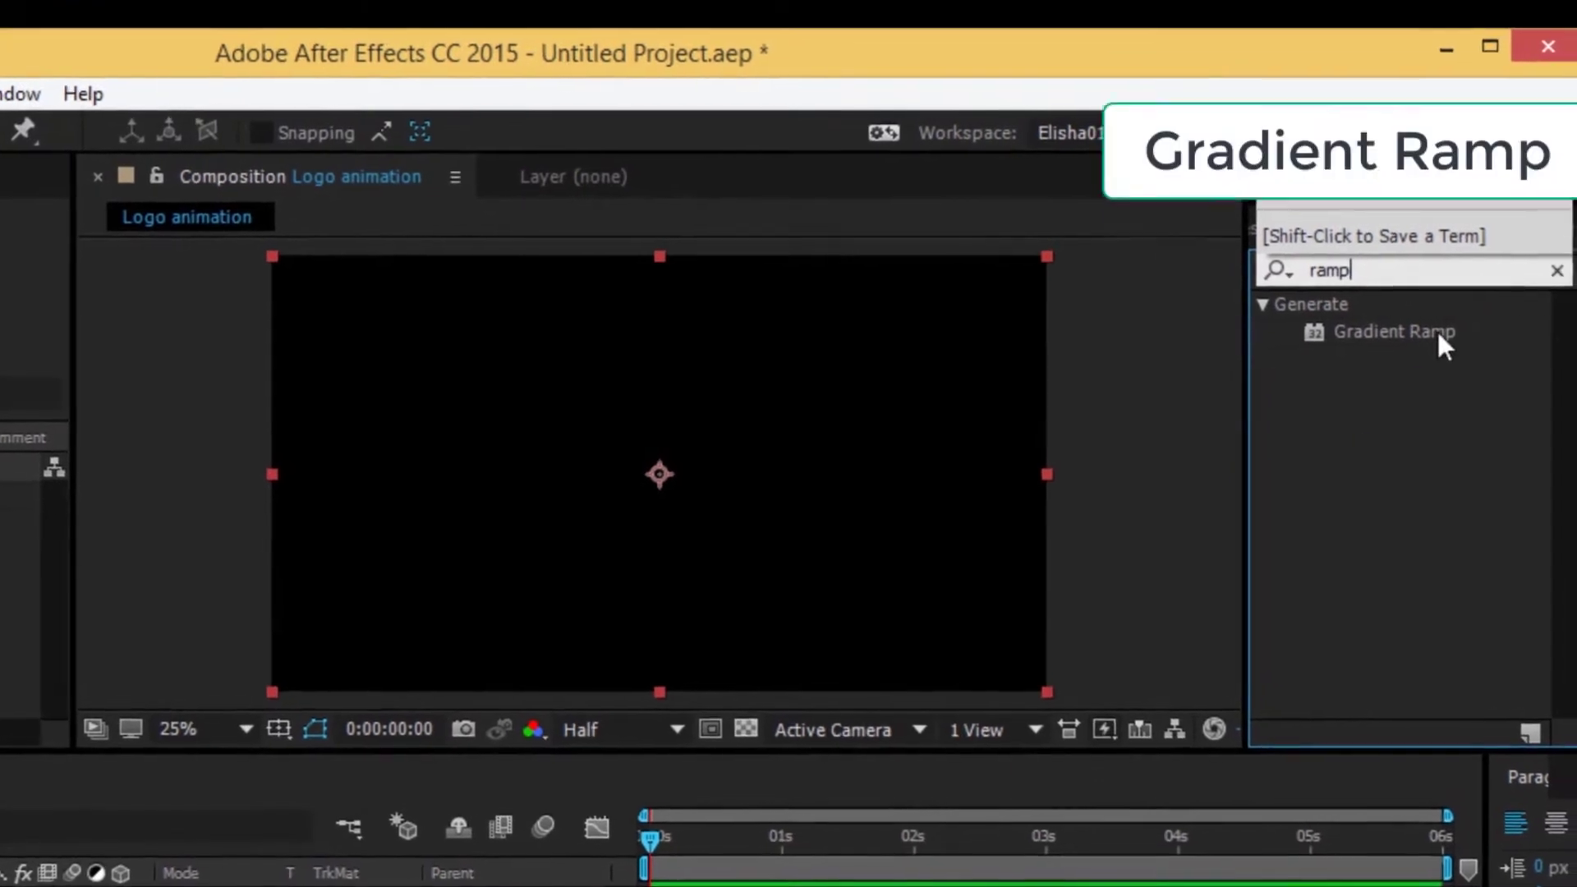
double_click(1431, 332)
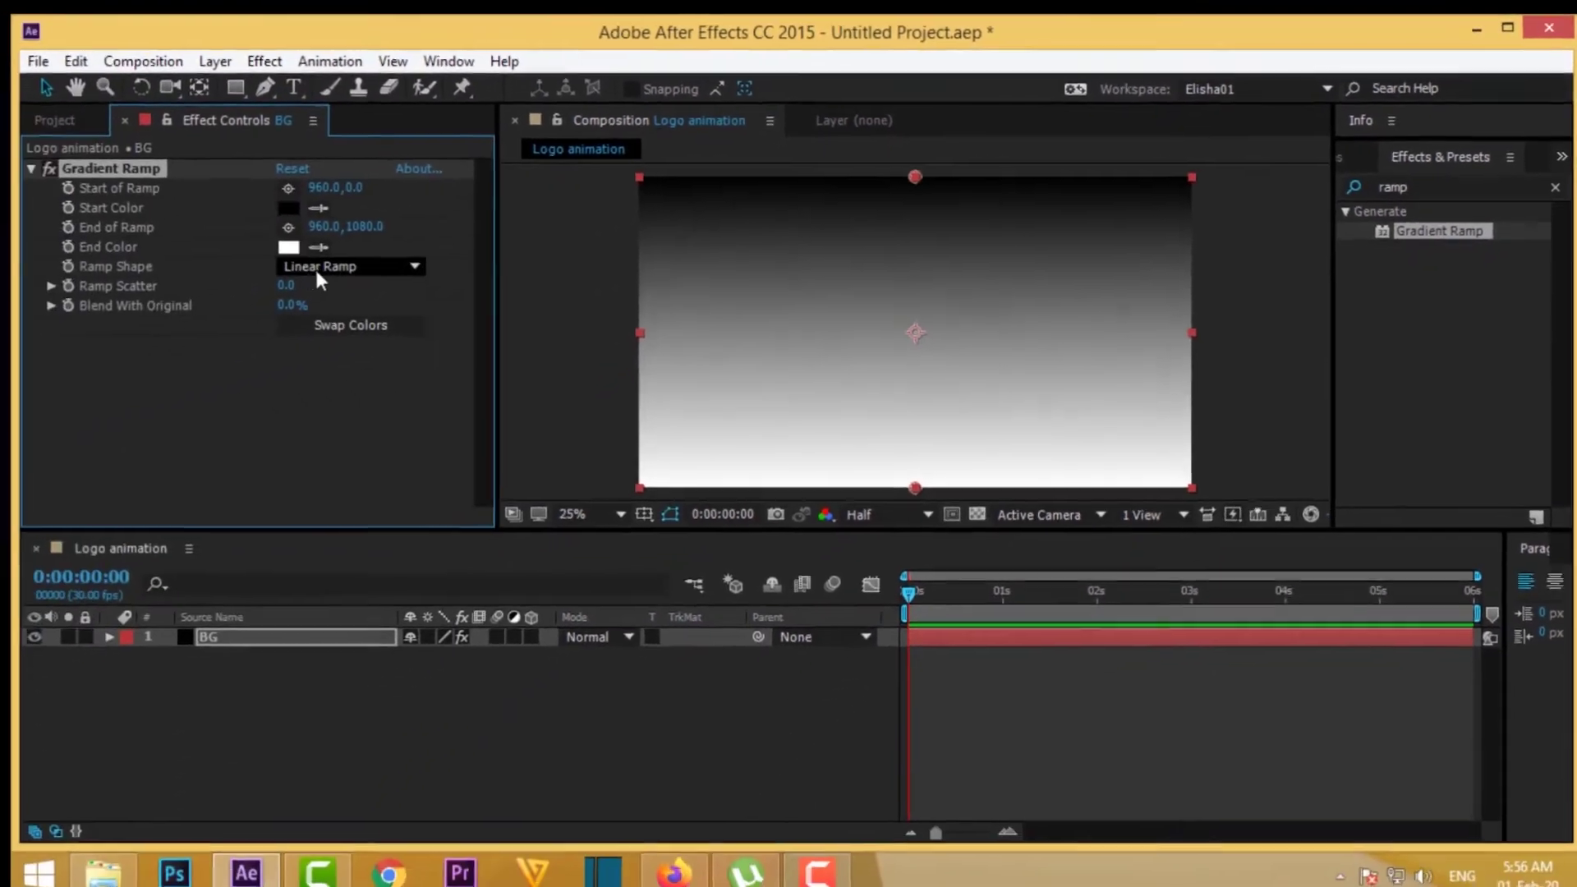
click(8, 338)
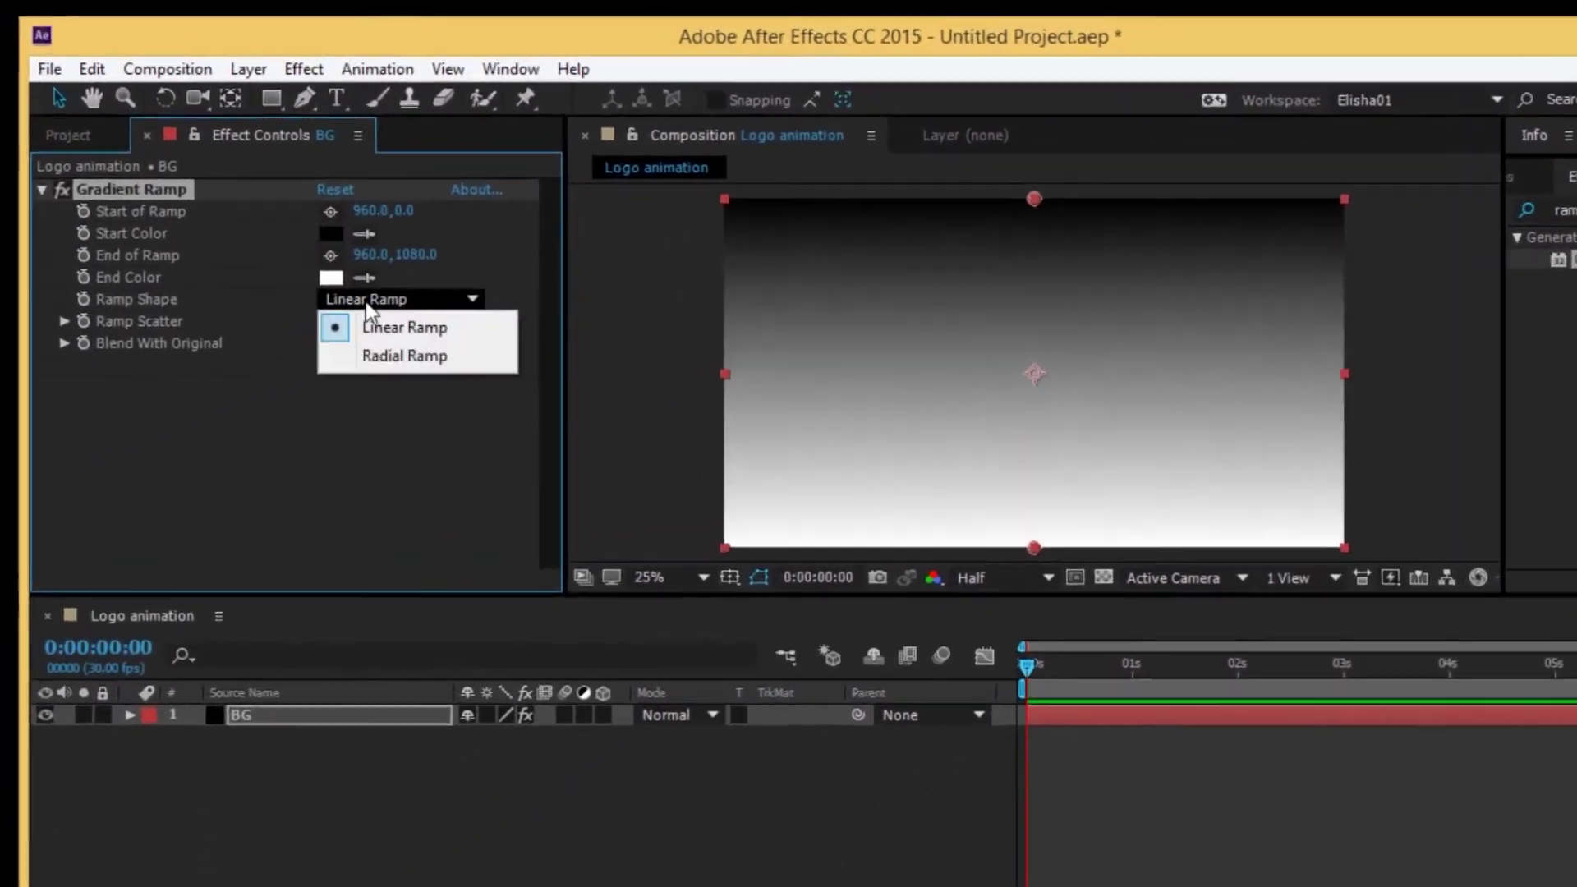
click(21, 403)
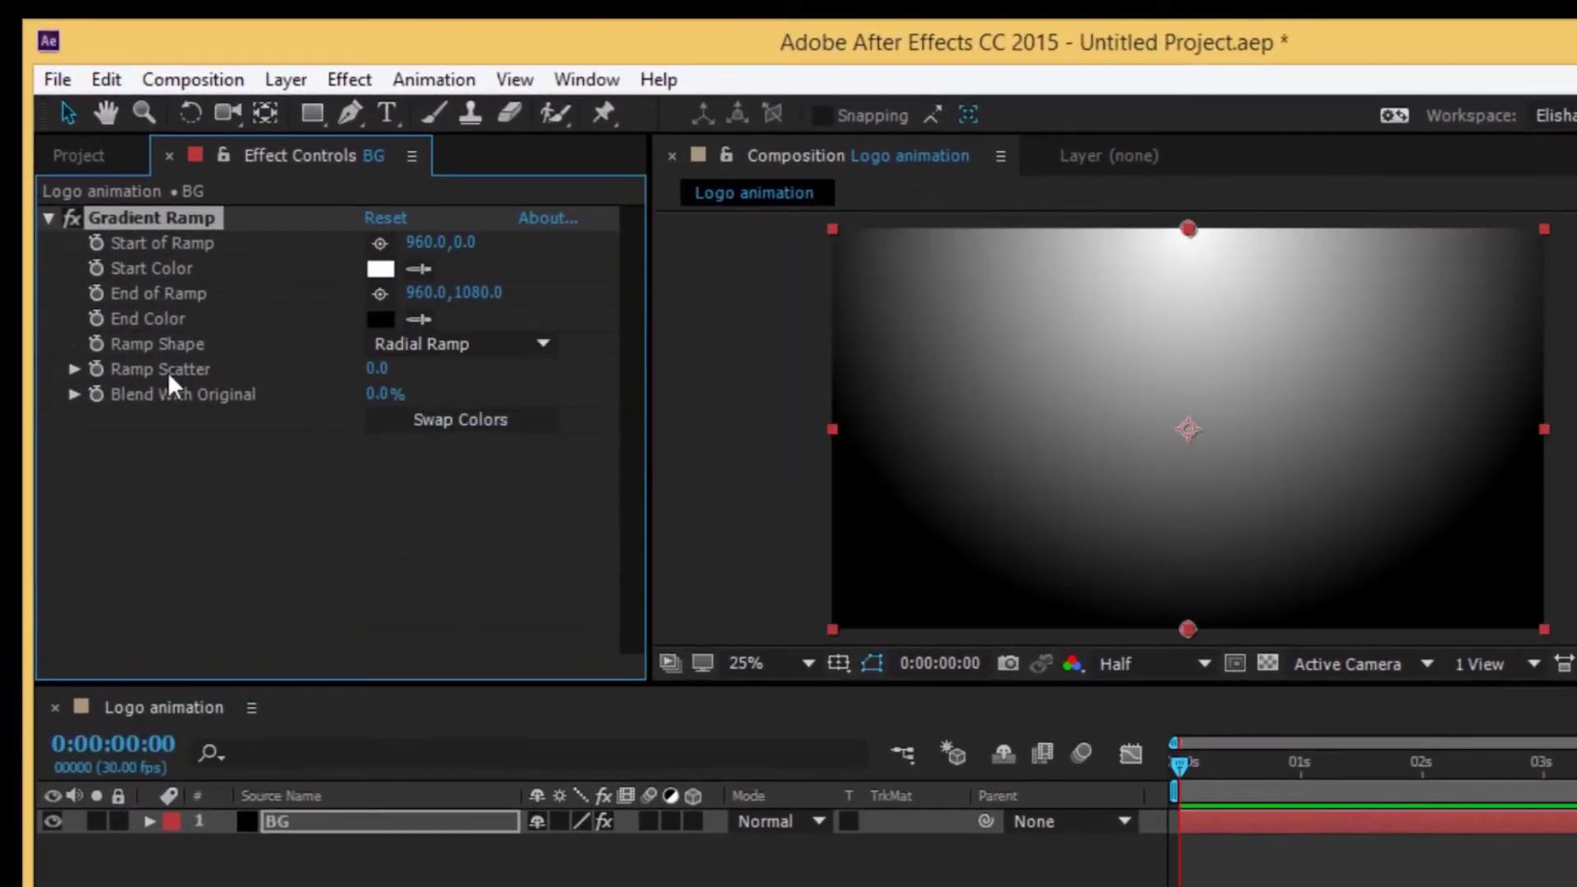
click(376, 372)
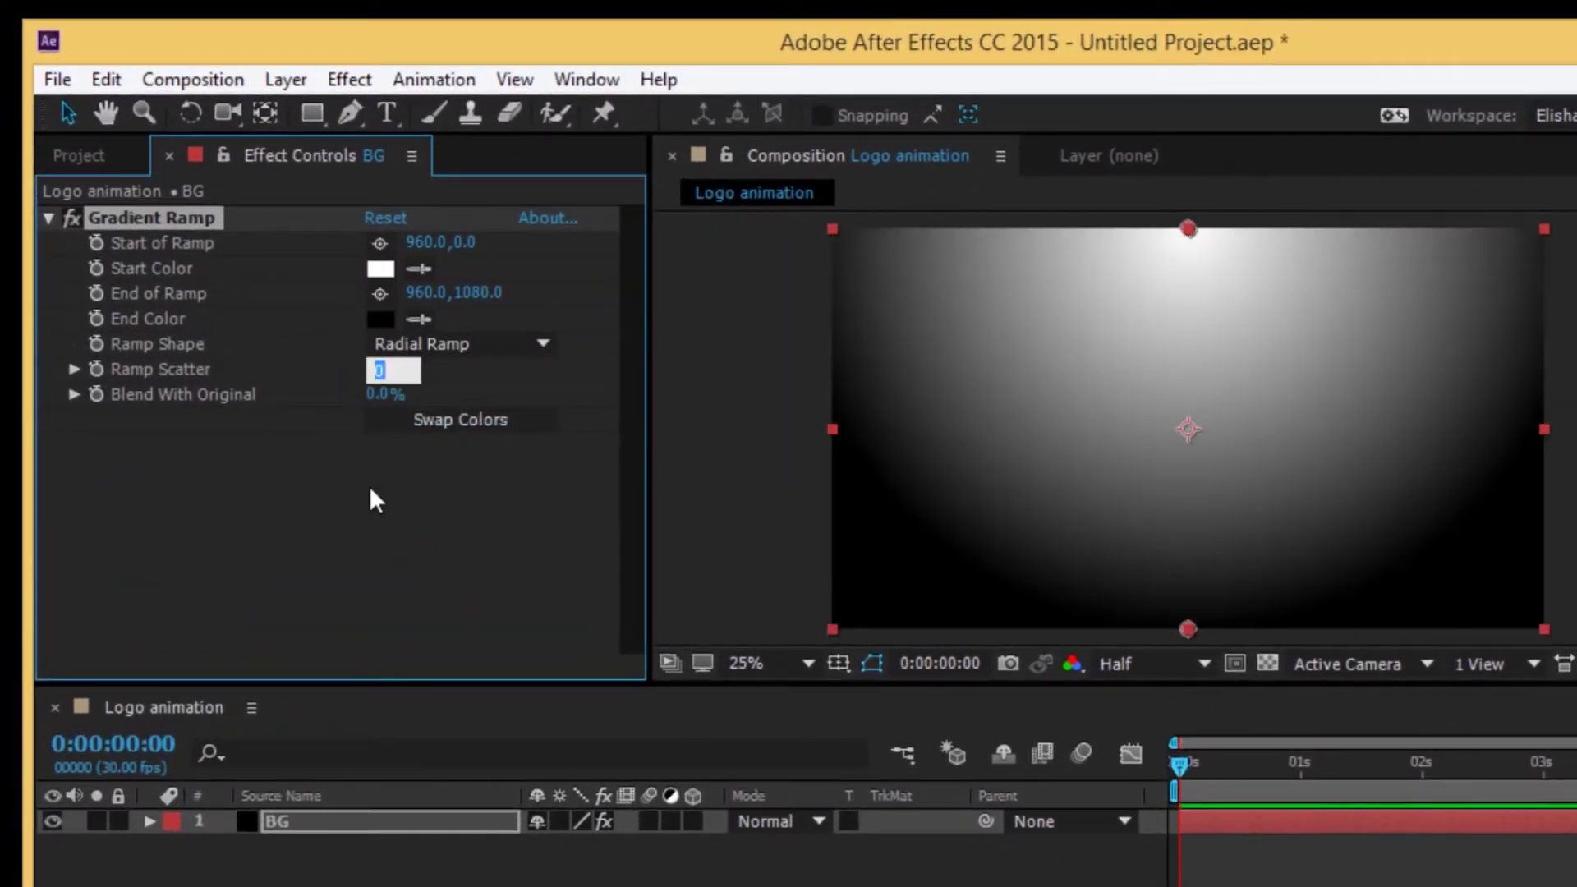
text(300)
key(Return)
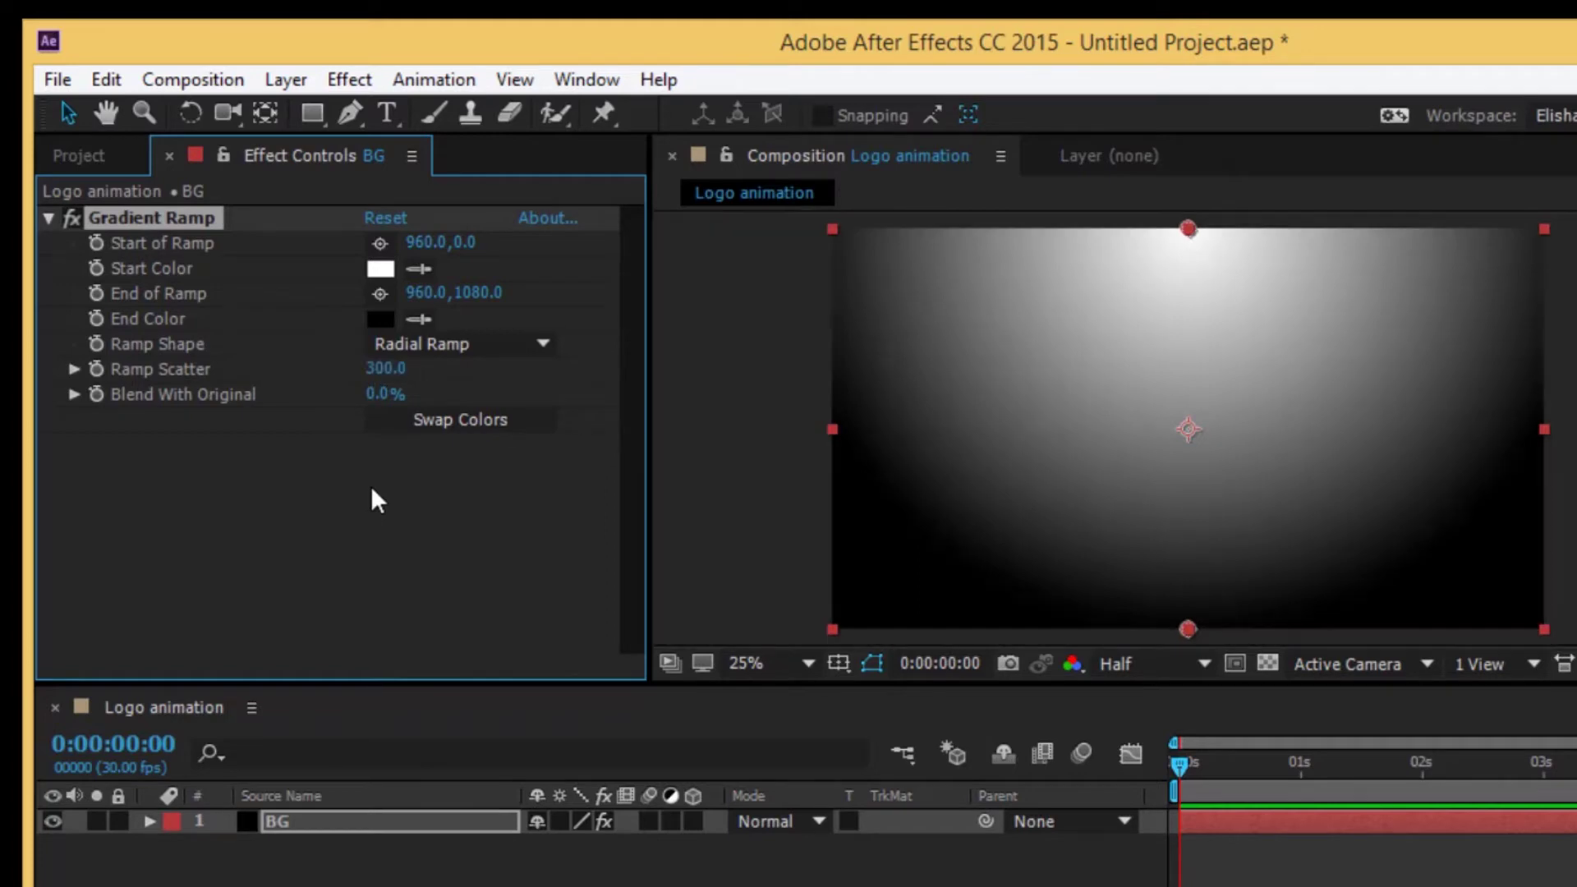
- Set the Gradient Ramp's End Color to dark navy blue
click(383, 322)
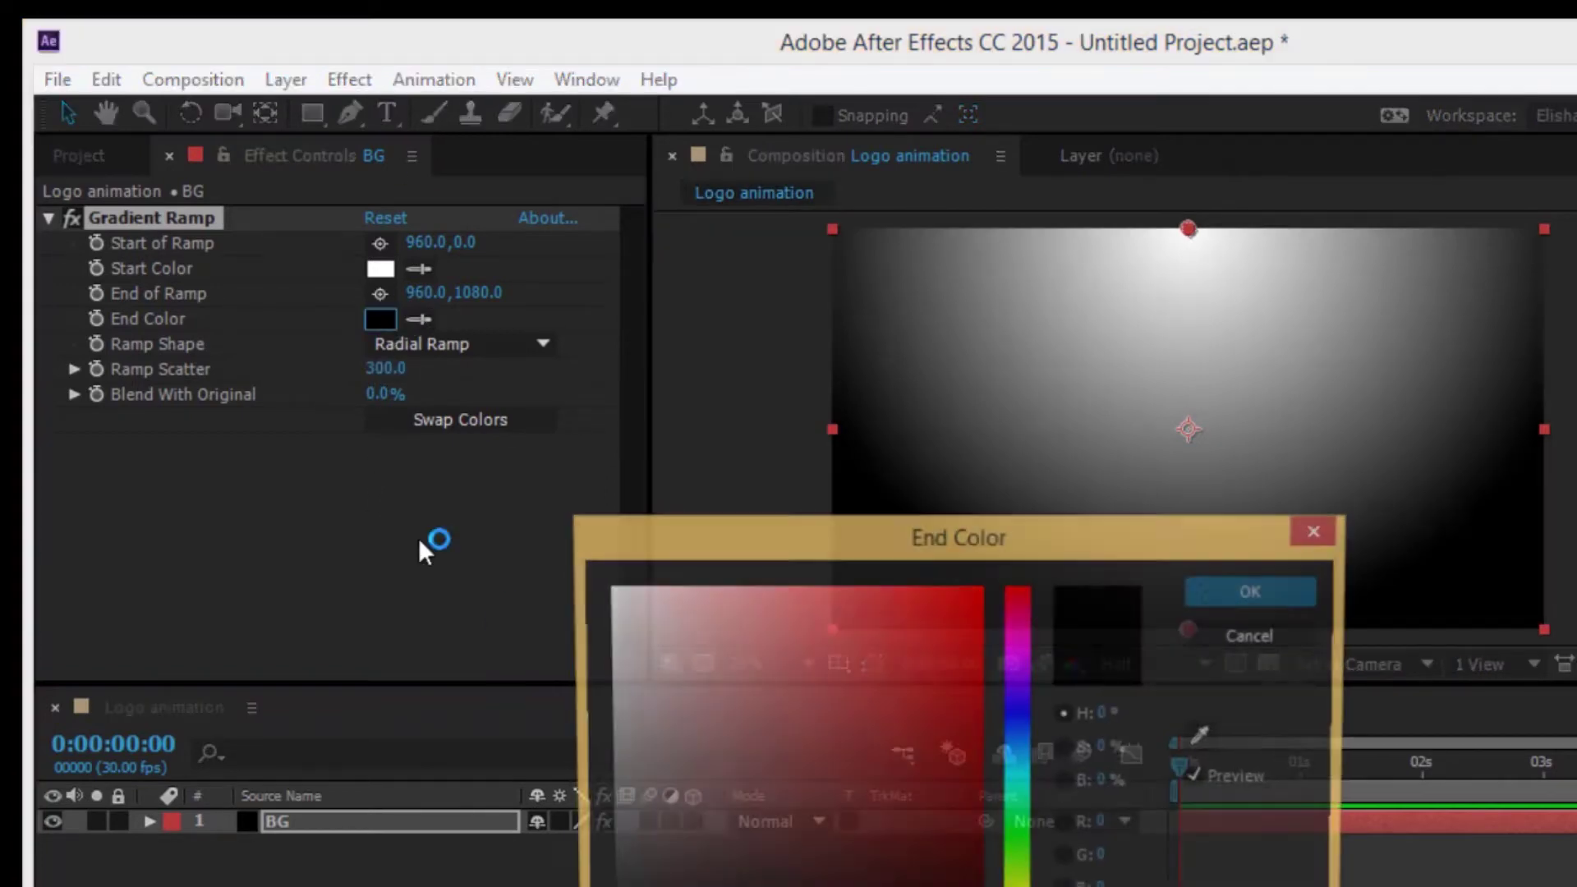
click(1026, 719)
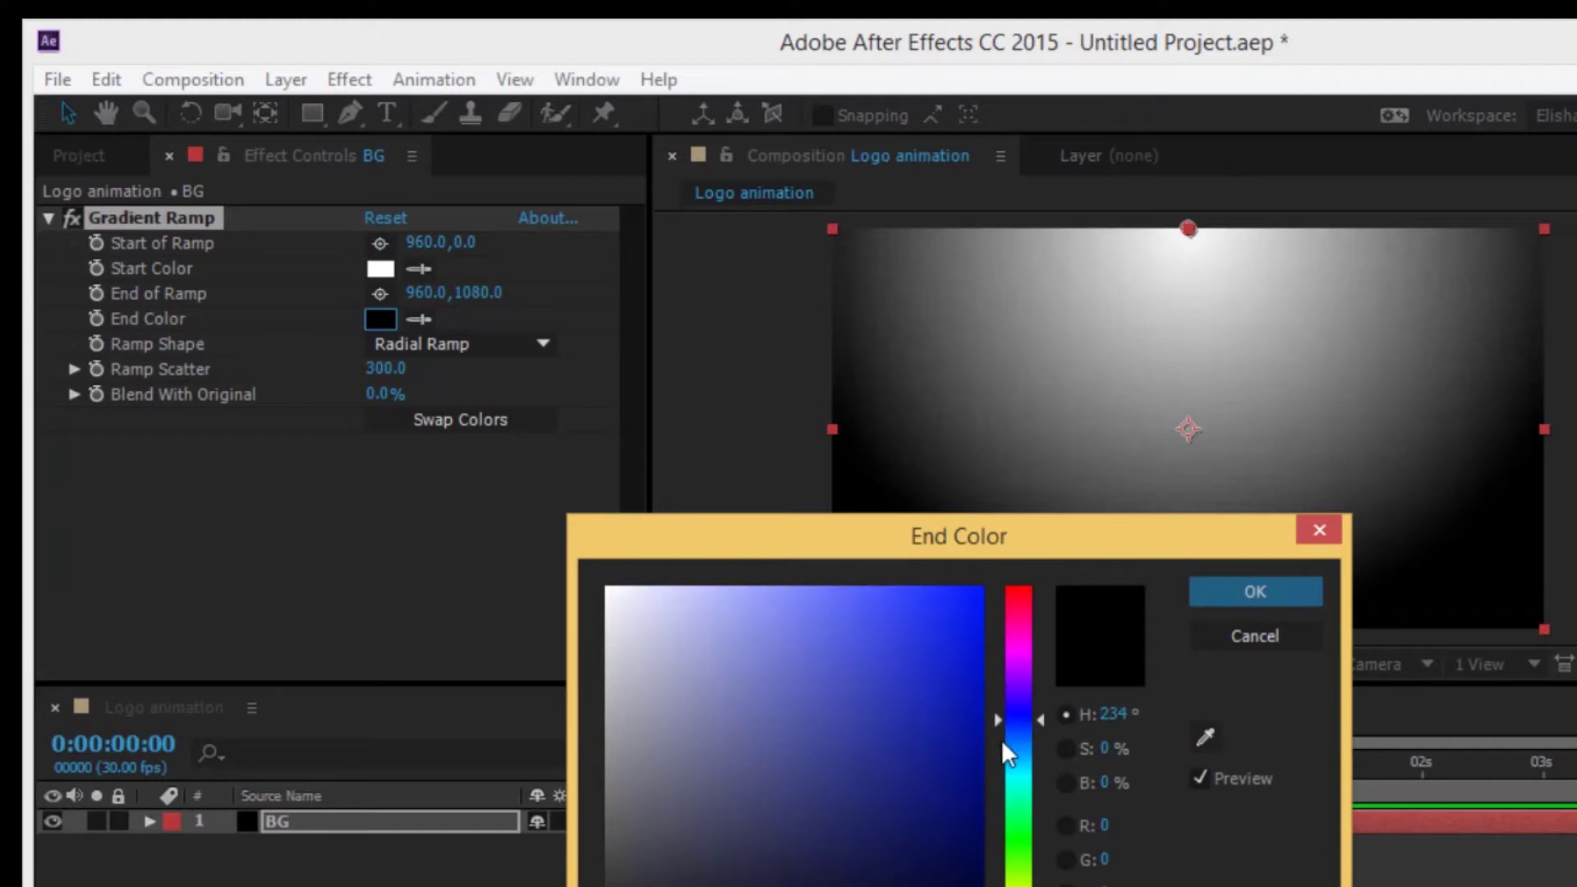
click(1018, 744)
drag(969, 845, 961, 856)
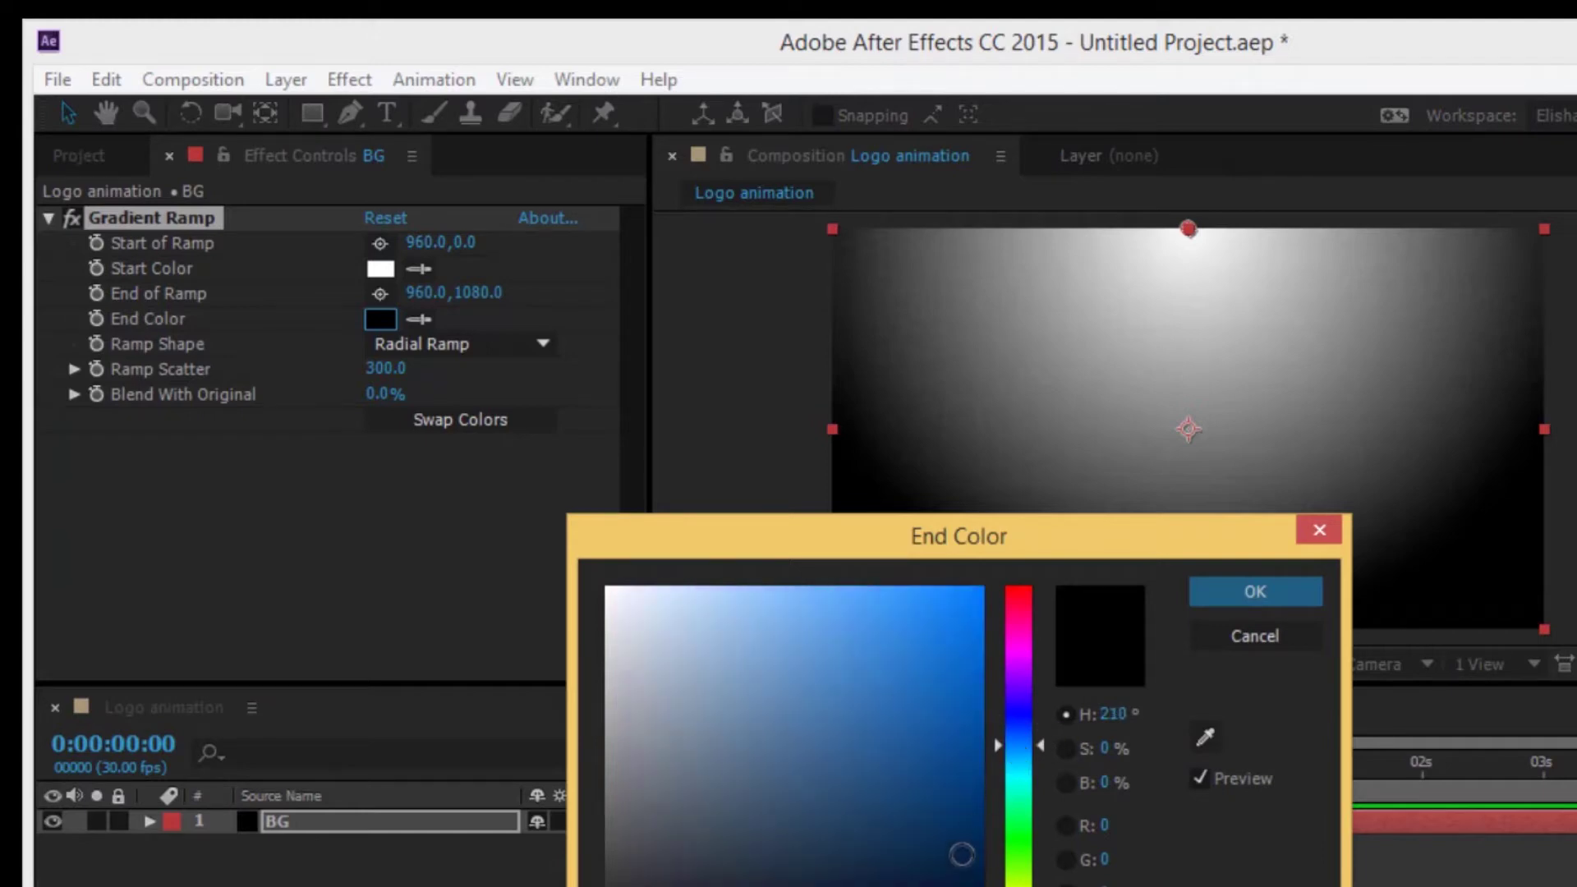
click(1253, 590)
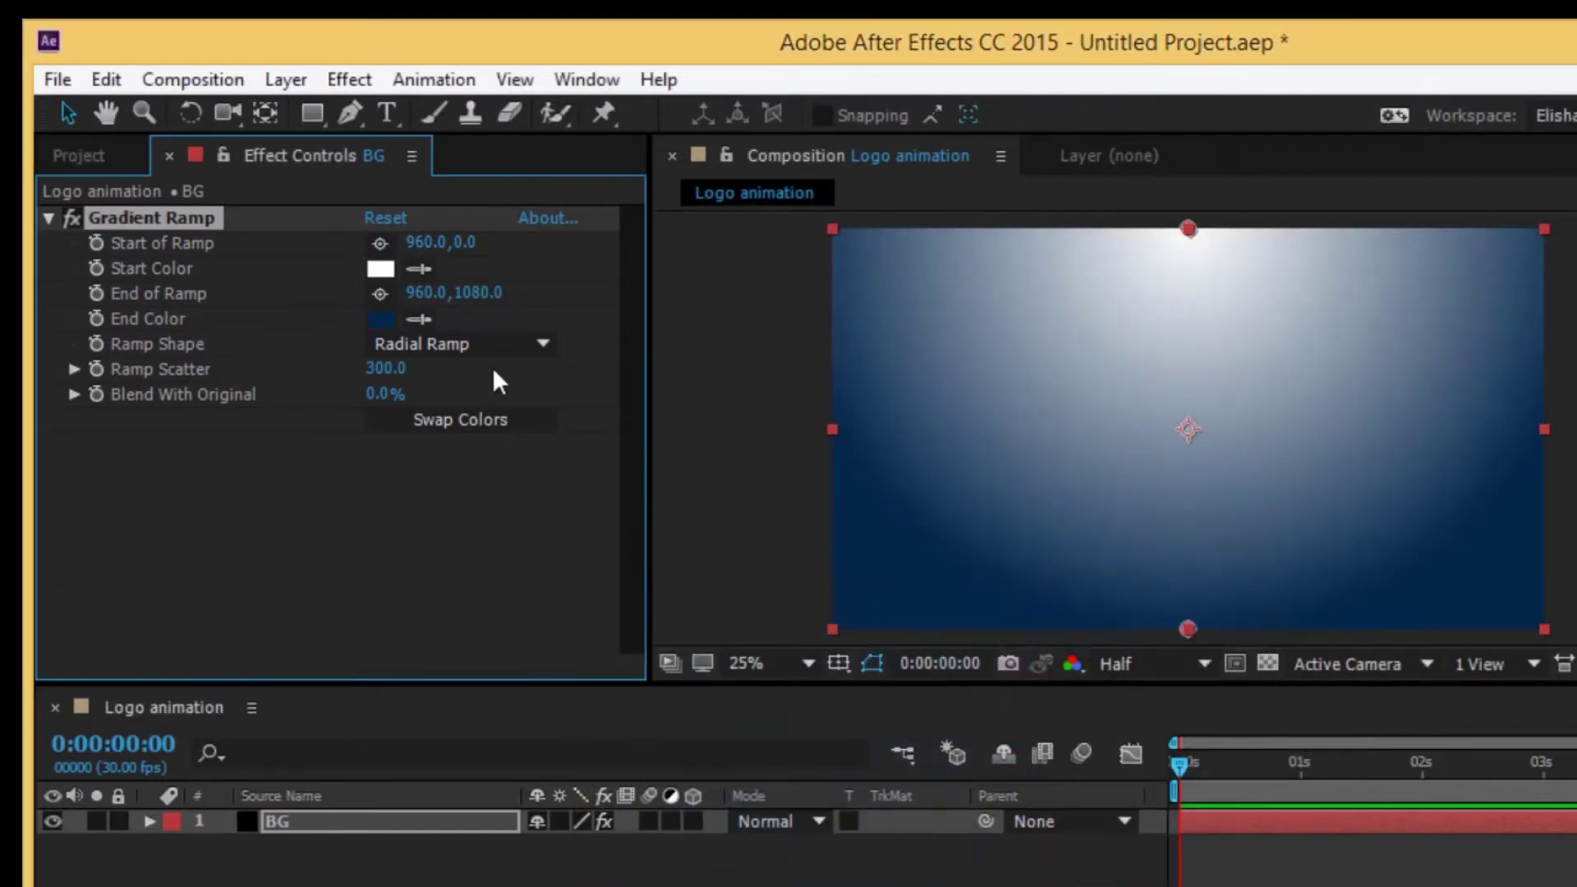
- Set Start Color to a brighter blue and move End of Ramp to 1284,1020
click(381, 269)
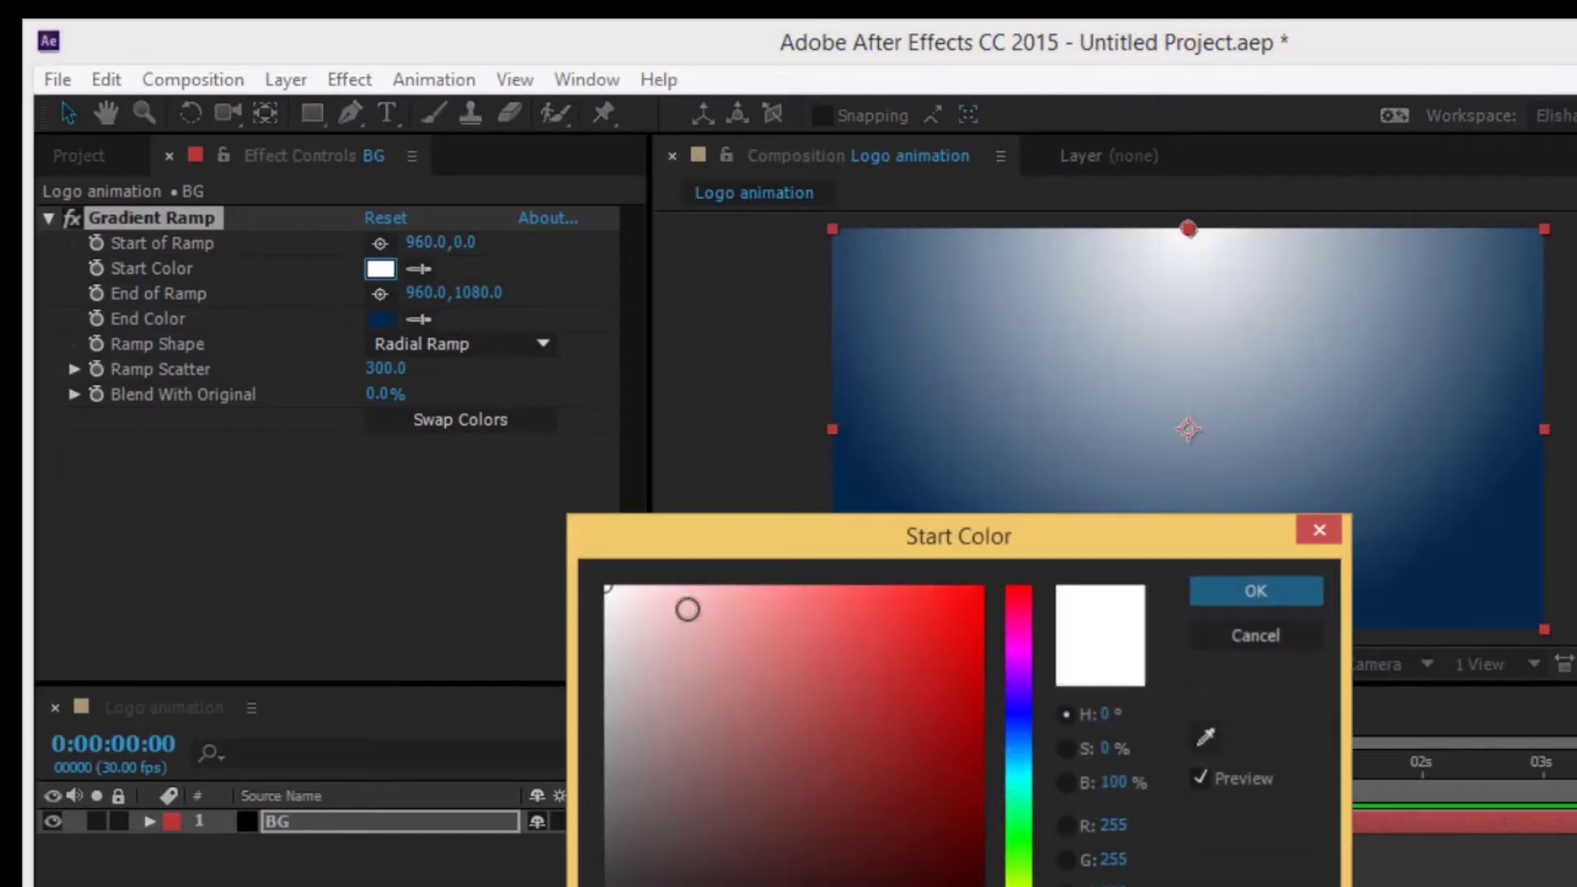
click(1206, 738)
click(1487, 575)
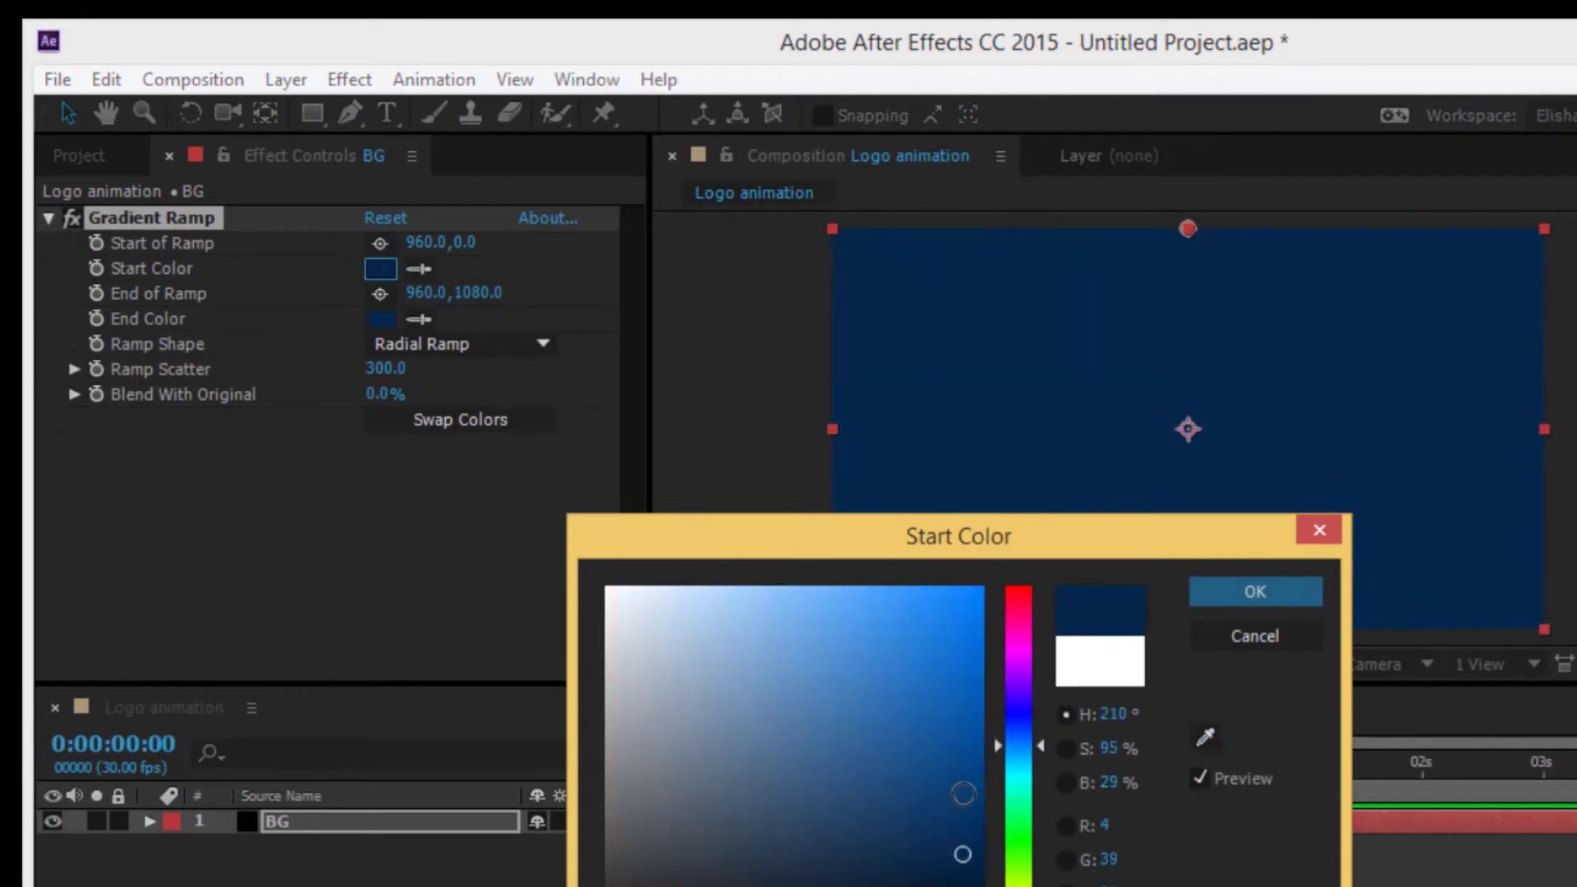
drag(955, 775, 946, 700)
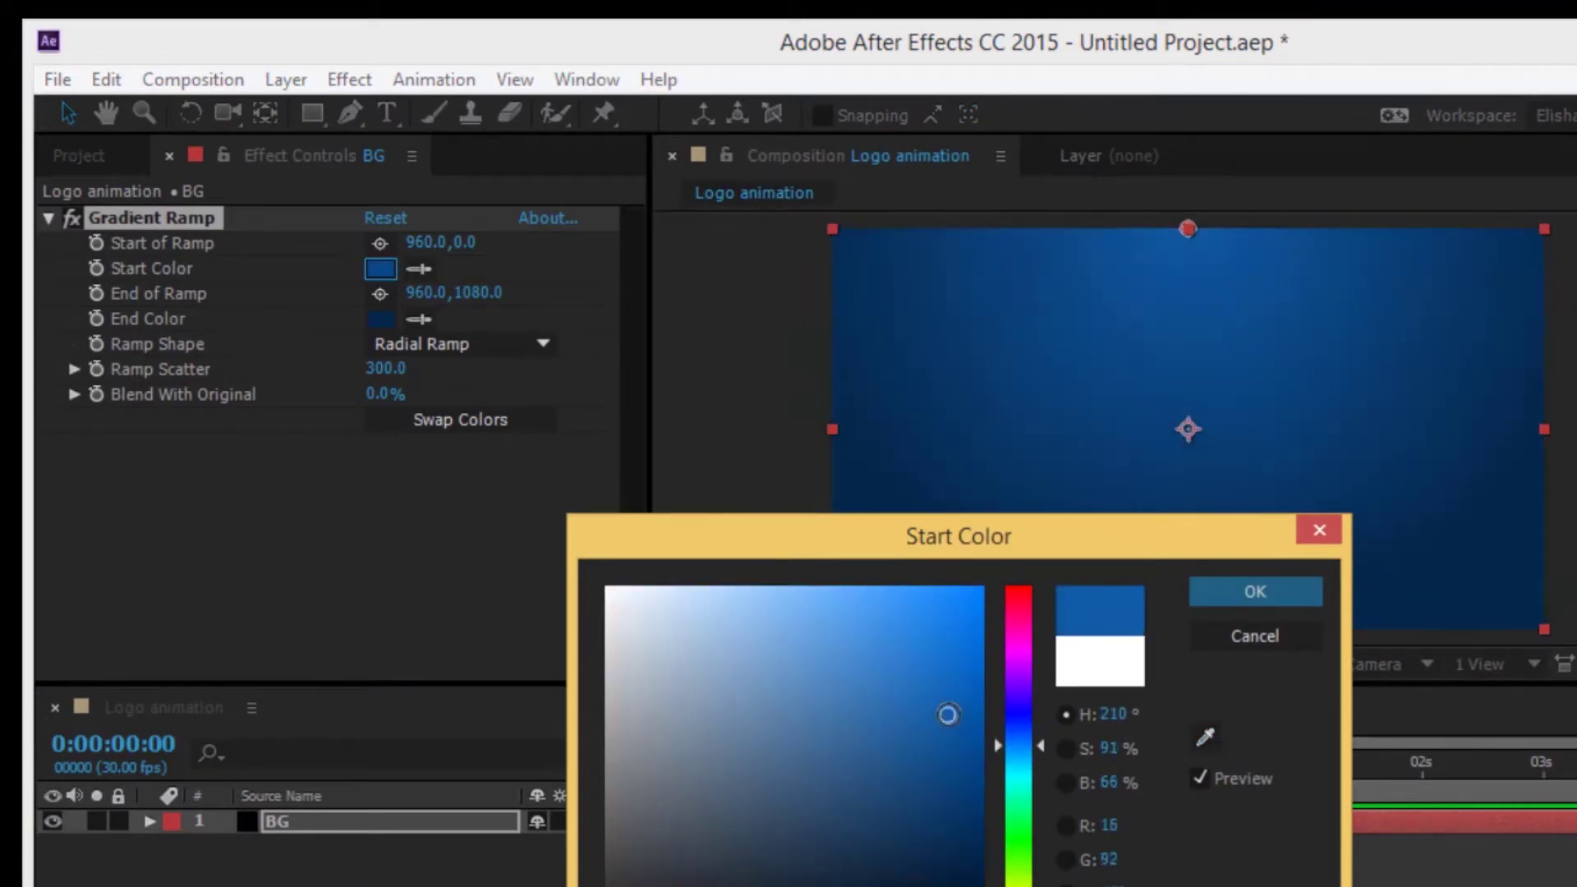
click(1243, 596)
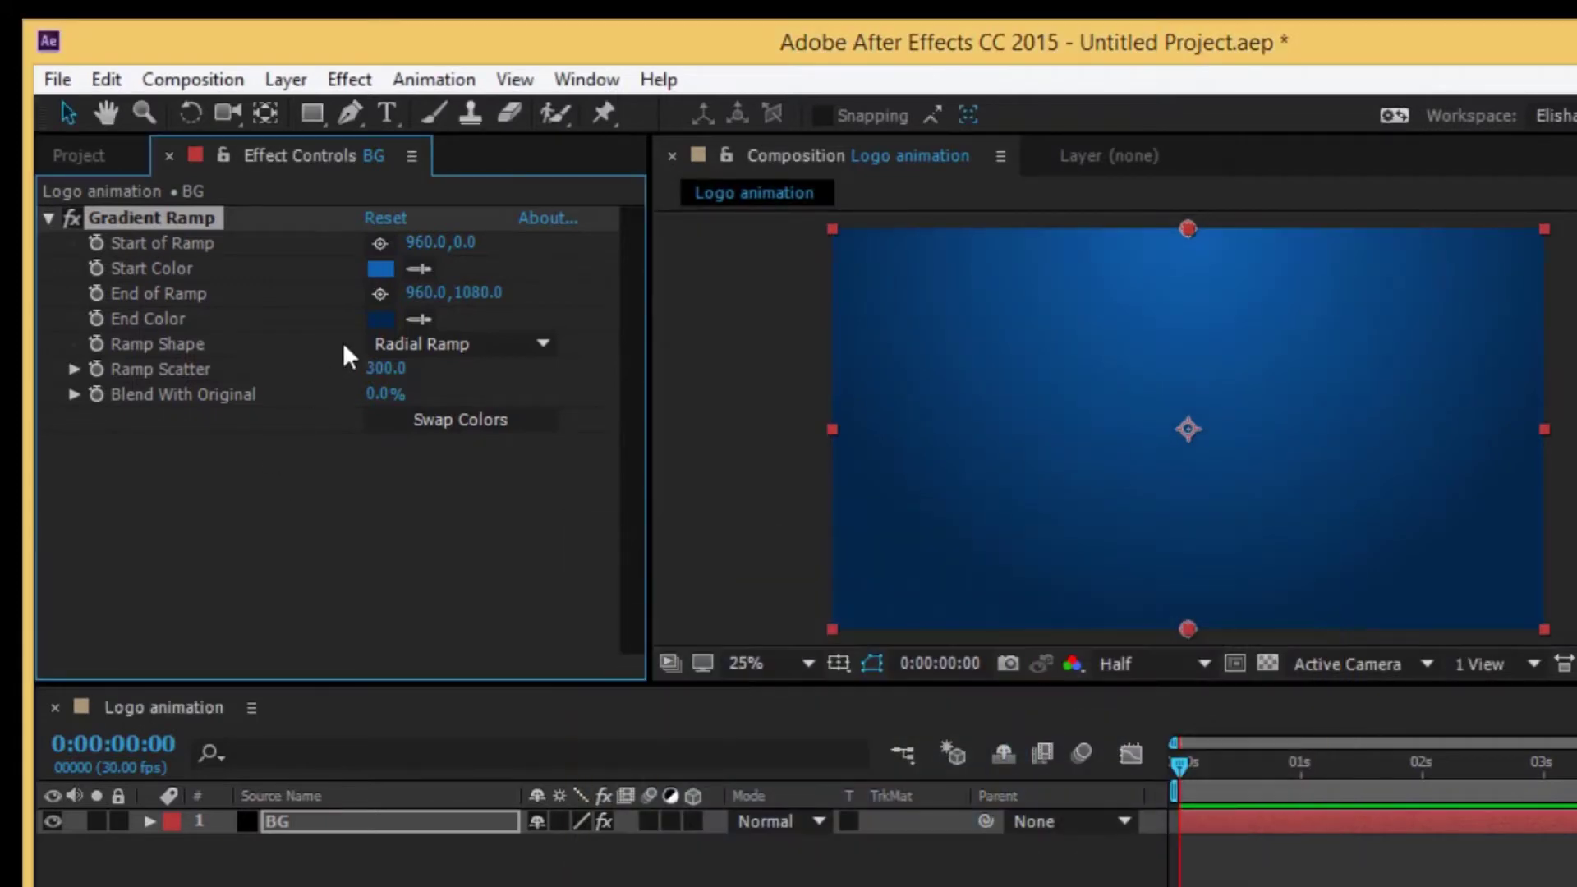
click(1541, 630)
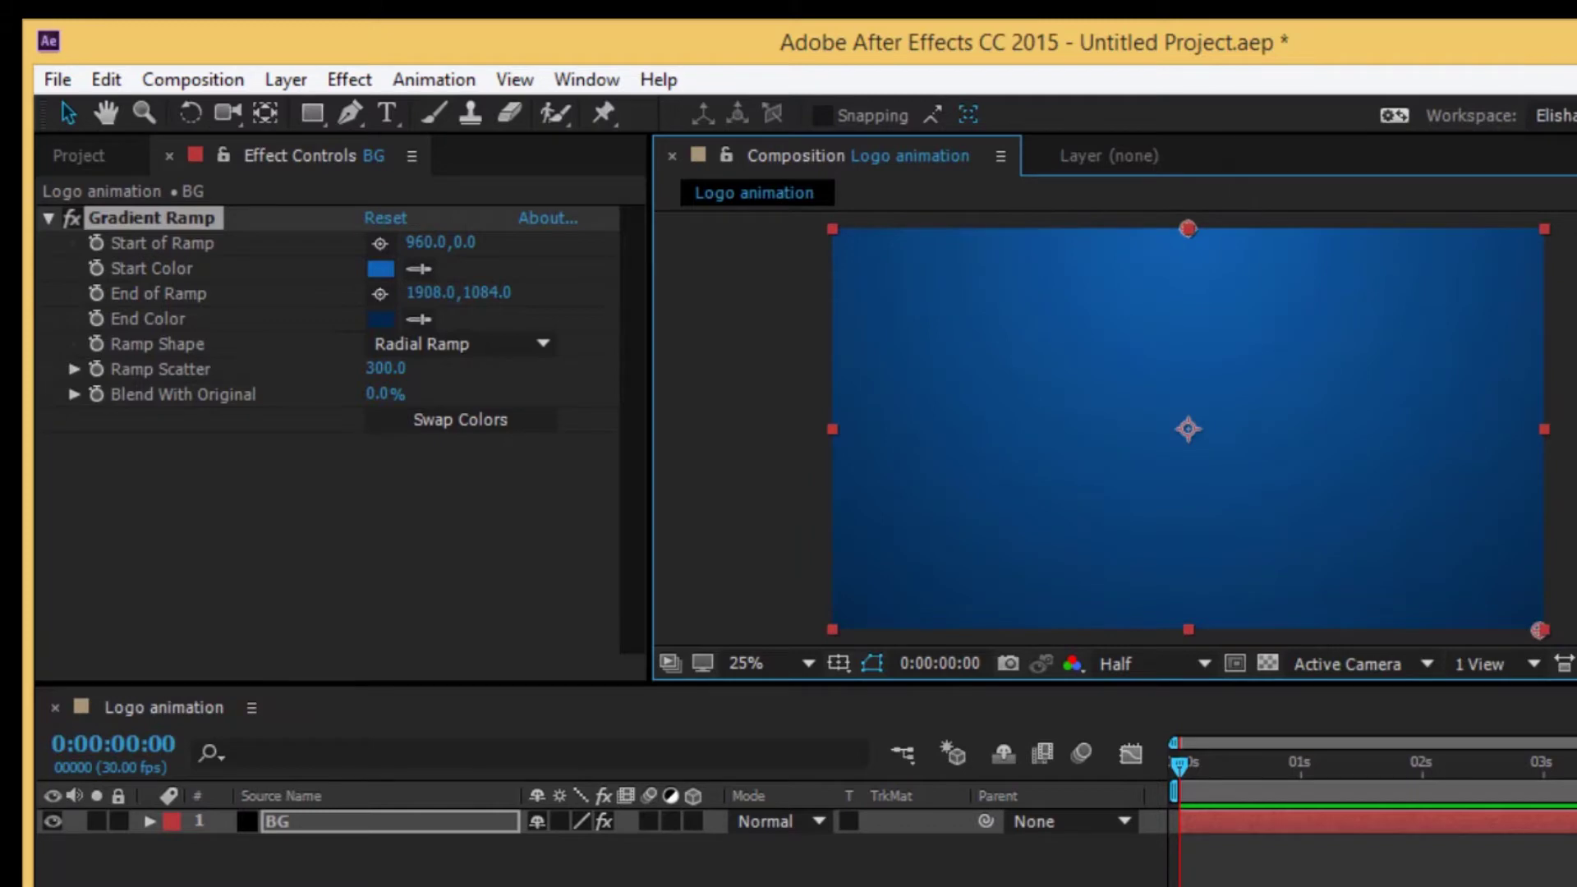
drag(1537, 640, 1308, 622)
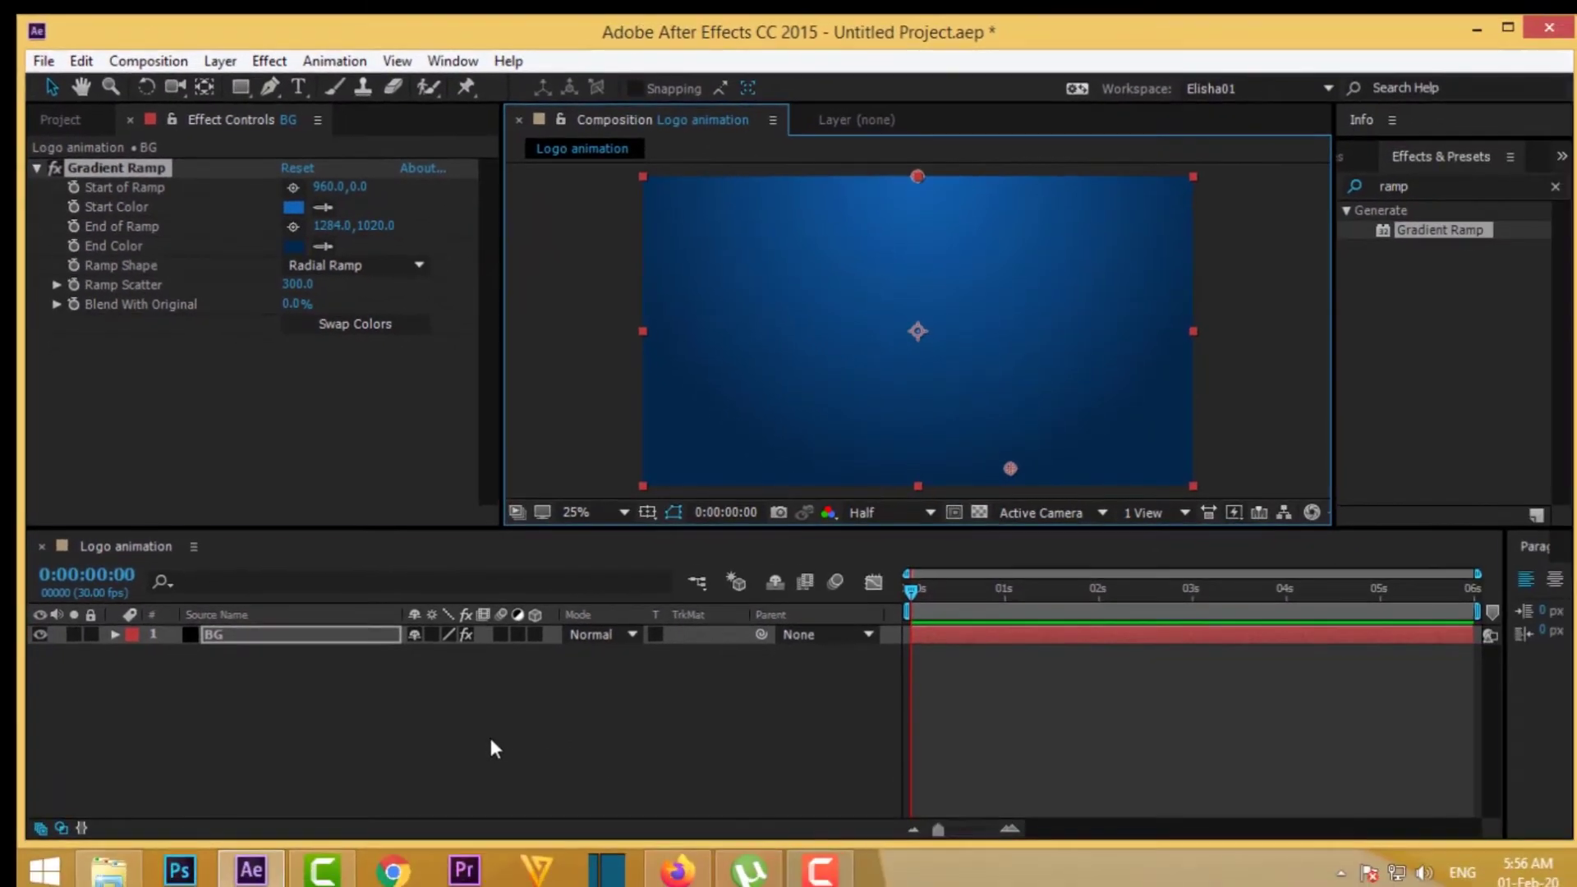
- Add a black full-frame solid named 'Noise' above the BG layer
click(491, 741)
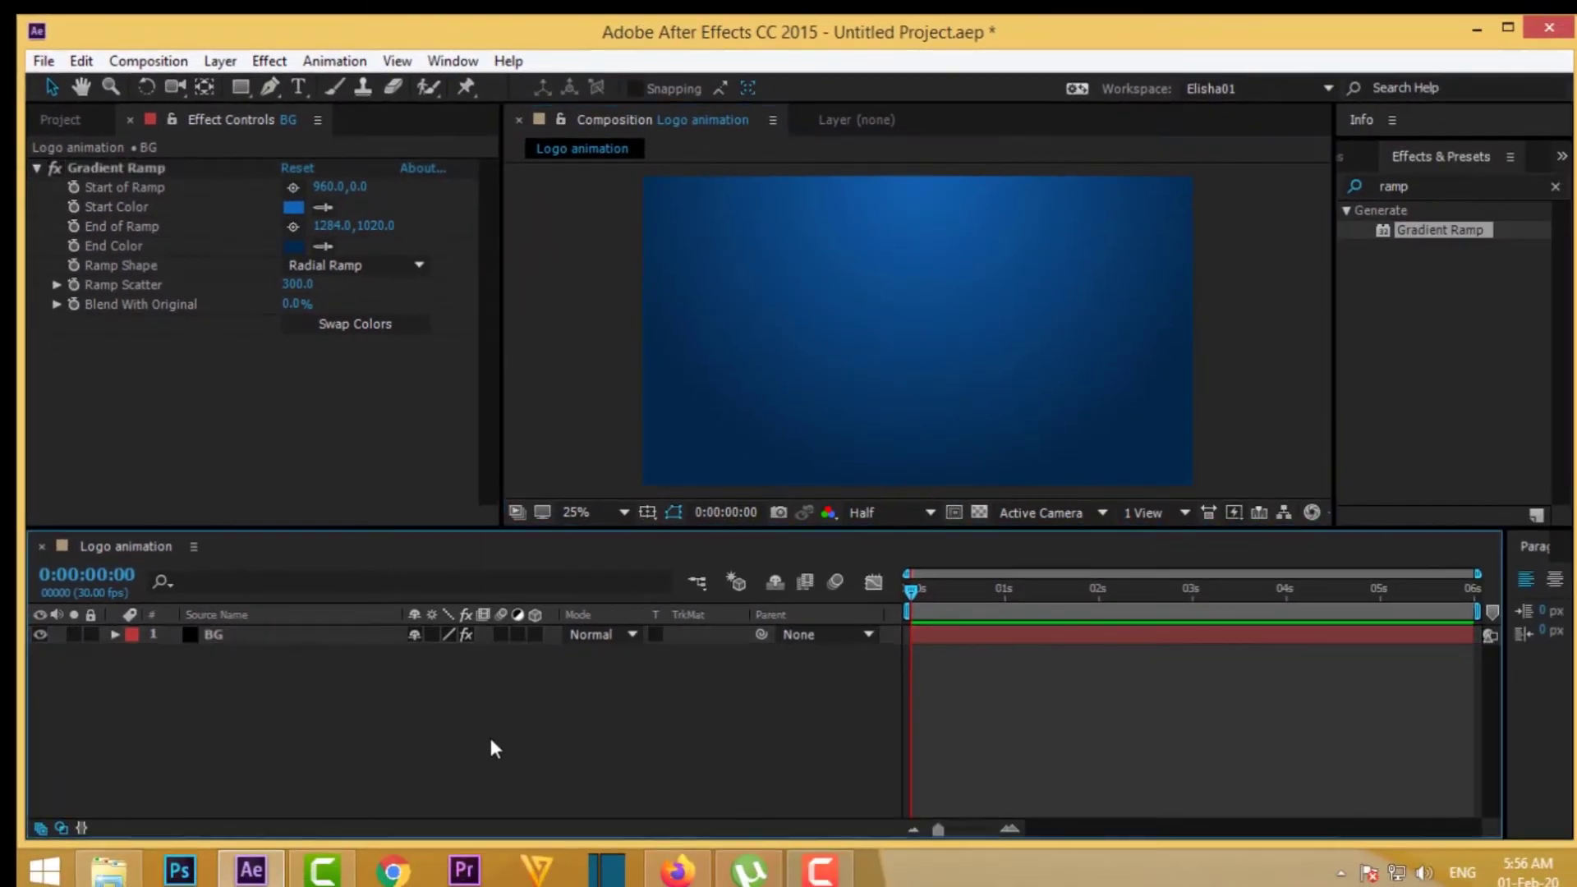
right_click(492, 746)
mouse_move(584, 521)
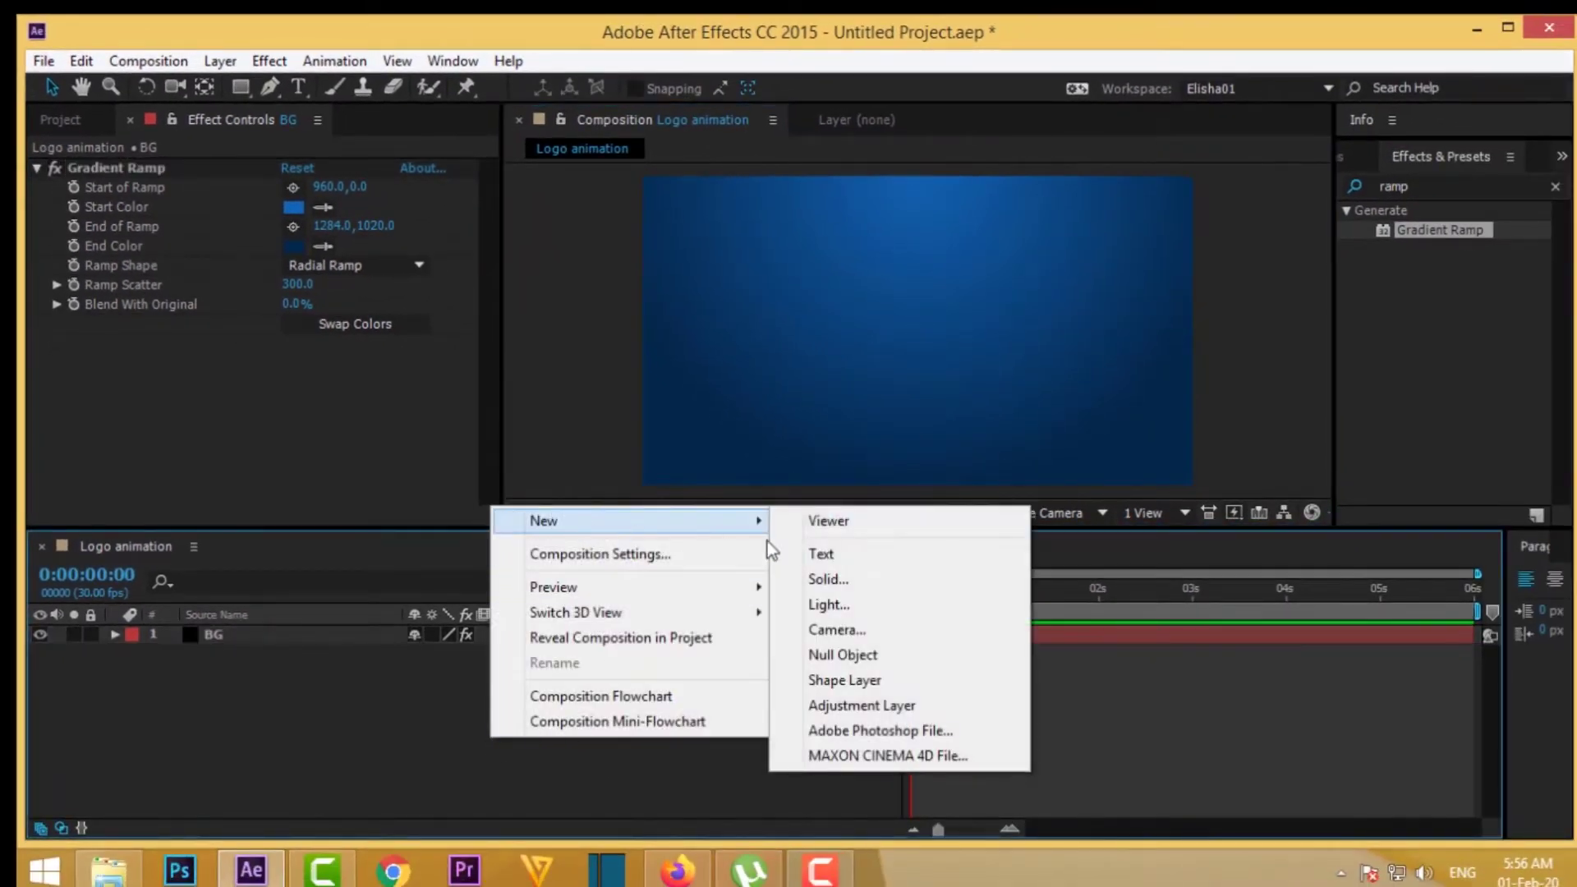
click(874, 585)
text(Noise)
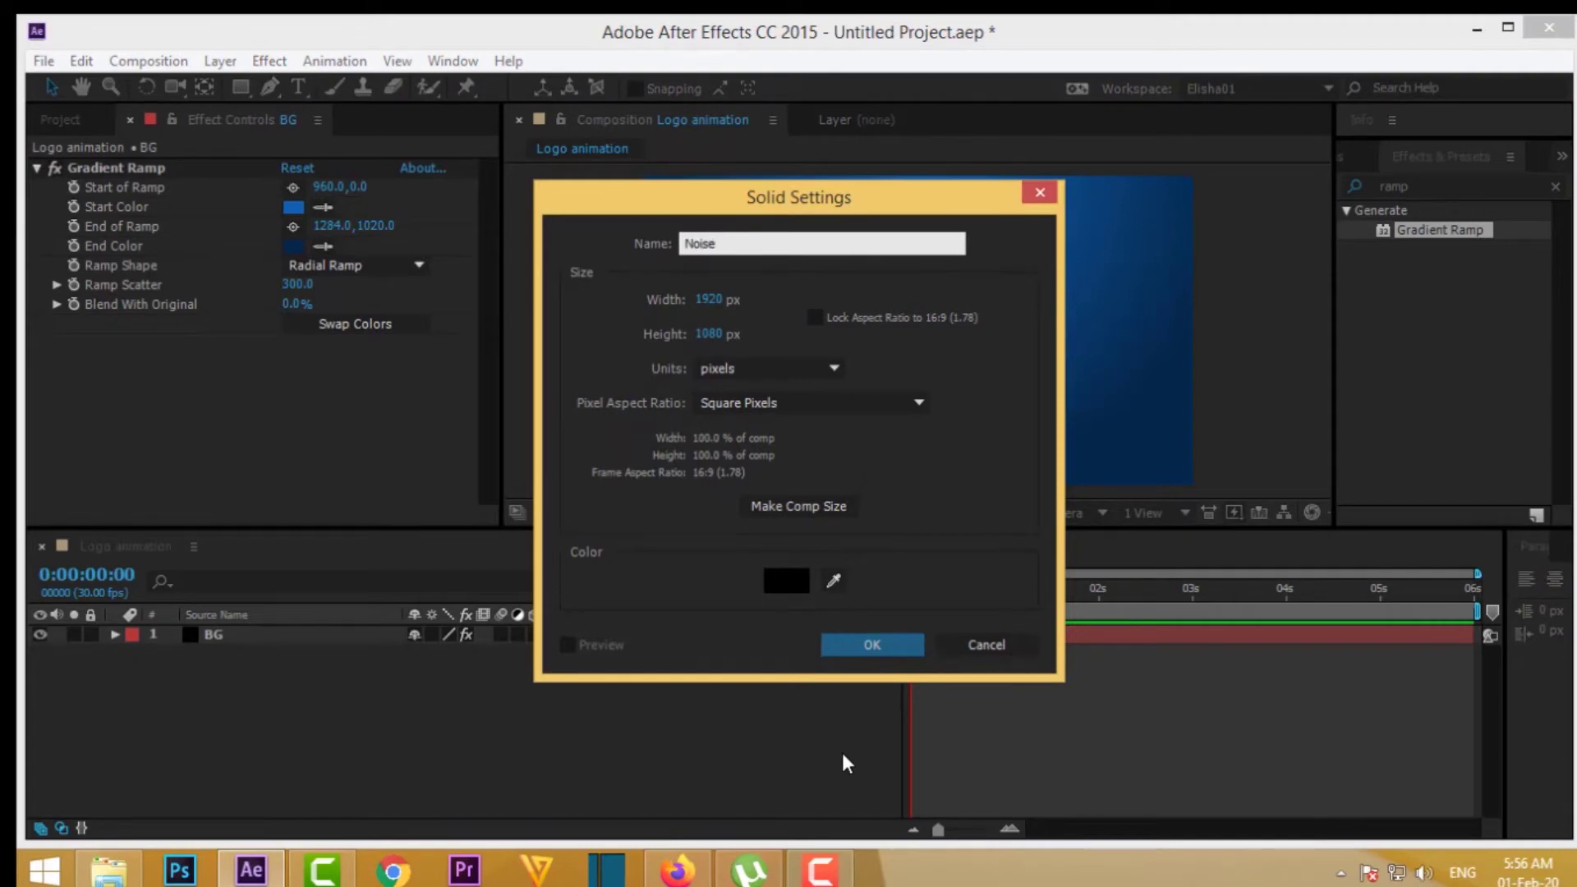
key(Return)
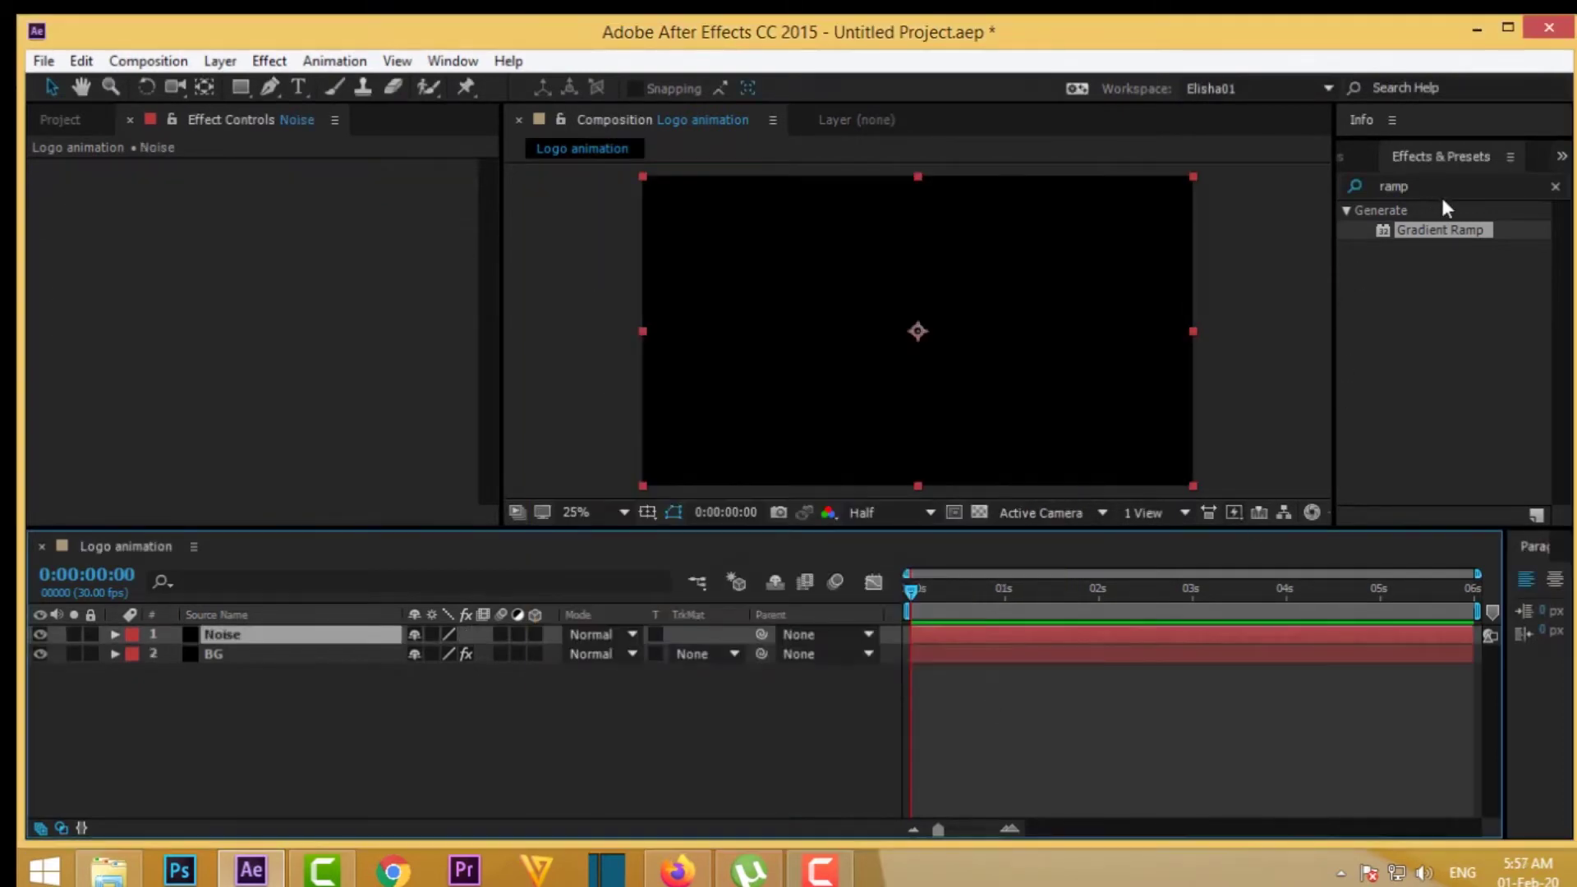
click(1446, 186)
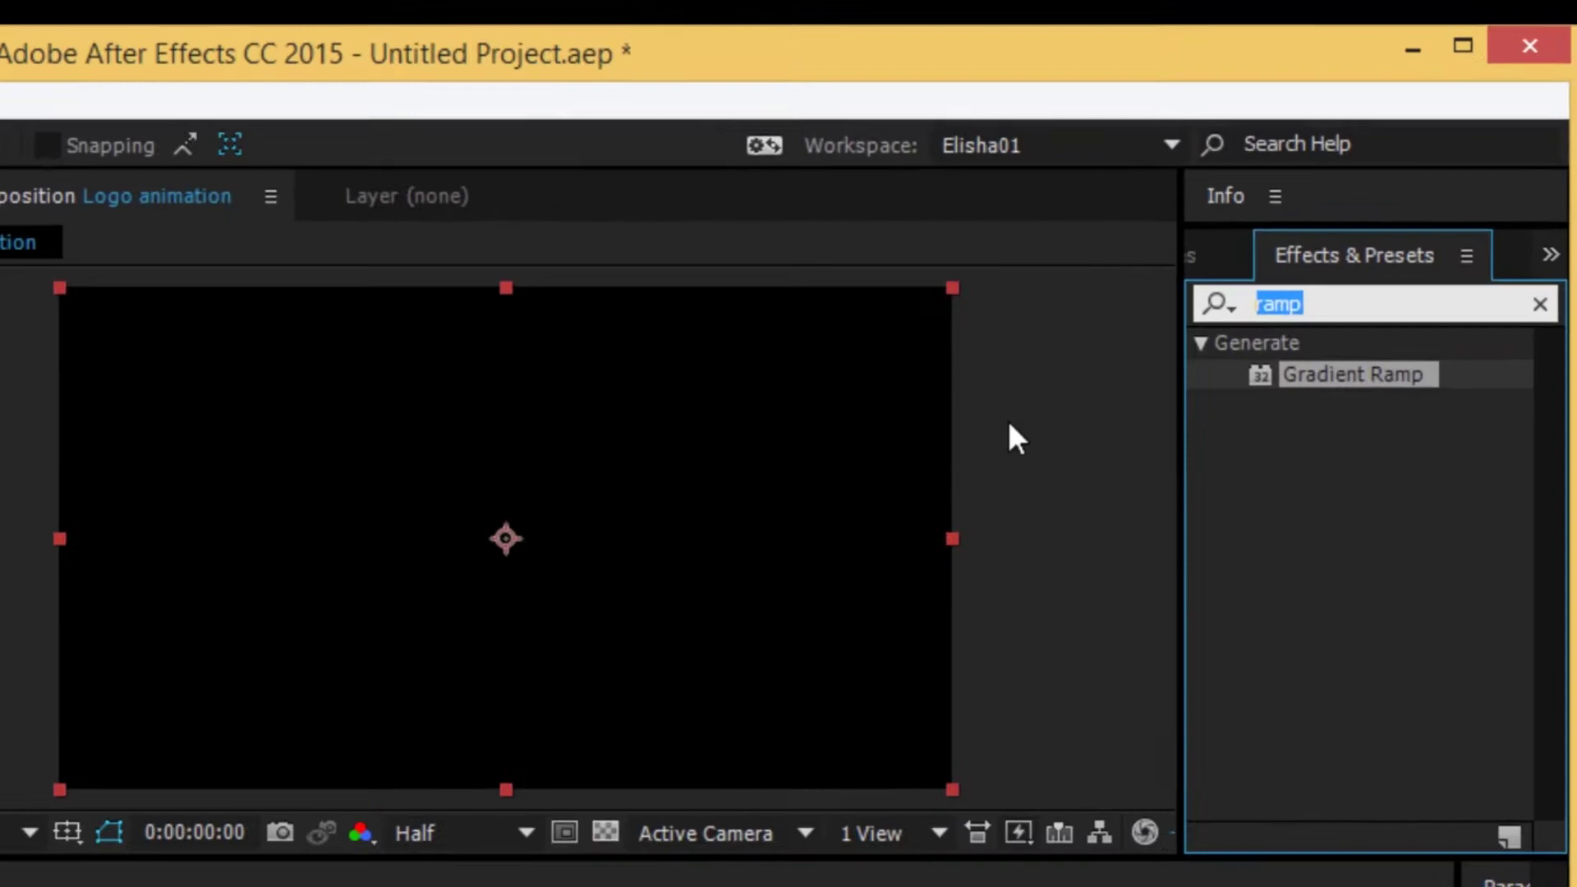
- Apply Fractal Noise to the Noise layer with Brightness -20
text(fr)
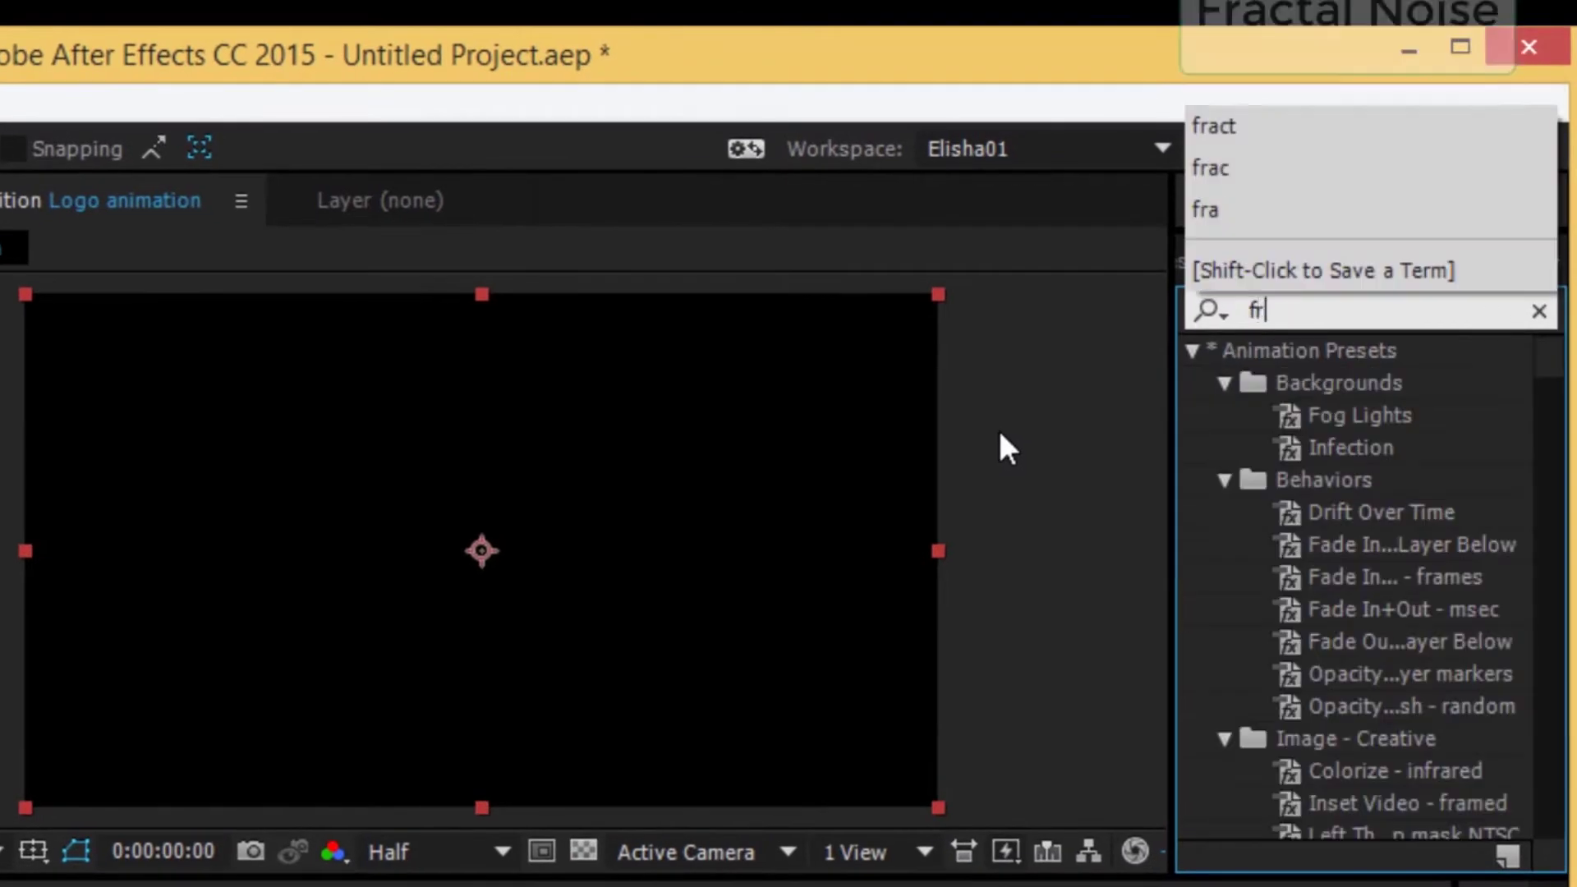
text(acta)
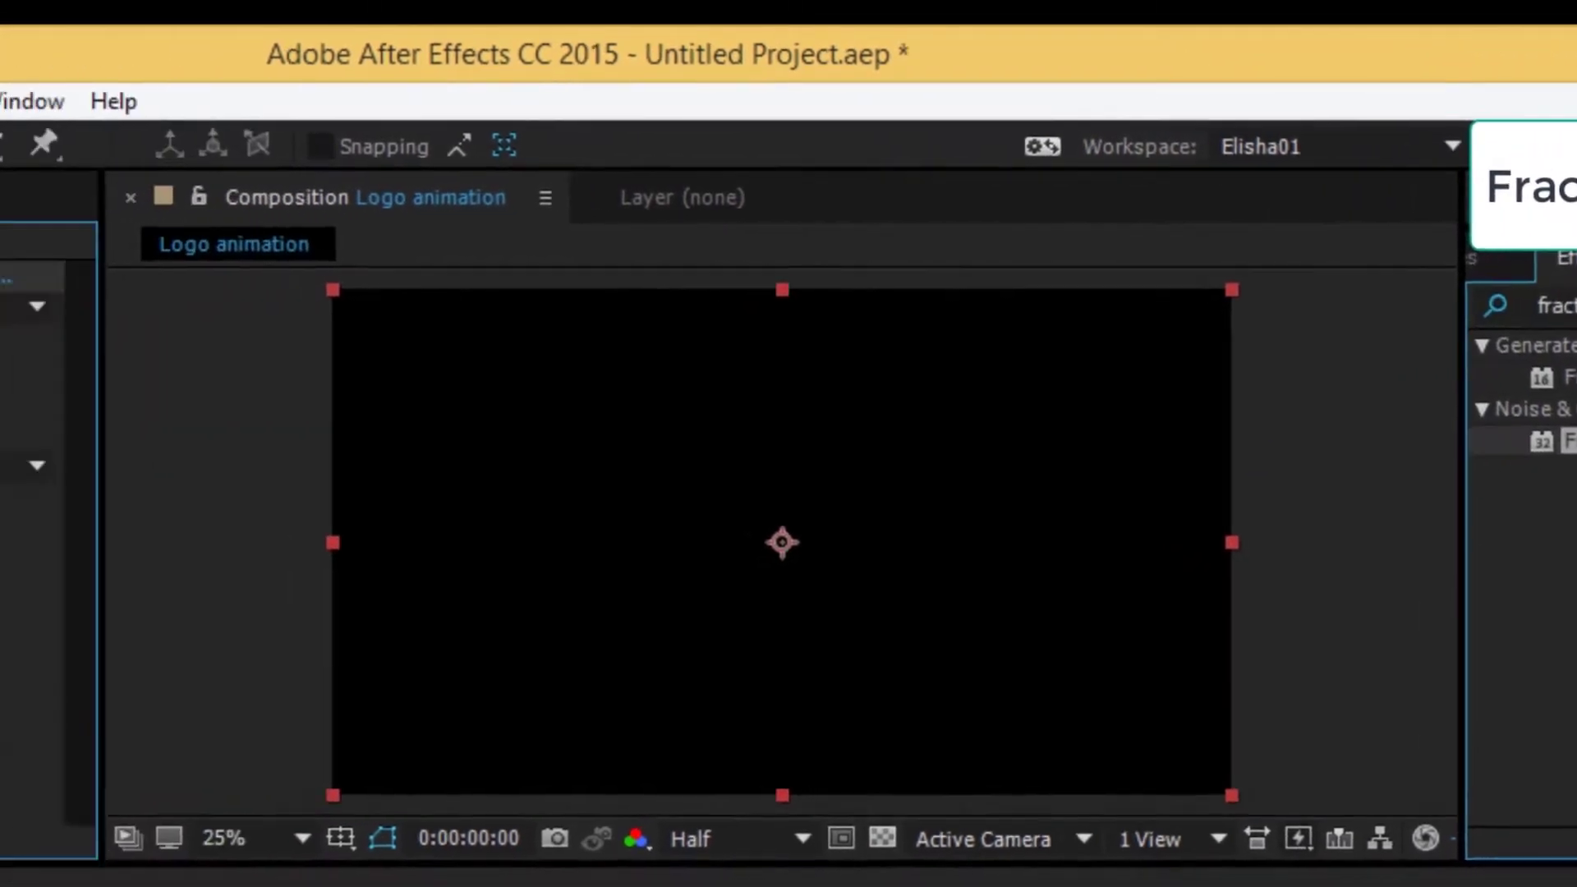
double_click(1352, 451)
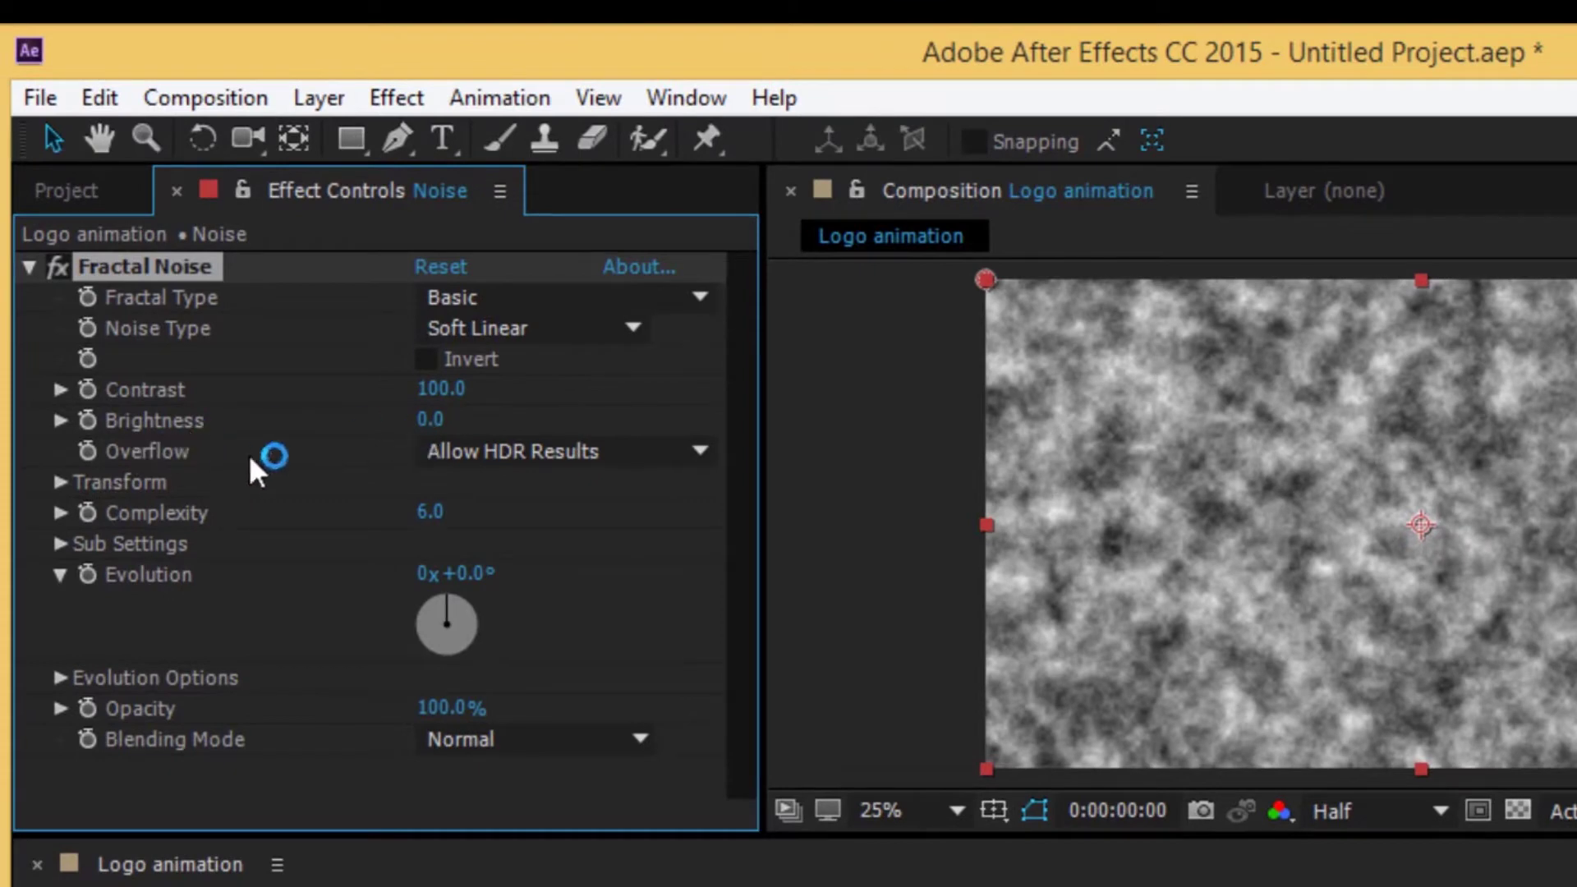
click(439, 421)
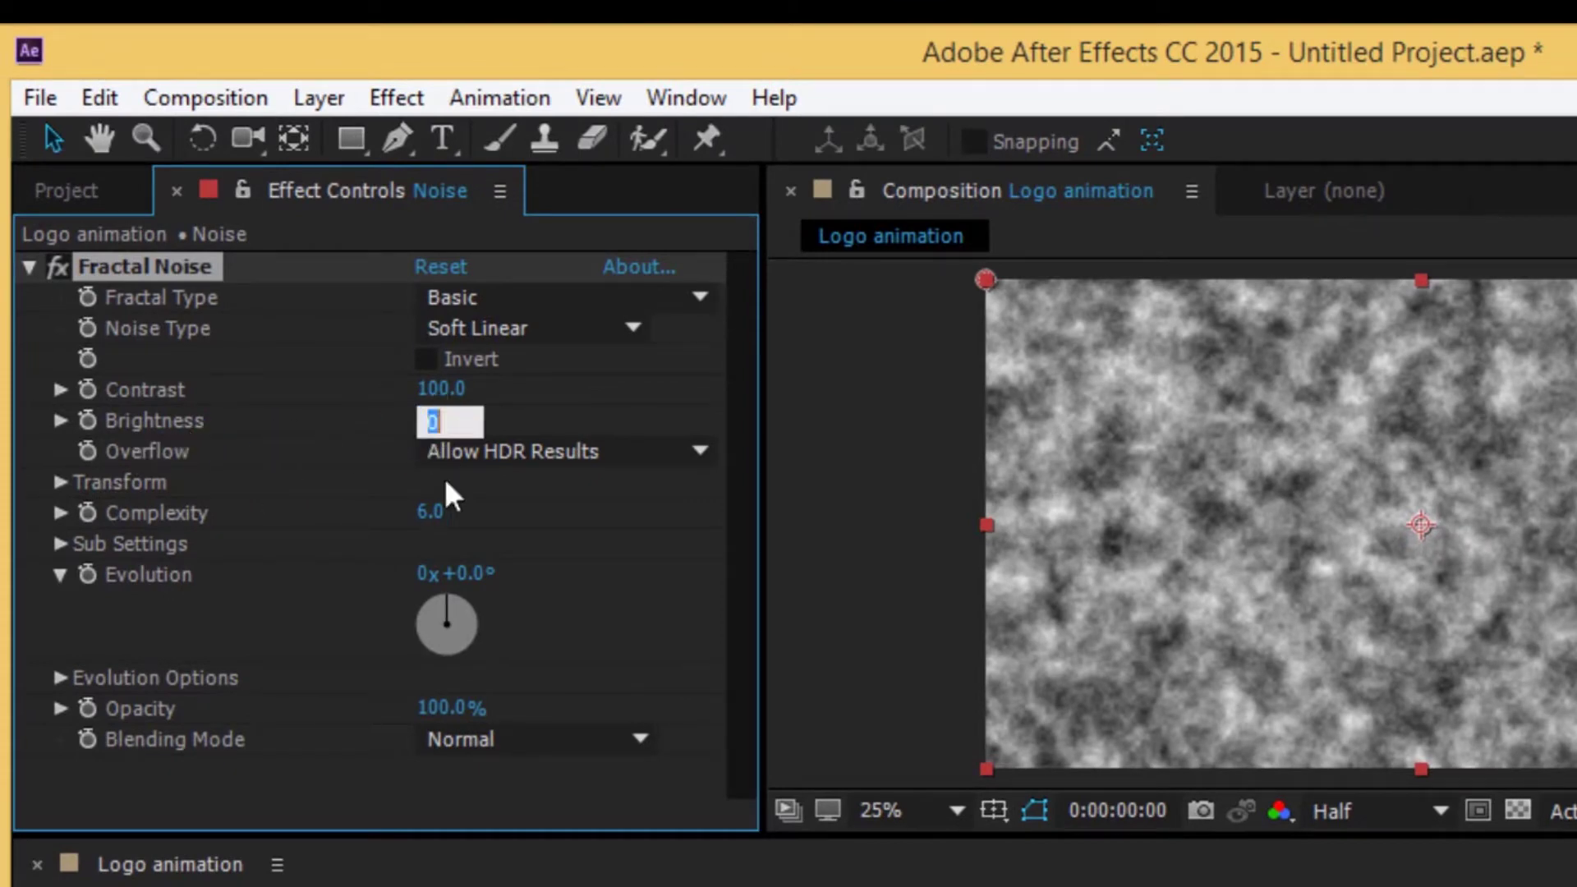
text(-2)
key(Return)
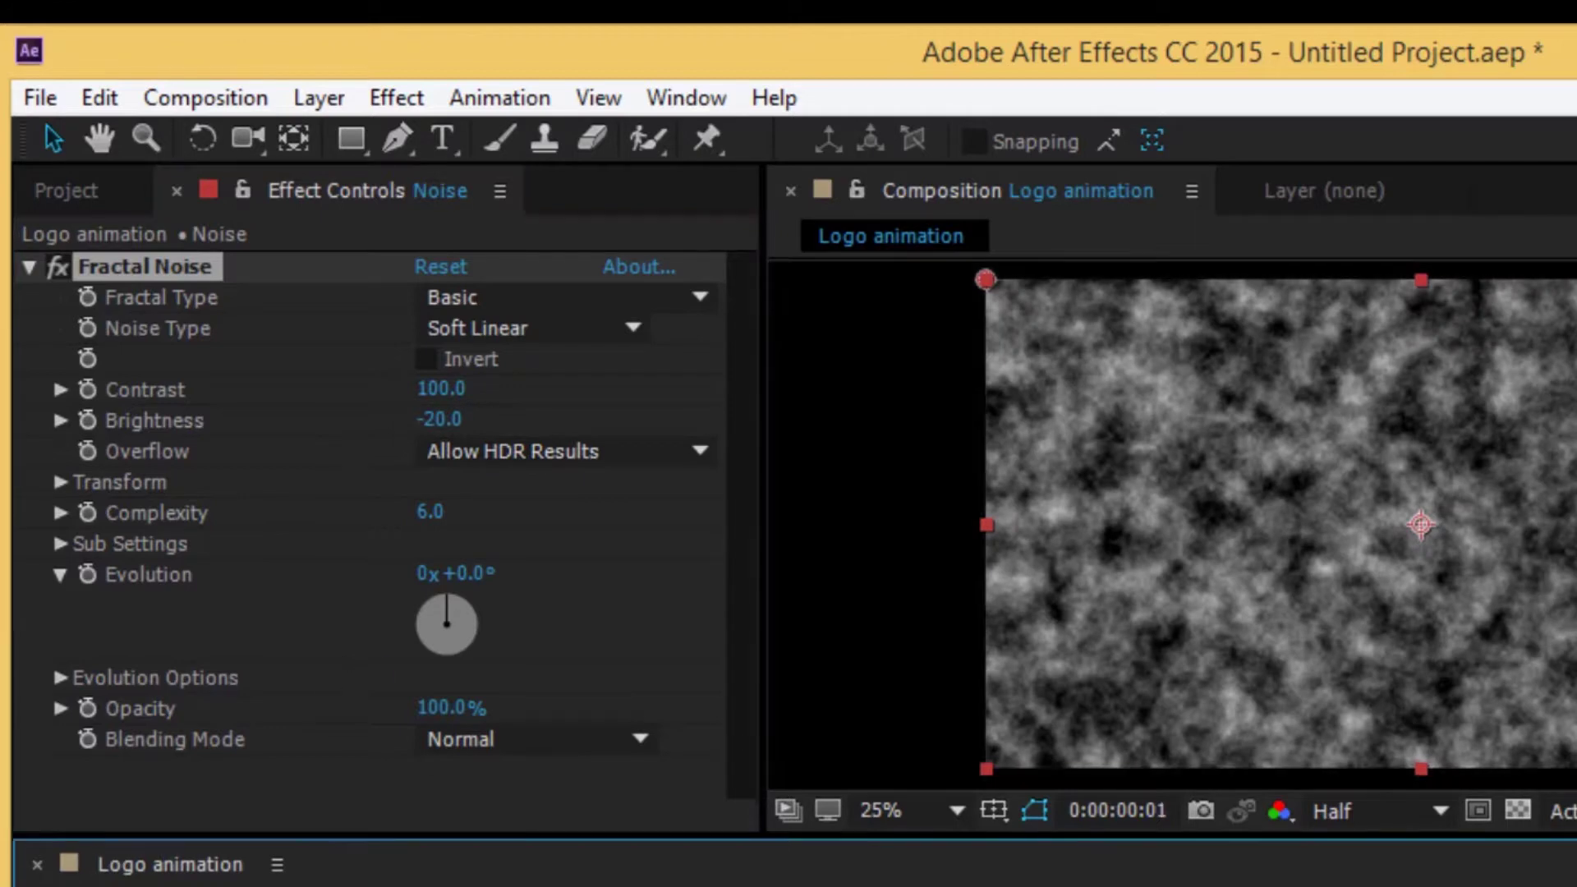
- Move the current time to 0:00:05:20 and expand Fractal Noise's Transform settings
click(493, 872)
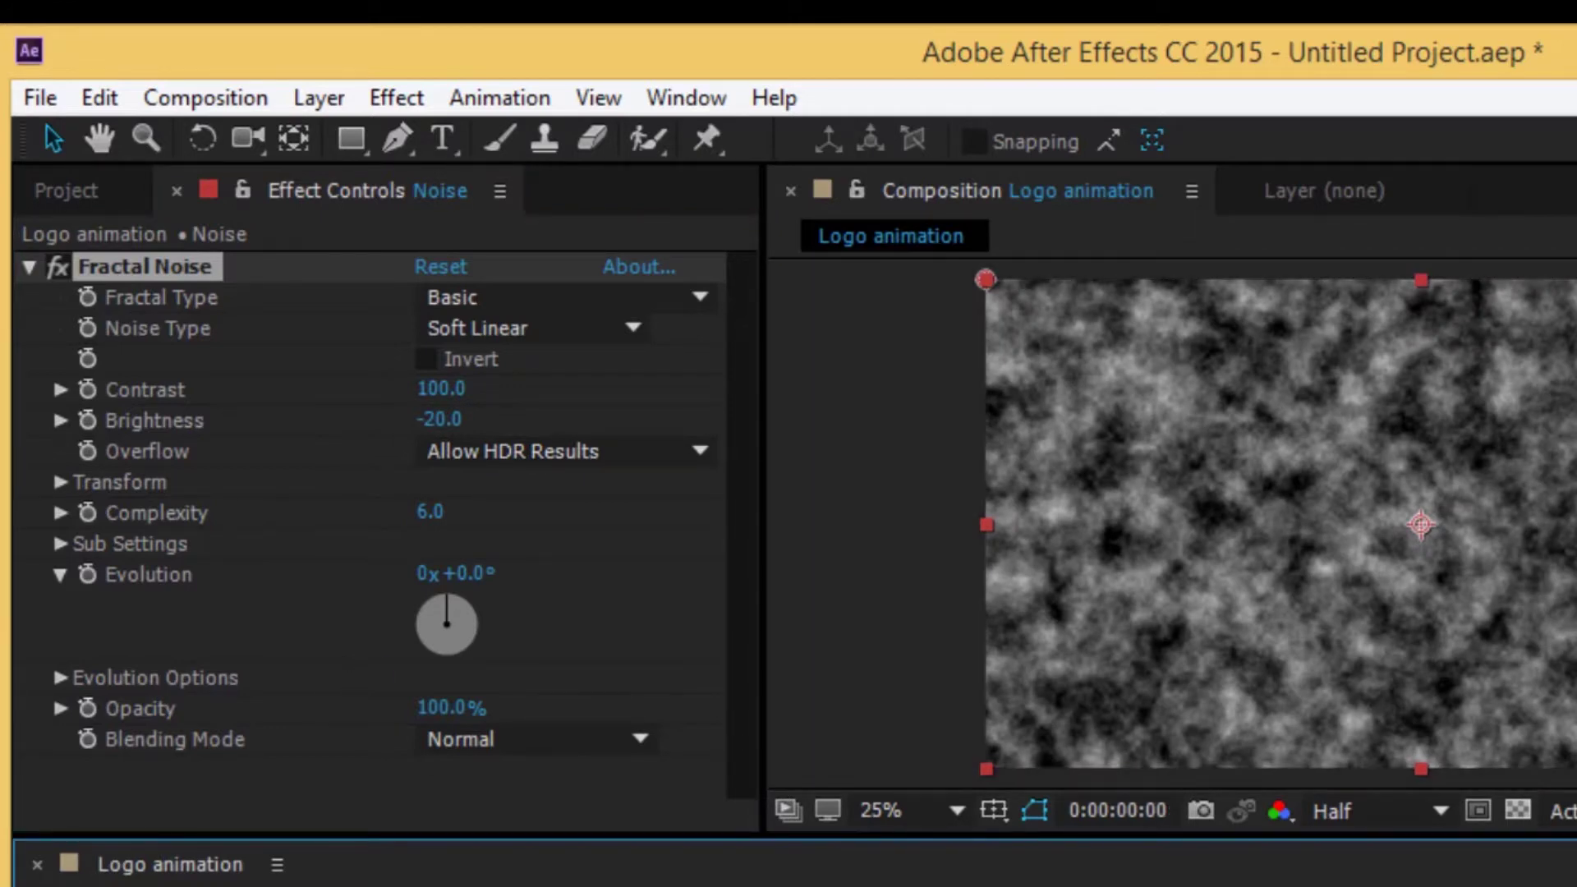
click(304, 571)
click(58, 482)
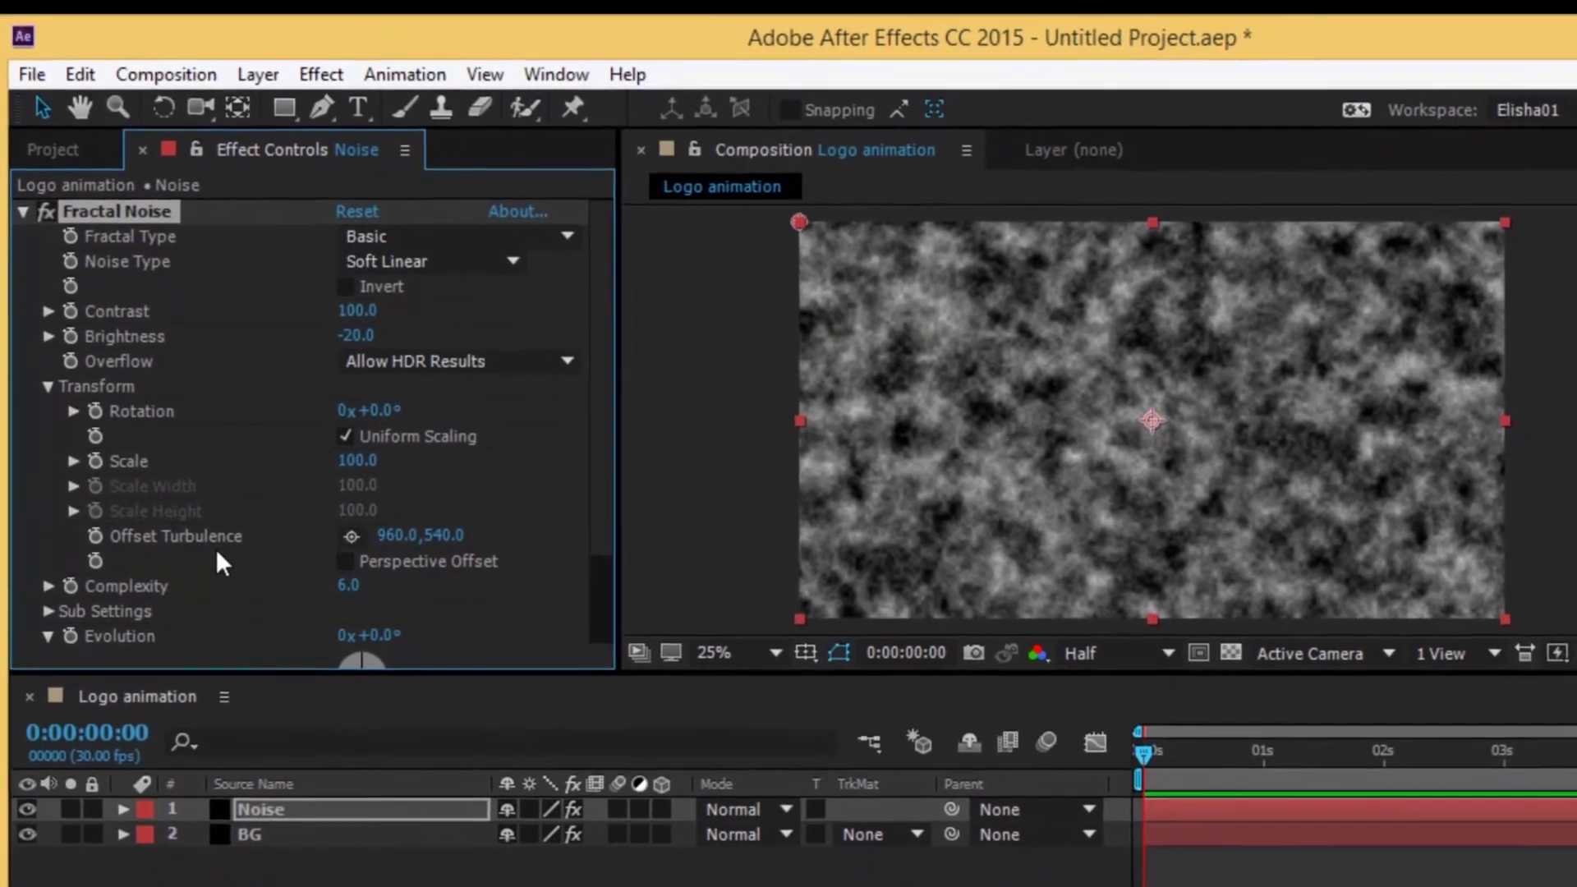
scroll(213, 542, down, 3)
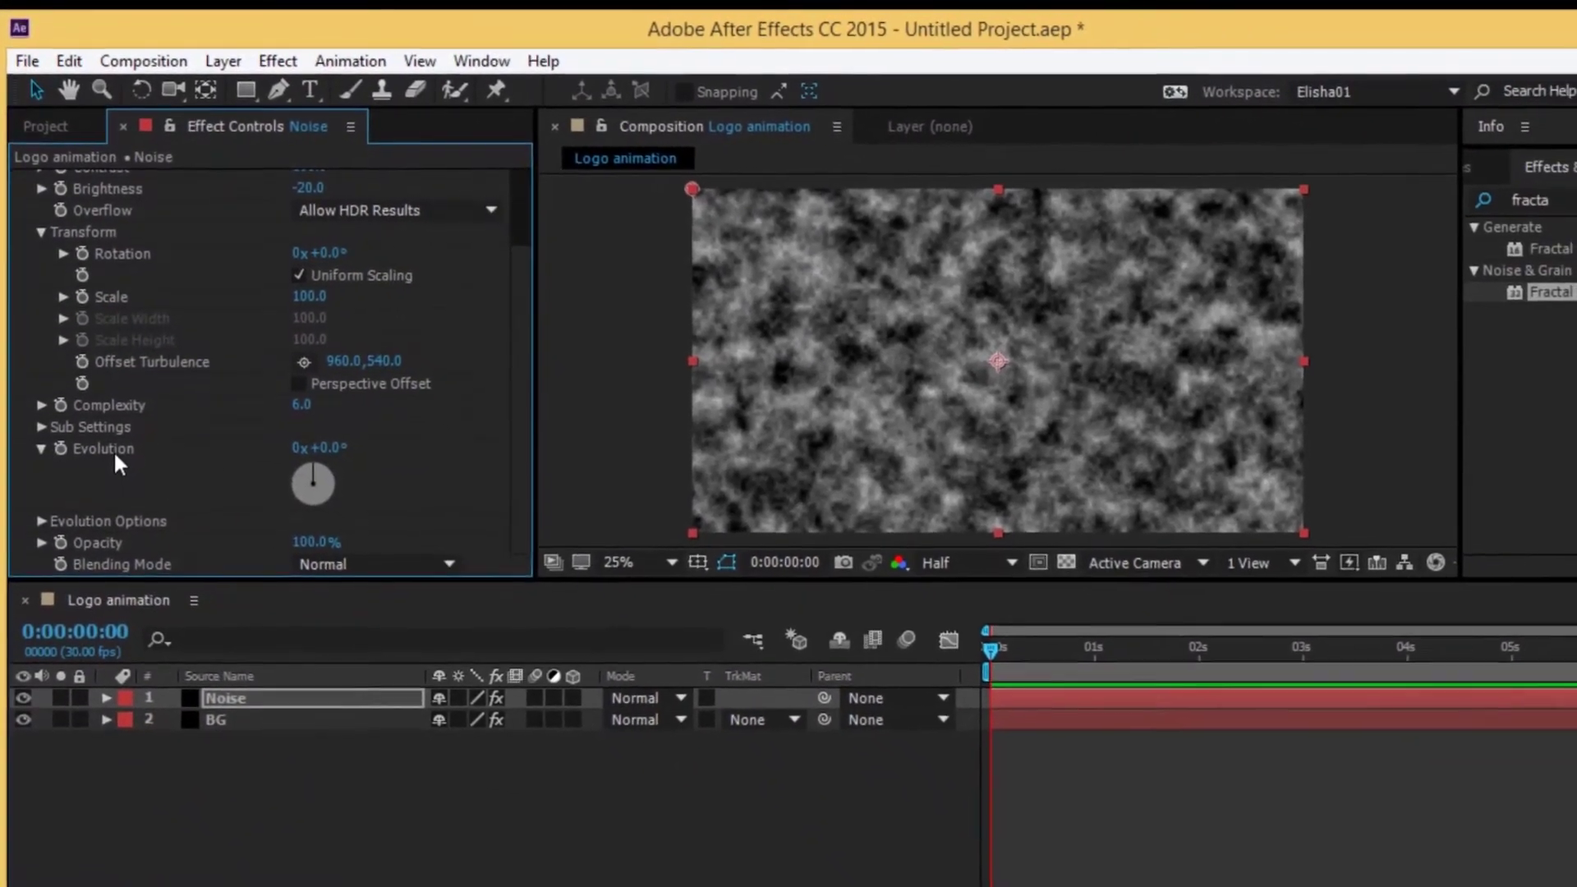
- Keyframe Offset Turbulence at 960,540, move to 0:00:05:29, and reveal it with U
scroll(109, 432, up, 2)
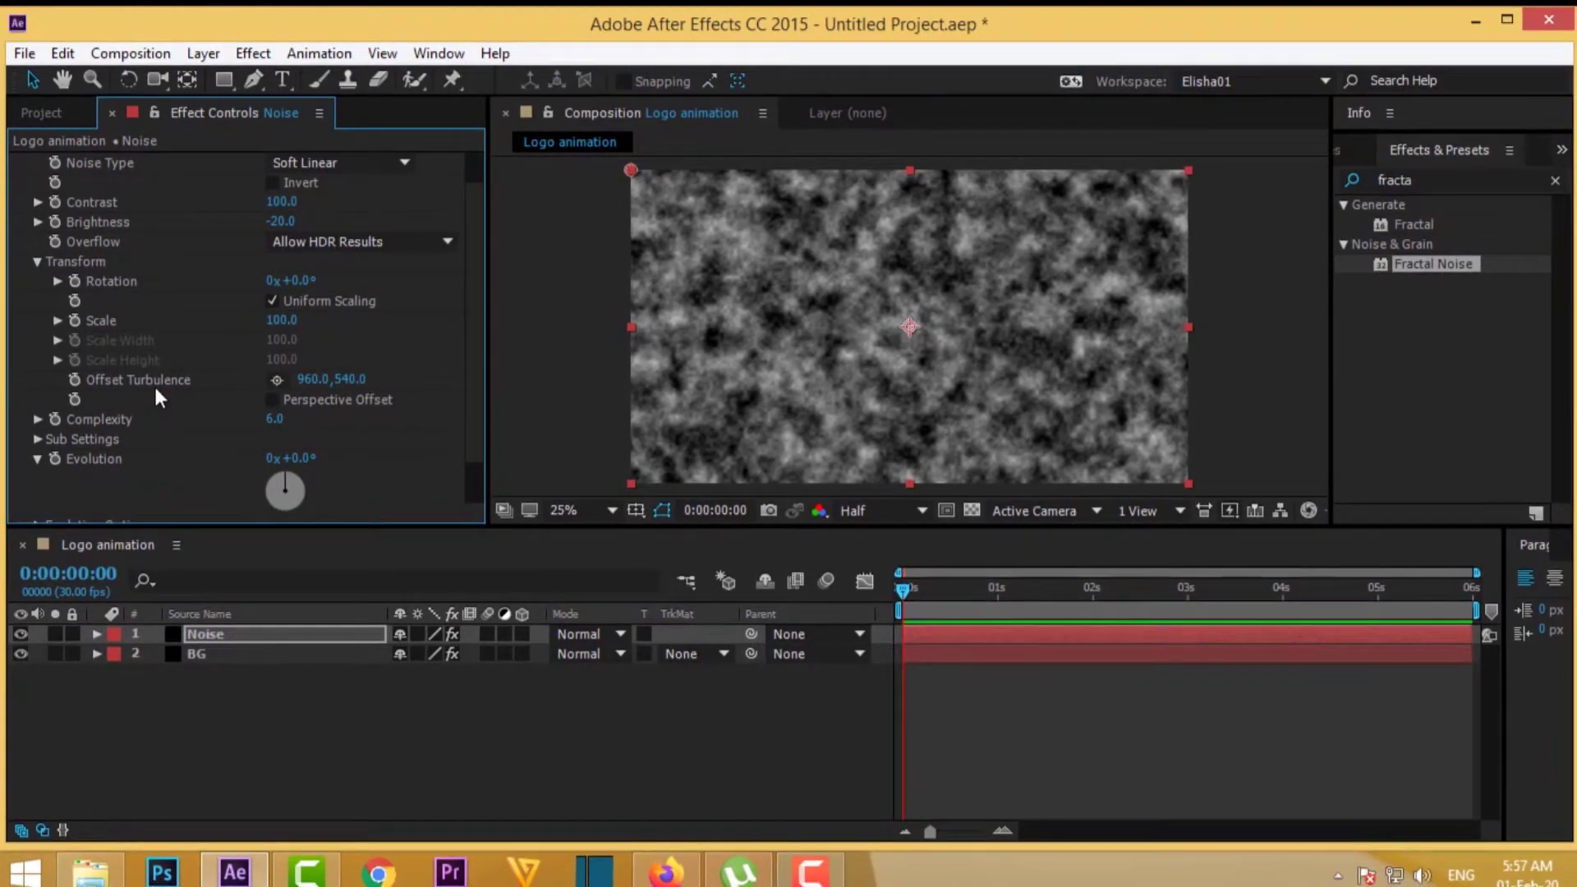
click(75, 380)
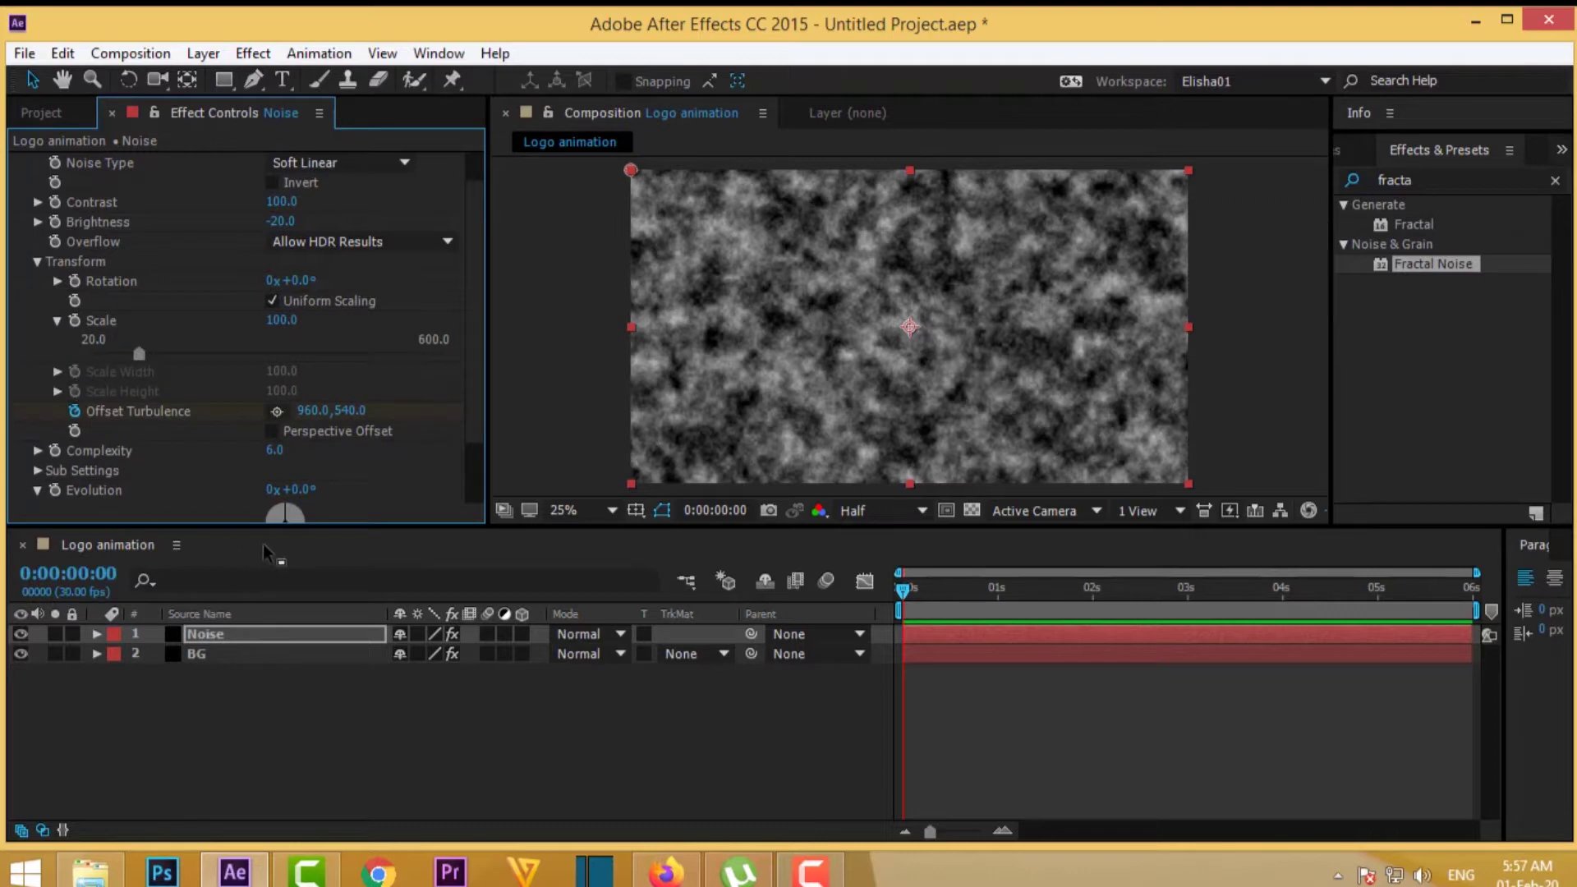
click(914, 600)
drag(915, 594, 1486, 592)
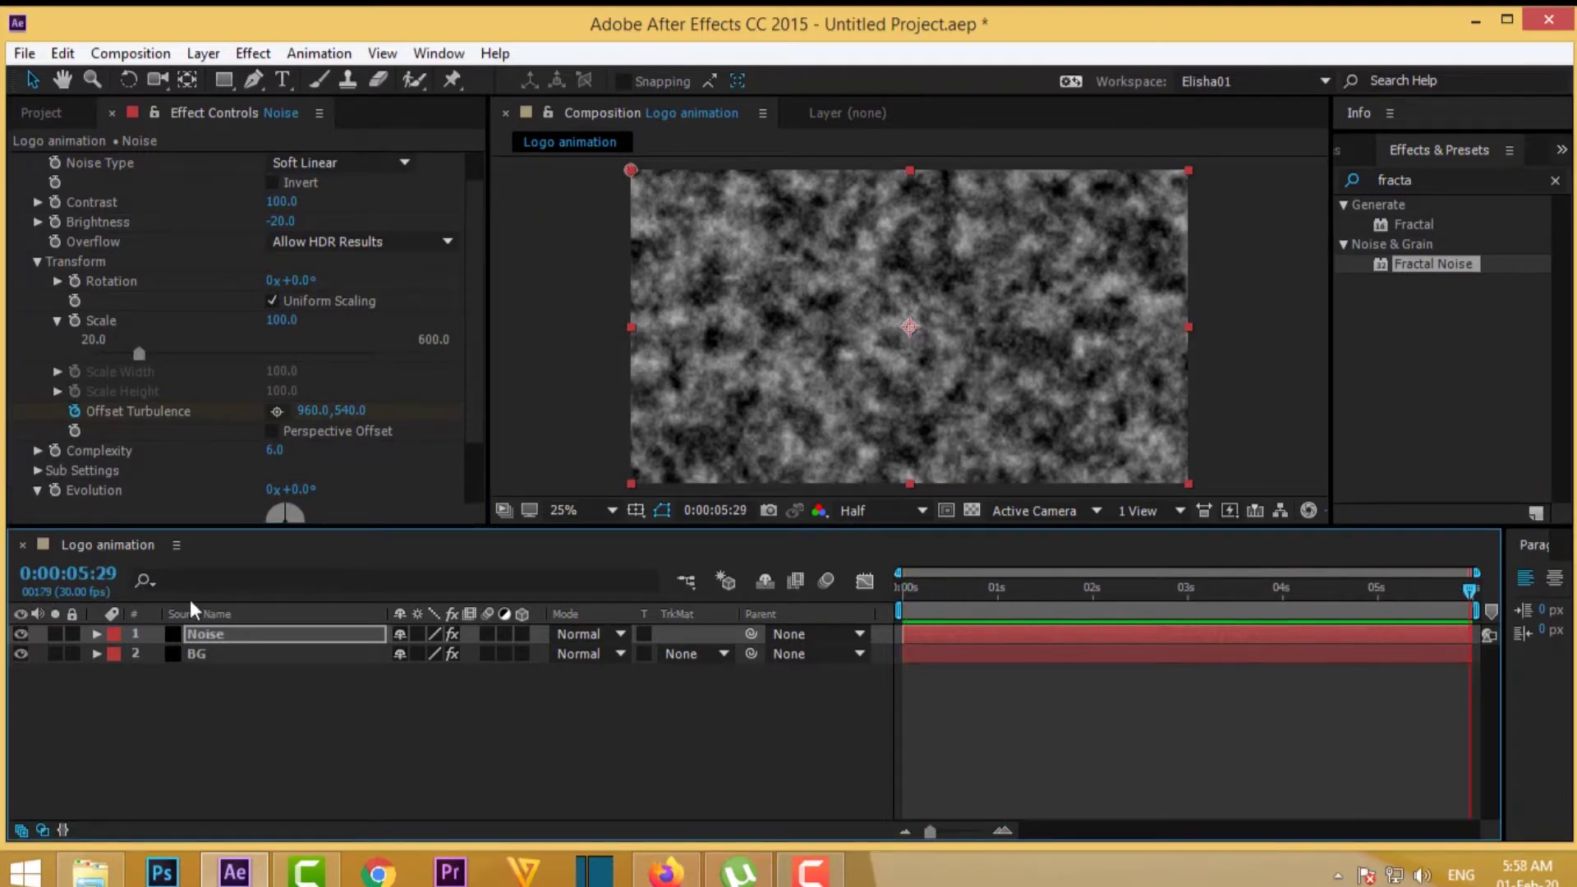
click(247, 634)
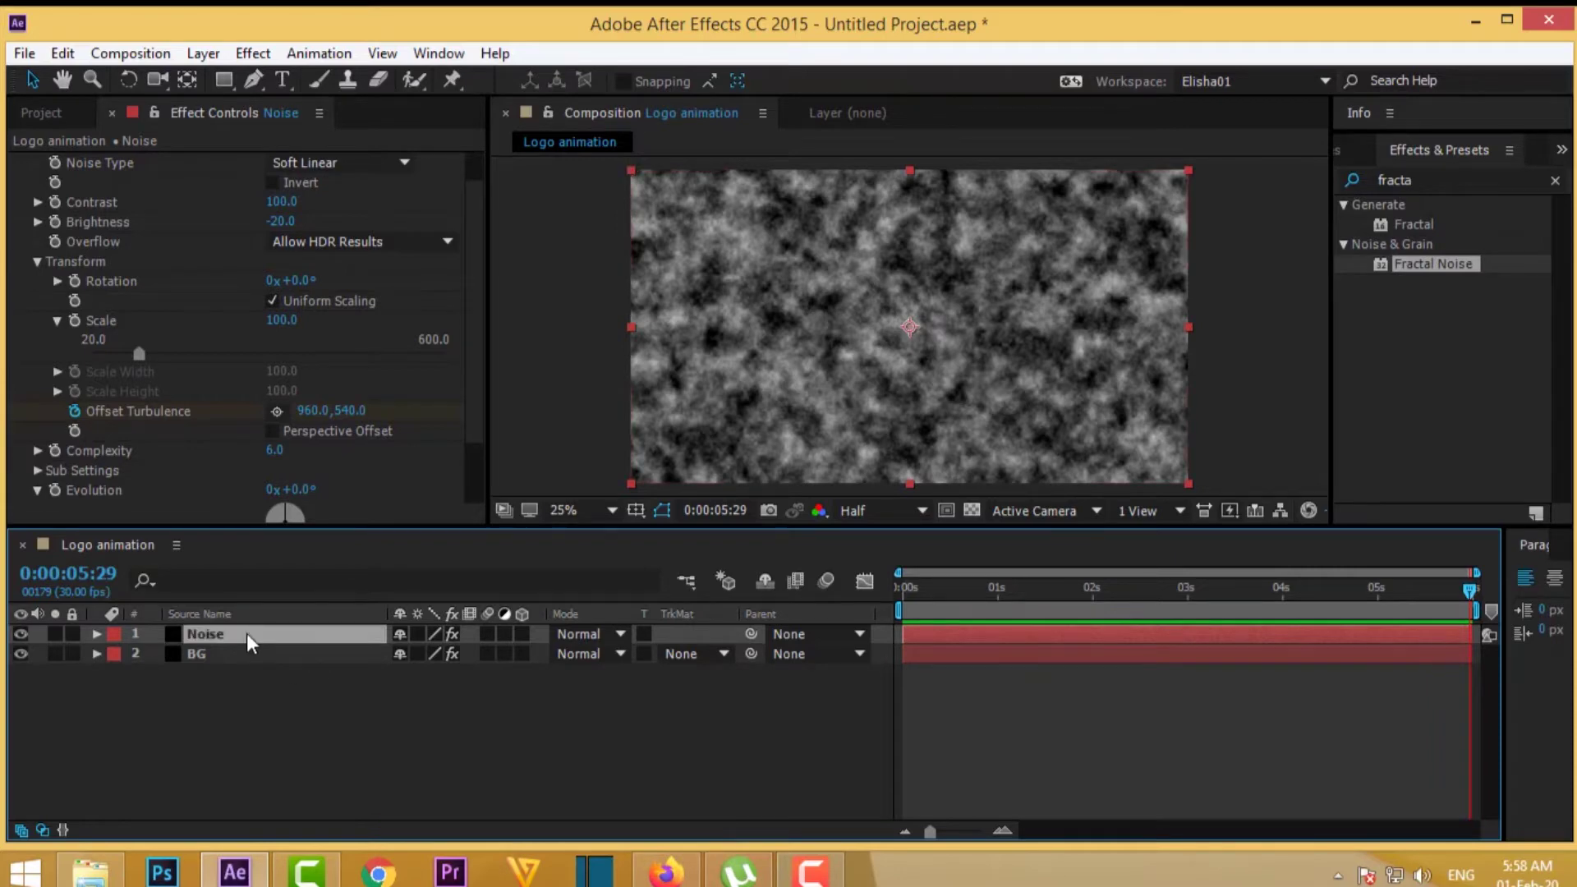
key(u)
key(u)
key(u)
key(u)
key(u)
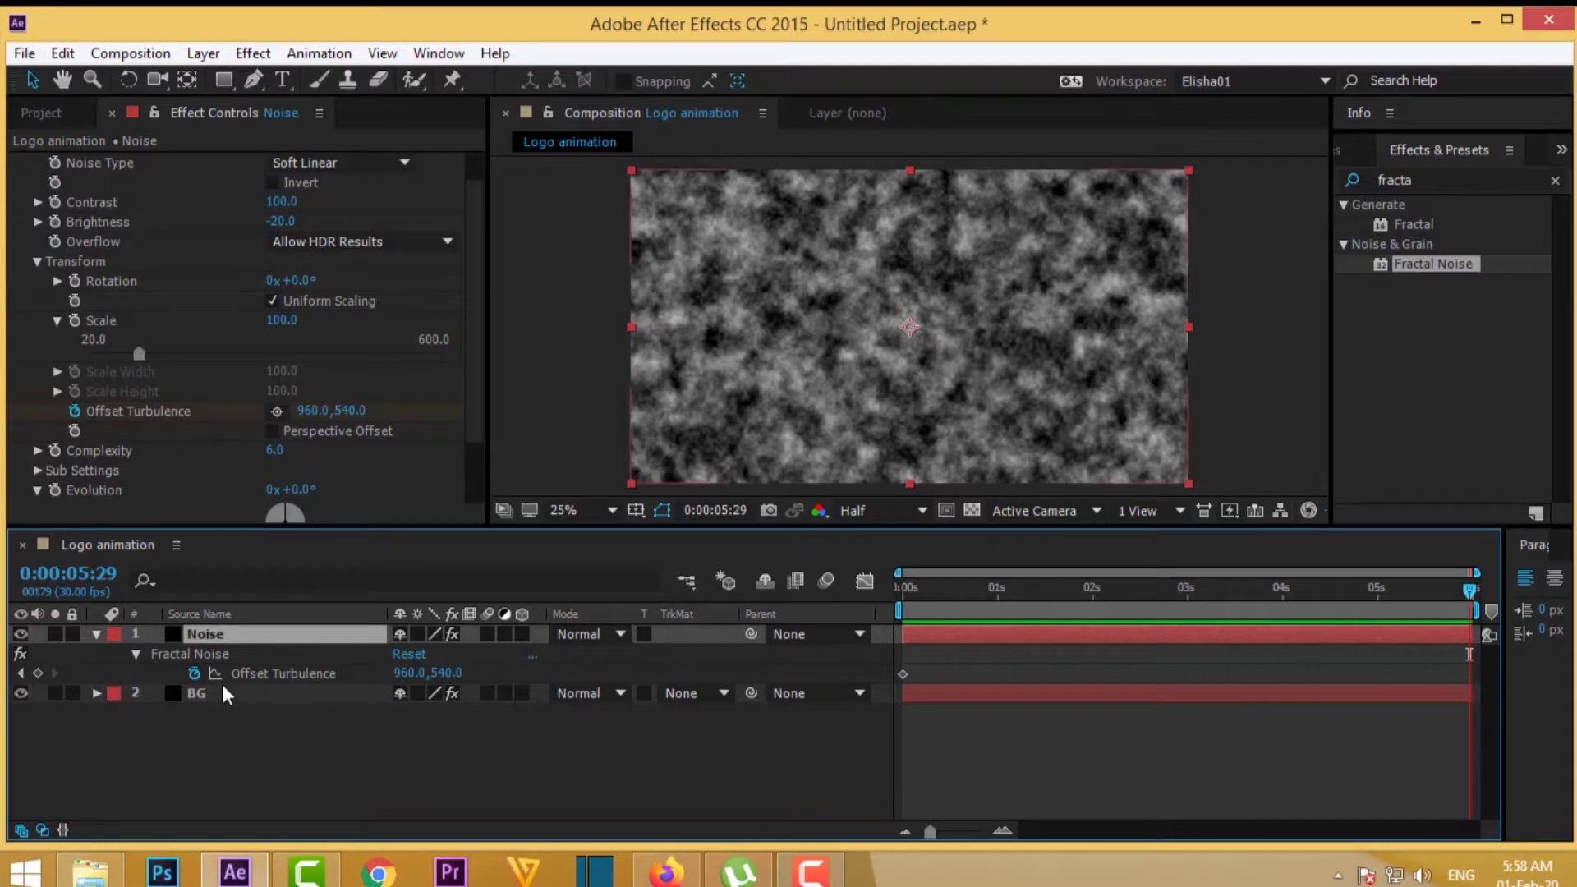
- Add an Offset Turbulence keyframe at 0:00:05:29, dragging the offset to 1916,12
click(276, 673)
click(38, 672)
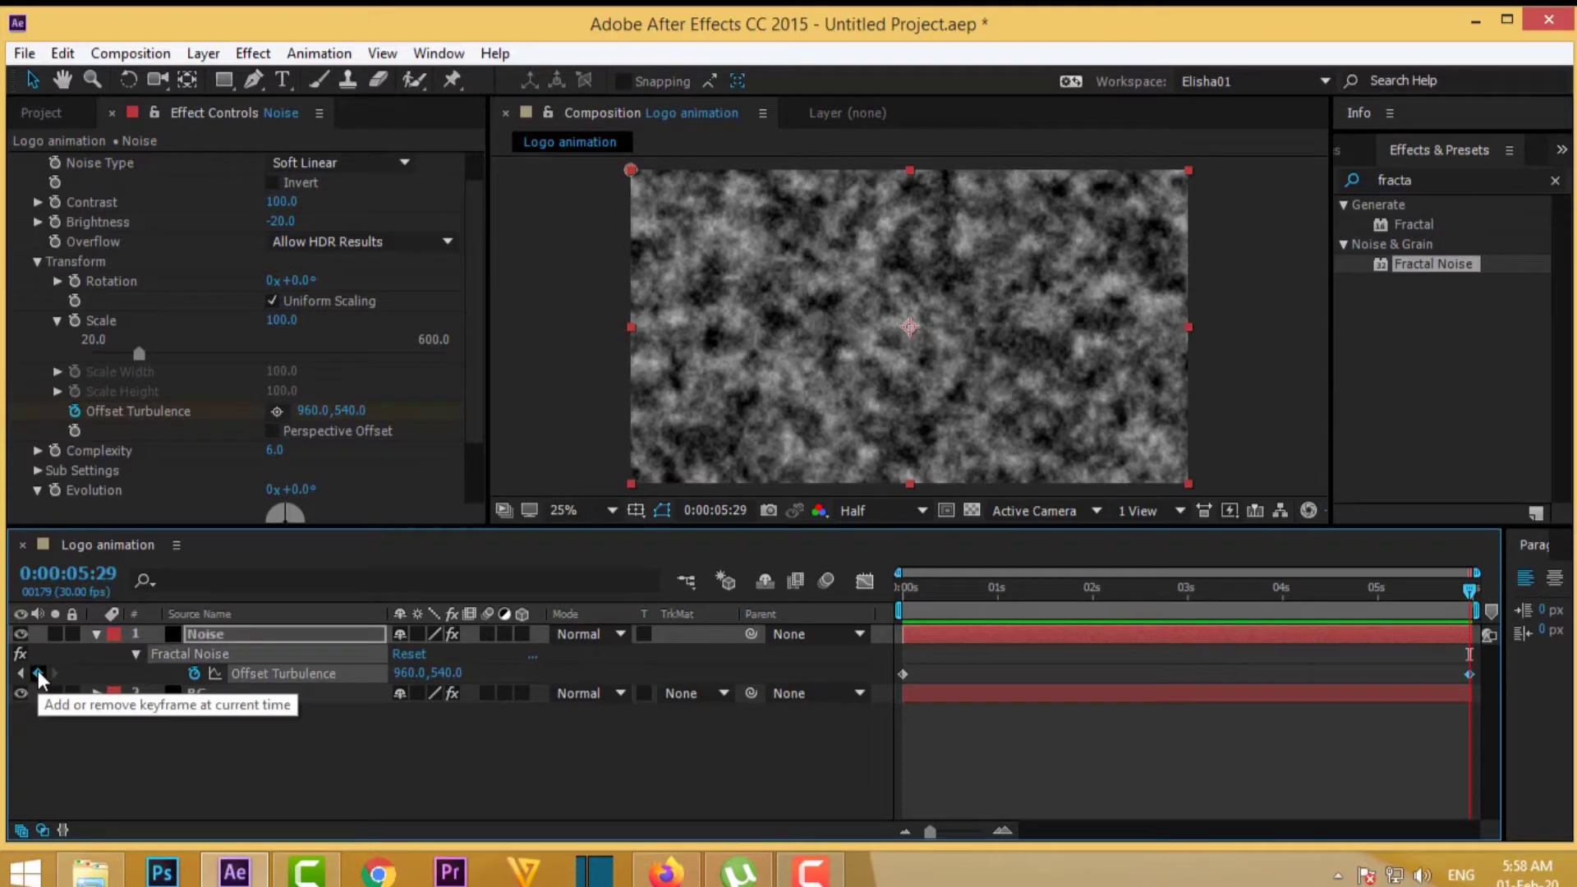
click(904, 589)
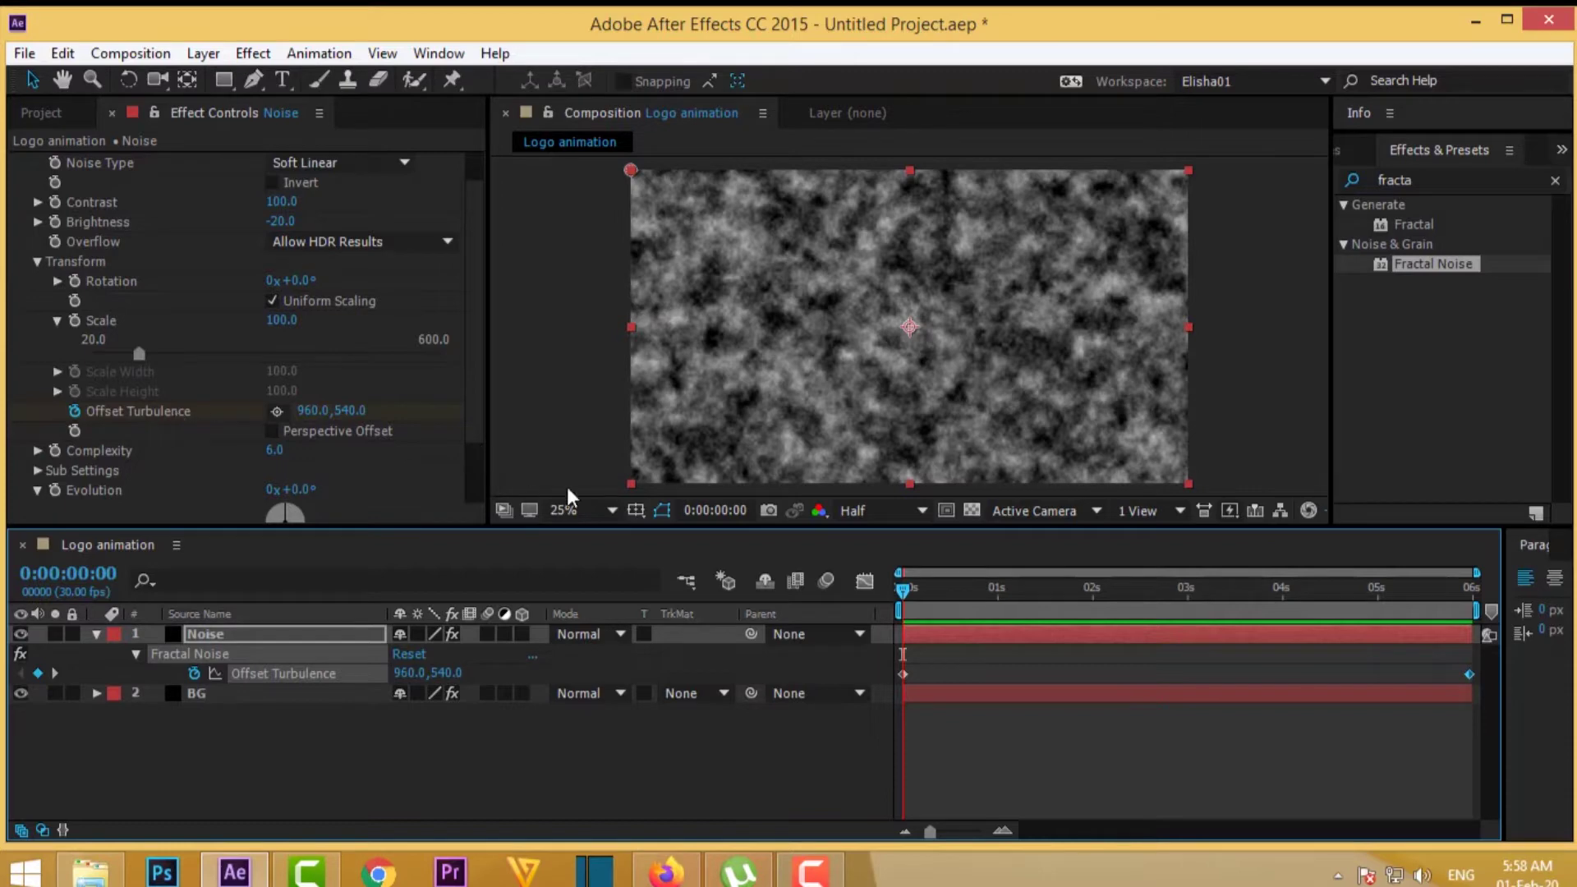
click(914, 333)
click(1471, 589)
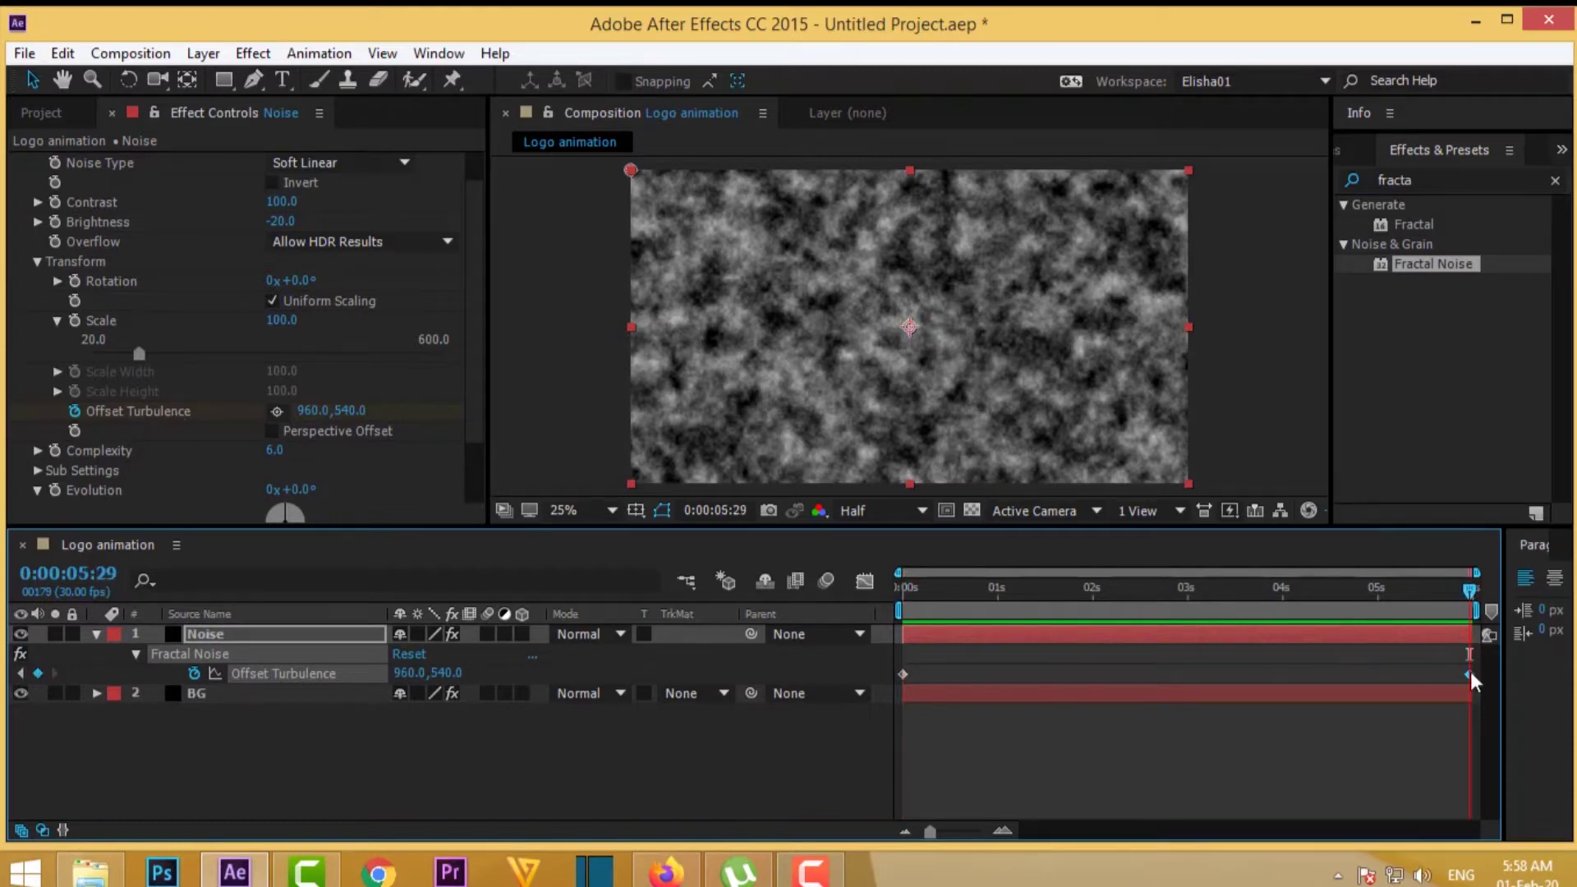
click(886, 320)
drag(911, 334, 1190, 176)
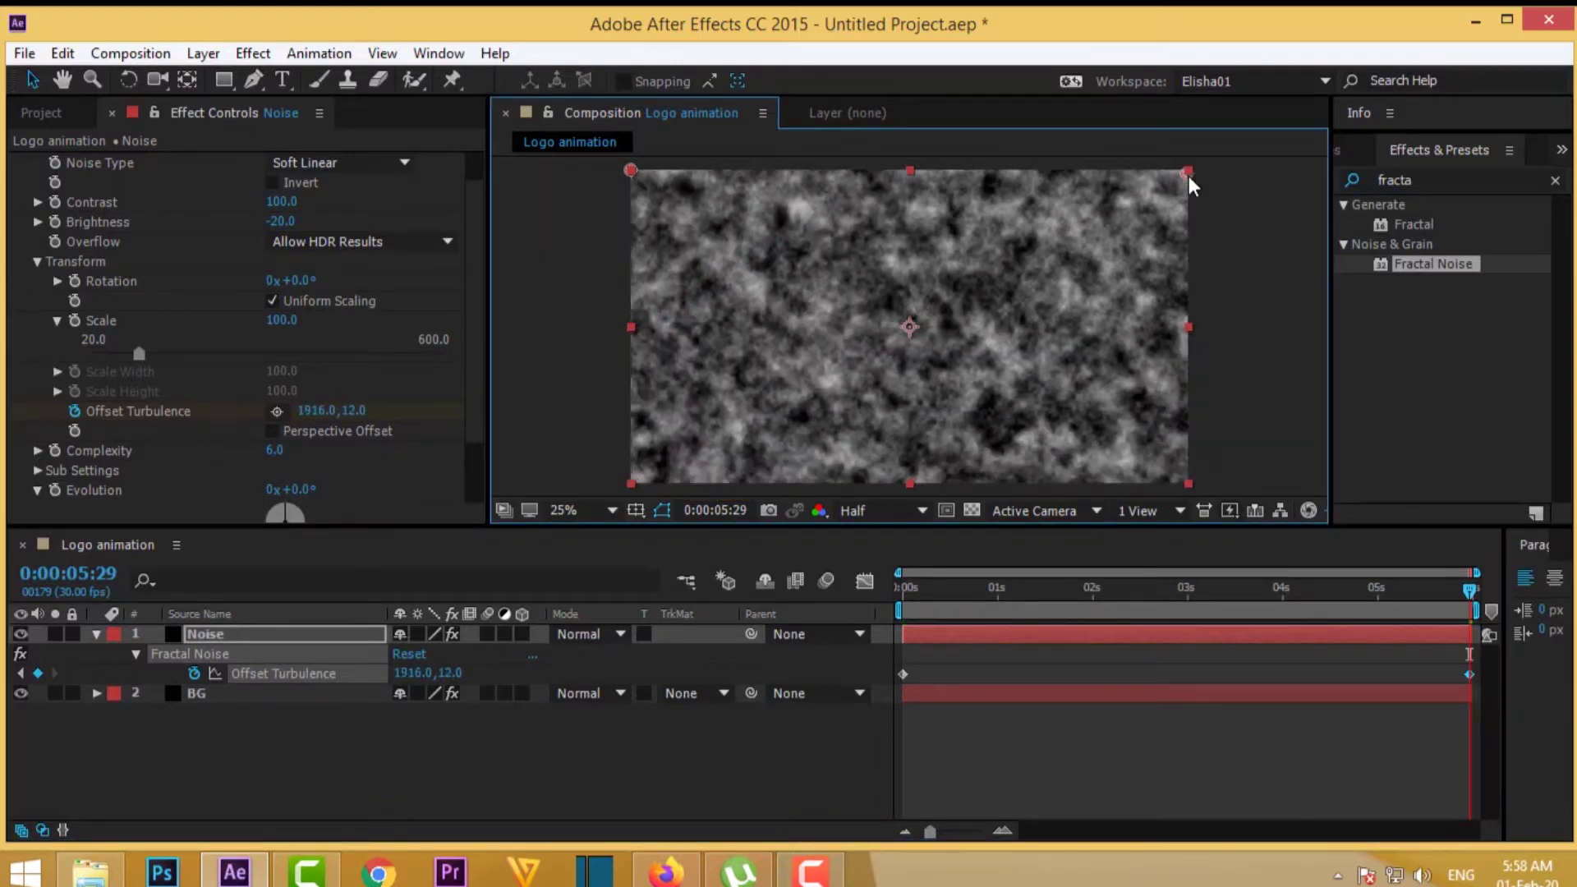
- Preview the drifting noise animation
click(912, 586)
key(space)
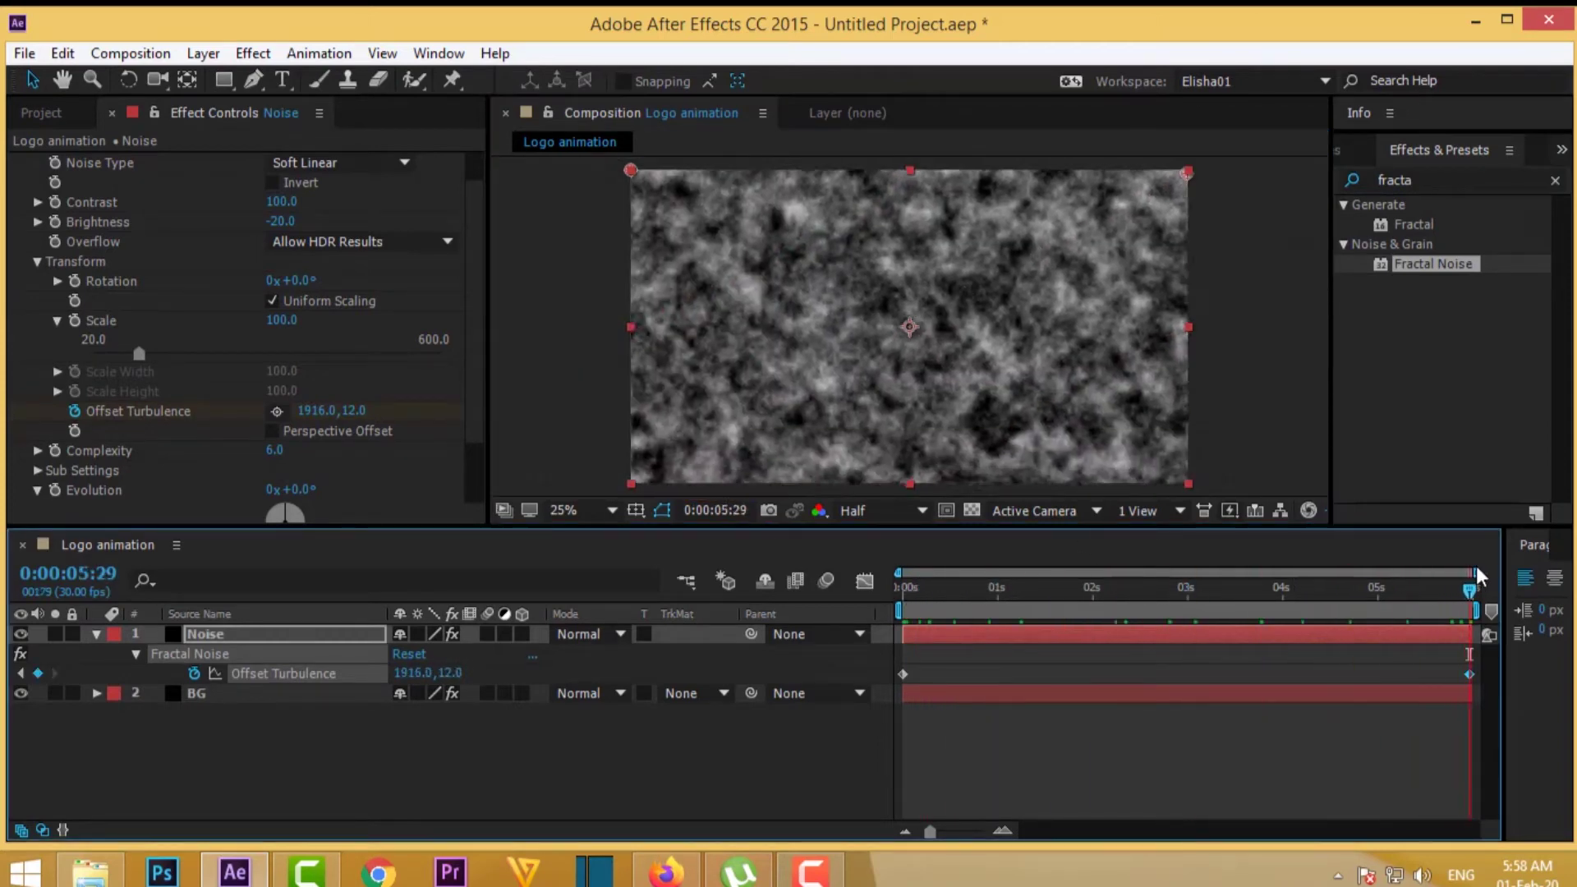
key(space)
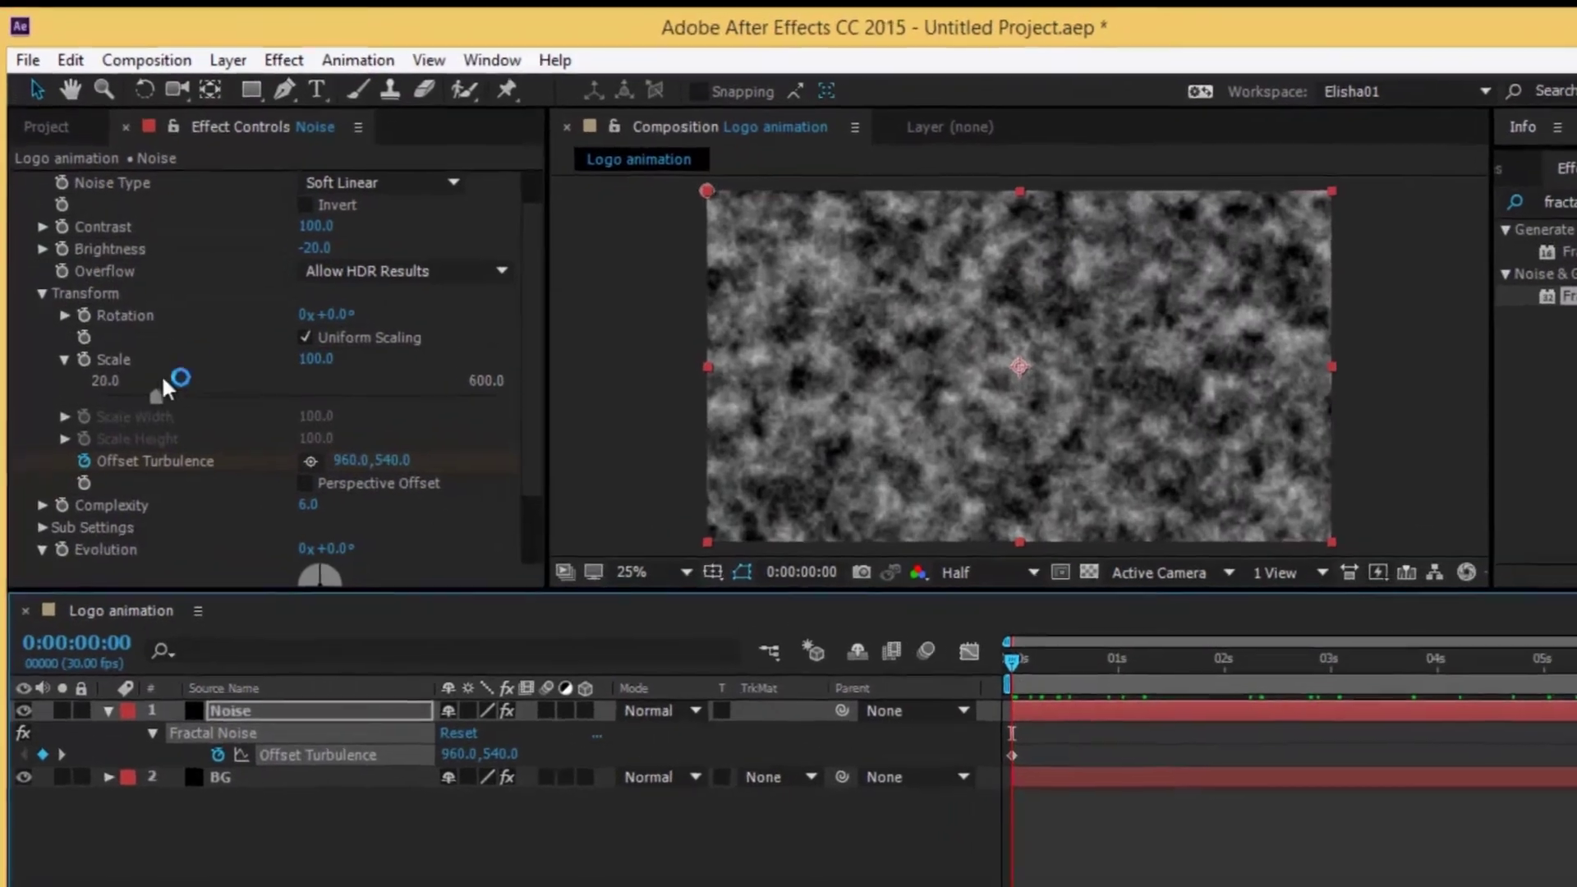
scroll(164, 370, down, 3)
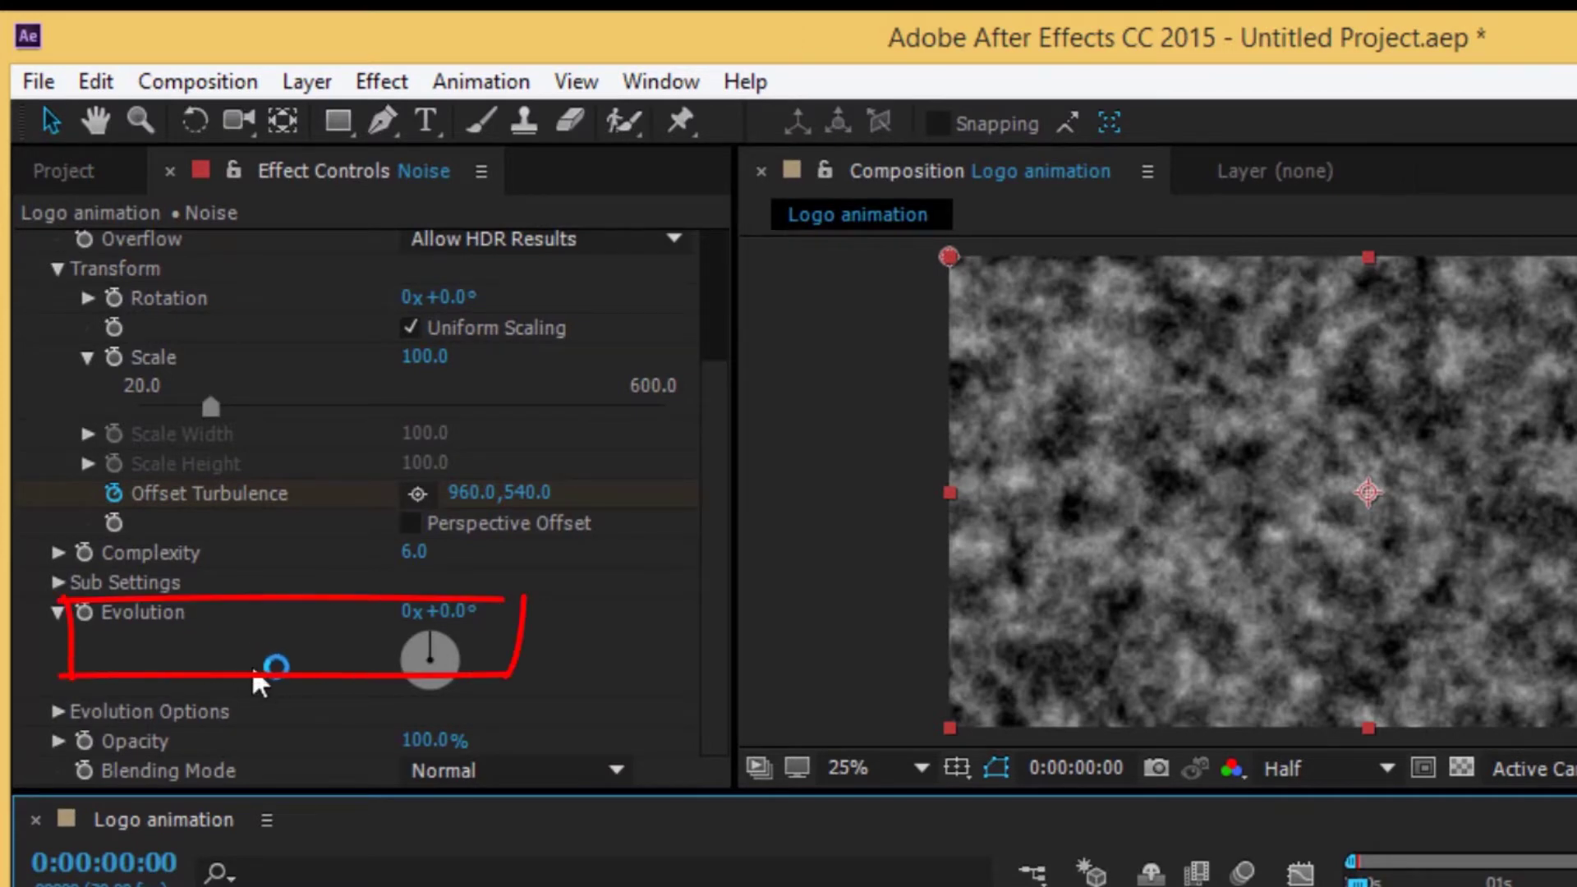
- Drive Fractal Noise Evolution with the expression time*100
alt+click(84, 613)
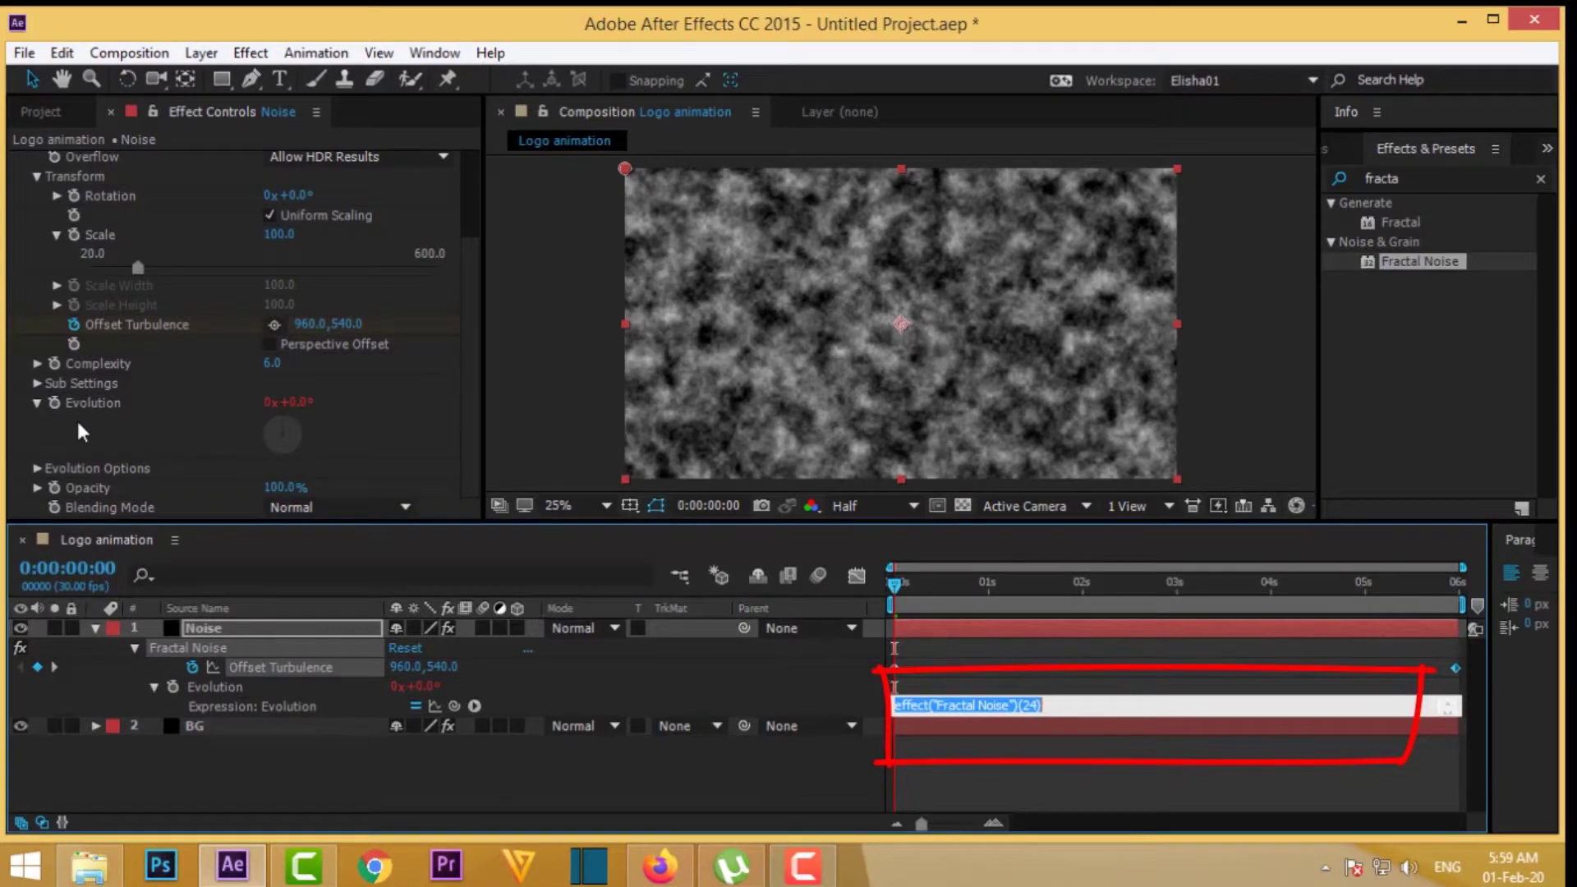
key(BackSpace)
text(time)
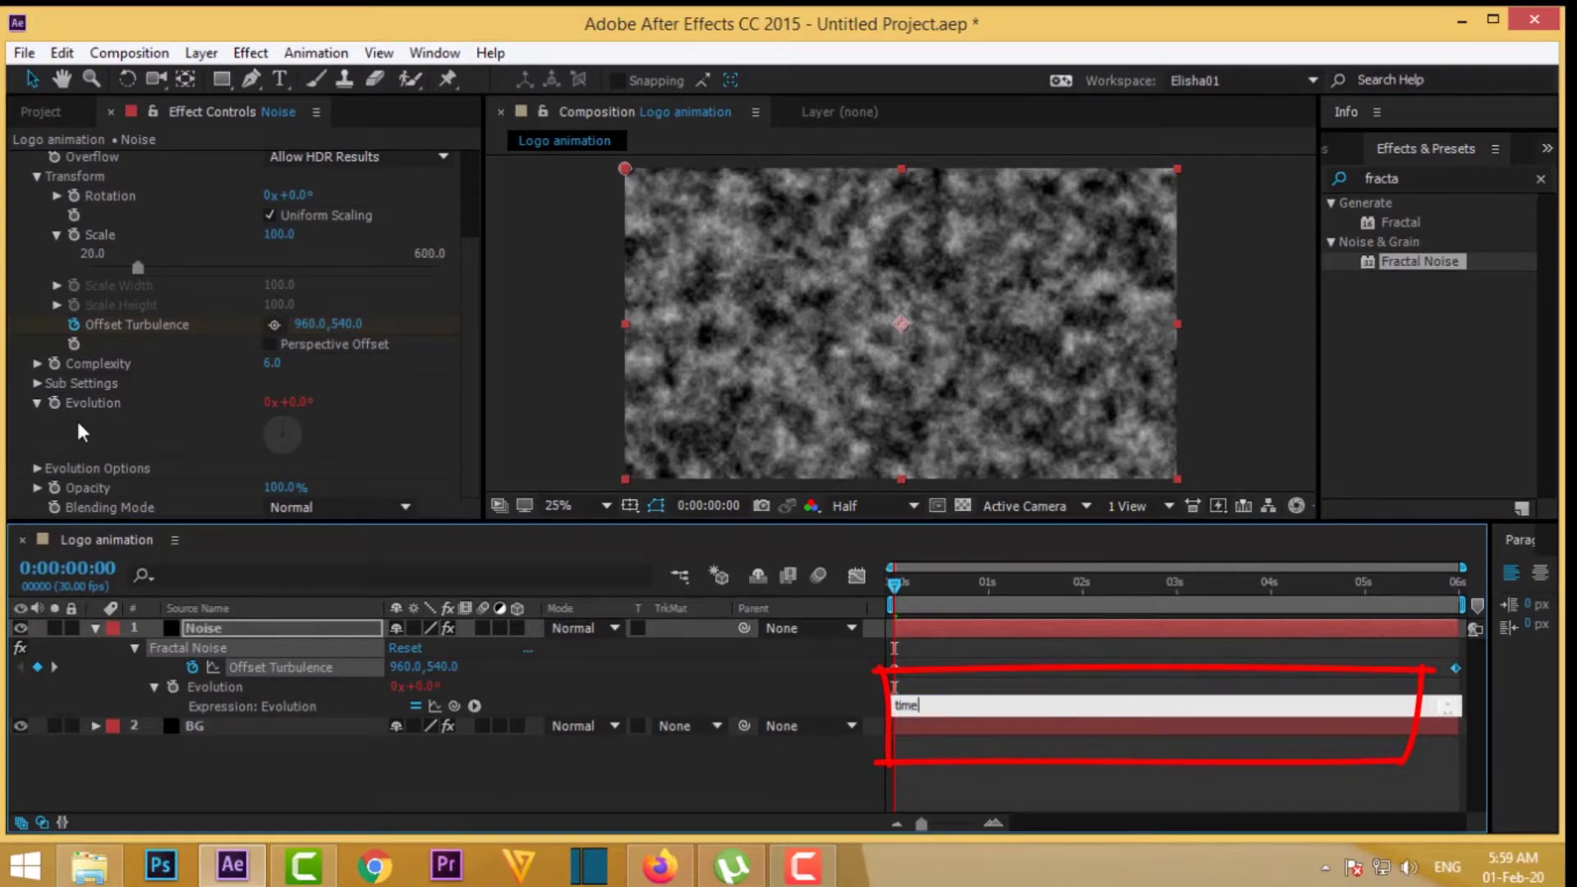
text(*100)
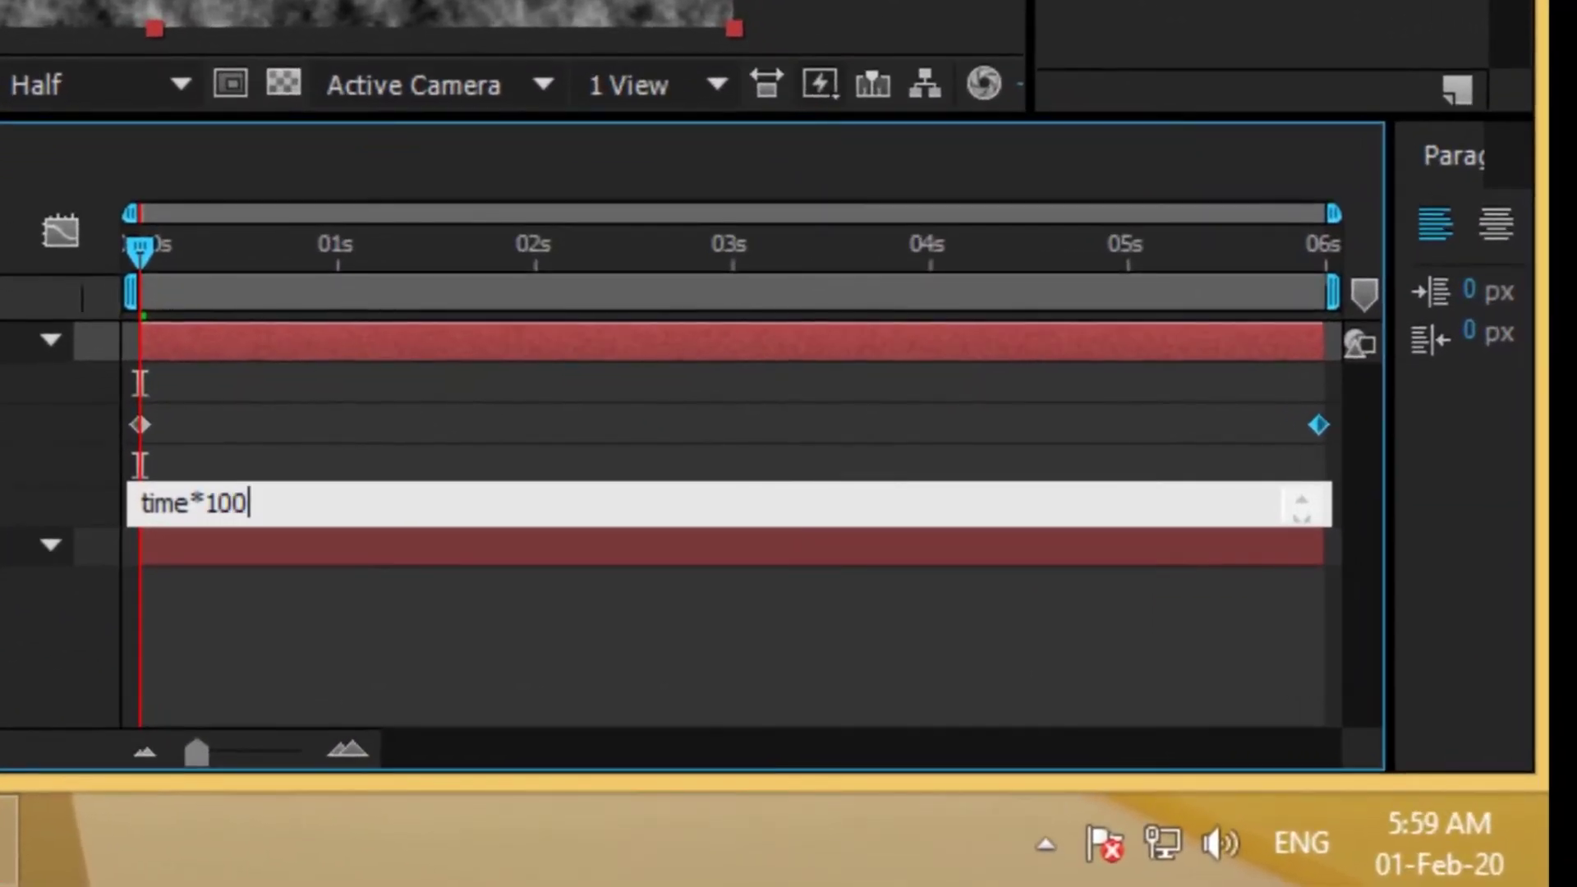
key(KP_Enter)
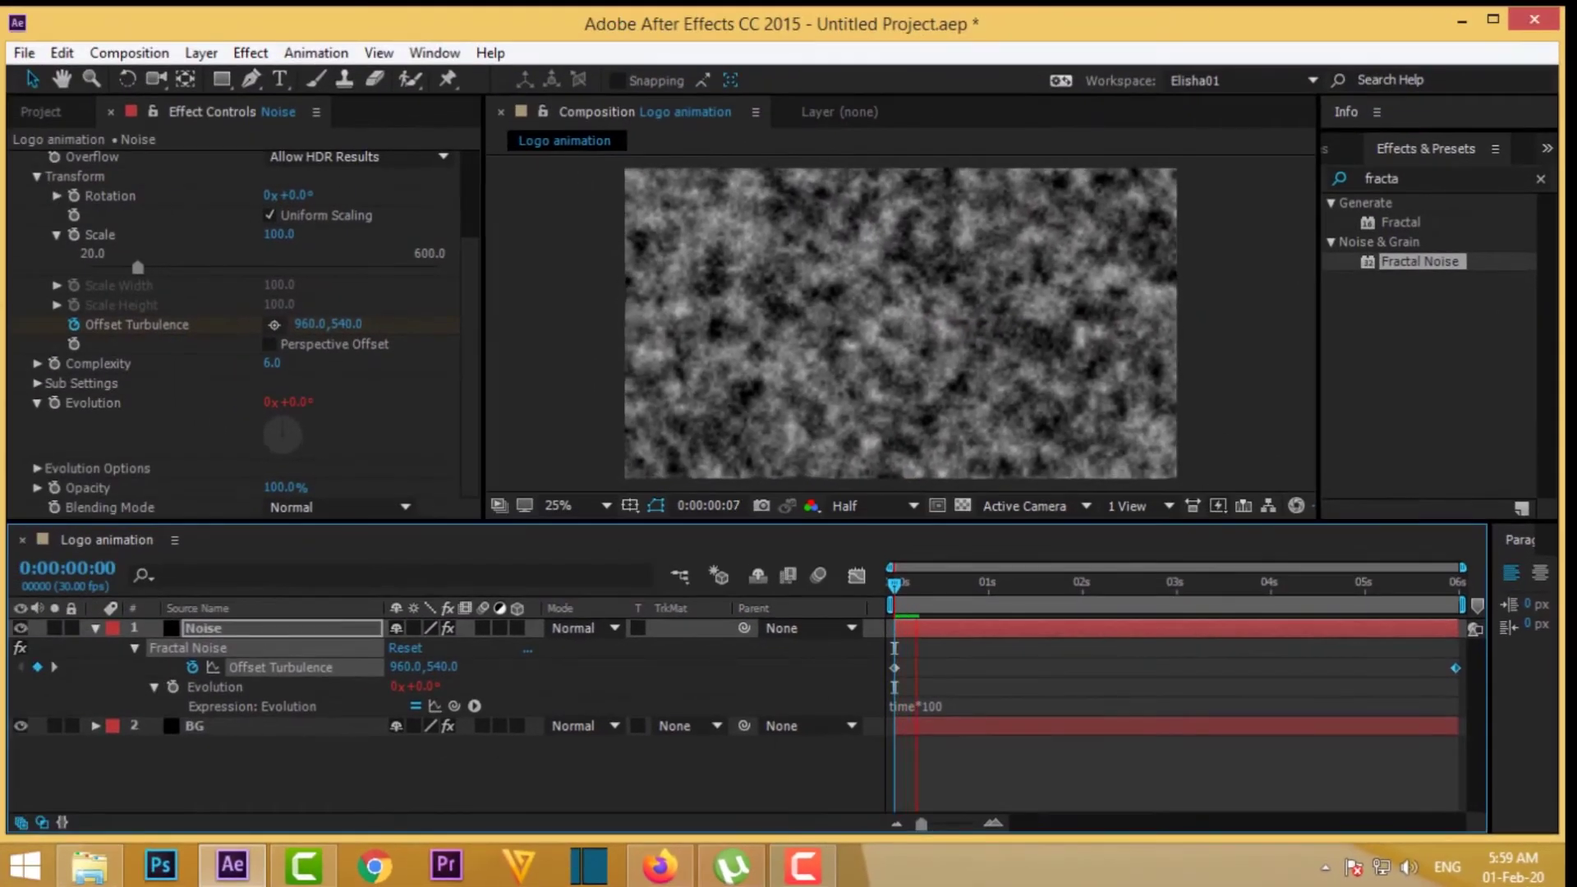
- Stop the preview and select the Noise layer
scroll(890, 272, up, 1)
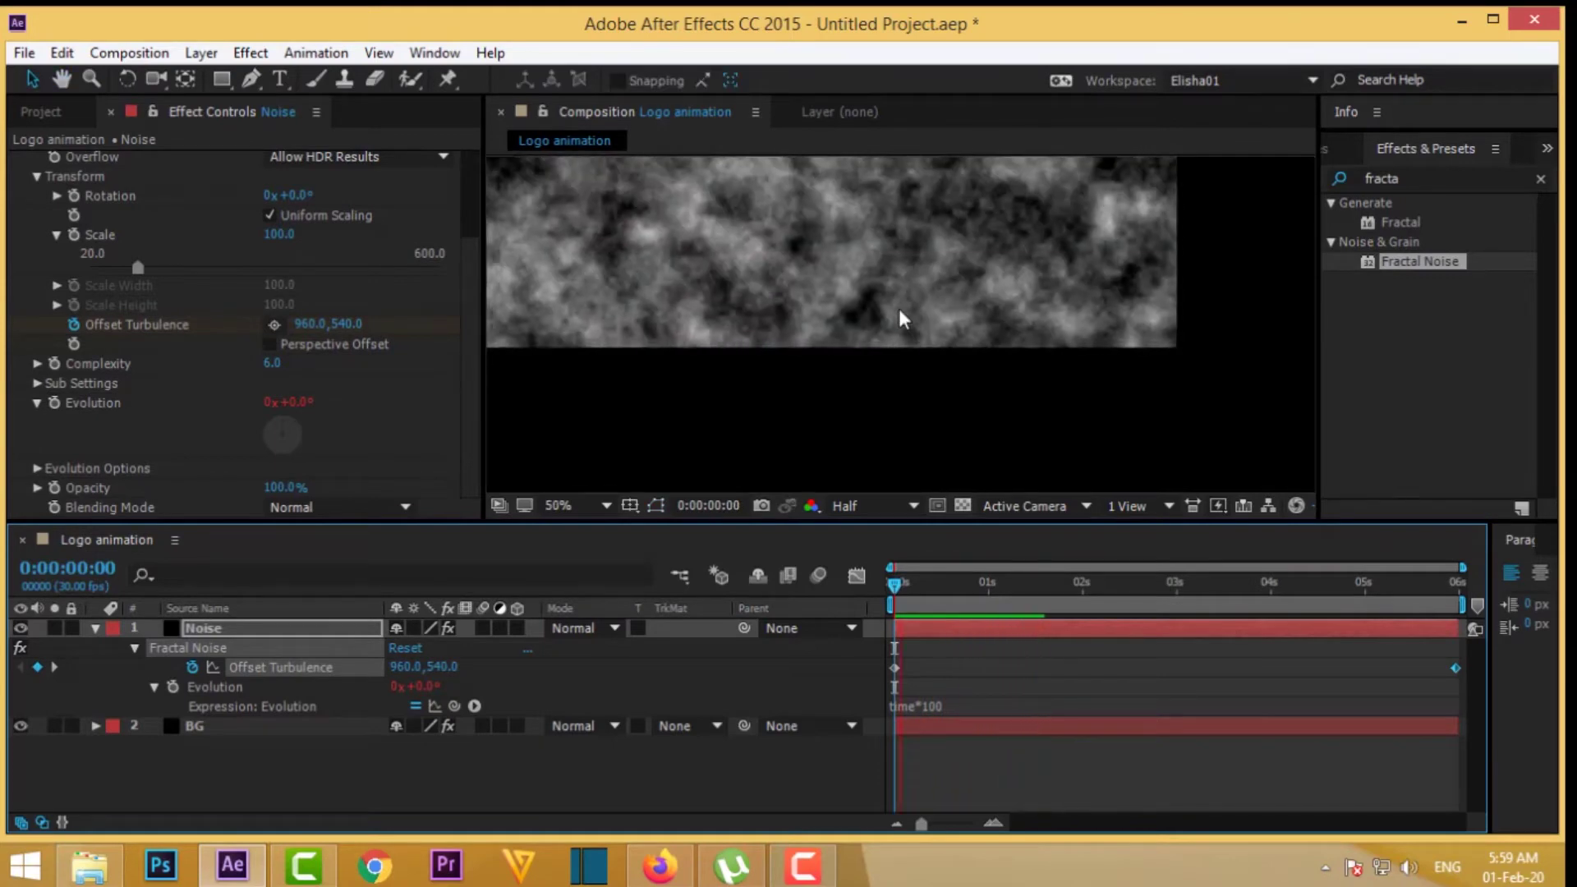
key(space)
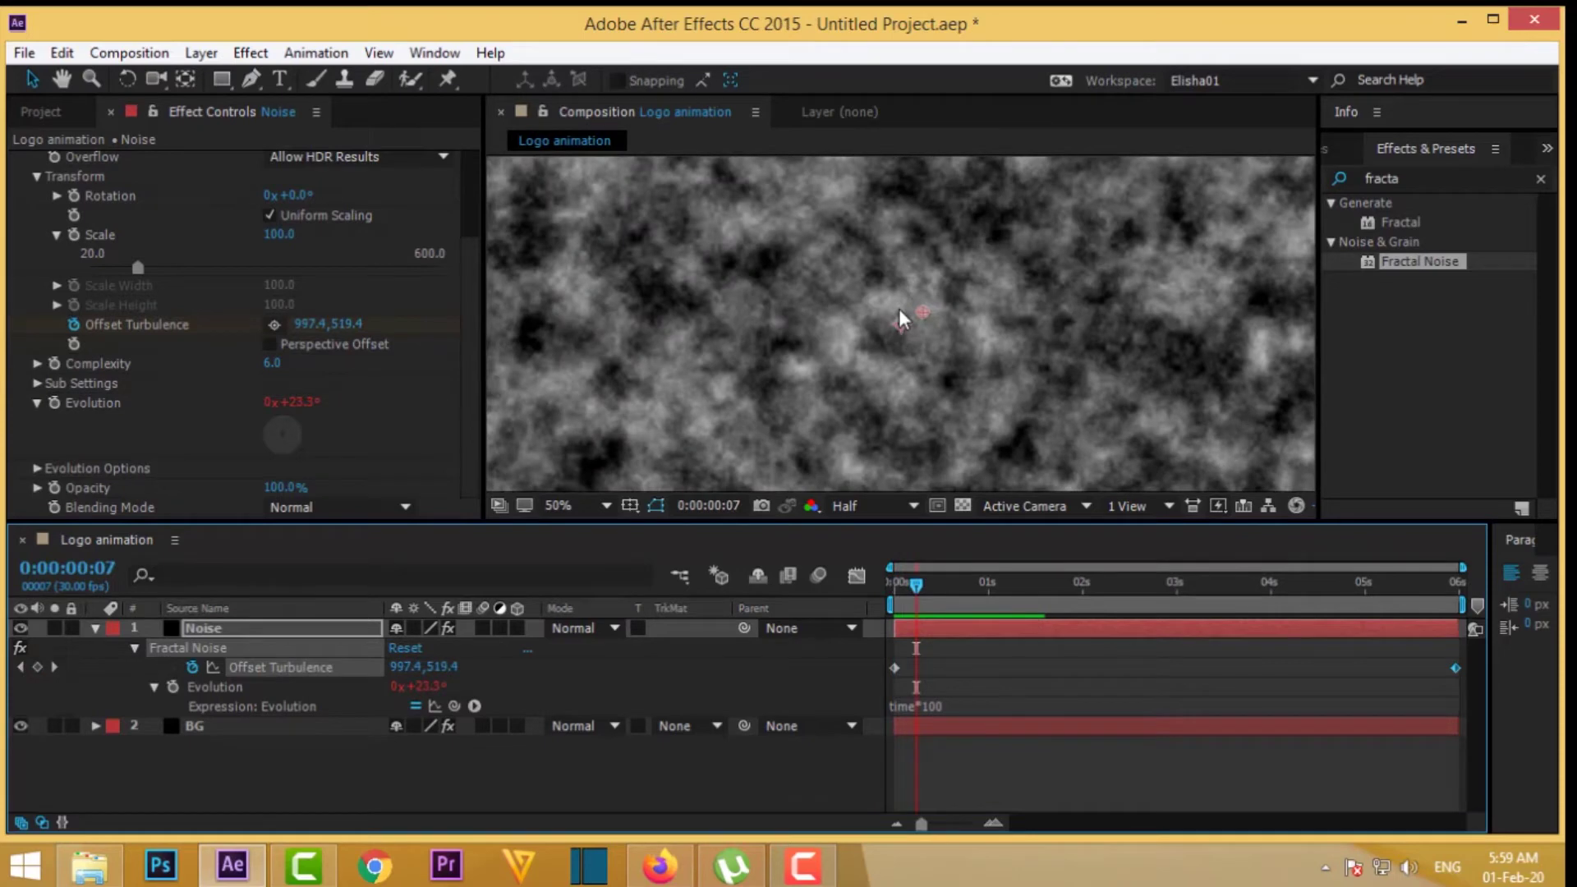
scroll(937, 279, down, 1)
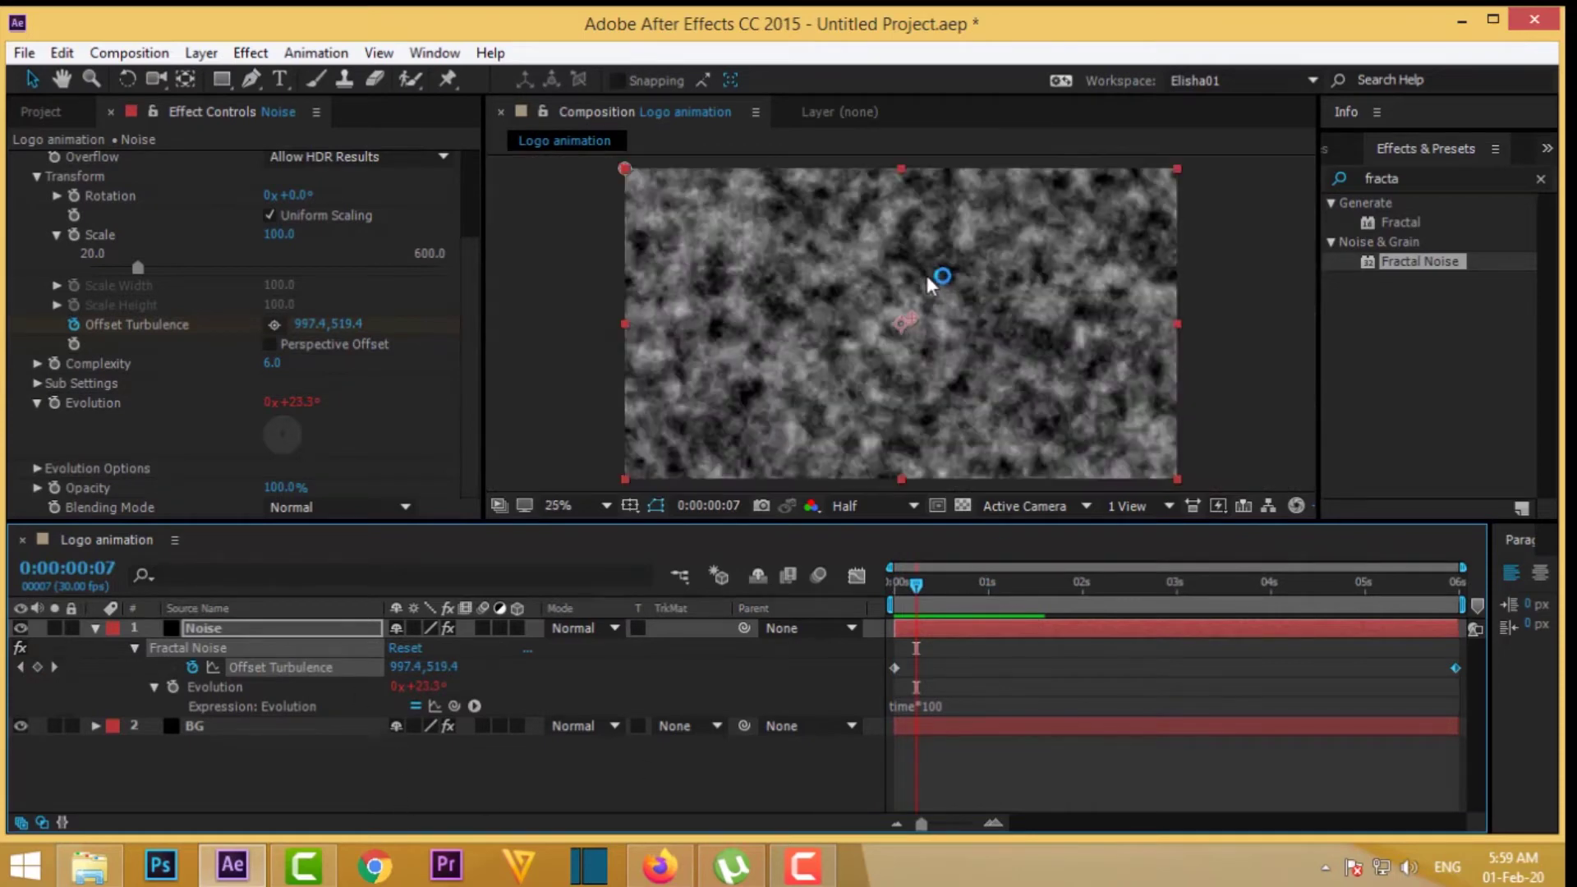
click(253, 628)
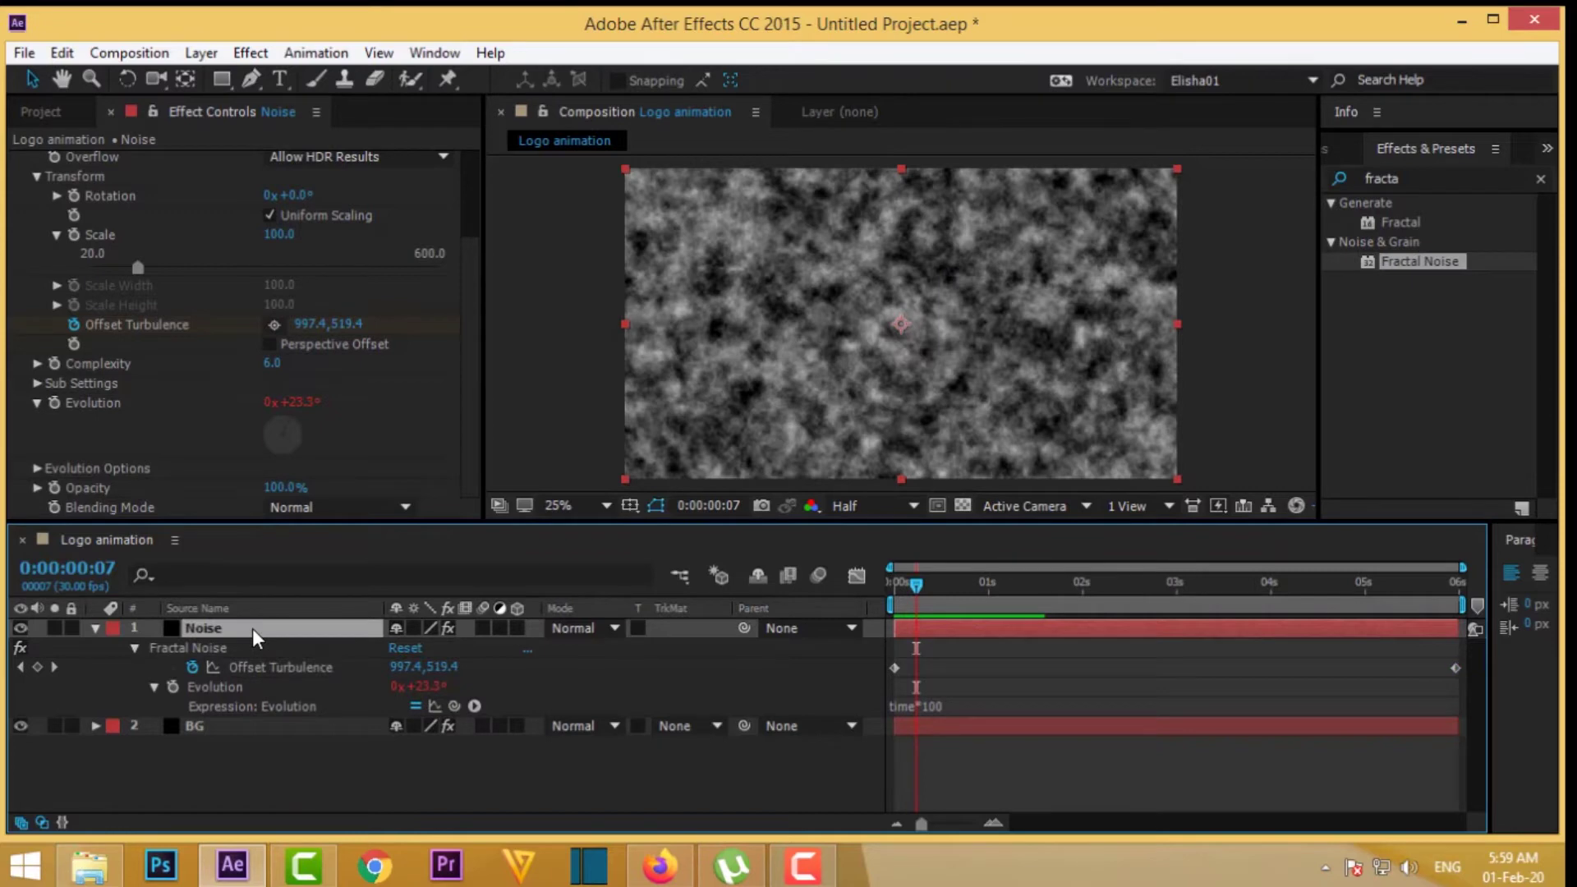
- Pre-compose the Noise layer as 'Noise' using 'Move all attributes into the new composition'
right_click(253, 628)
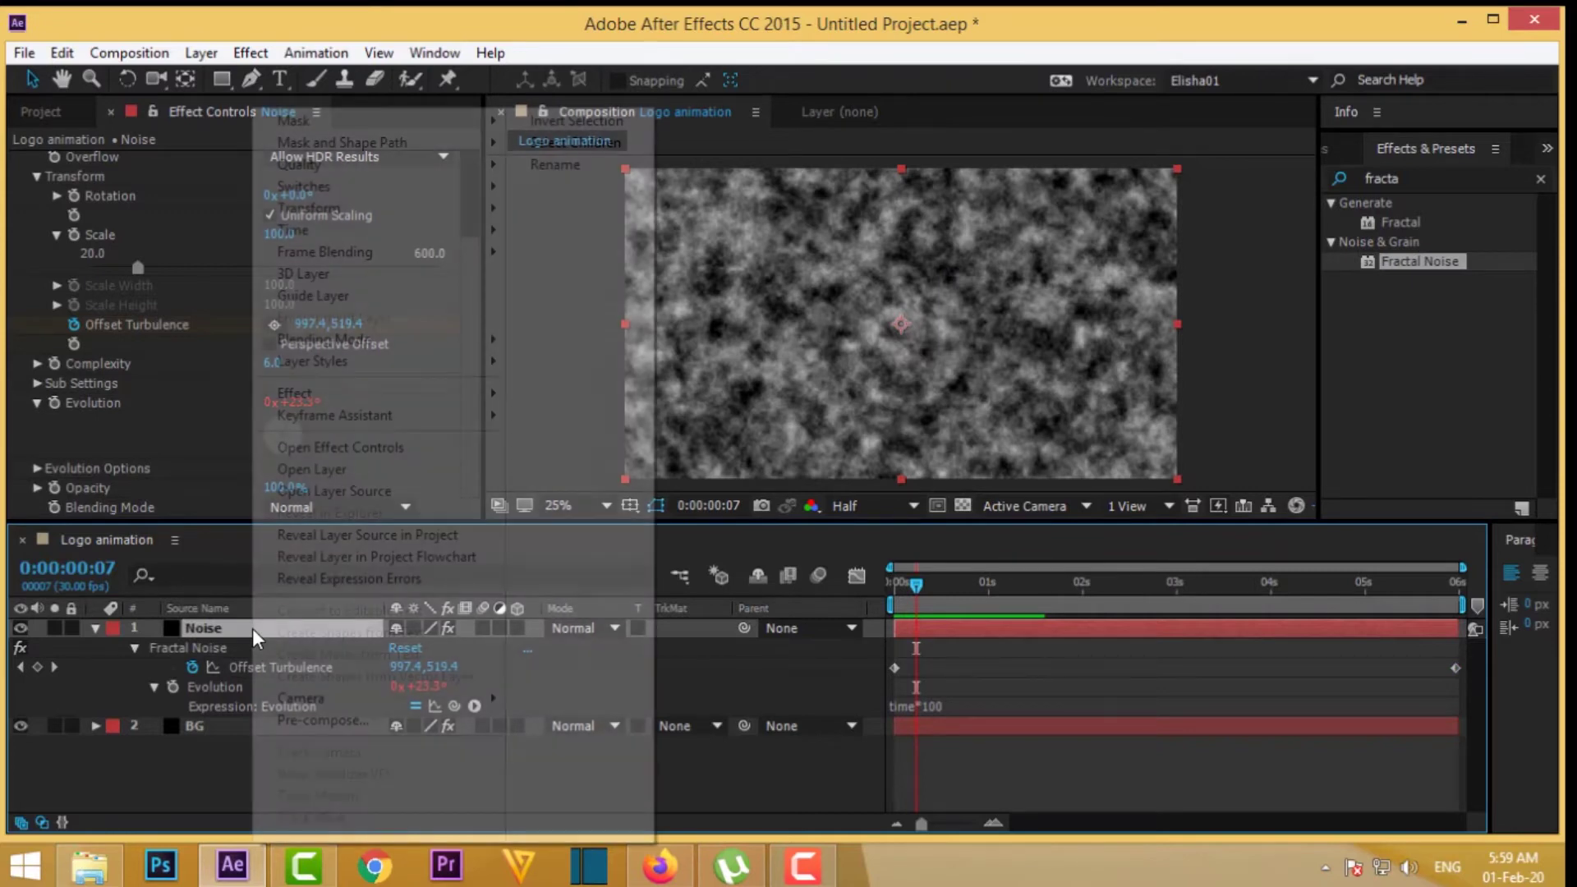
click(329, 721)
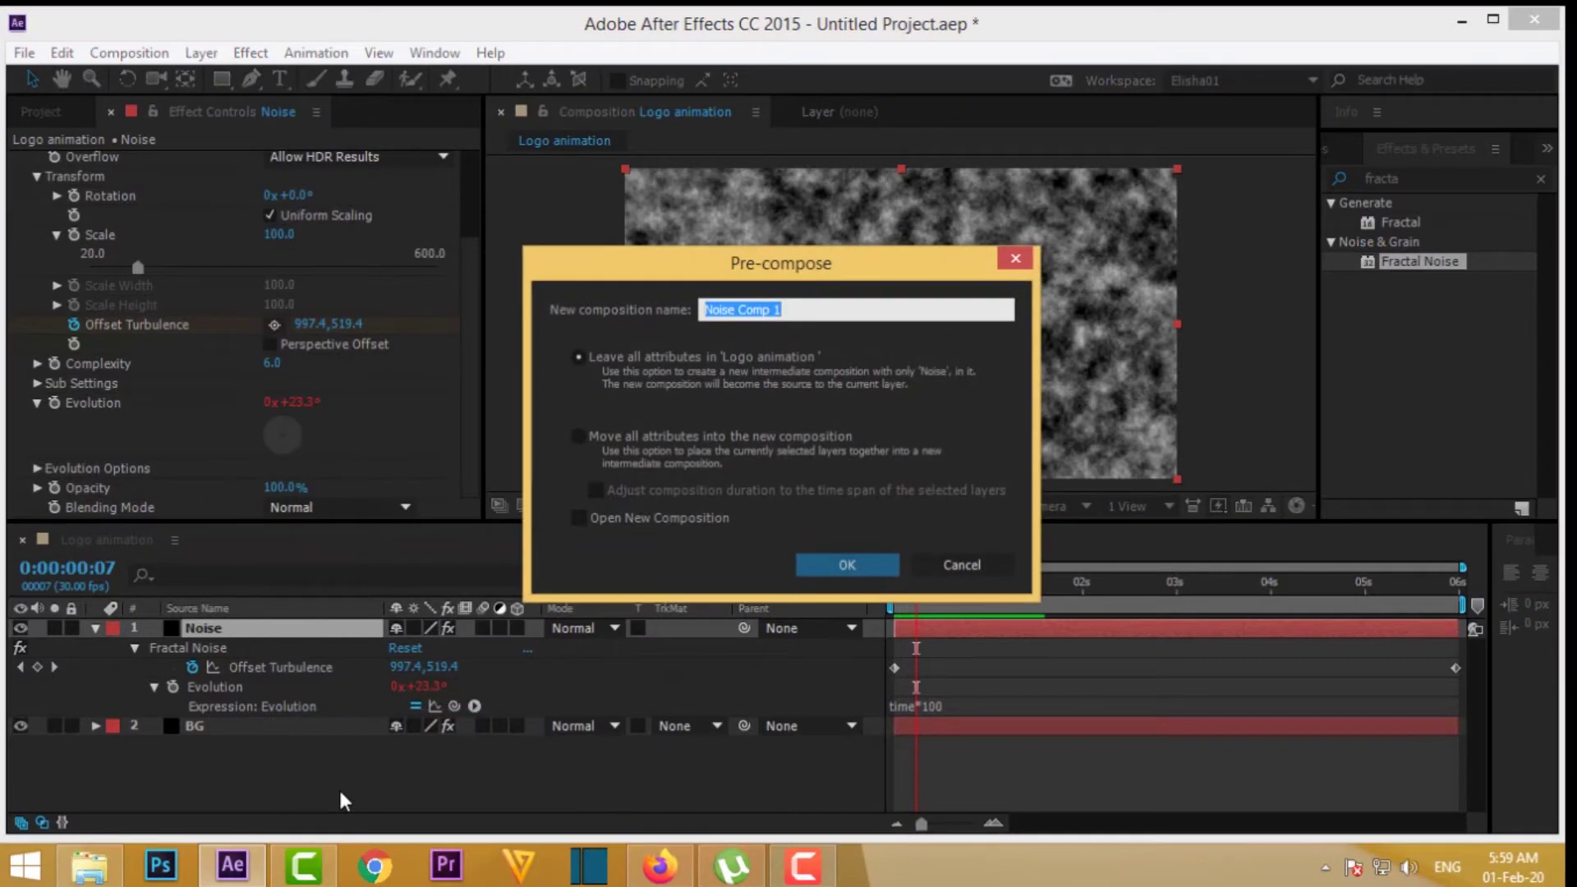
text(Po)
key(BackSpace)
text(Noise)
click(700, 438)
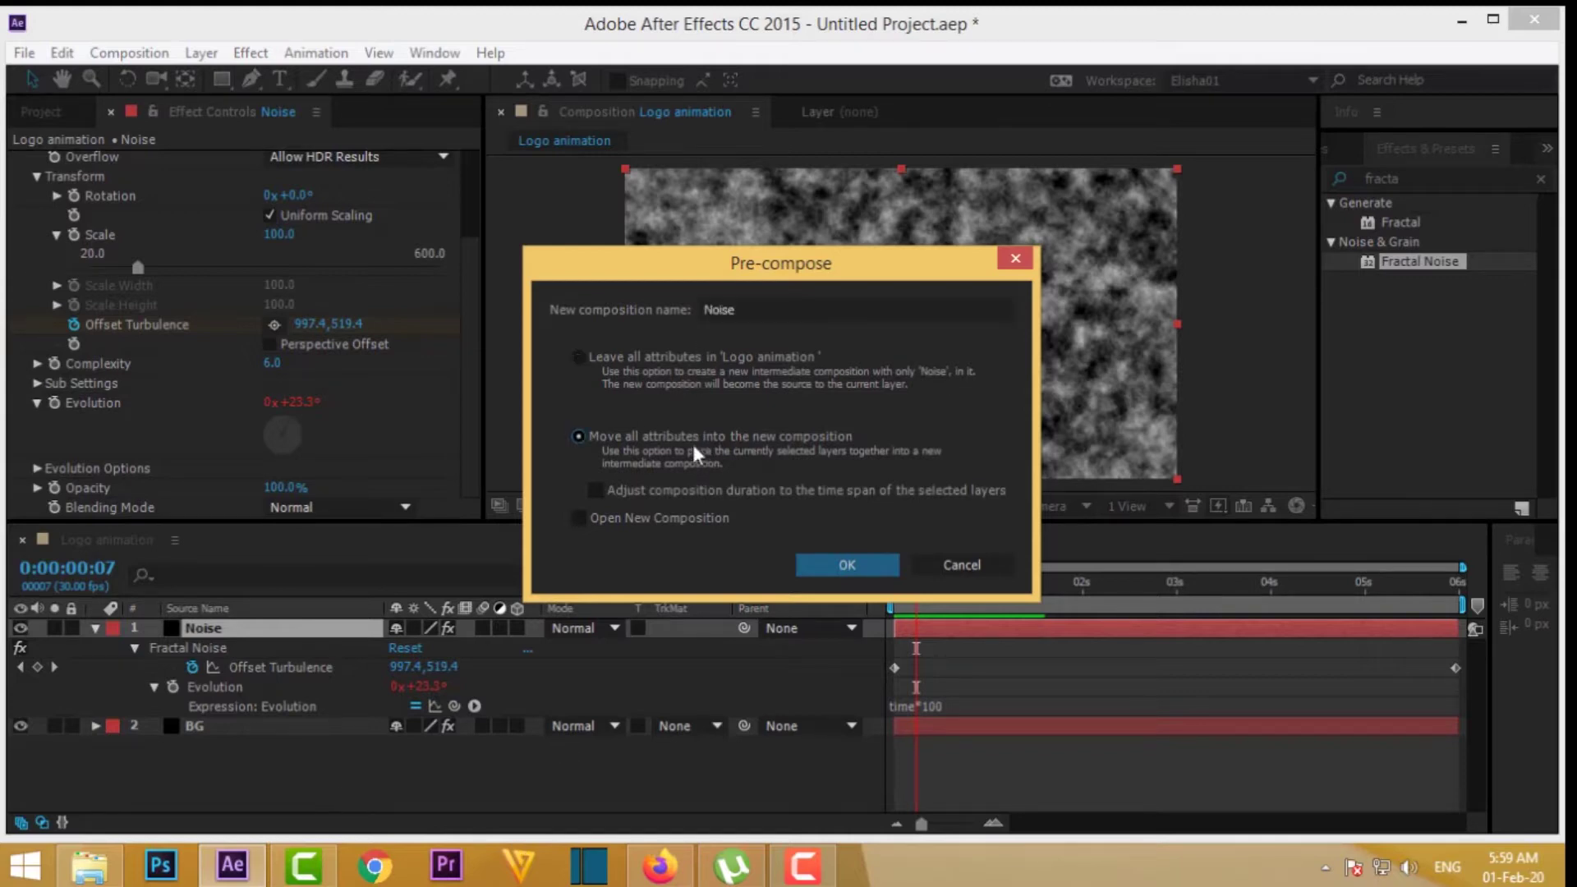
click(866, 563)
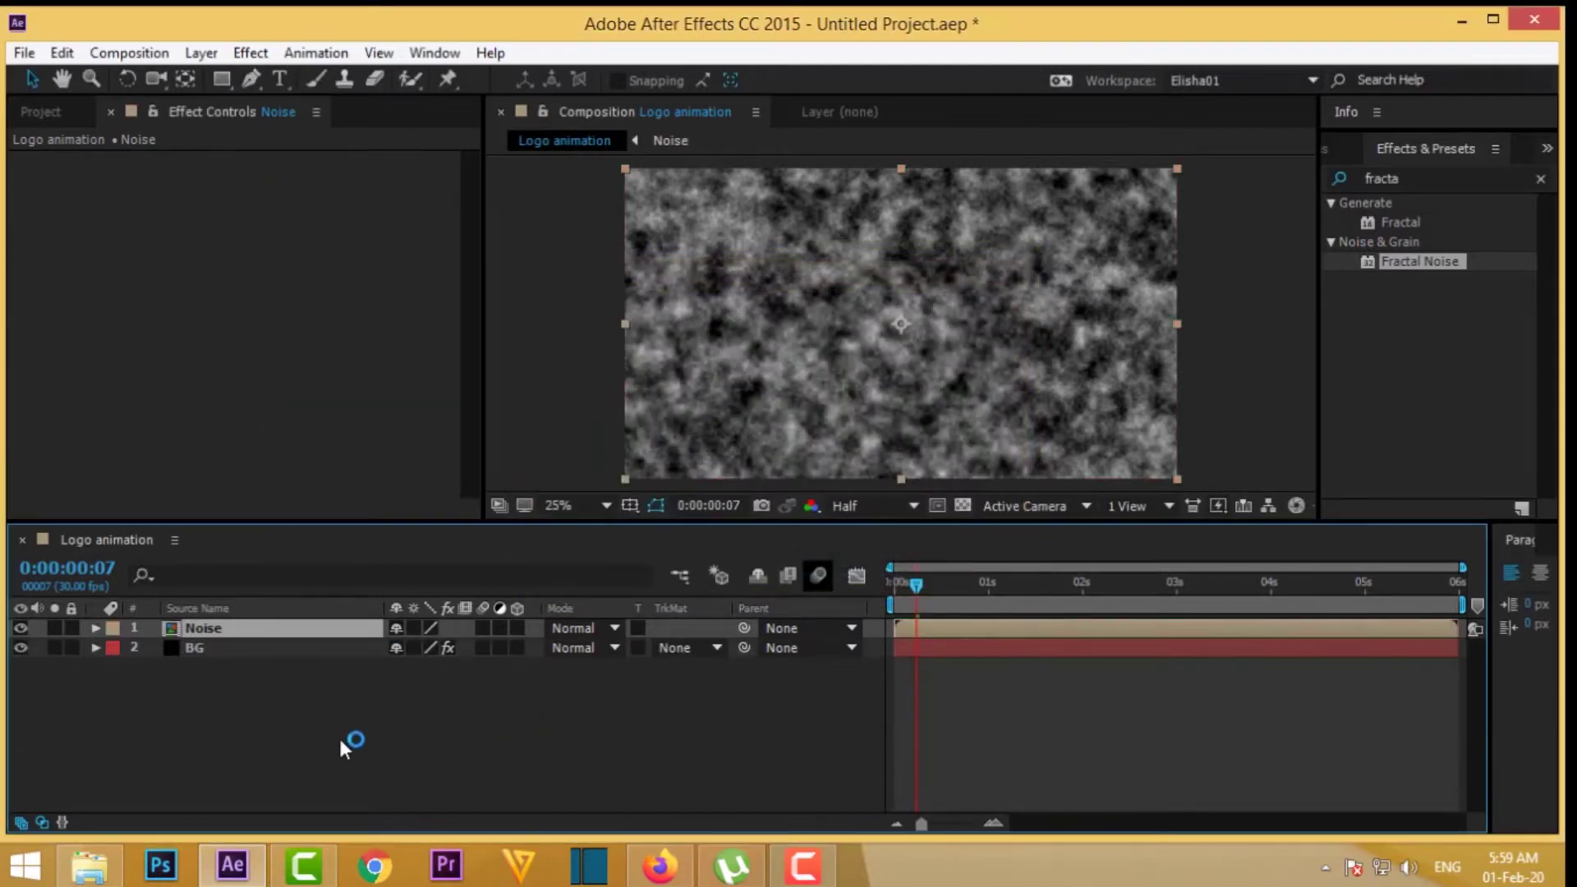
- Draw an elliptical mask across the Noise layer, then stretch its top upward into a tall oval
click(220, 80)
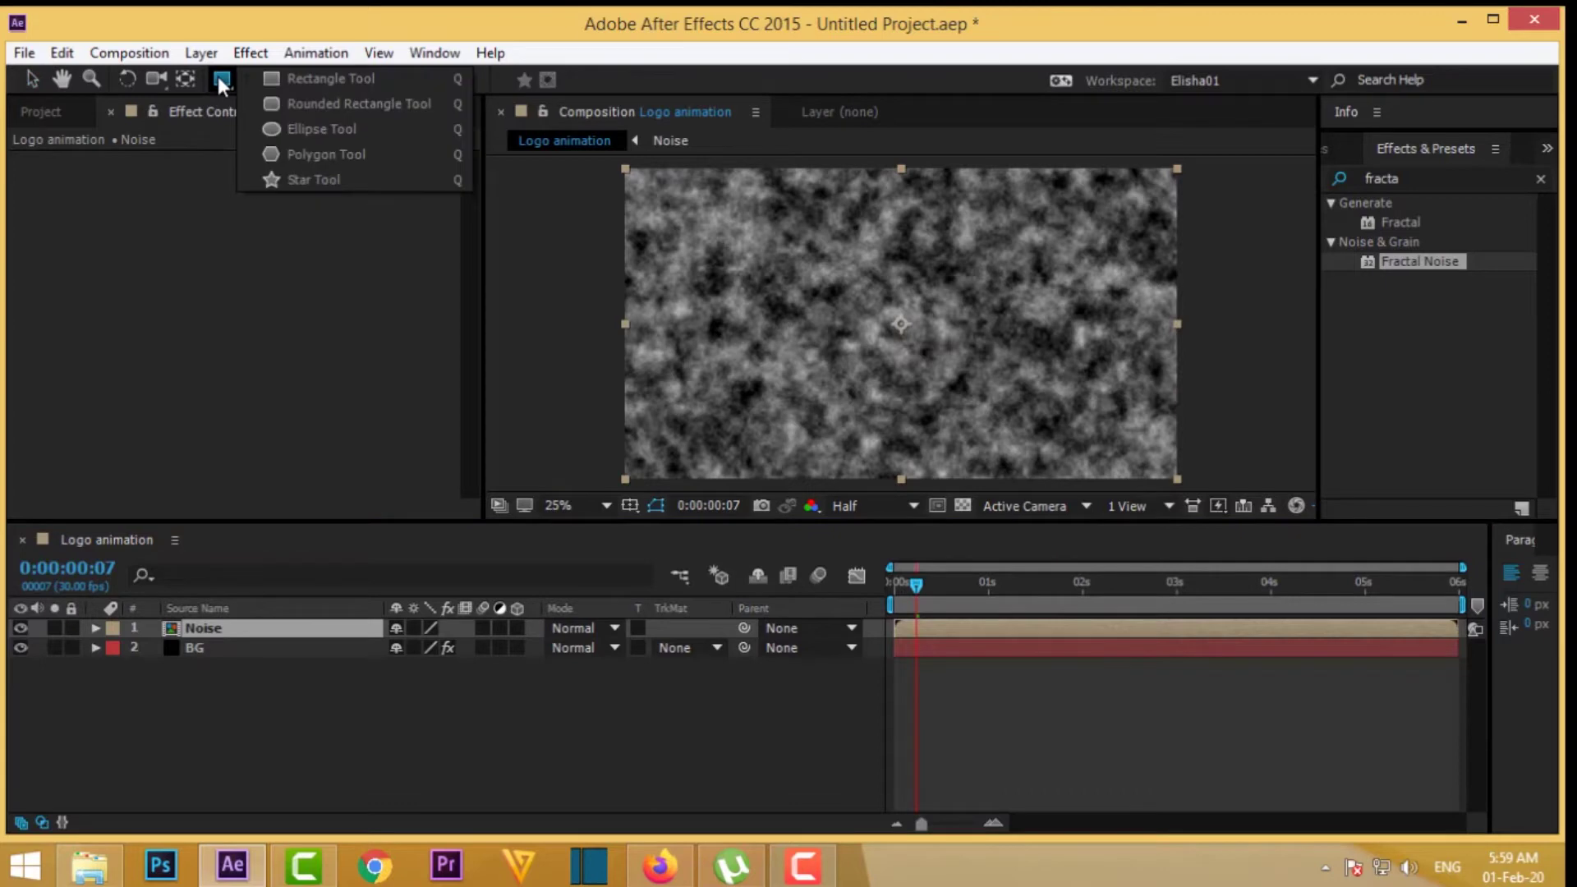
click(310, 129)
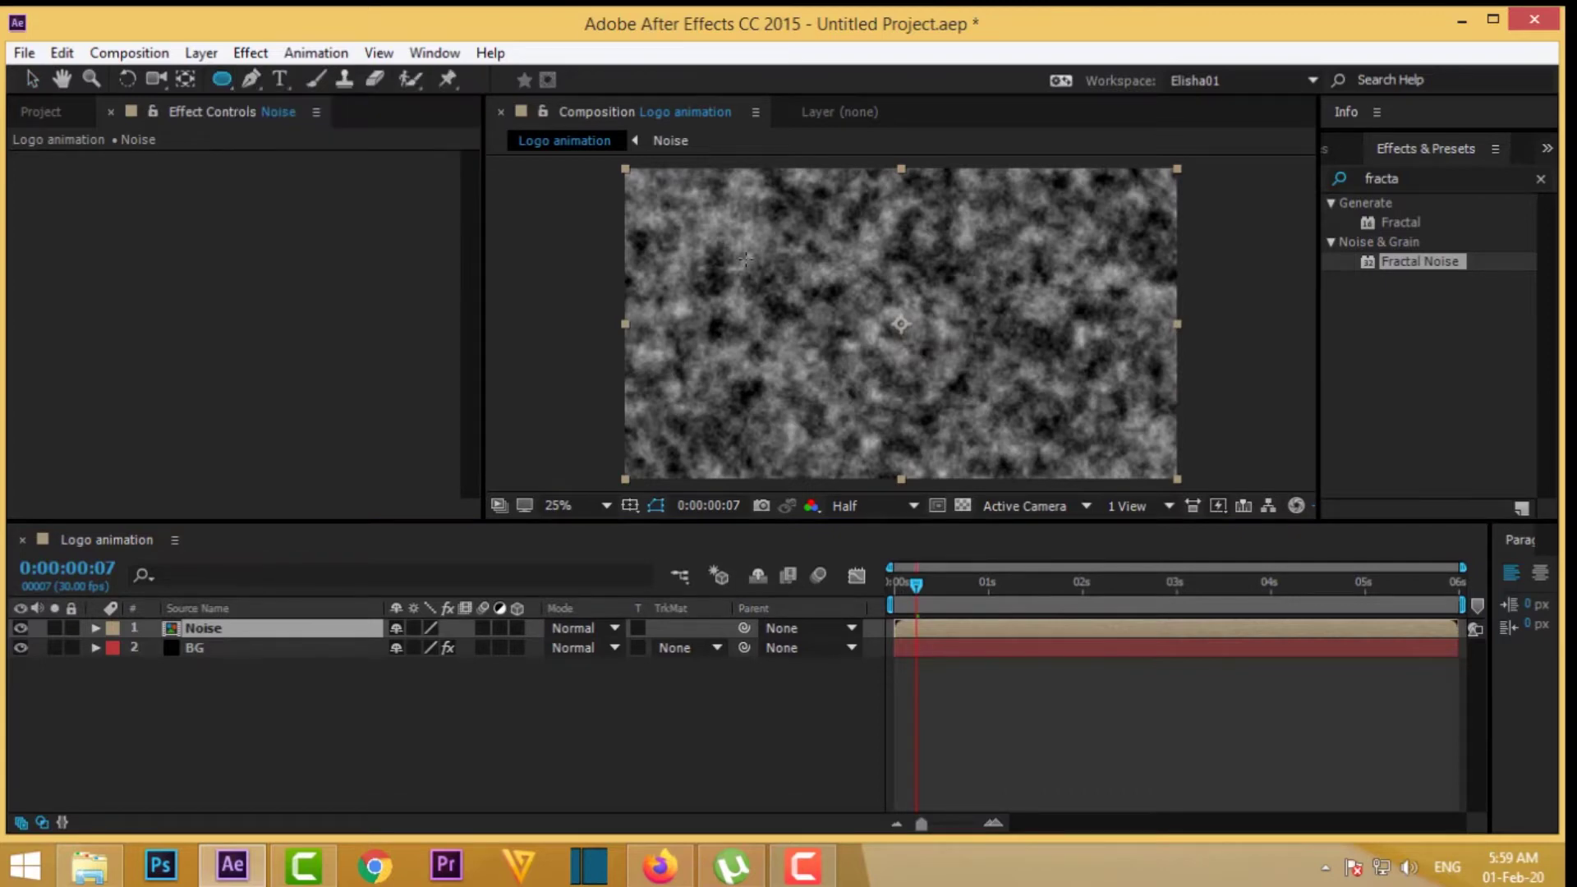
drag(666, 205, 1165, 476)
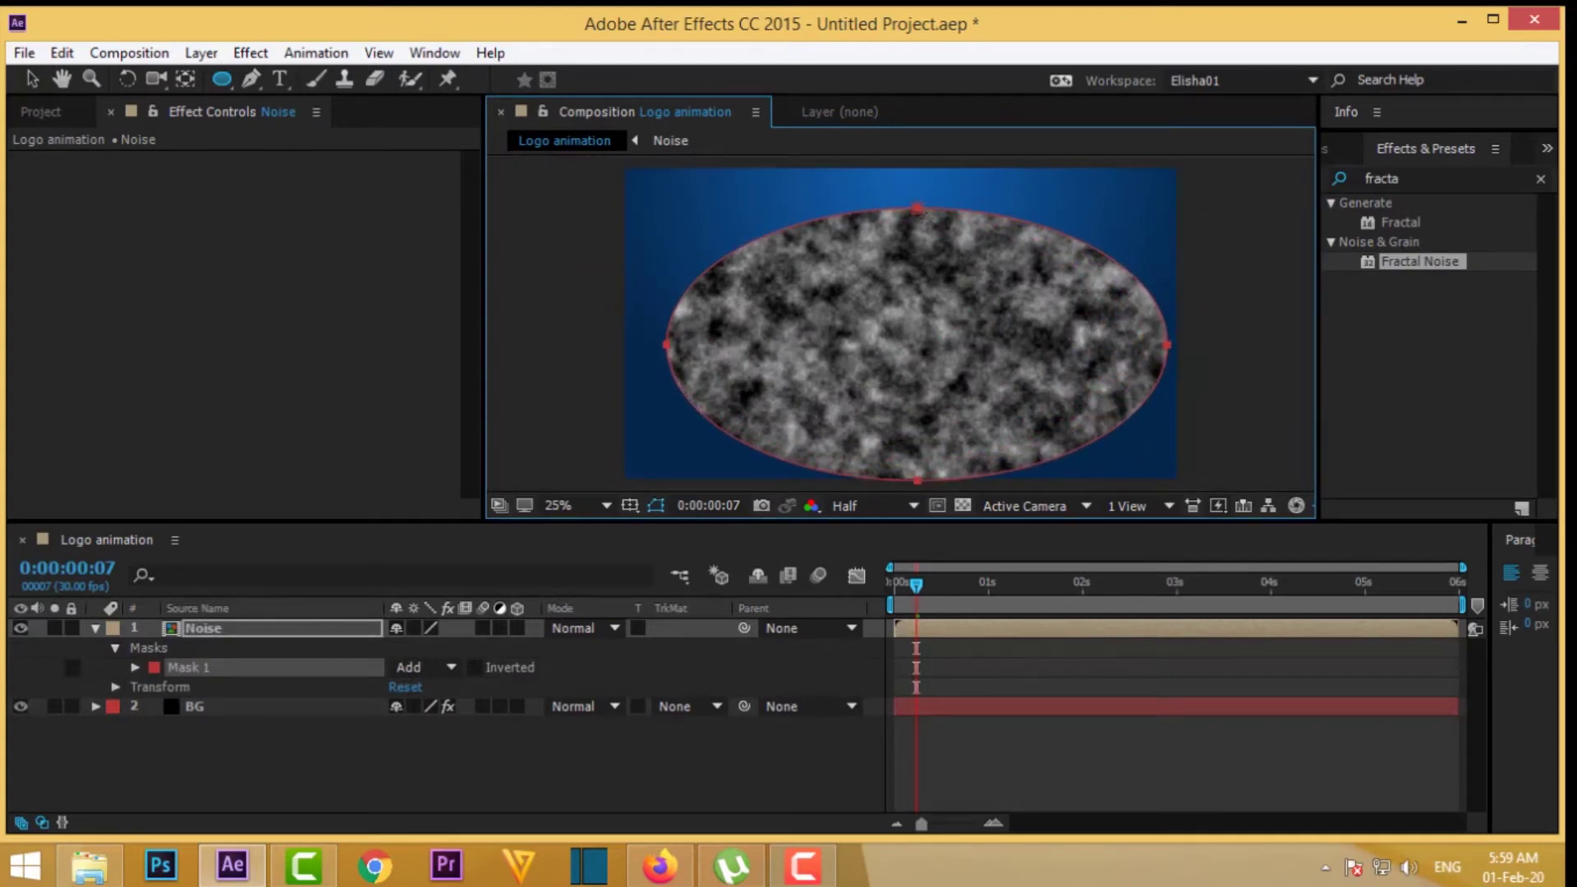
click(32, 79)
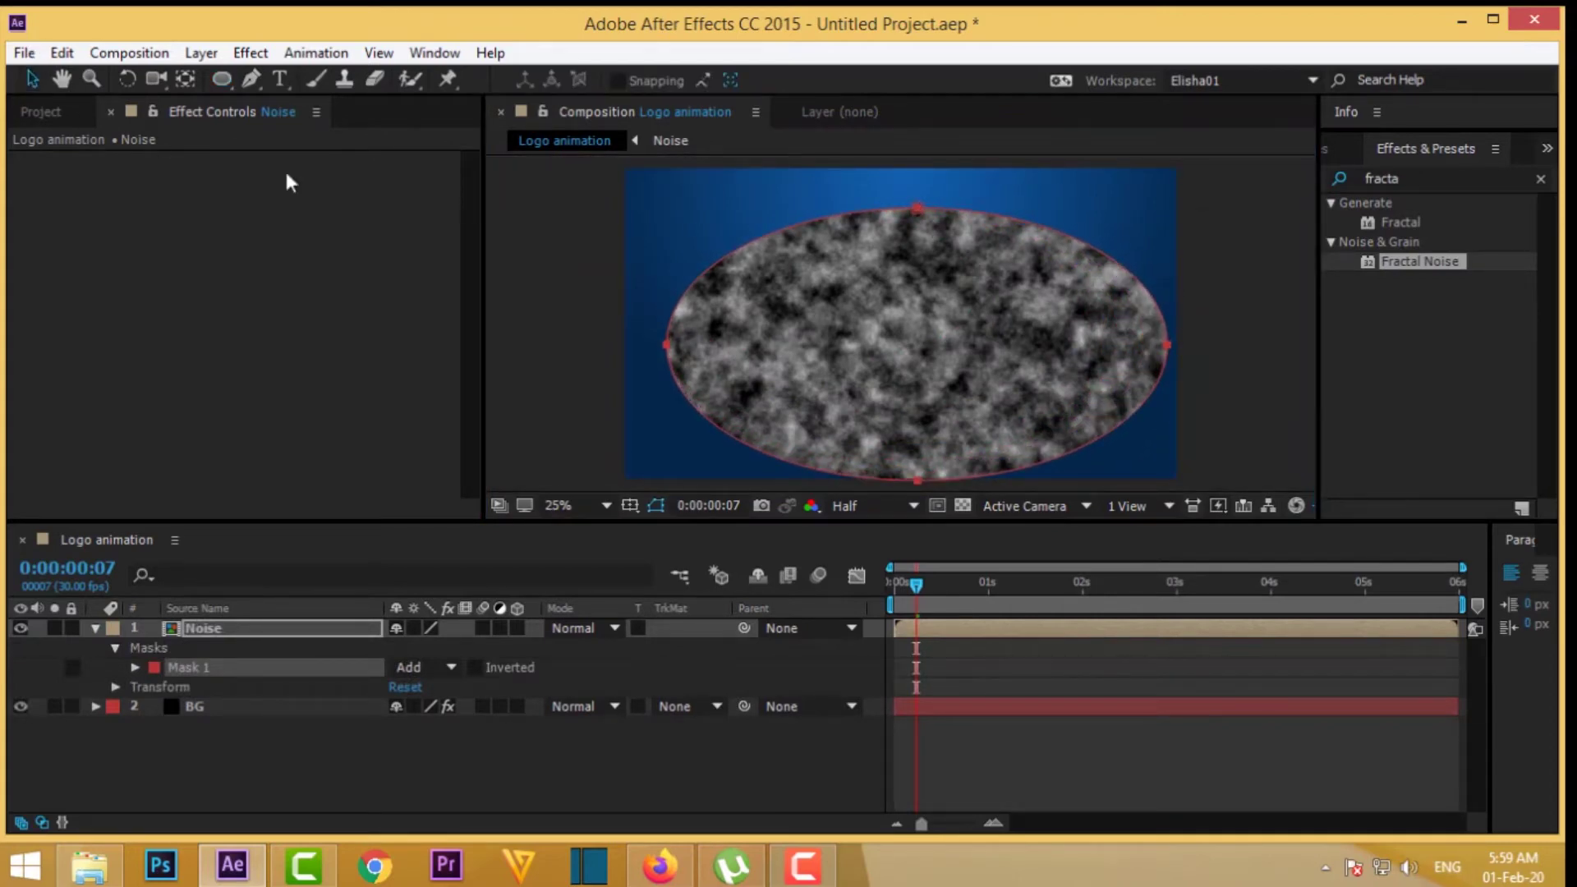
double_click(907, 195)
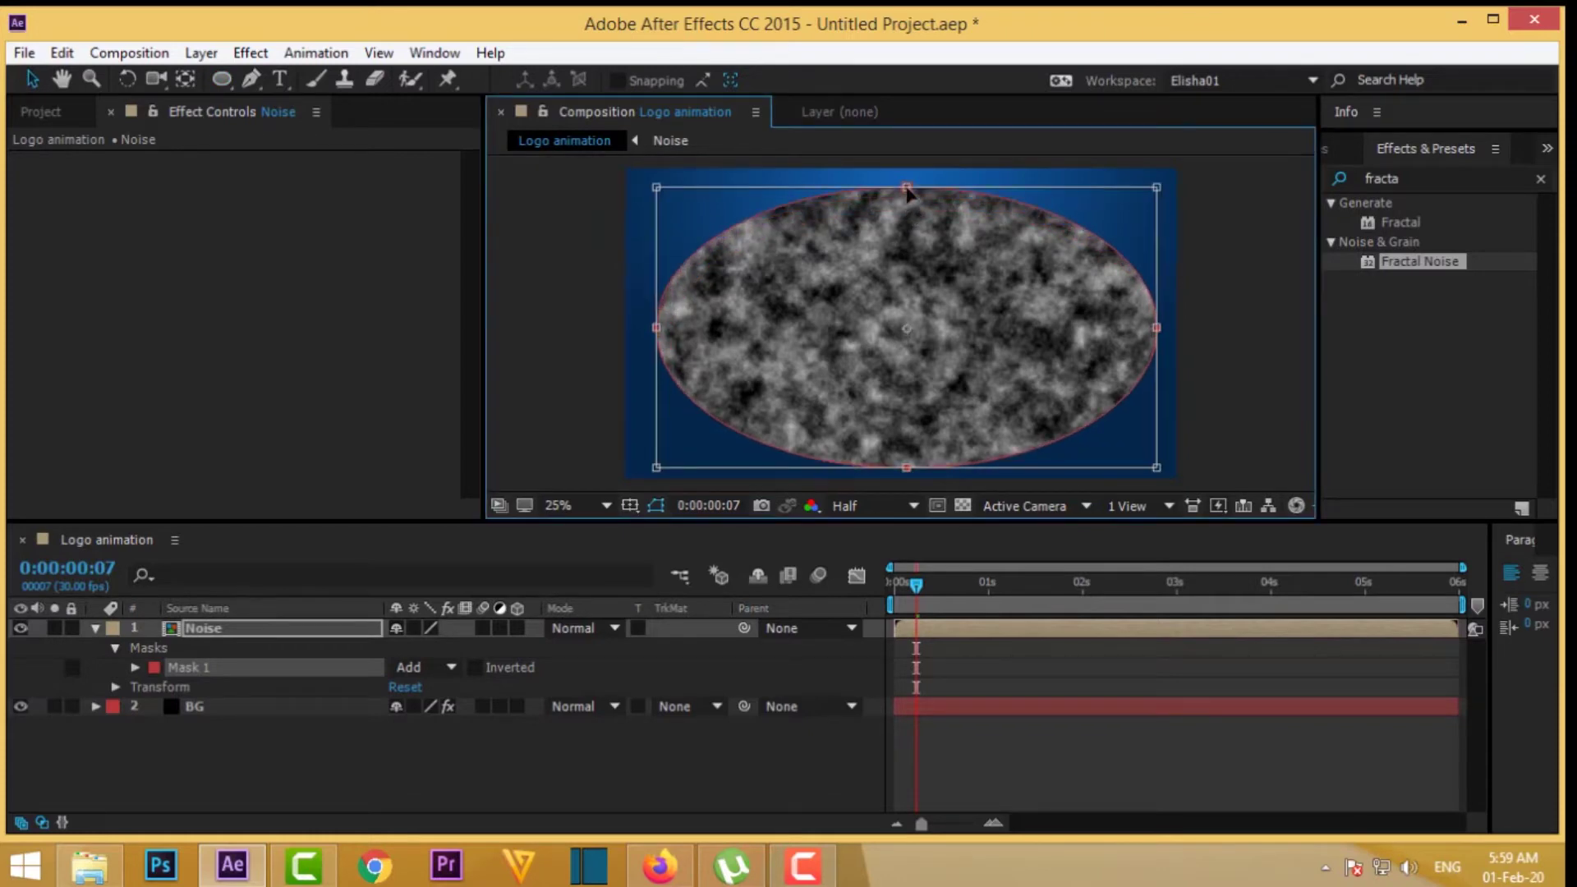
drag(907, 196, 907, 184)
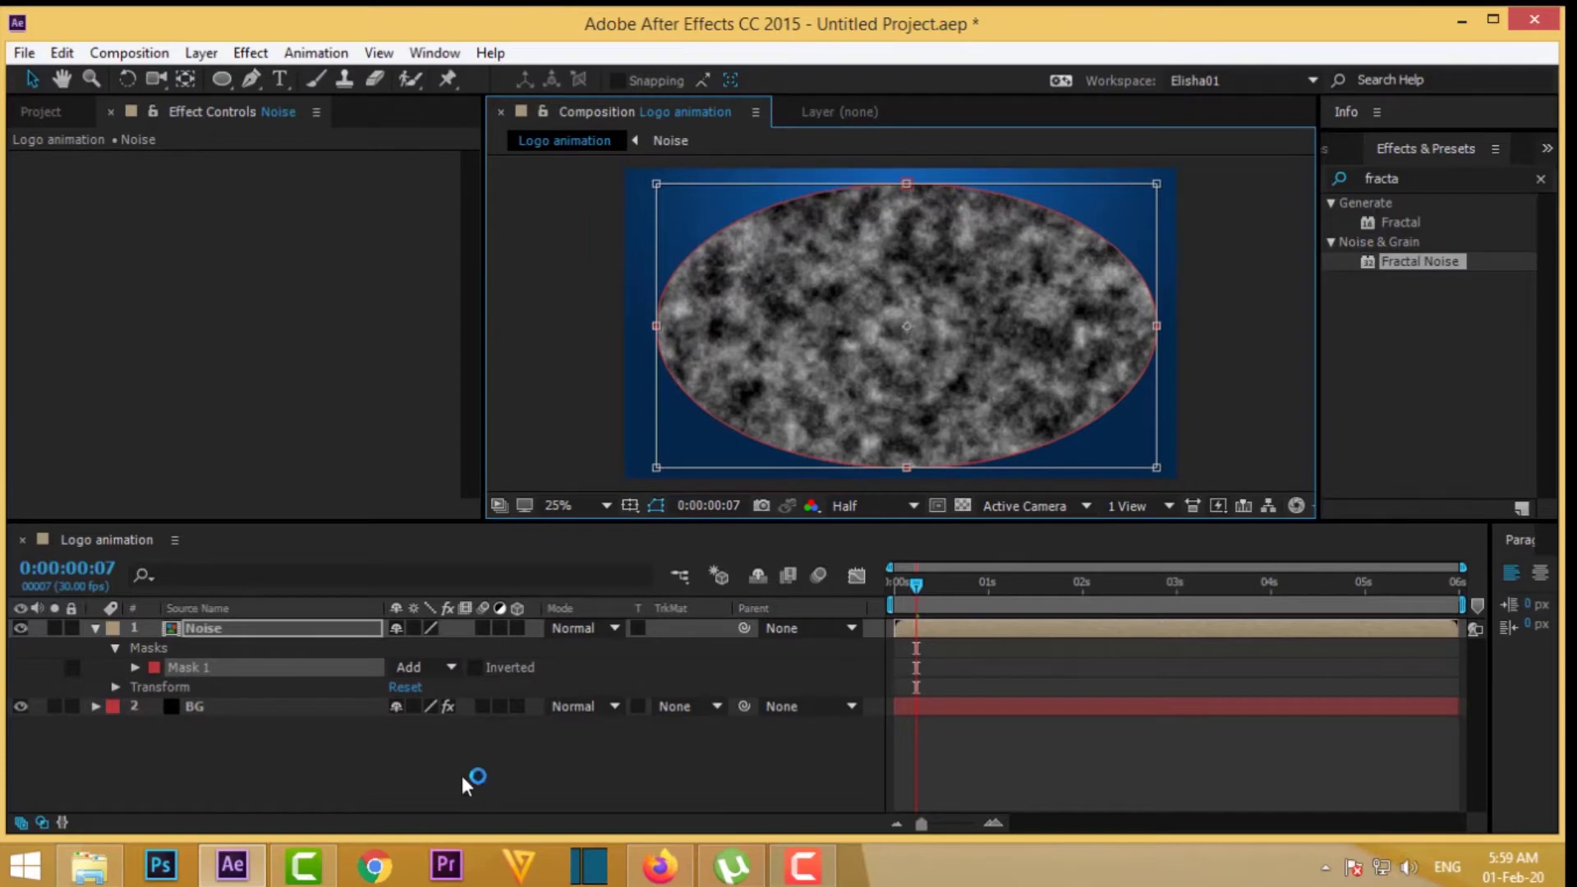
- Set Mask 1's Mask Feather to 300 pixels and Mask Expansion to -20 pixels
click(135, 667)
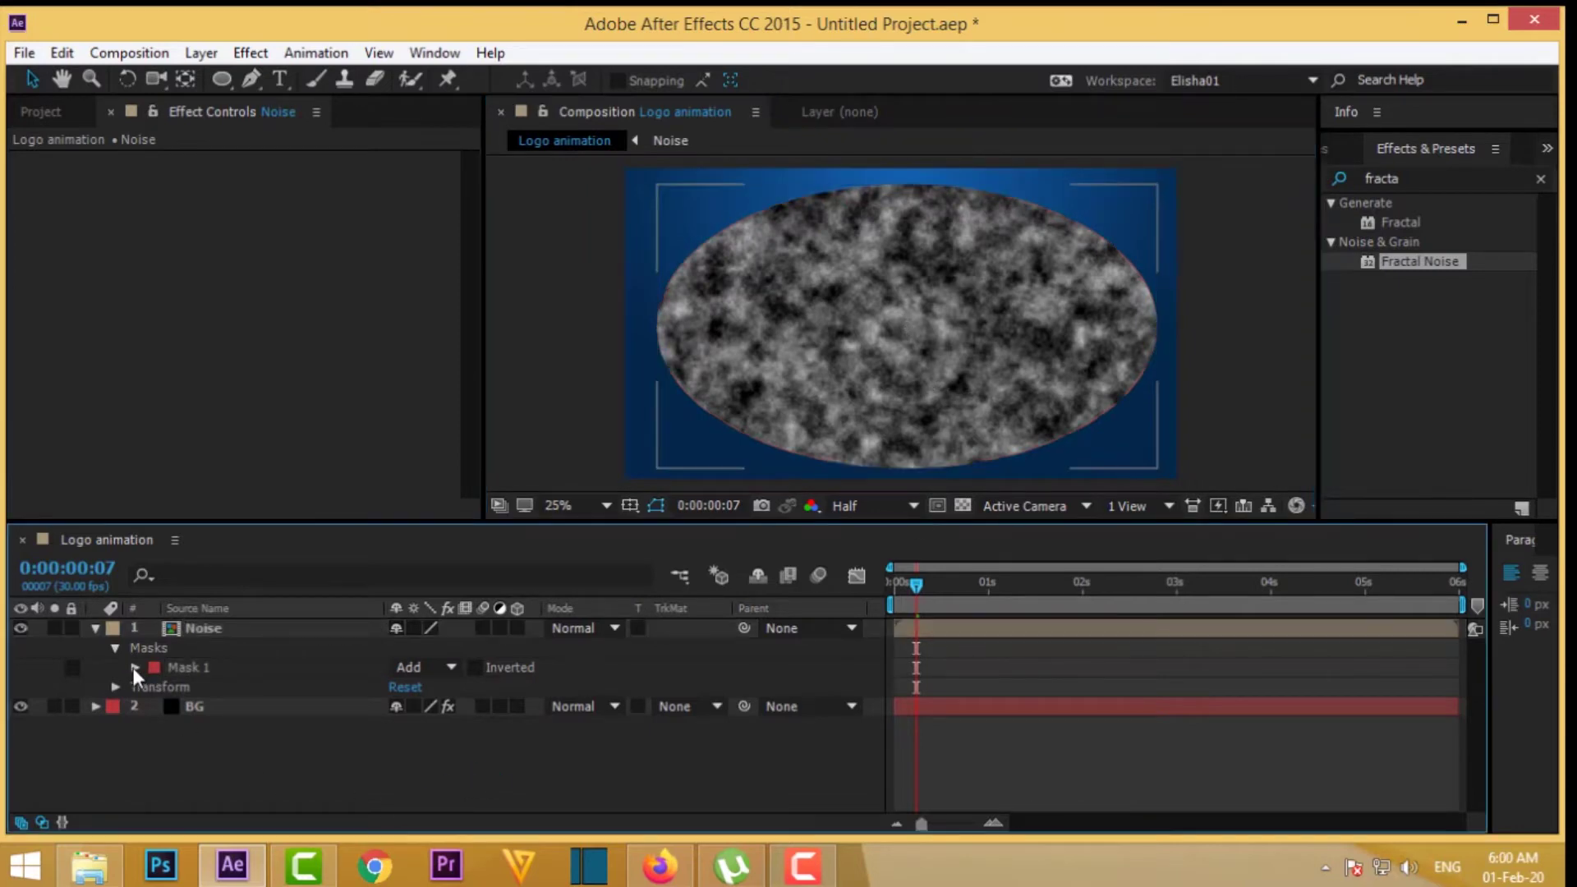
click(444, 706)
text(3)
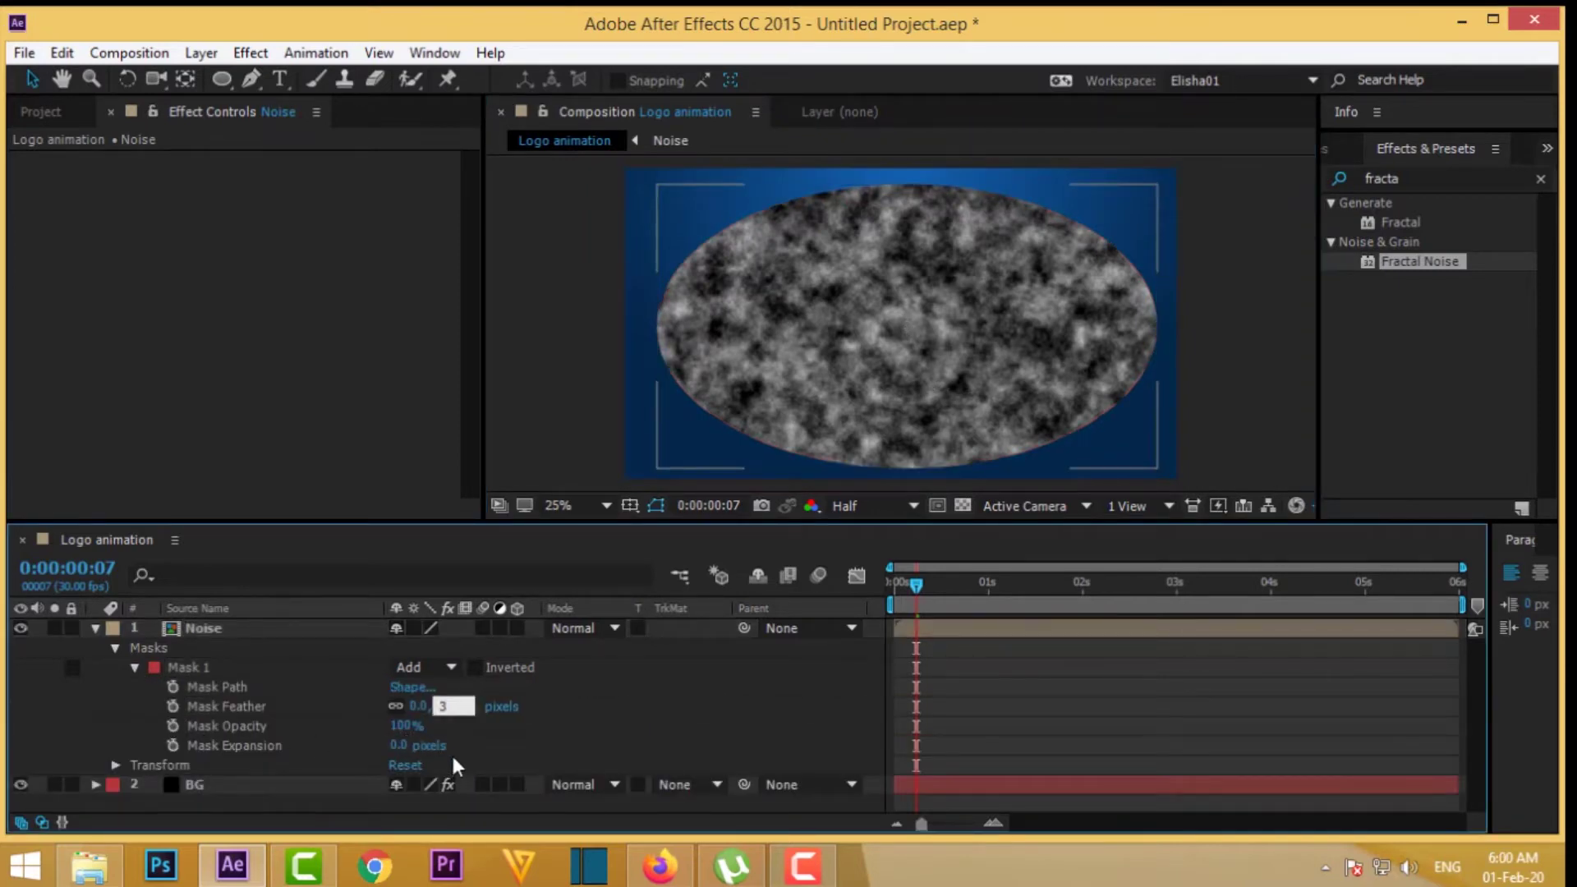
text(00)
key(Return)
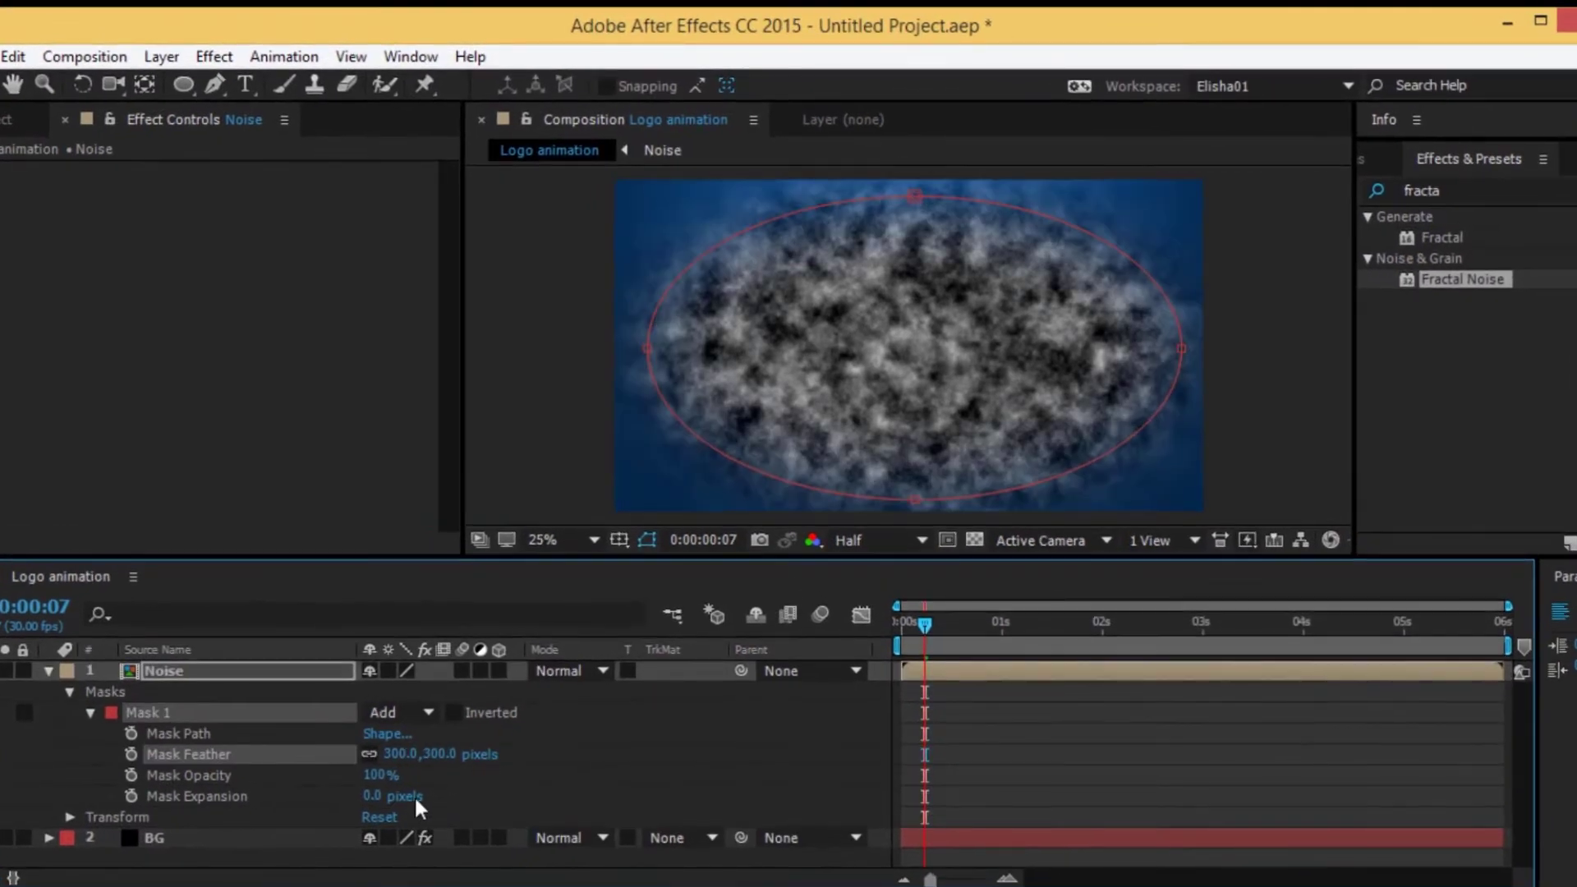
click(378, 796)
text(0)
key(Return)
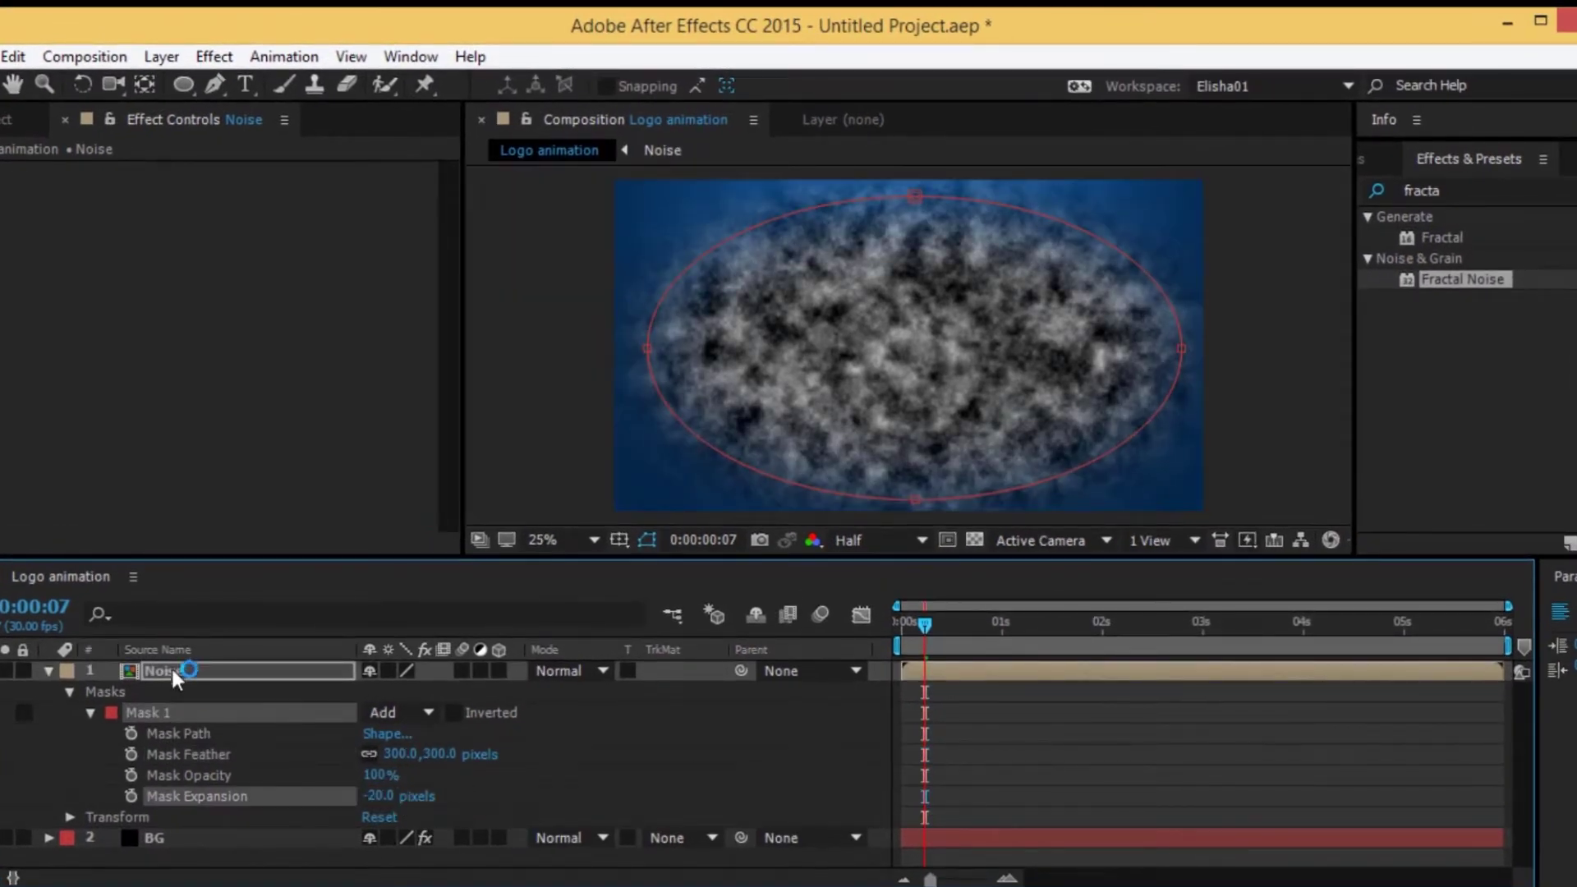
click(172, 671)
- Set the Noise layer's blending mode to Overlay and its Opacity to 60%
click(586, 669)
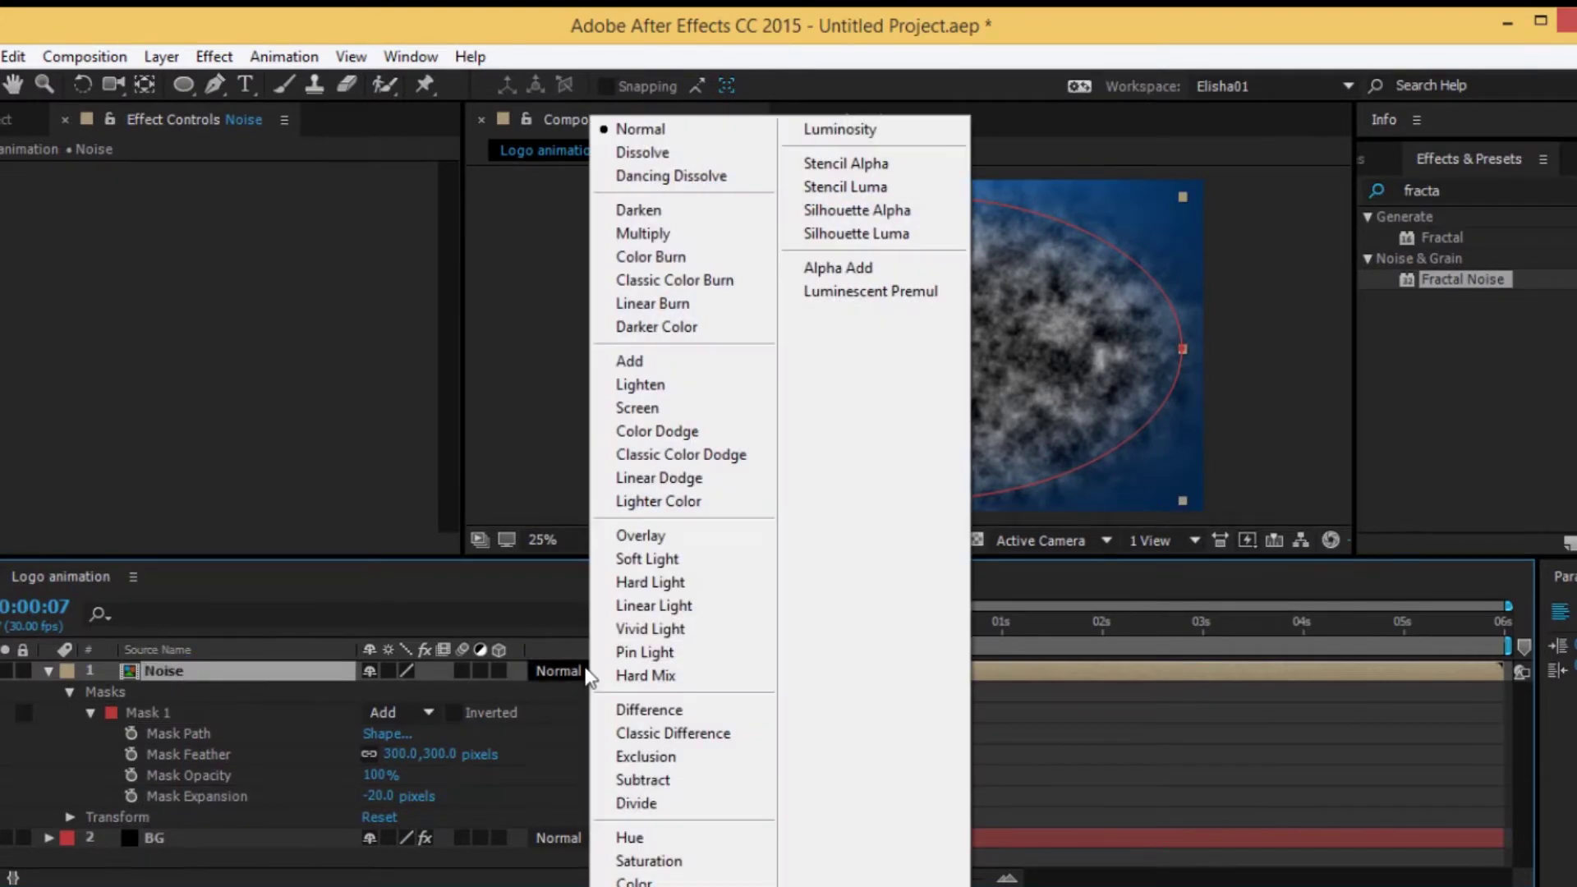
click(687, 535)
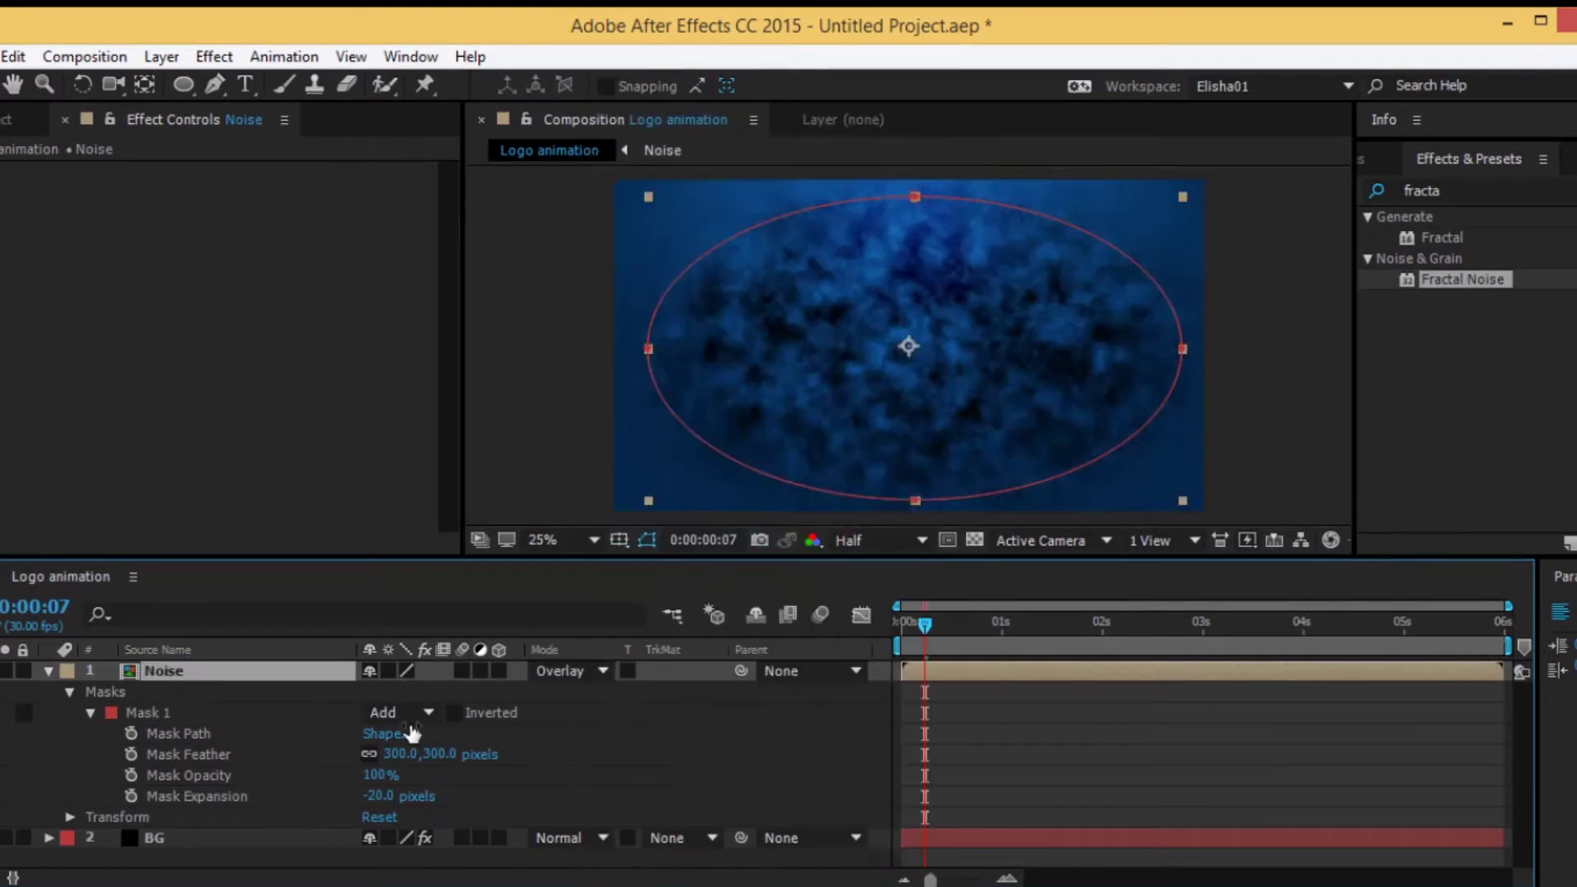
key(t)
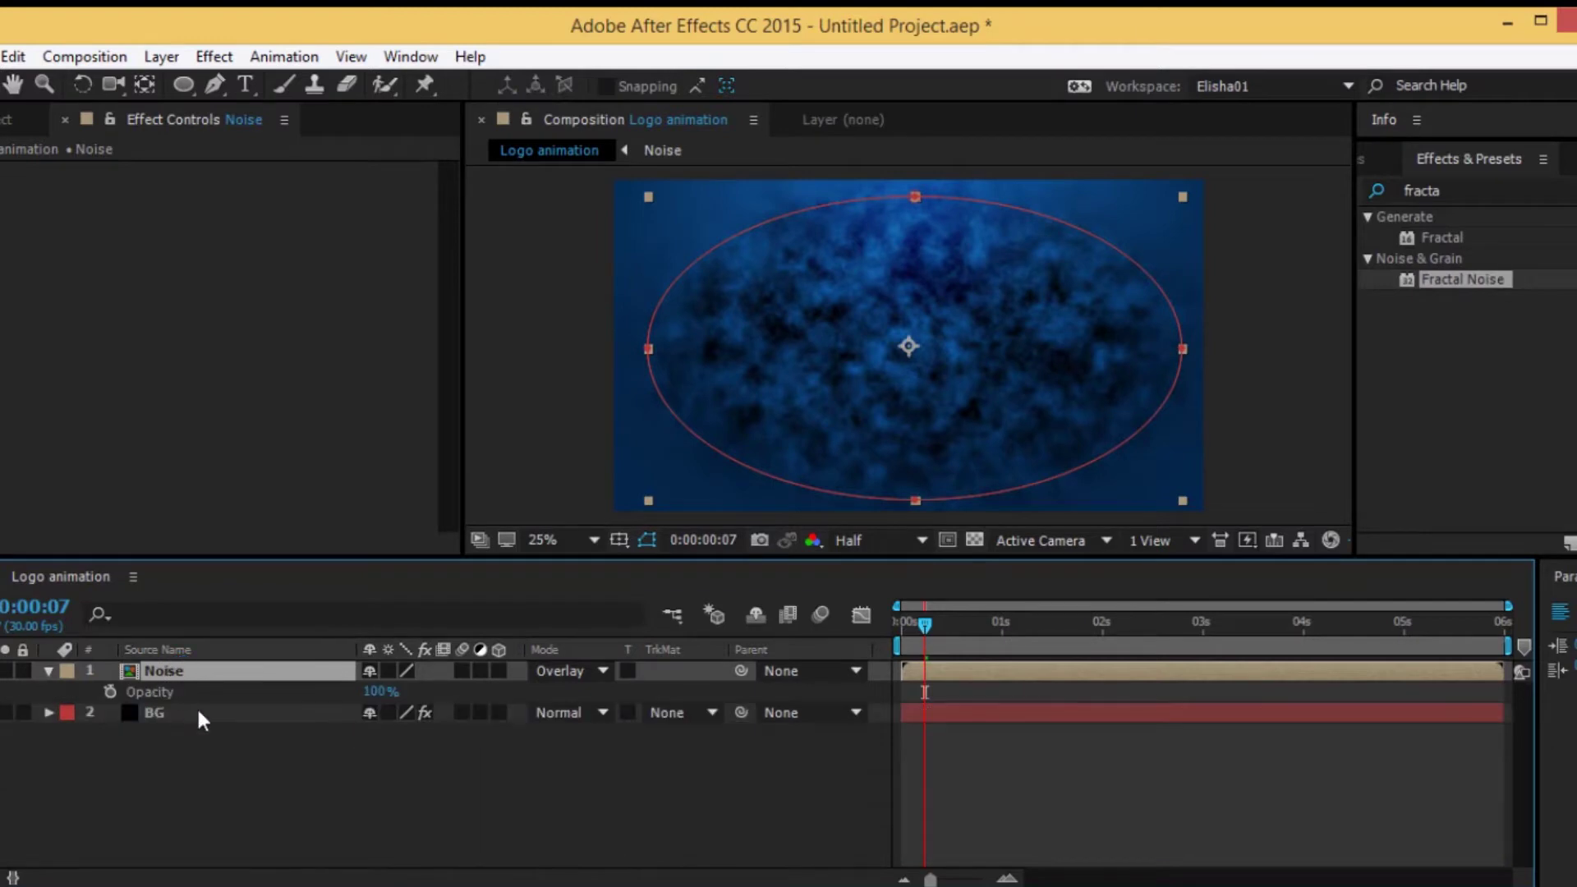
click(381, 692)
text(60)
key(Return)
- Preview the textured background from the start, then collapse and deselect the layers
drag(925, 631, 867, 667)
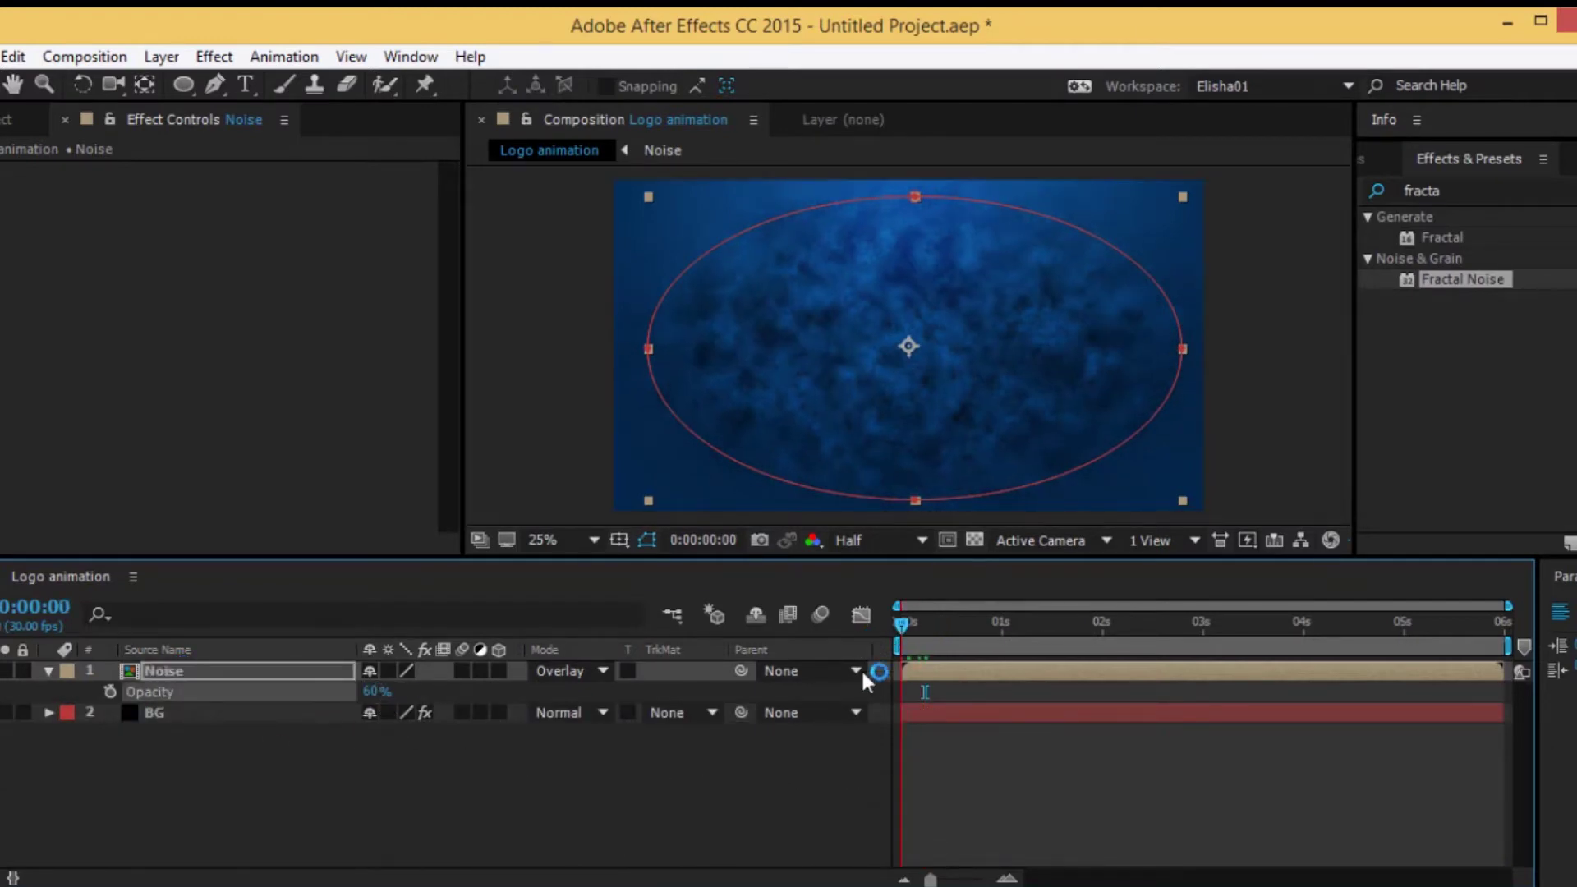
key(space)
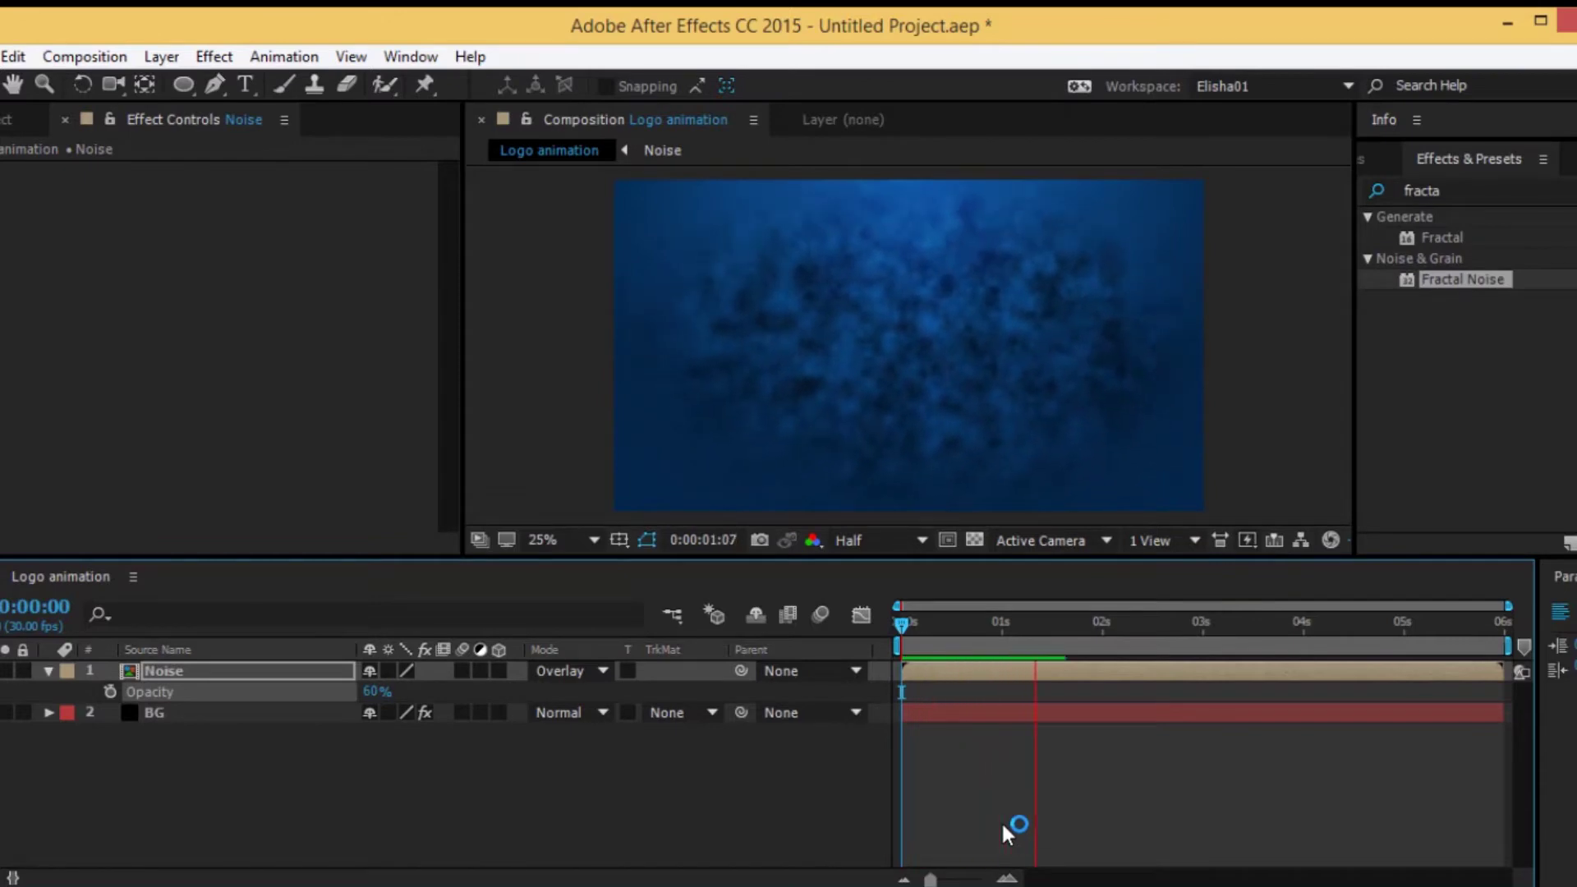
key(space)
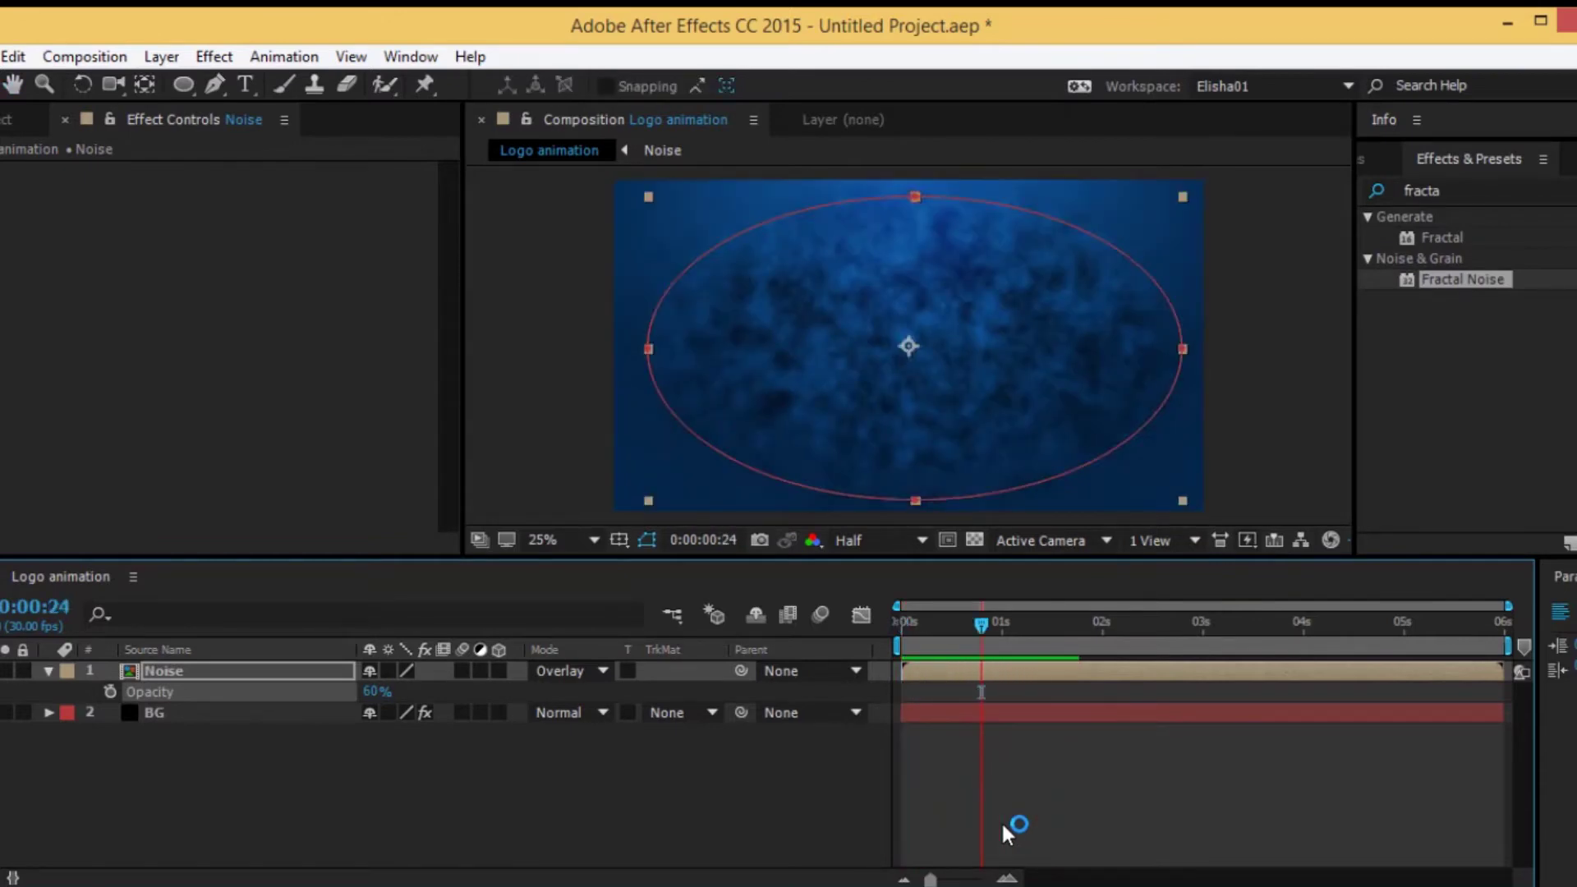
click(47, 668)
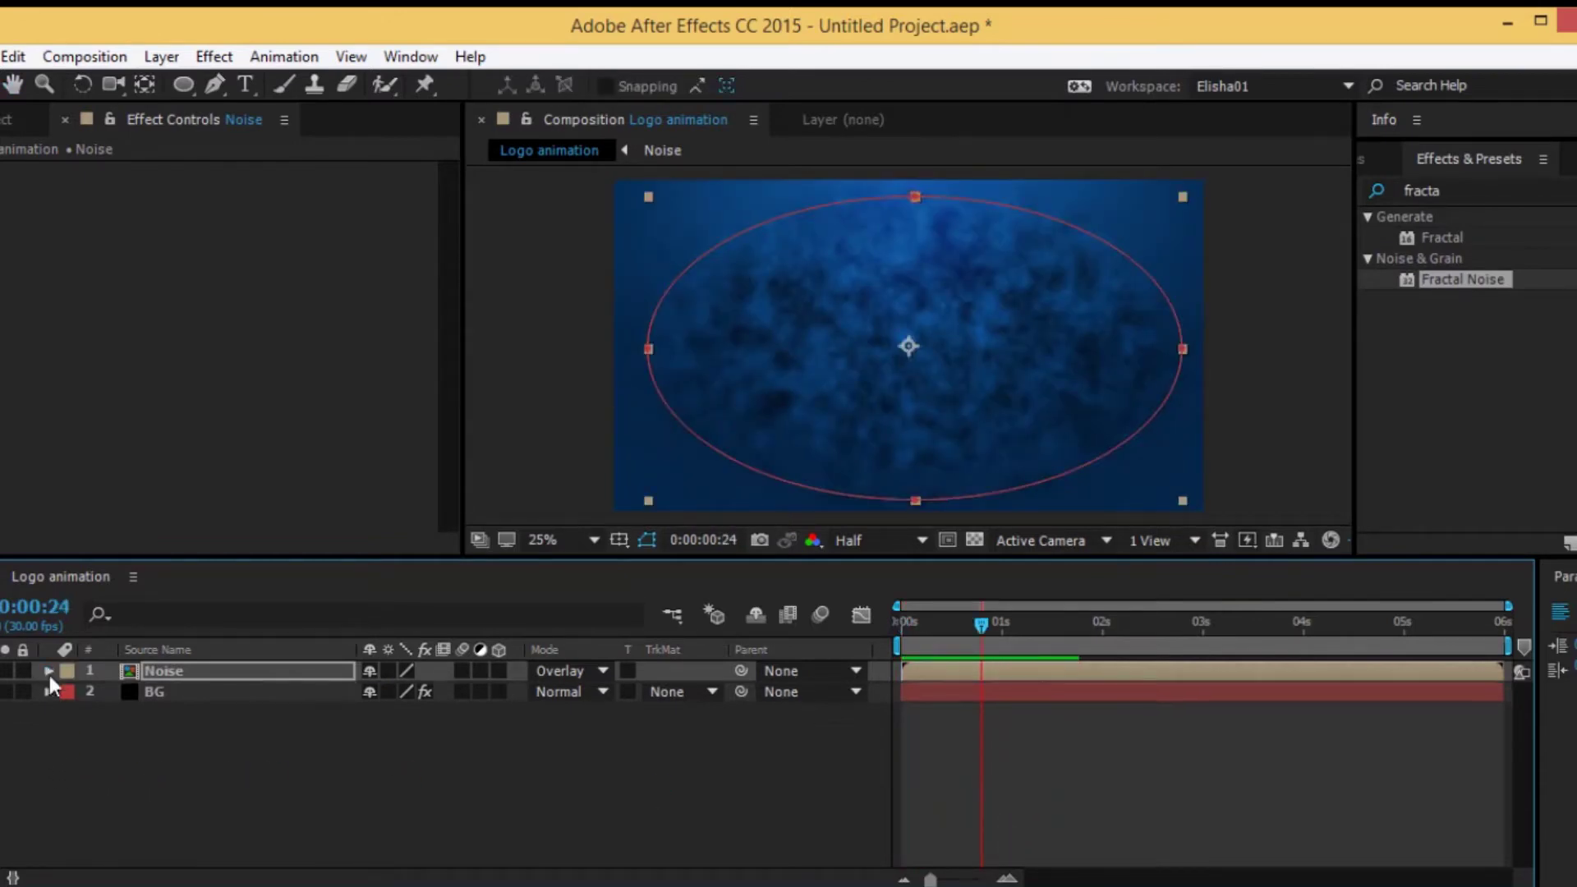
click(209, 777)
click(4, 121)
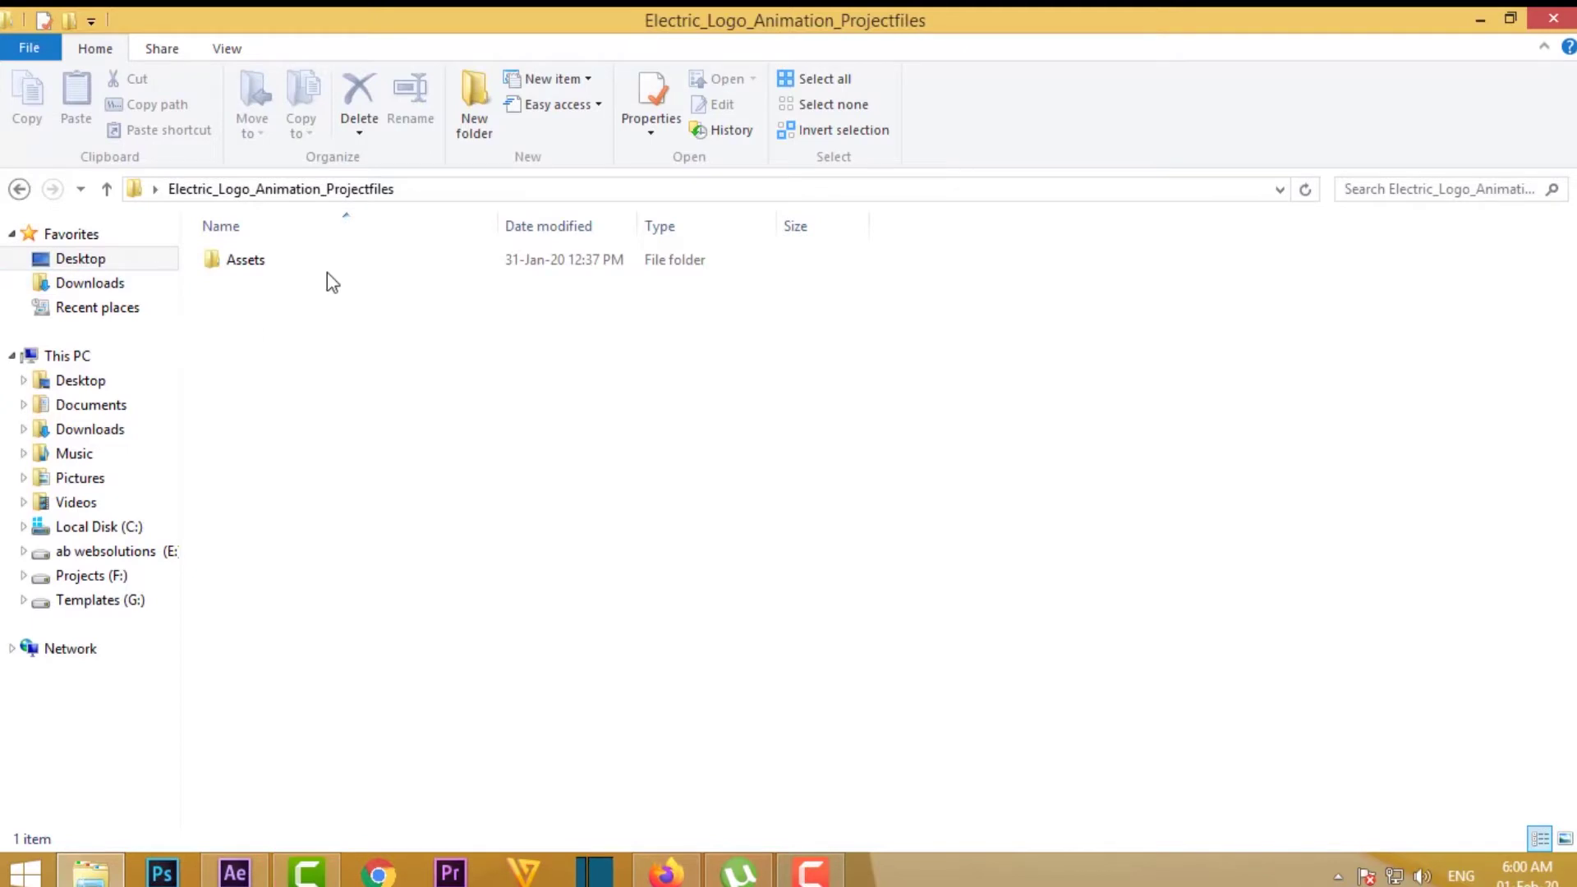
- Open the Assets folder and drag the eletric, Flare and Logo files into After Effects
click(288, 262)
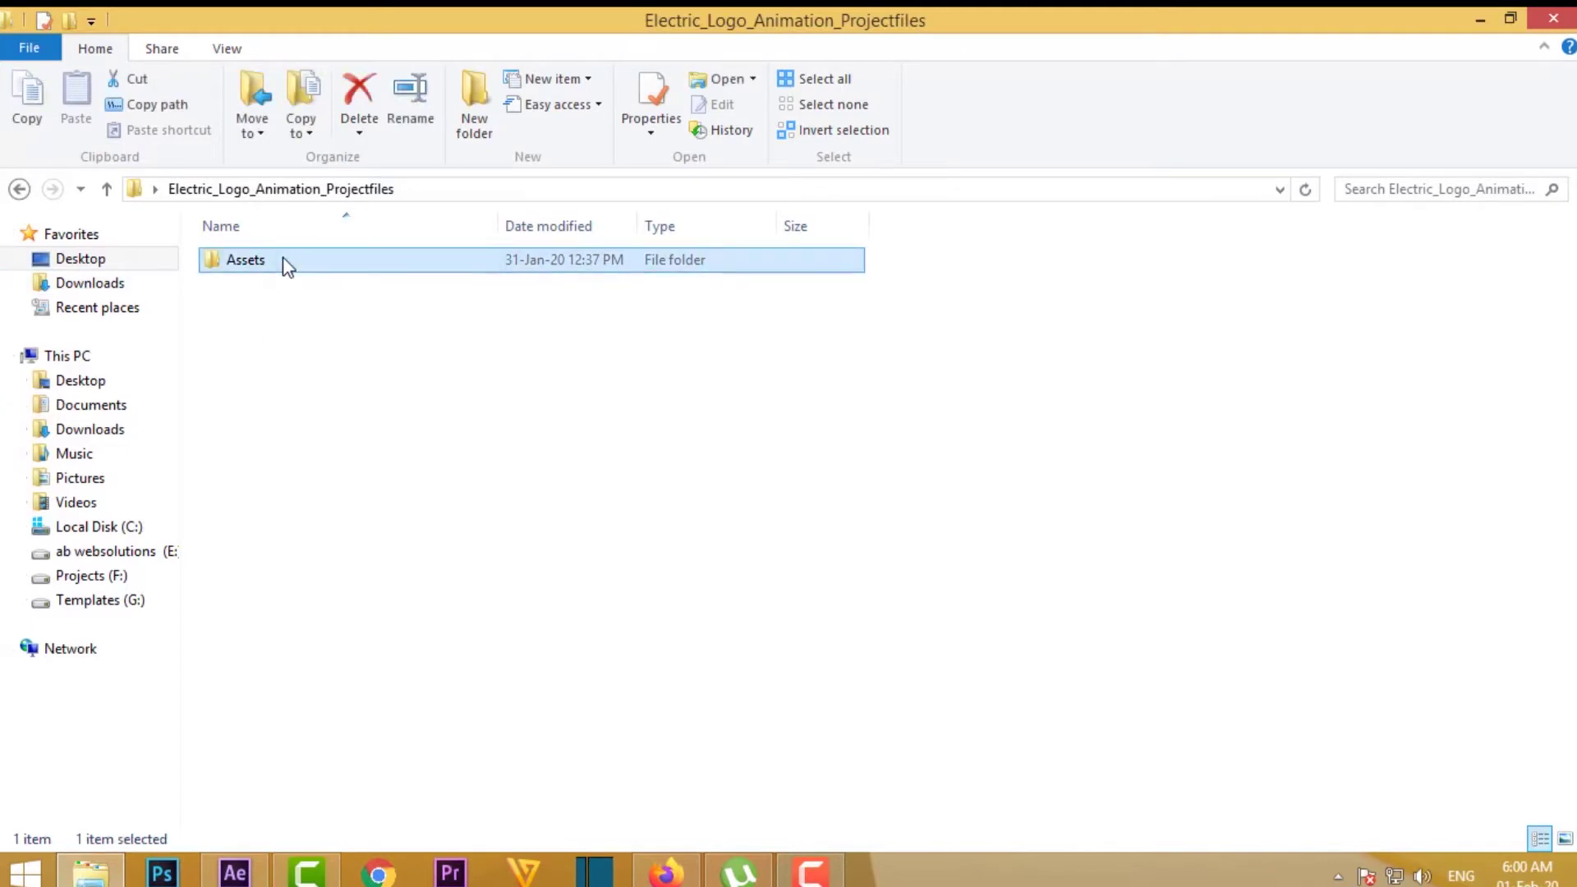
double_click(281, 261)
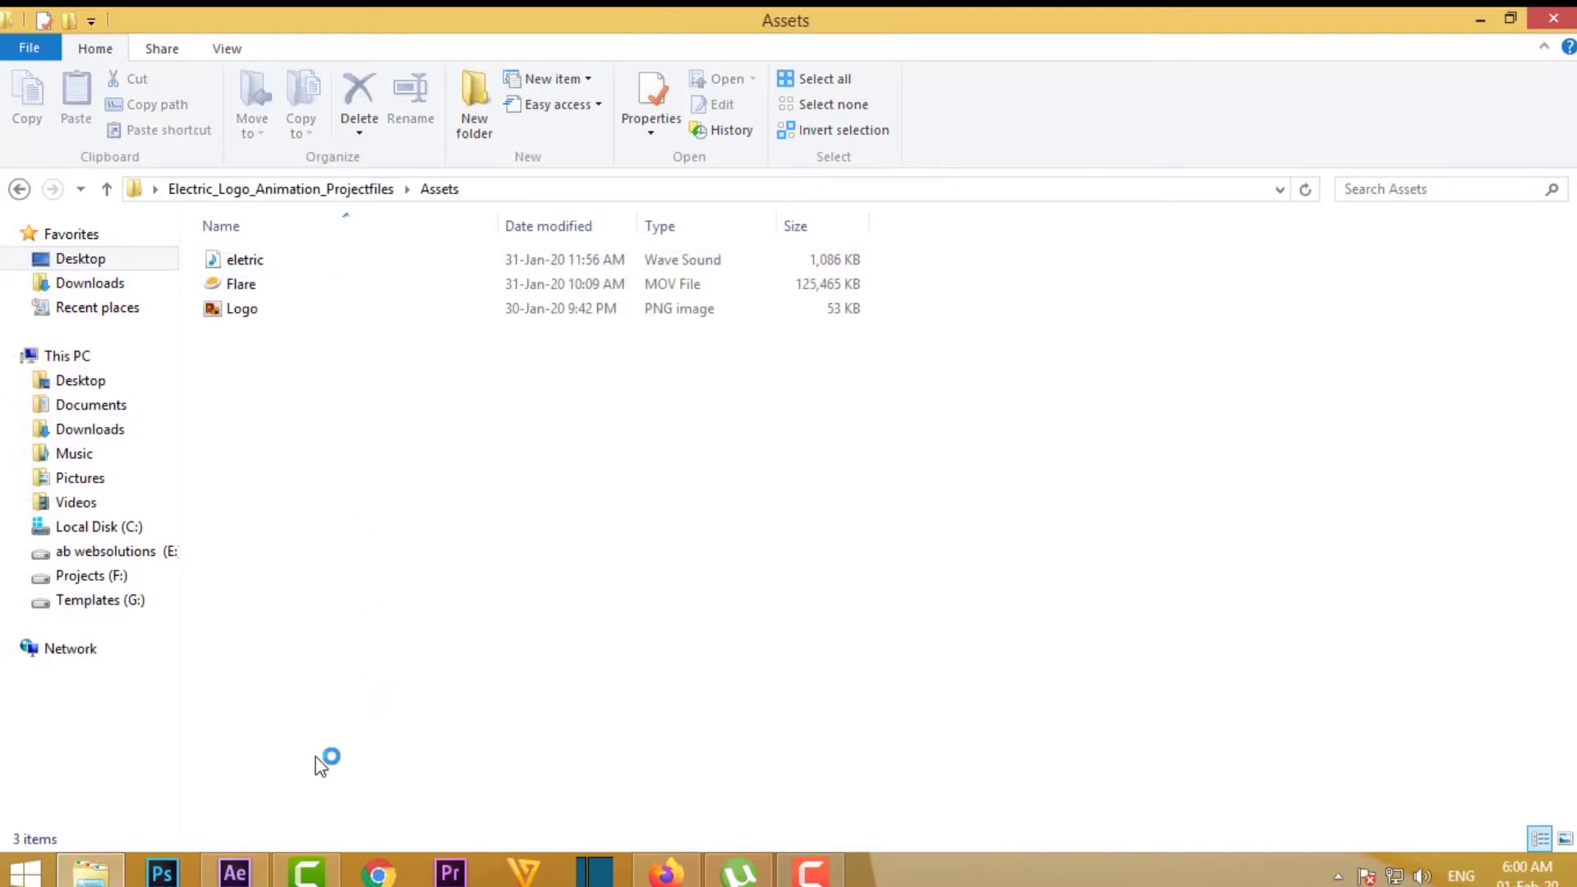
click(116, 879)
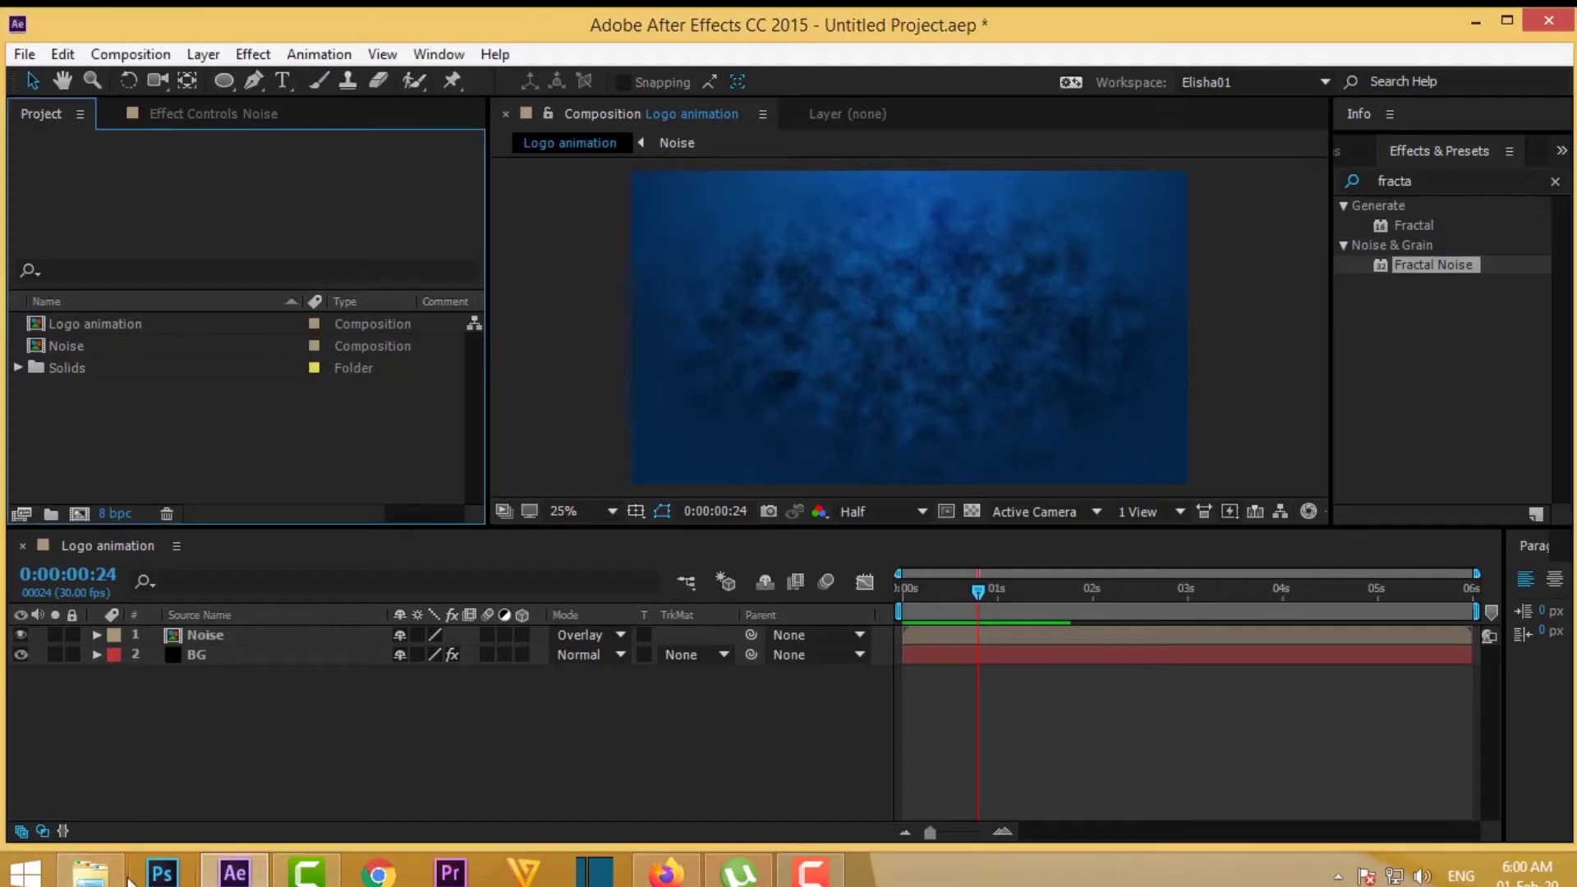
click(117, 881)
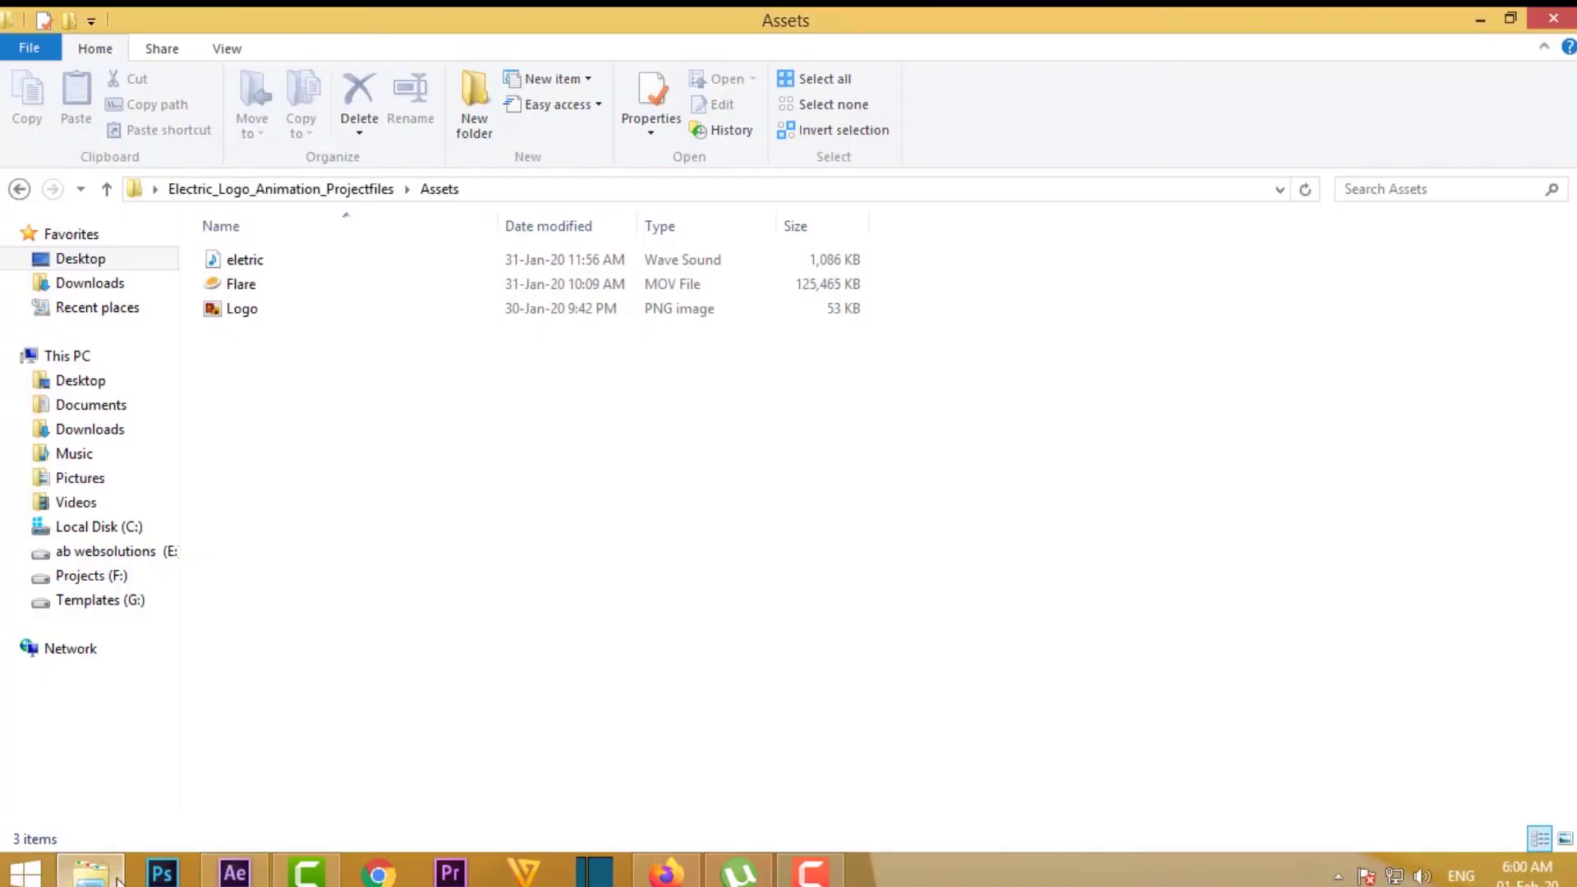
click(1512, 20)
mouse_move(743, 470)
mouse_down()
mouse_move(620, 330)
mouse_move(138, 441)
mouse_up()
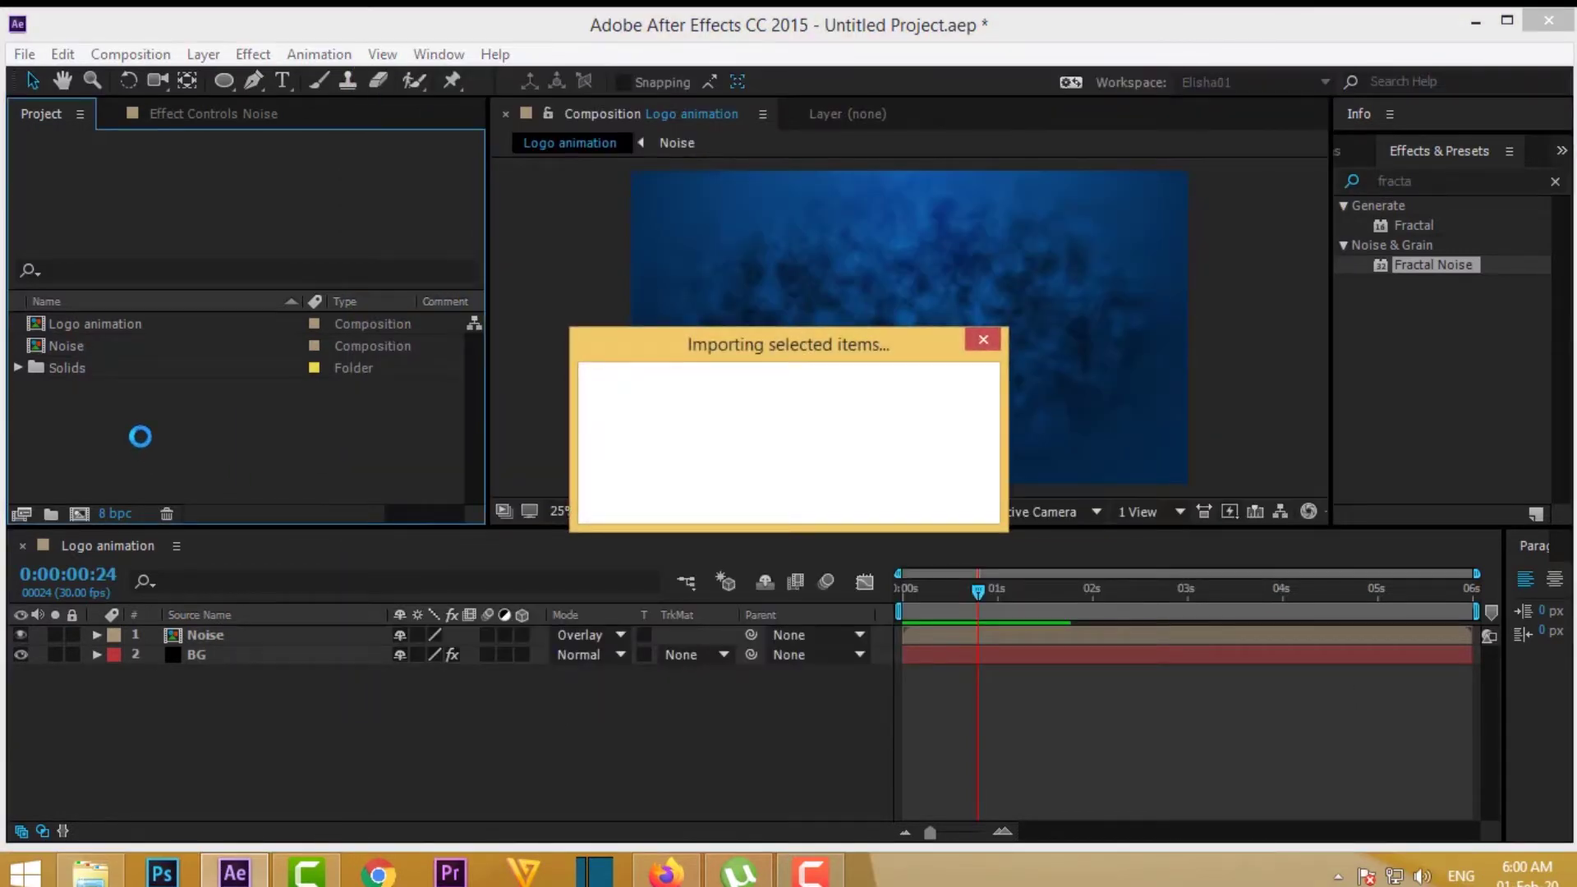
- Add Logo.png above Noise in the Logo animation timeline and scrub to check it
click(232, 711)
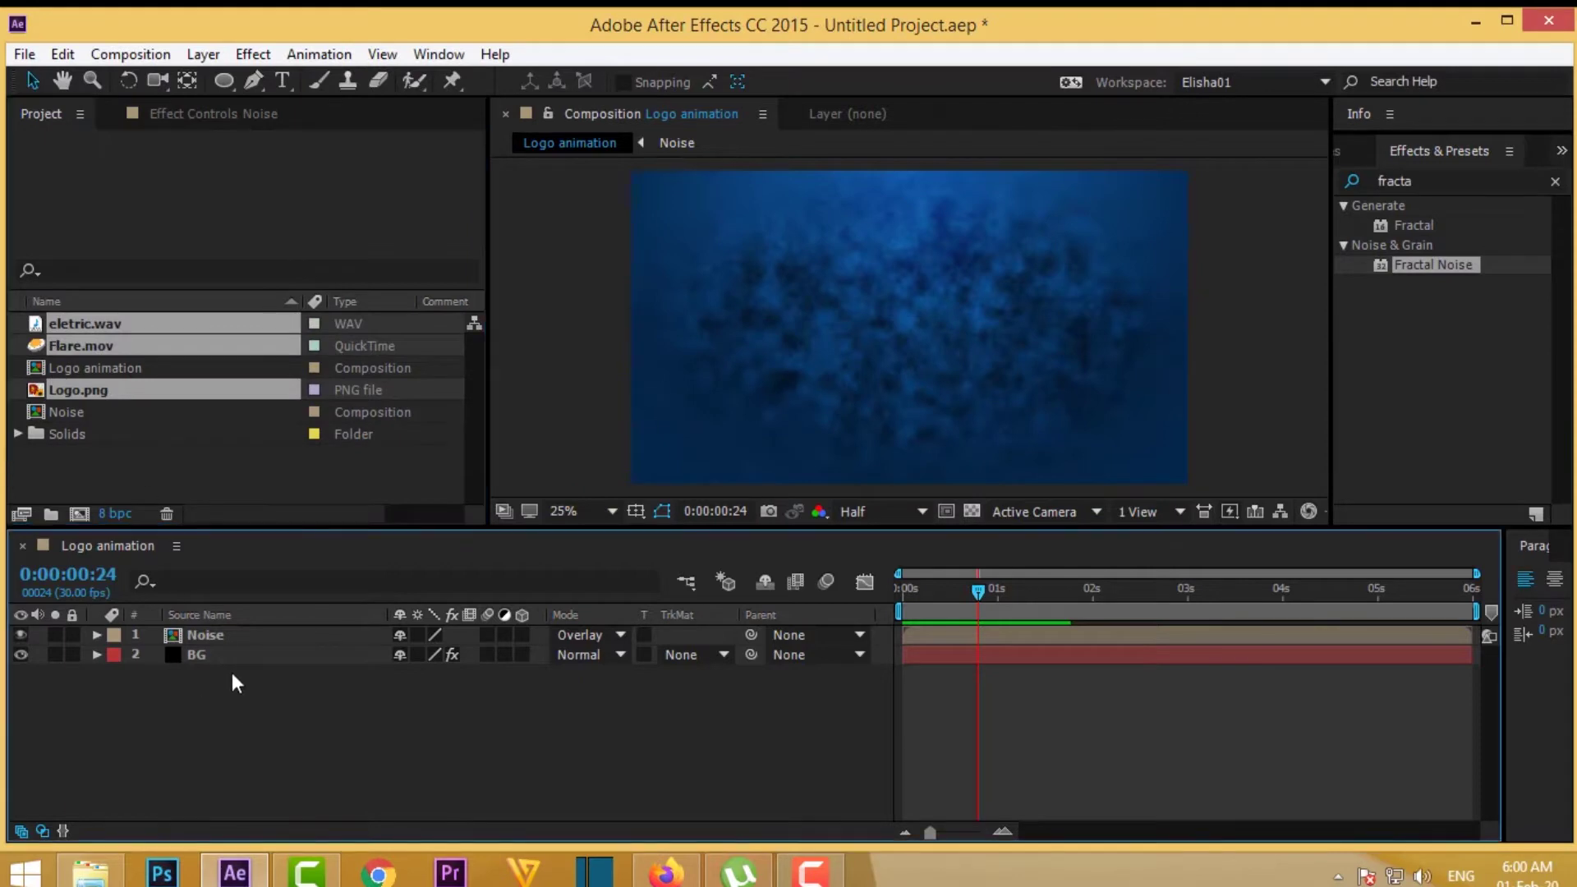
click(217, 450)
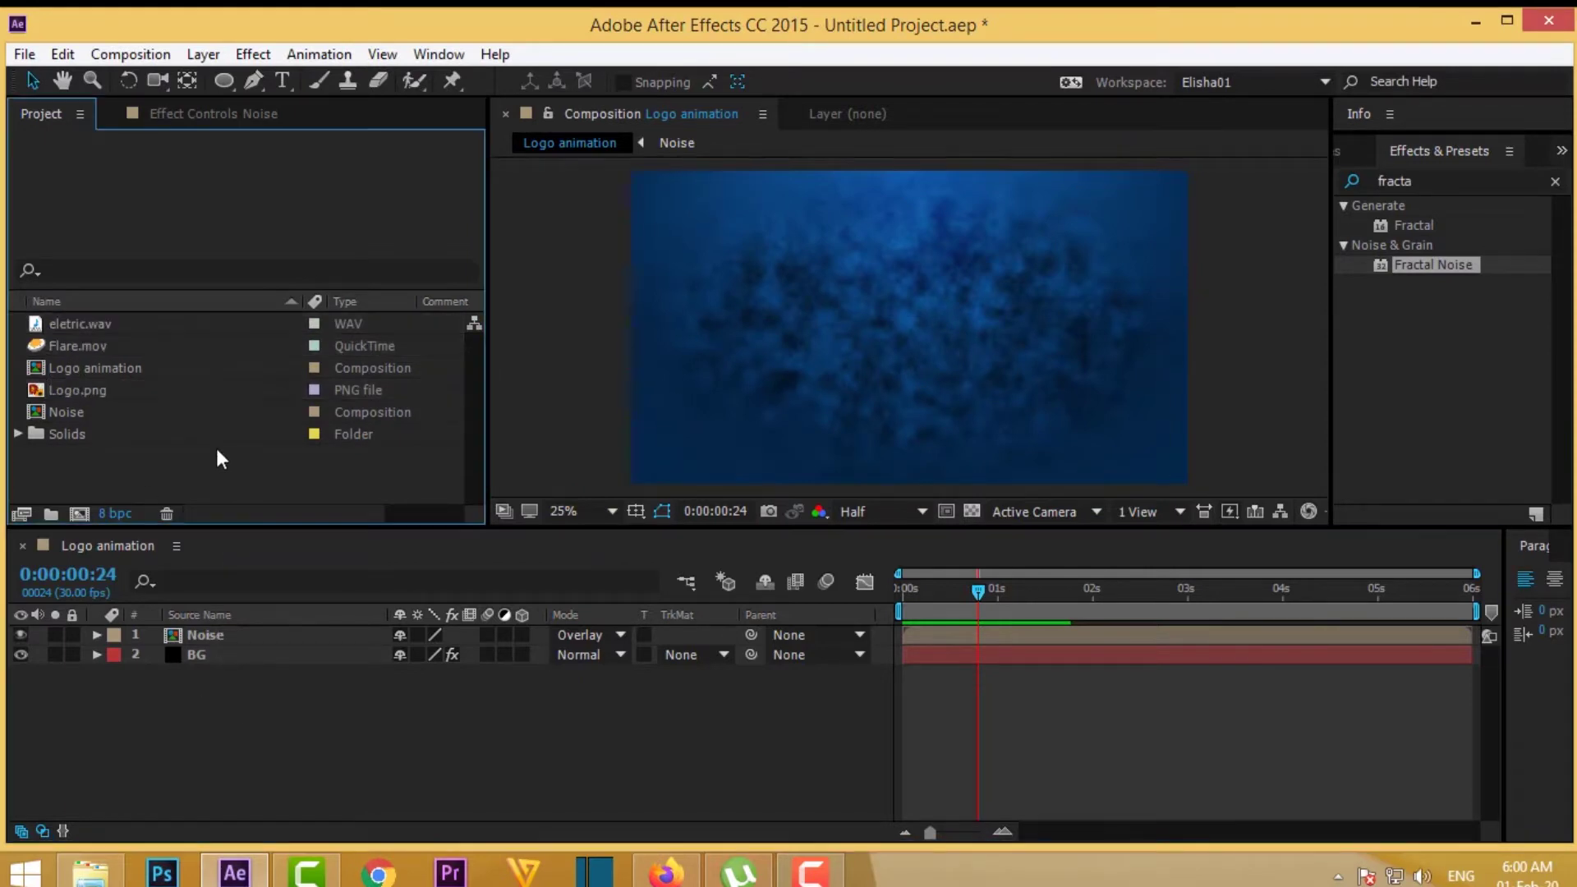
click(112, 394)
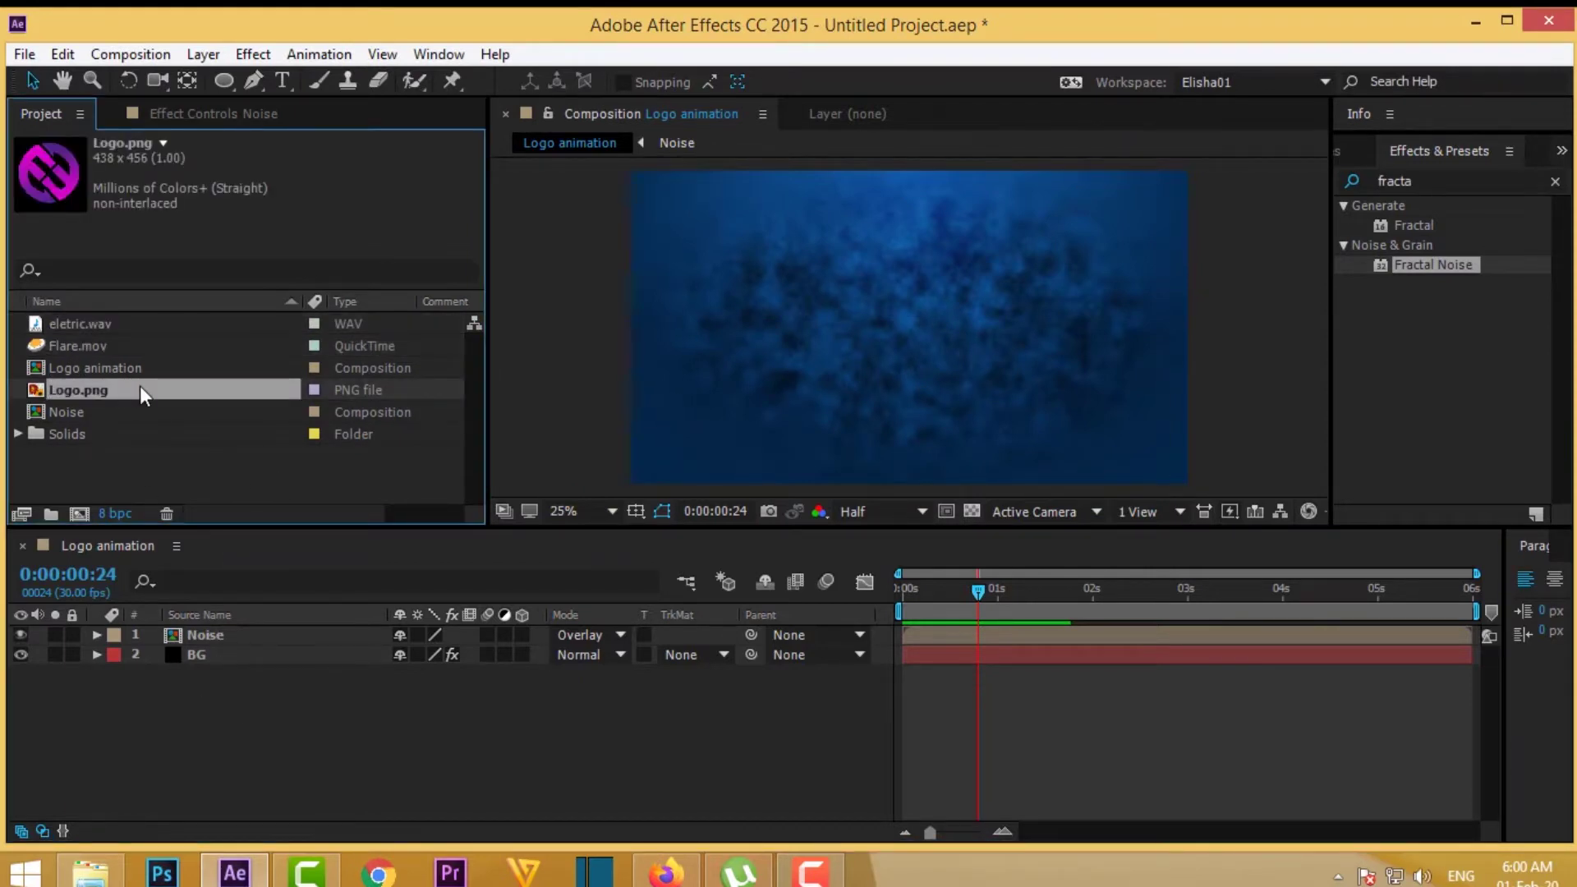
drag(159, 387, 235, 629)
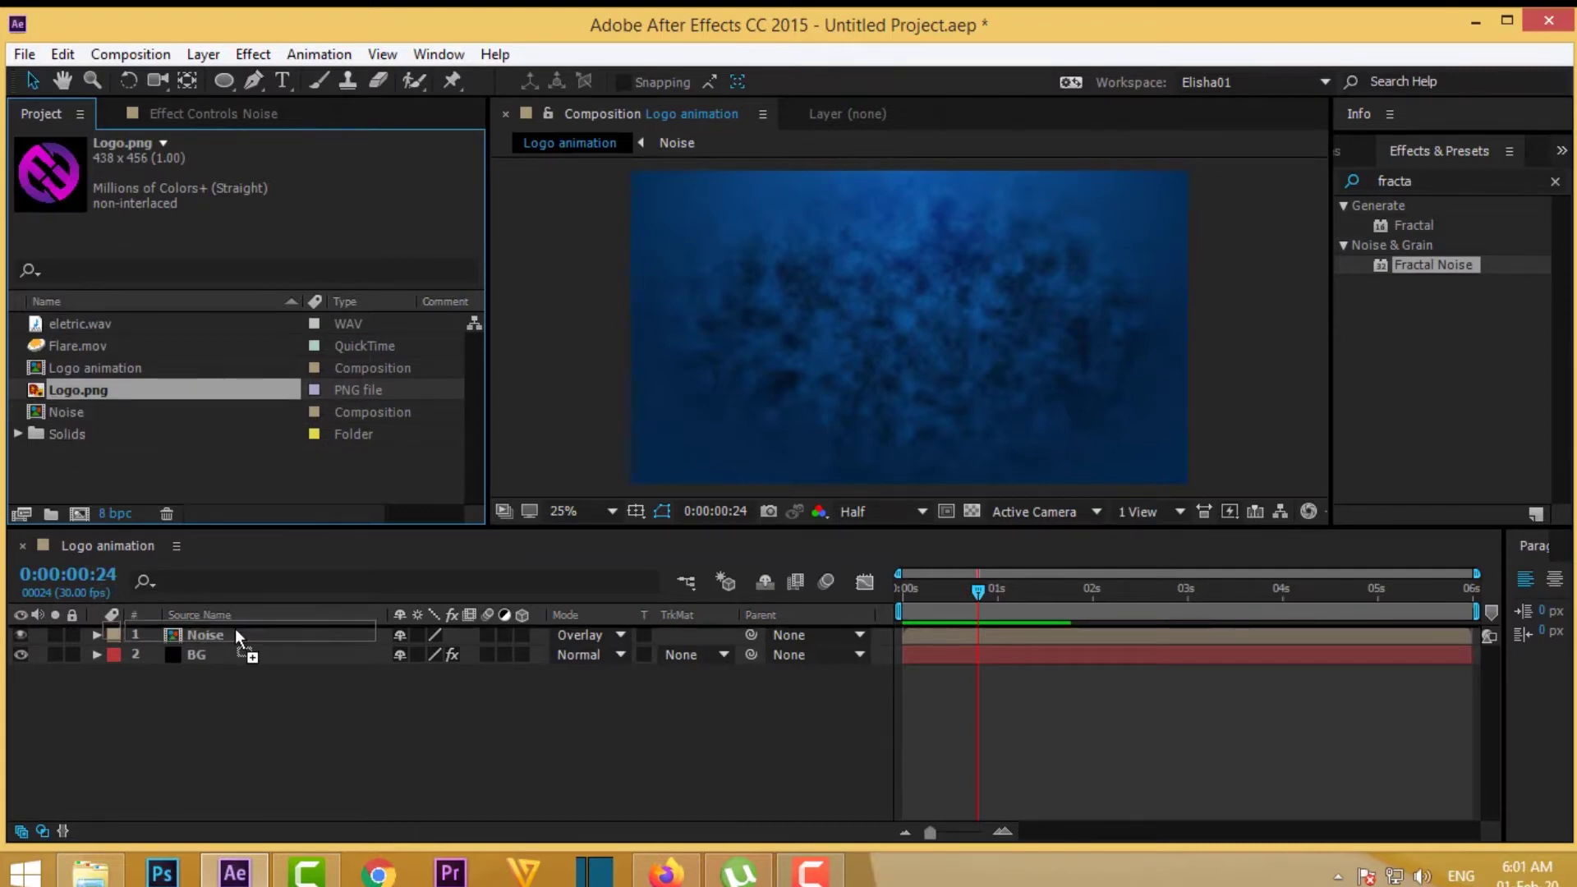
drag(235, 628, 235, 629)
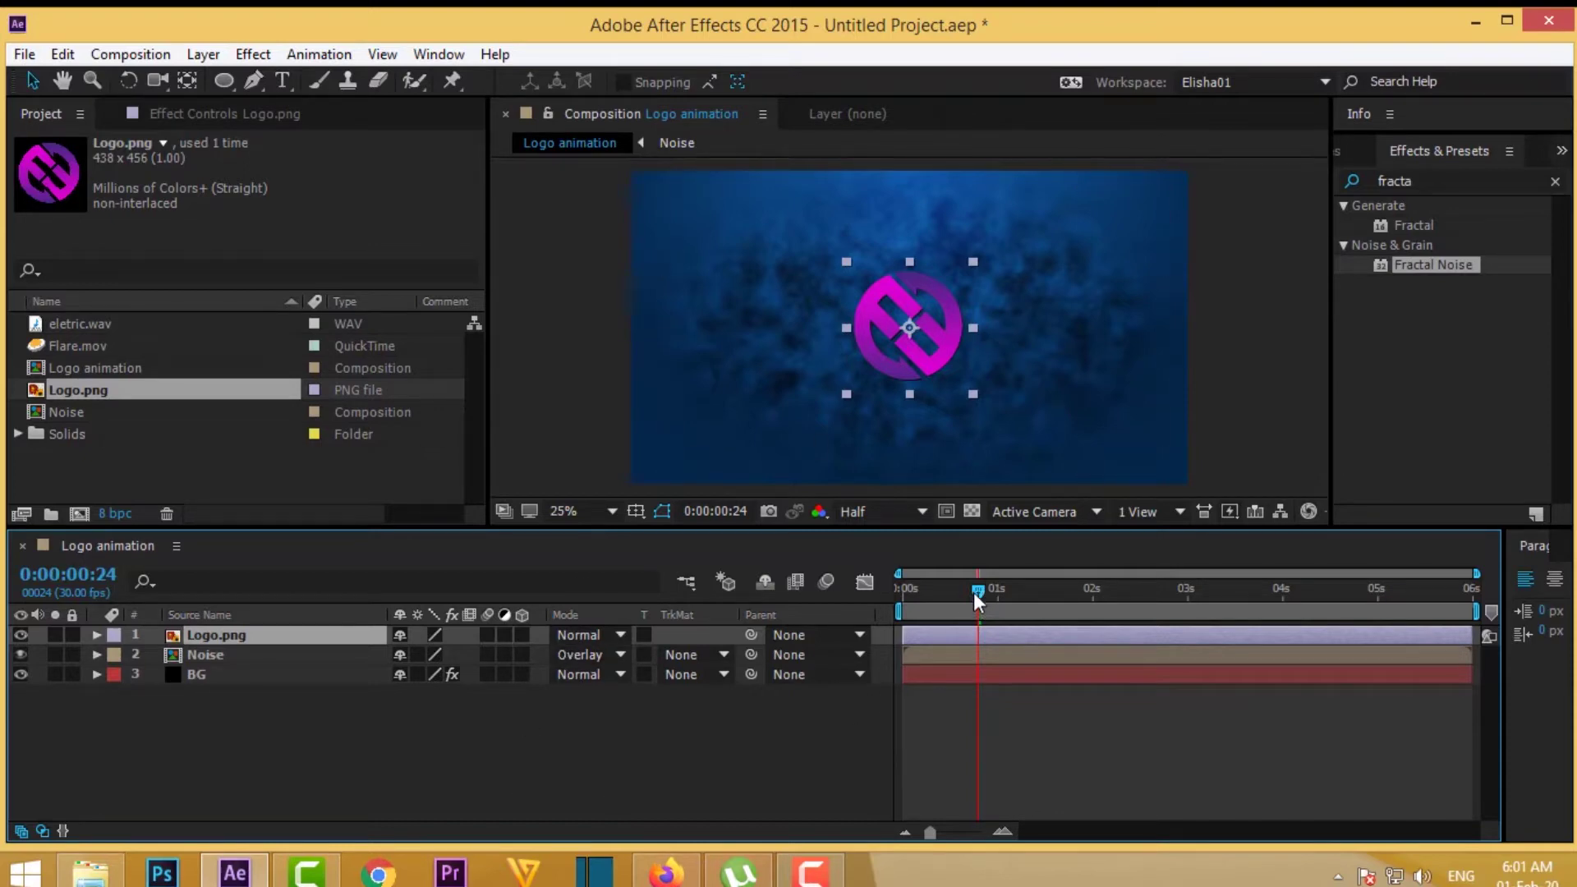
drag(976, 592, 889, 600)
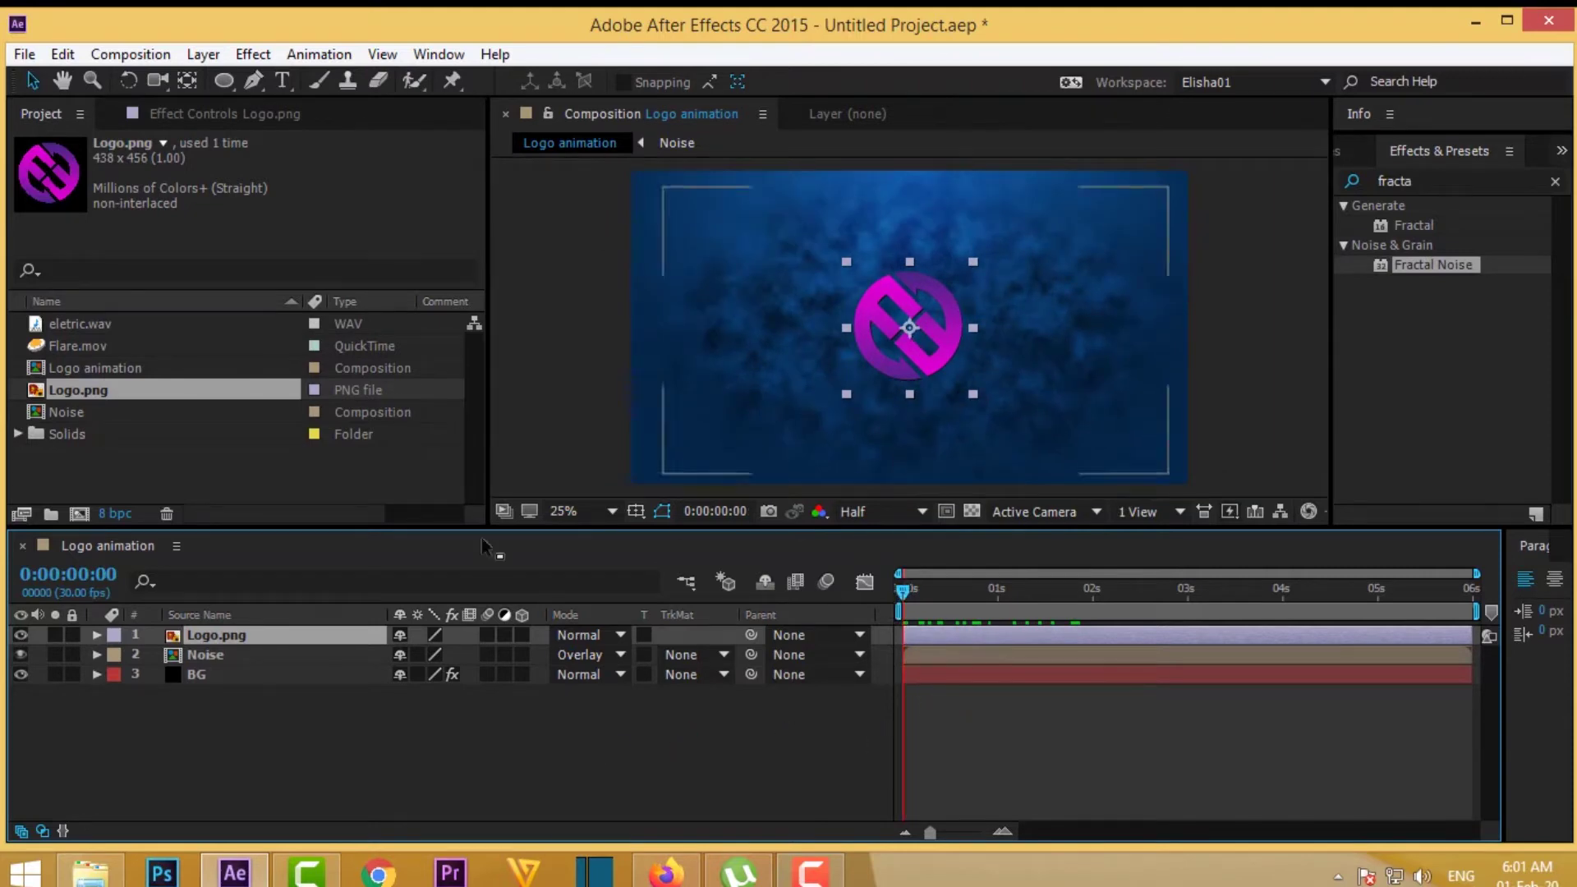
click(266, 758)
click(261, 637)
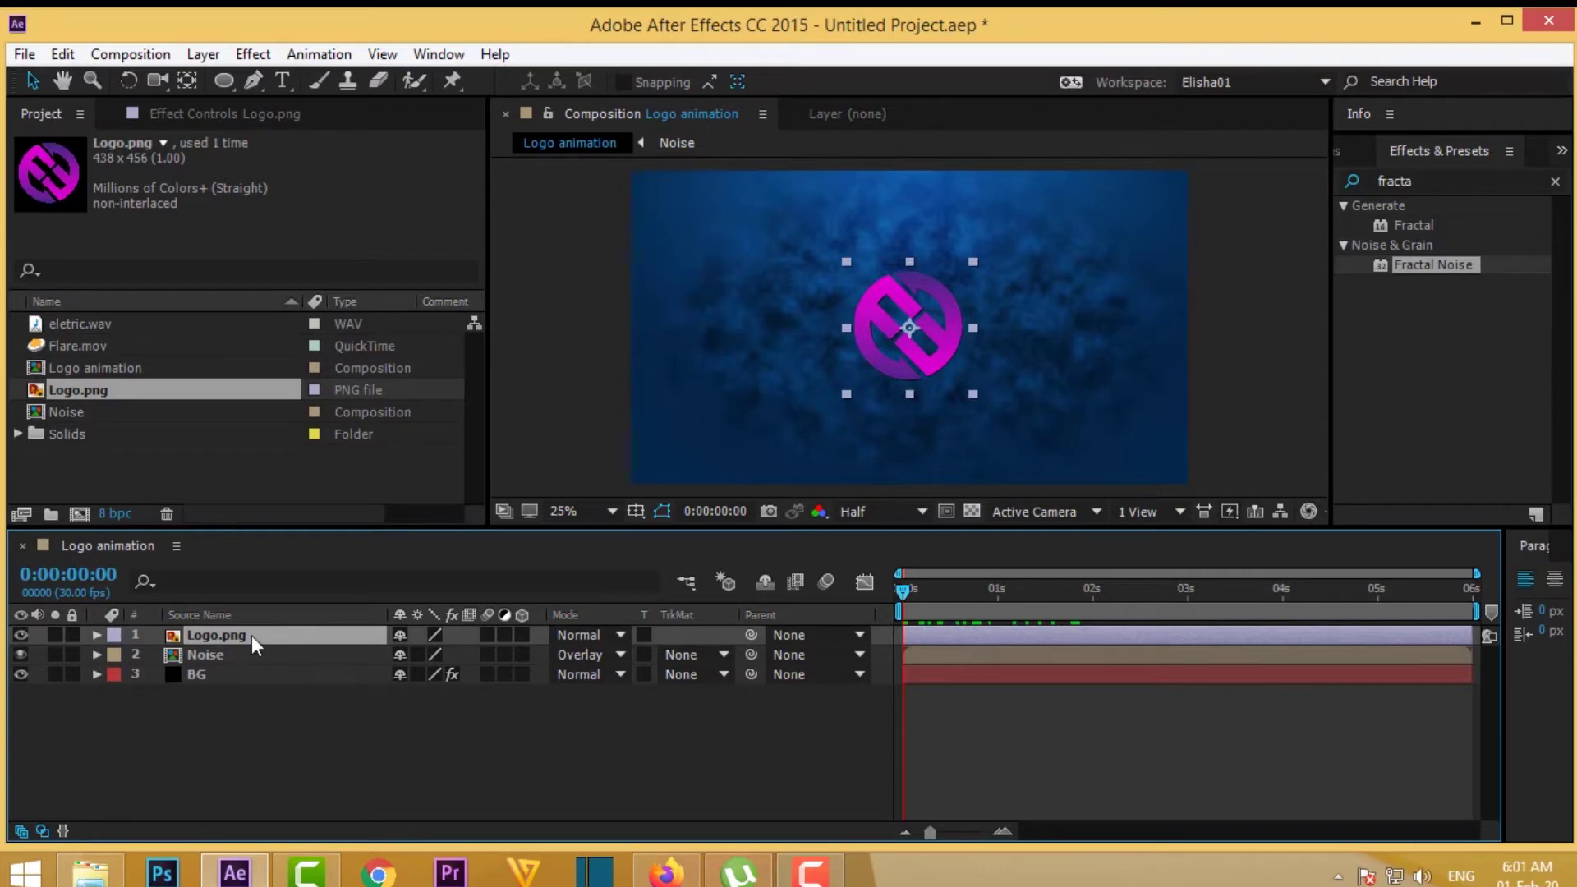
- Pre-compose the Logo.png layer into a new composition named 'Logo'
right_click(251, 634)
click(330, 720)
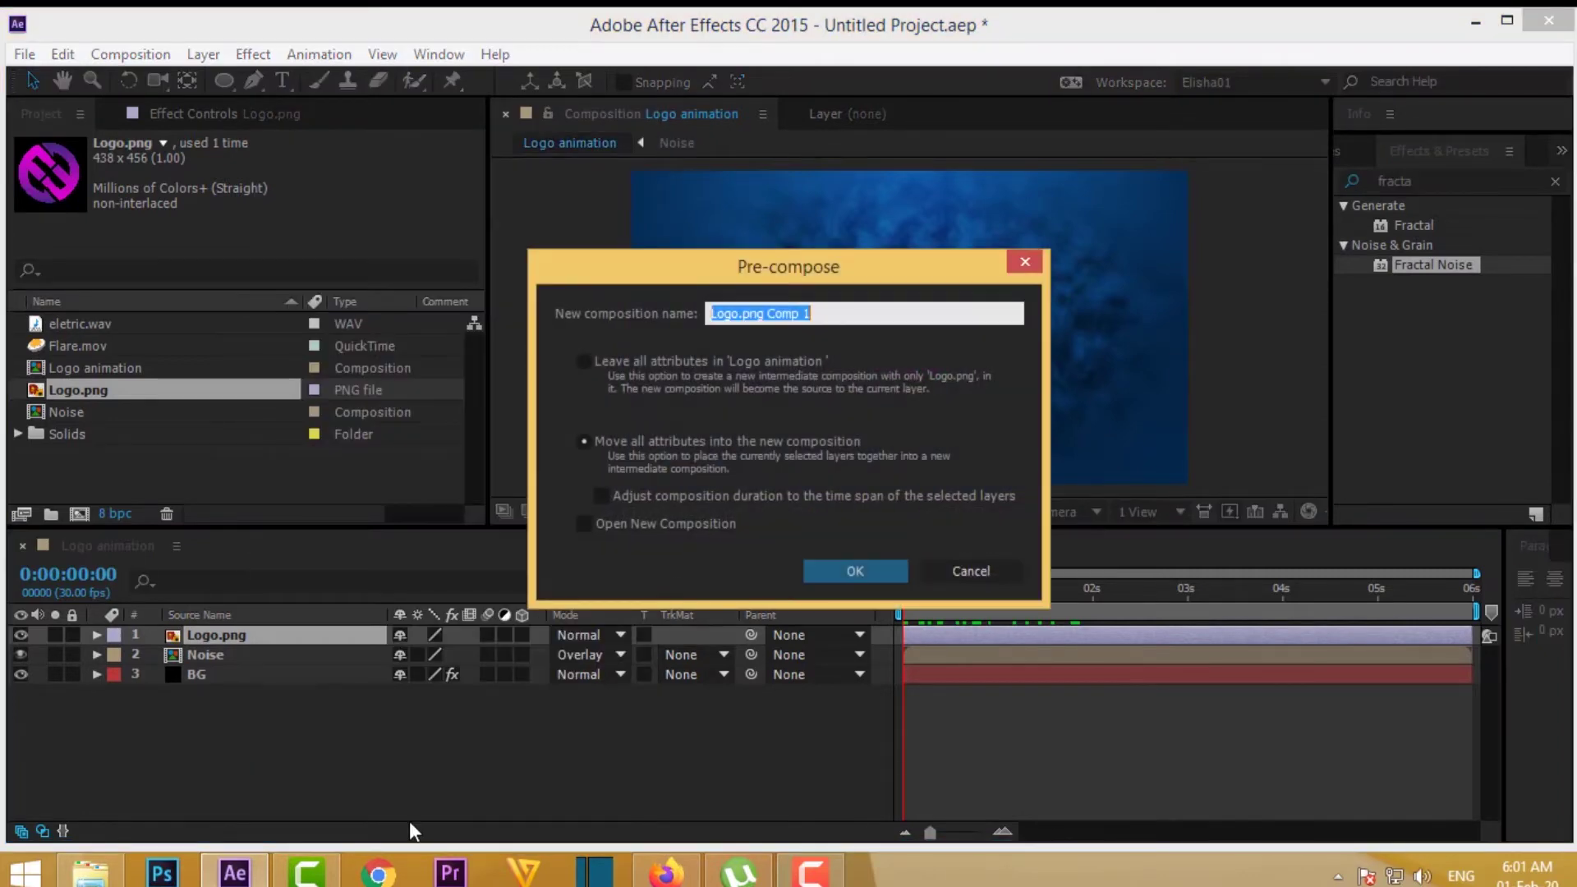
text(Logo)
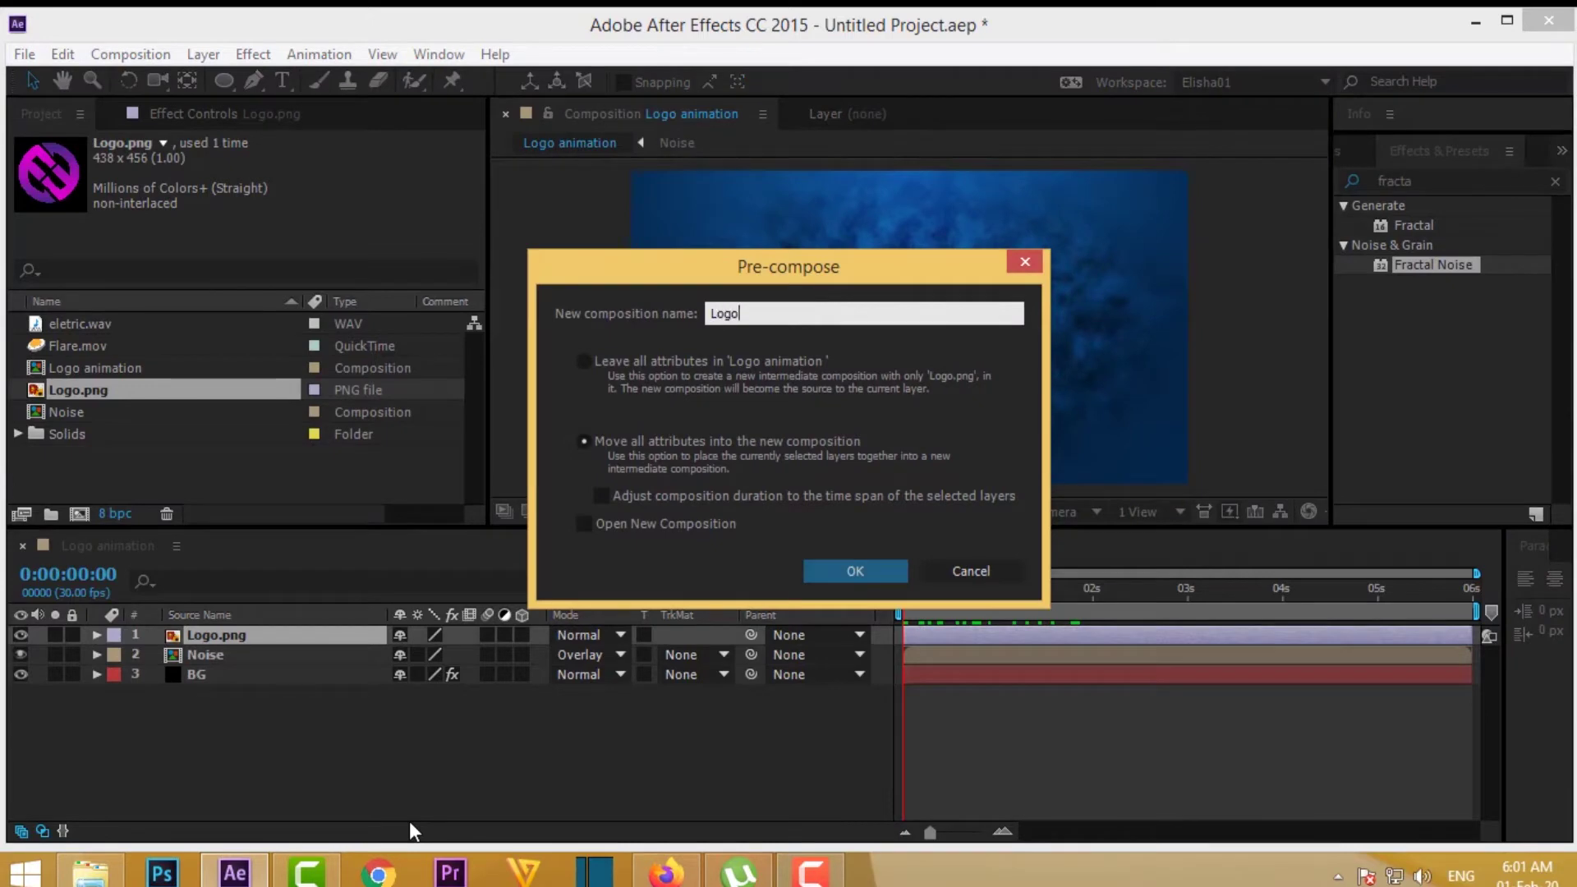
click(864, 577)
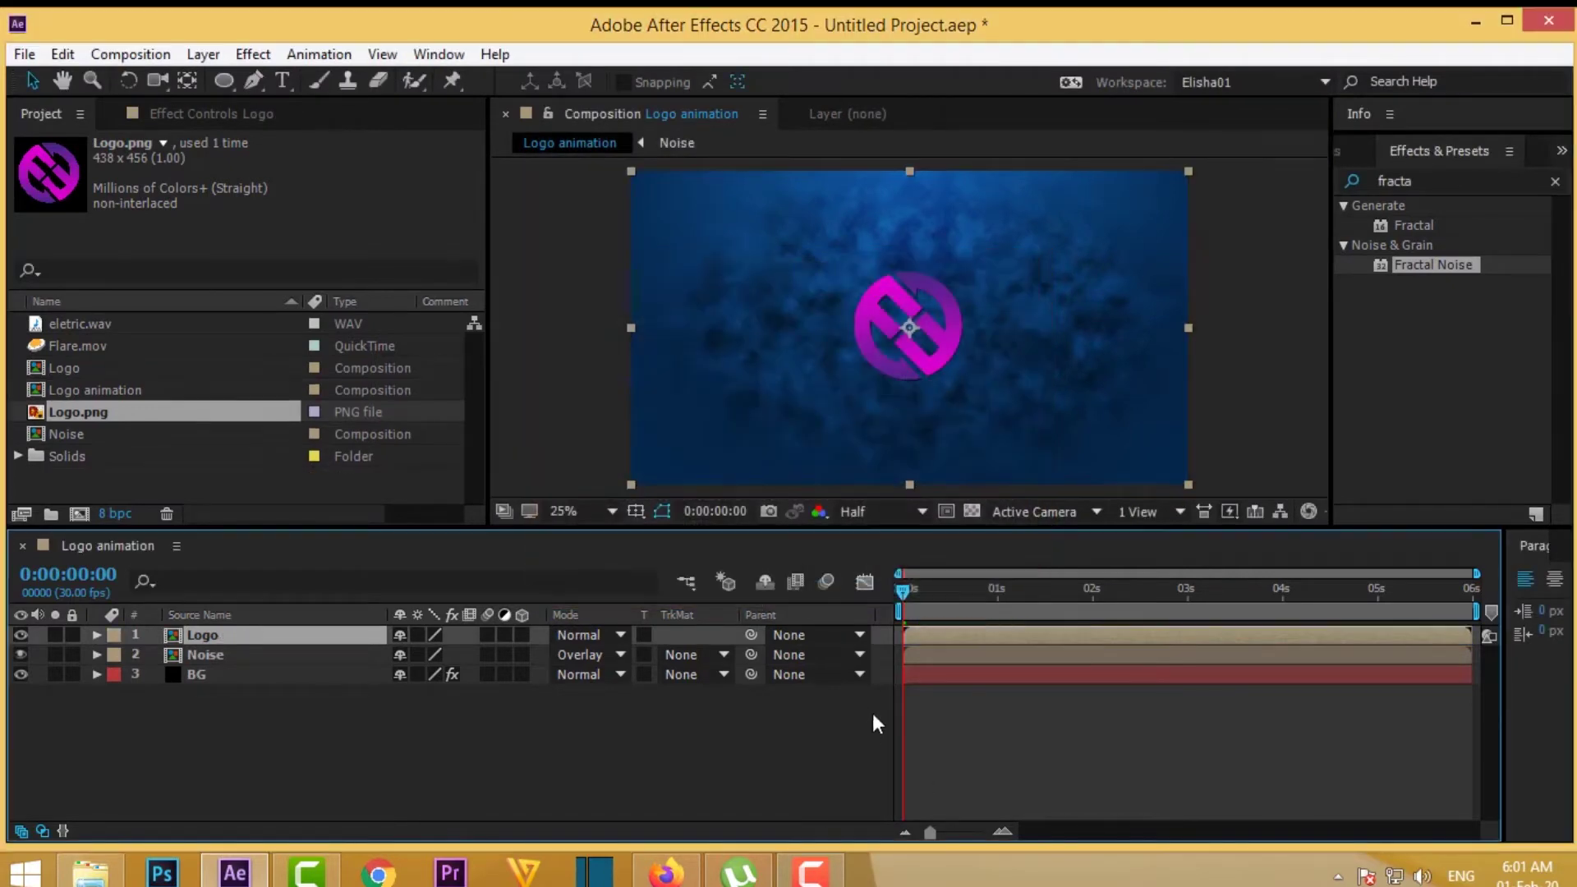
key(apostrophe)
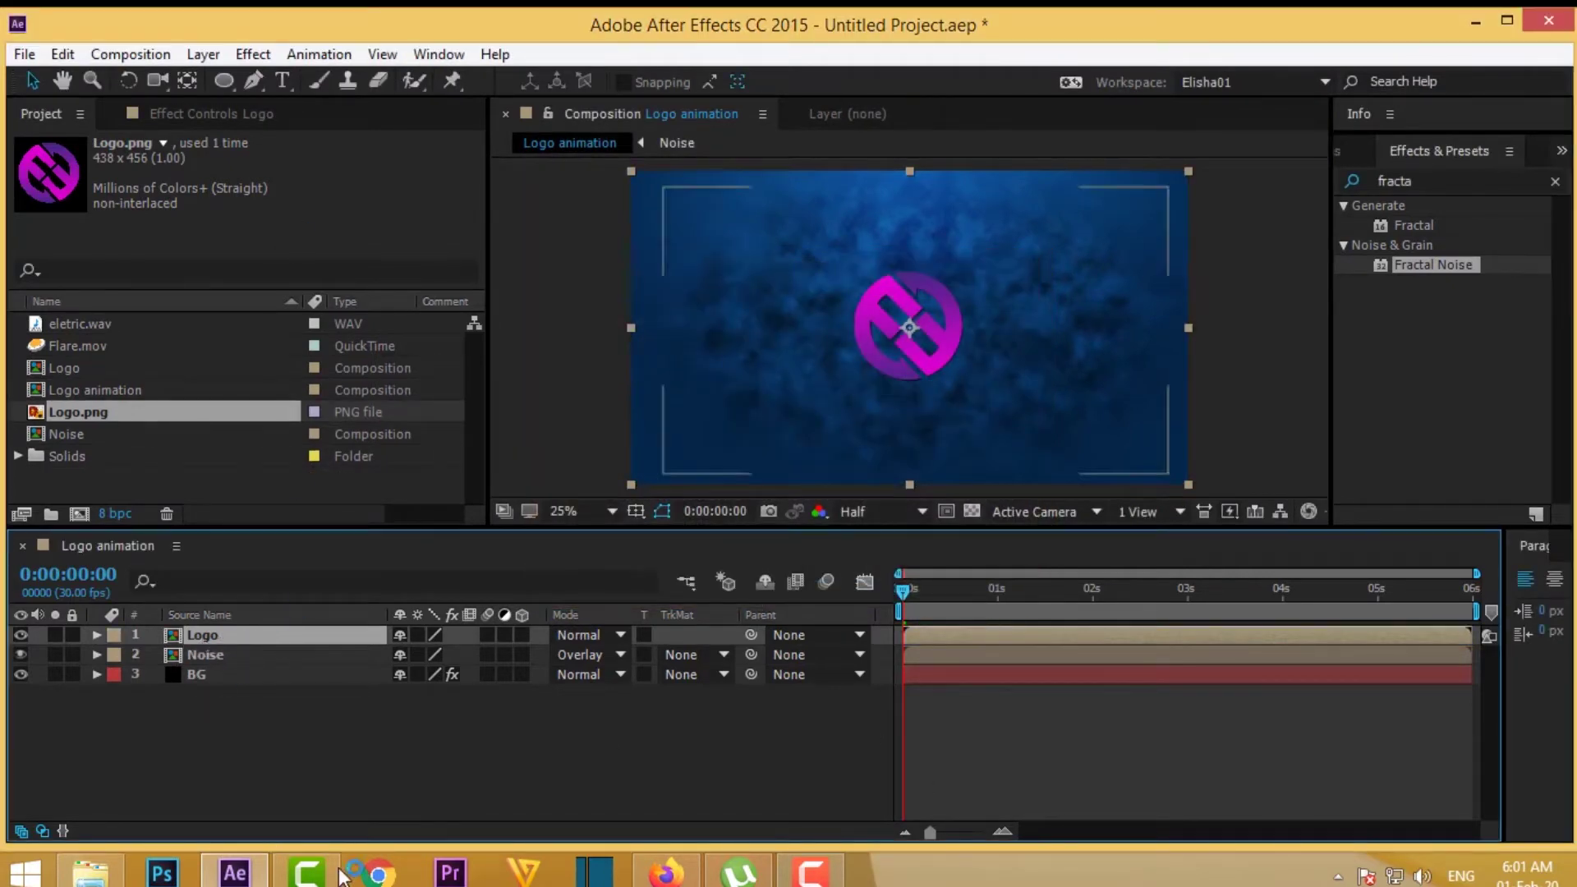
- Auto-trace the Logo layer from its alpha channel on the current frame into mask paths
click(205, 54)
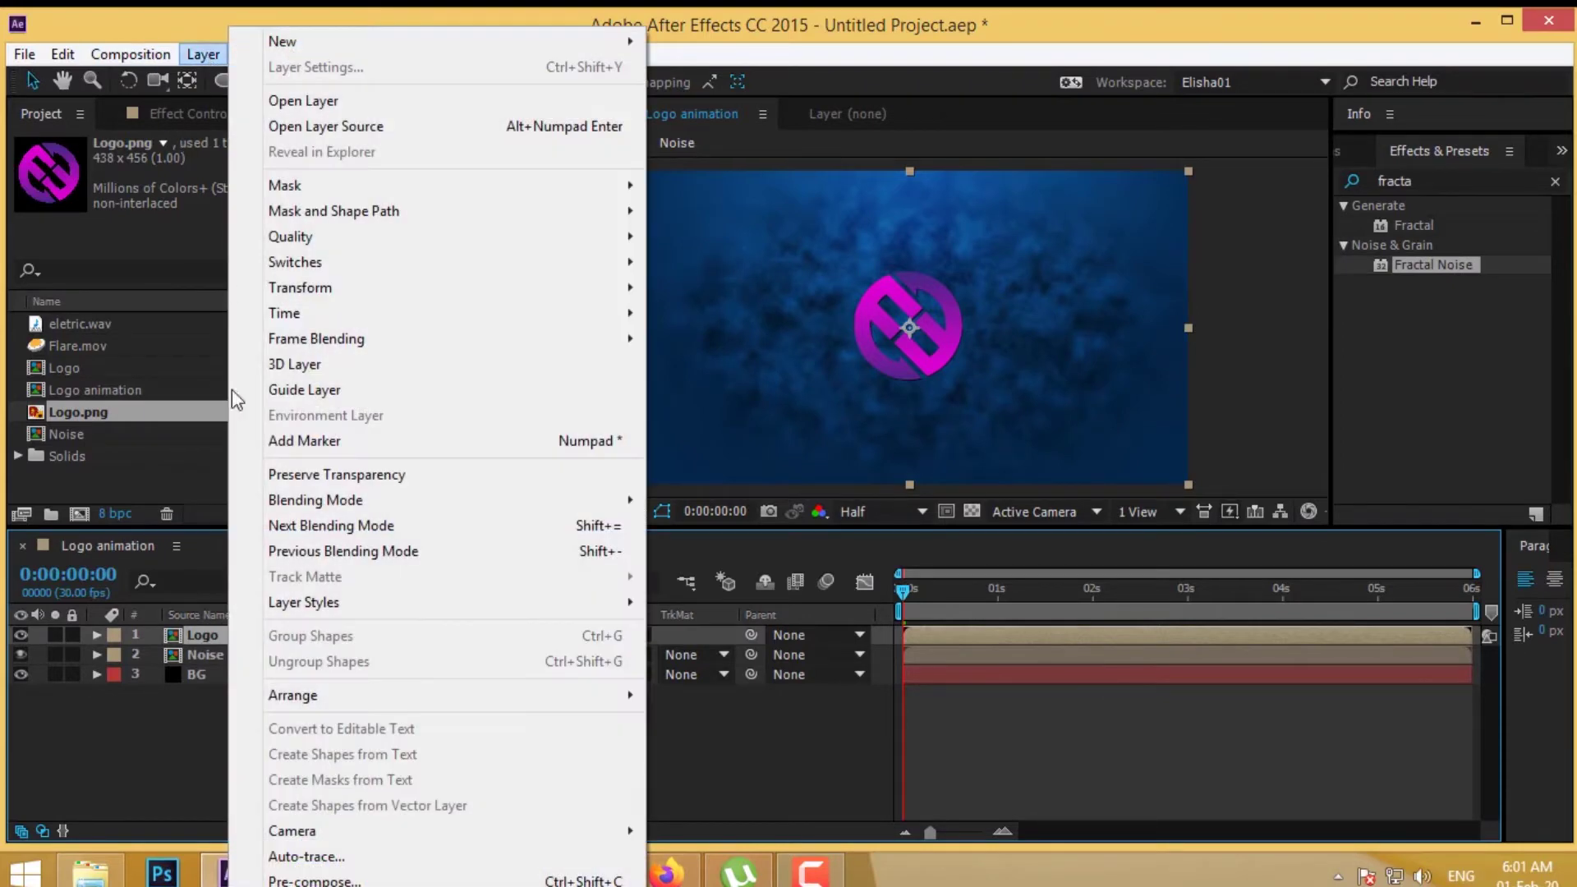
click(358, 857)
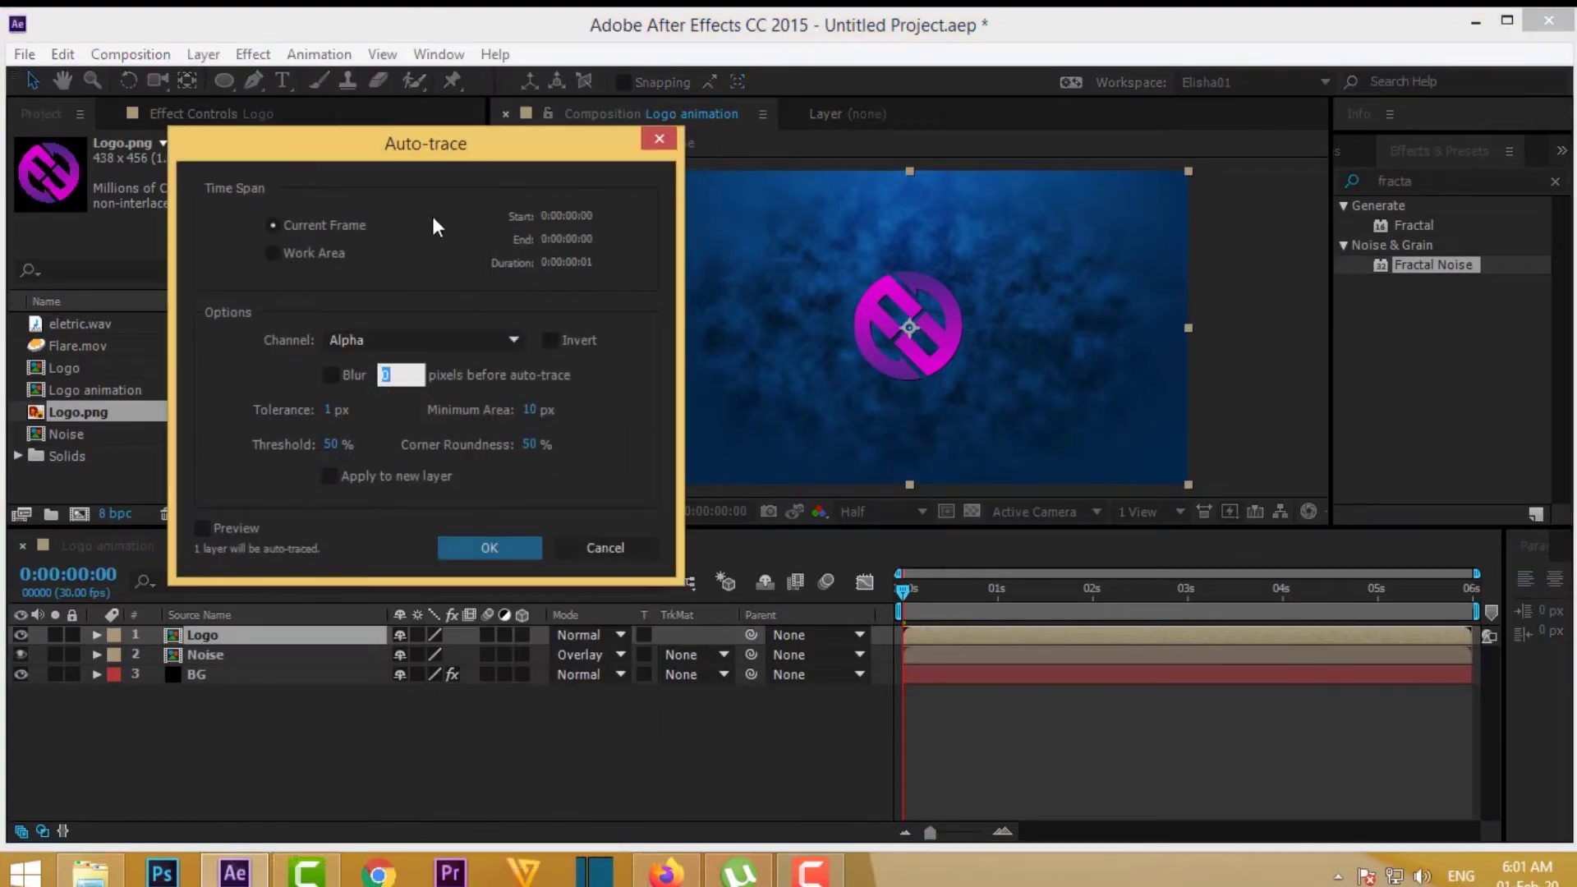
drag(388, 153, 336, 82)
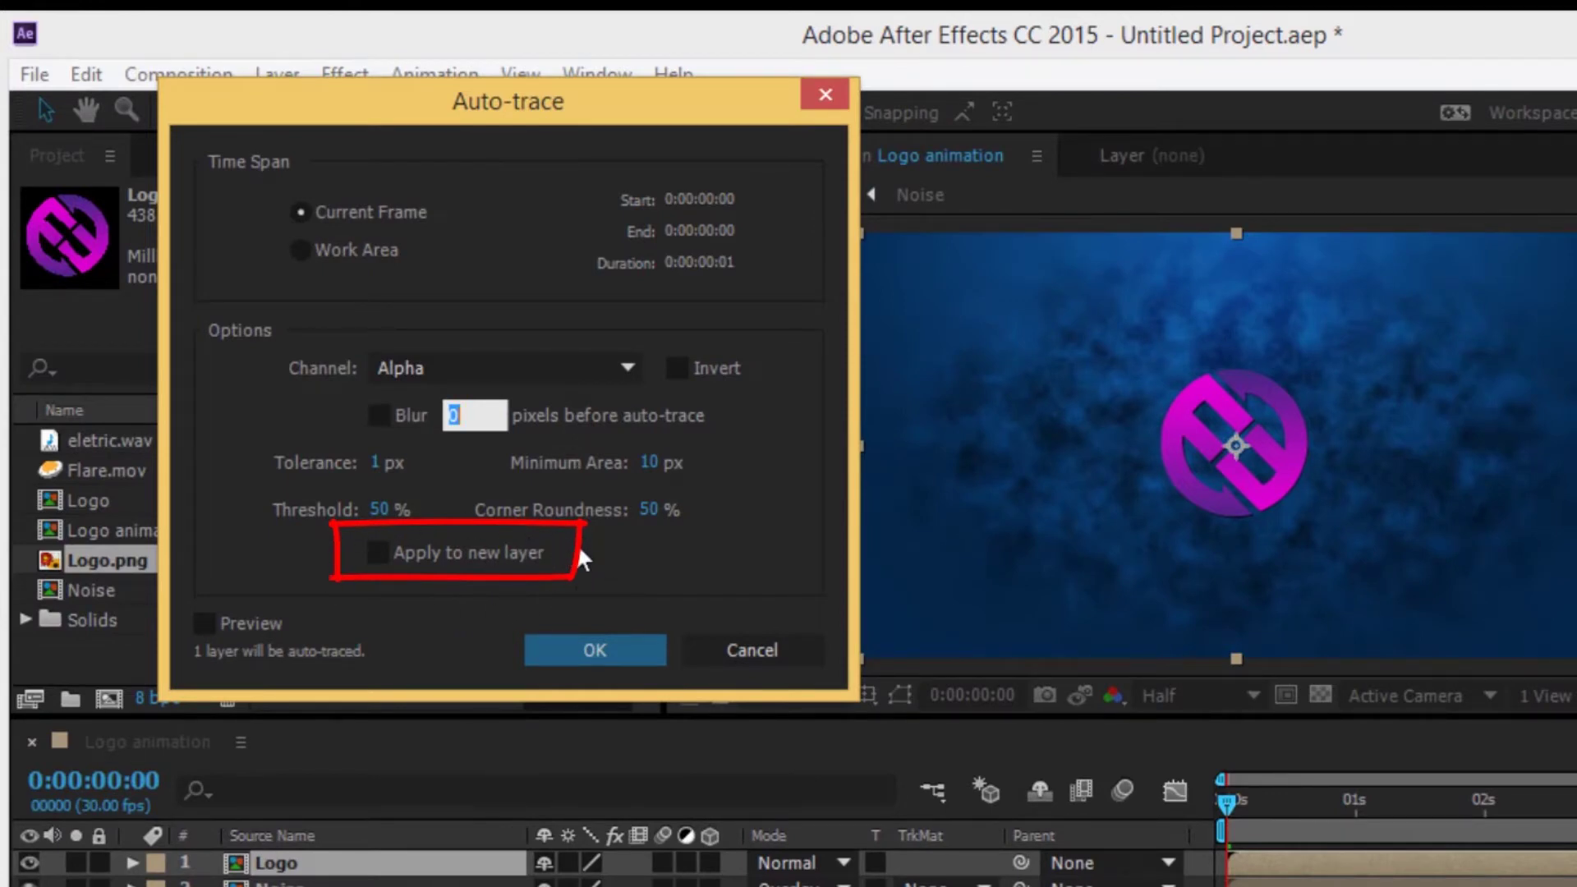
click(598, 653)
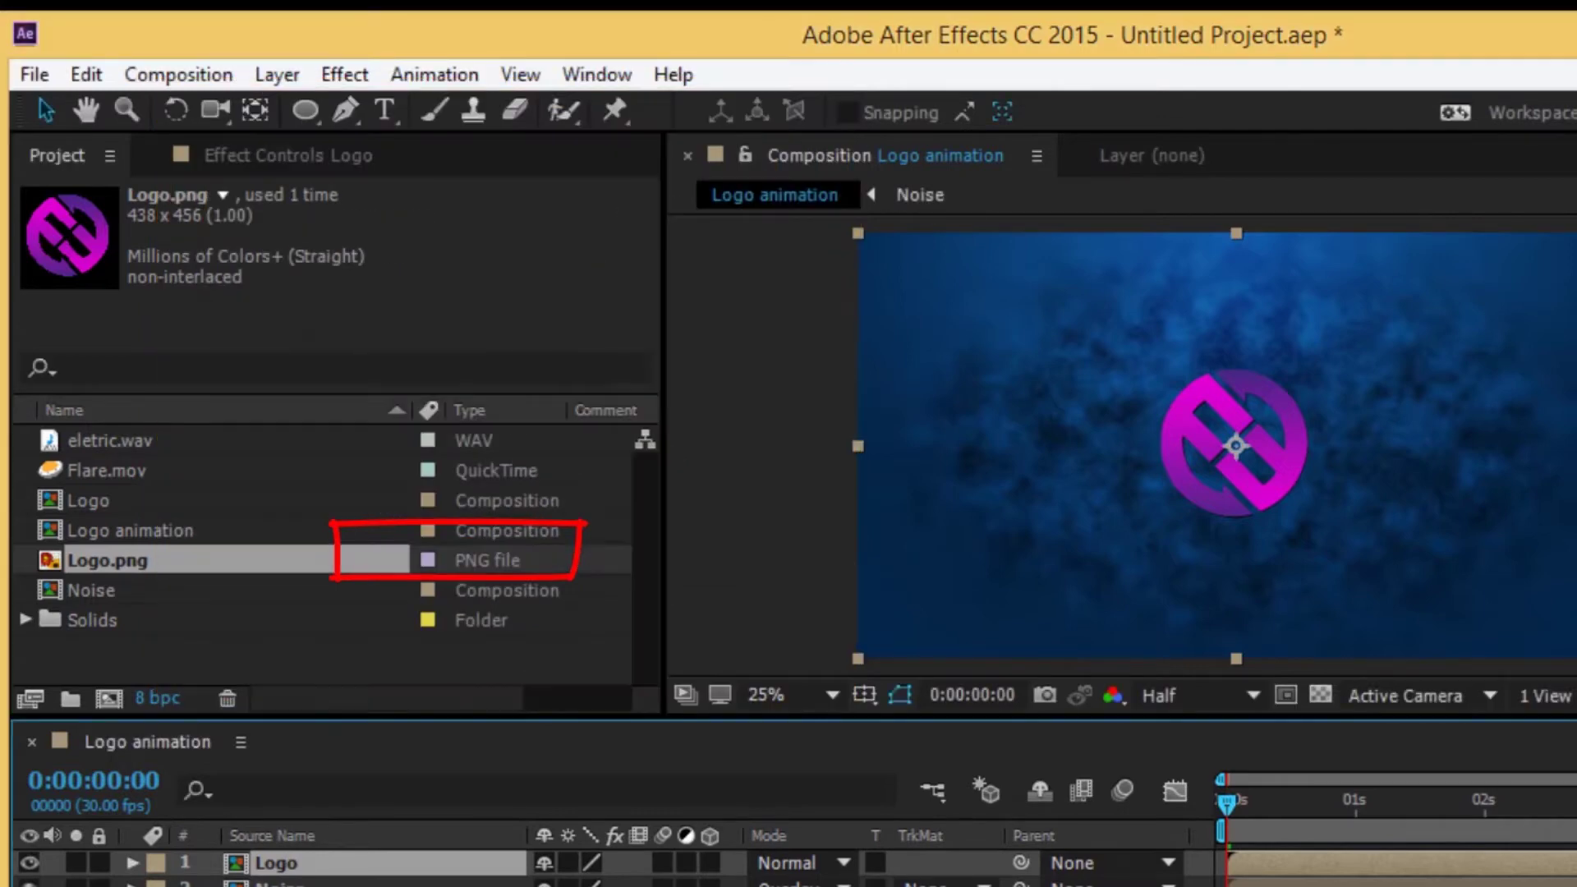
key(period)
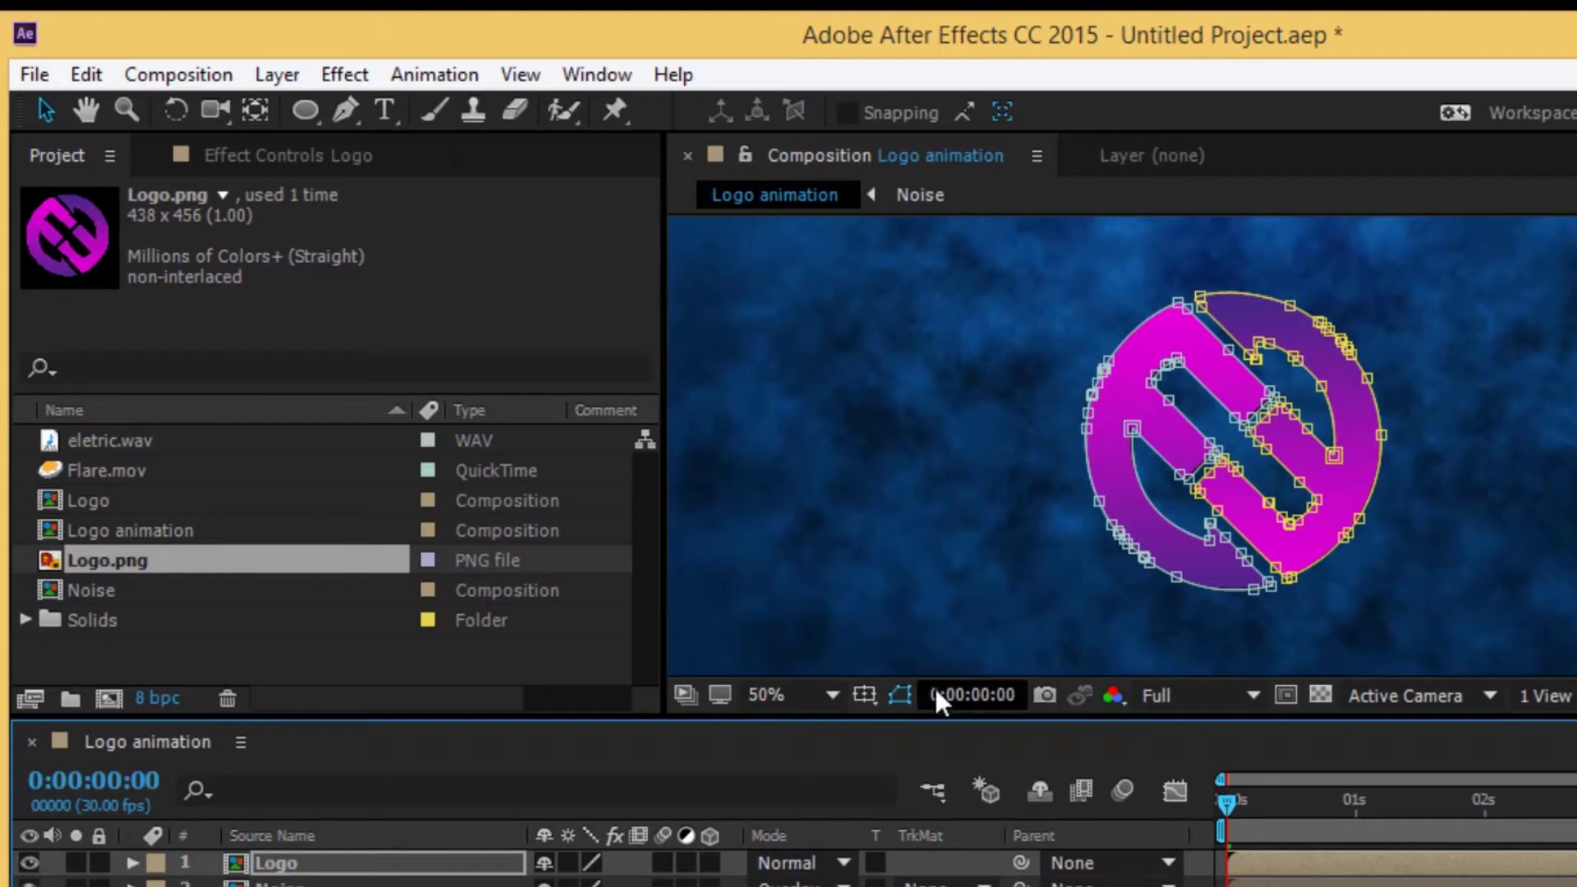
click(902, 694)
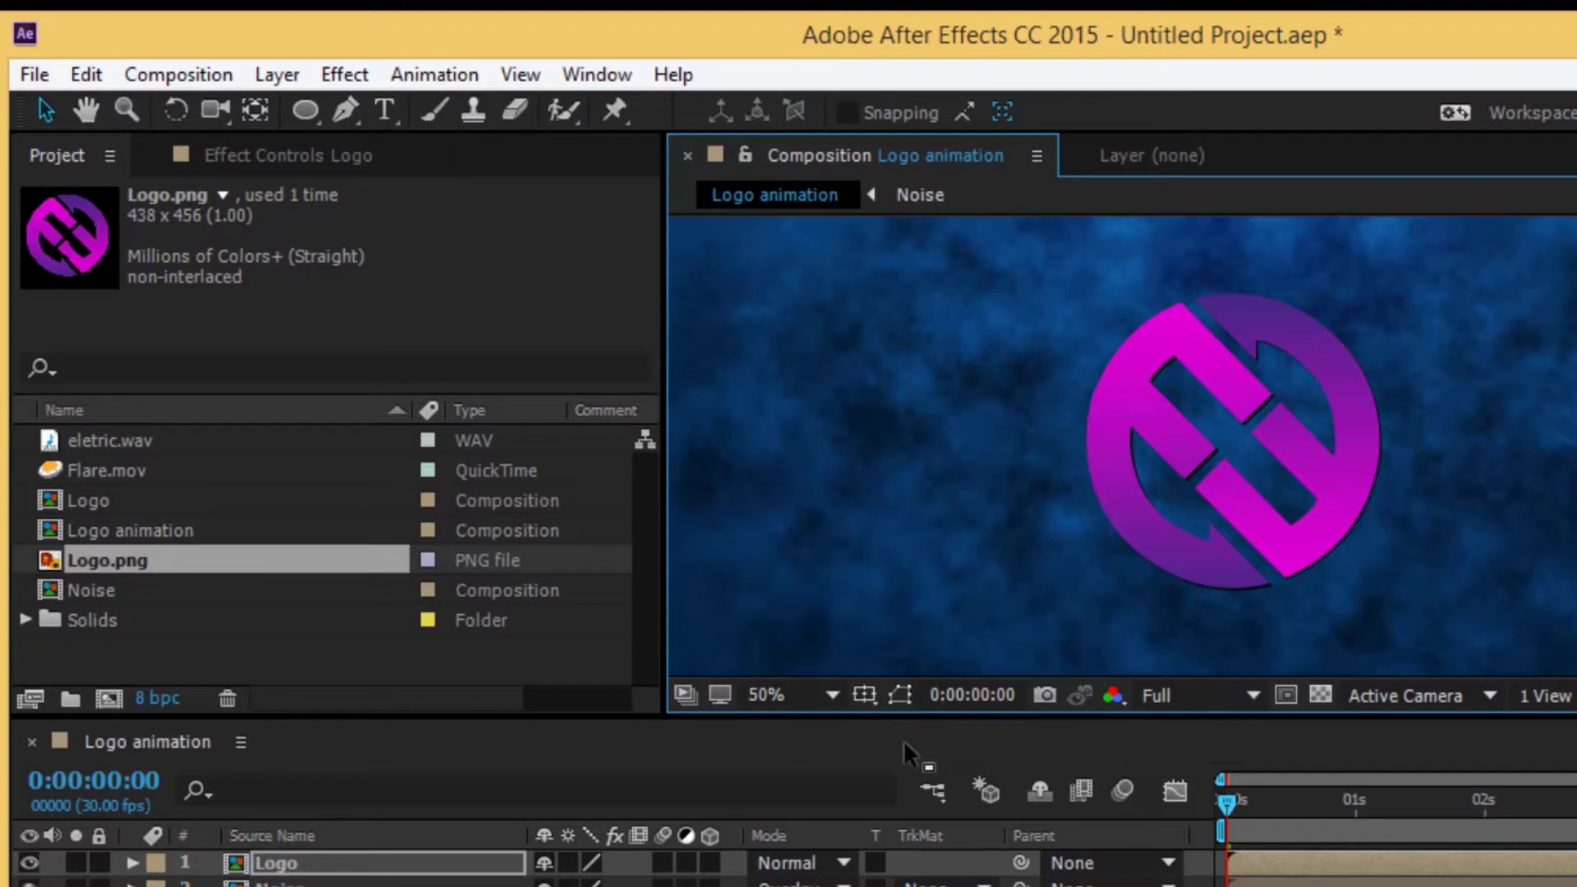
click(903, 692)
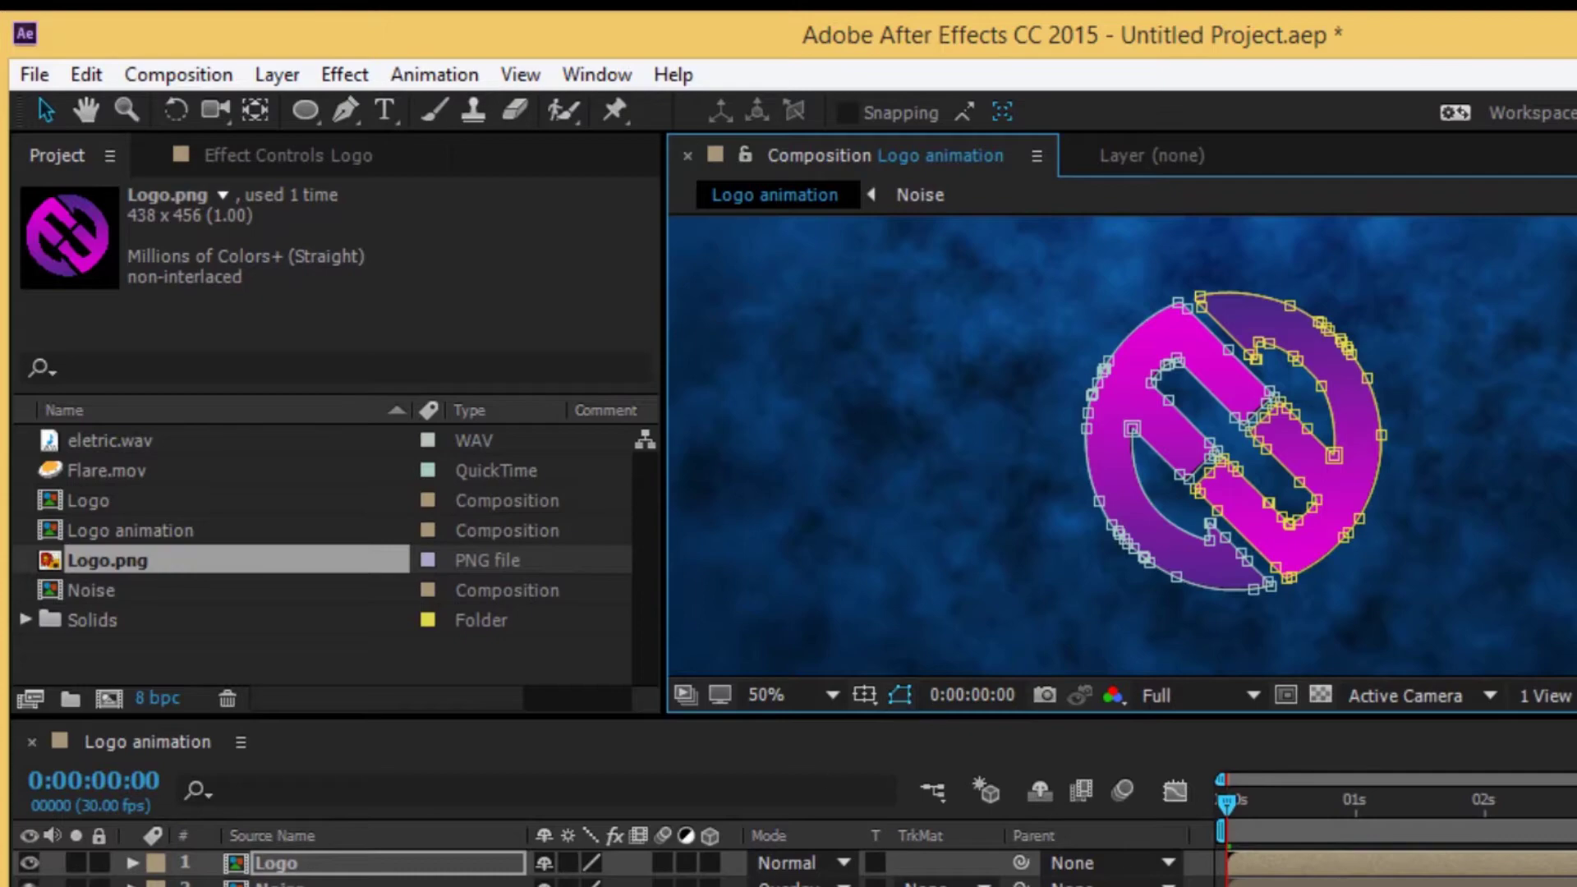
- Apply Video Copilot's Saber effect to the Logo layer
click(346, 74)
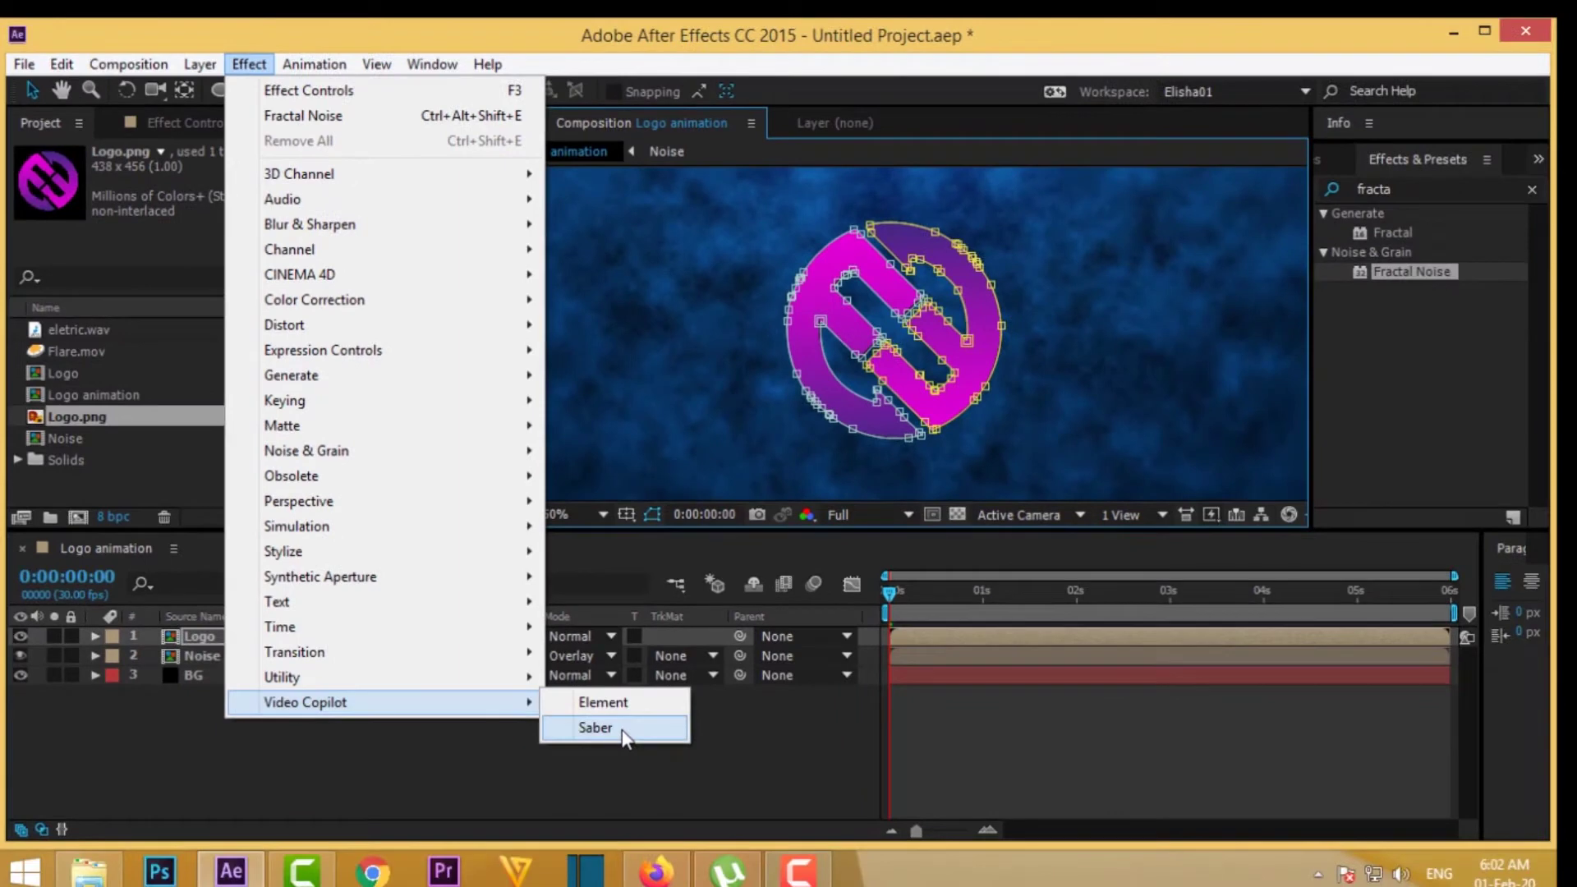
click(621, 731)
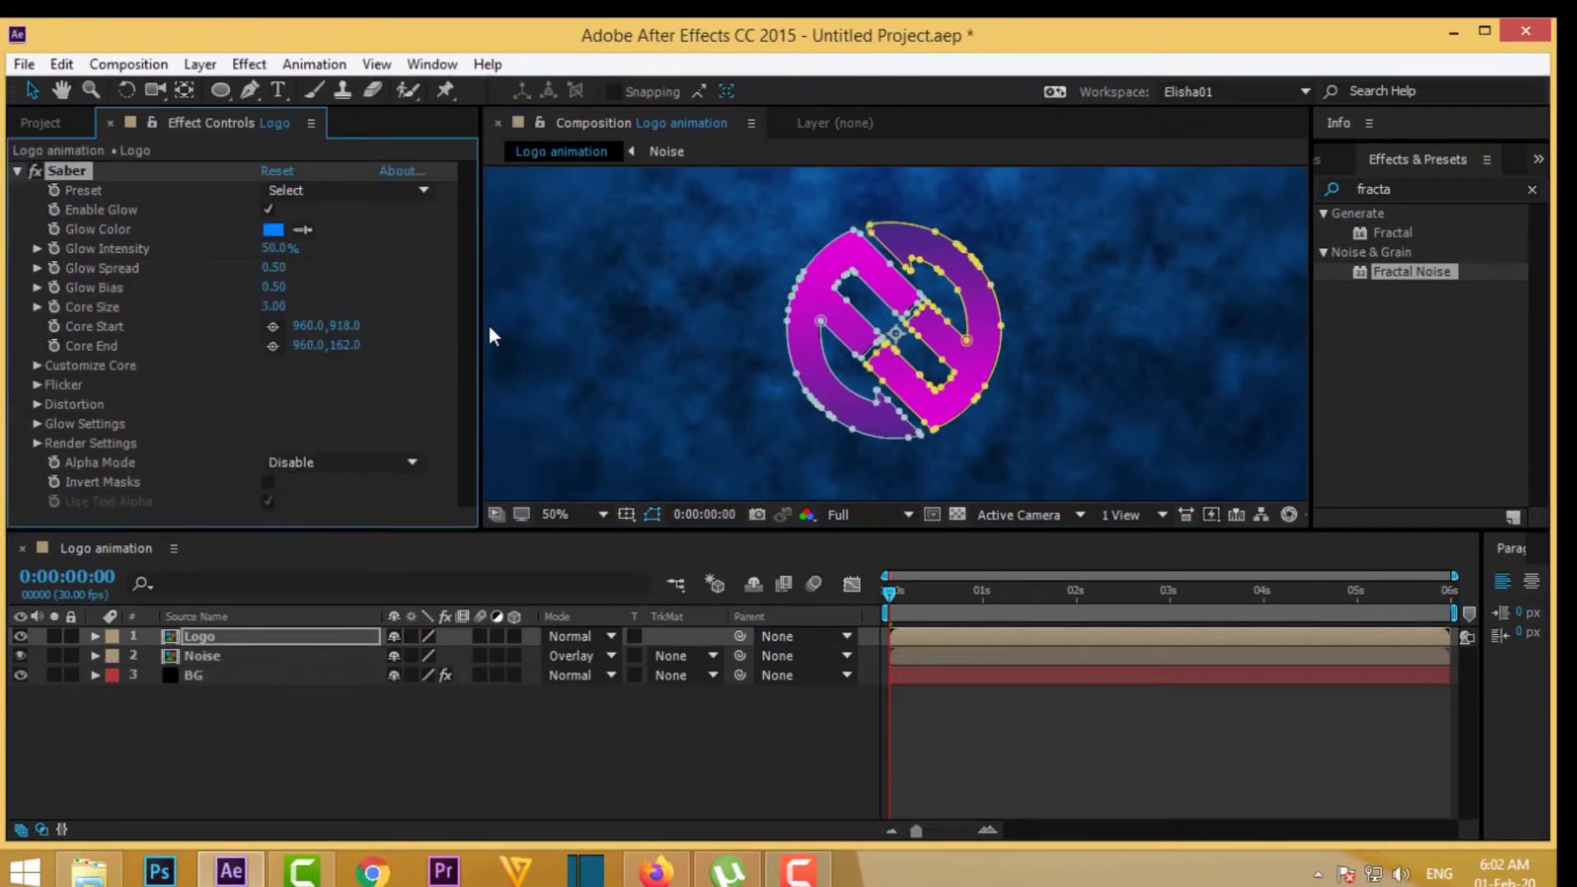
scroll(794, 233, down, 2)
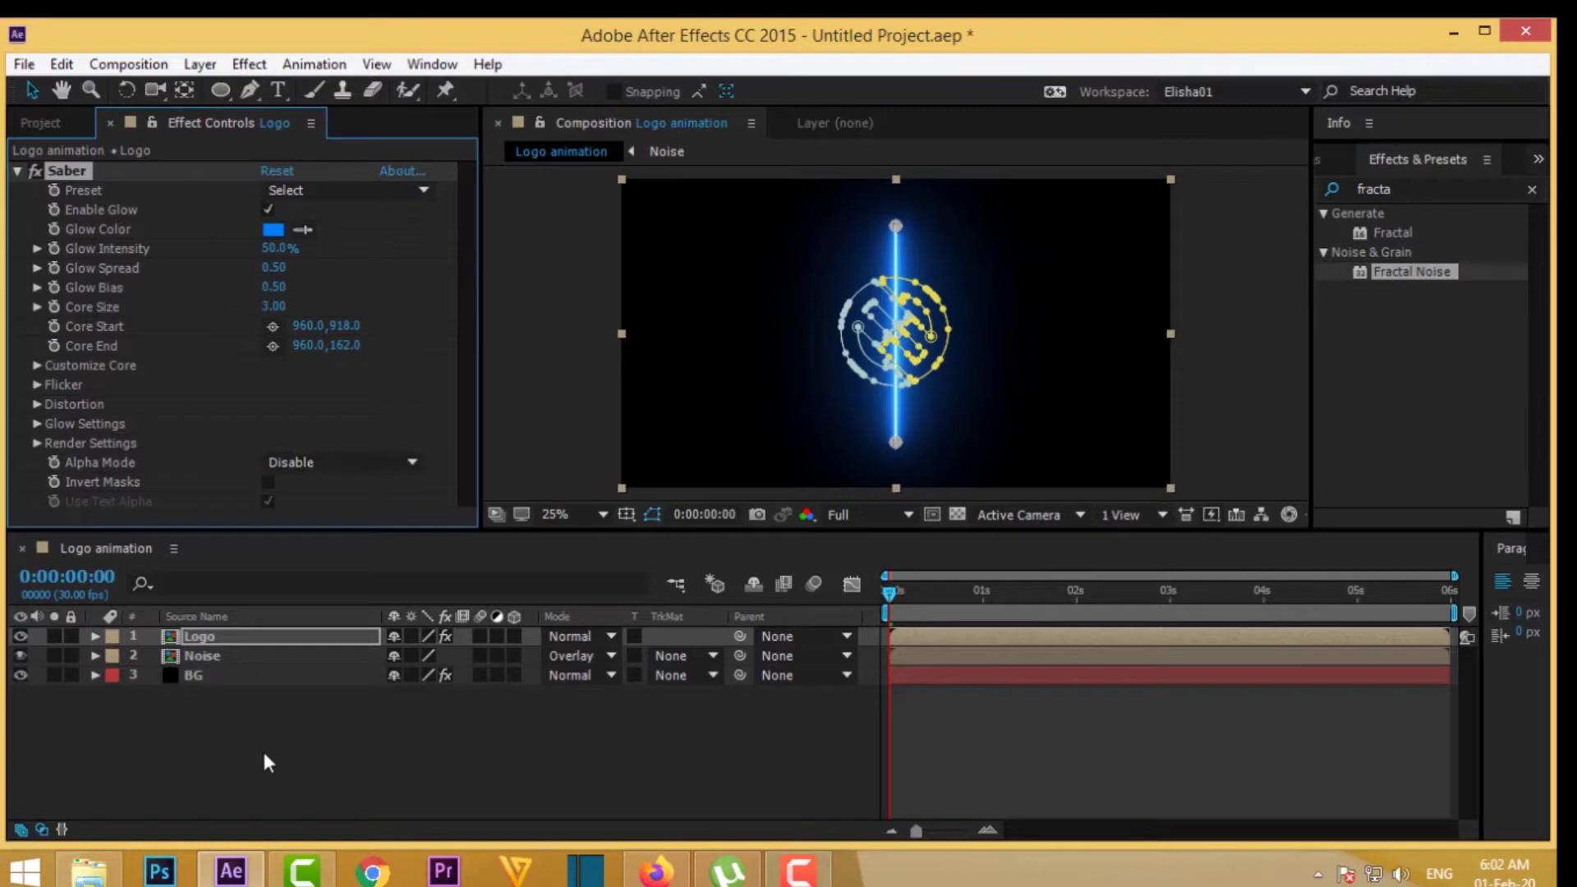
- Change the Logo layer's blending mode from Normal to Add
click(195, 656)
click(200, 675)
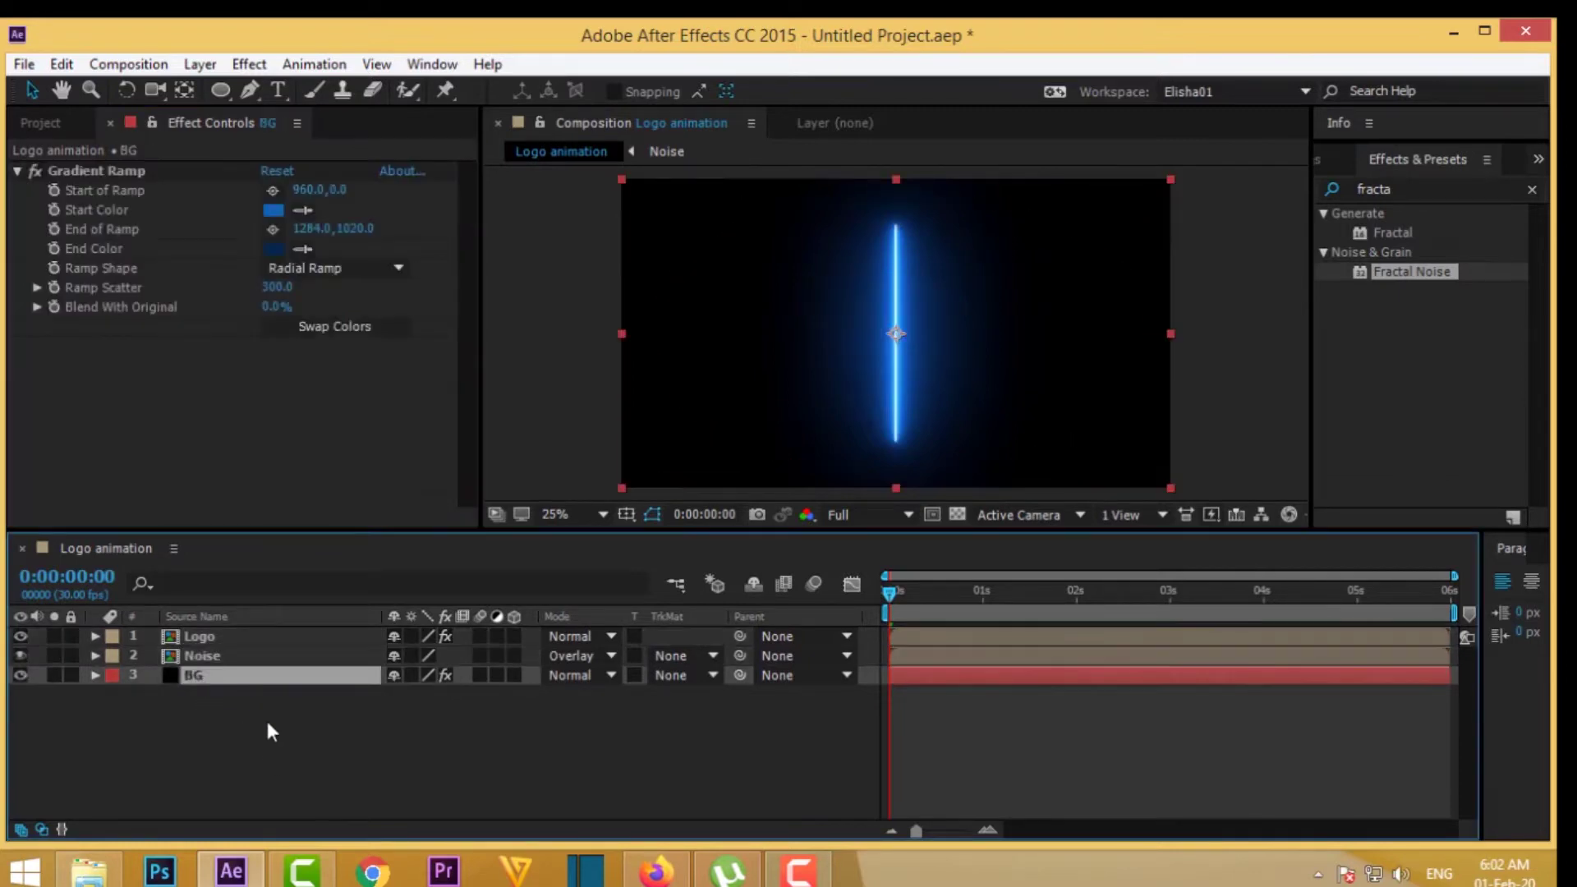
click(201, 657)
click(206, 675)
click(205, 638)
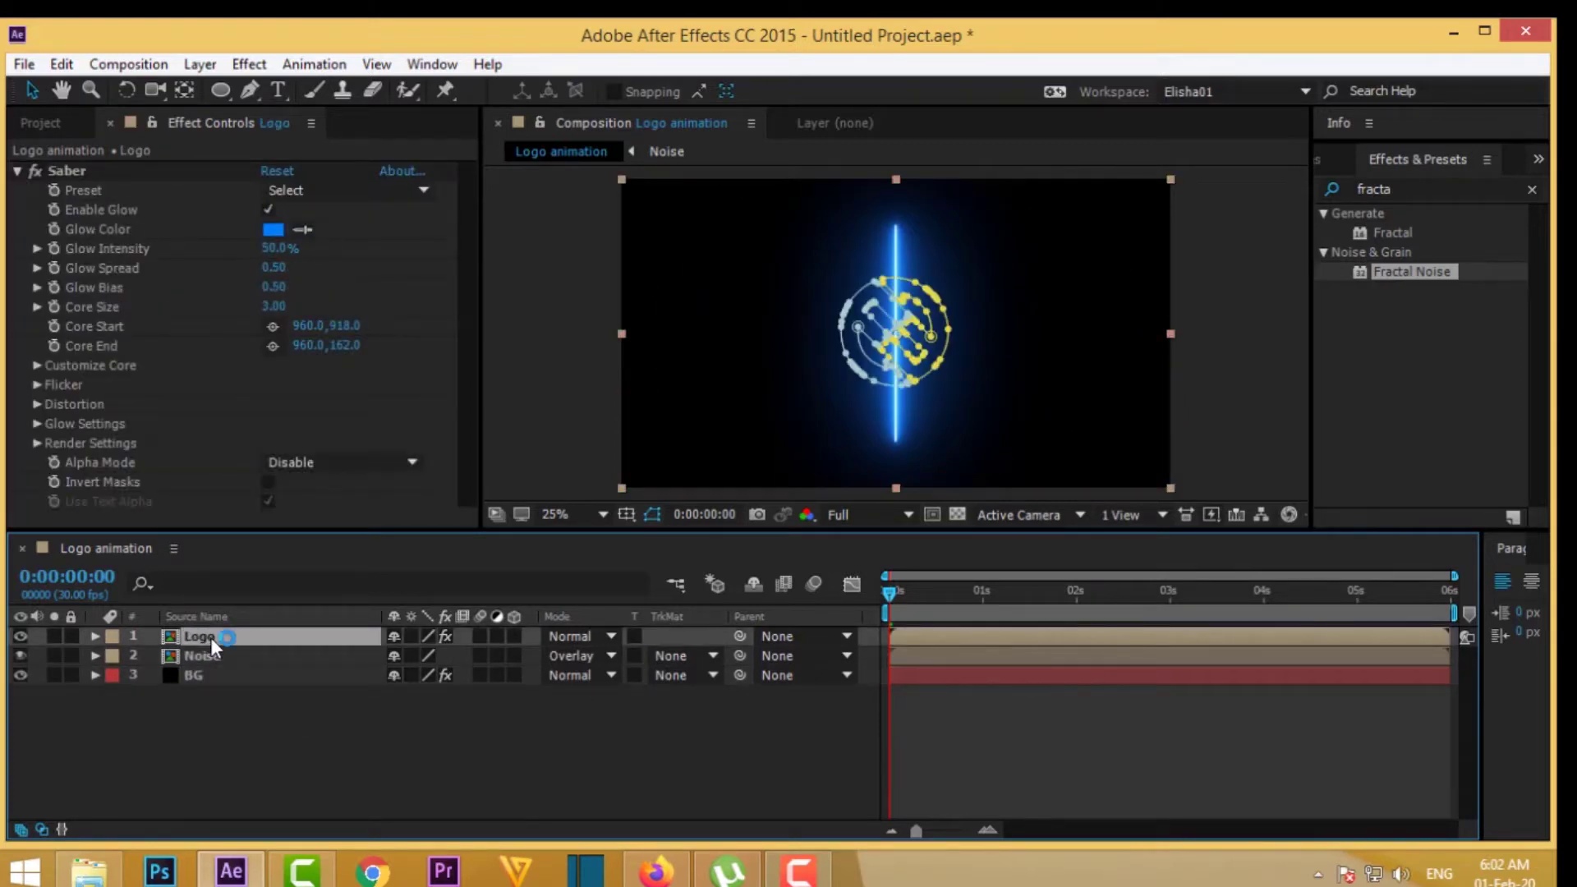
click(579, 636)
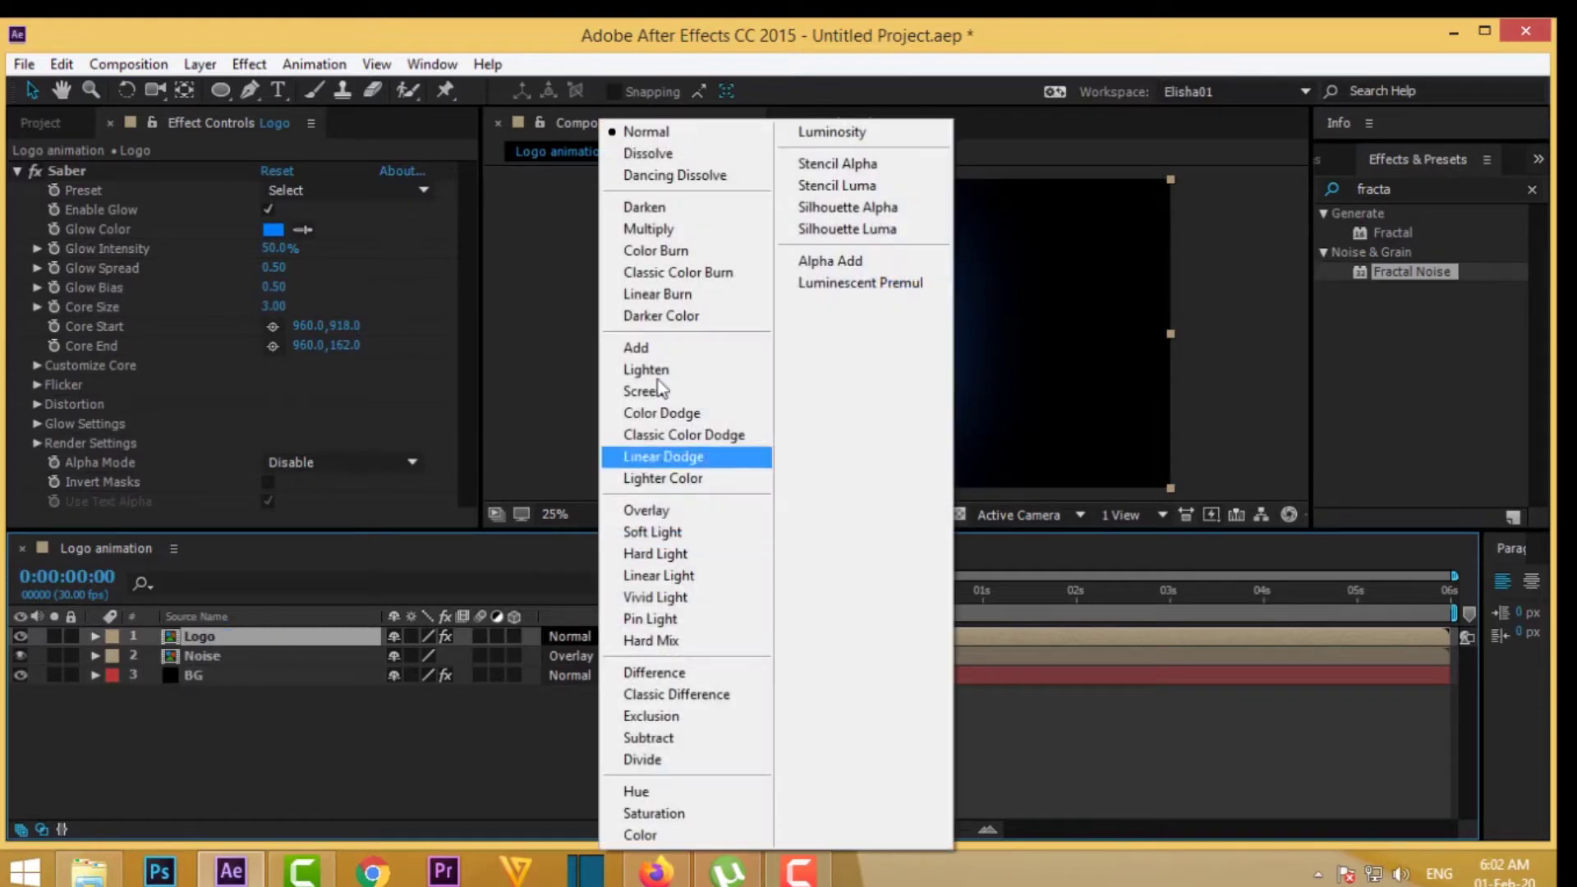
click(649, 352)
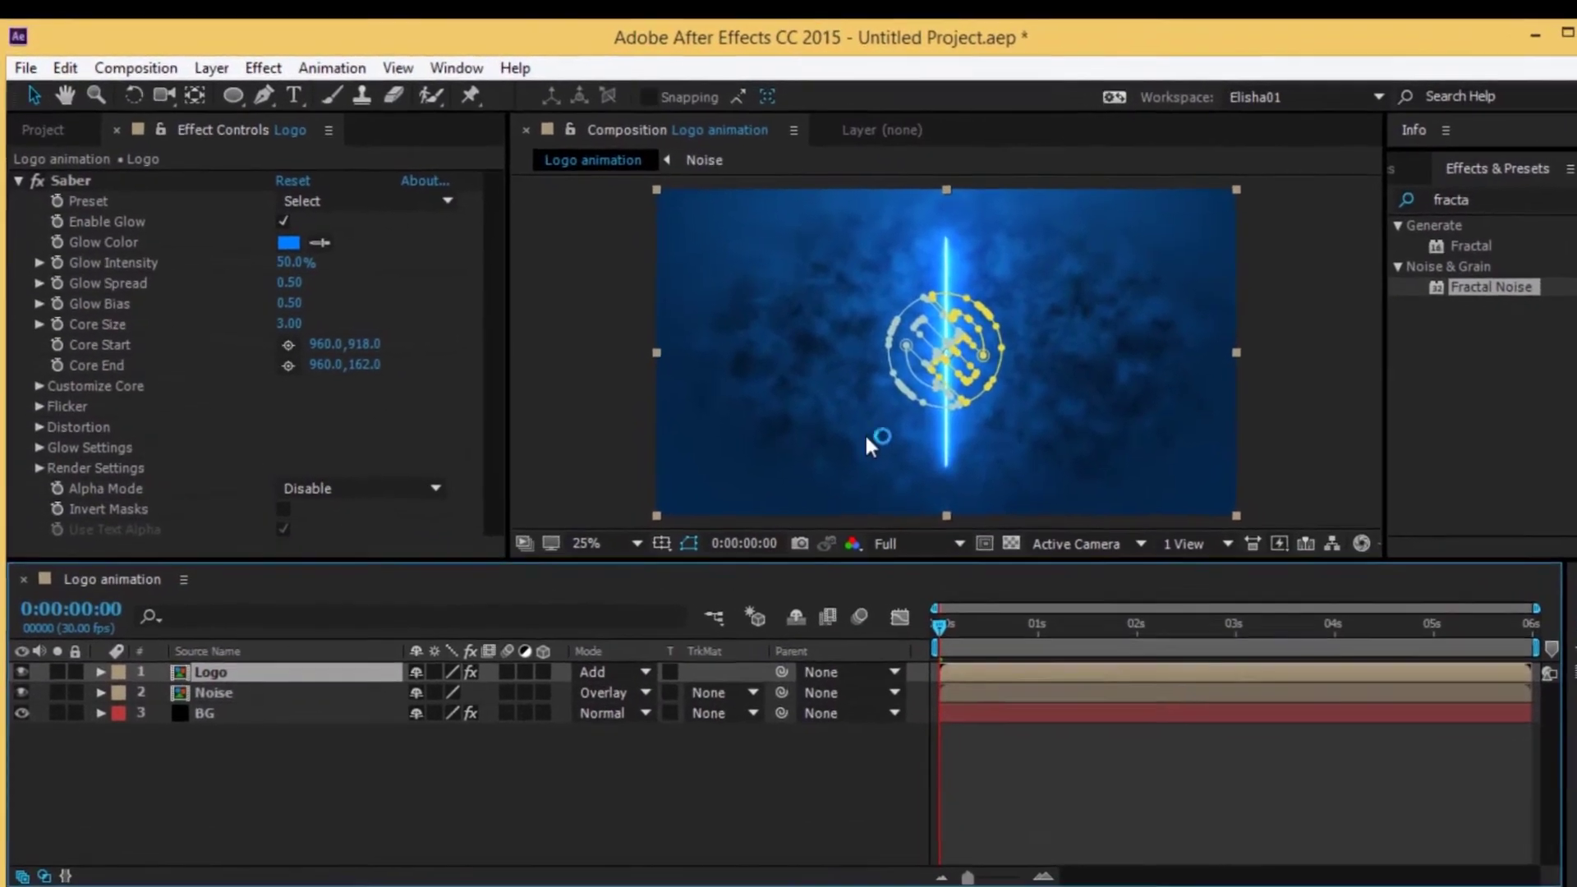
scroll(864, 433, up, 2)
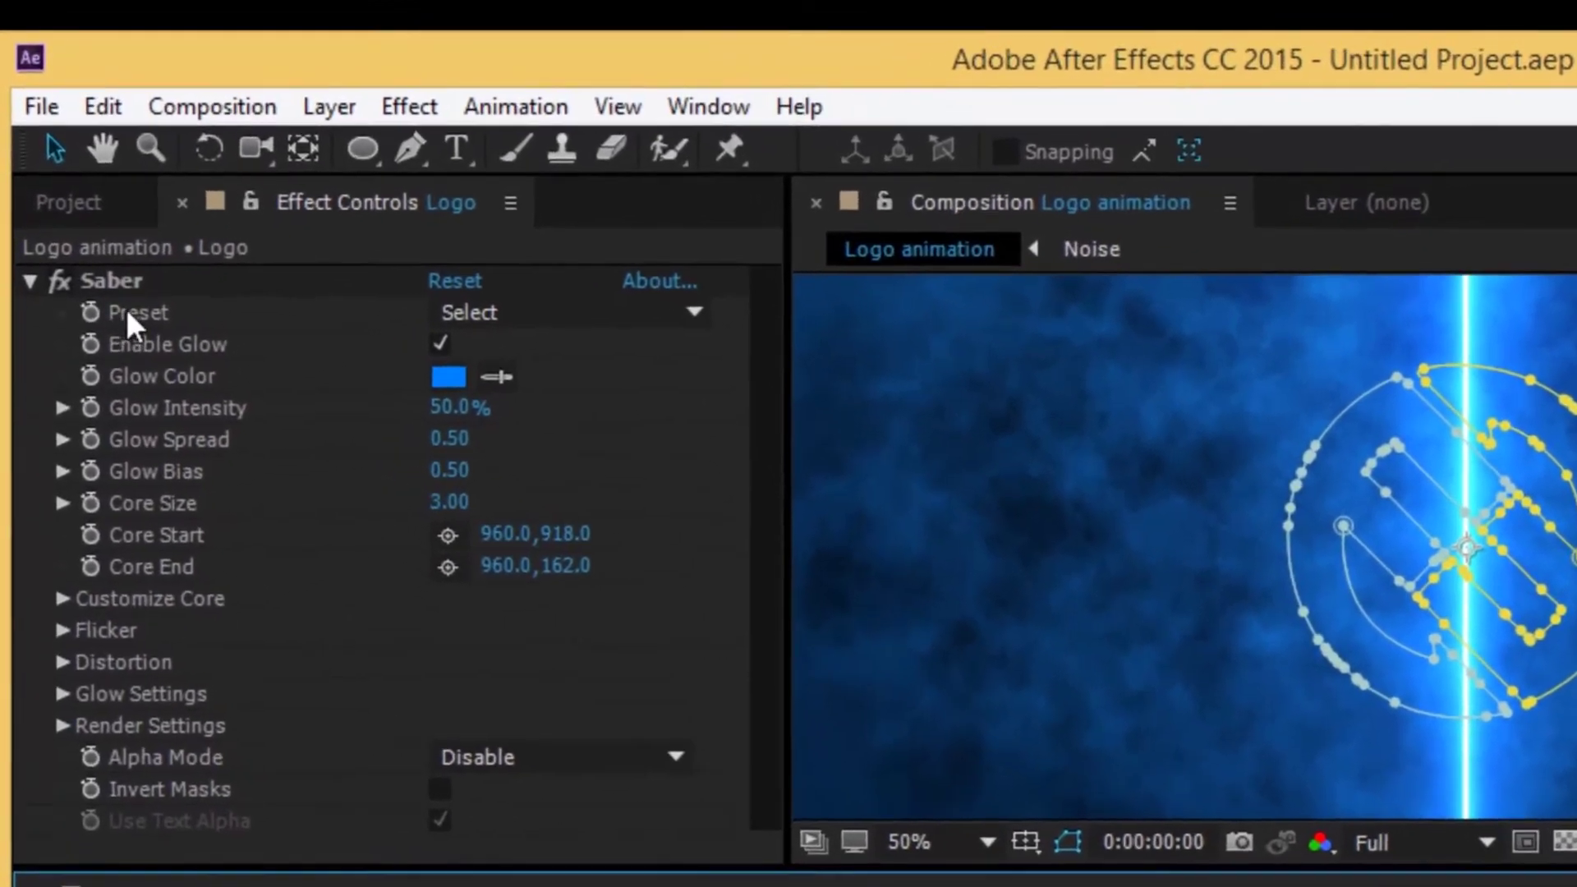
- Choose Saber's Electric preset, then set Glow Intensity to 60% and Glow Spread to 0.06
click(131, 317)
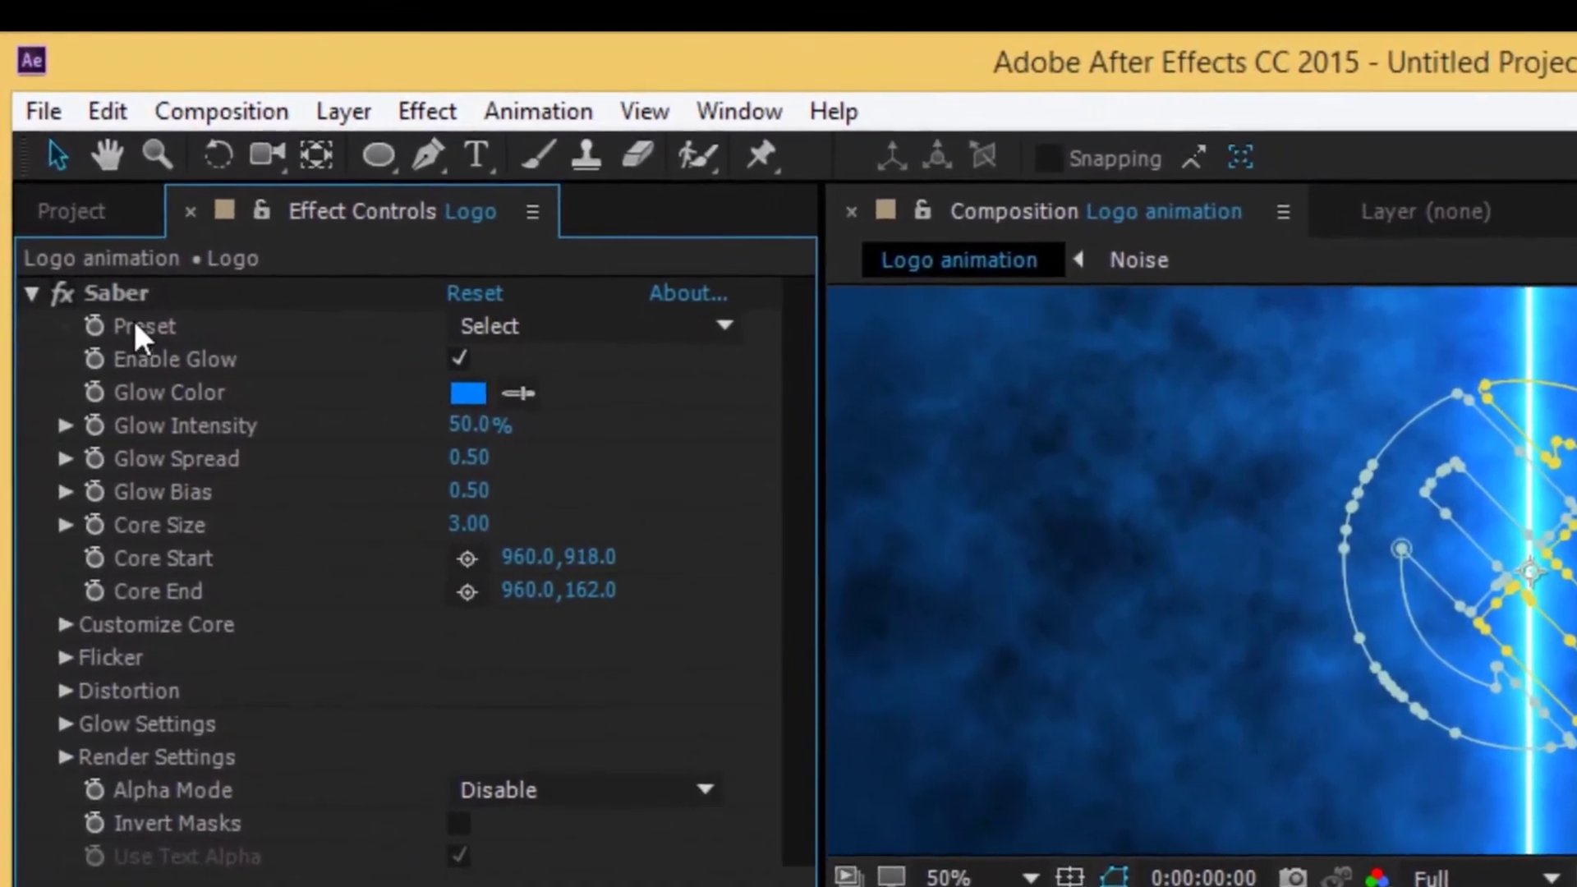
click(672, 346)
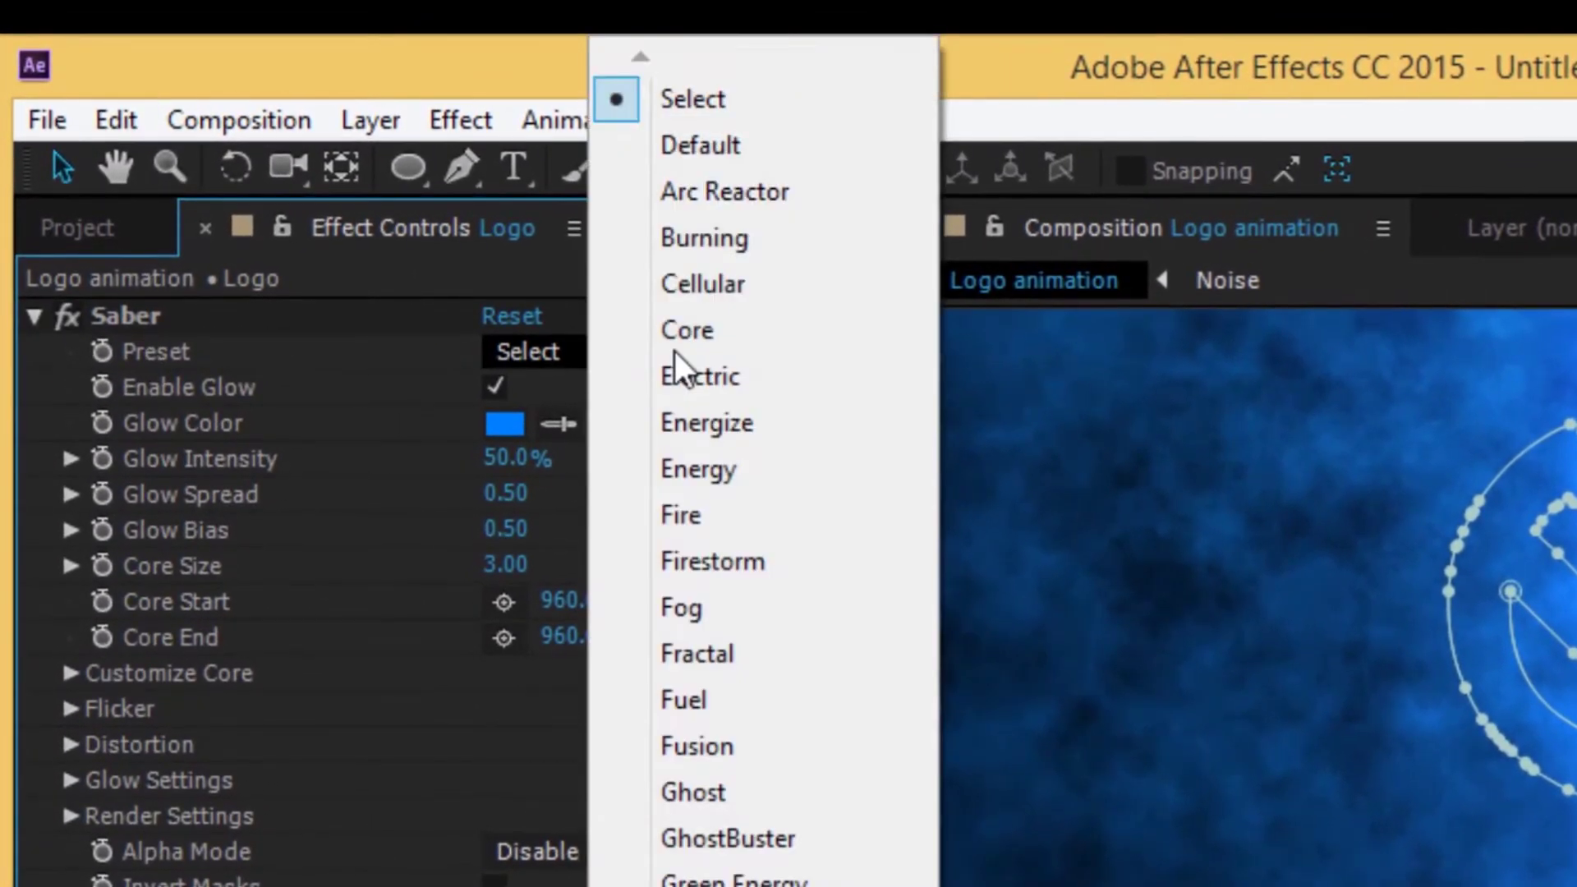
click(782, 378)
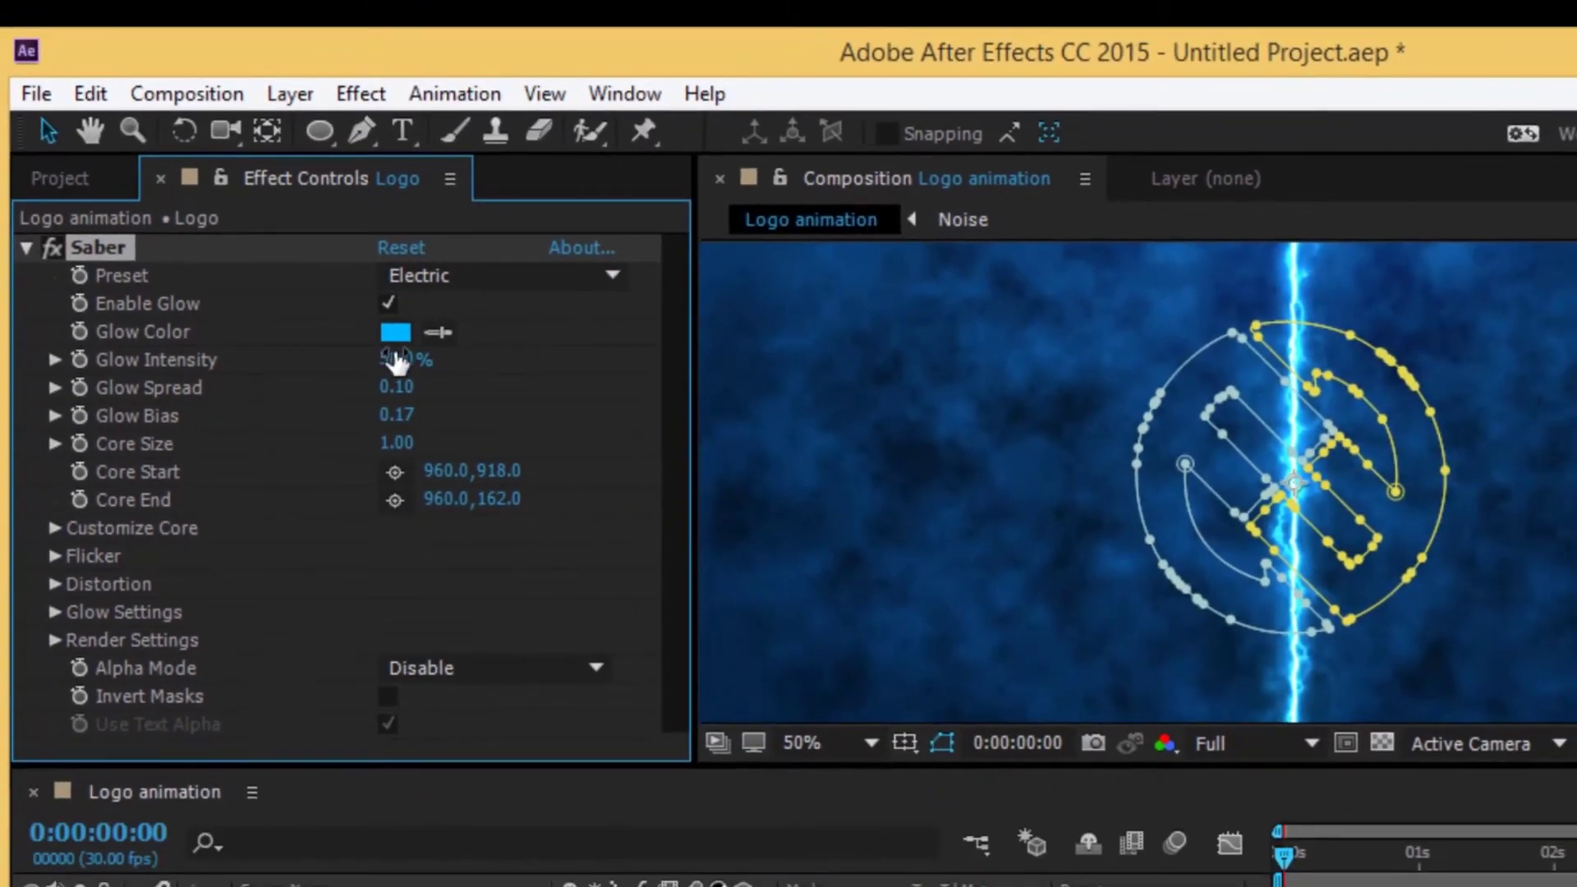
click(396, 359)
text(60)
key(Return)
click(398, 390)
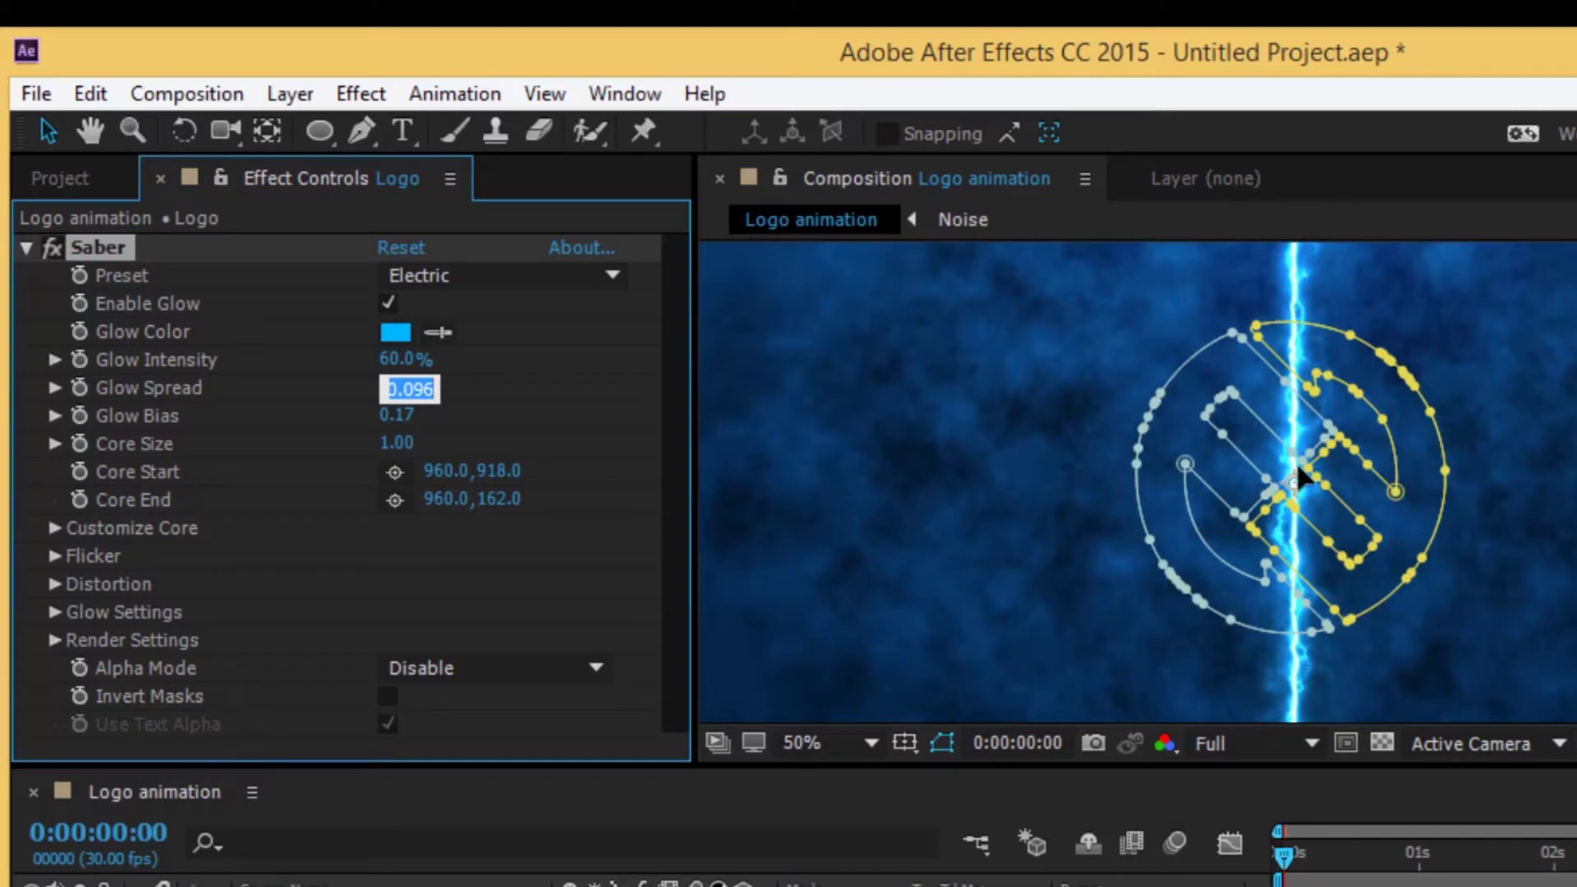
text(0)
text(.06)
key(Return)
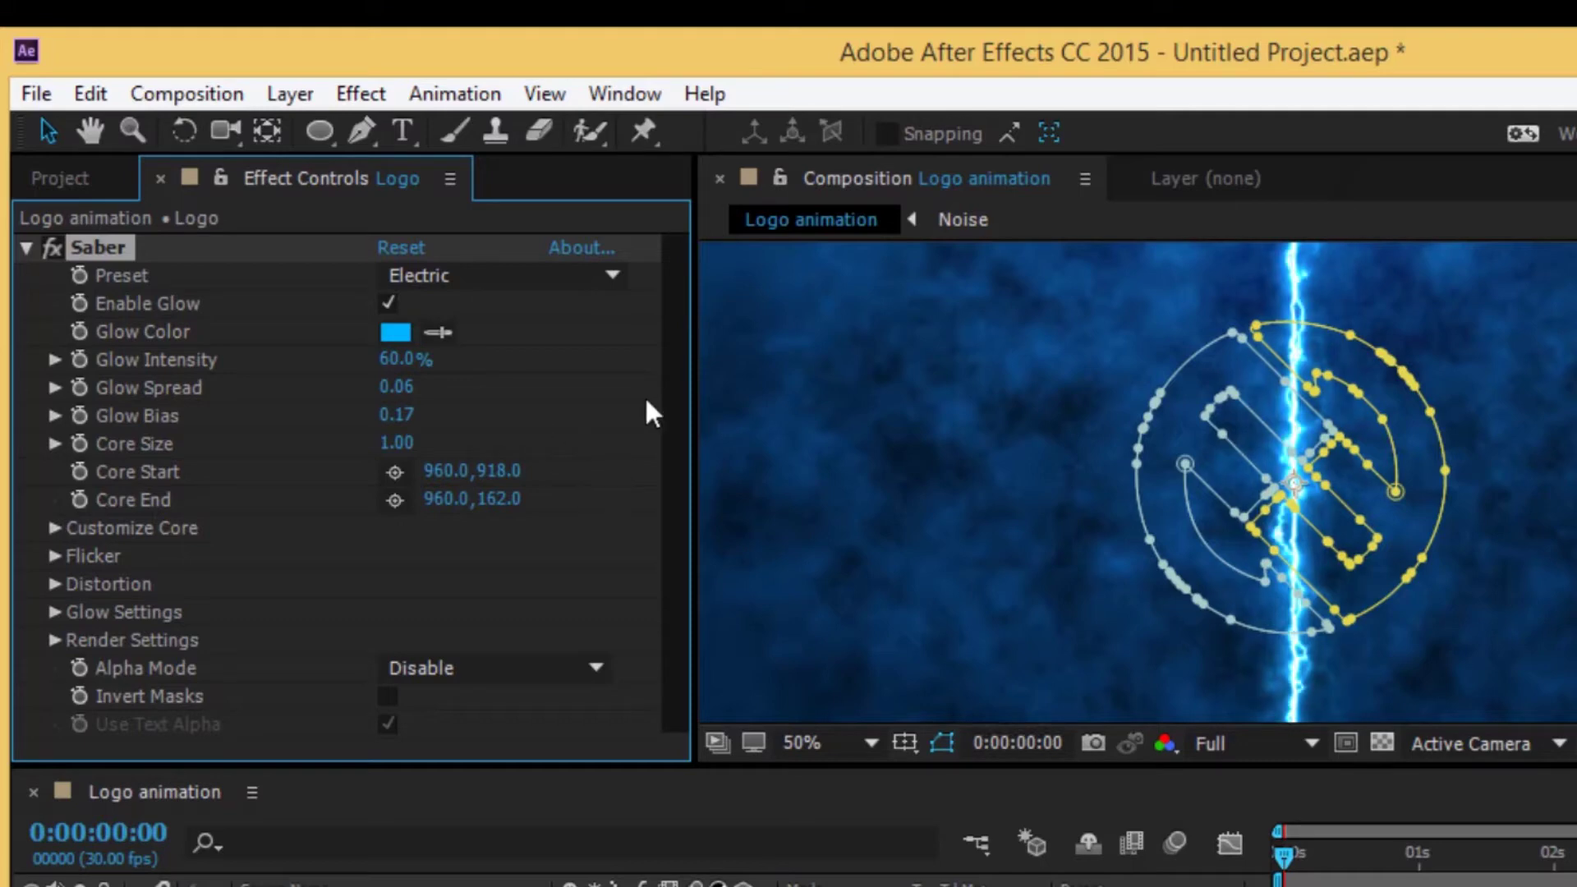
- Open Saber's Glow Distortion settings and set Distortion Amount to 10
click(53, 583)
click(53, 584)
click(53, 583)
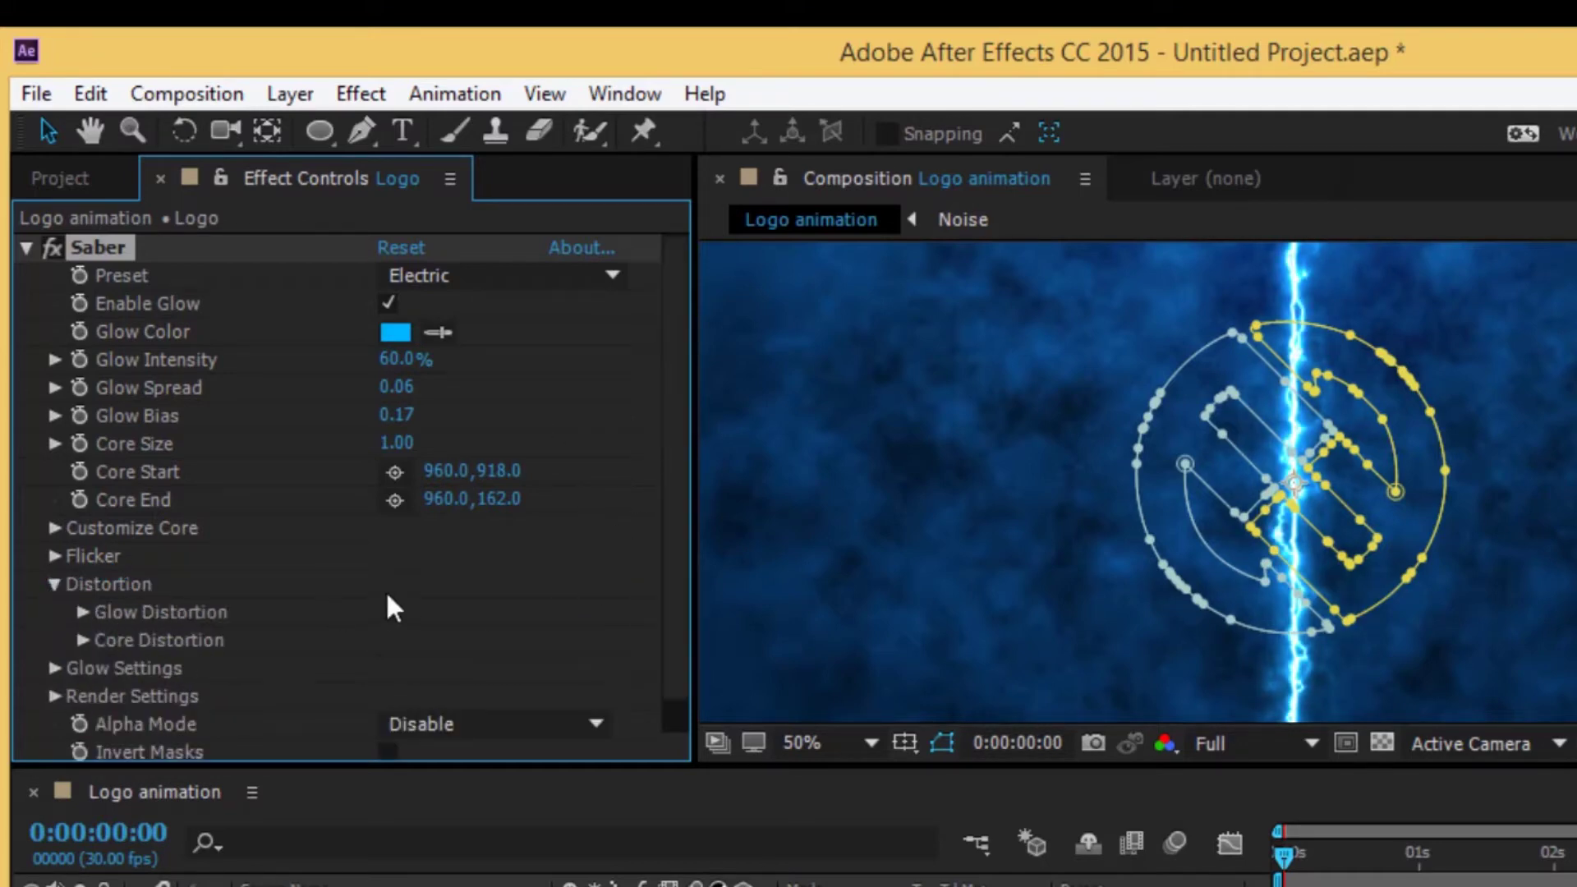
click(83, 612)
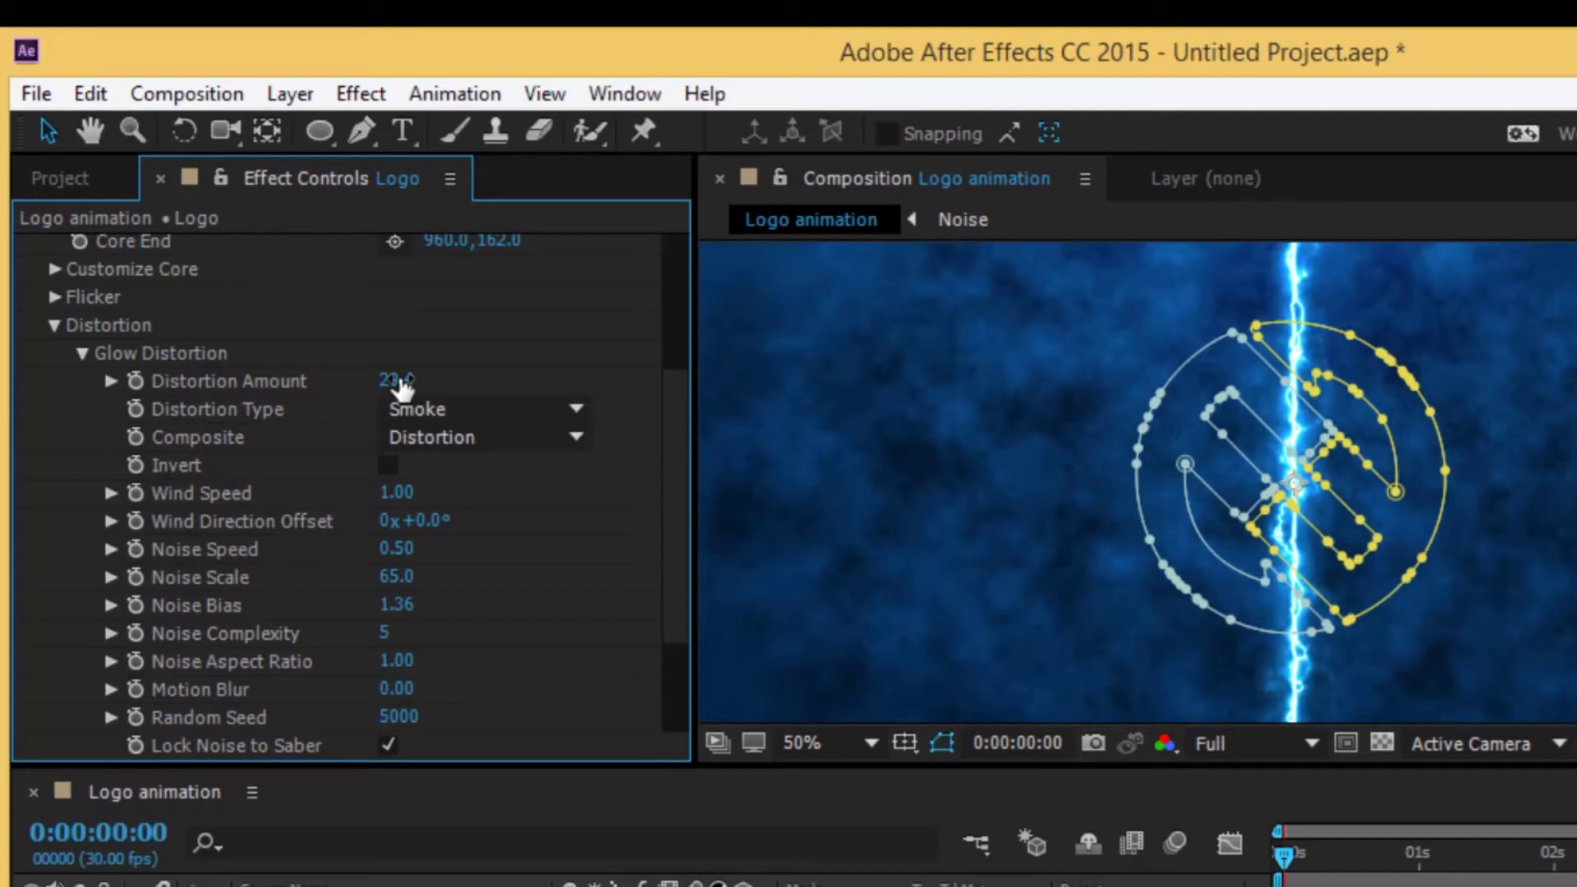
scroll(1290, 650, up, 4)
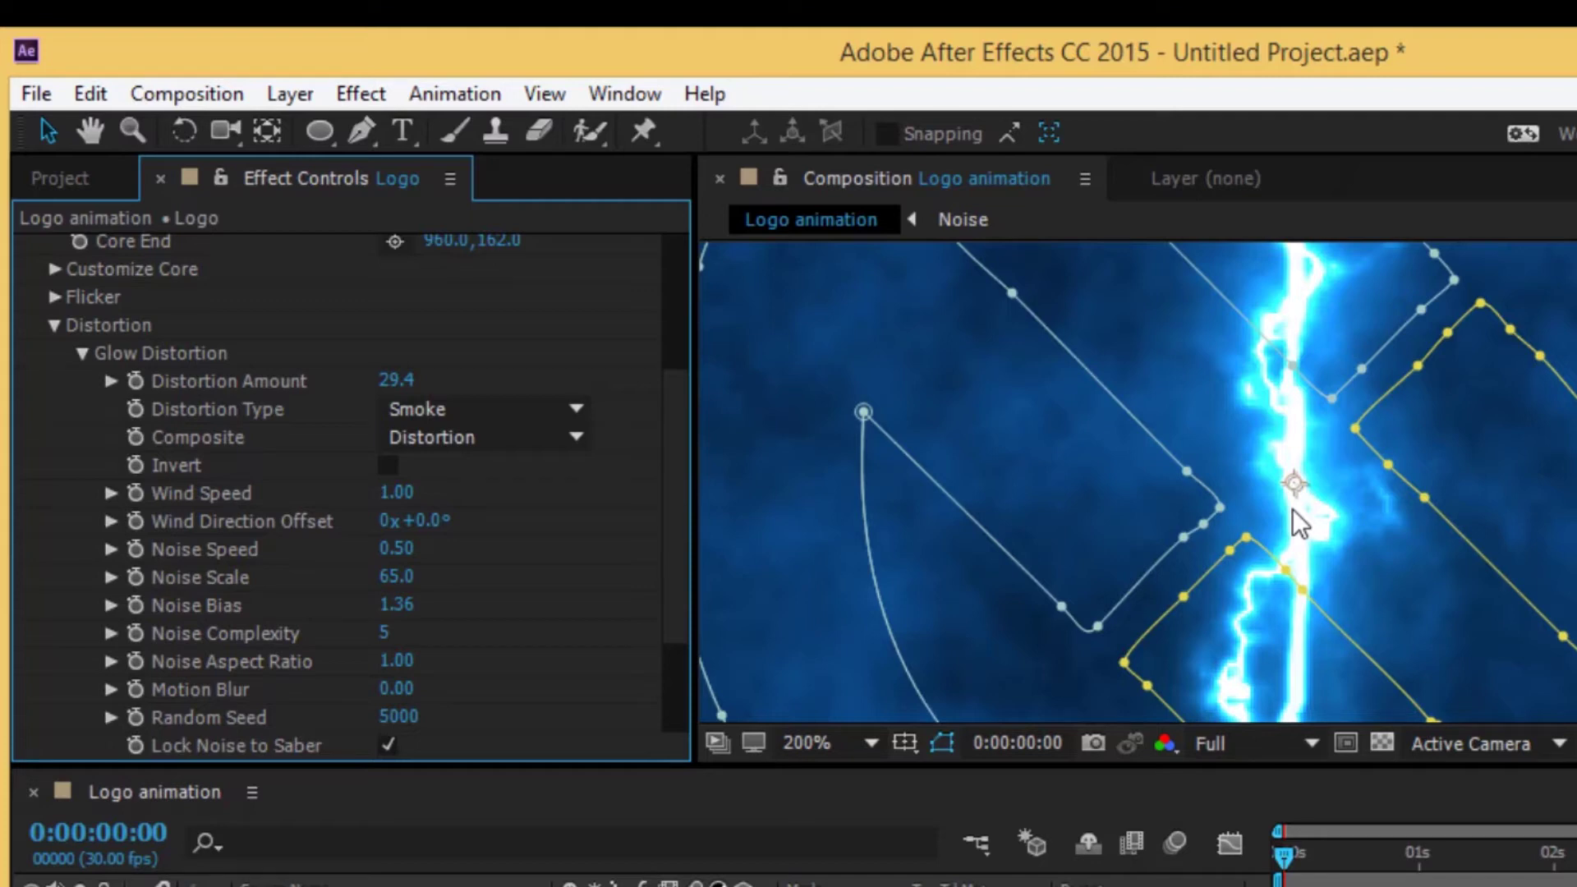
click(396, 379)
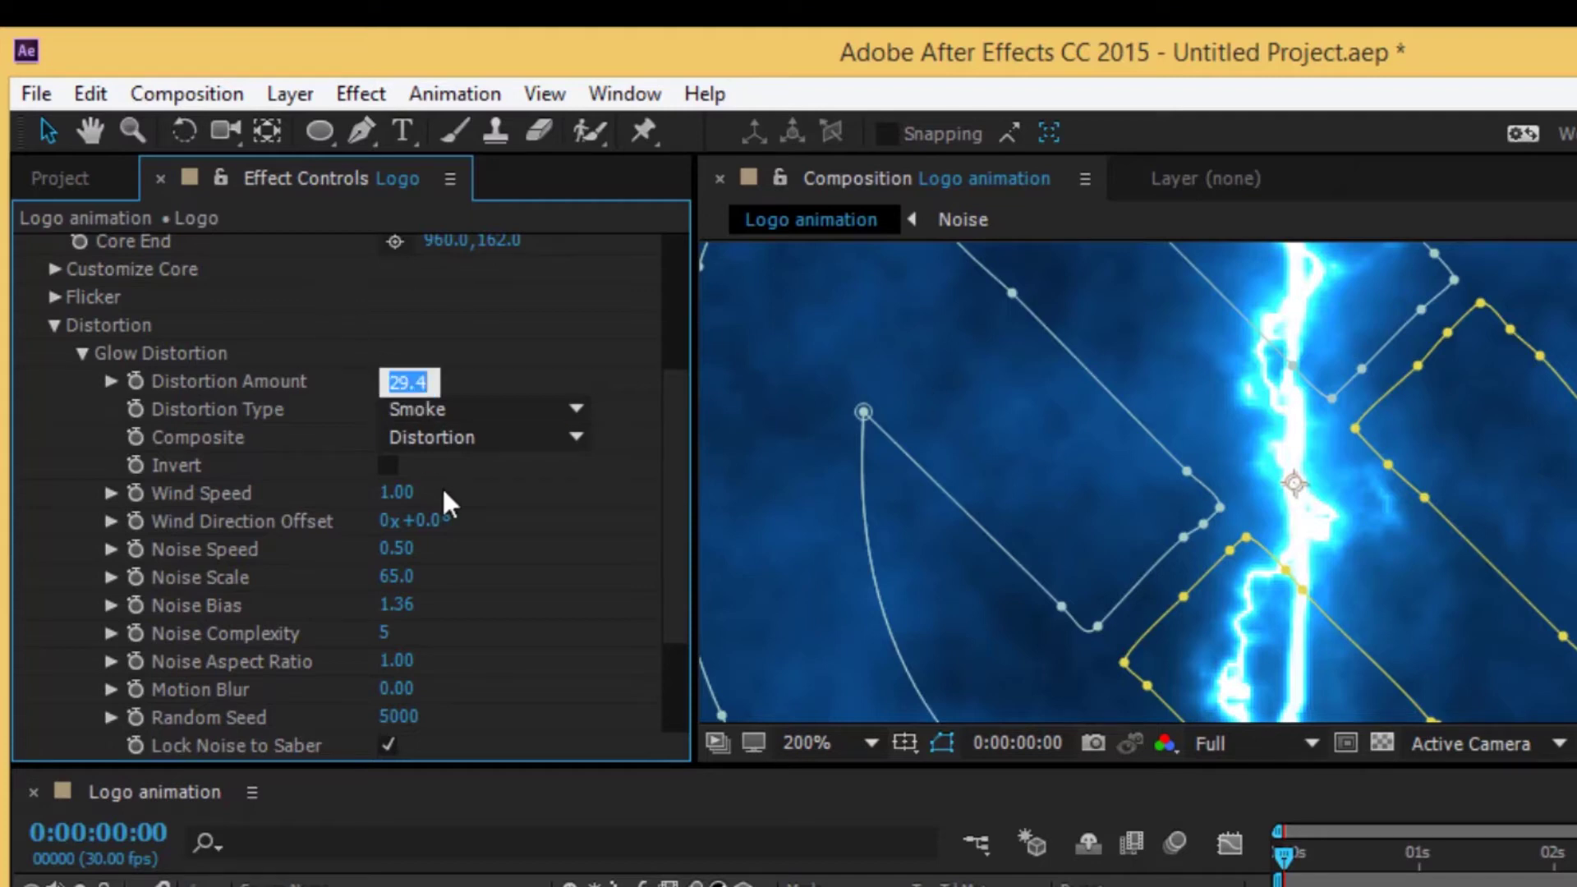
text(10)
key(Return)
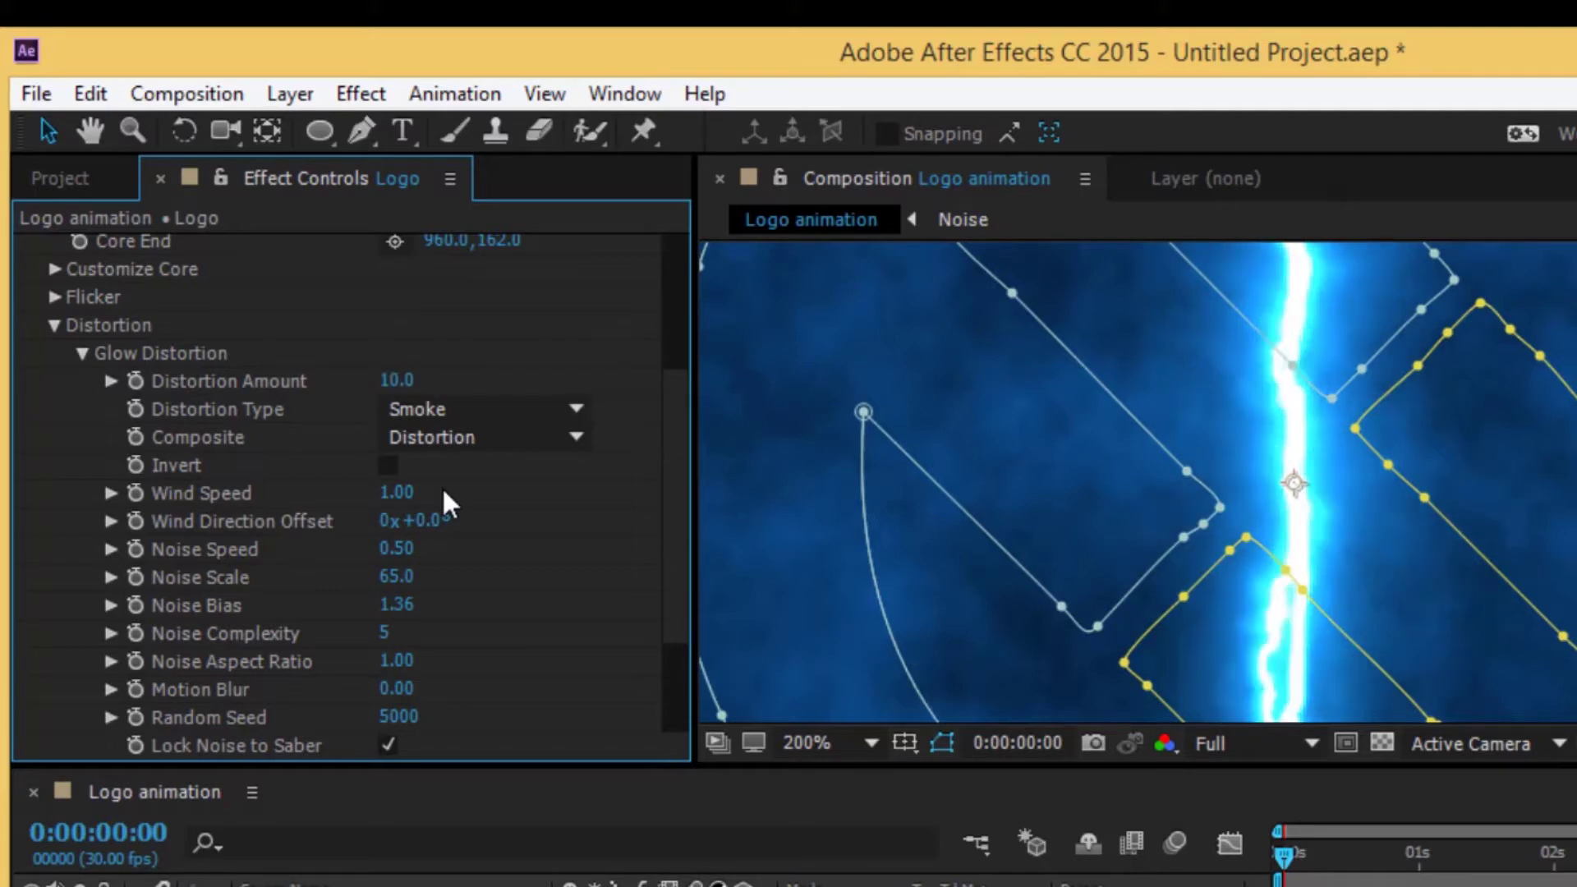
- Change the Glow Distortion type from Smoke to Energy
key(comma)
key(comma)
key(comma)
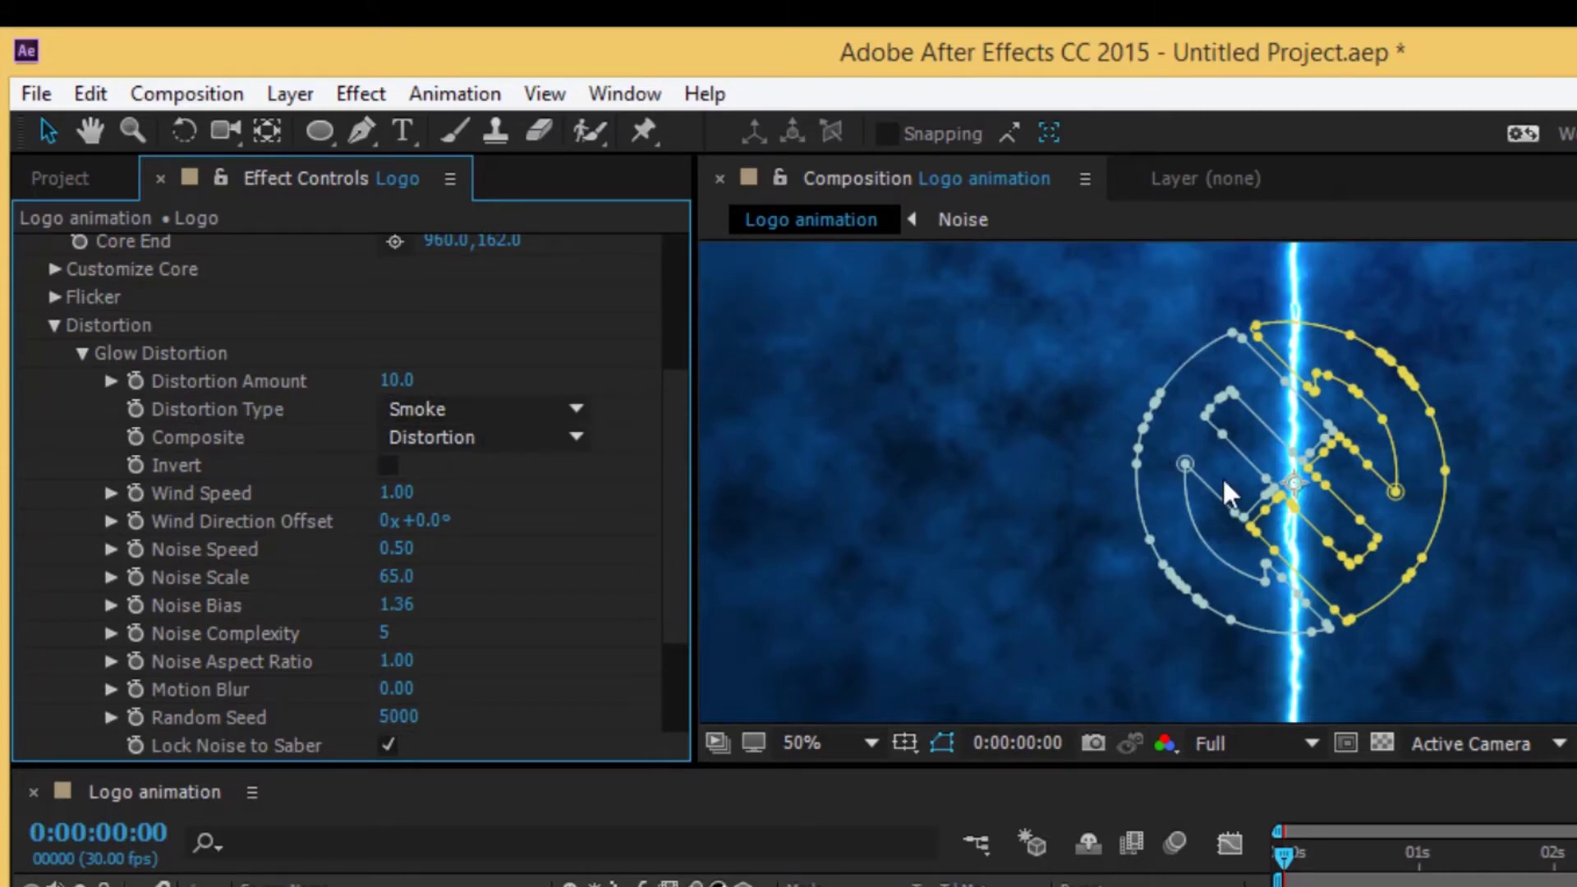
key(period)
key(period)
key(period)
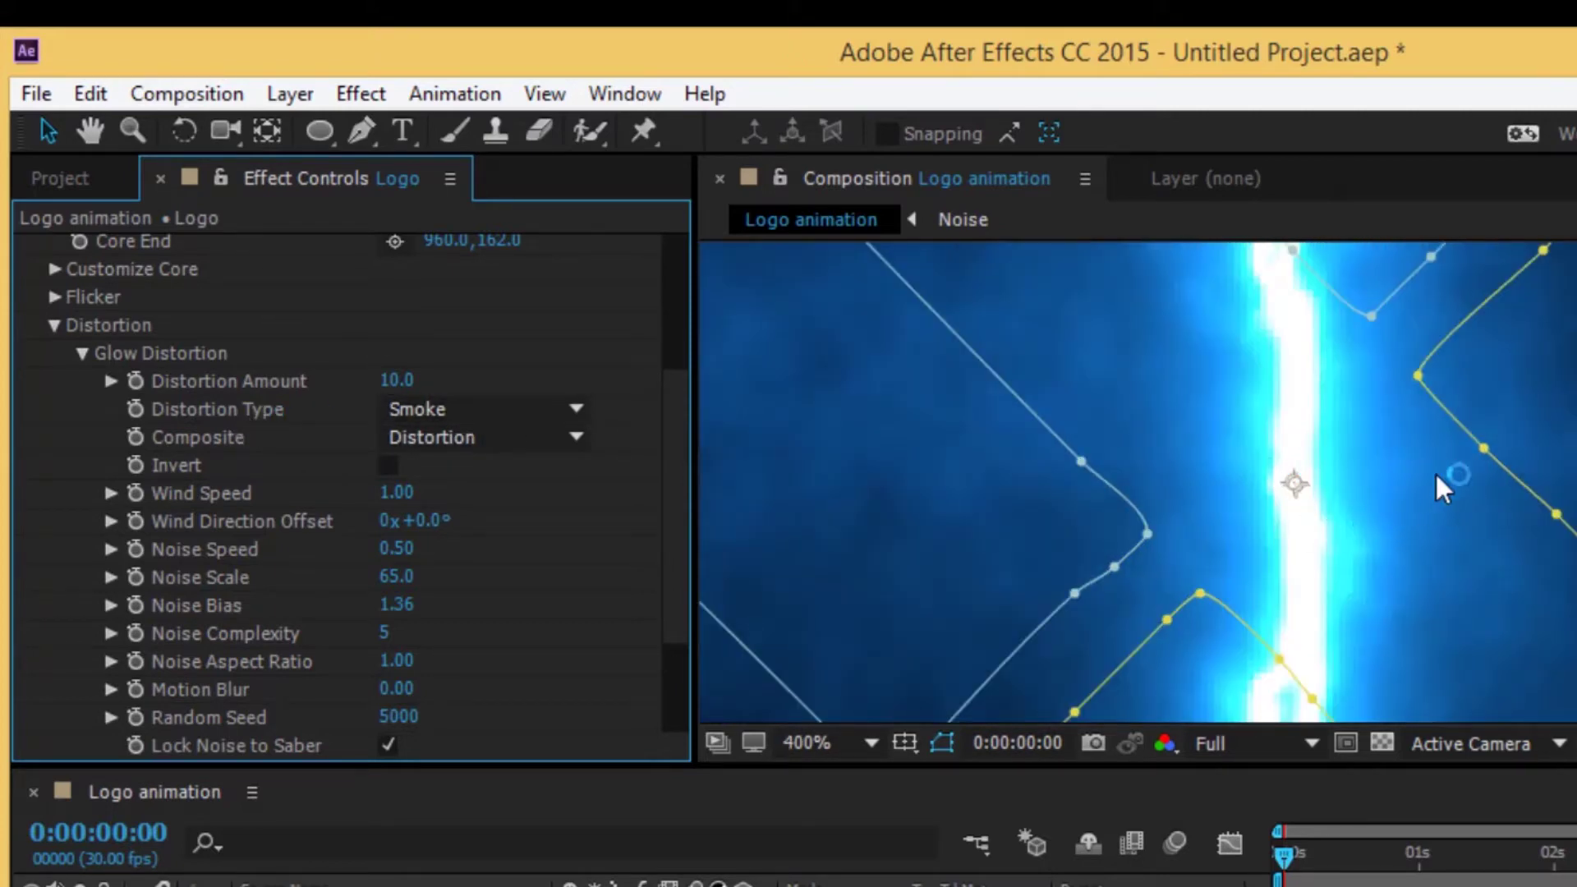
click(477, 407)
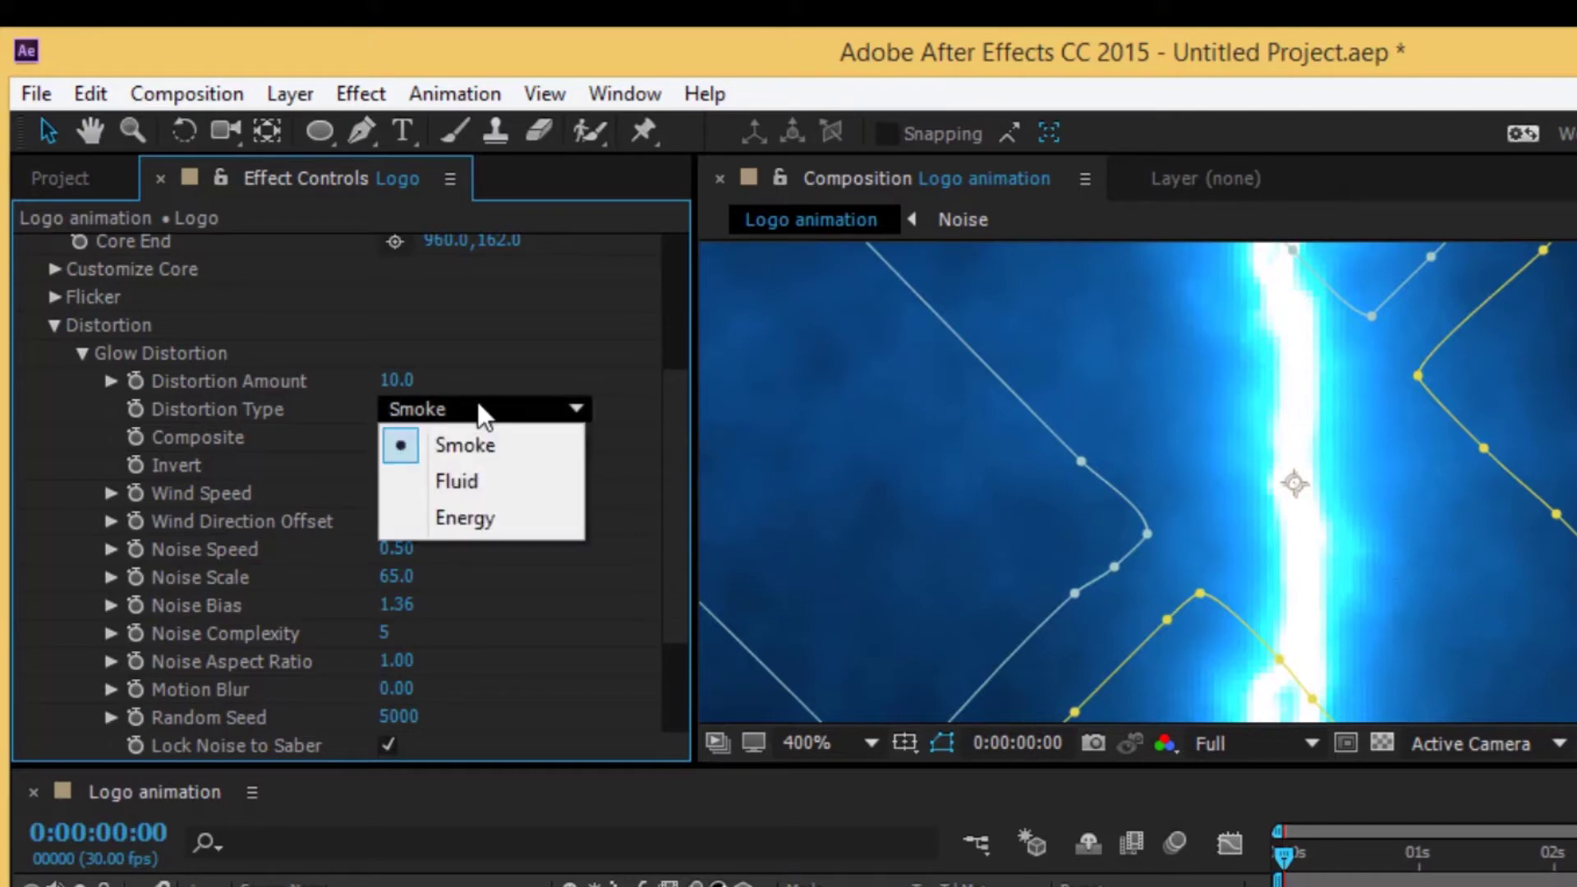
click(485, 526)
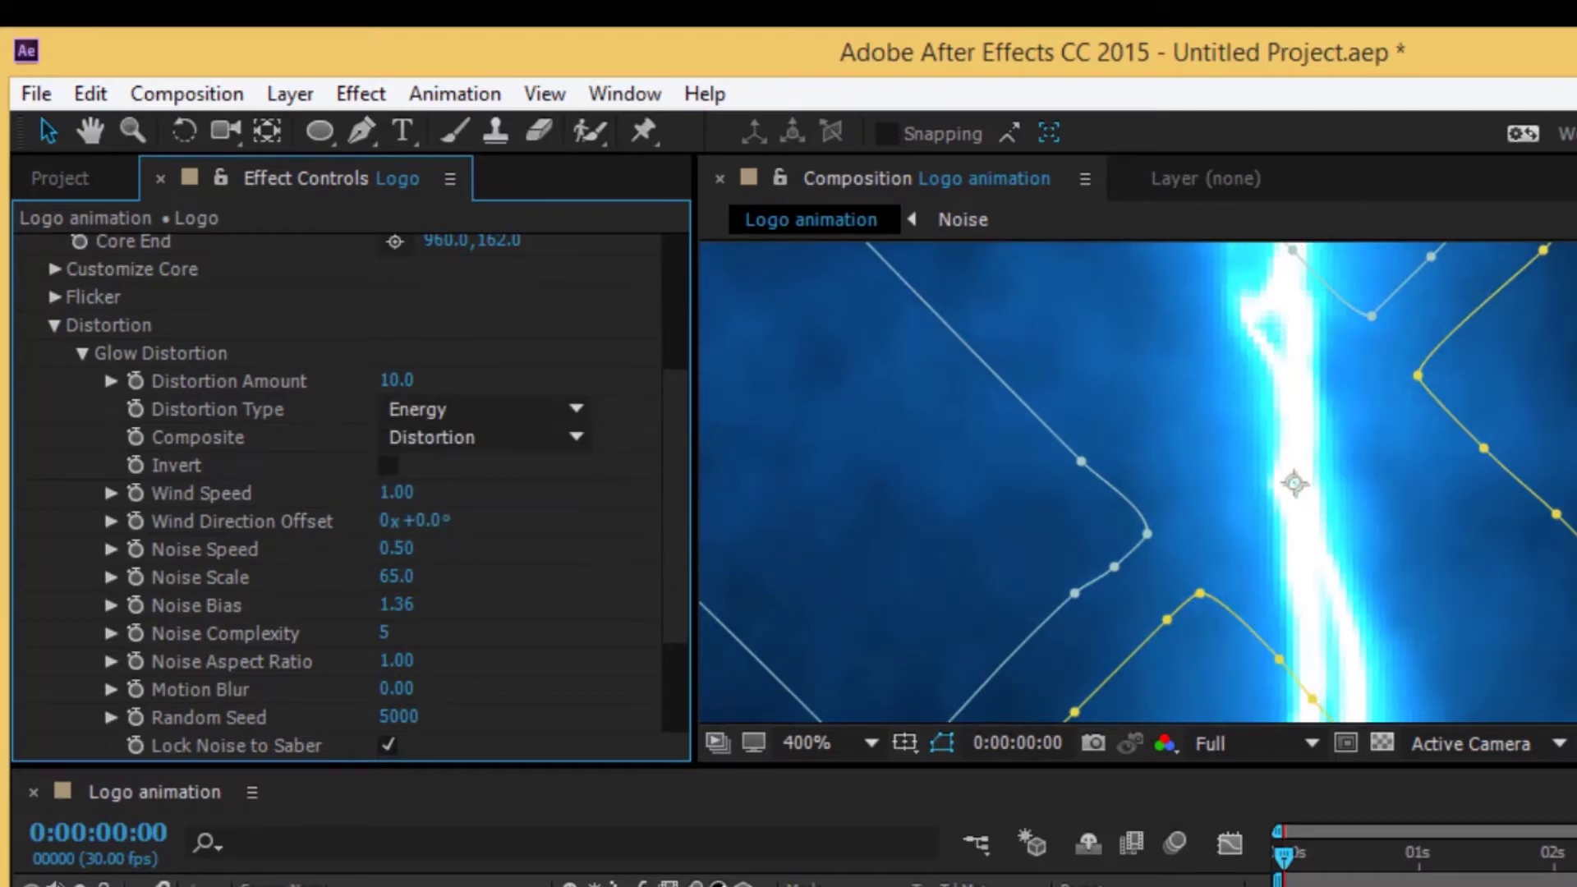
scroll(1295, 483, down, 6)
scroll(1295, 483, up, 2)
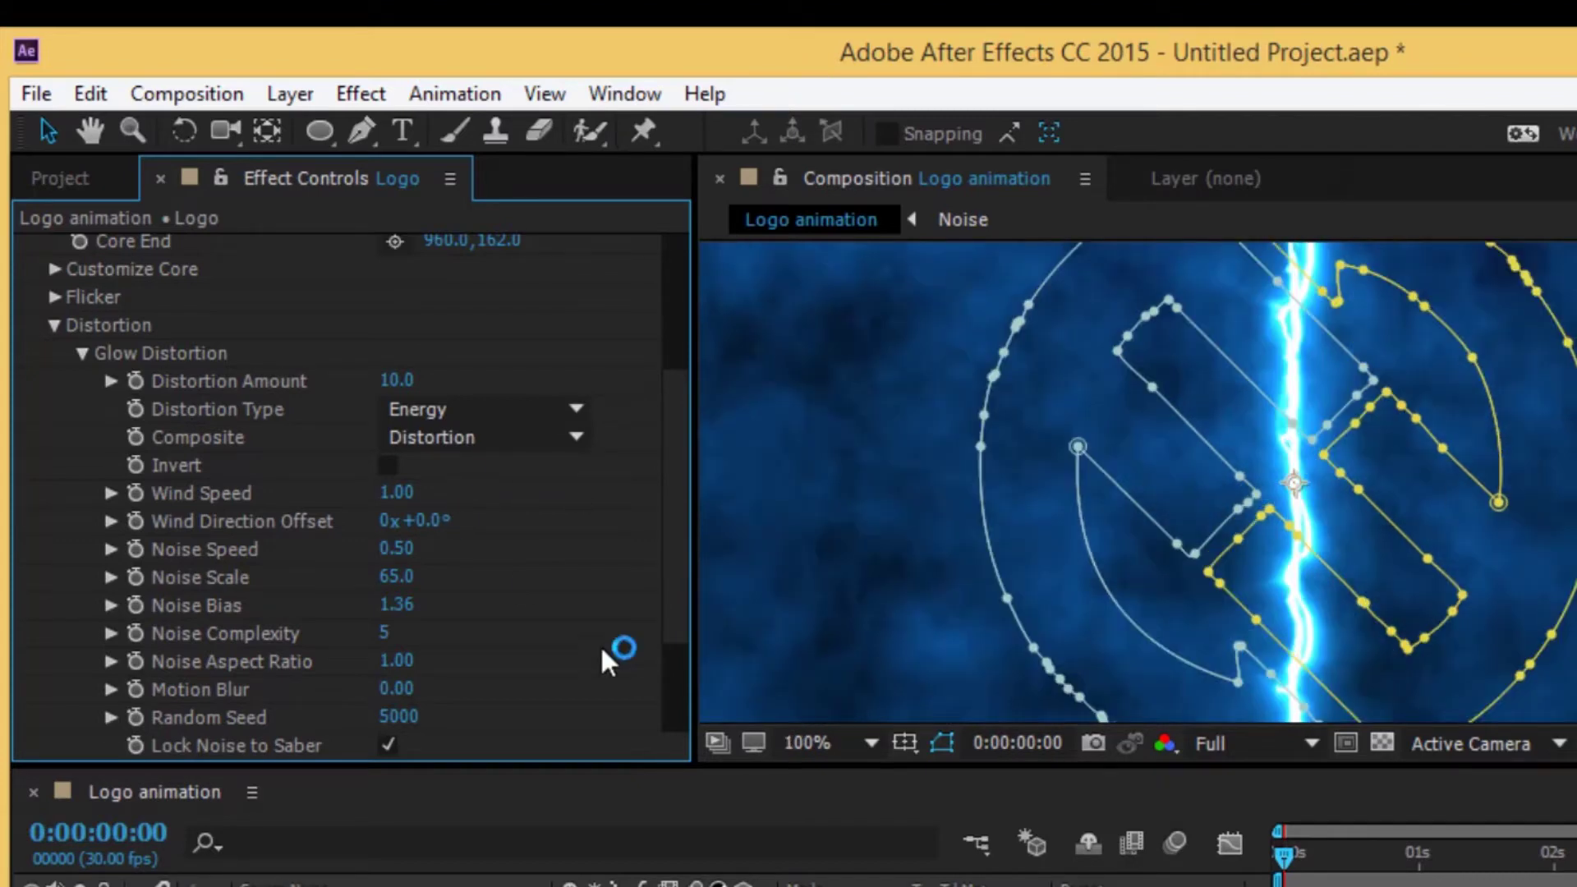
- In Saber's Render Settings, set Composite Settings to Transparent and Alpha Mode to Mask Core
scroll(562, 498, down, 3)
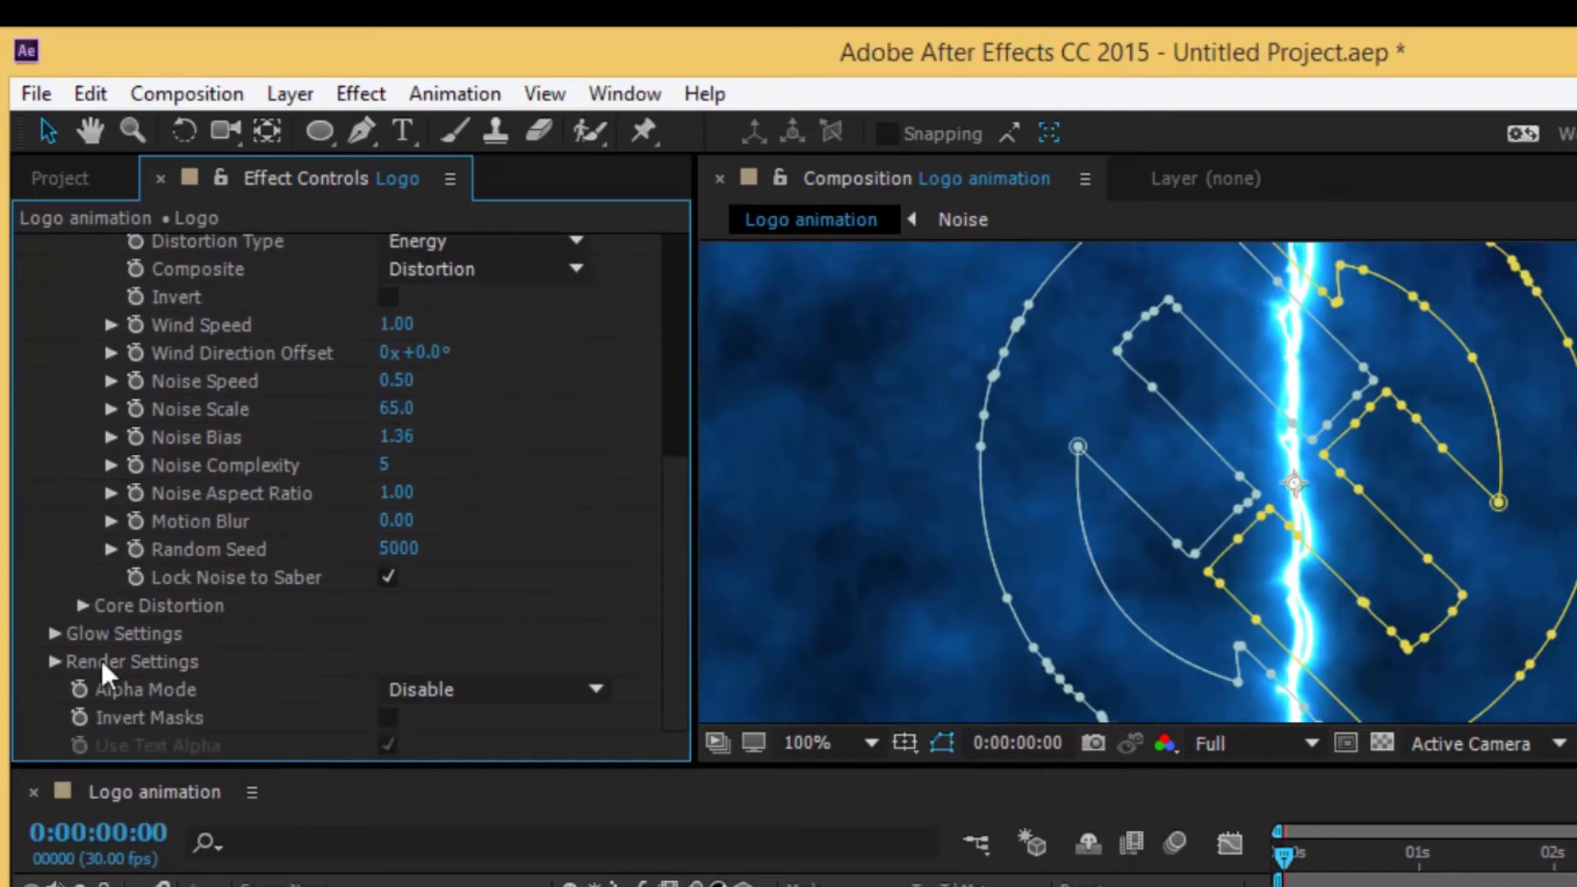
click(51, 661)
scroll(535, 669, down, 3)
scroll(641, 637, down, 2)
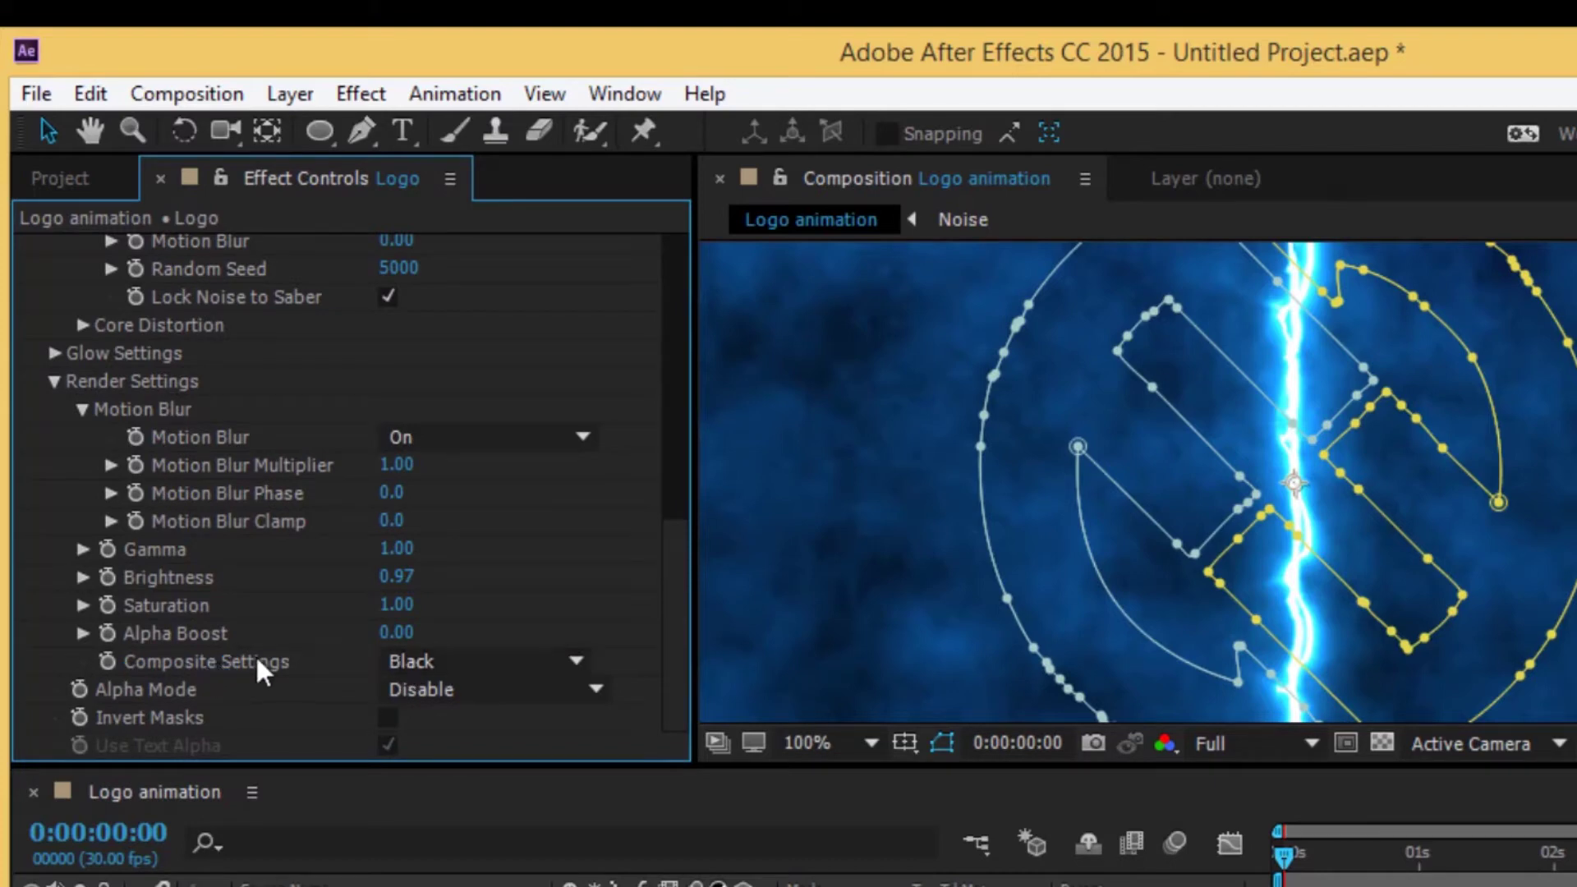
click(433, 661)
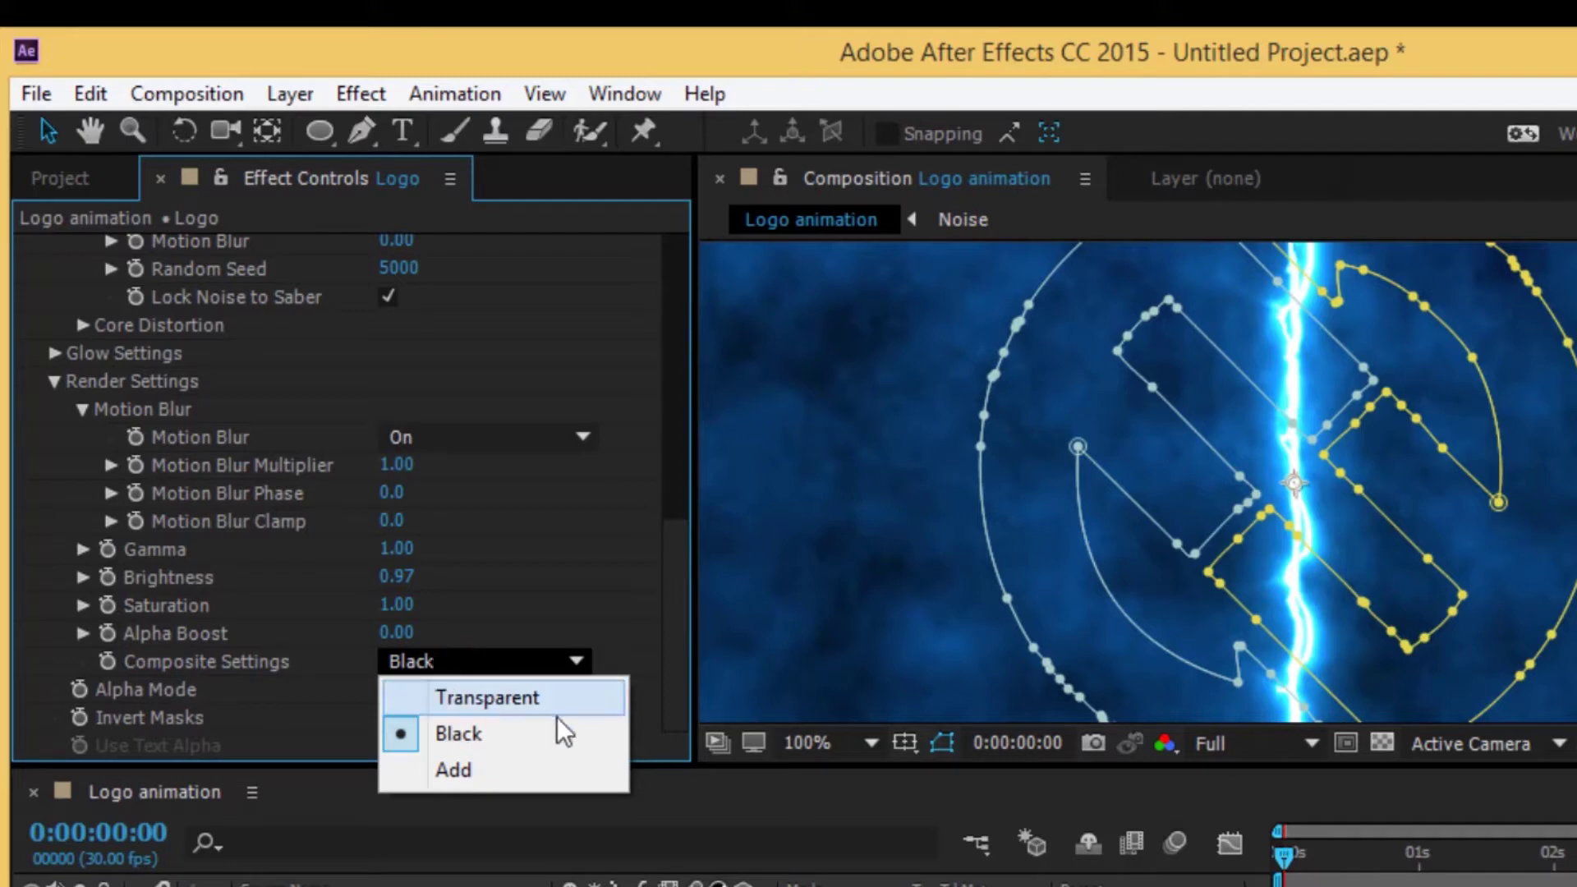
click(503, 698)
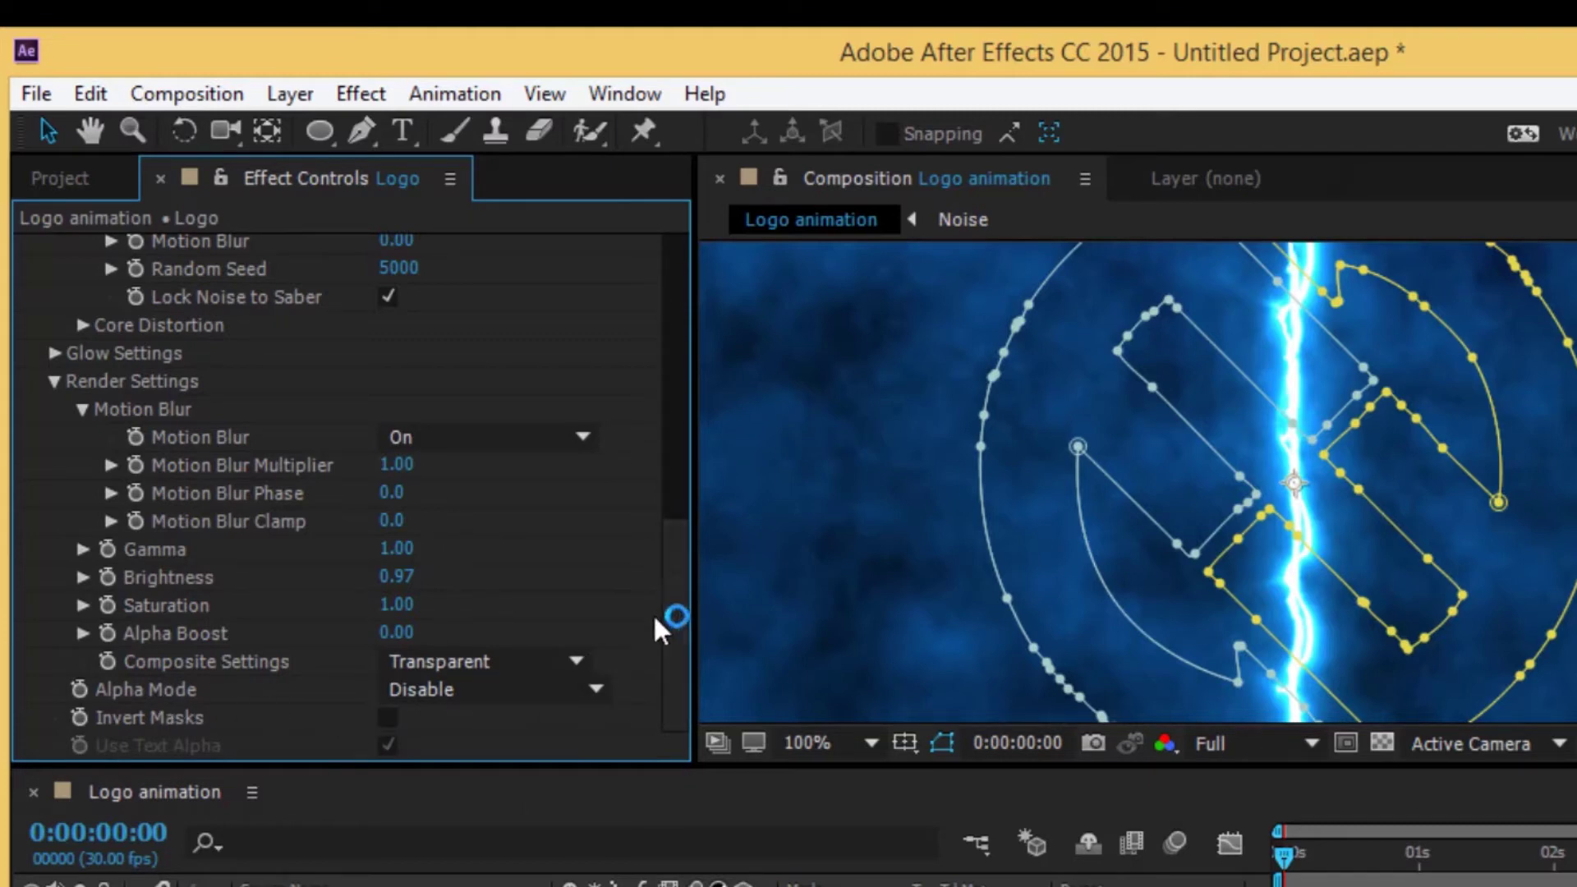
click(491, 693)
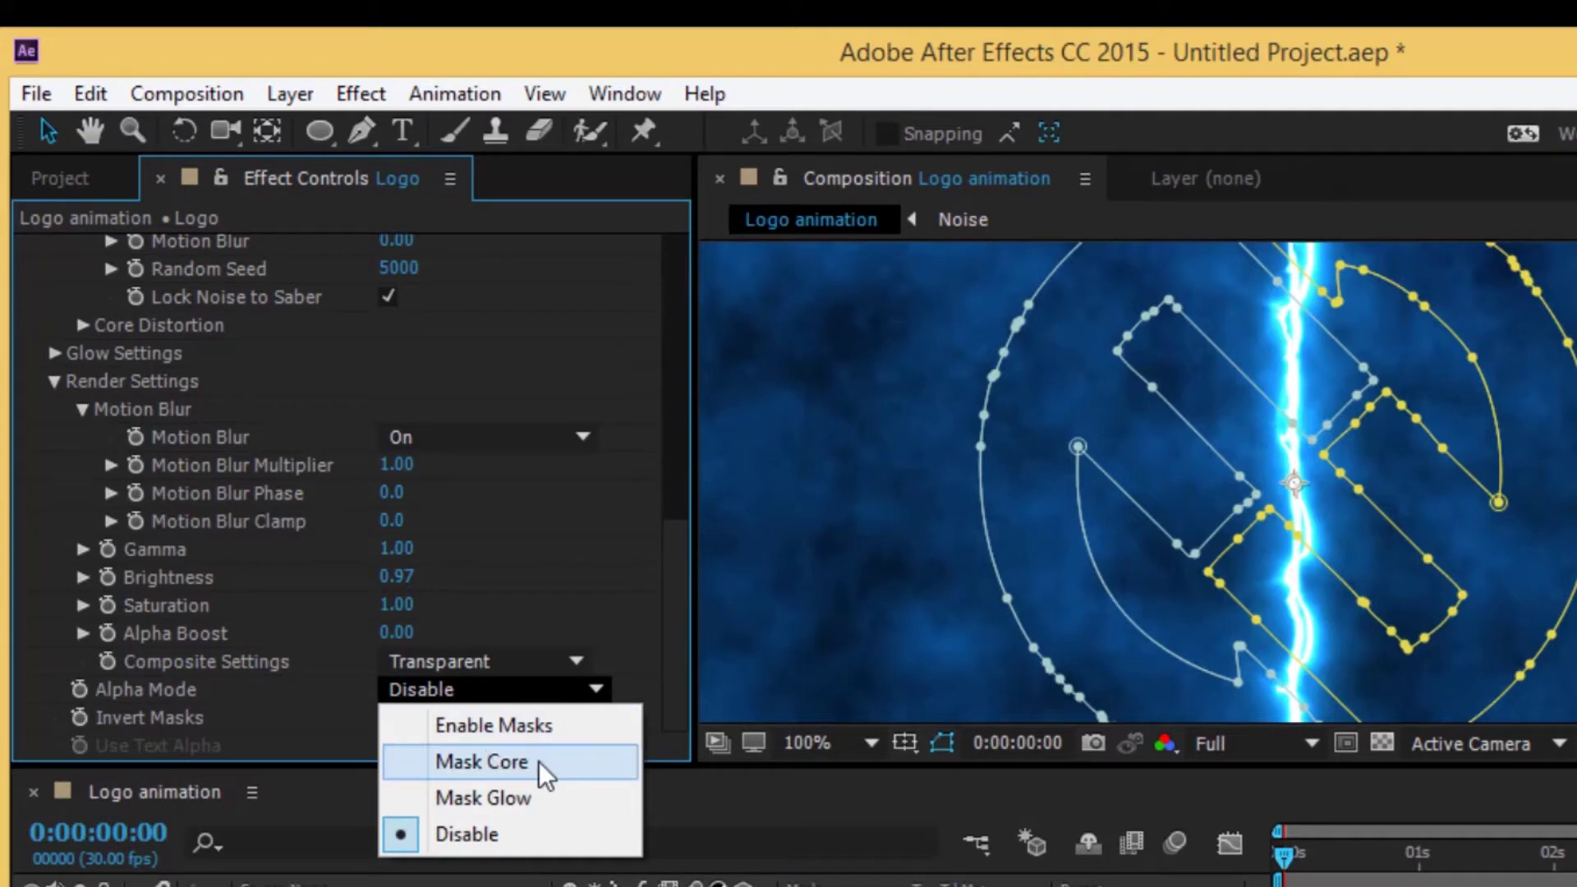
click(495, 763)
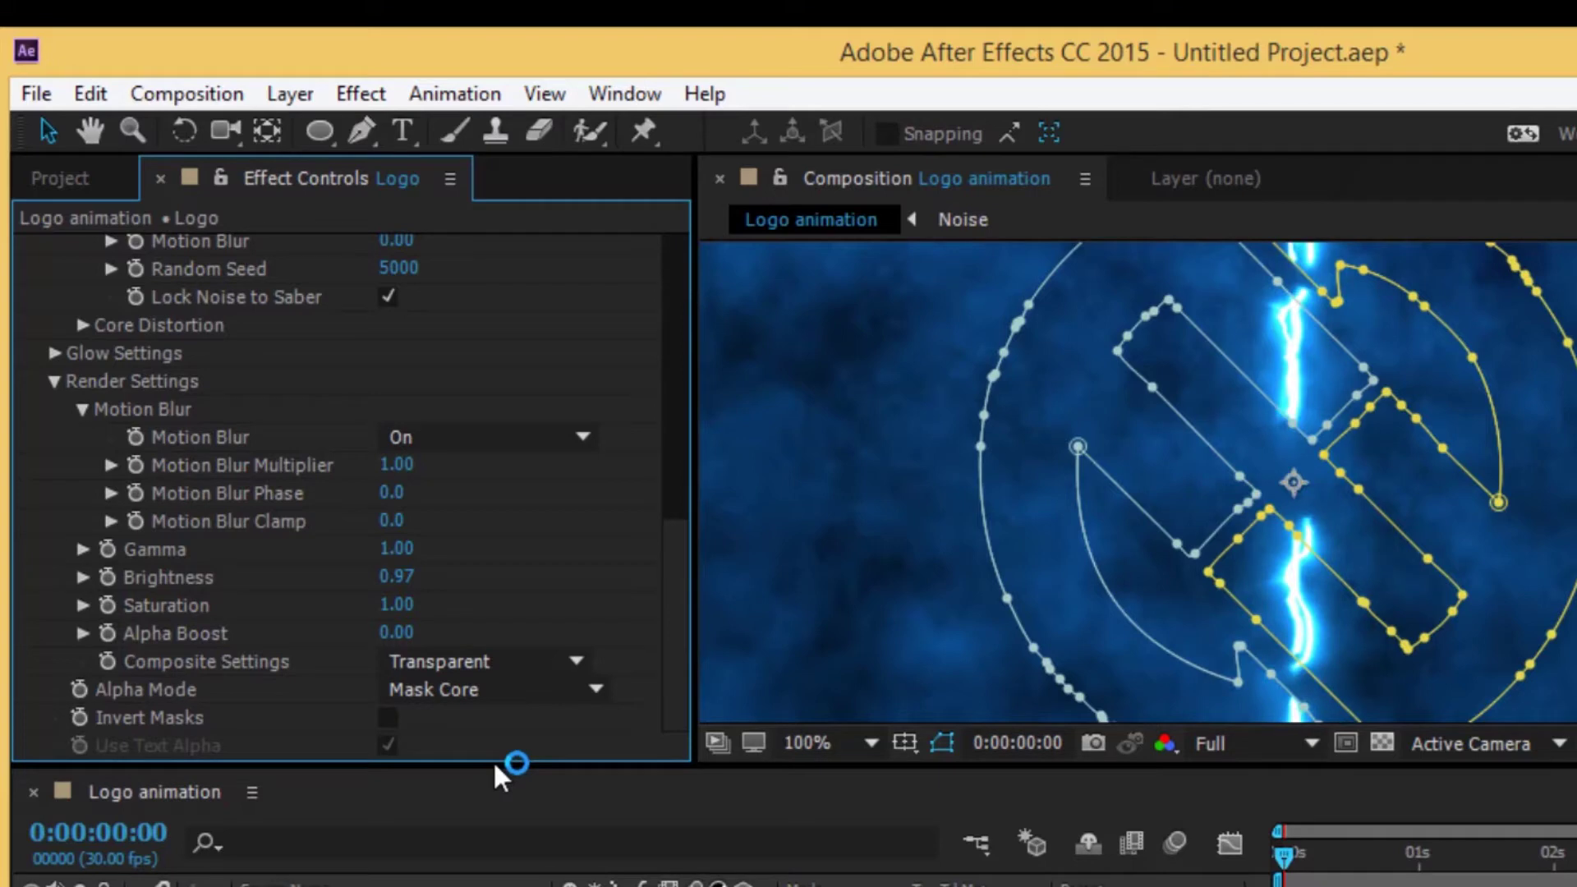
key(comma)
key(comma)
key(comma)
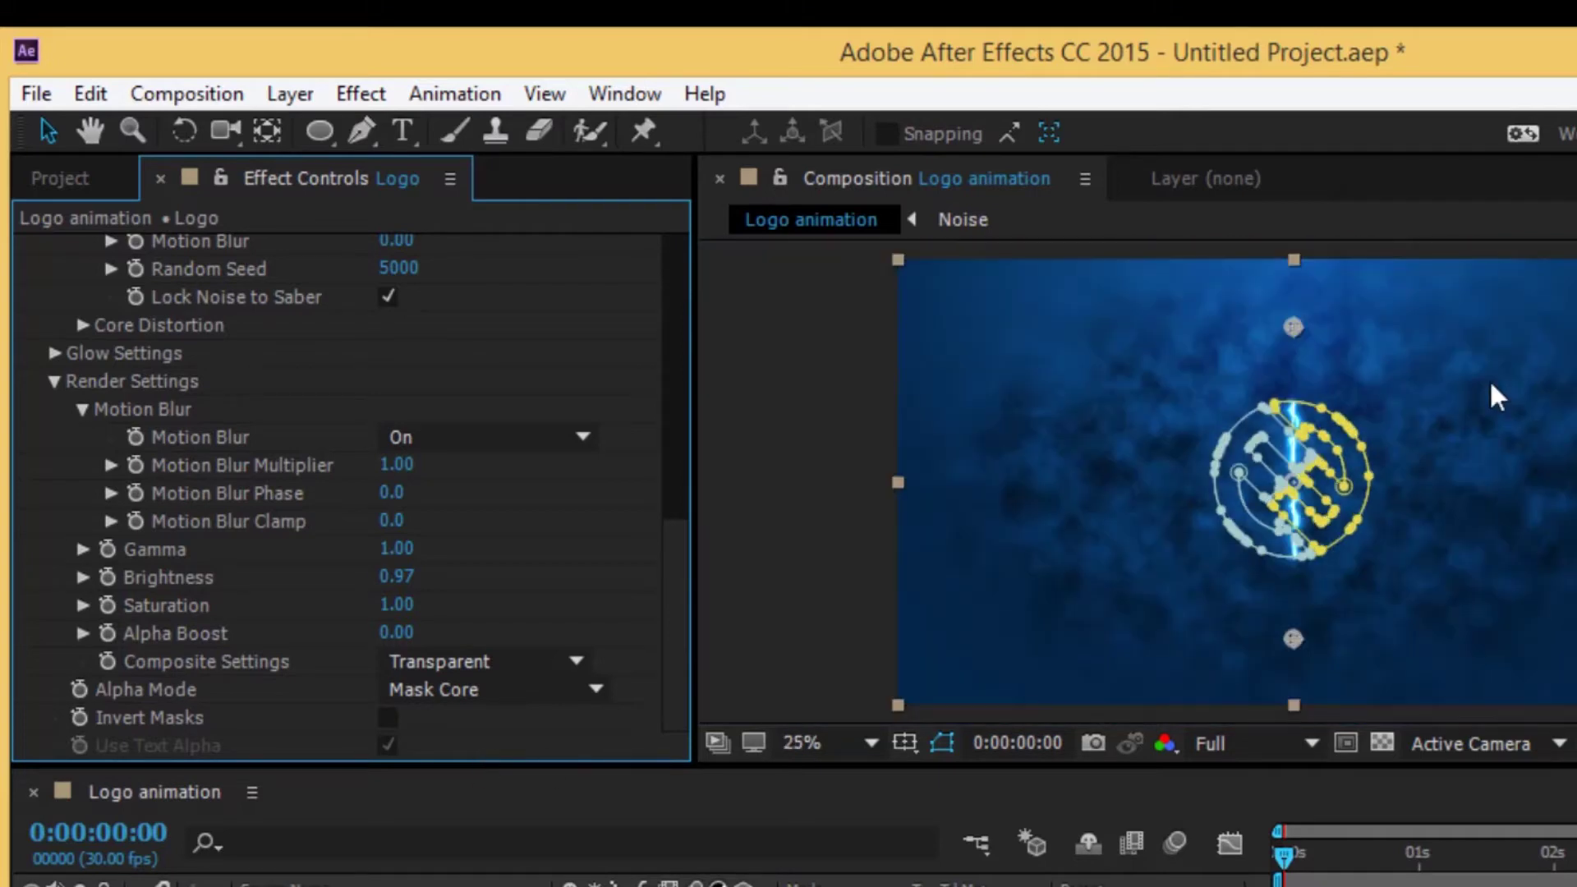
key(period)
key(period)
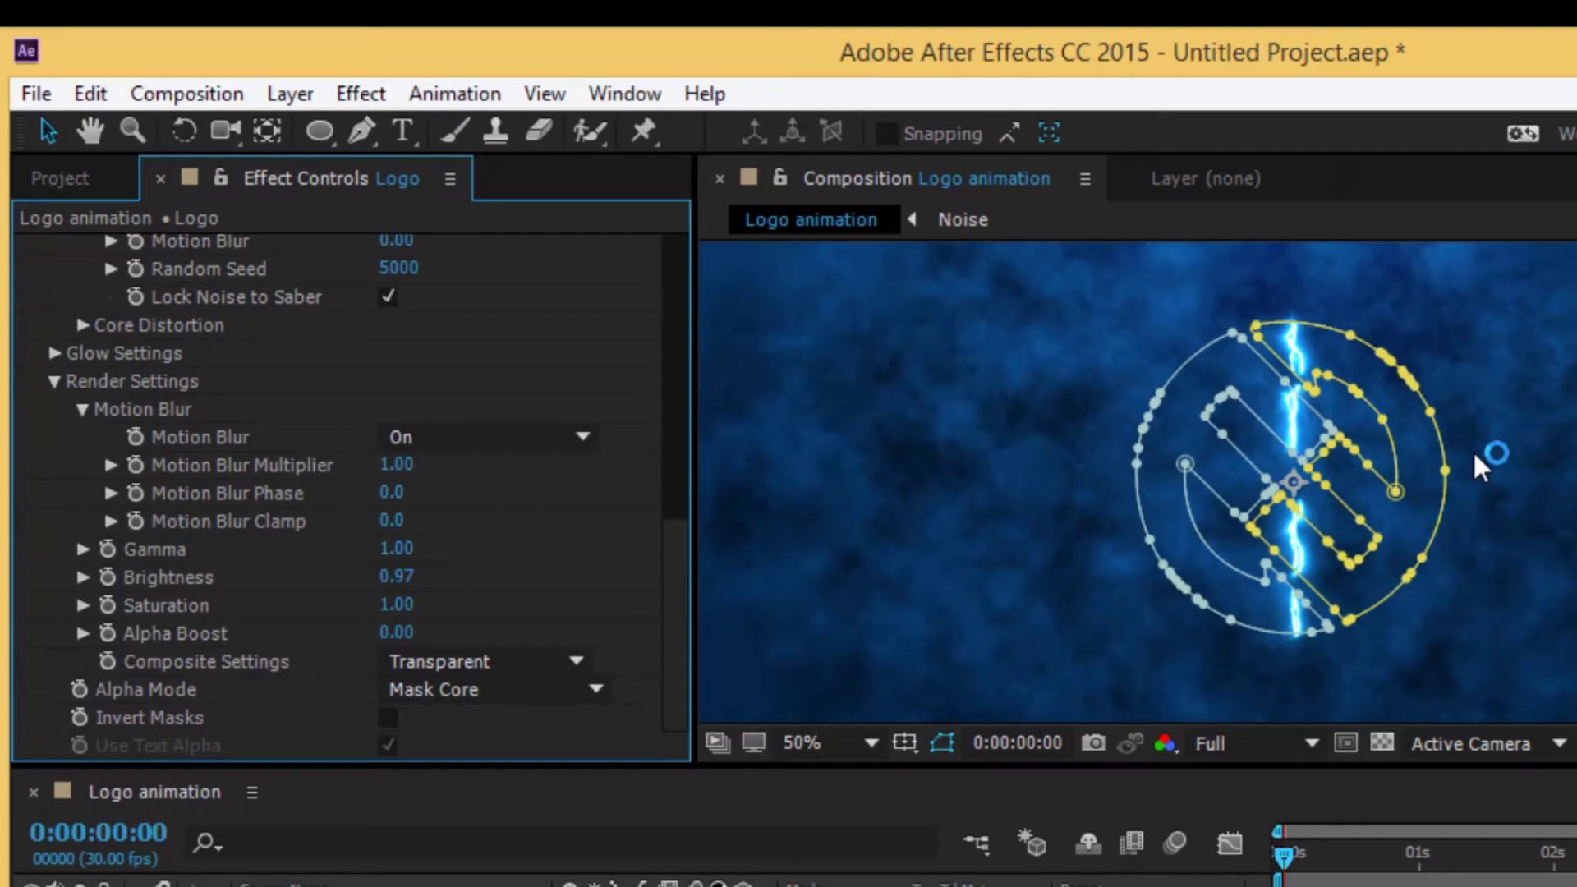
- Set Saber's Customize Core type to Layer Masks and hide the mask outlines in the viewer
drag(683, 552, 687, 369)
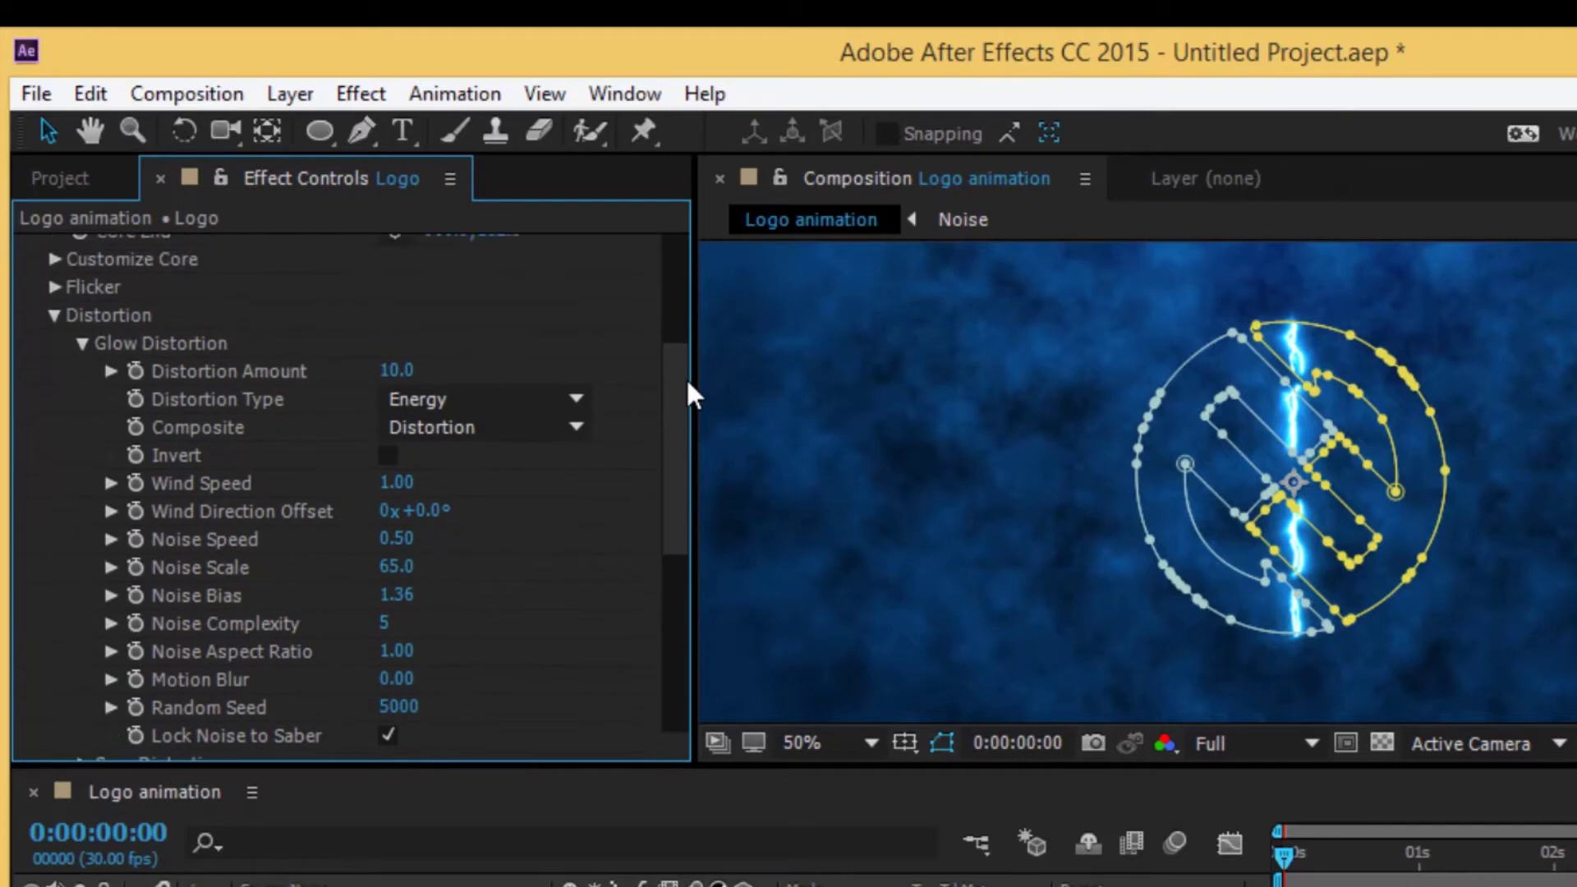
click(53, 315)
click(53, 381)
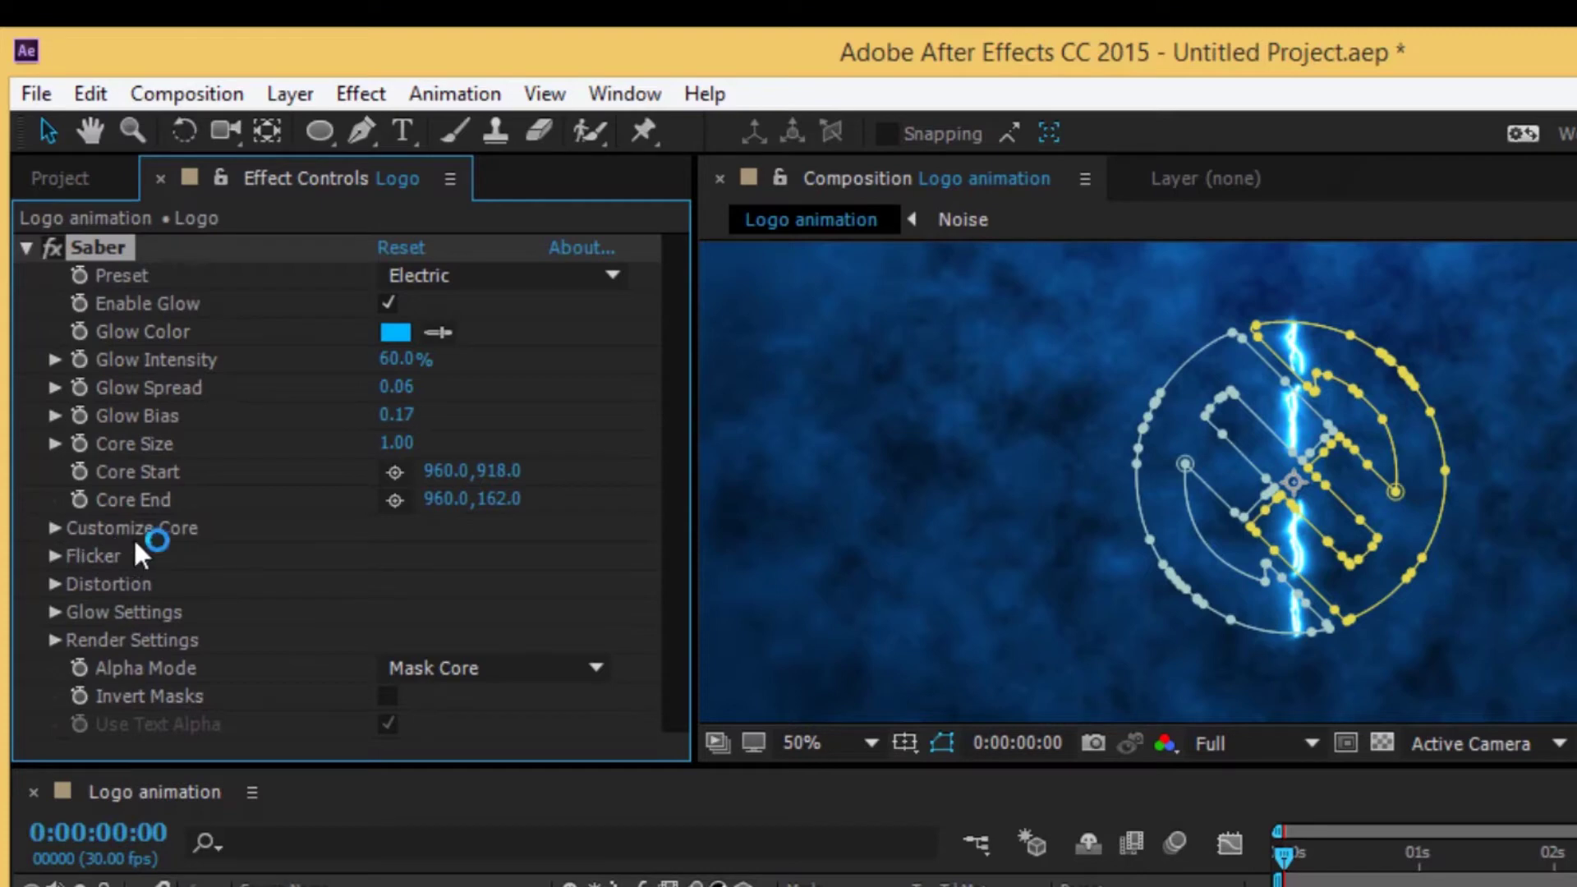
click(55, 528)
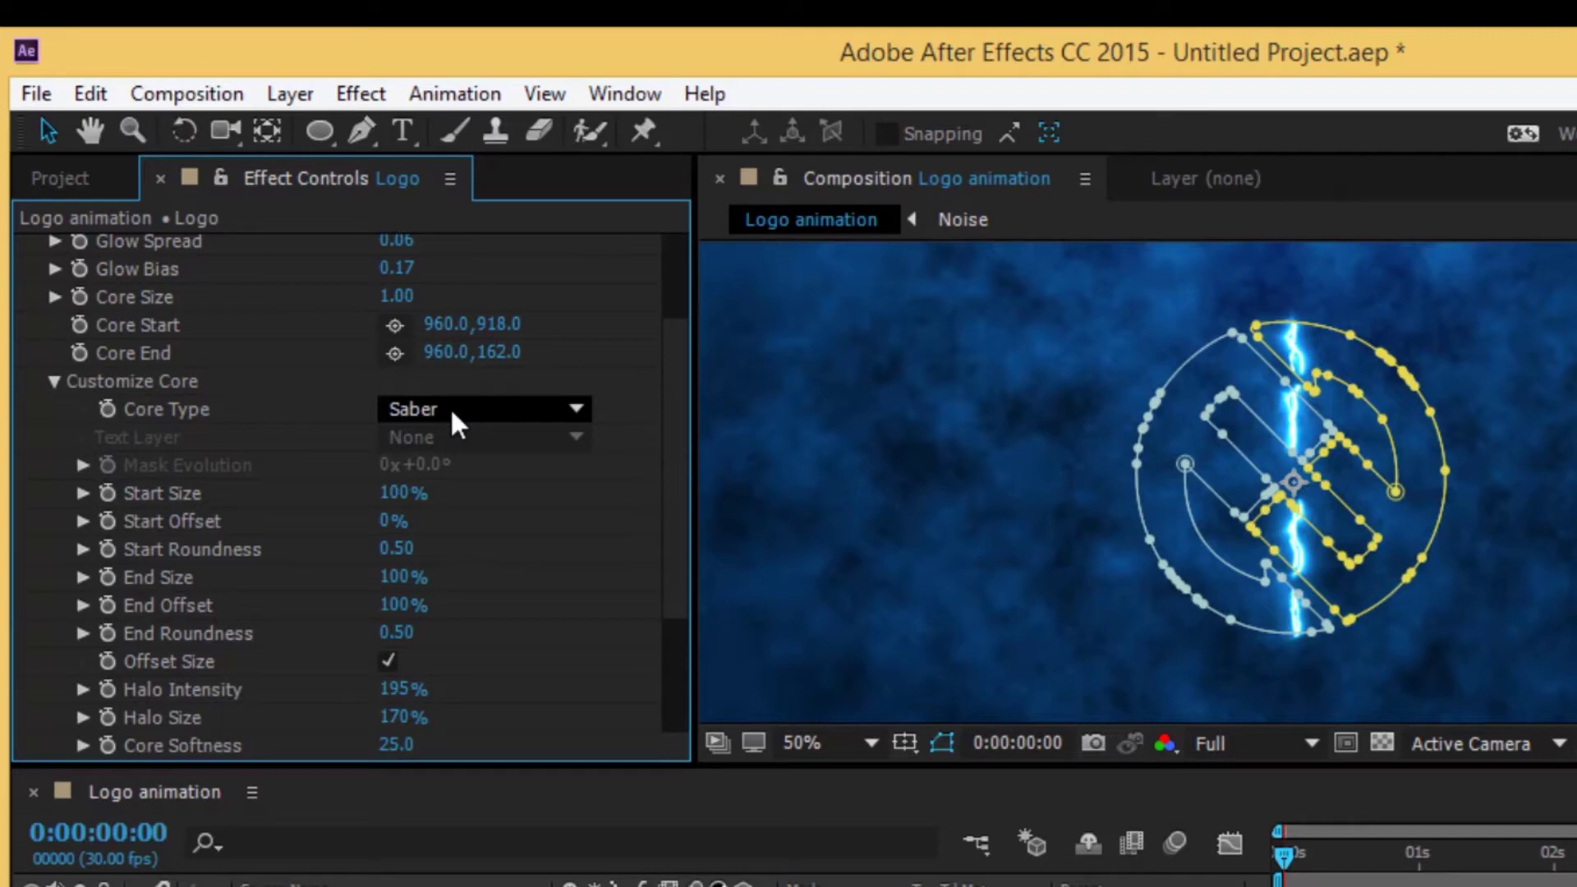
click(455, 419)
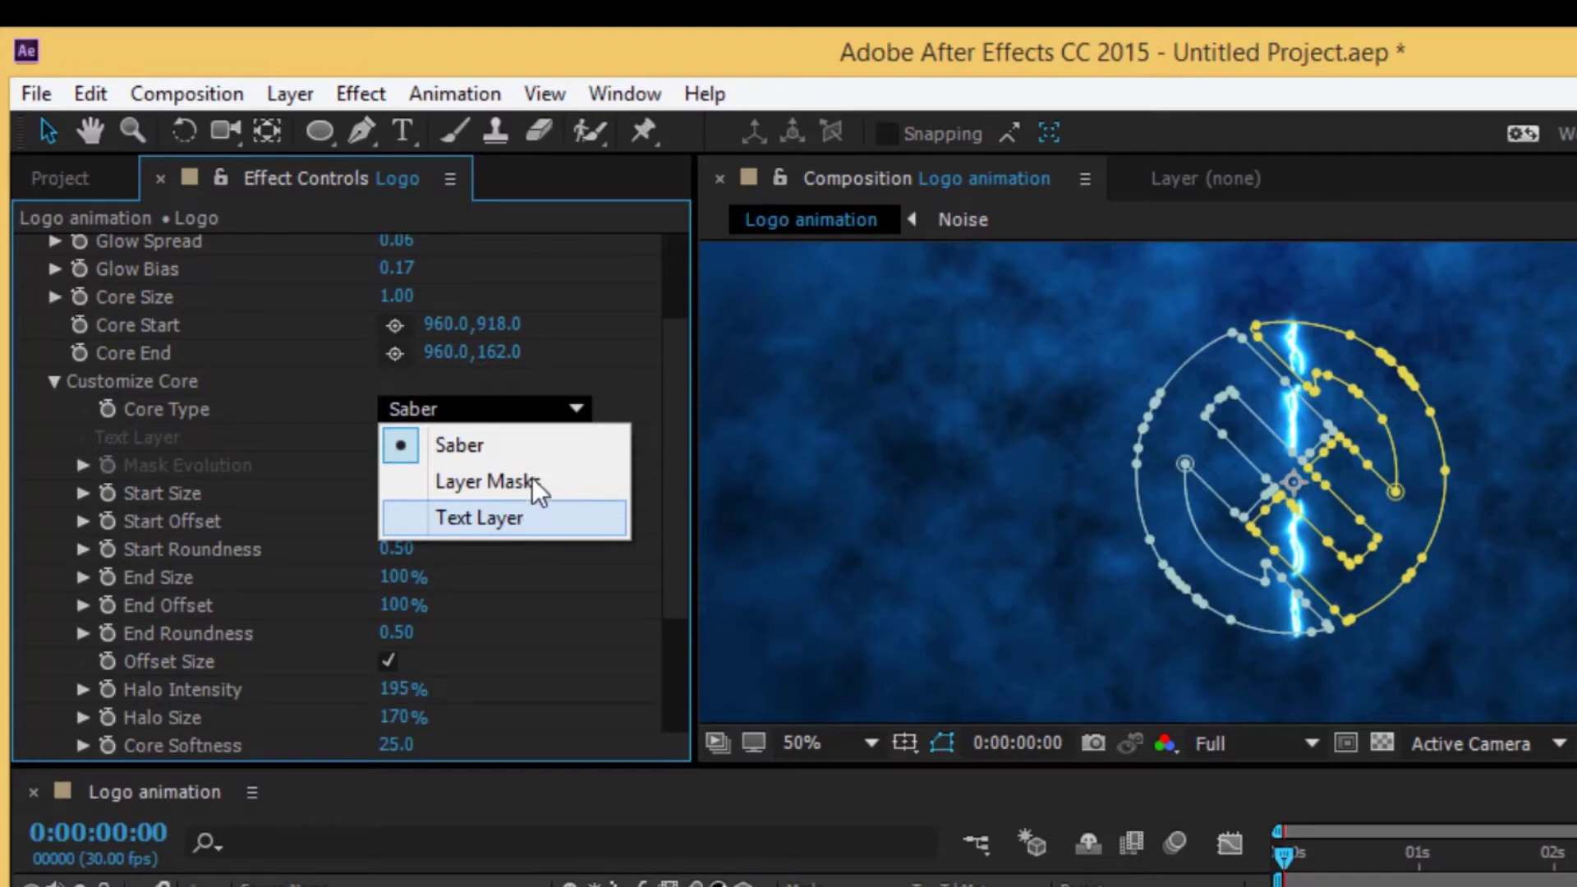
click(552, 481)
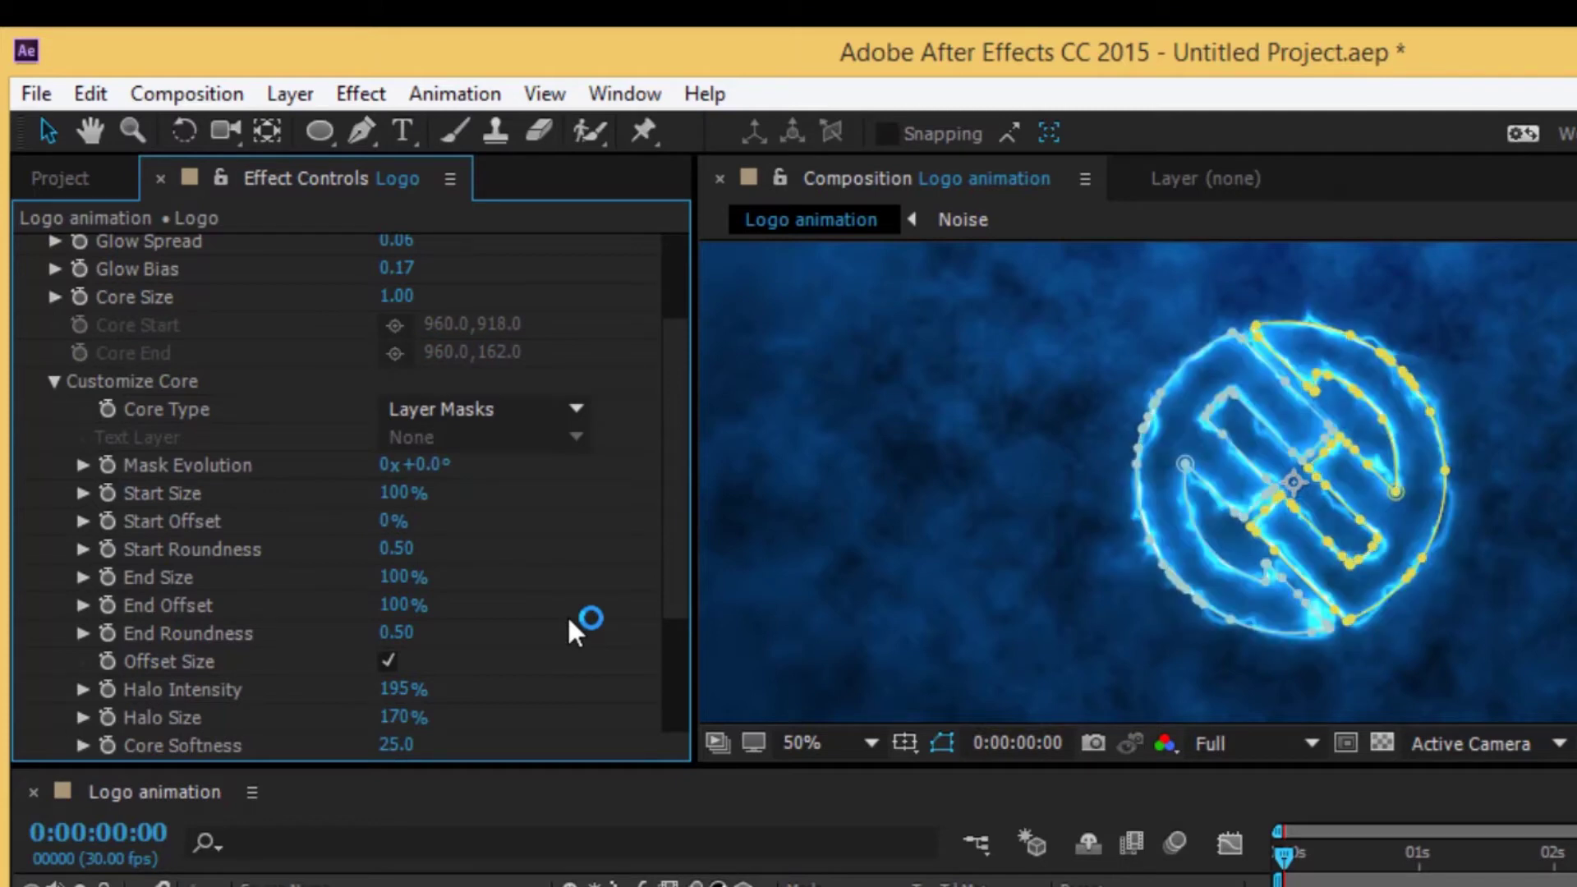
click(940, 742)
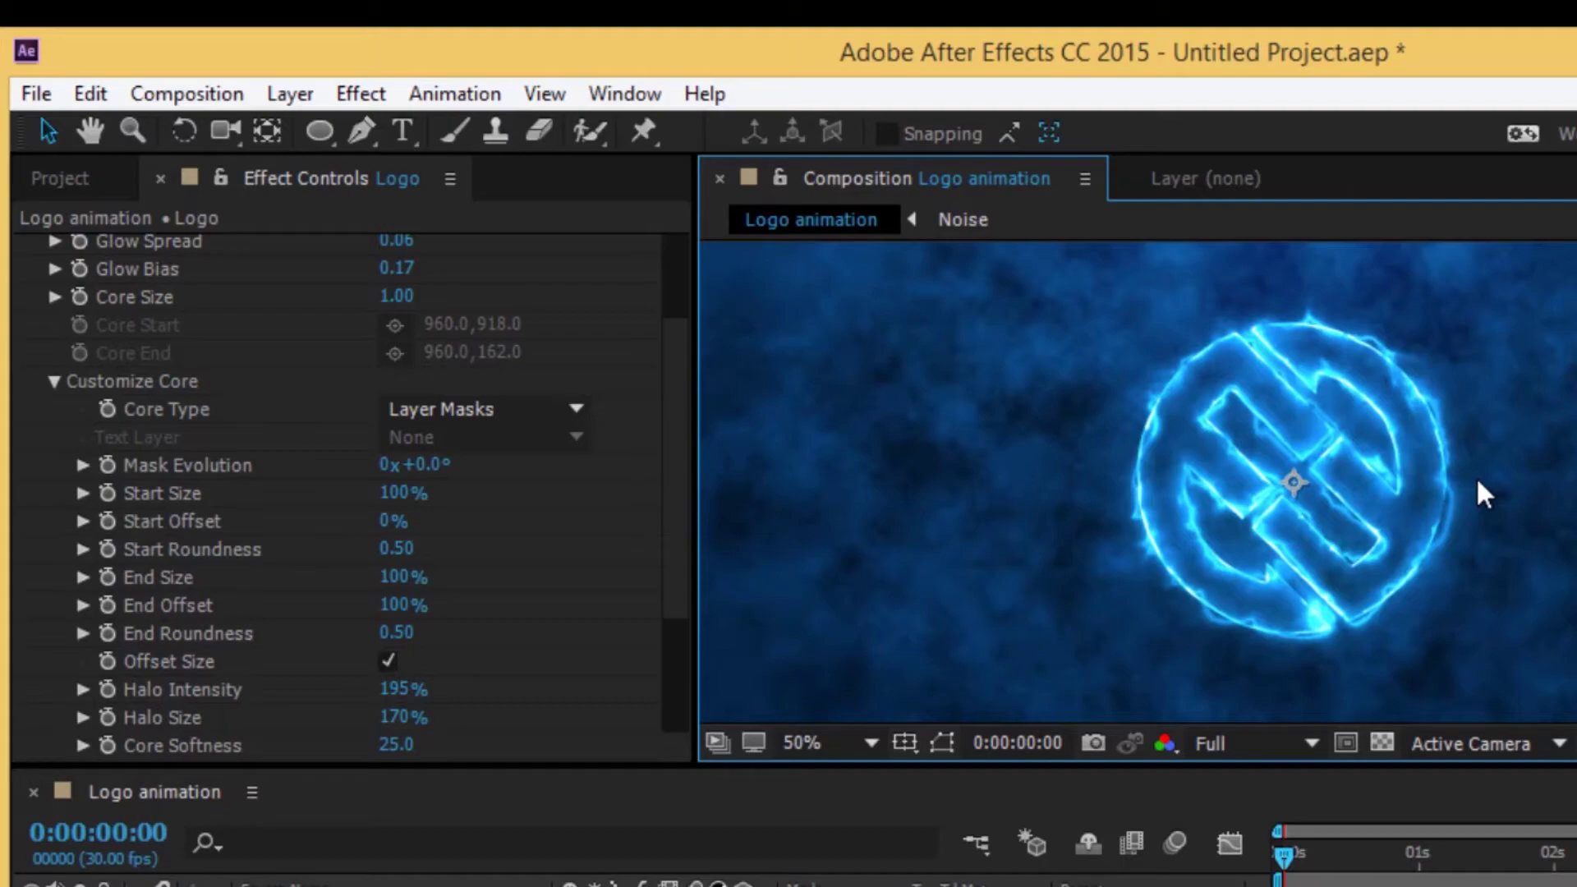
click(986, 881)
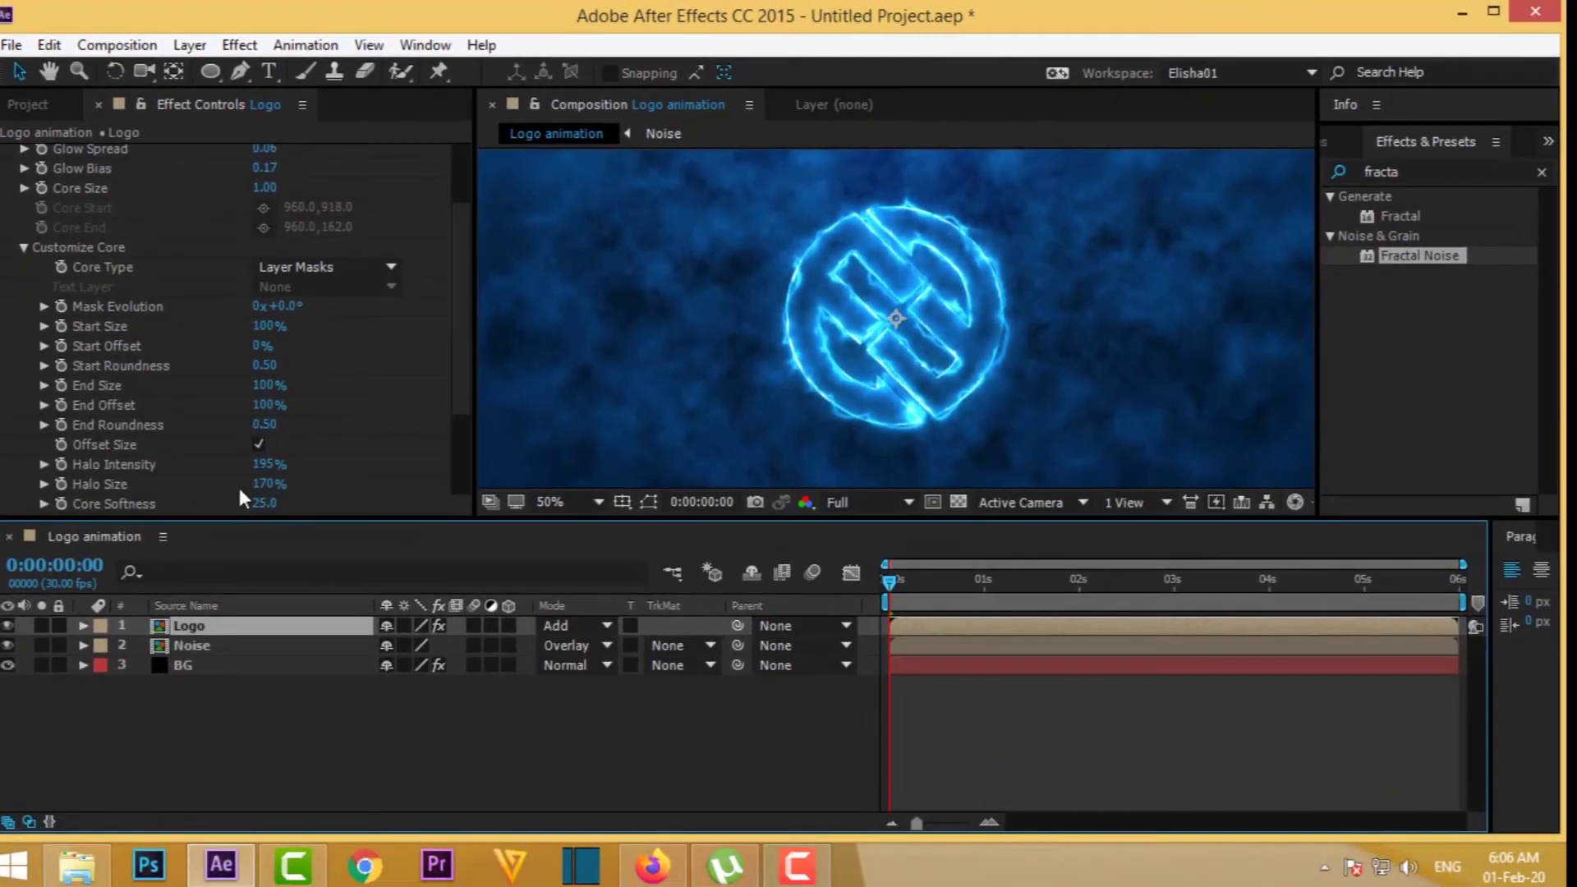
- Start keyframing Saber Start Size at 0% on frame zero
click(60, 327)
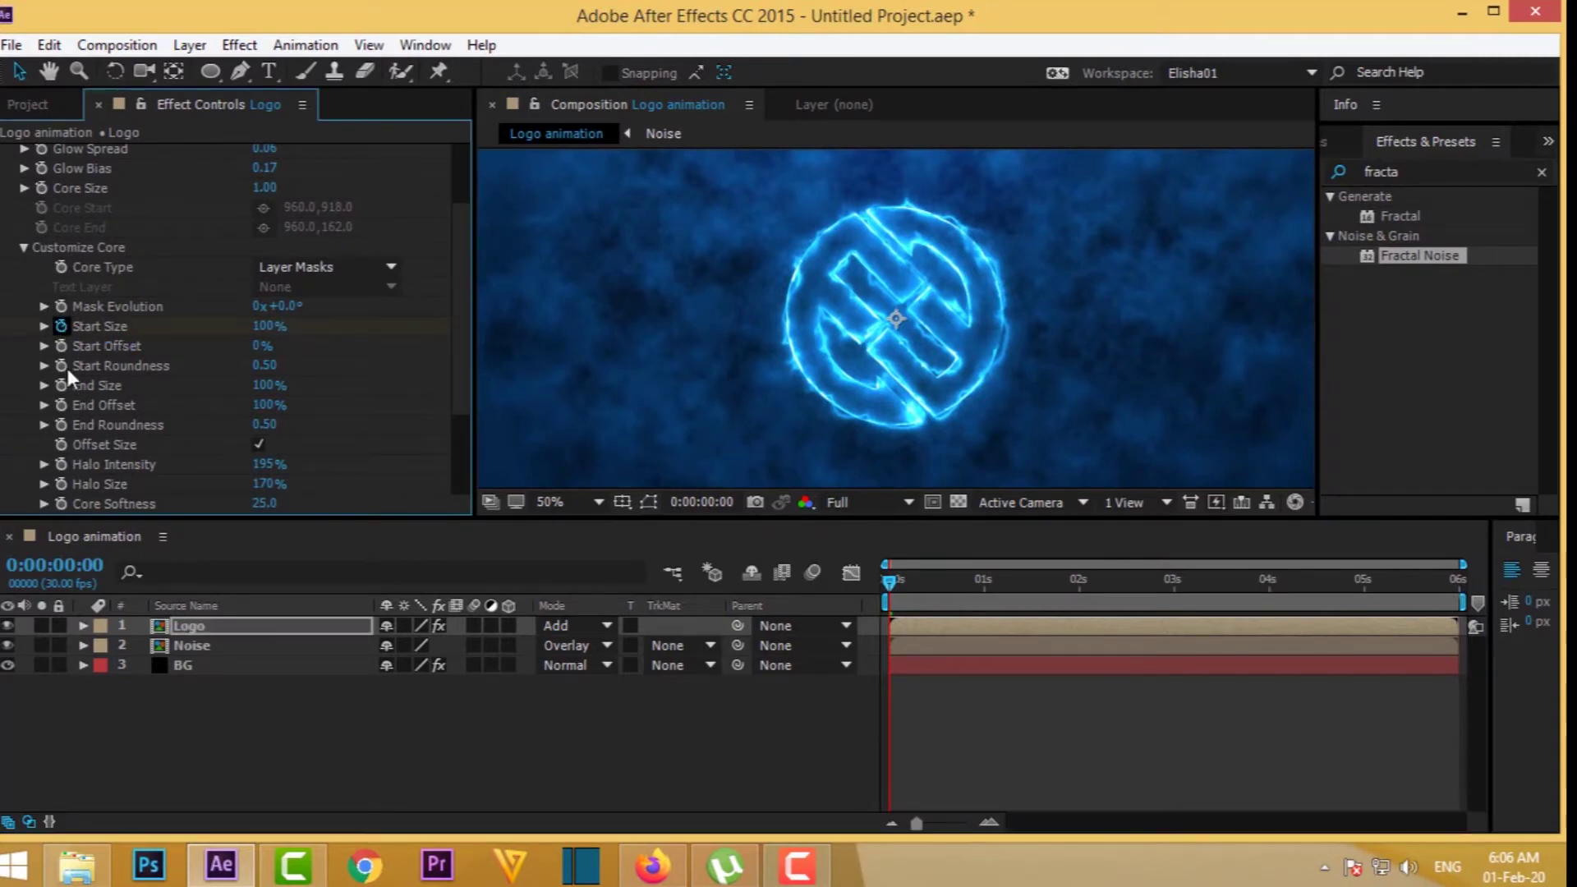
key(u)
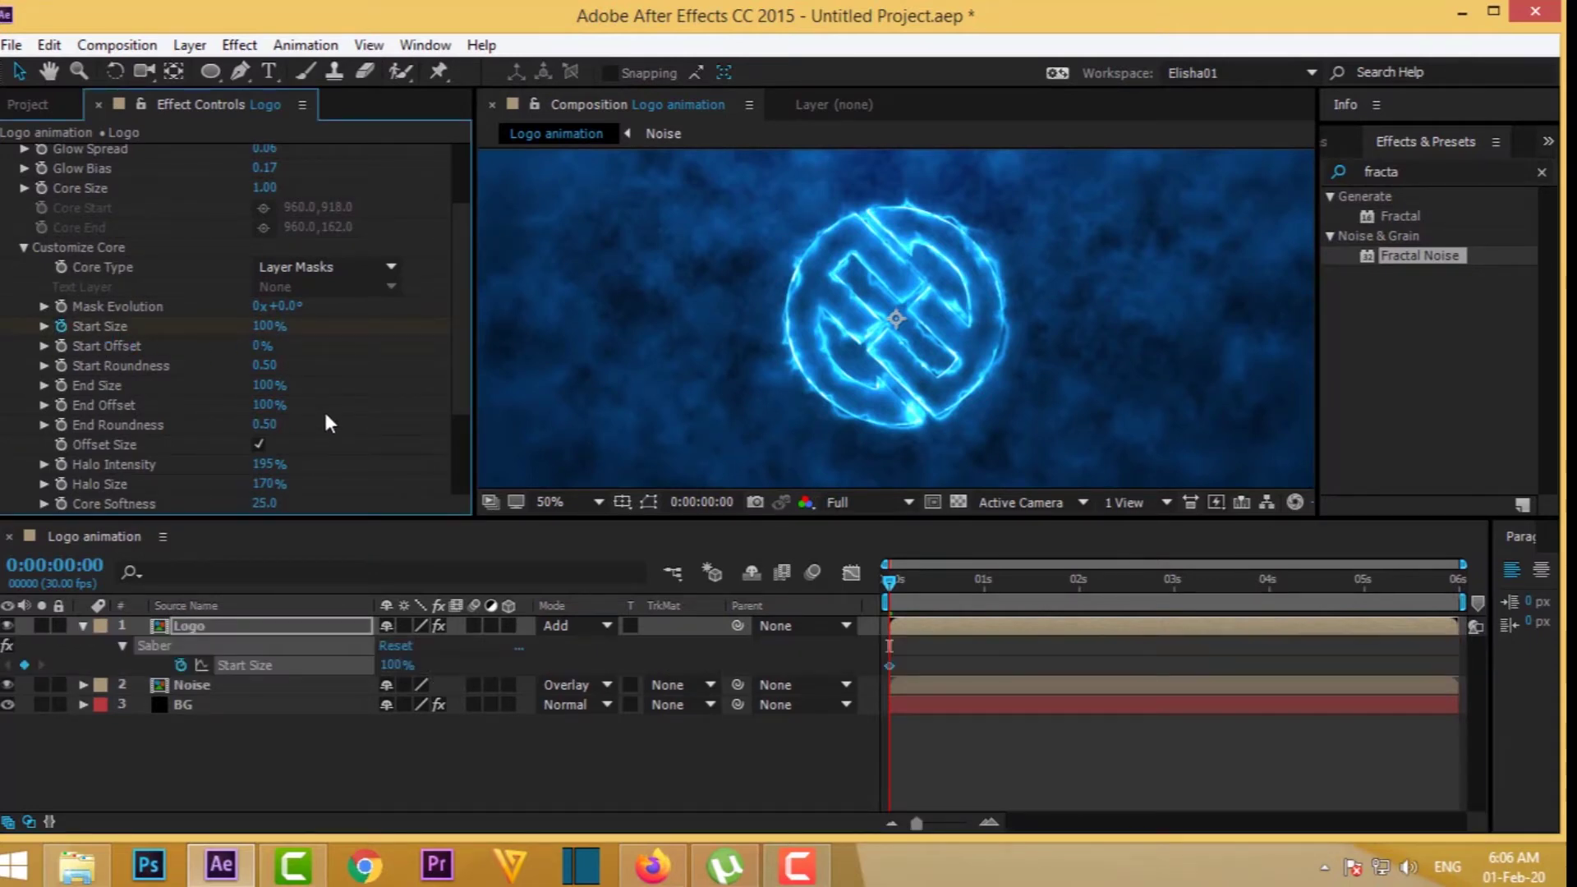
click(394, 664)
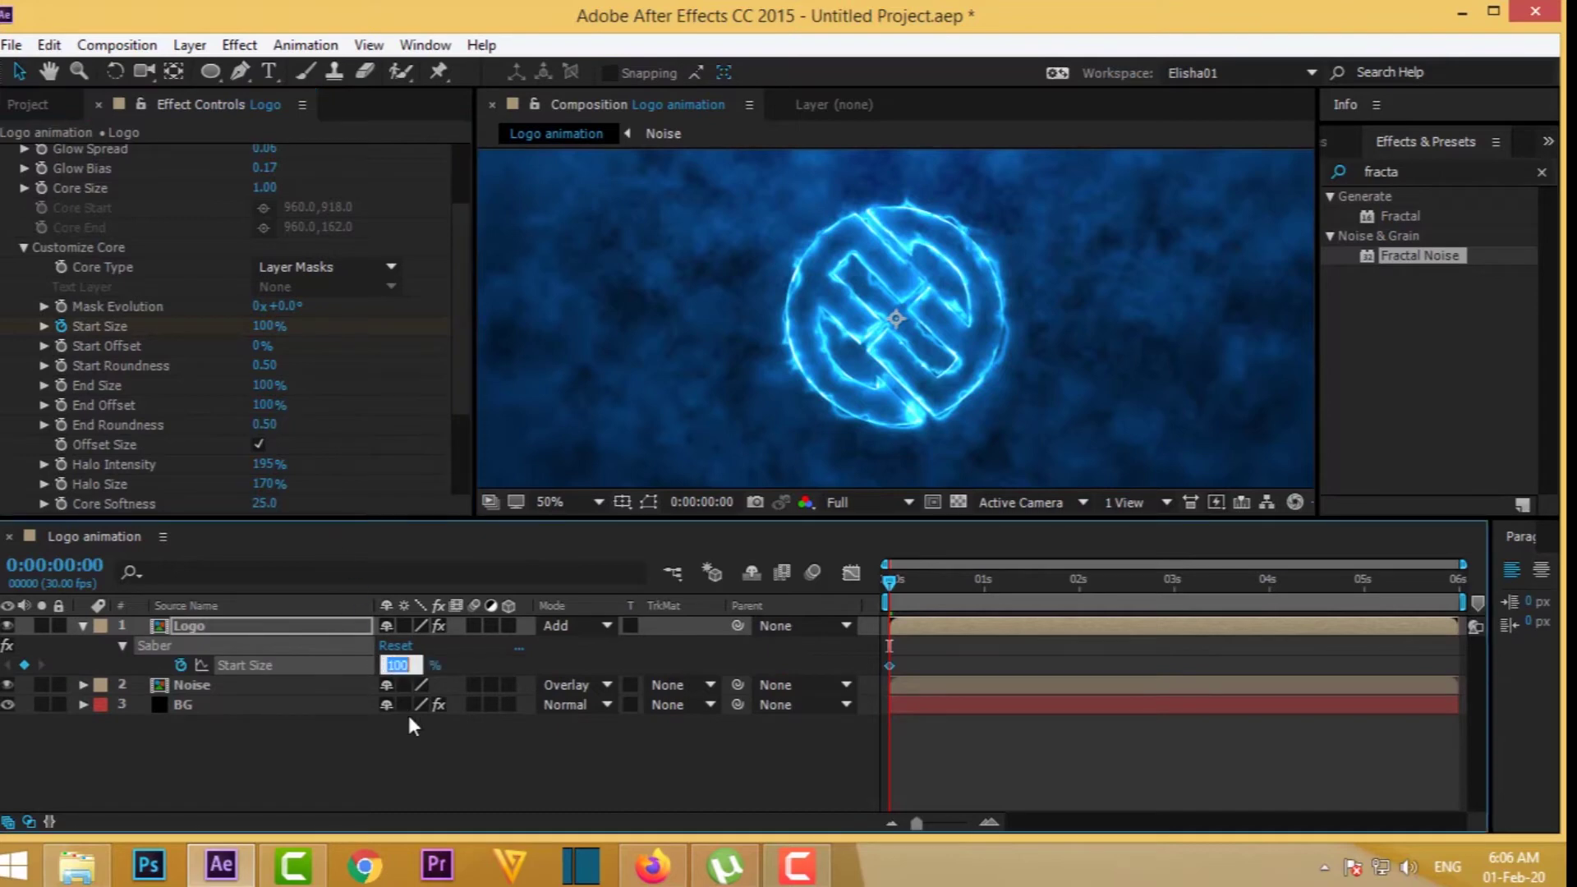
text(0)
key(Return)
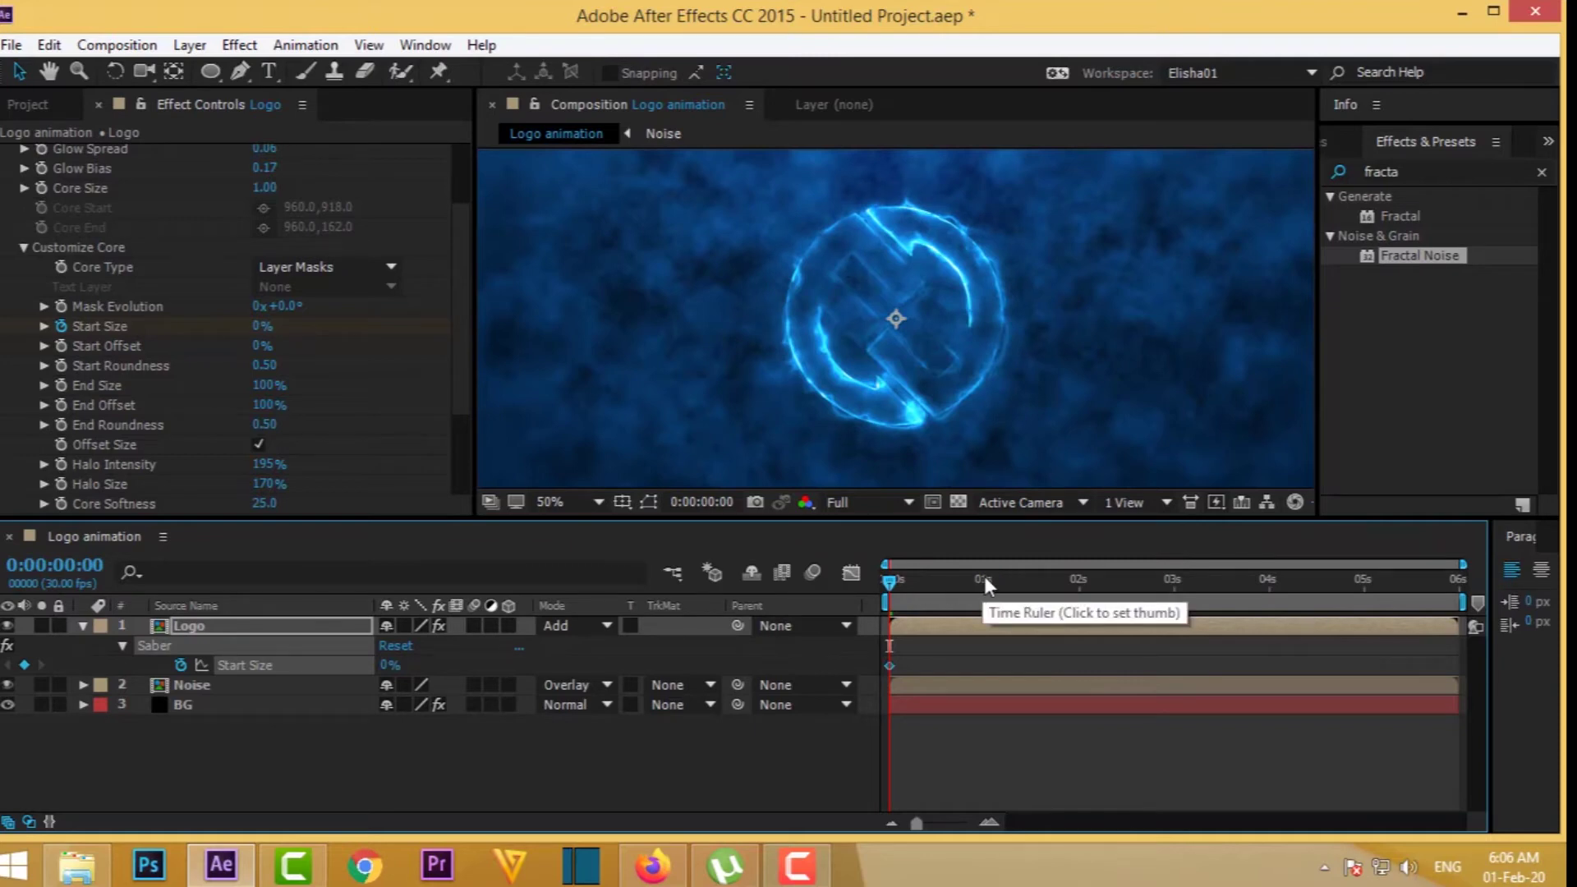
- Add Start Size keyframes of 100% at one second and at two seconds
click(986, 585)
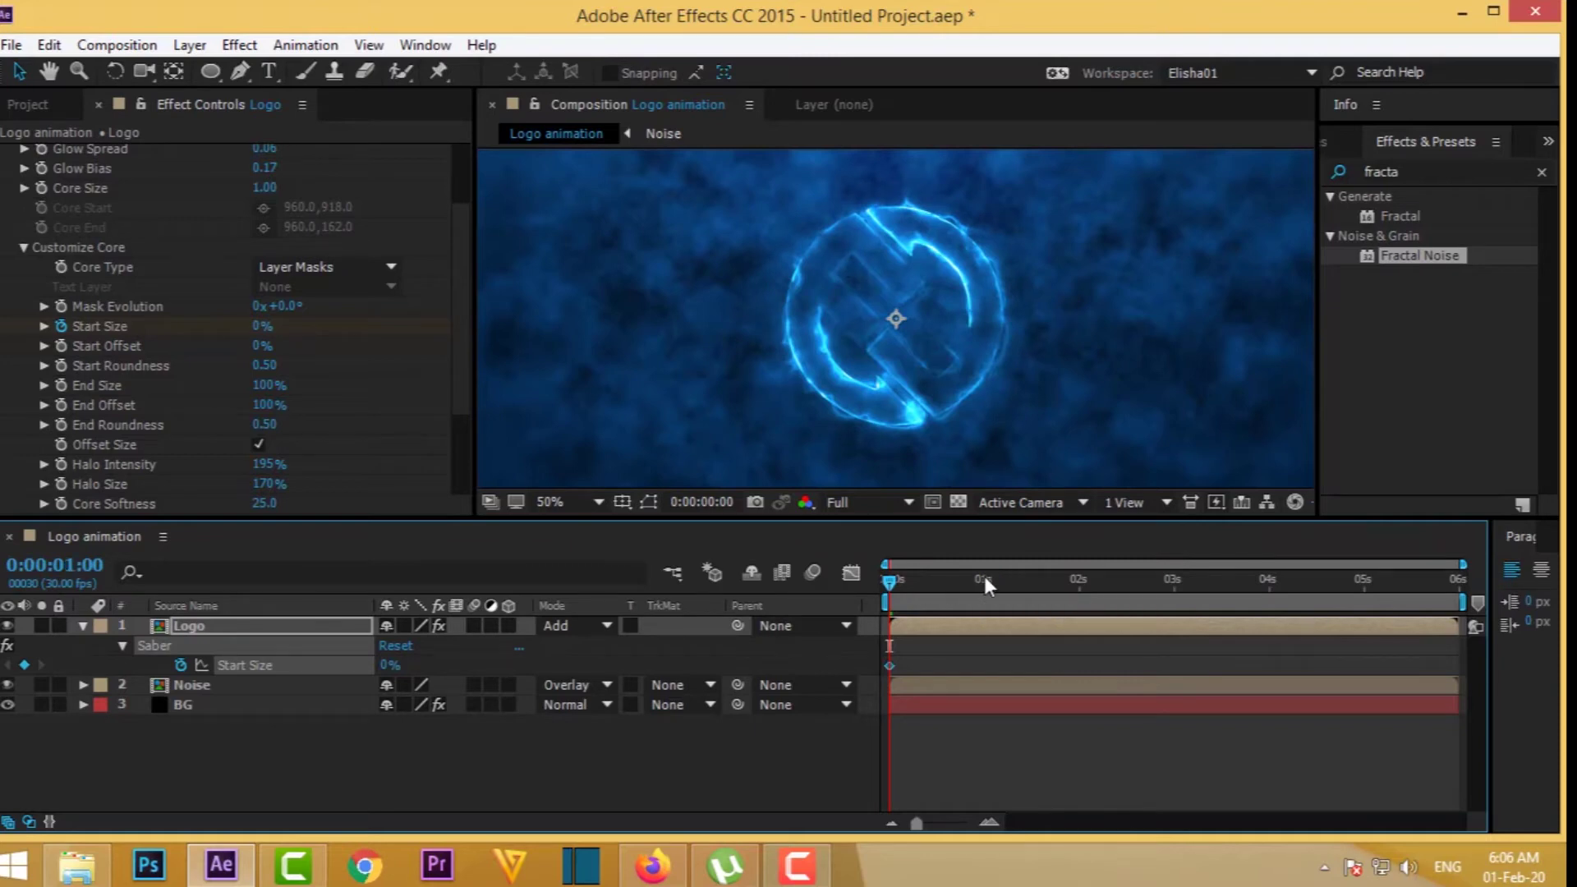
click(391, 667)
text(10)
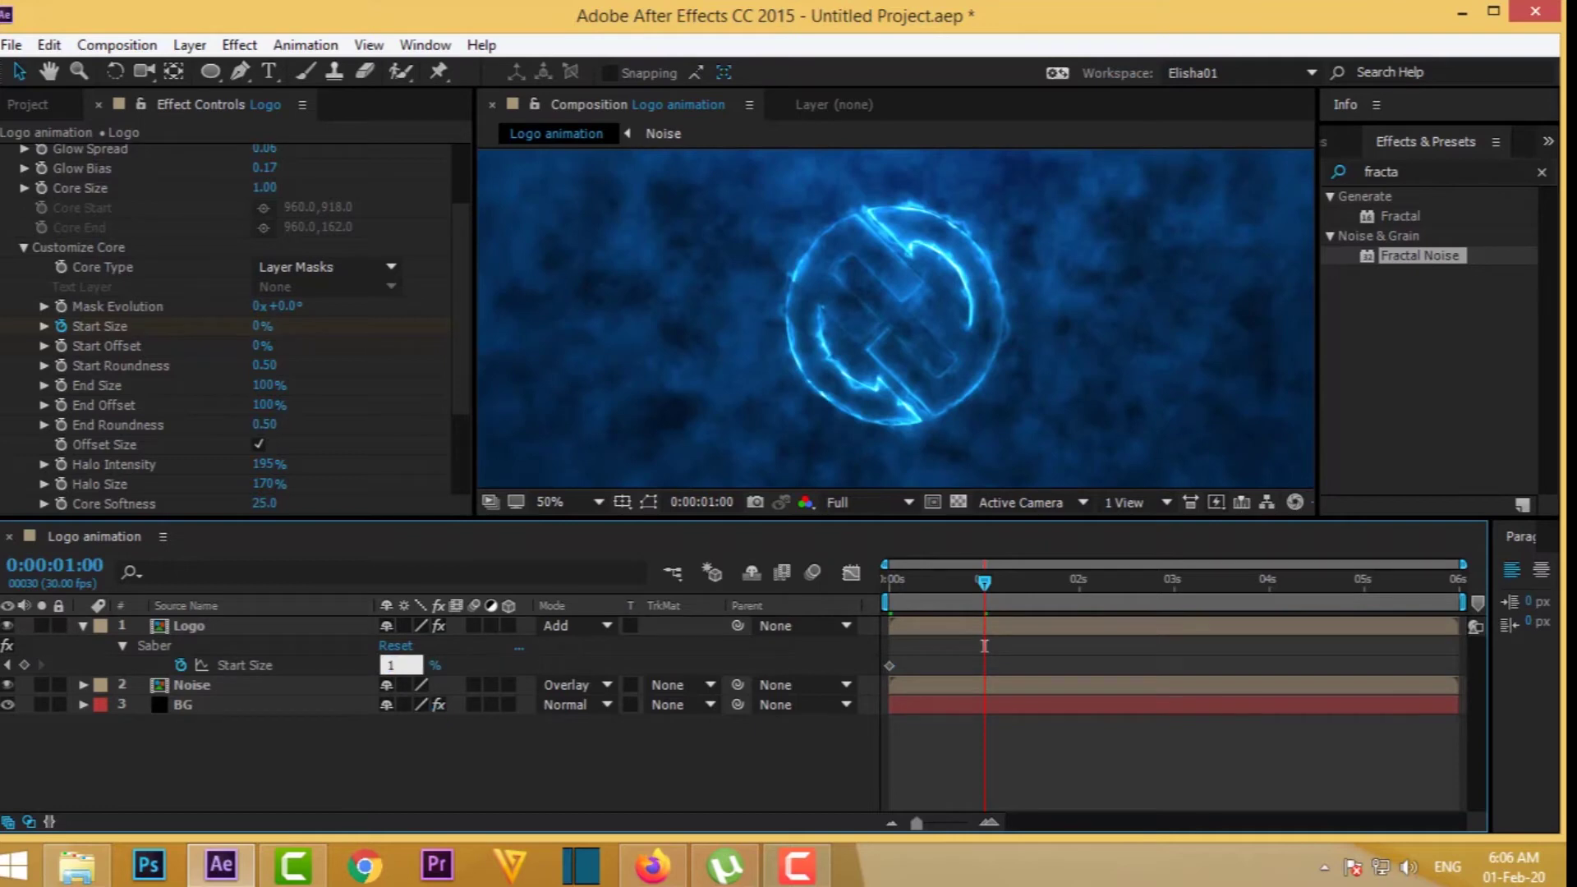
text(0)
key(Return)
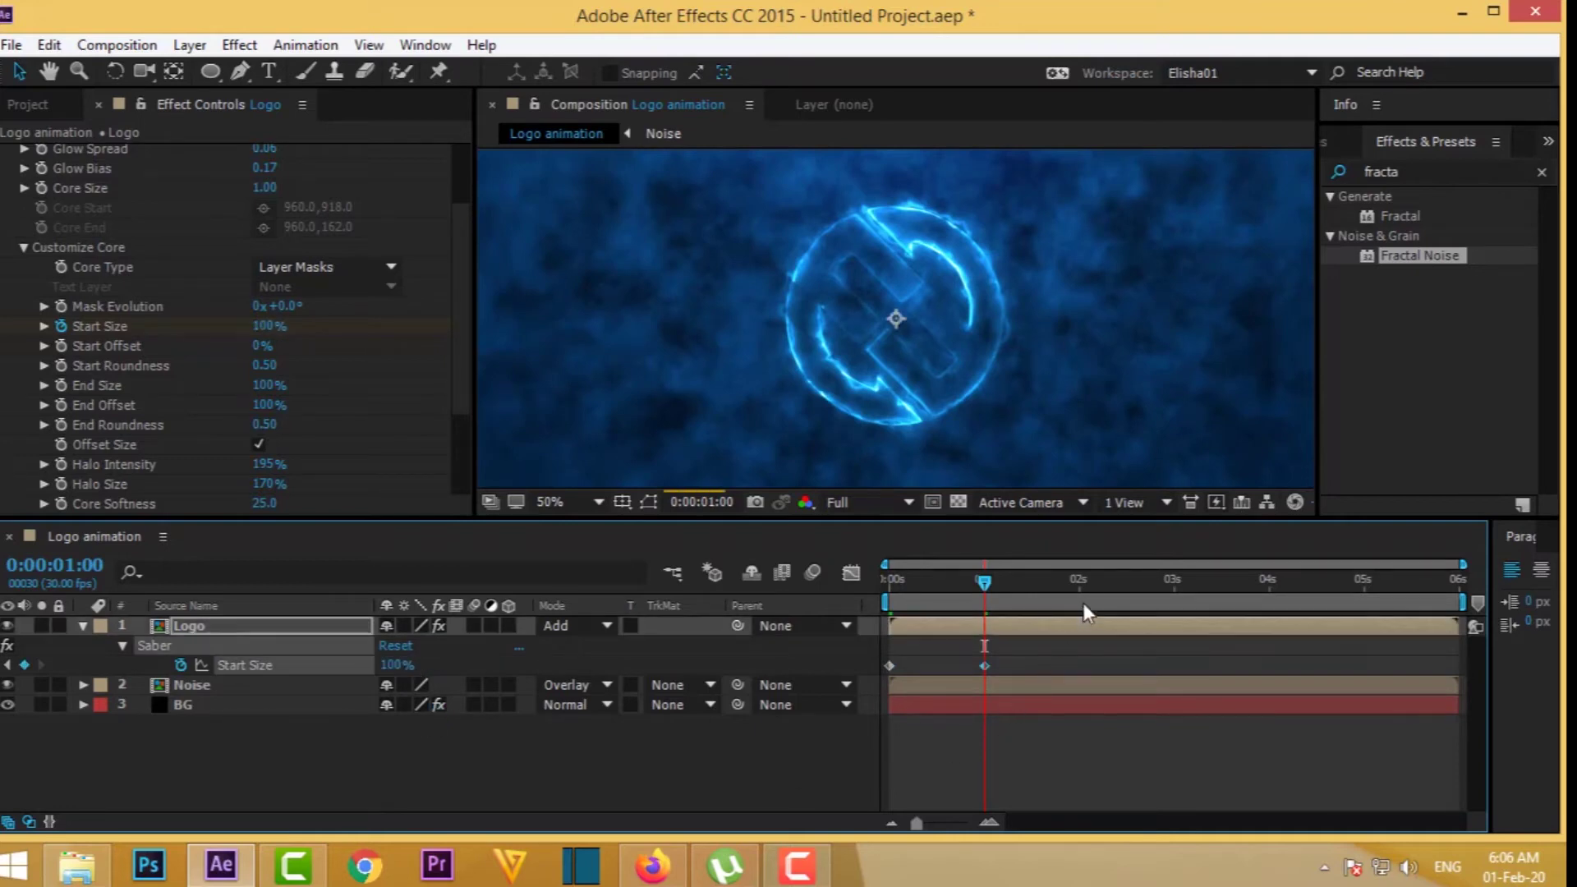
click(1081, 581)
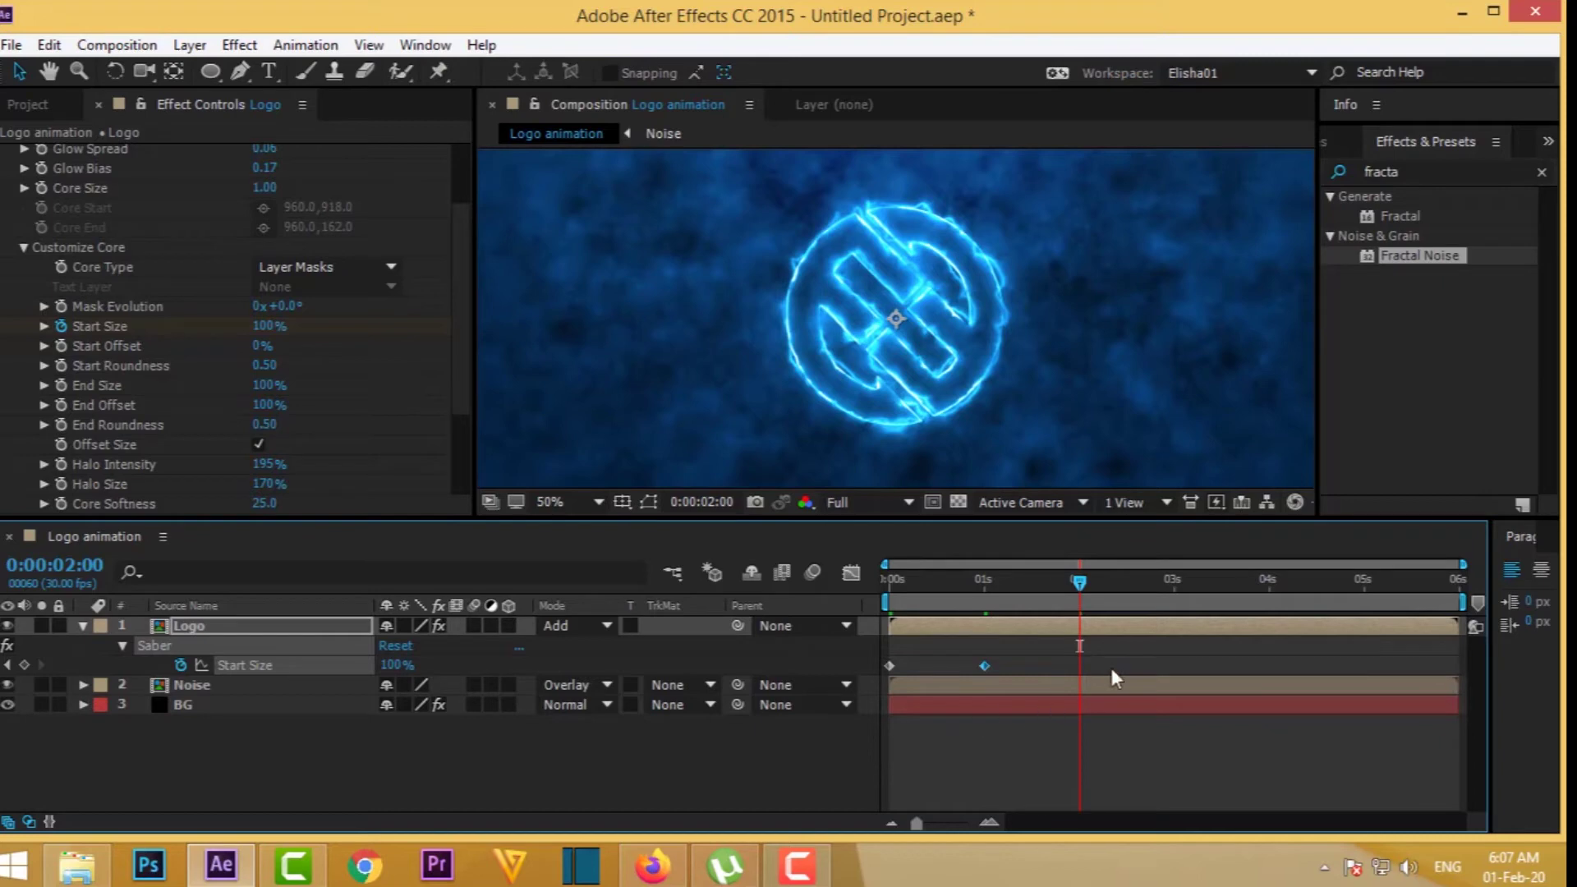
click(24, 666)
- Set Start Size to 0% at the three-second mark
click(385, 669)
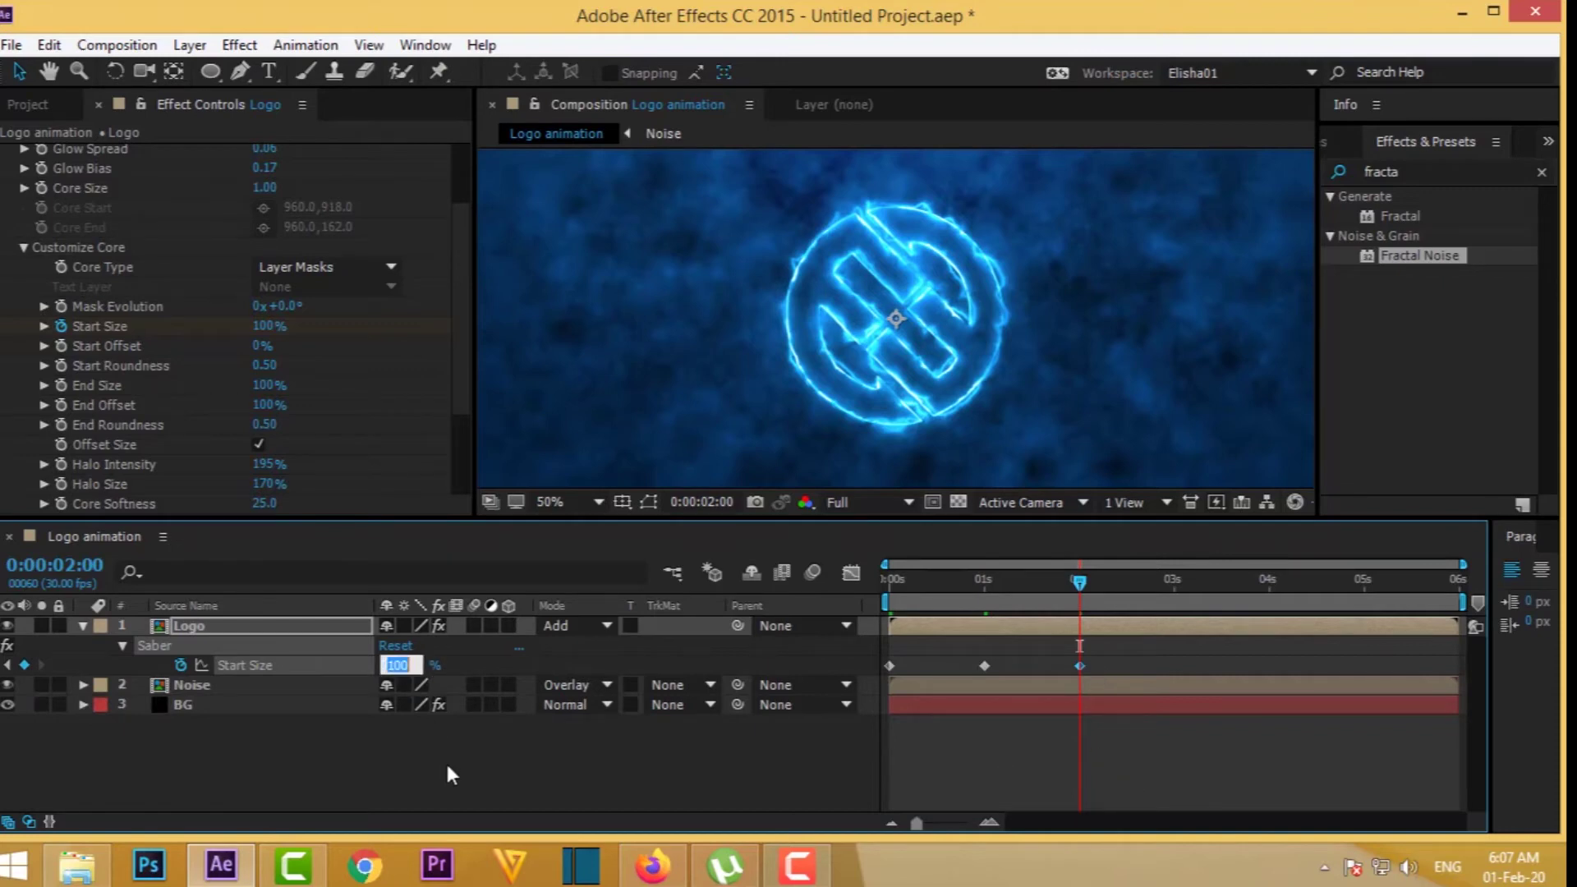
key(Return)
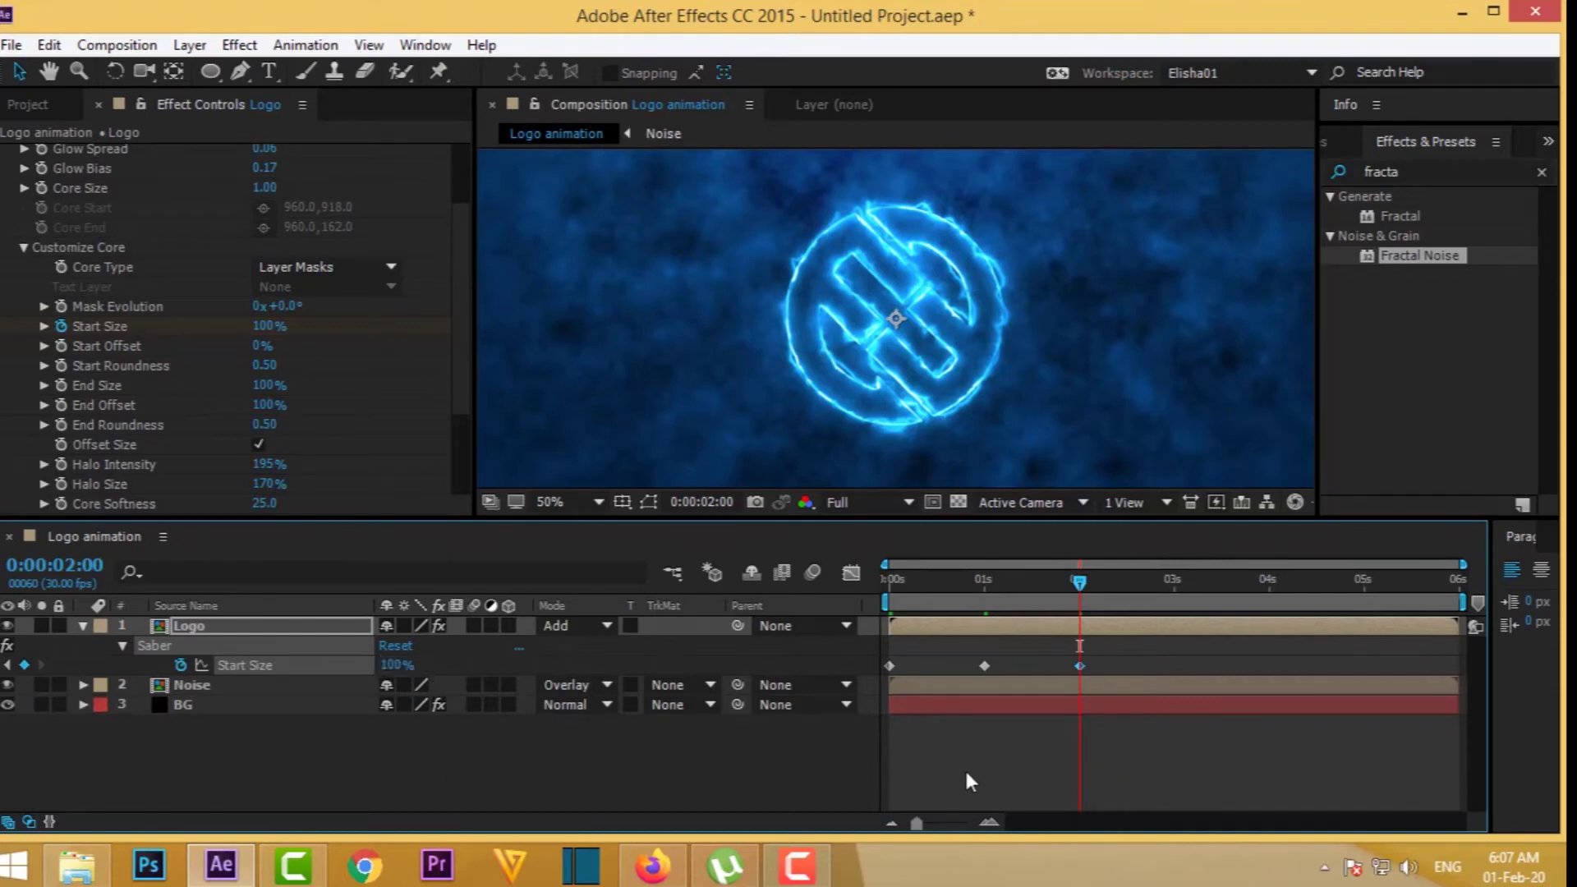
click(1175, 582)
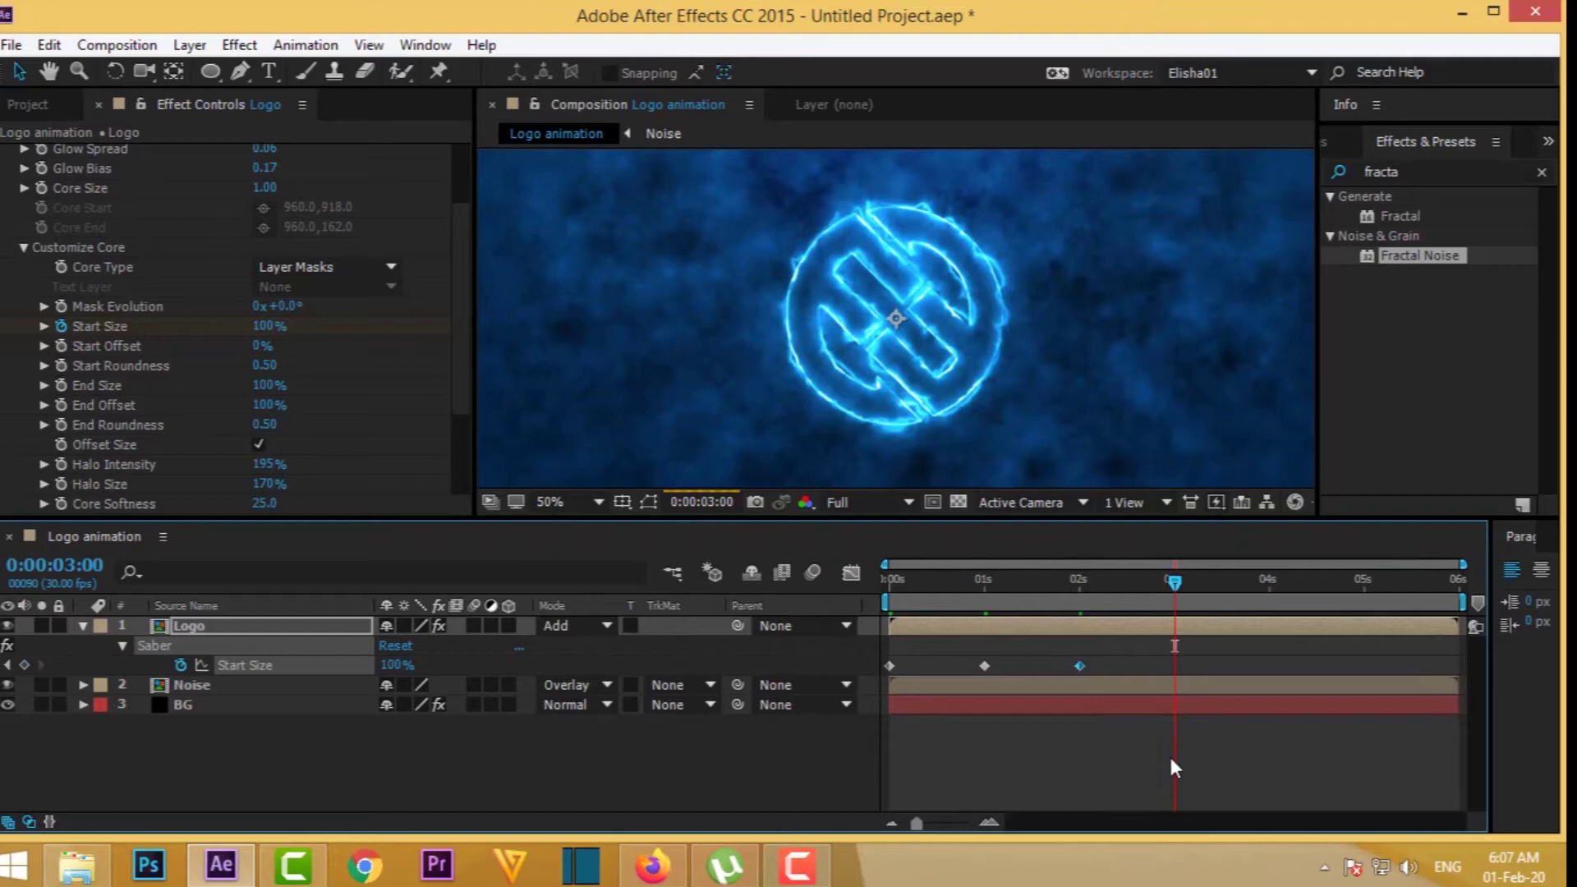
click(397, 664)
text(0)
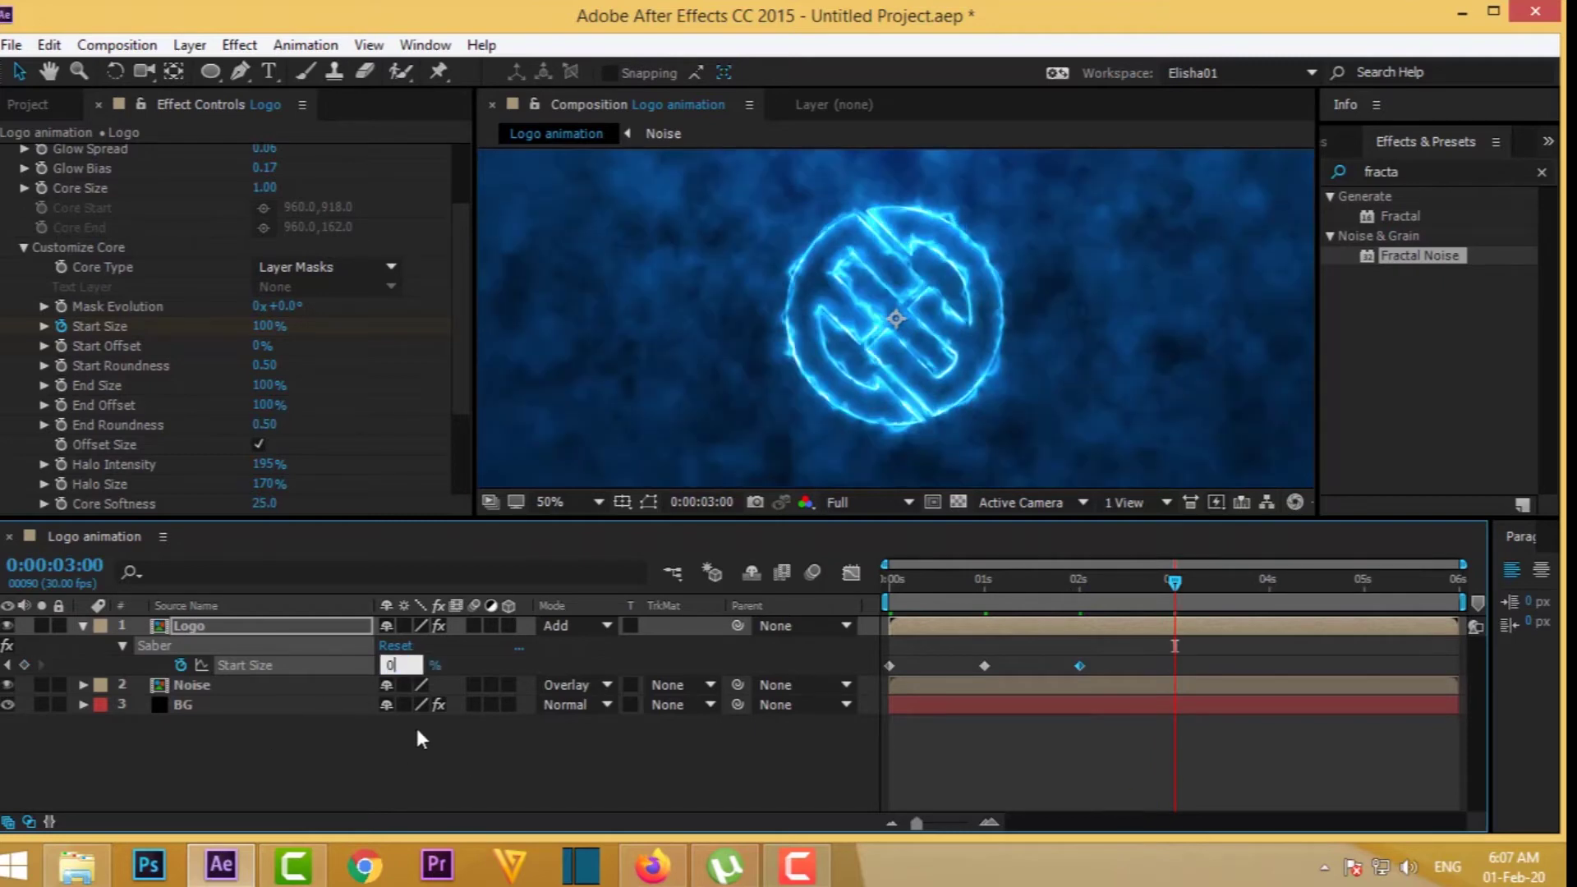
key(Return)
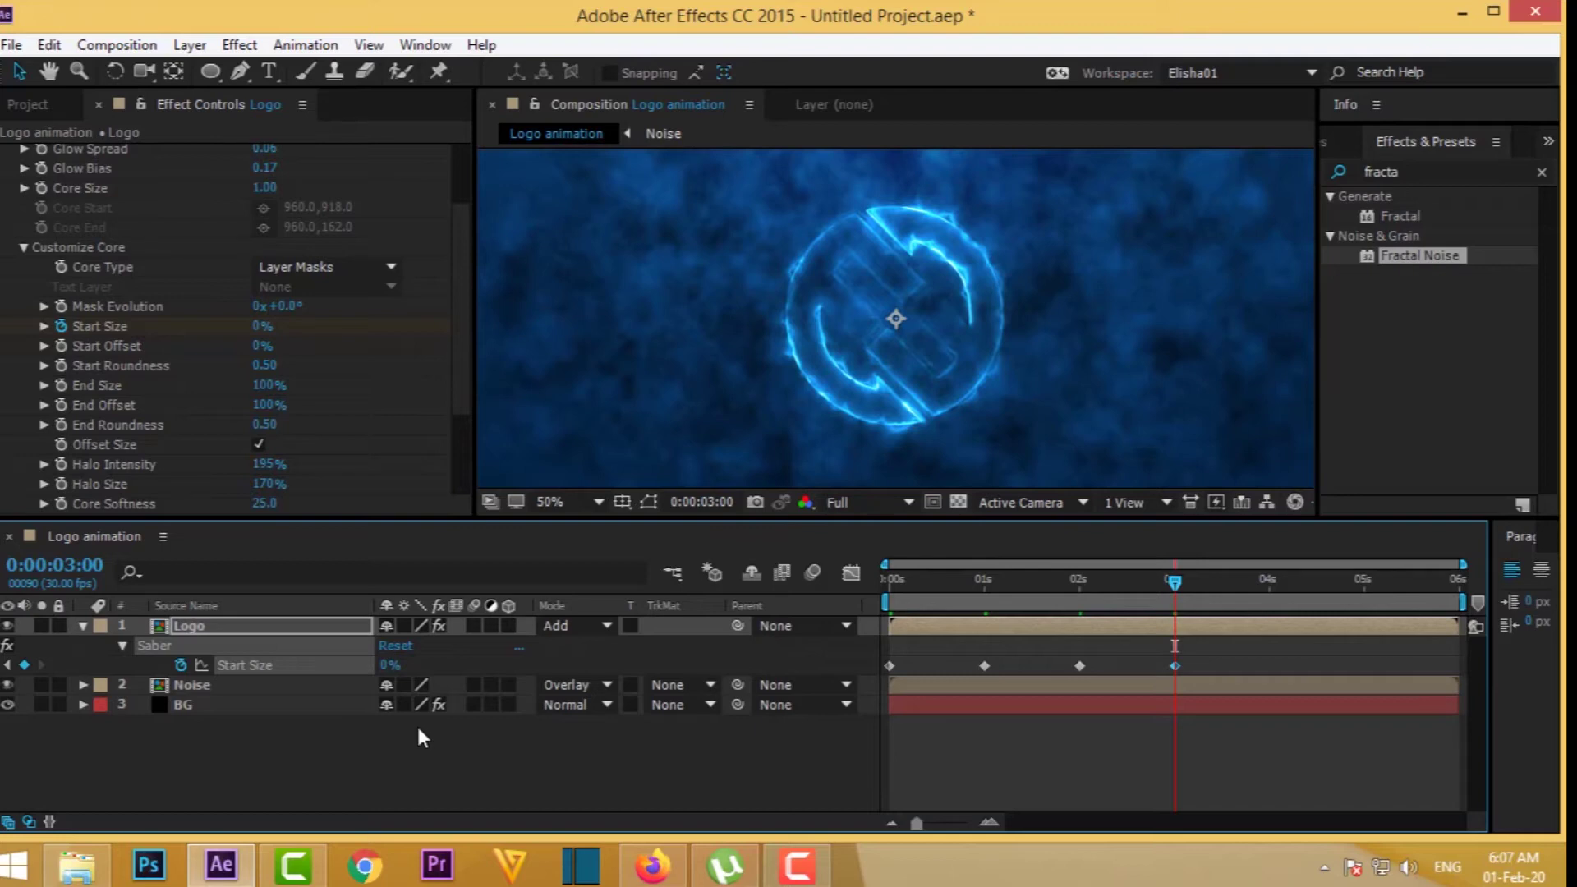
- Scrub back and preview the Start Size animation
drag(896, 580, 918, 579)
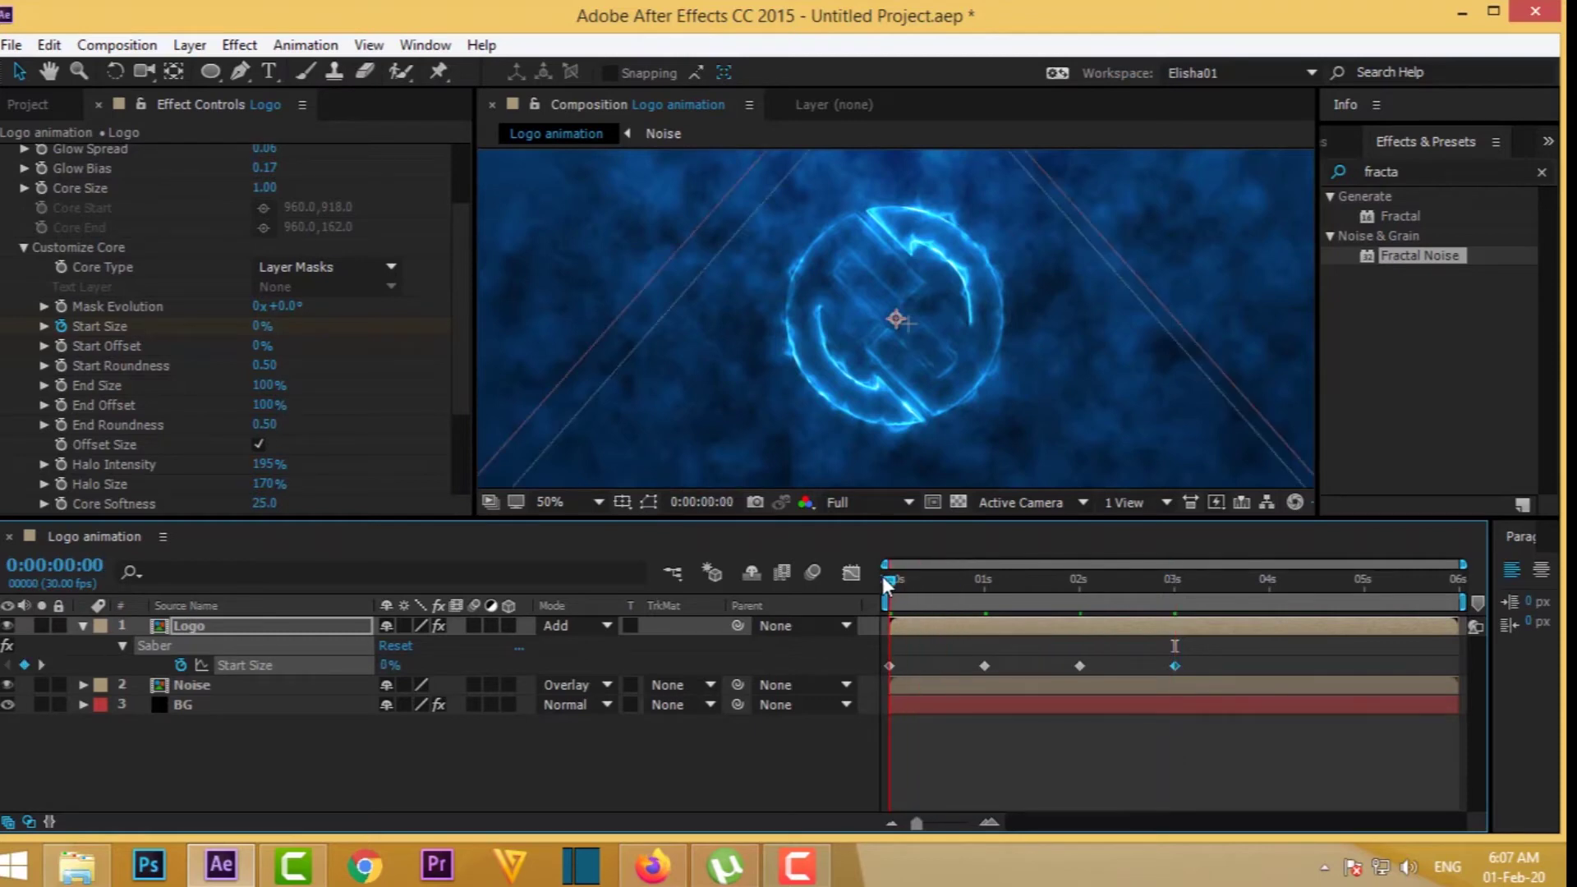
key(space)
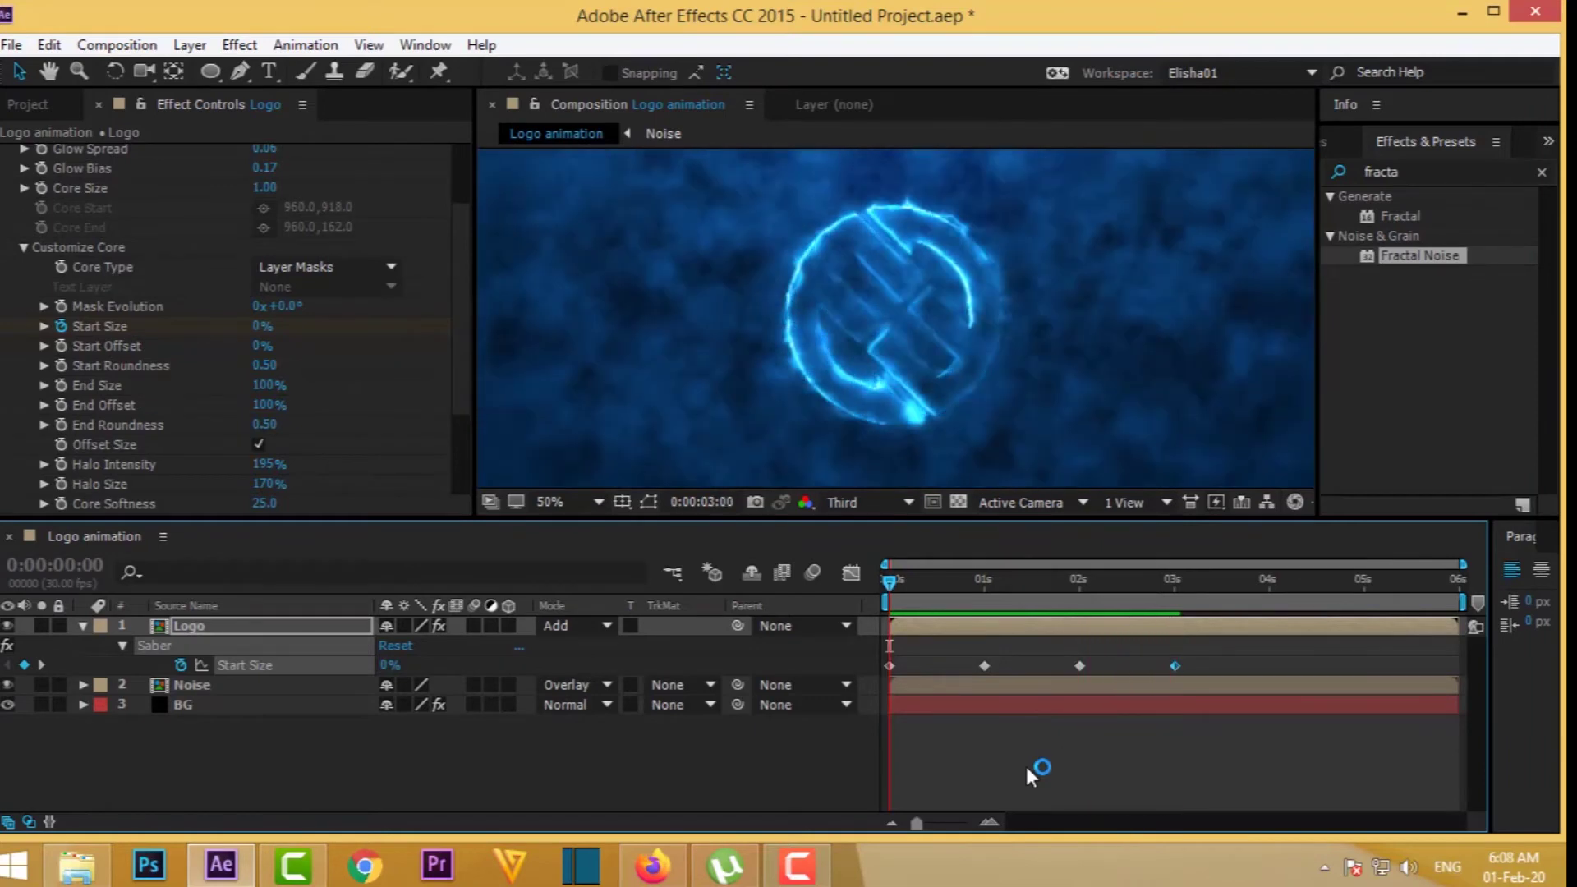
click(382, 753)
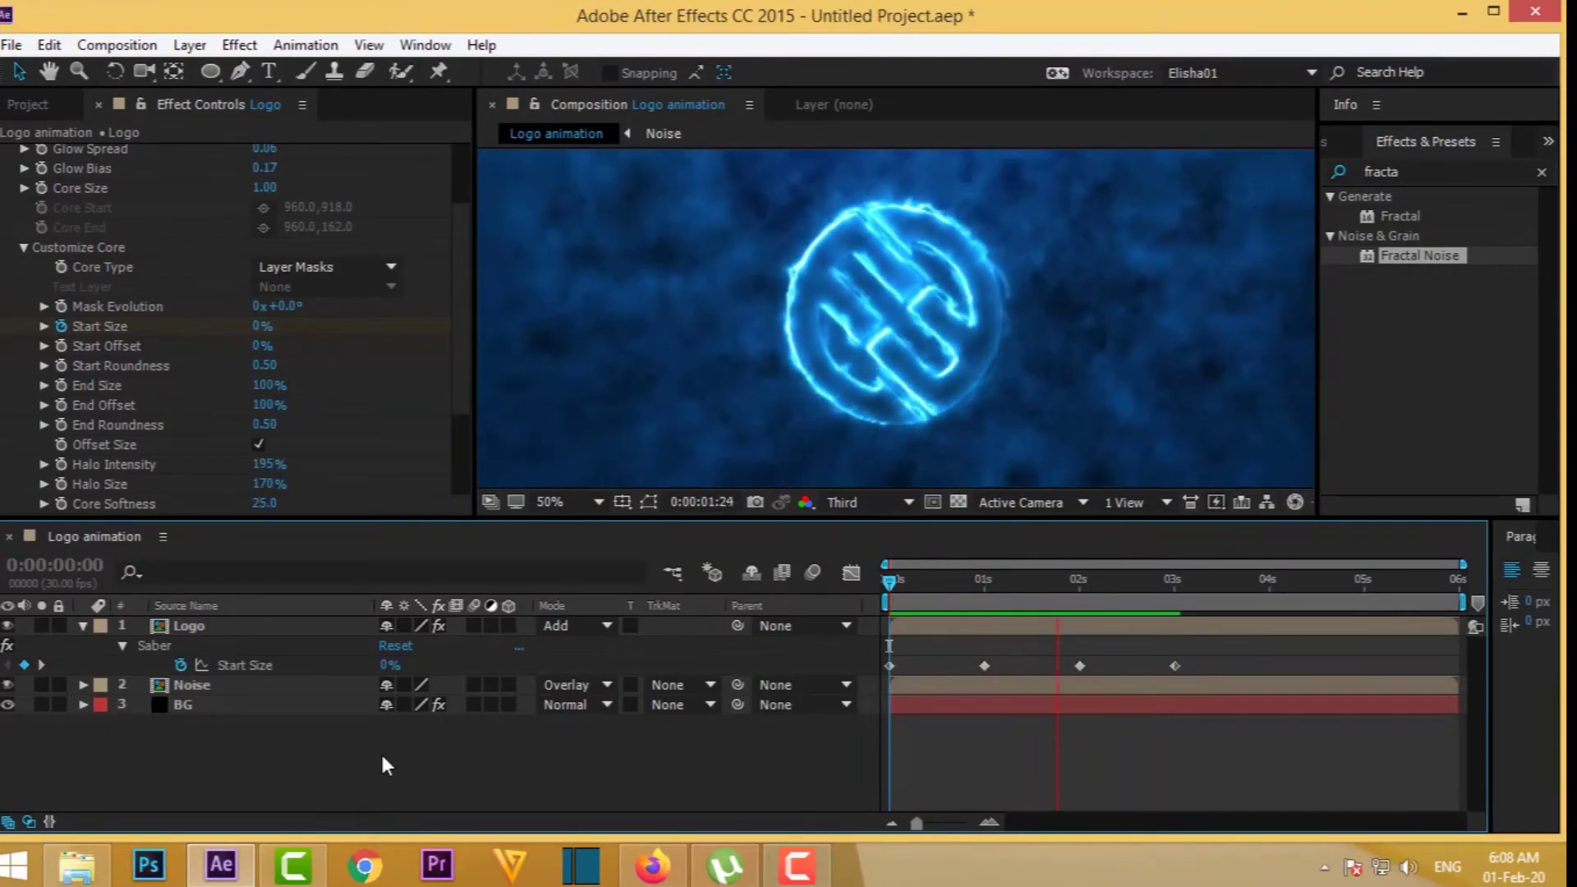
key(space)
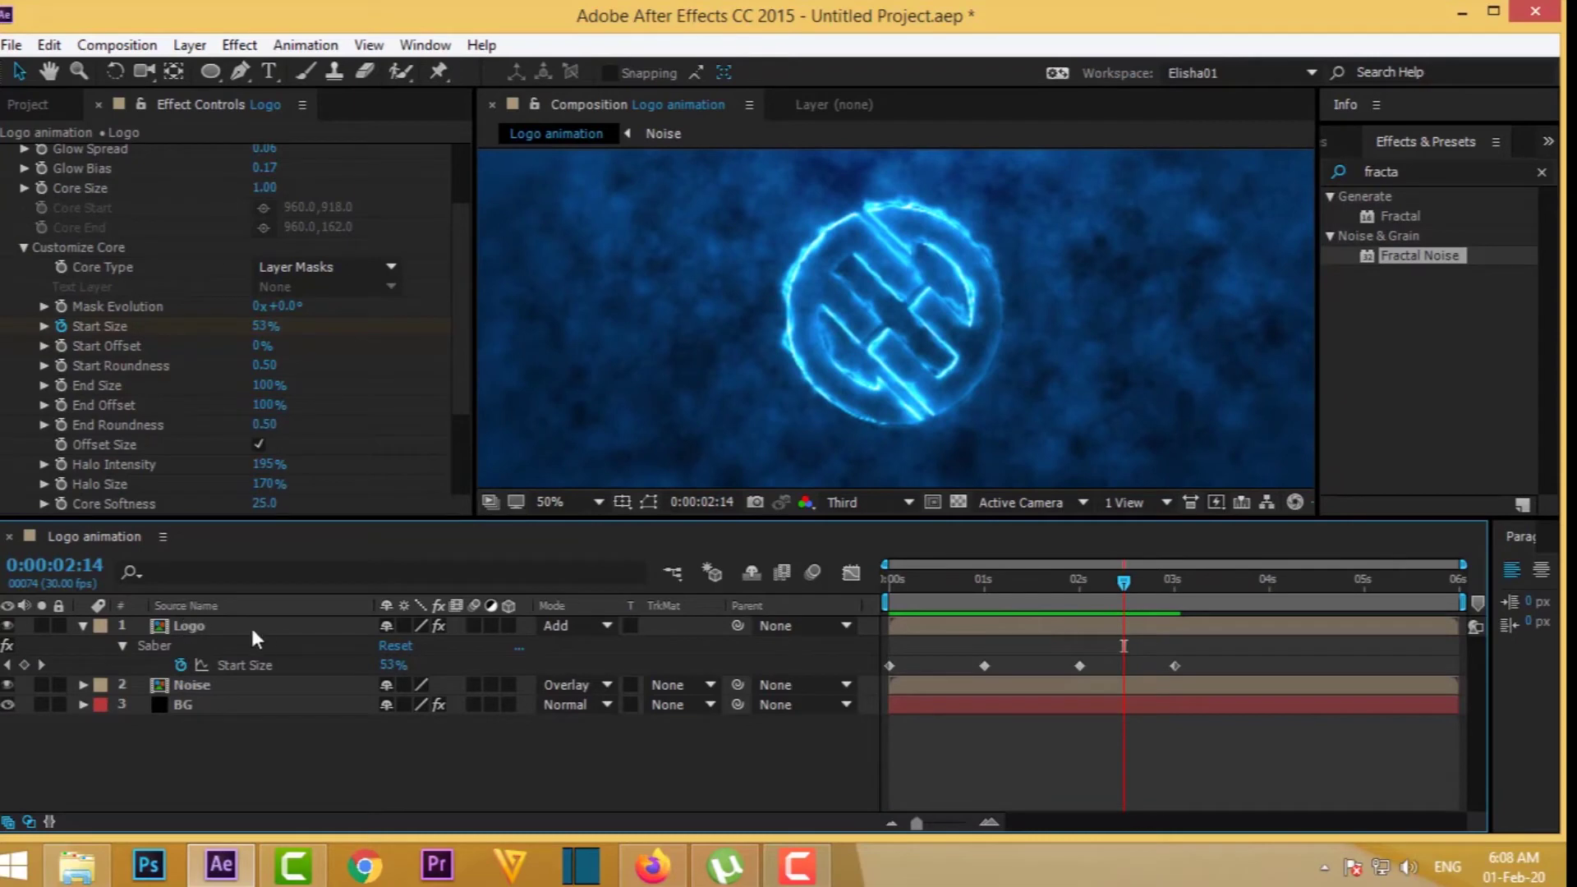
- Return to the first frame and add a Start Offset keyframe
click(117, 353)
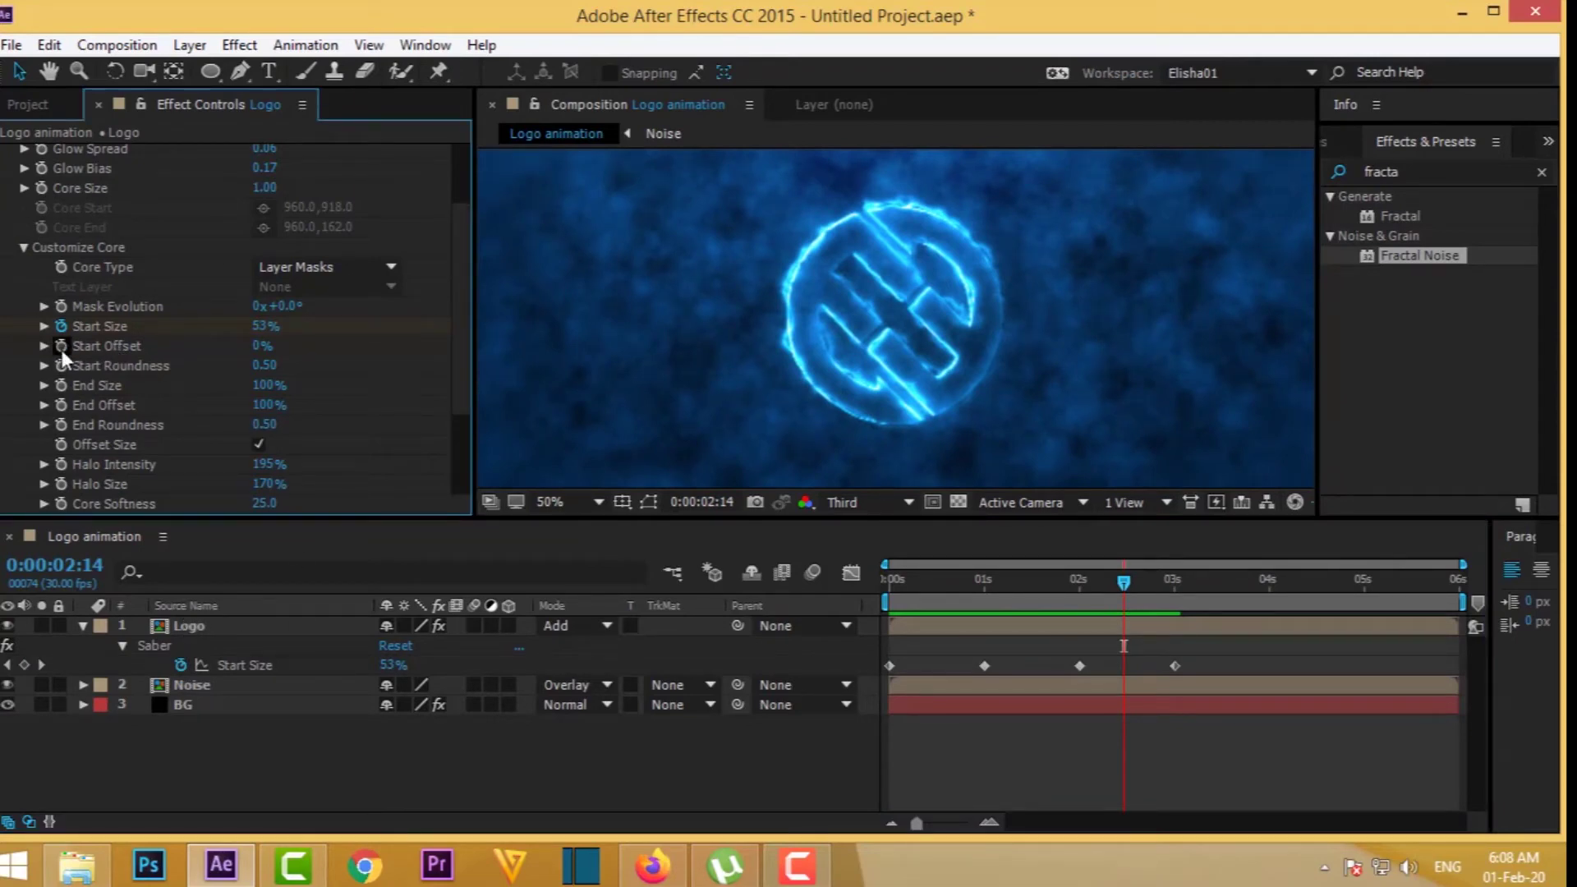
click(867, 618)
key(Home)
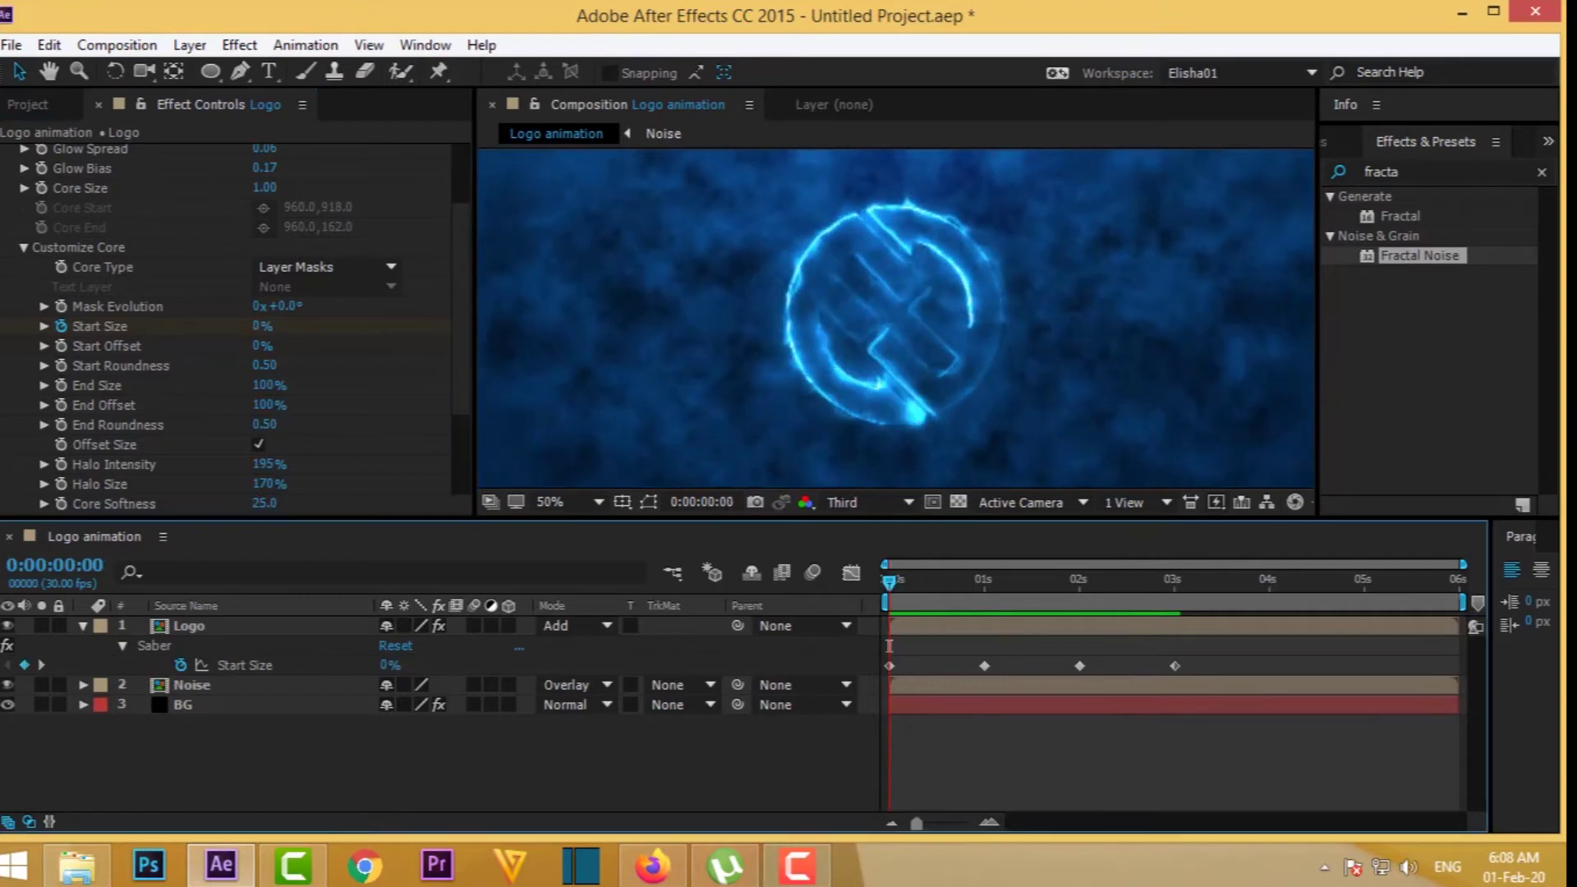
click(62, 351)
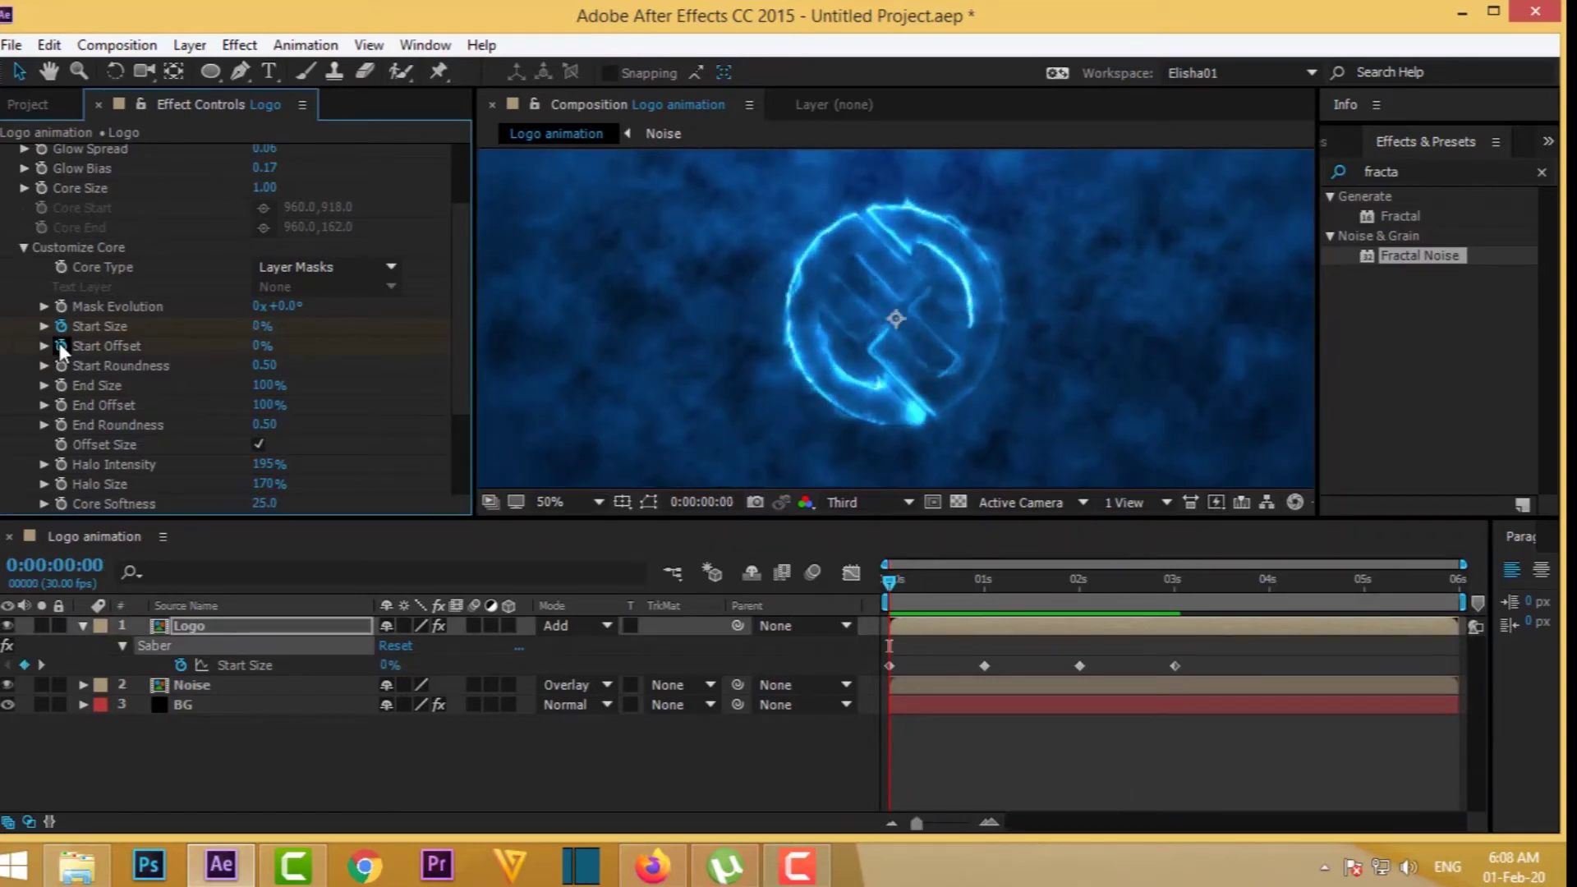
click(62, 346)
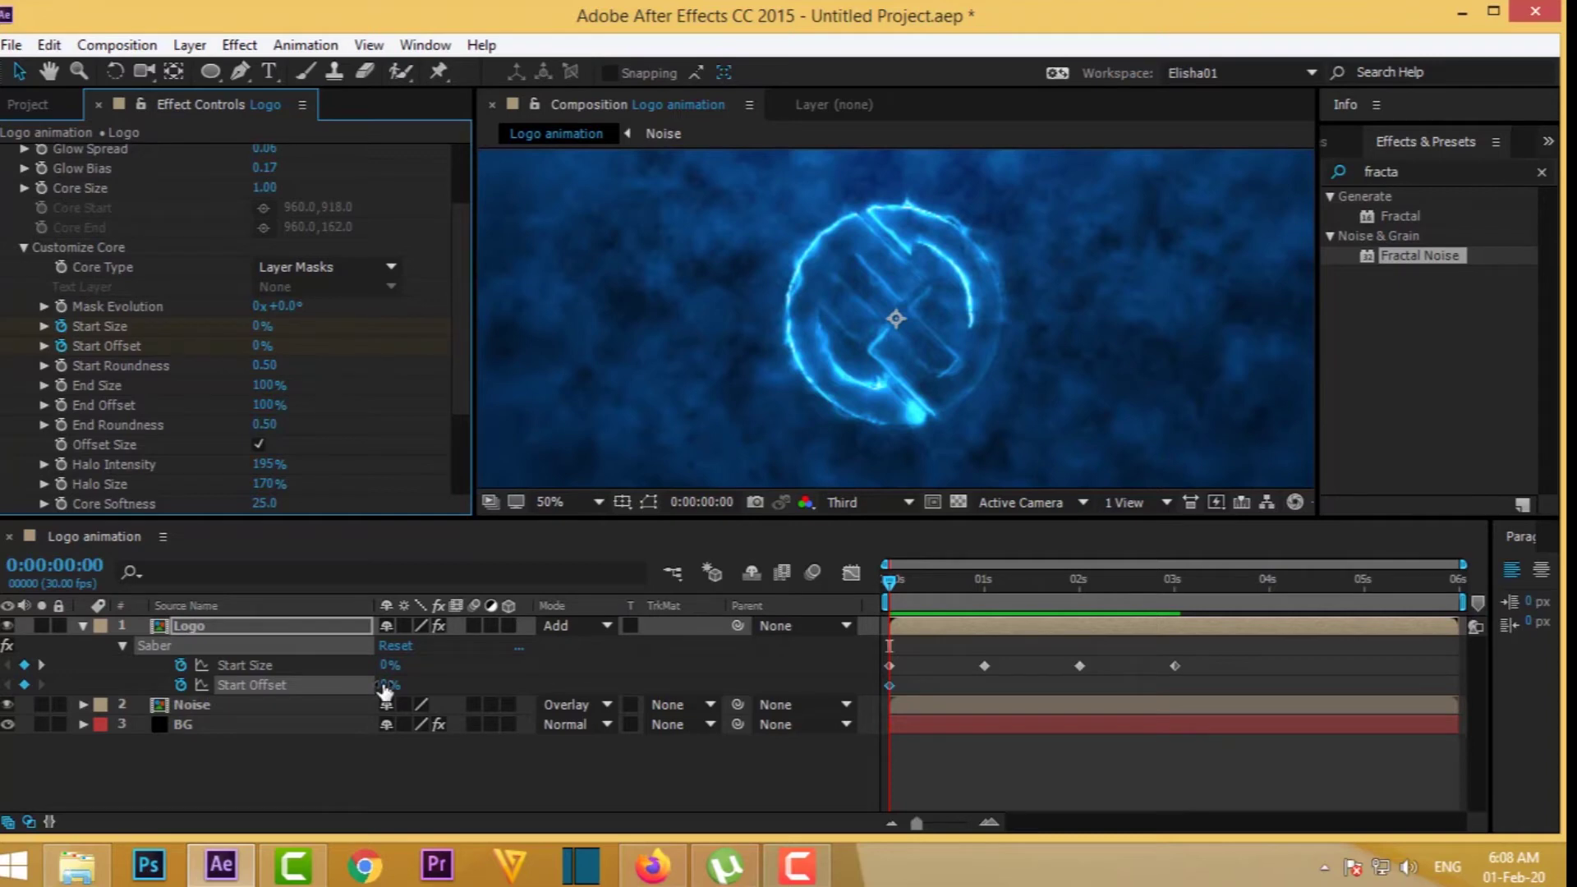
- Keyframe Start Offset from 100% at frame zero to 0% at three seconds
click(385, 686)
text(100)
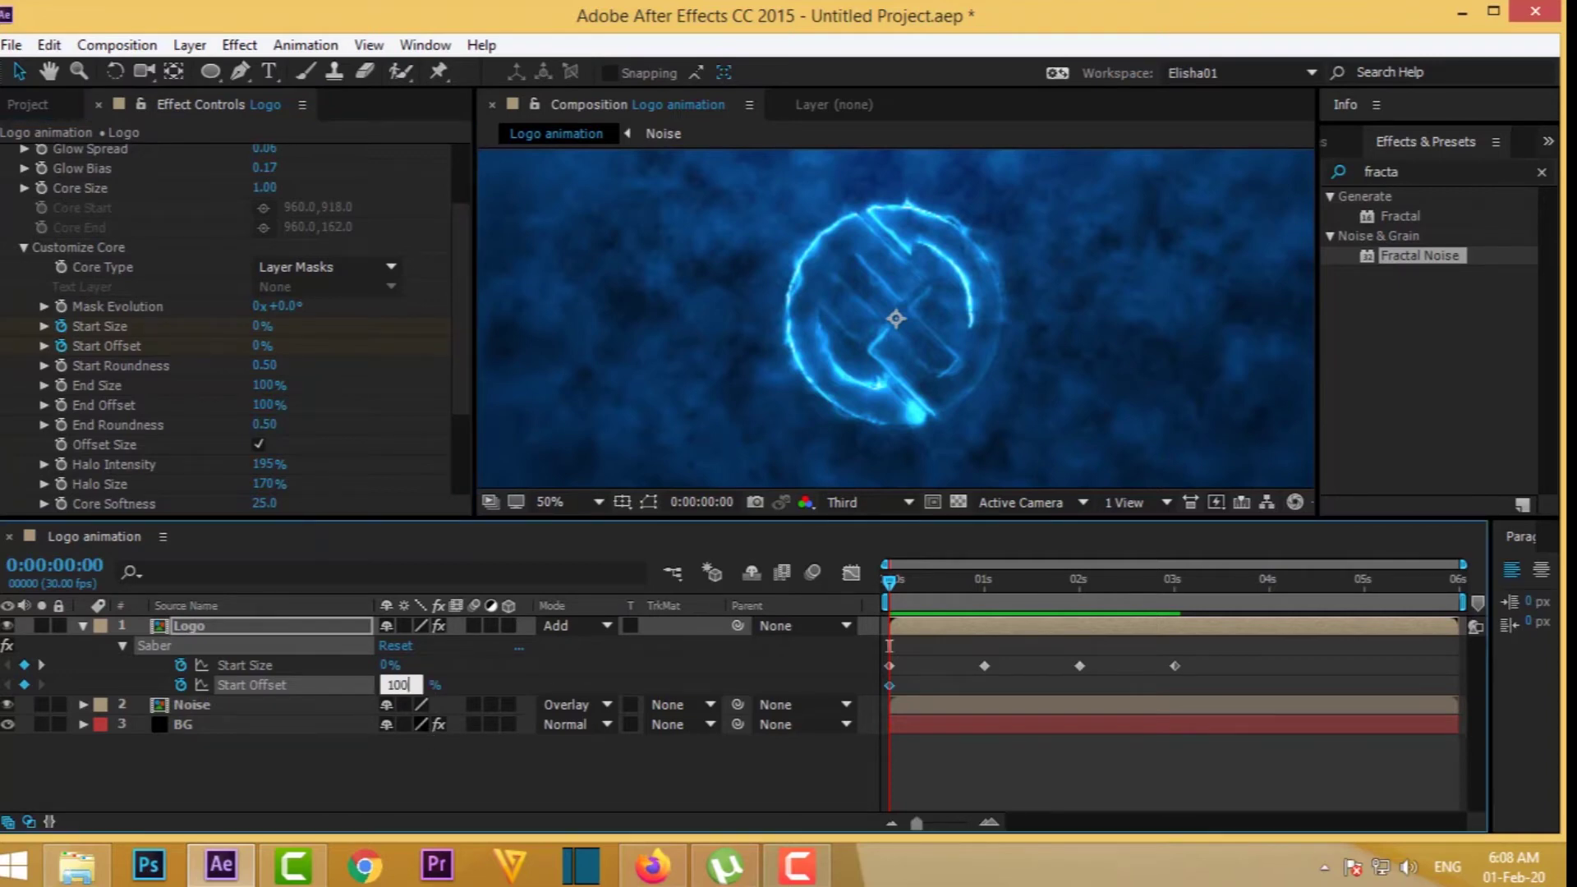
key(Return)
click(1172, 582)
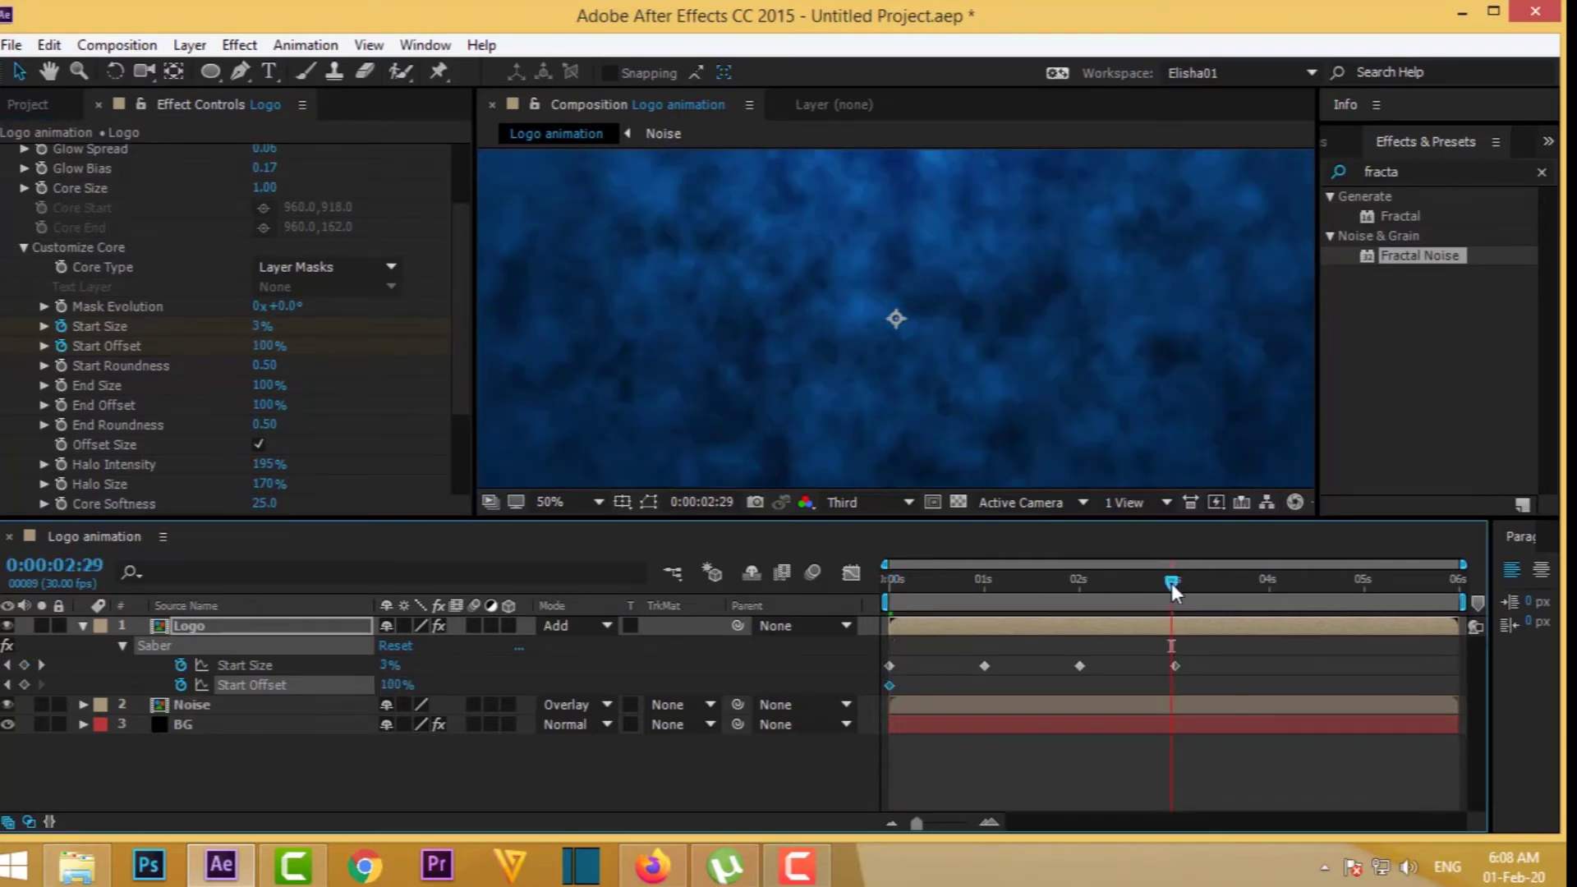
click(41, 664)
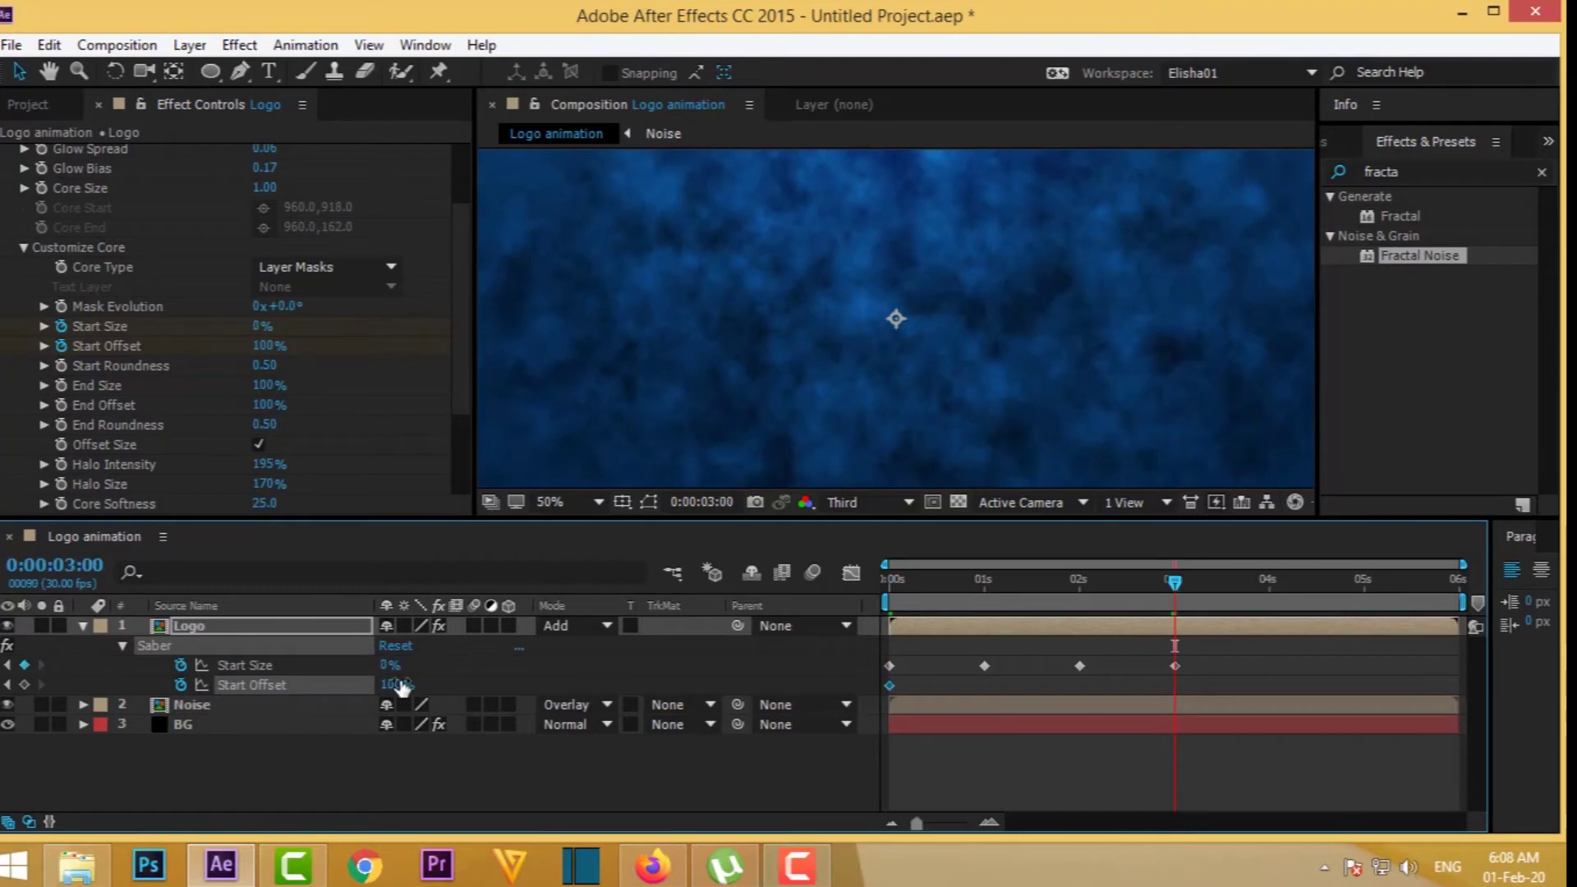
click(396, 684)
text(0)
key(Return)
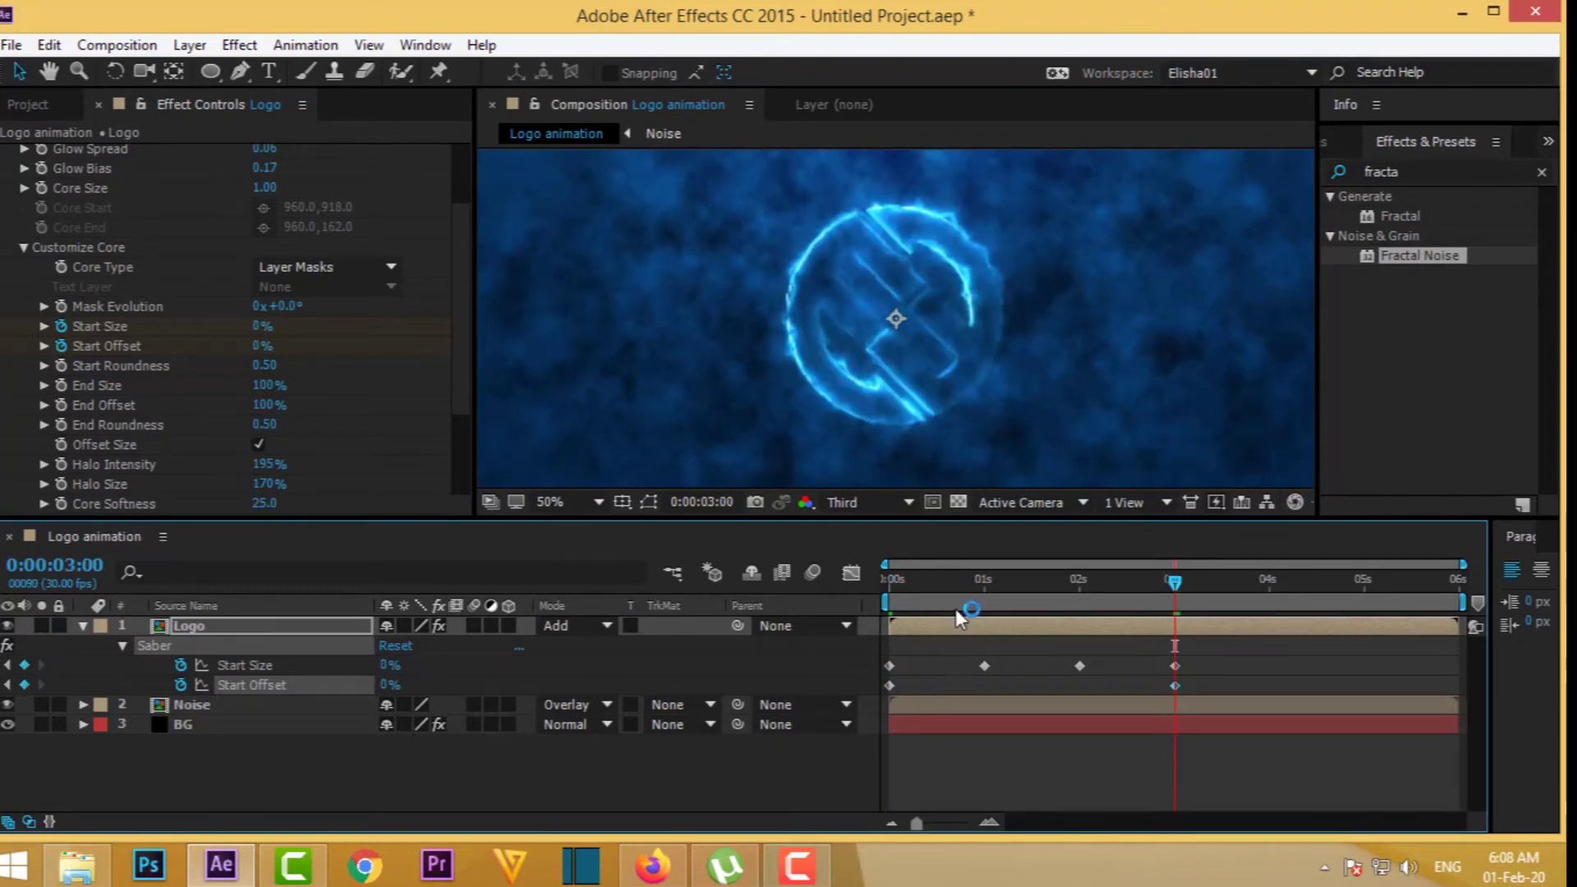
- Preview the logo tracing on from the start
click(894, 585)
key(space)
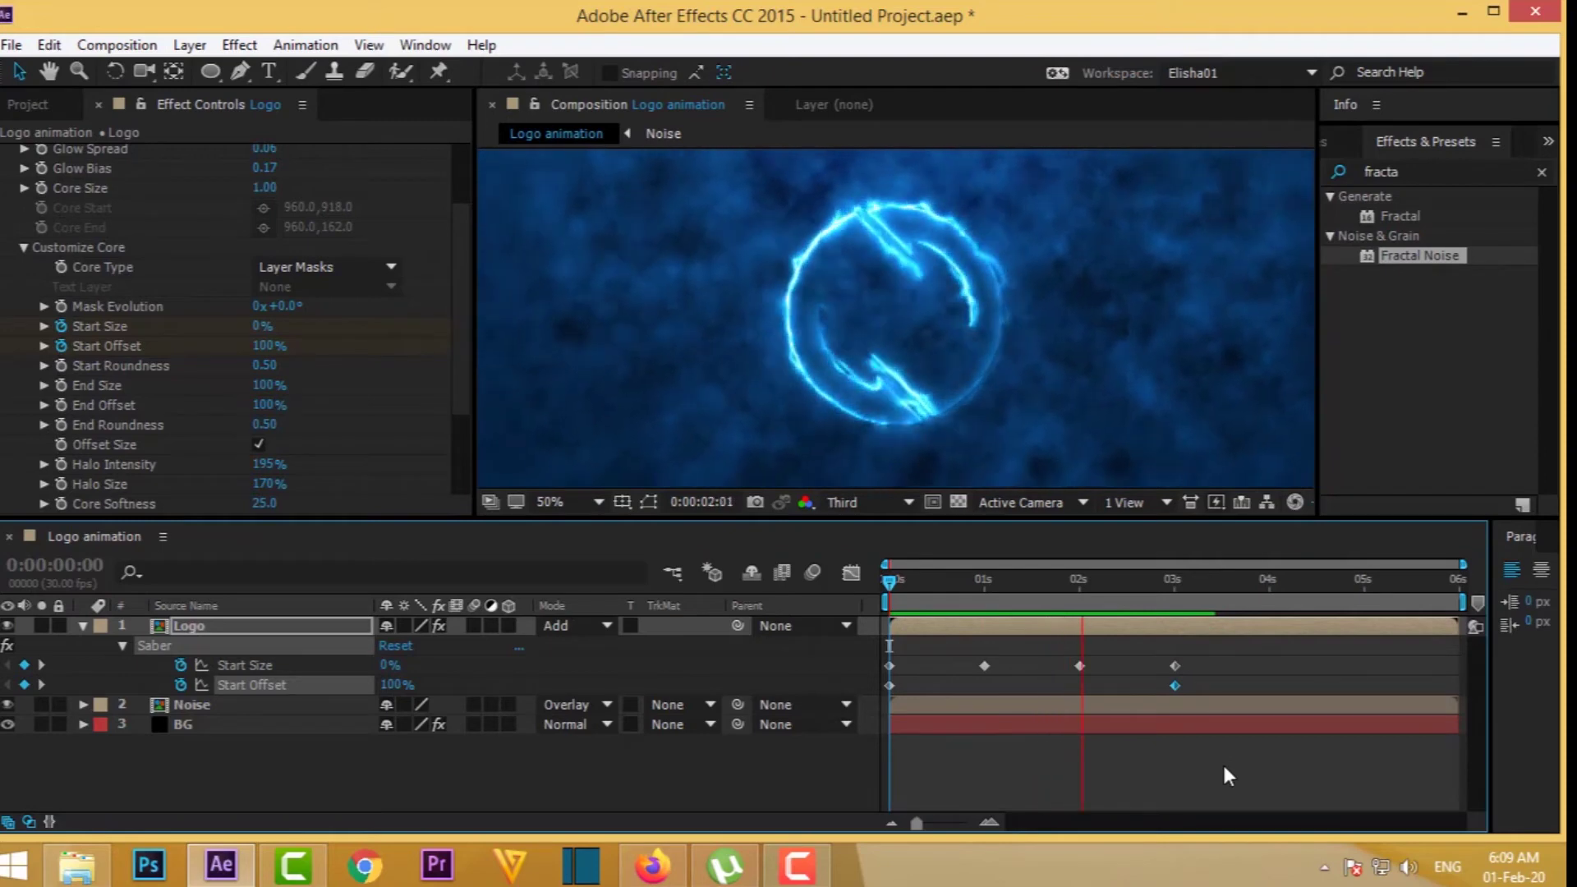
key(space)
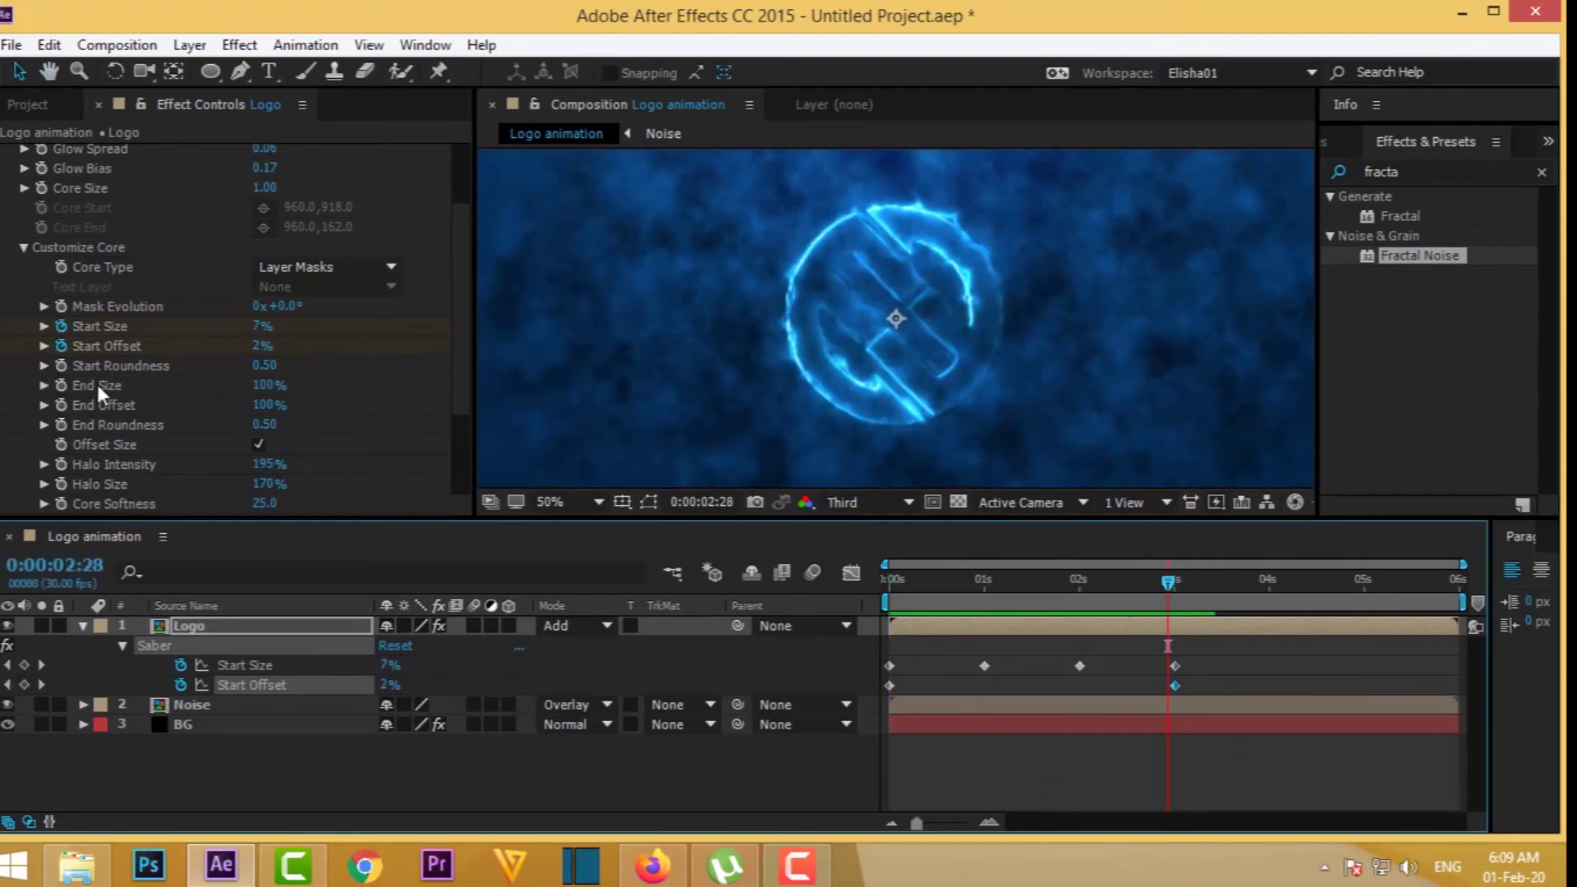
- Set Saber's End Size to 0%
click(265, 386)
key(Return)
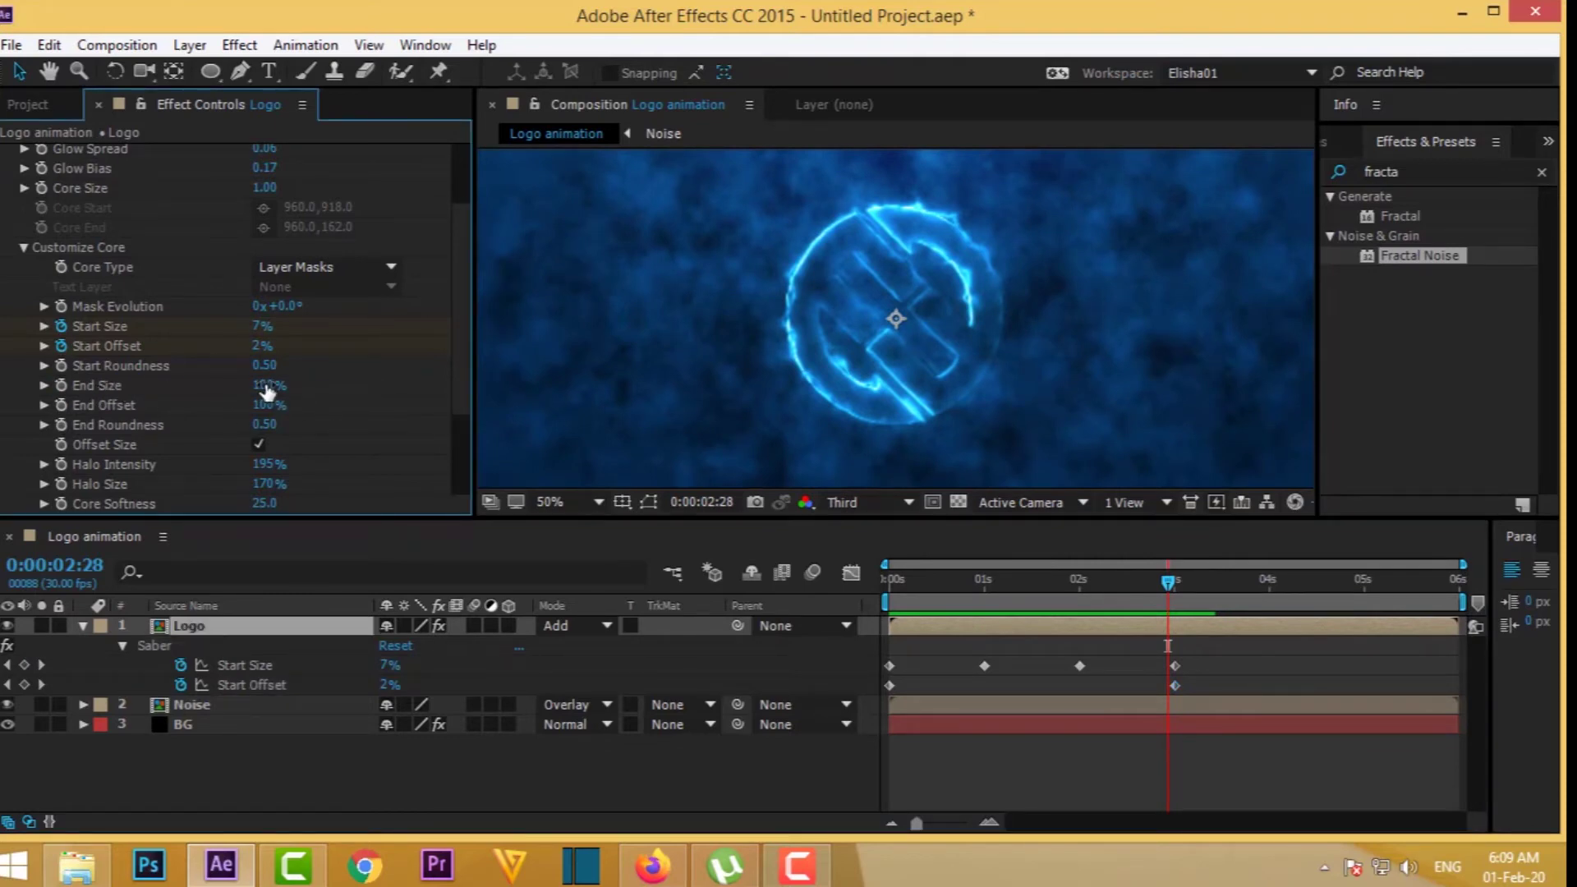
click(268, 388)
text(6)
key(Return)
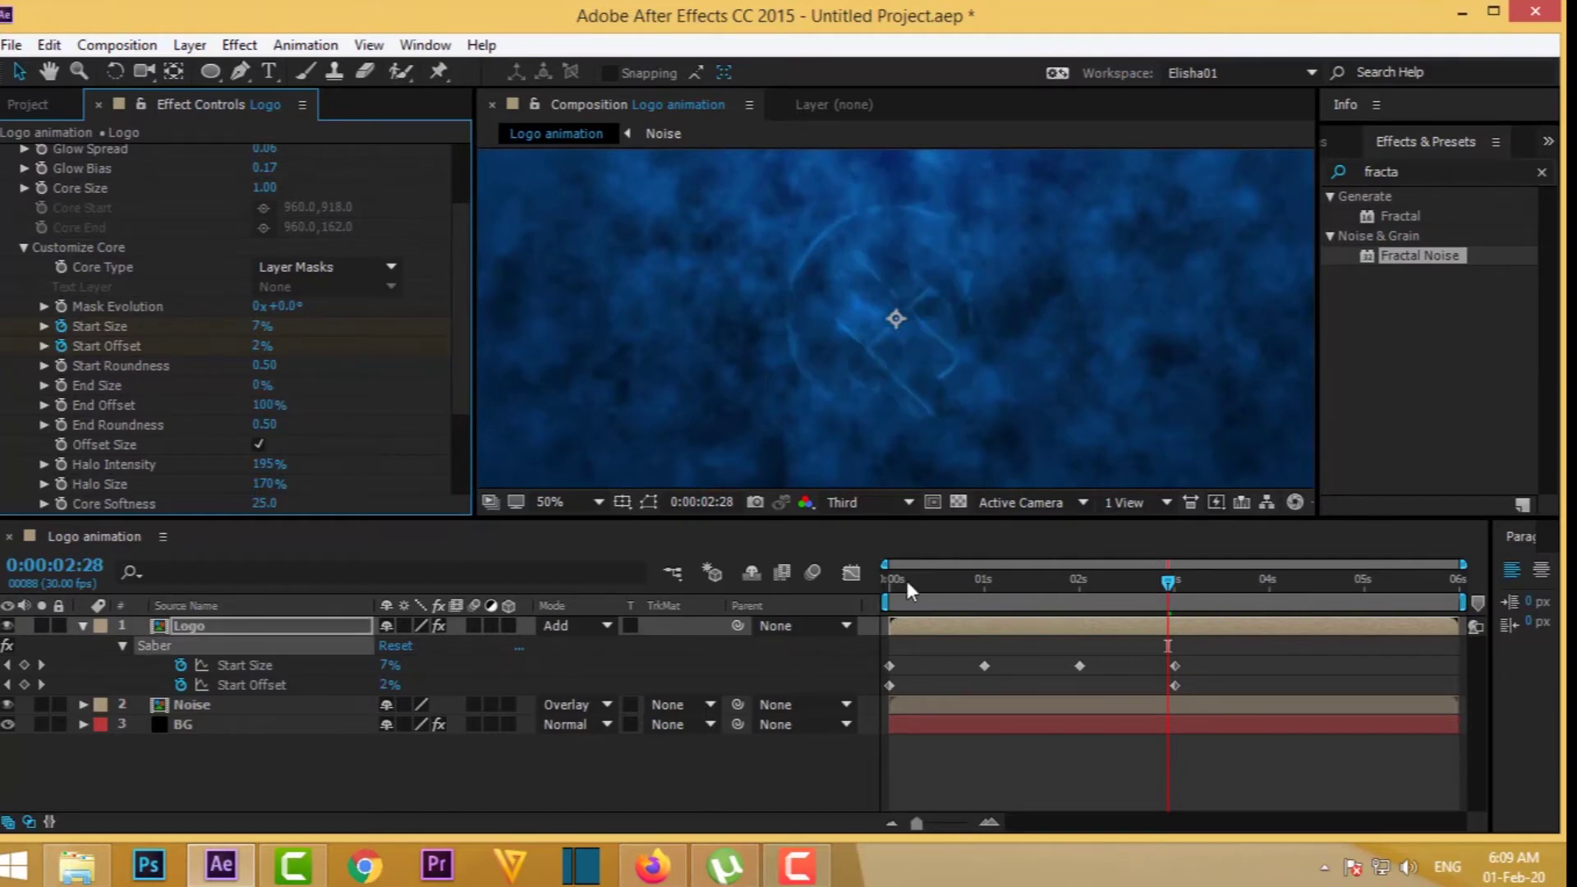
- Preview the animation, then add an End Offset keyframe at one second
click(896, 580)
key(space)
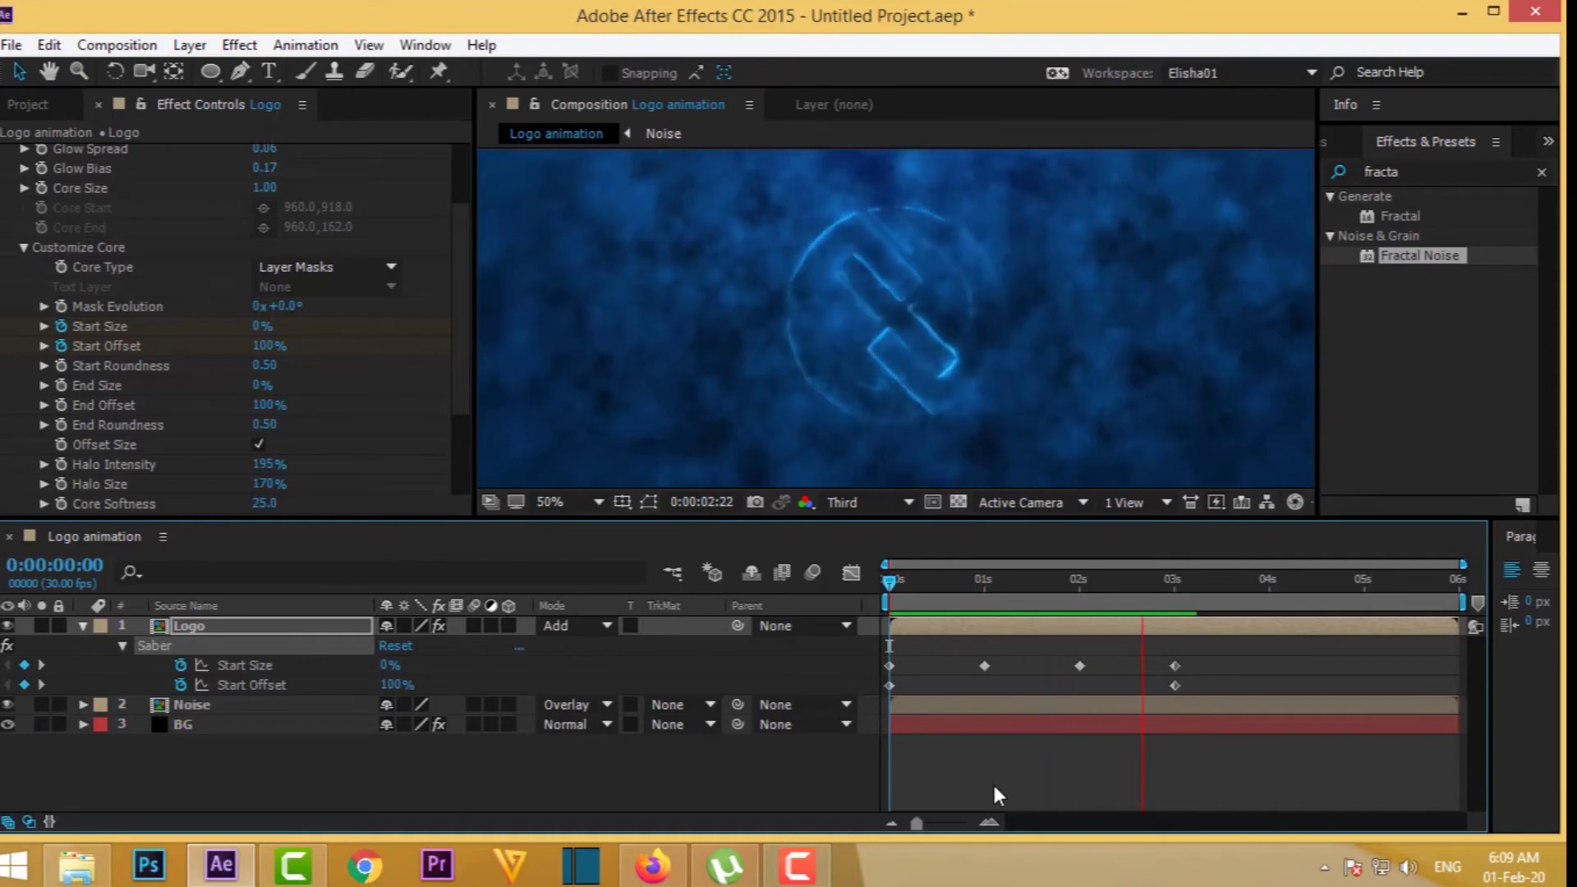
key(space)
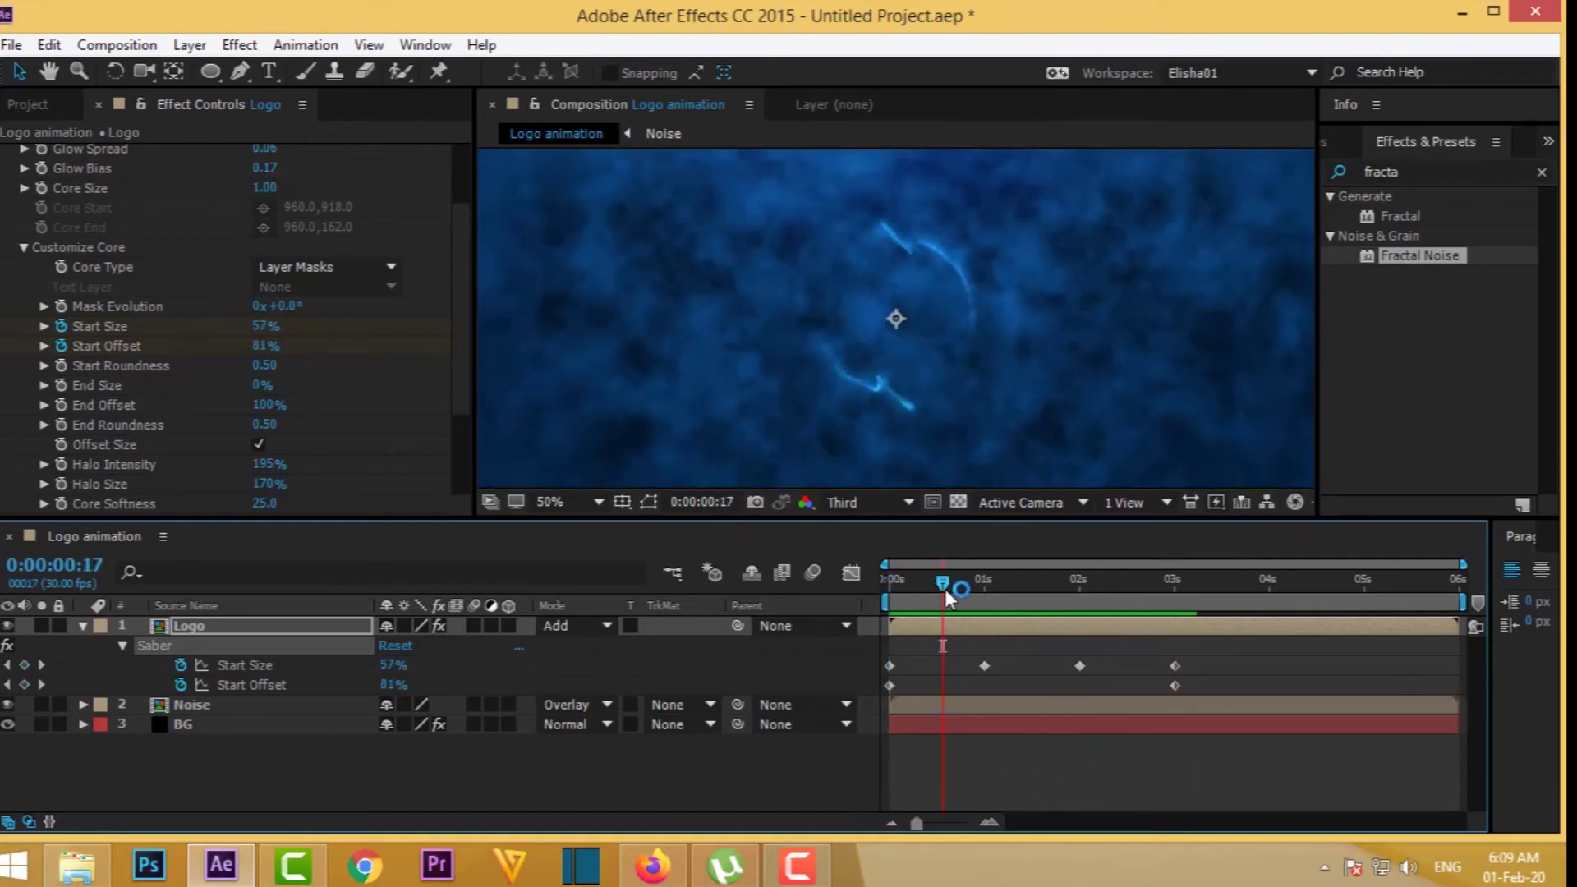
drag(945, 589, 983, 593)
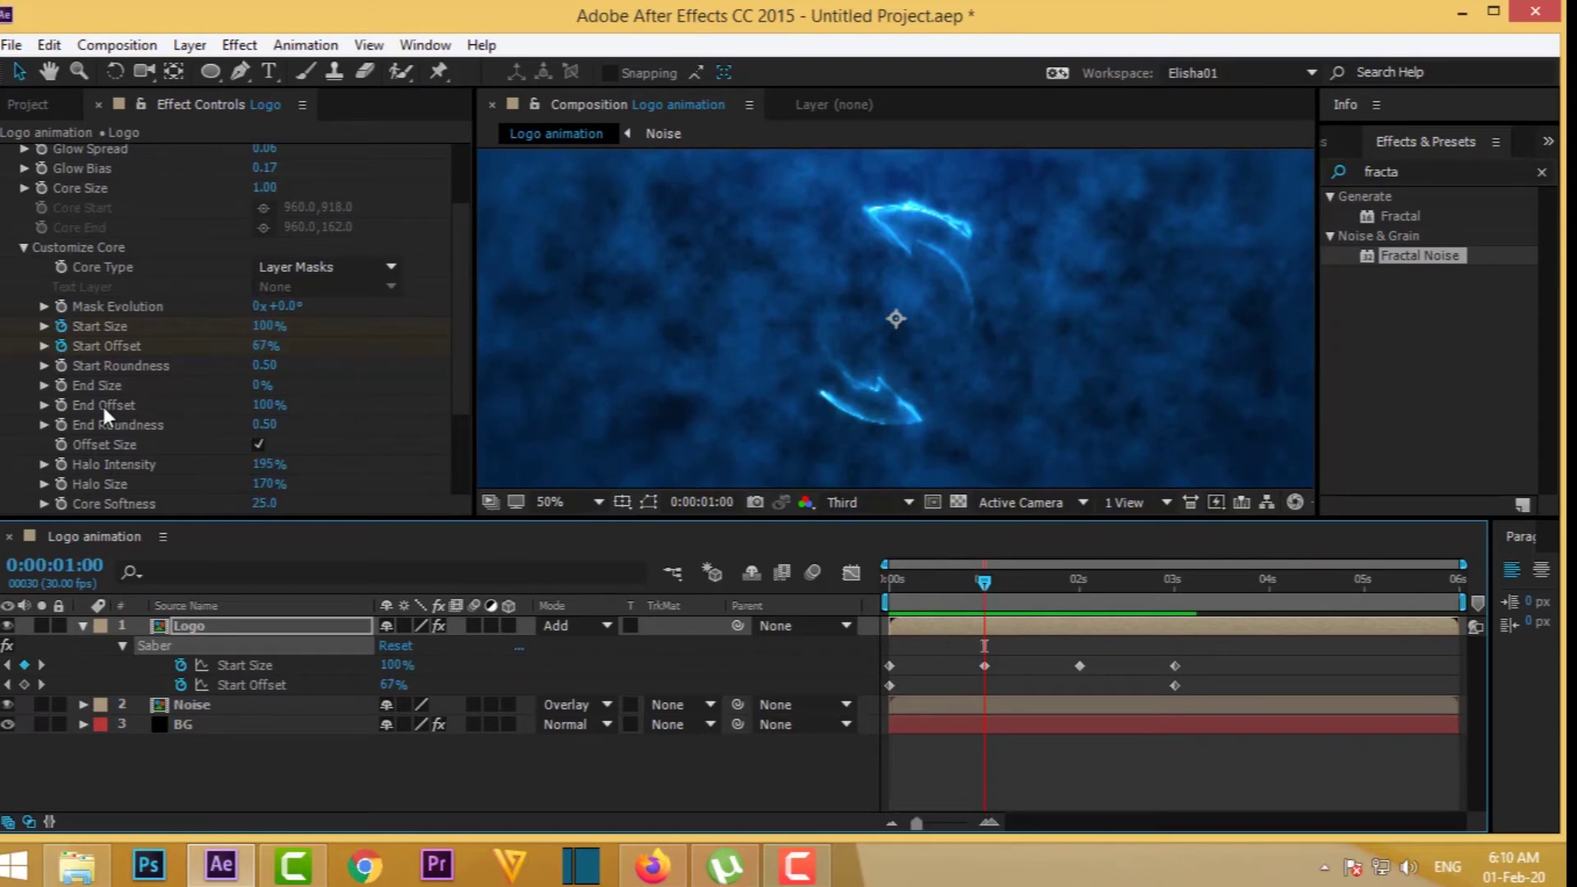
click(58, 404)
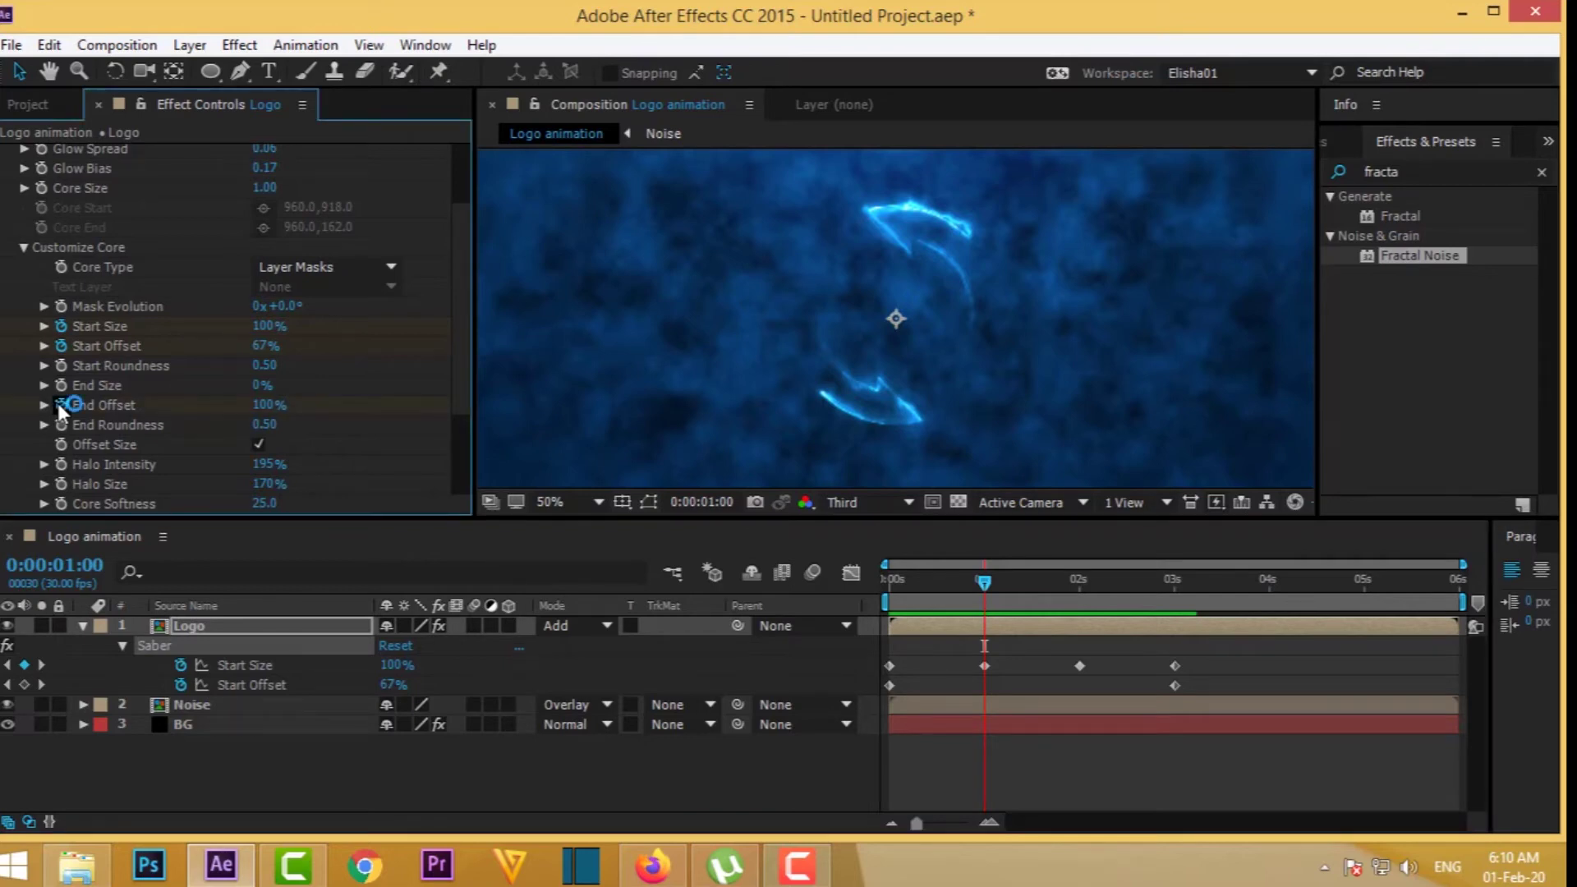
- Set End Offset to 0% at four seconds
key(u)
key(u)
key(u)
key(u)
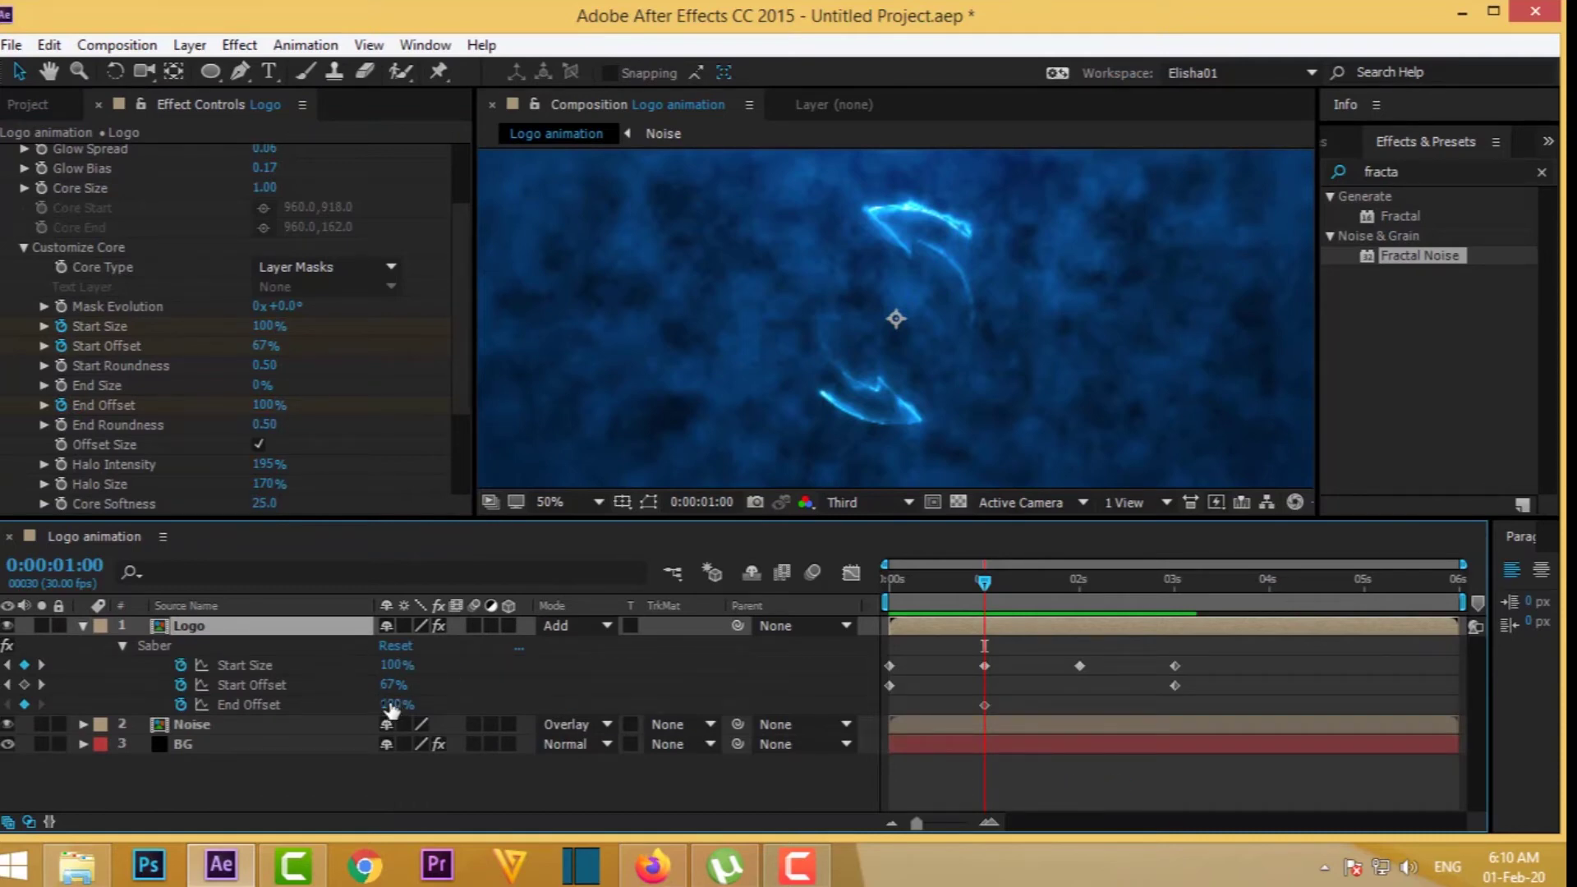
drag(983, 584, 1268, 608)
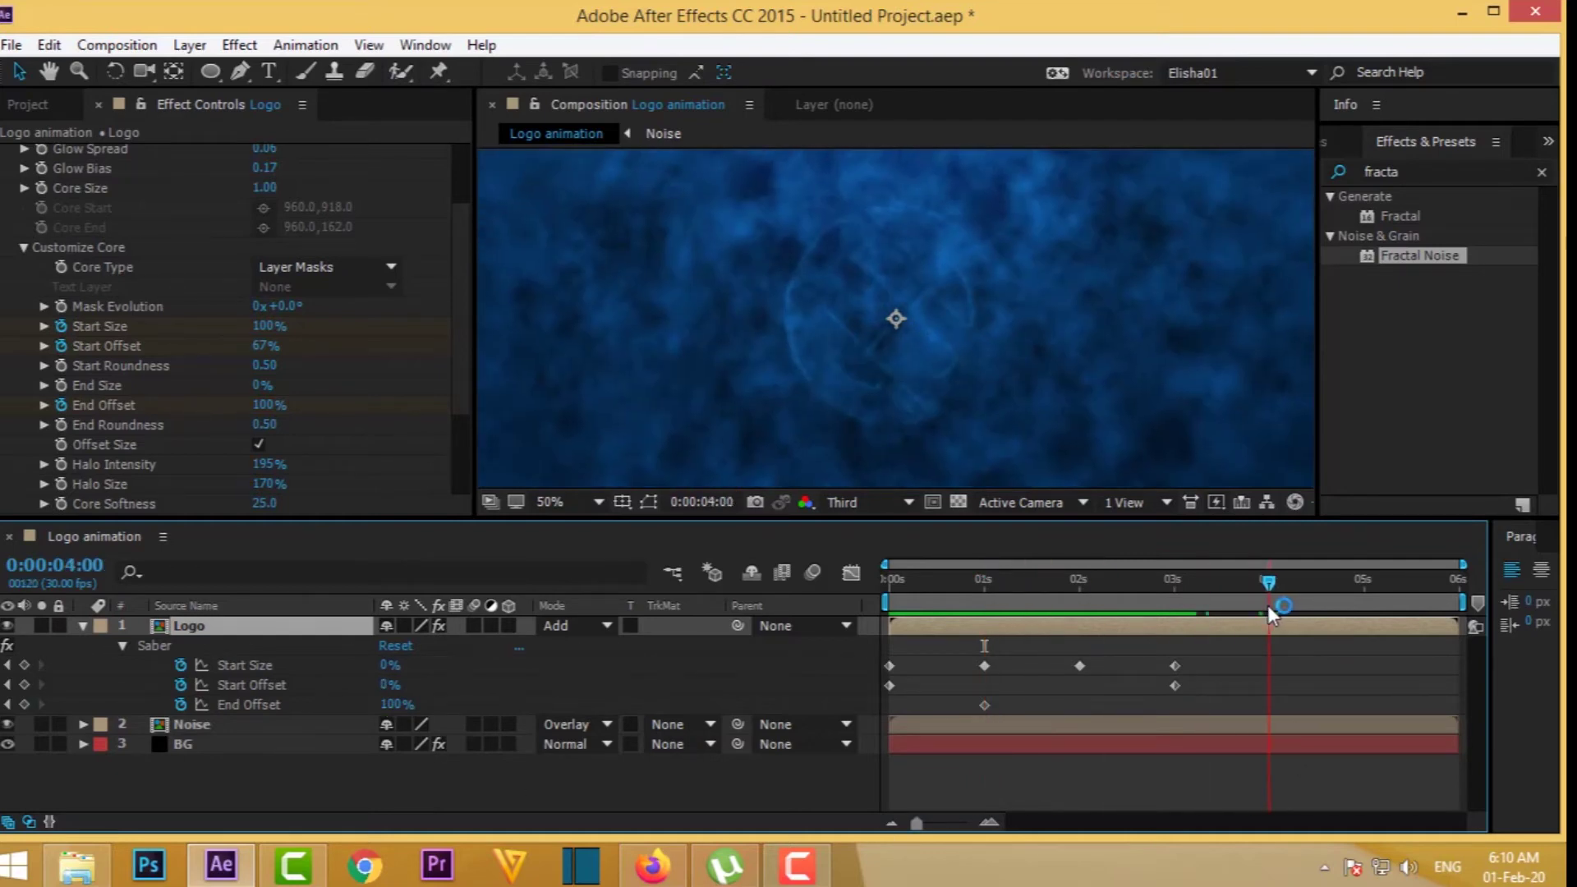
click(402, 704)
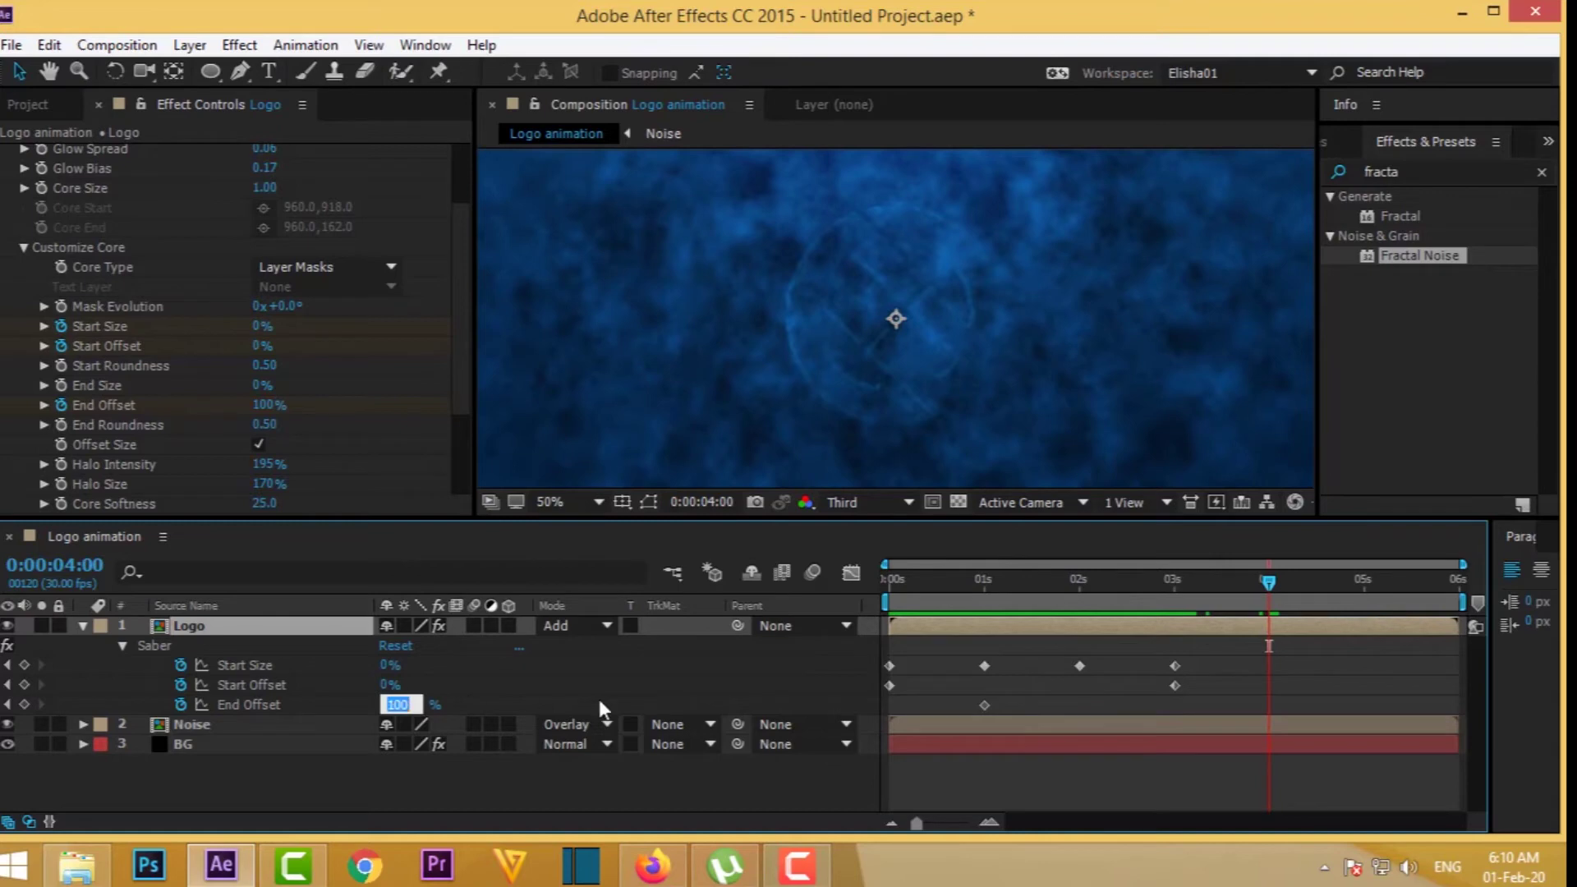
text(0)
key(Return)
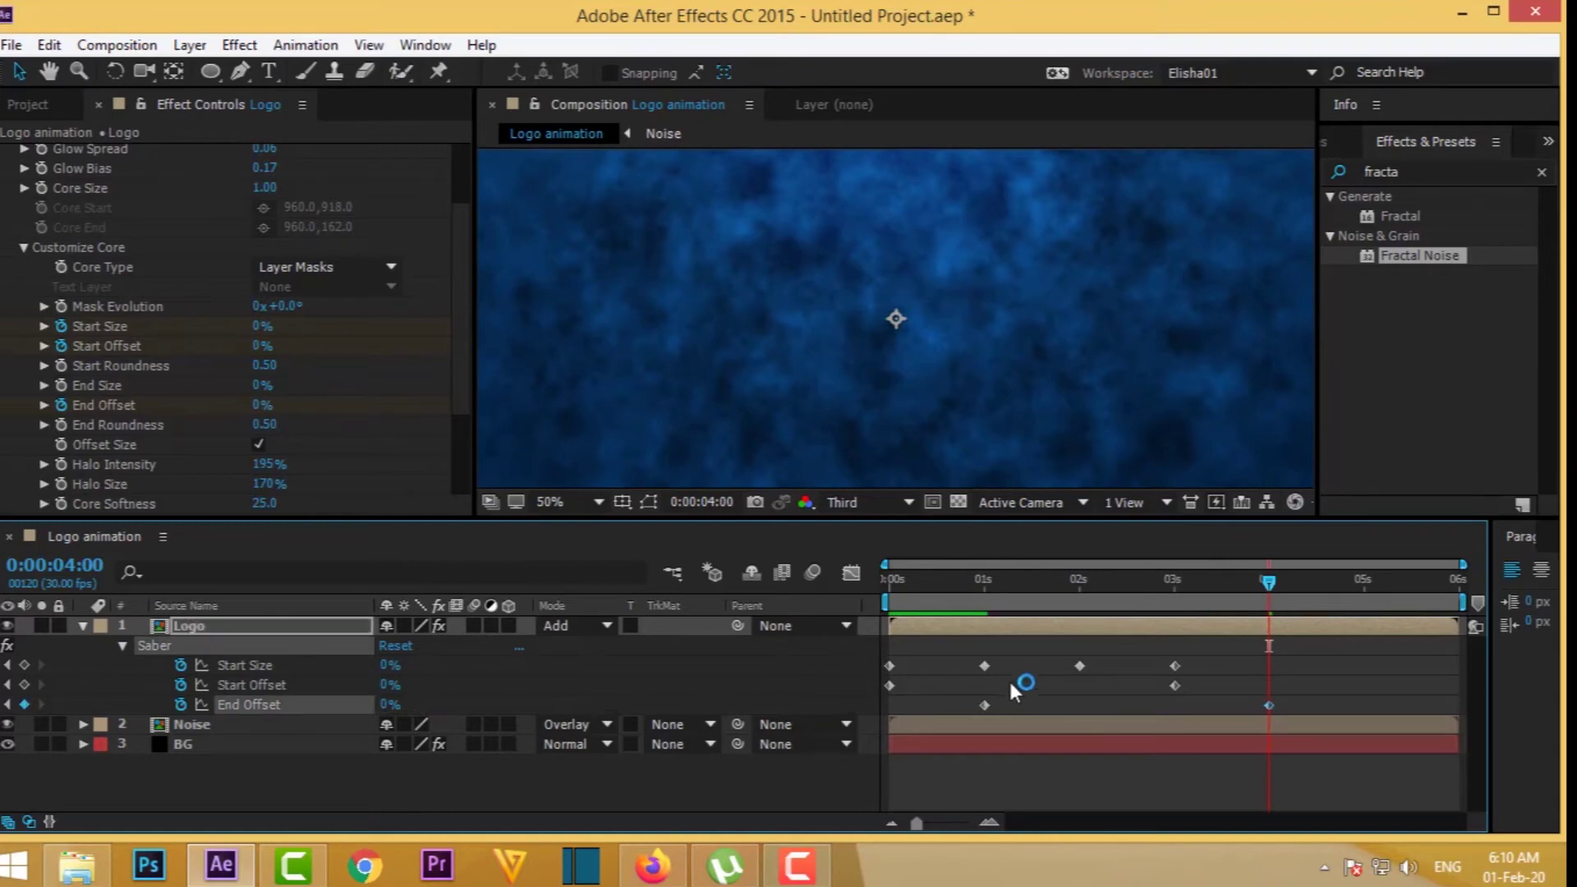
- Preview the logo tracing on and off, then collapse the Saber properties
drag(909, 595, 874, 593)
key(space)
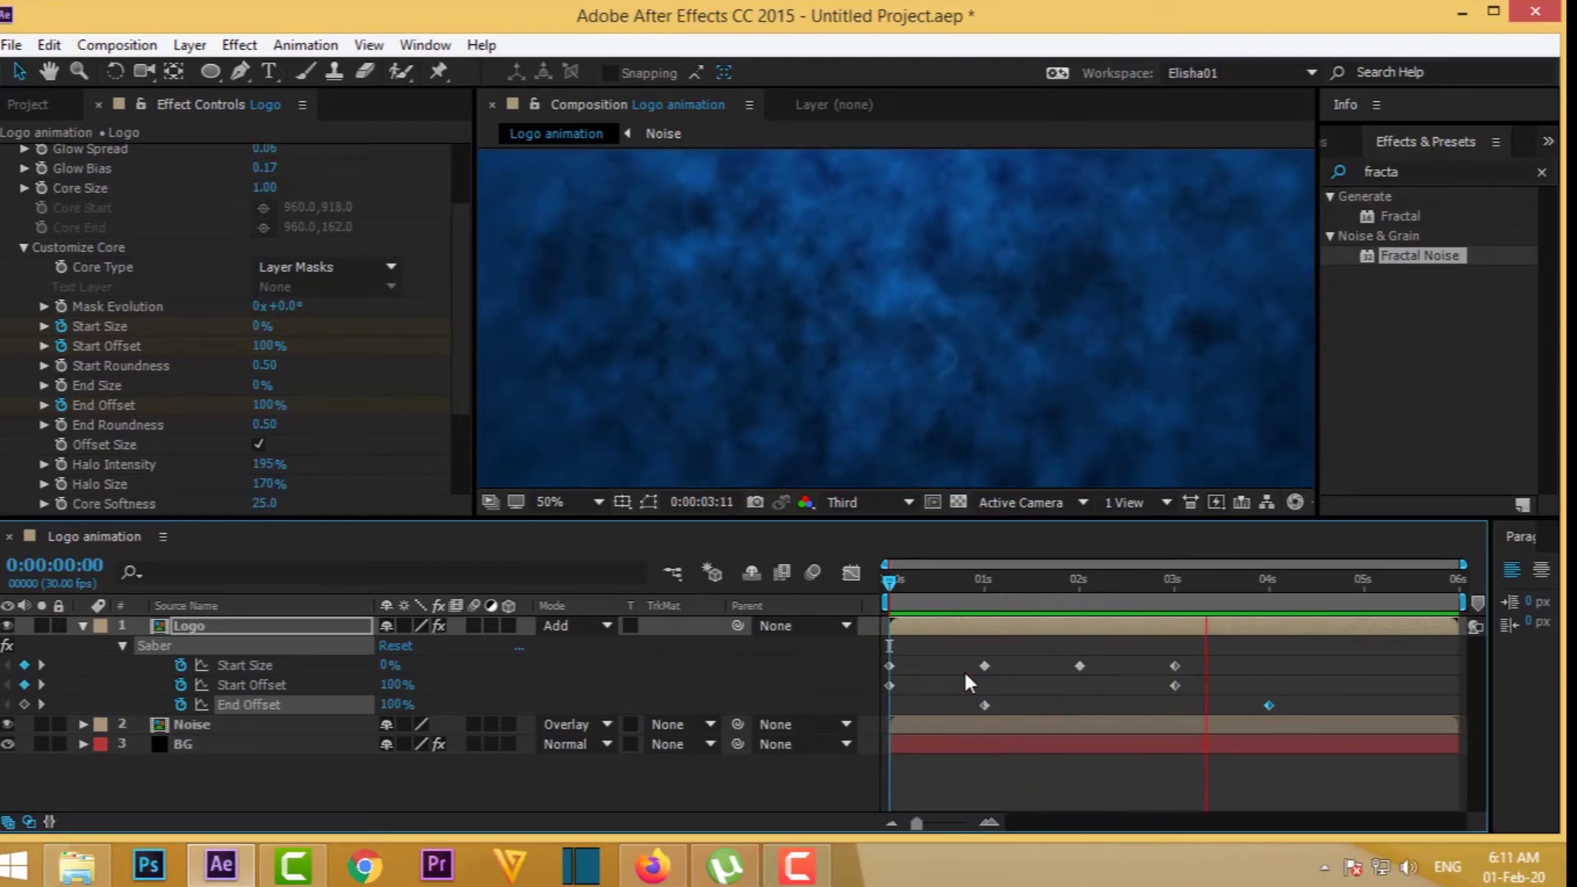
key(space)
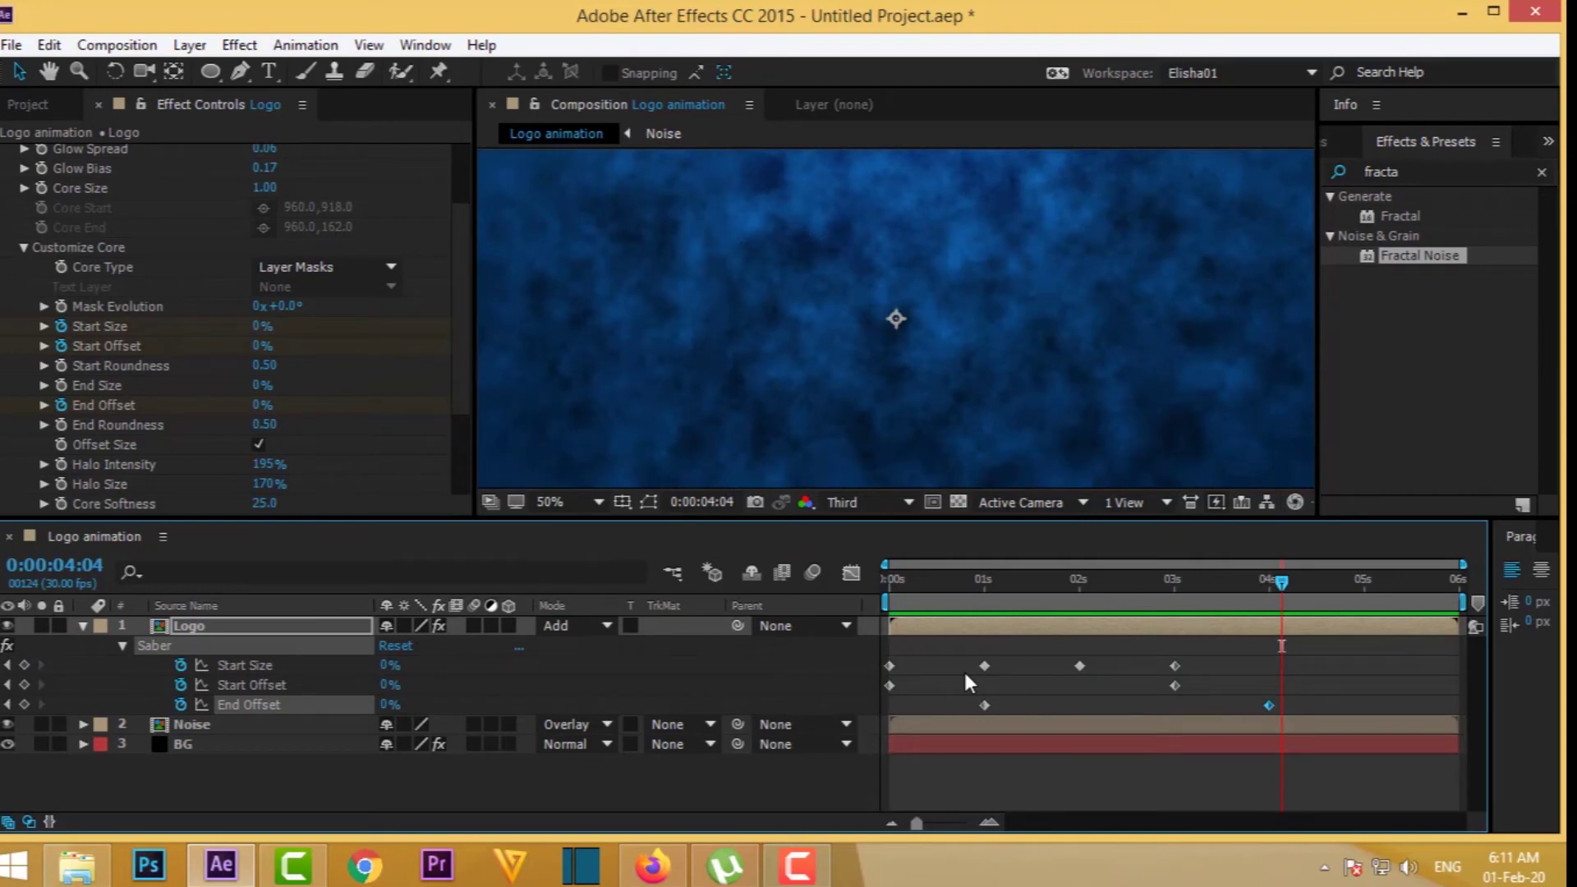
click(122, 646)
- Duplicate the Logo layer's Saber effect with Ctrl+D to create a collapsed Saber 2
click(264, 710)
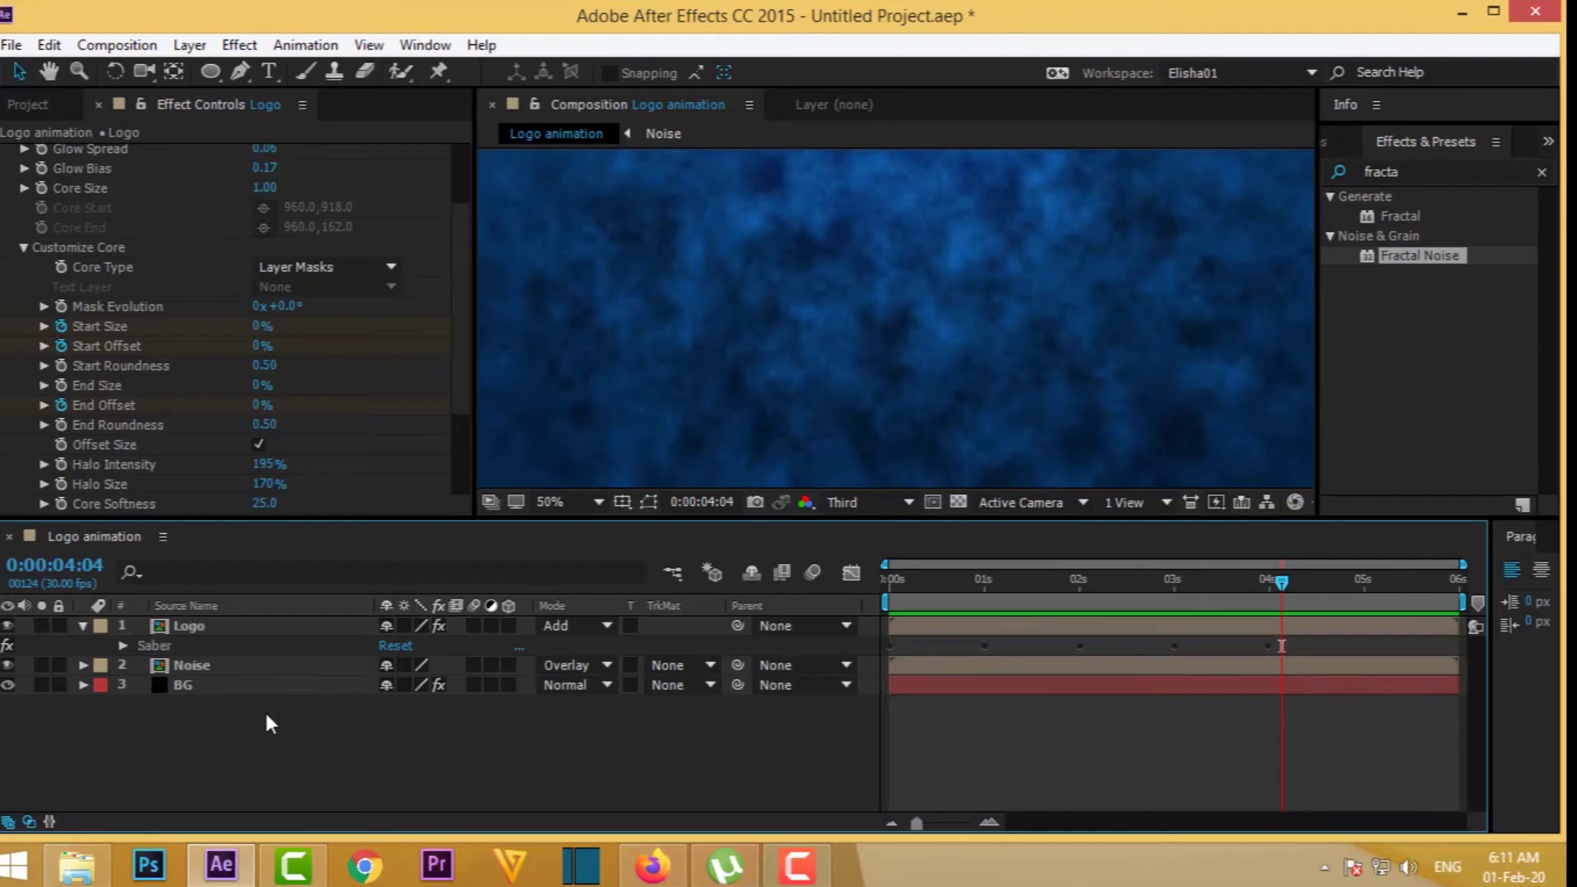
click(204, 647)
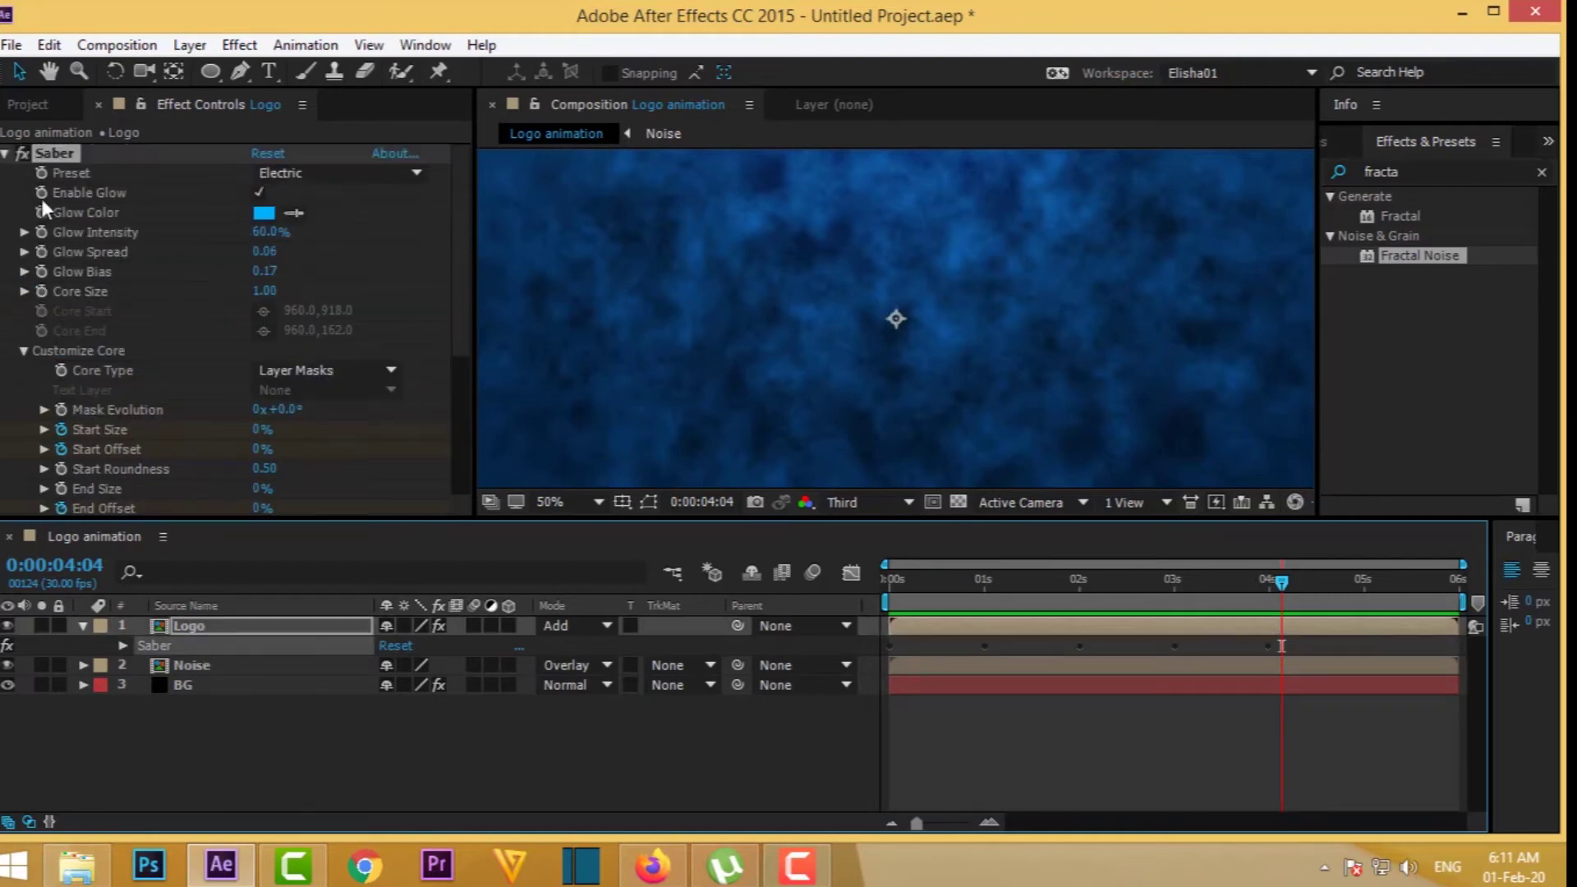
click(6, 154)
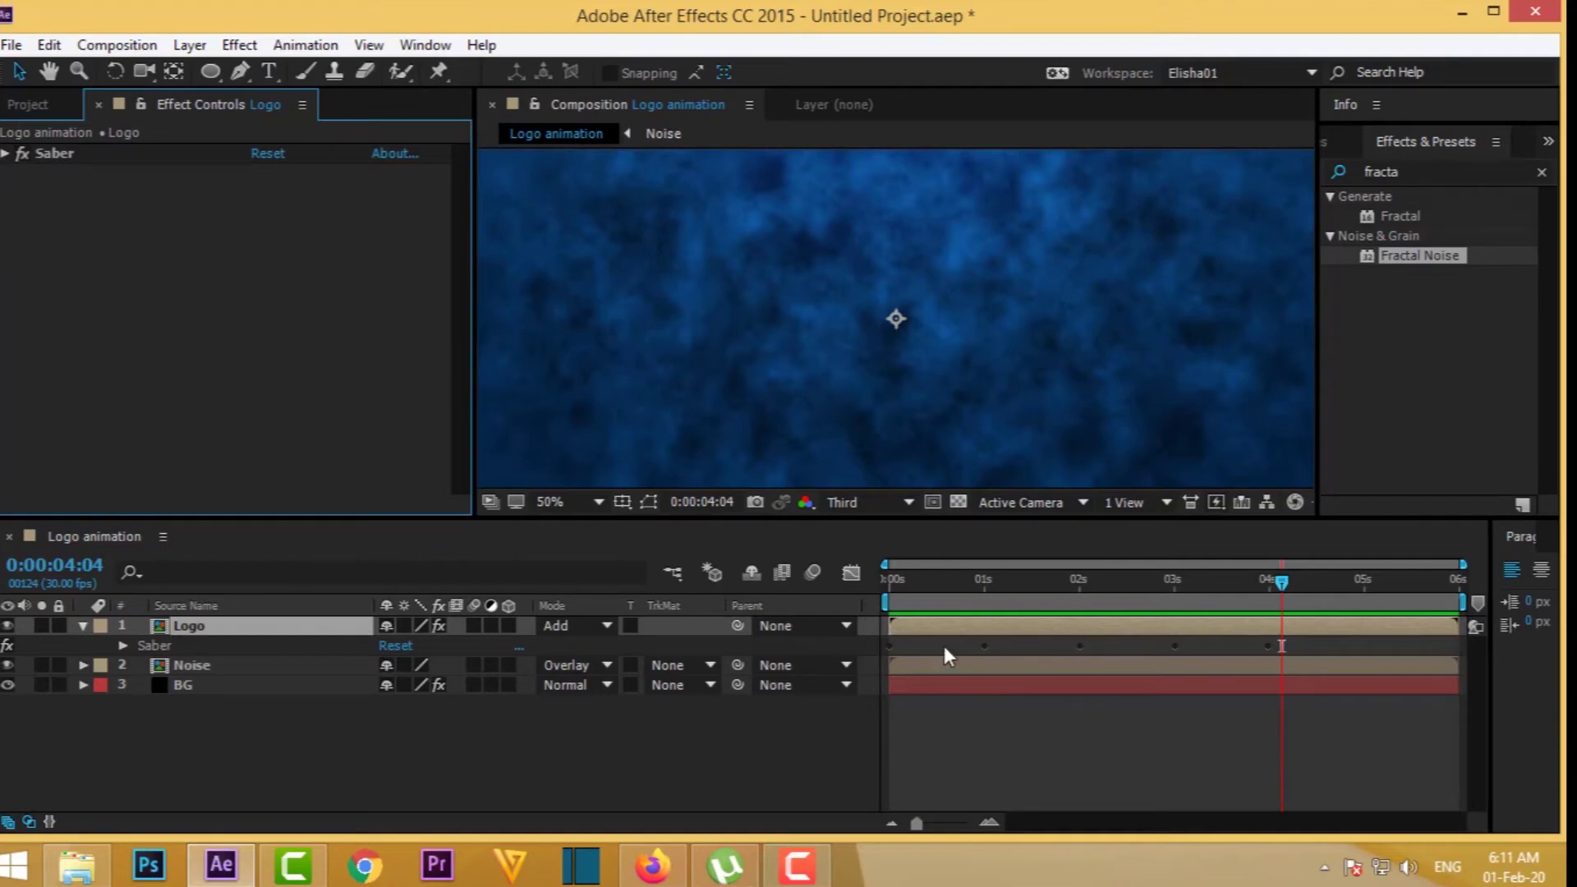
click(999, 585)
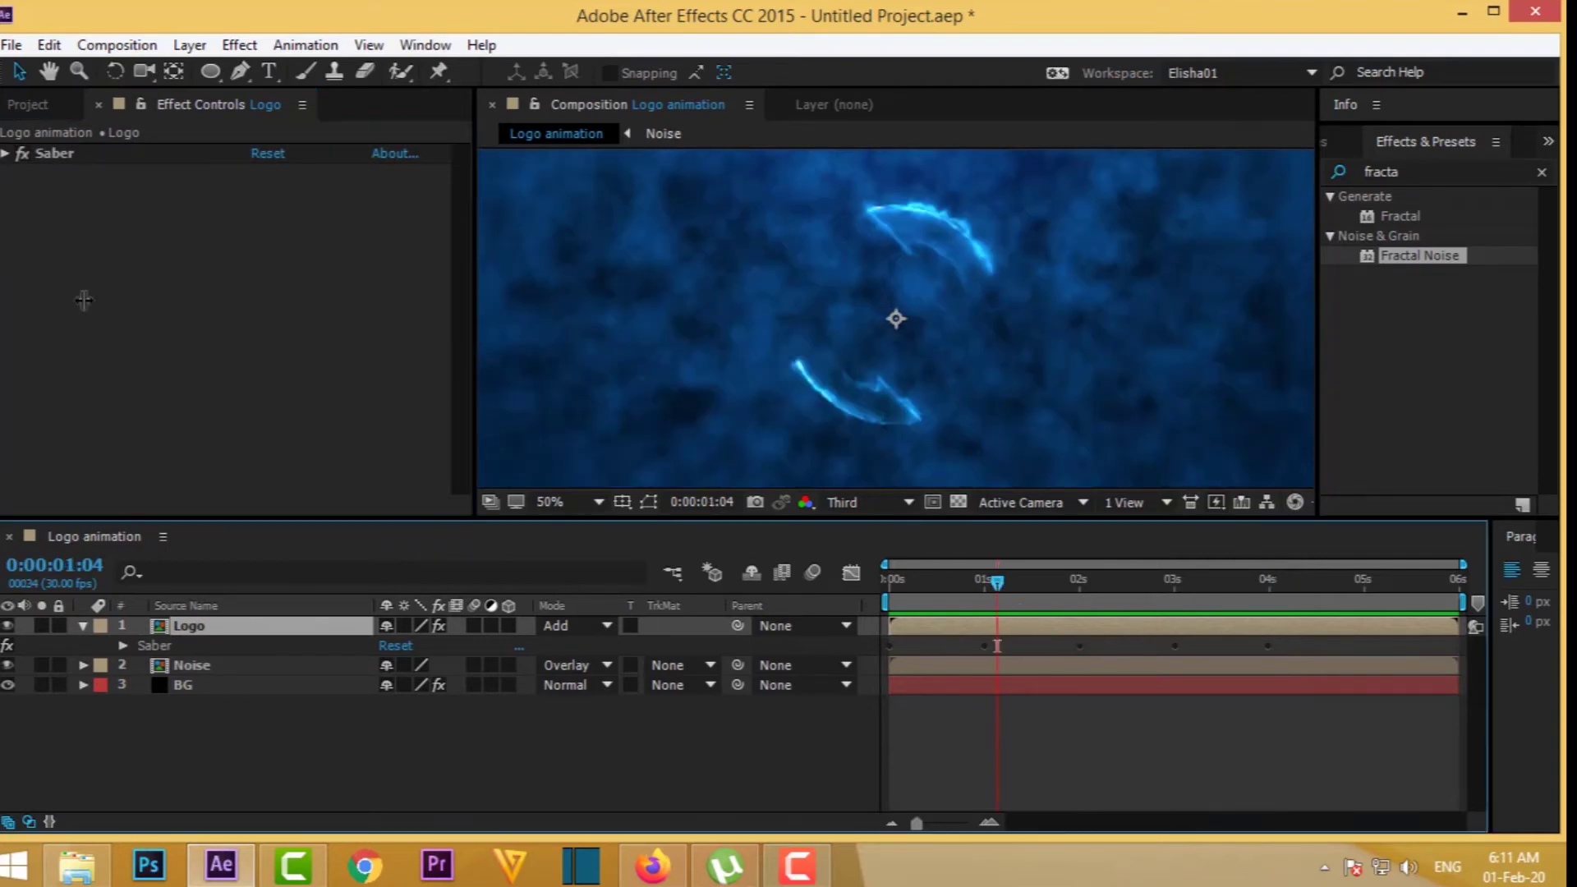
click(49, 154)
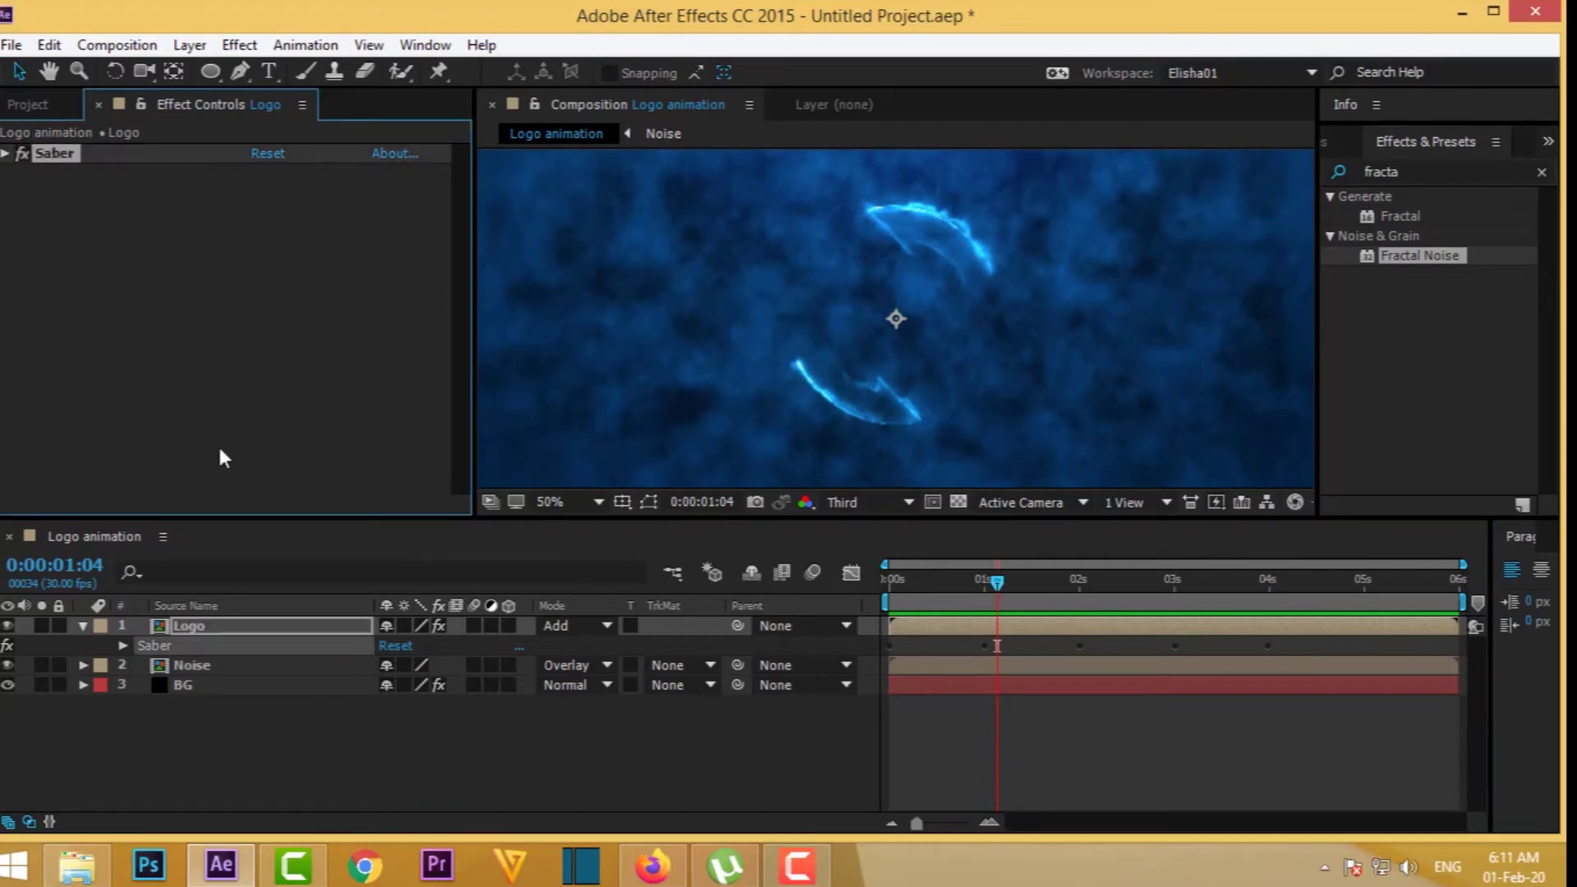
key(ctrl+d)
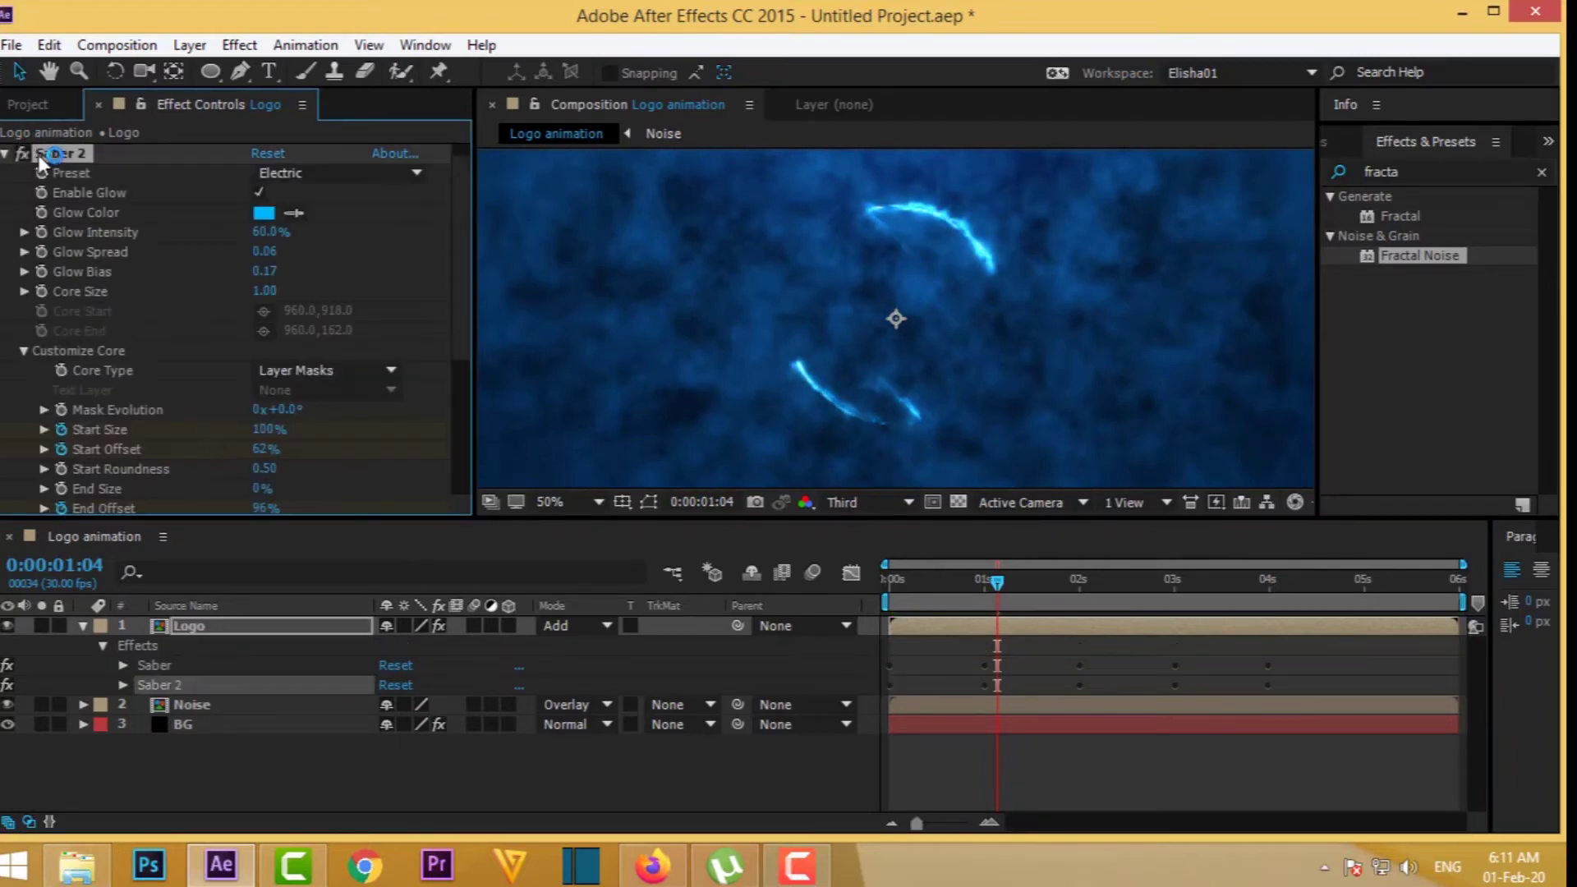
click(5, 154)
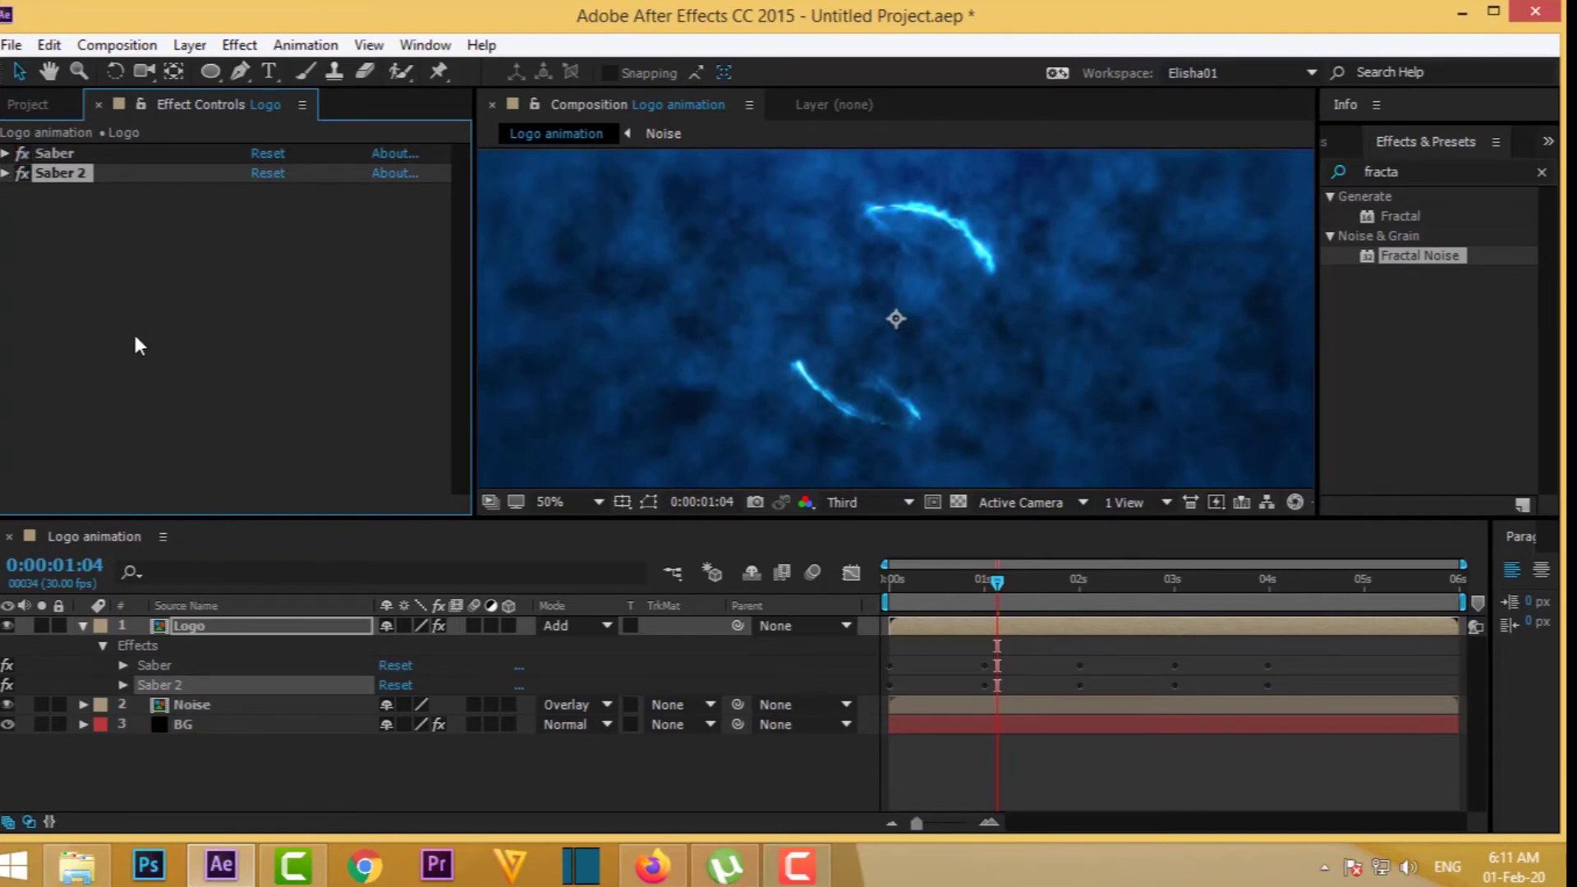
click(233, 627)
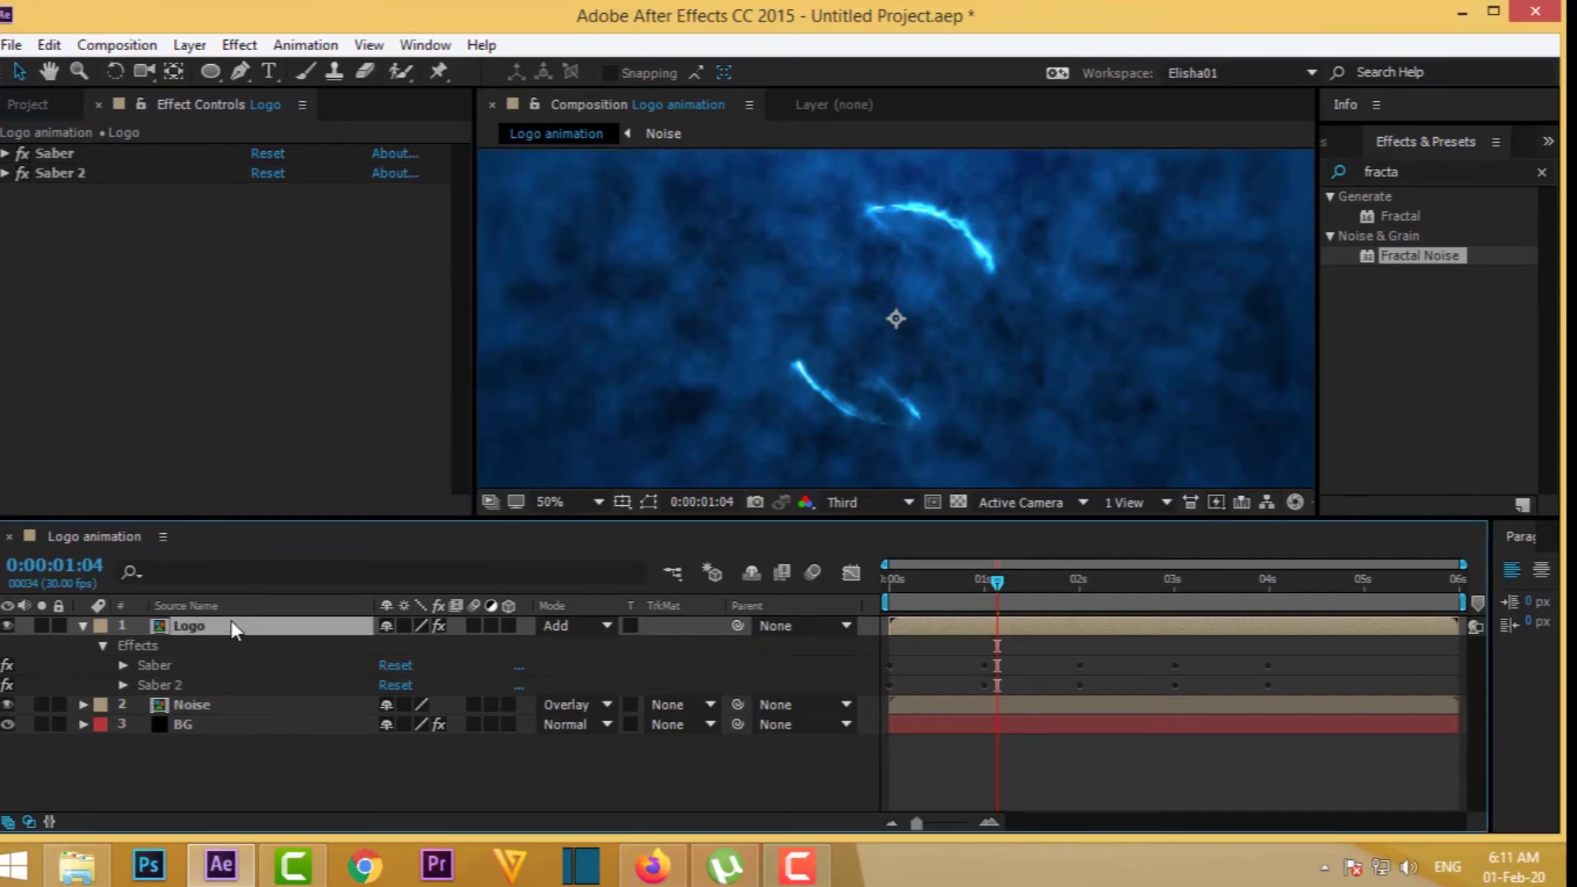
- Apply Easy Ease to all of Saber's keyframes
key(e)
key(u)
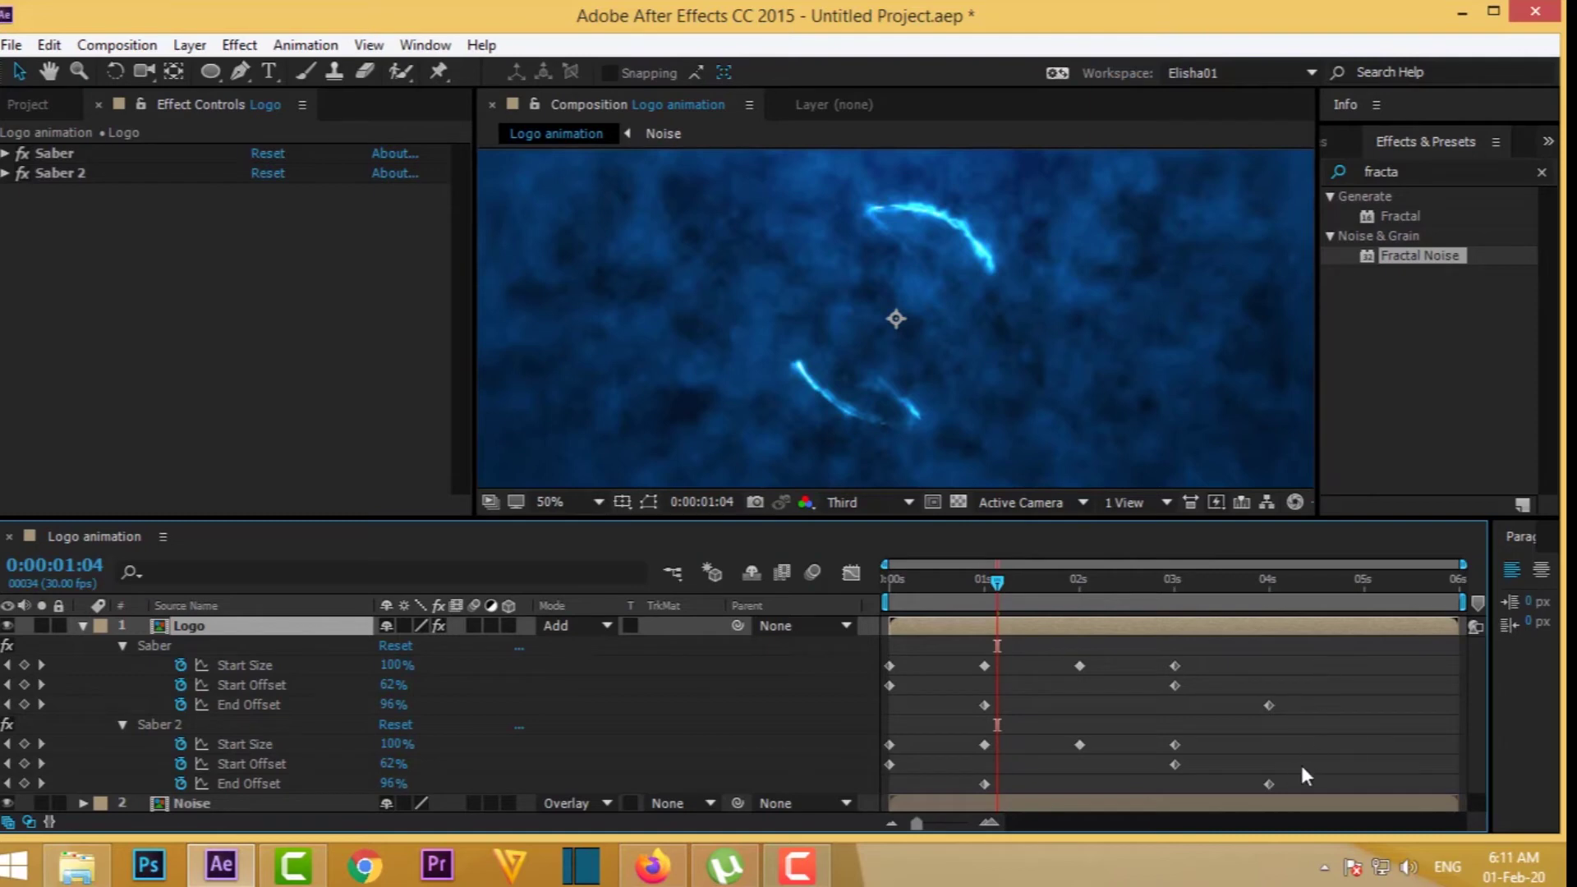
drag(1297, 652, 873, 713)
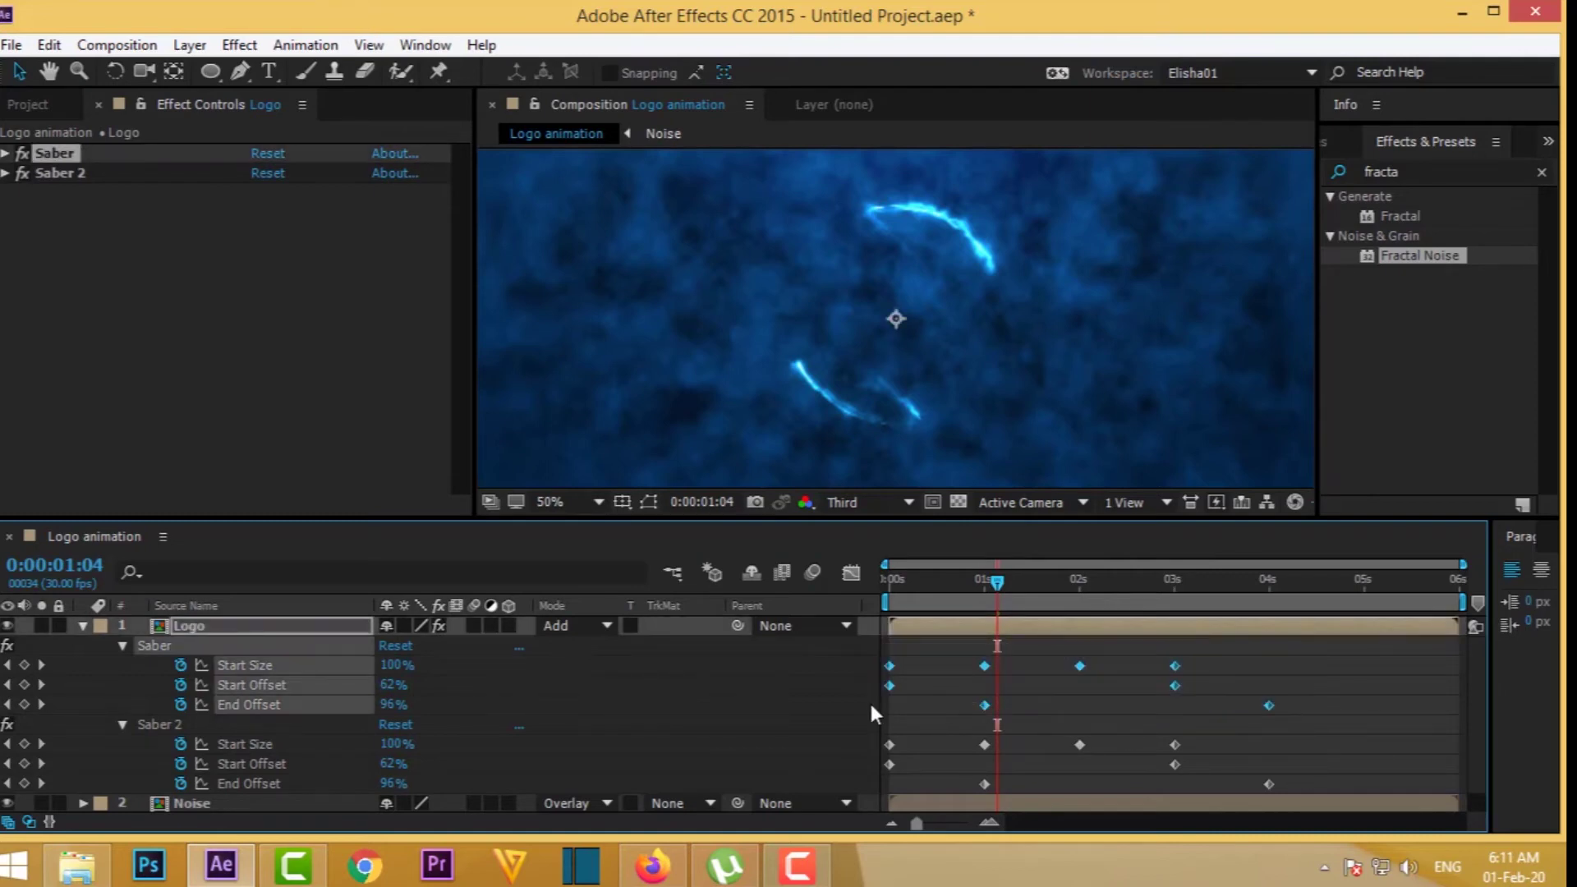
key(F9)
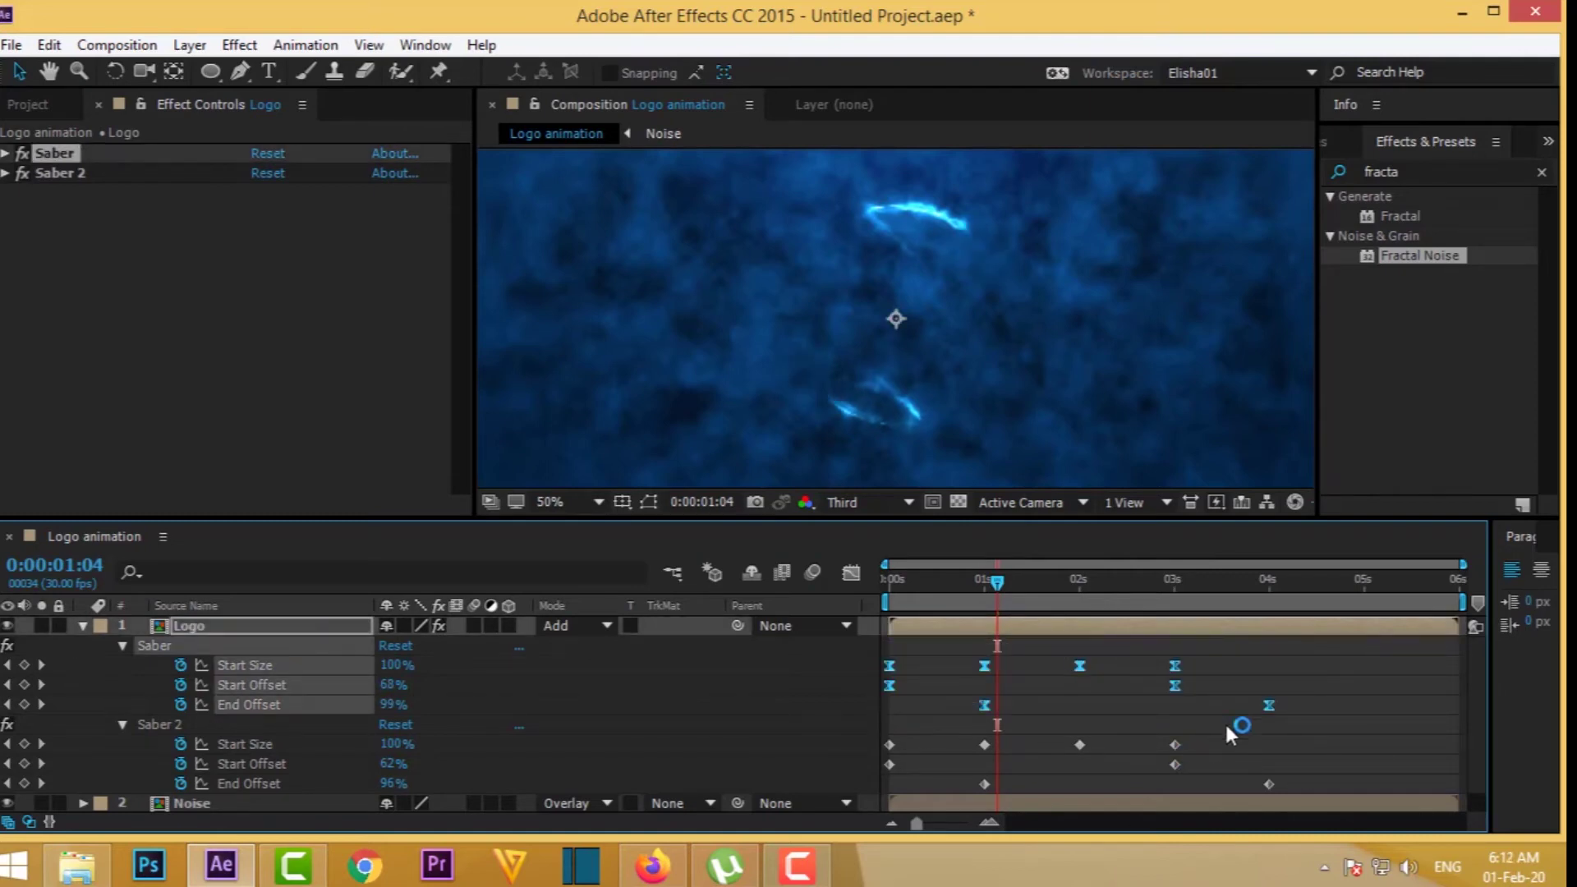
- Select the Saber 2 keyframes and preview the animation from the start
drag(1319, 741, 887, 794)
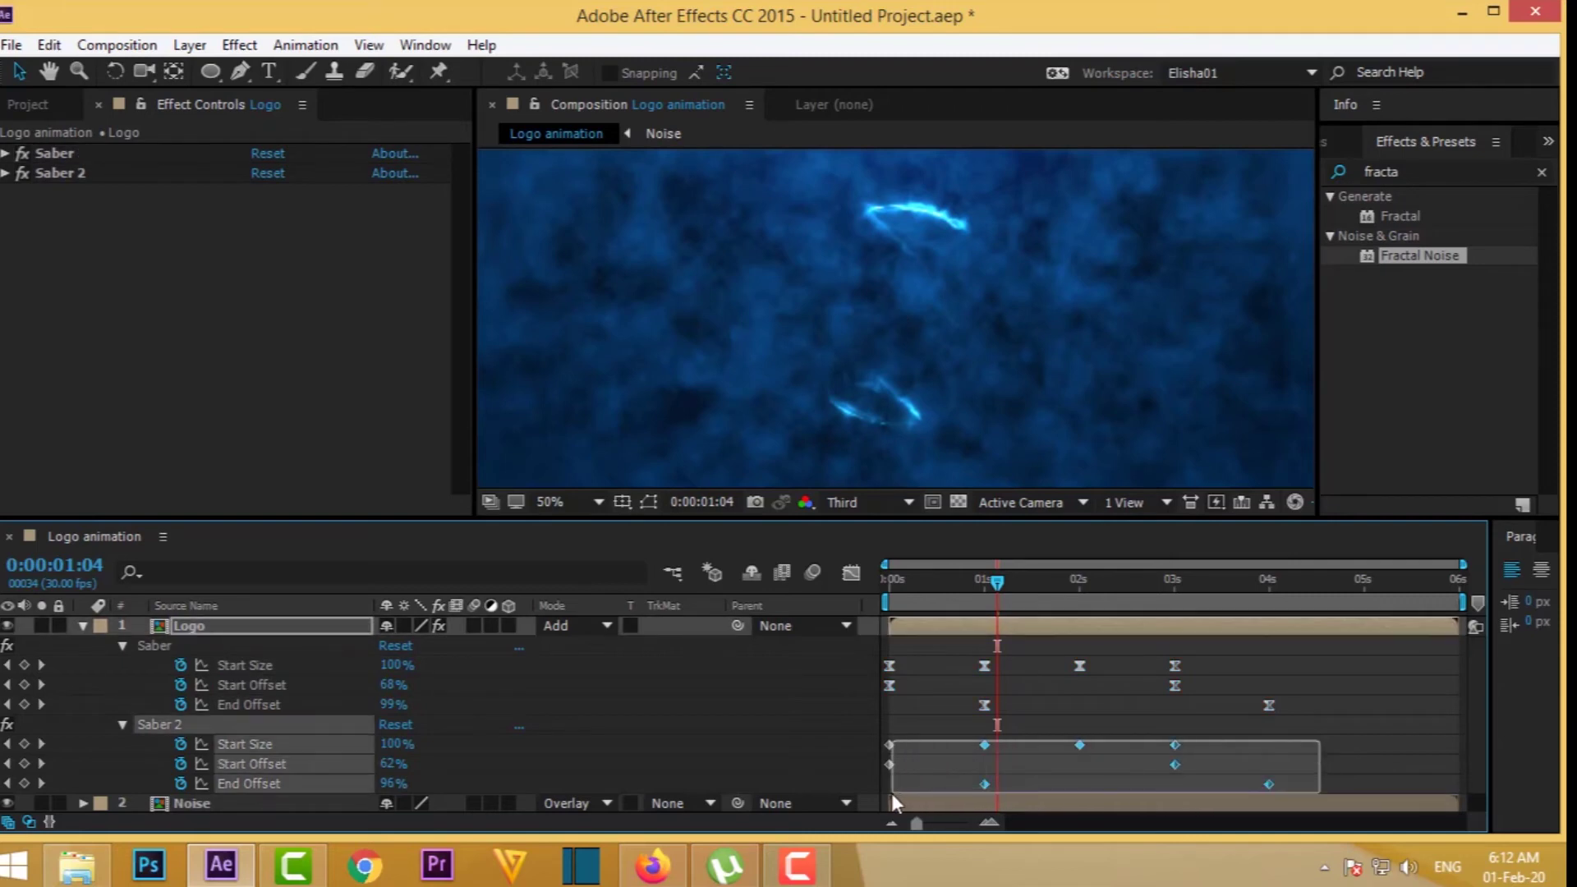
click(886, 580)
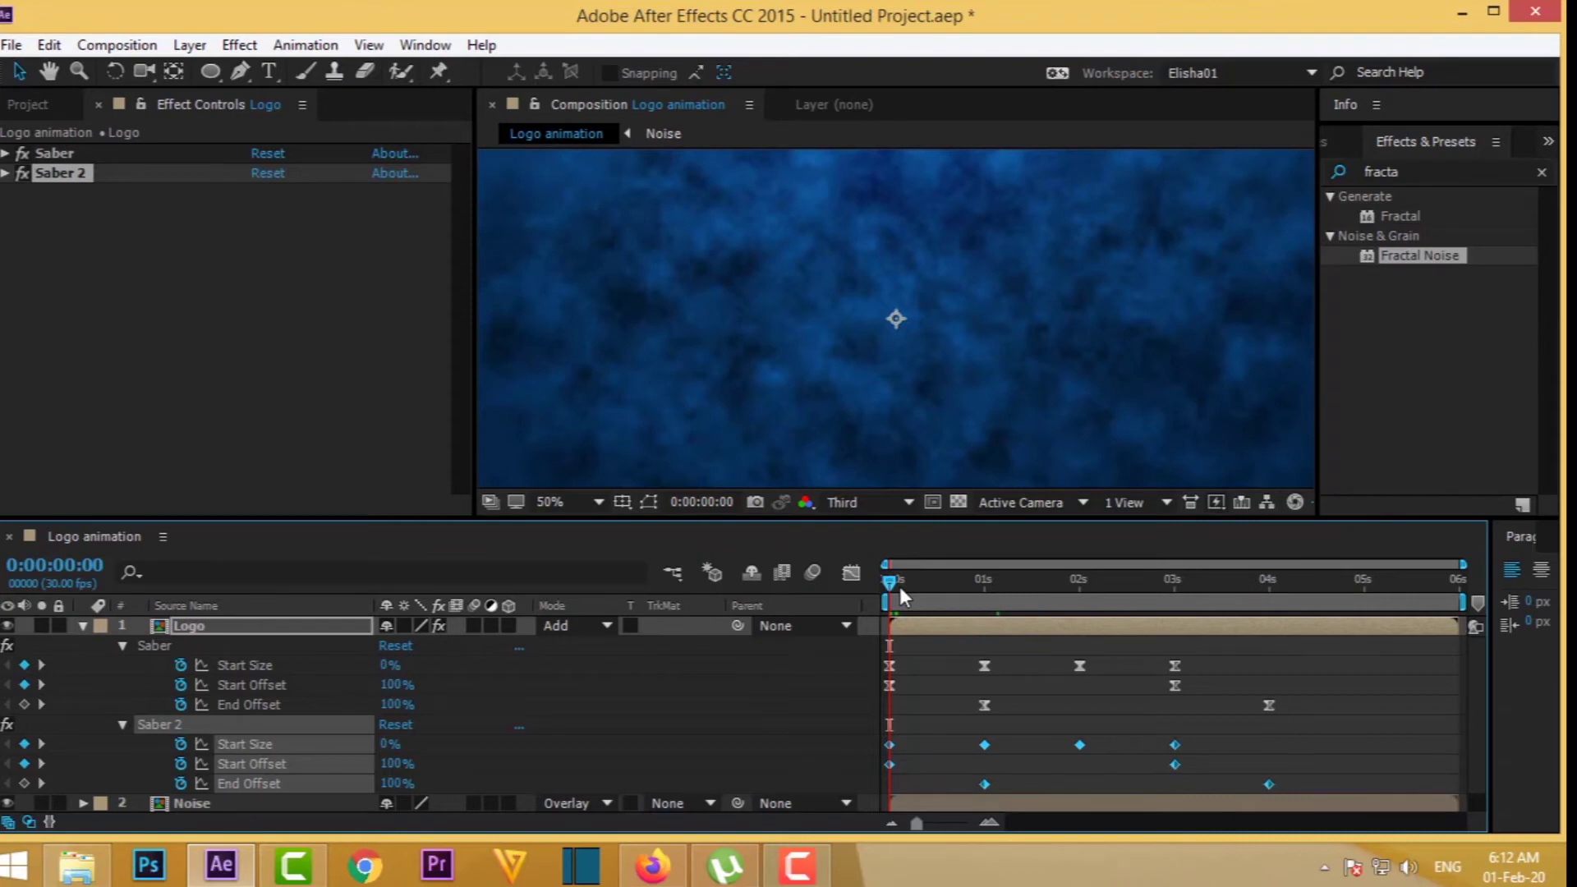
key(space)
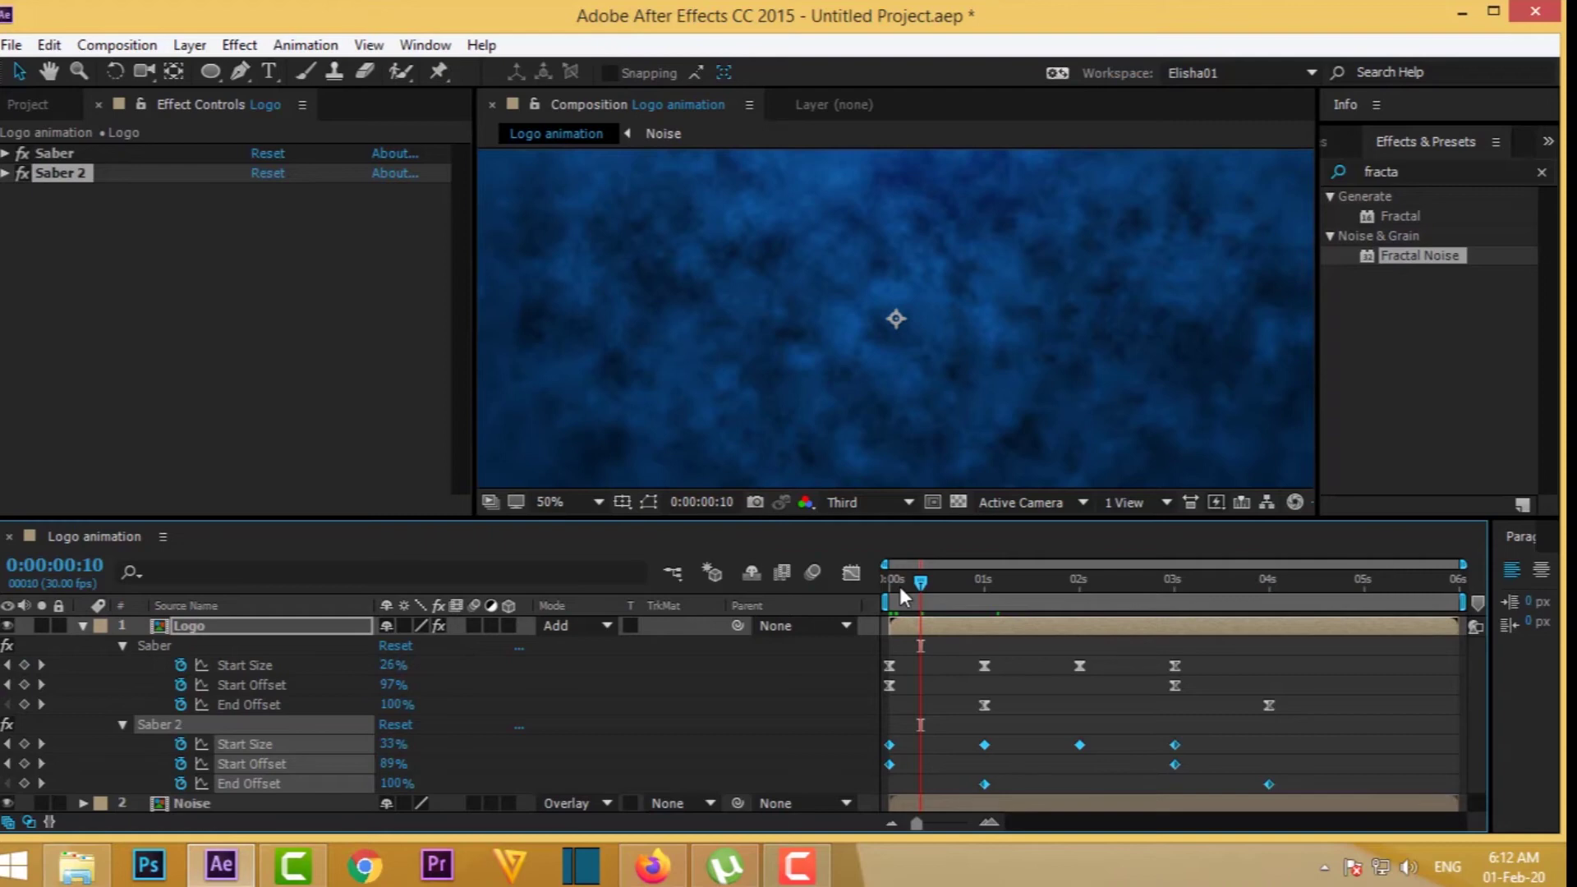
key(space)
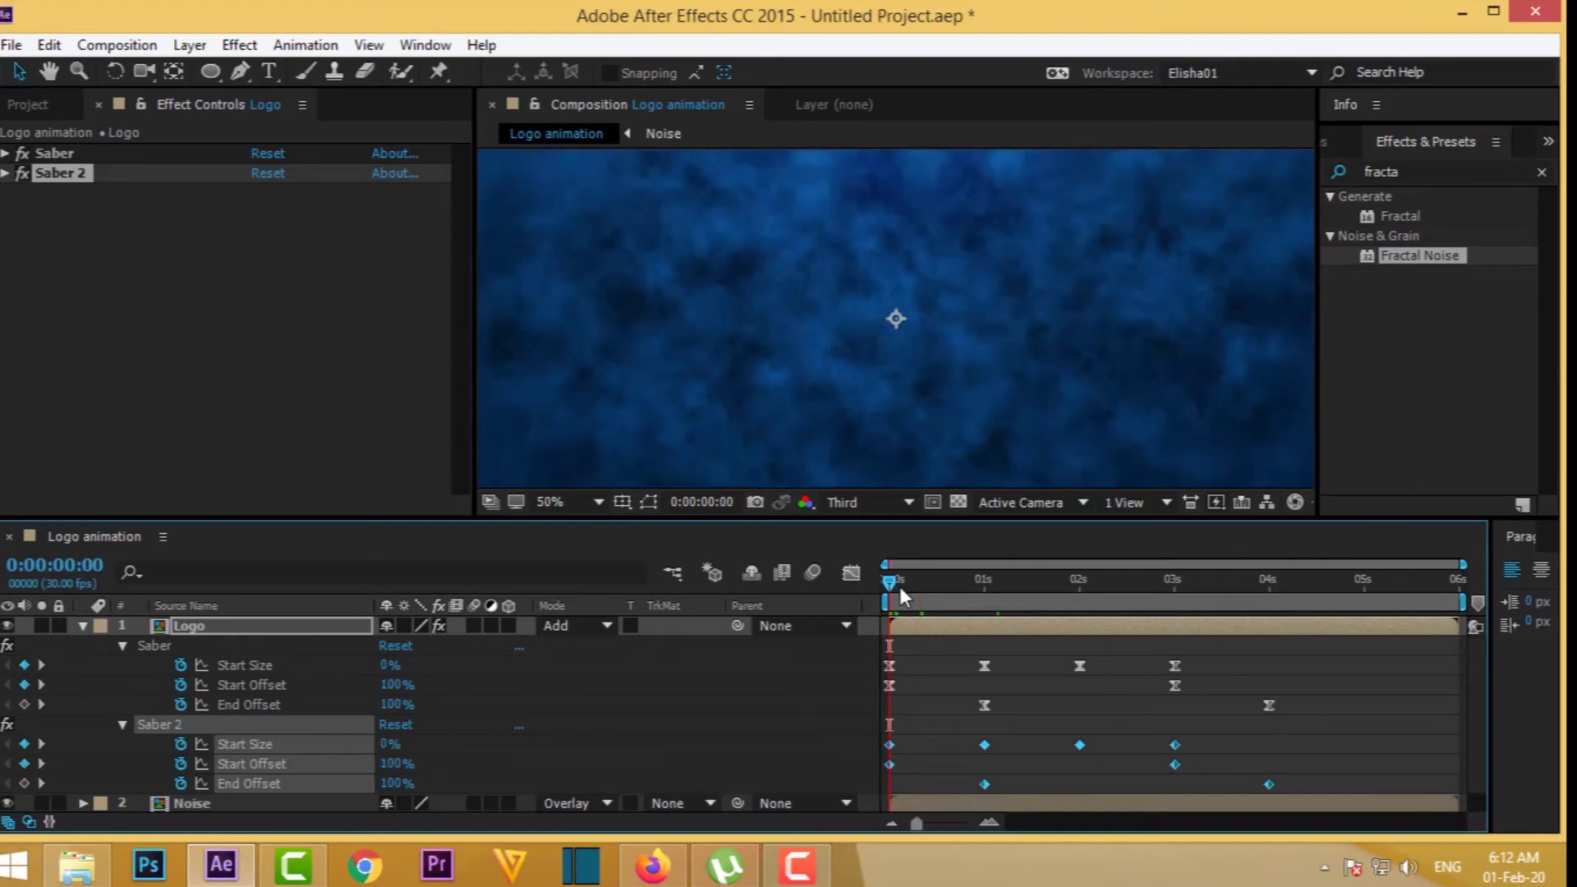
key(space)
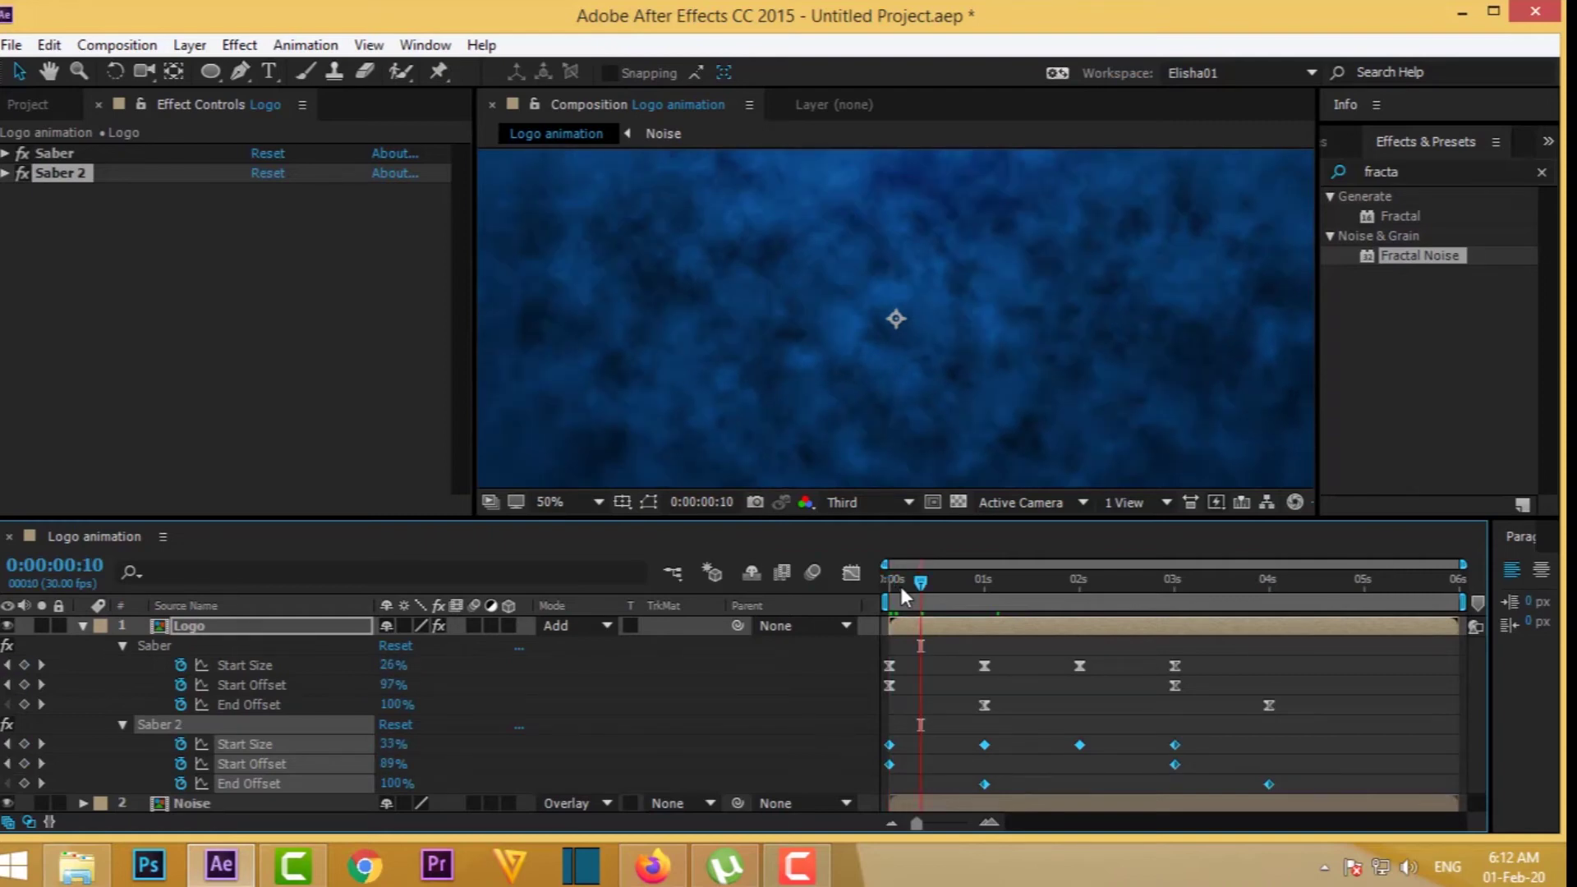
- Shift Saber 2's keyframes 10 frames later and apply Easy Ease to them
click(907, 744)
drag(893, 746, 924, 746)
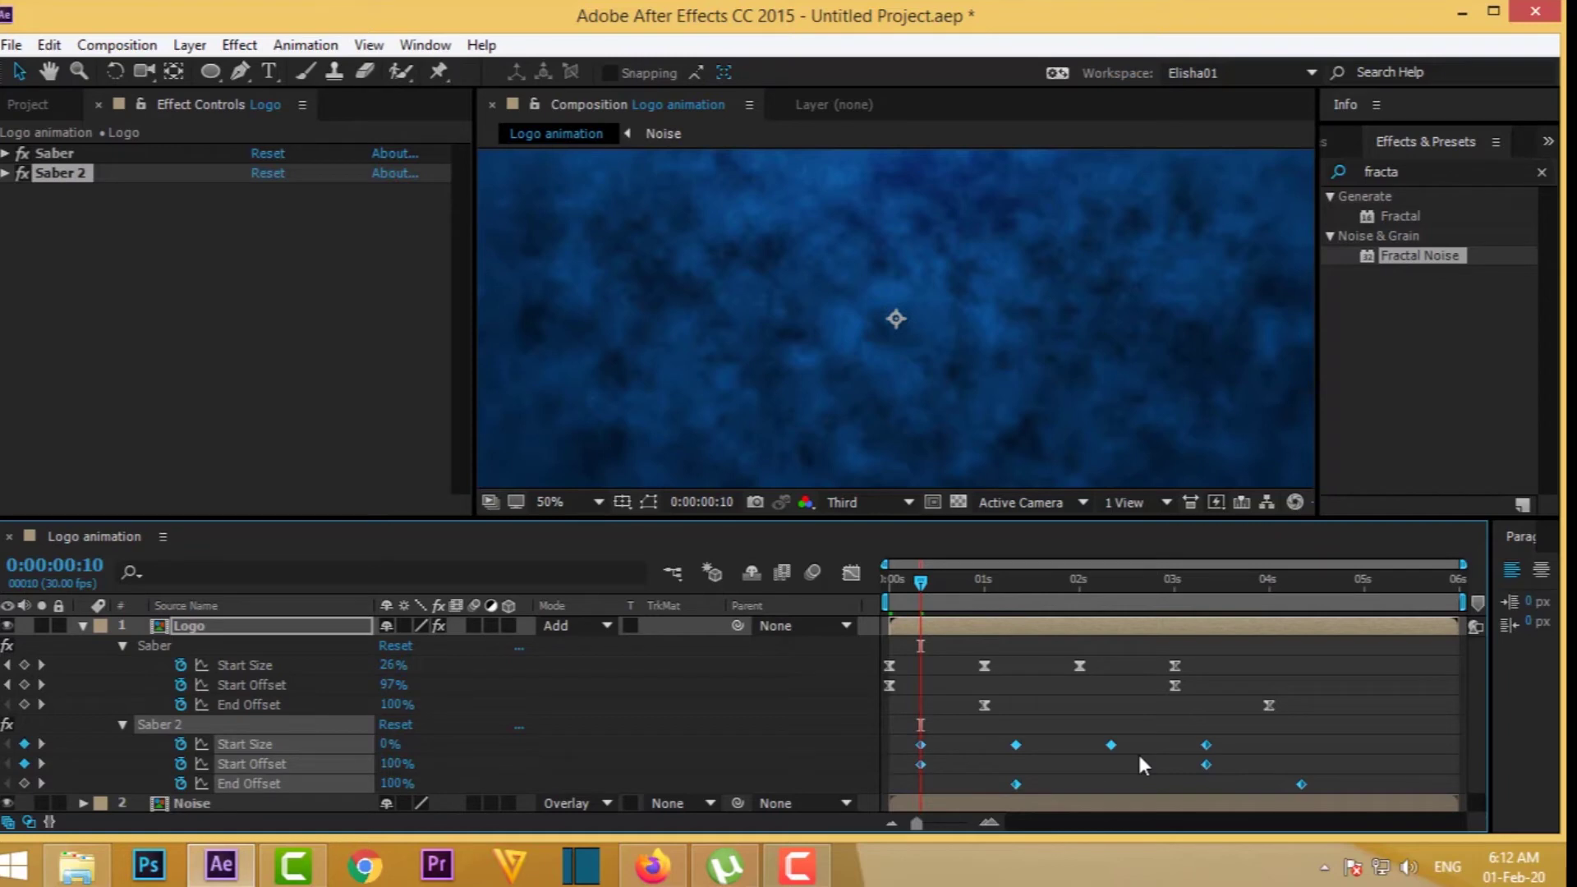
key(F9)
click(4, 174)
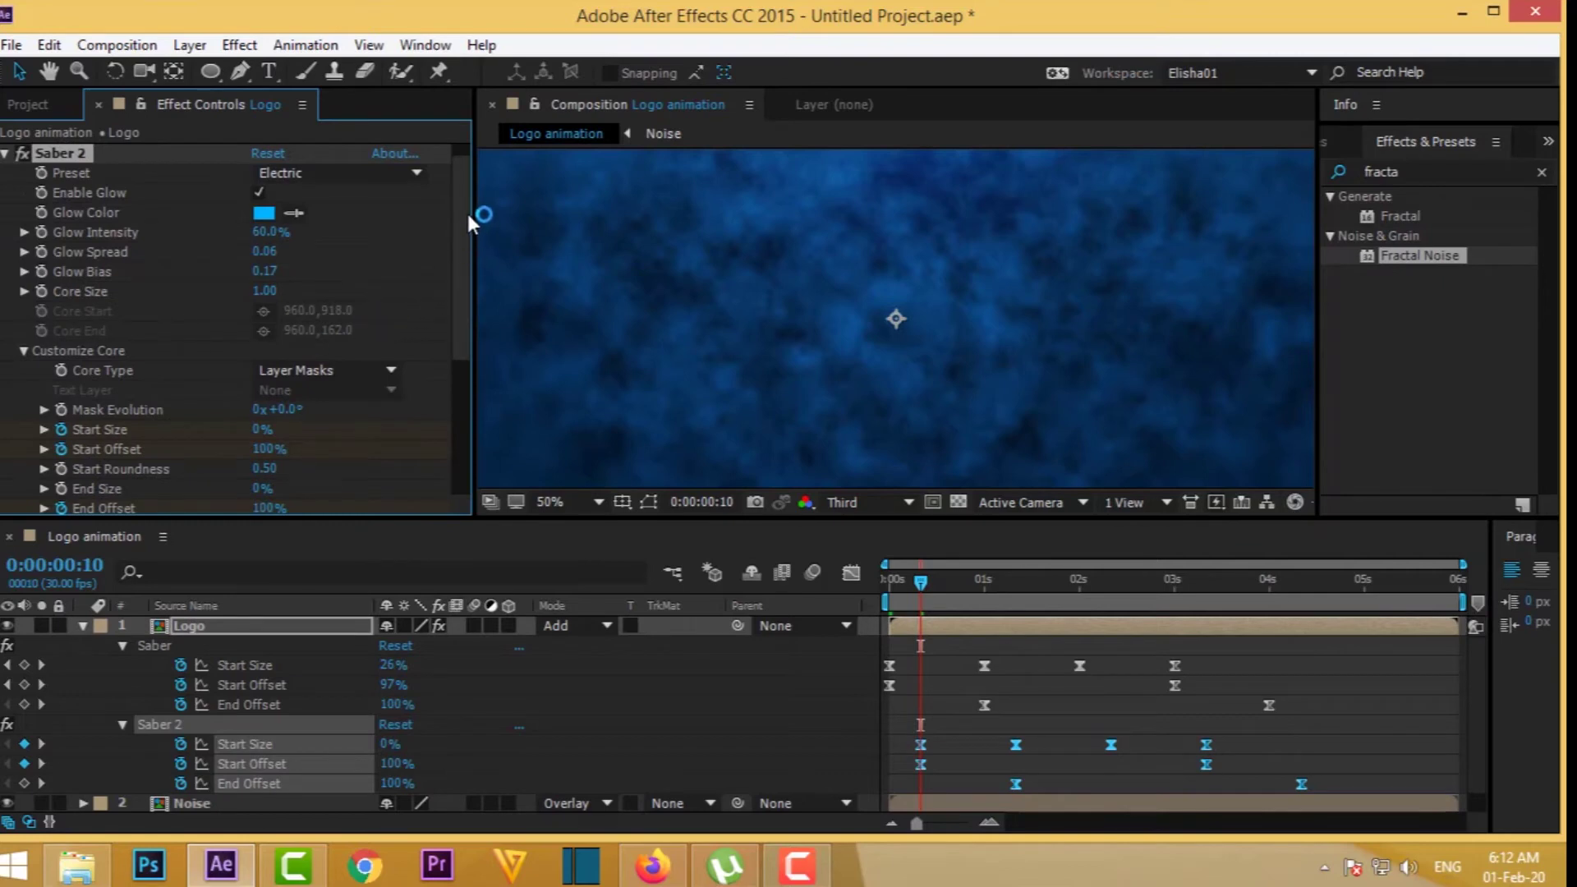
drag(465, 205, 462, 406)
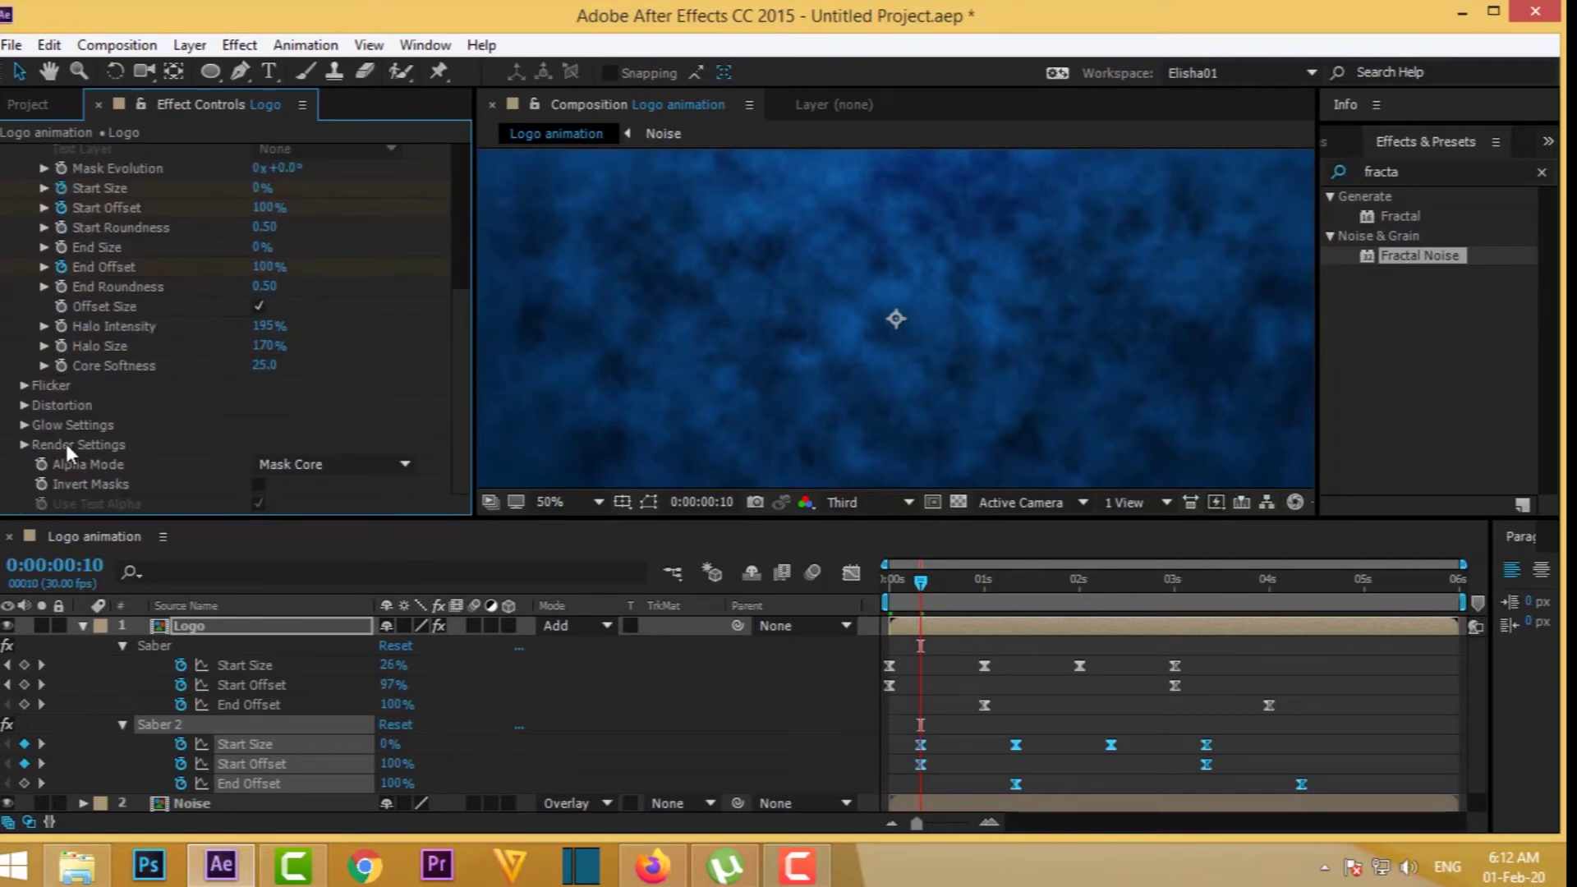
- Set Saber 2's Render Settings Composite Settings to Add
click(25, 445)
scroll(164, 427, down, 3)
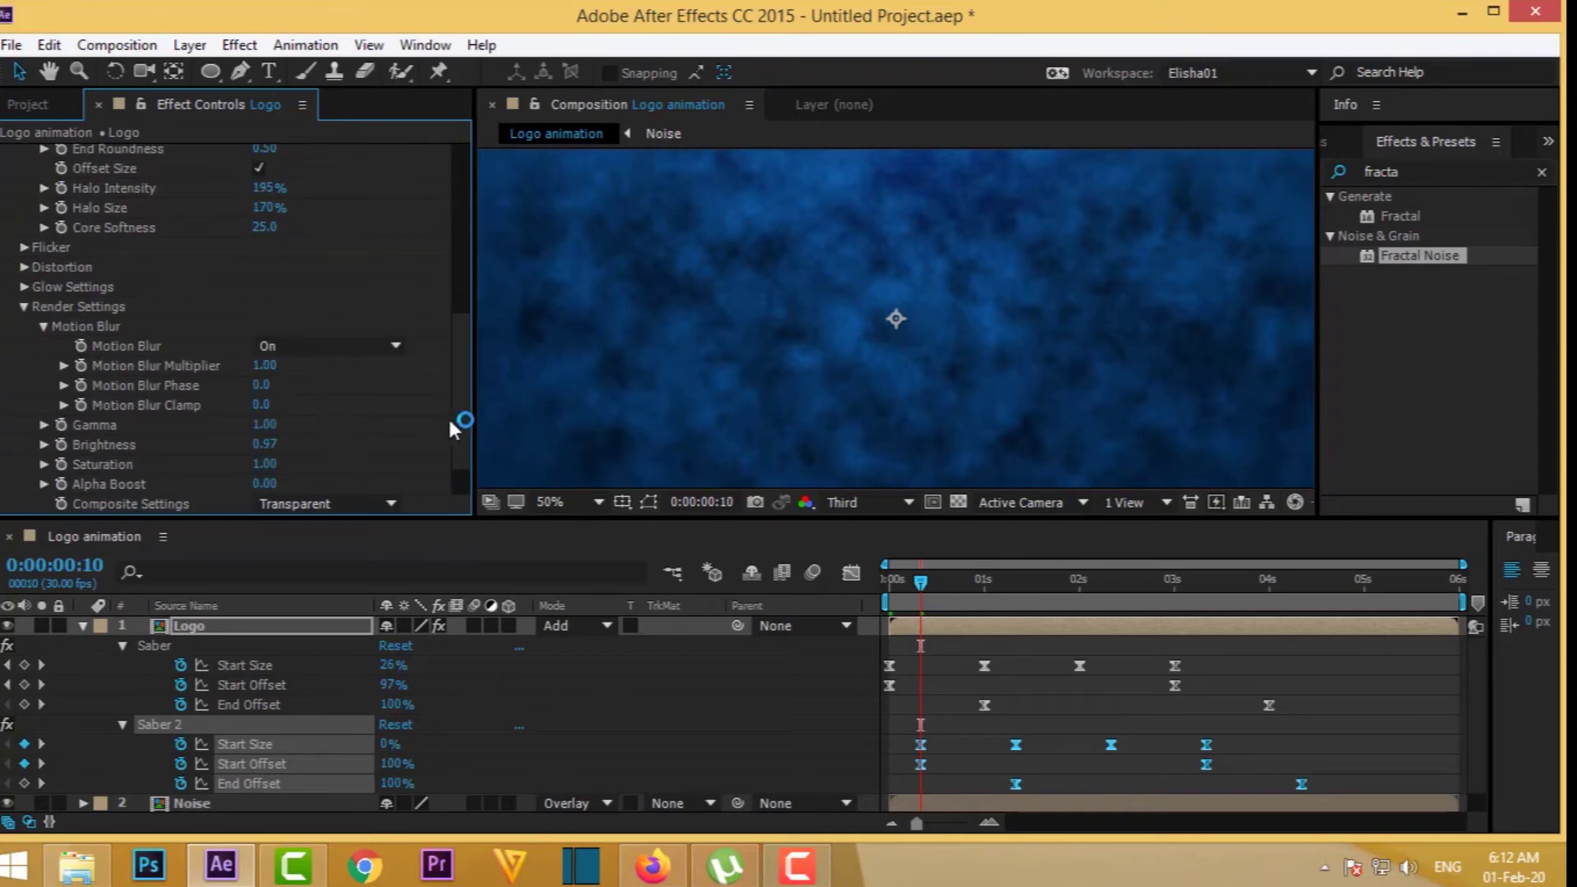
scroll(464, 395, down, 2)
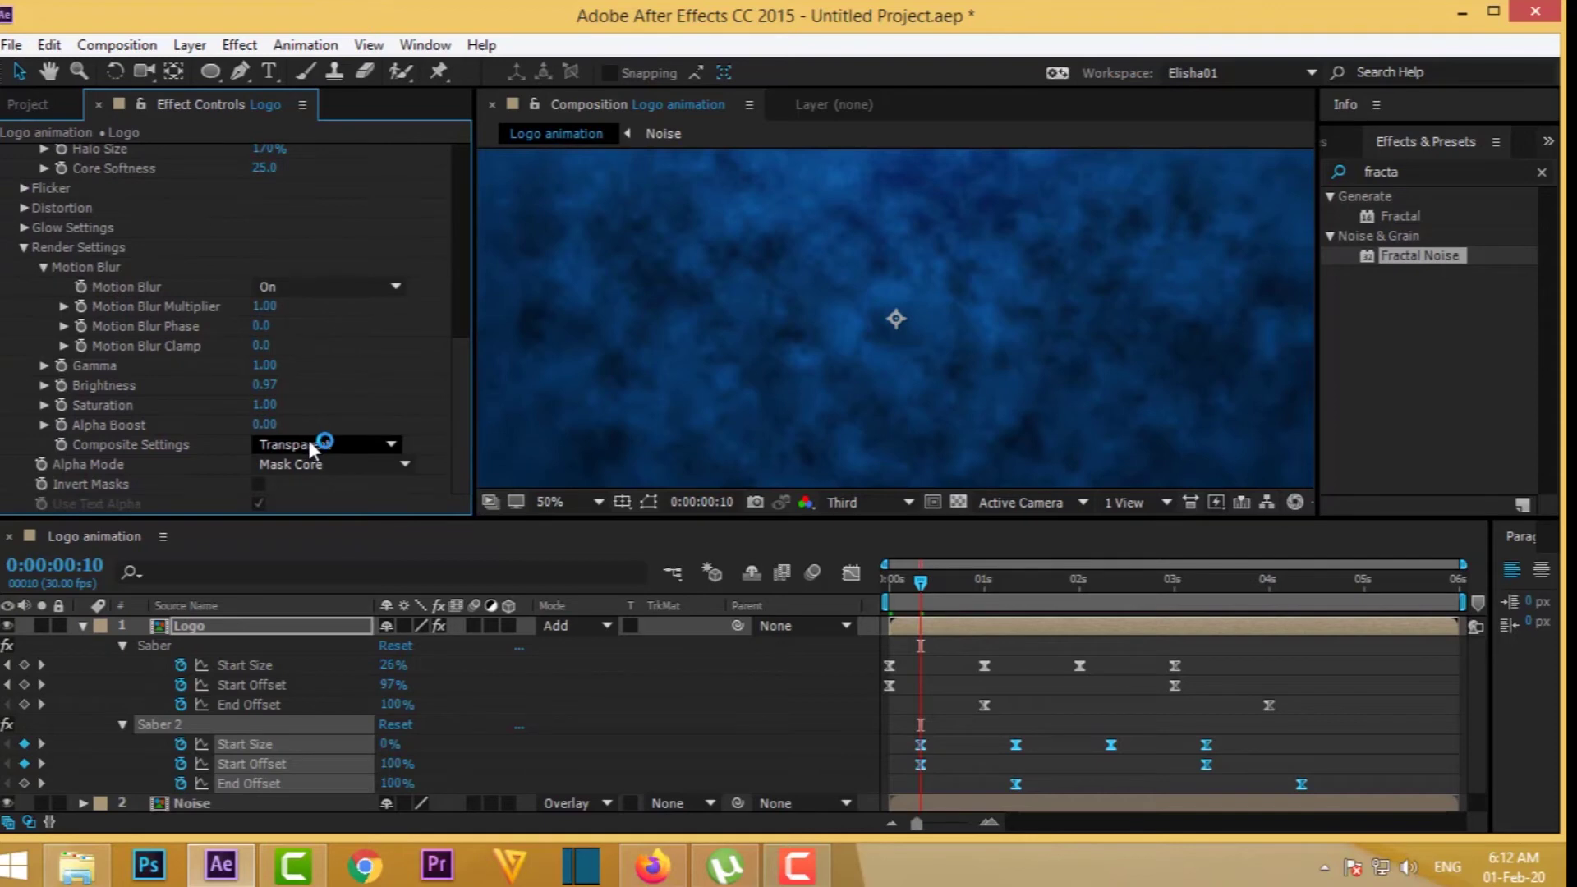
click(334, 445)
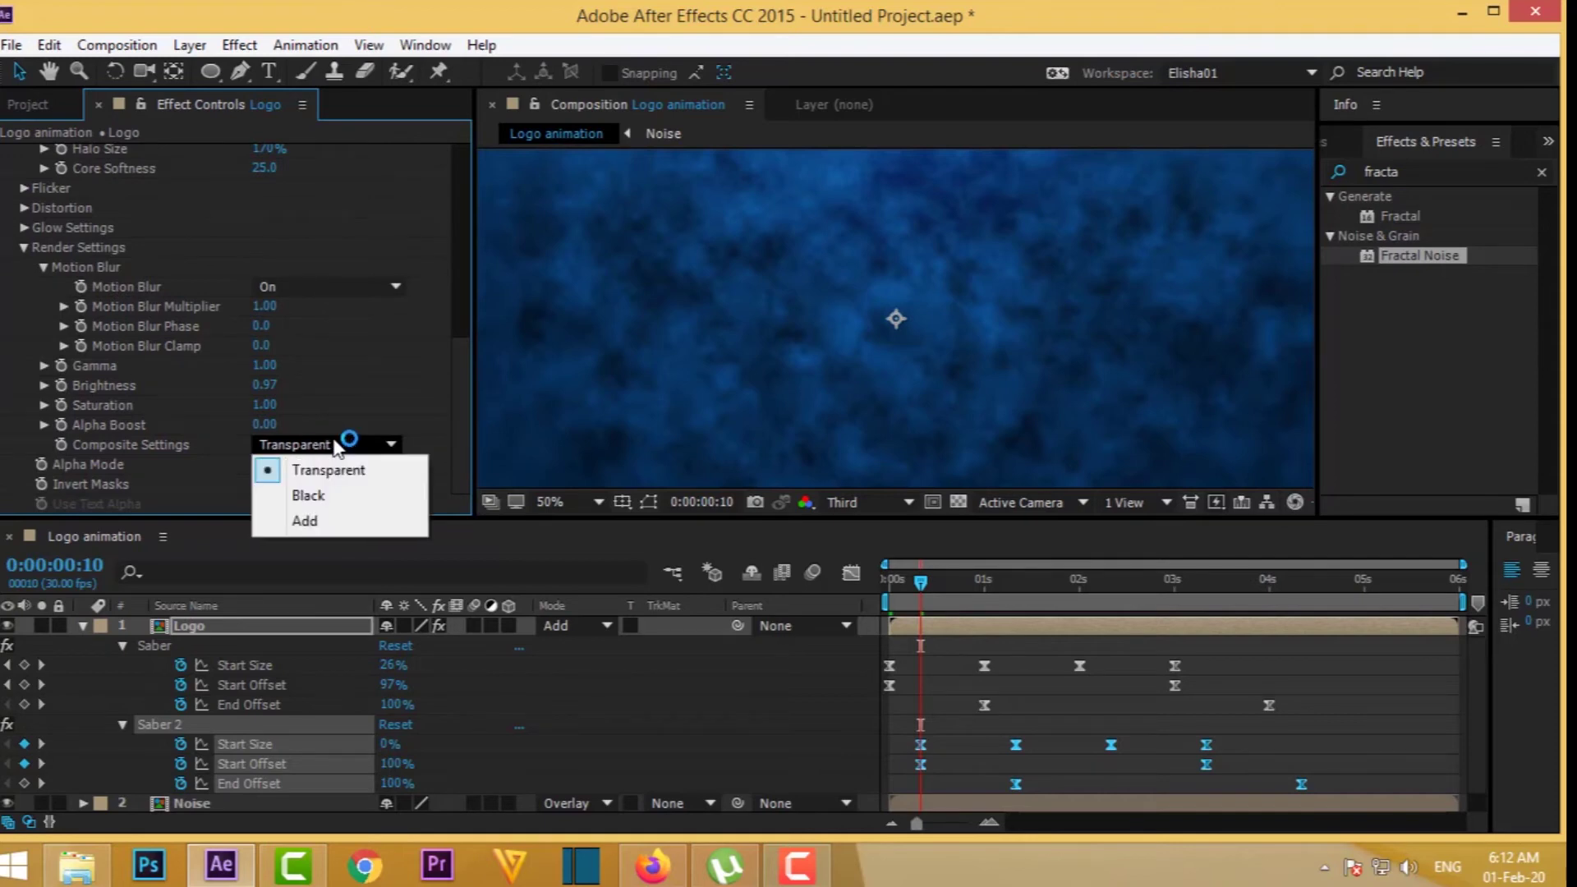
click(332, 523)
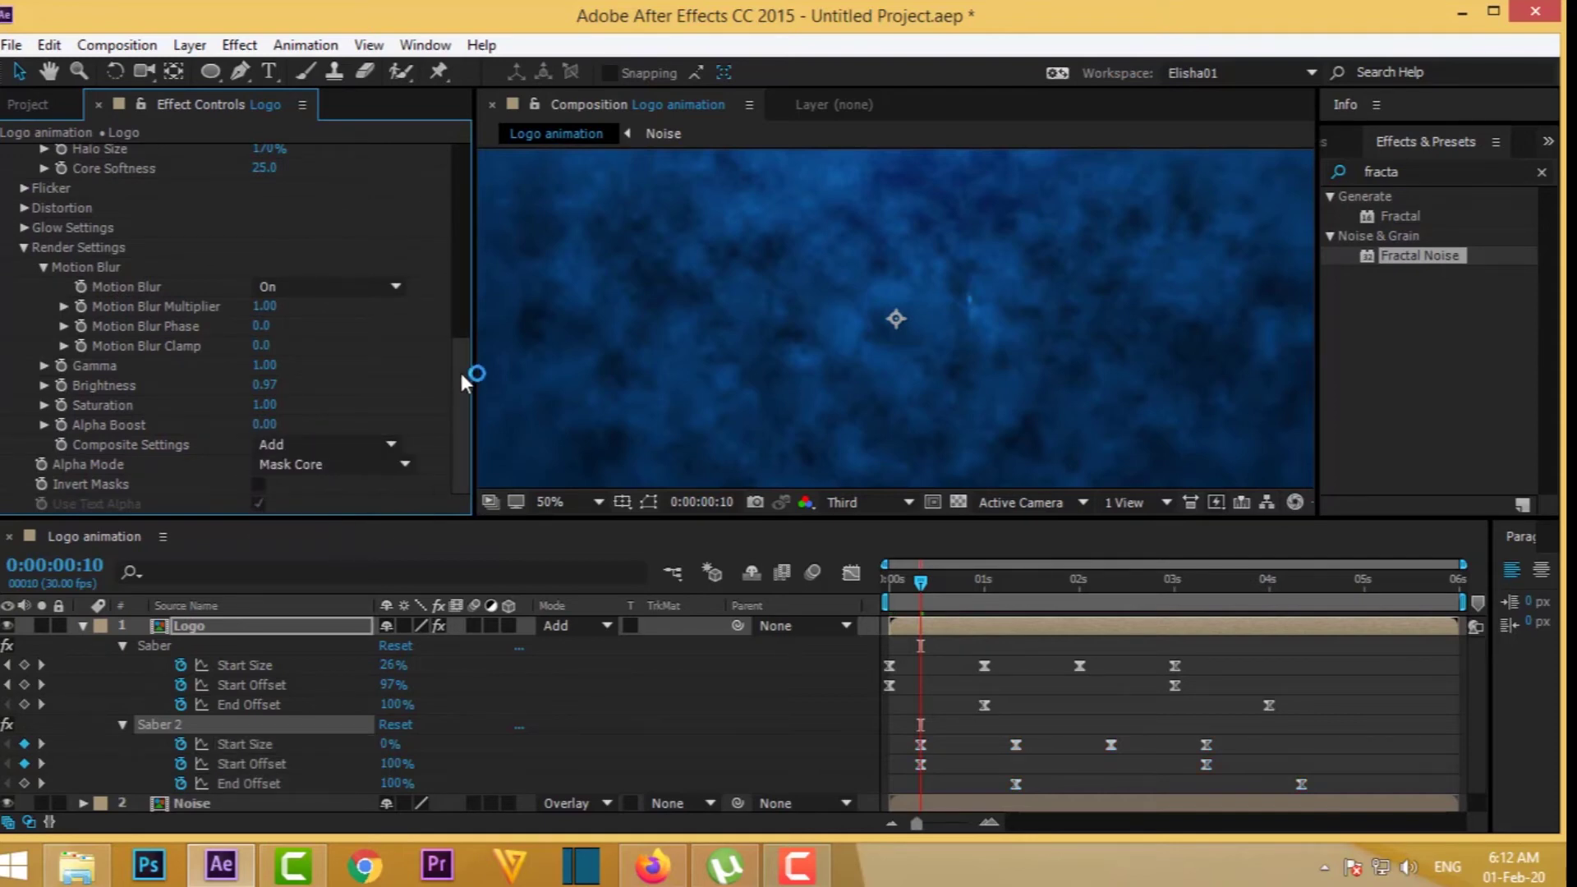
- Change Saber 2's Glow Color to purple (BA01FF)
drag(461, 368, 466, 155)
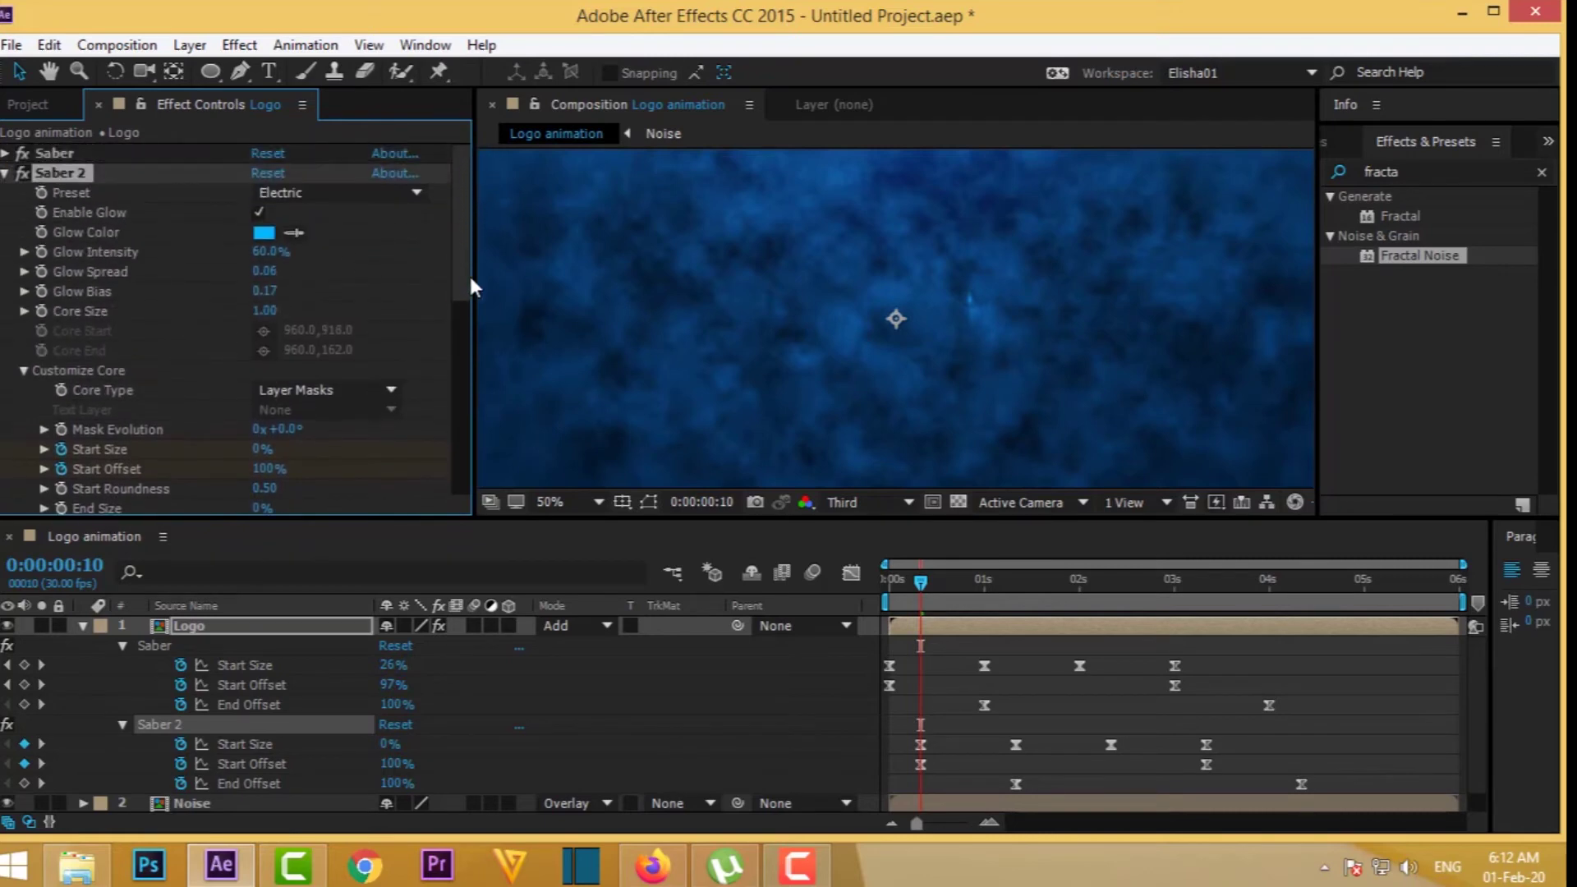
click(269, 229)
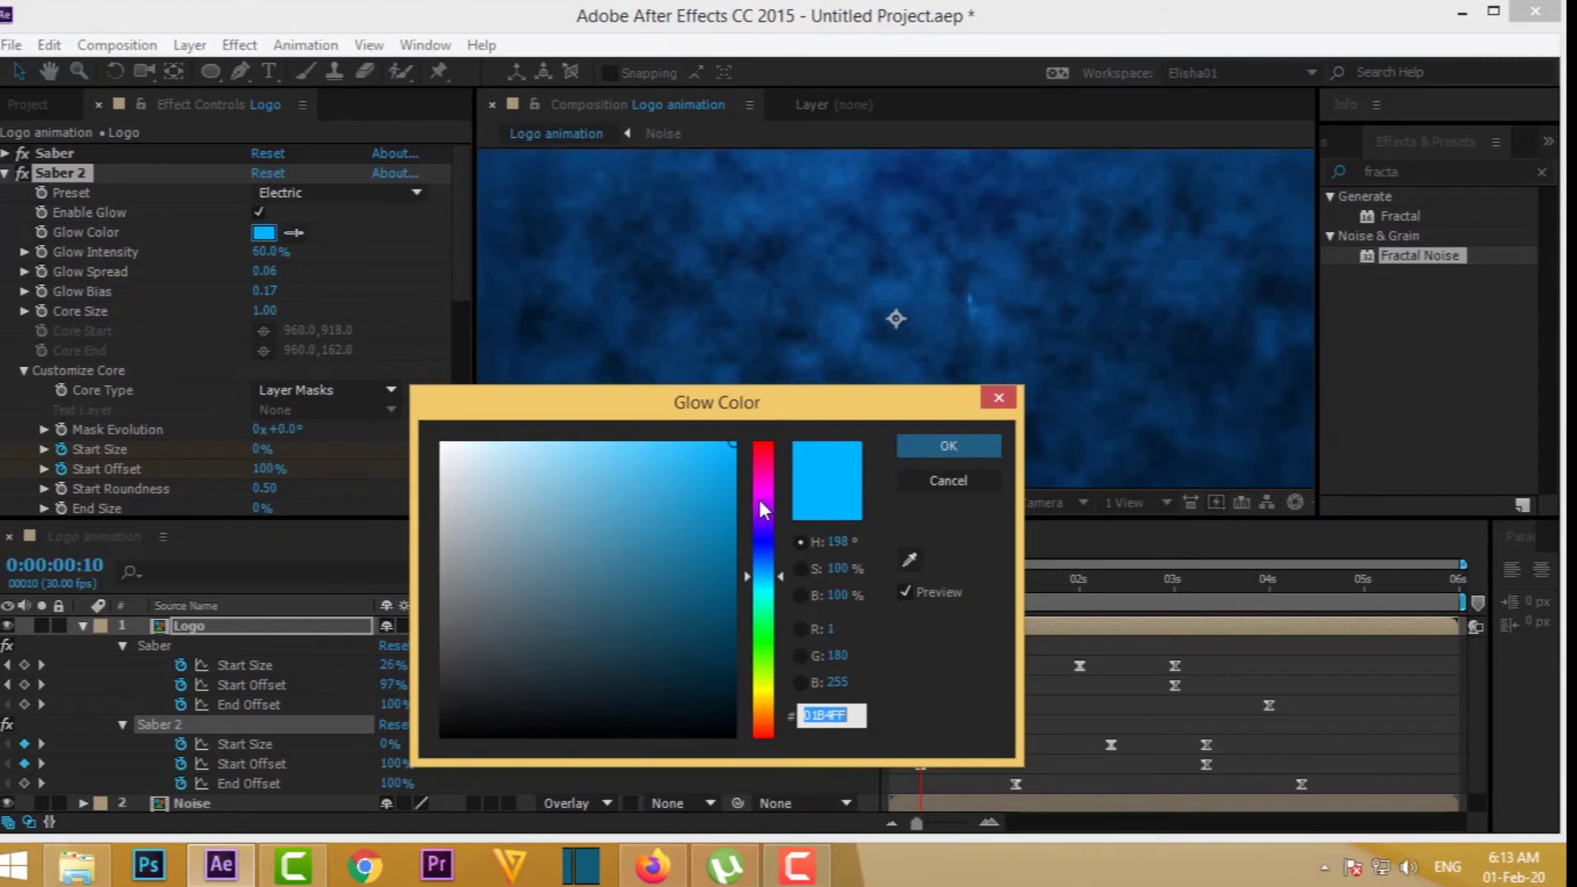
drag(759, 493, 762, 504)
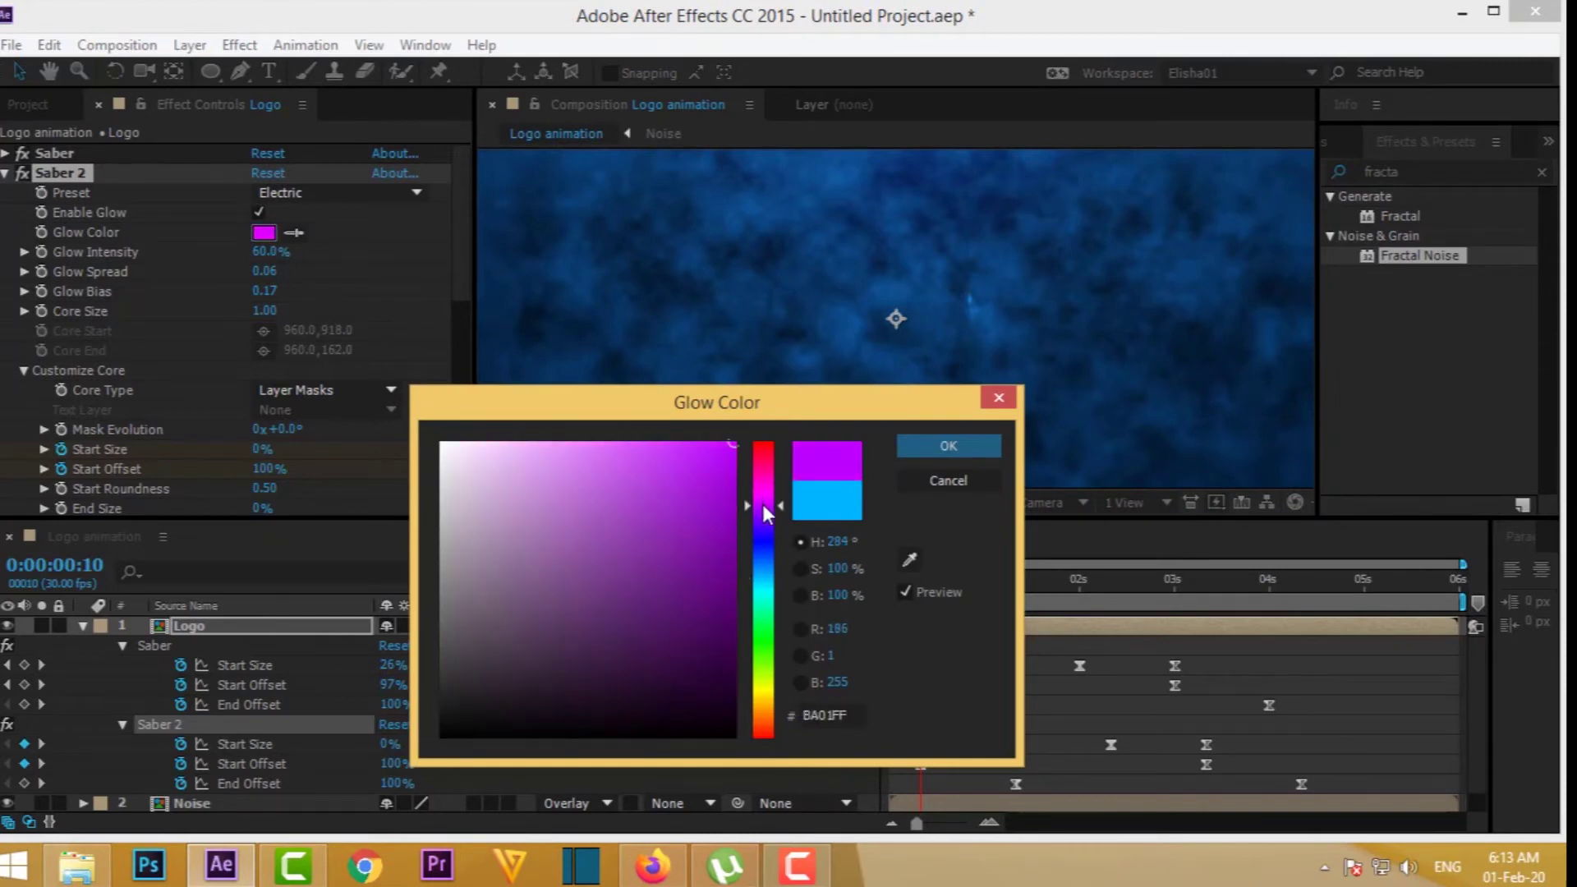
click(926, 446)
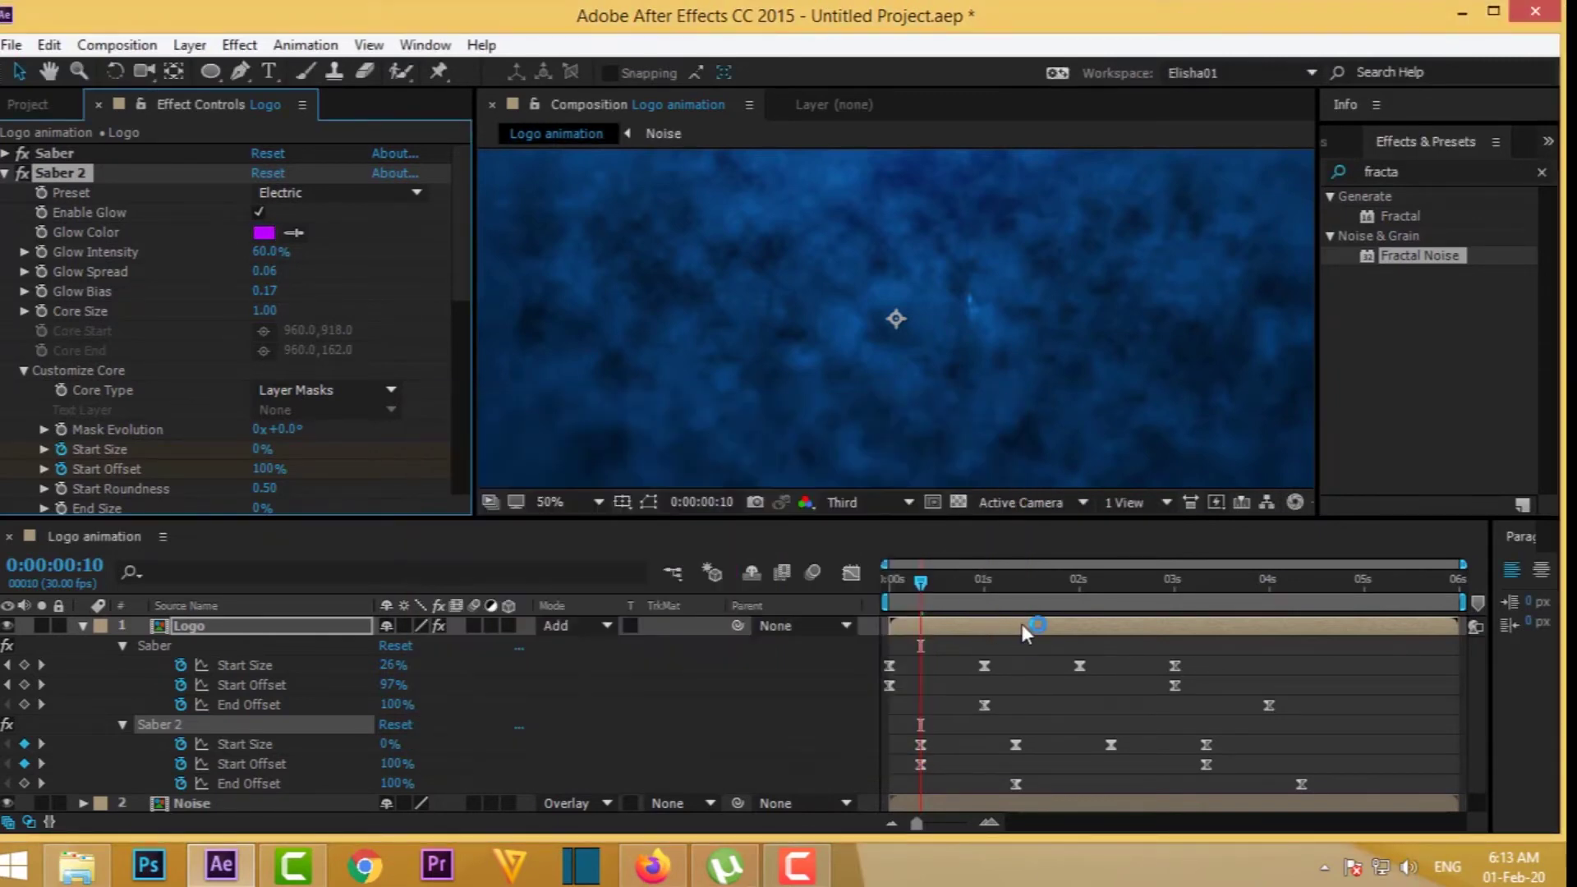
- Duplicate Saber 2 to create a third stroke, Saber 3
drag(922, 582, 1001, 582)
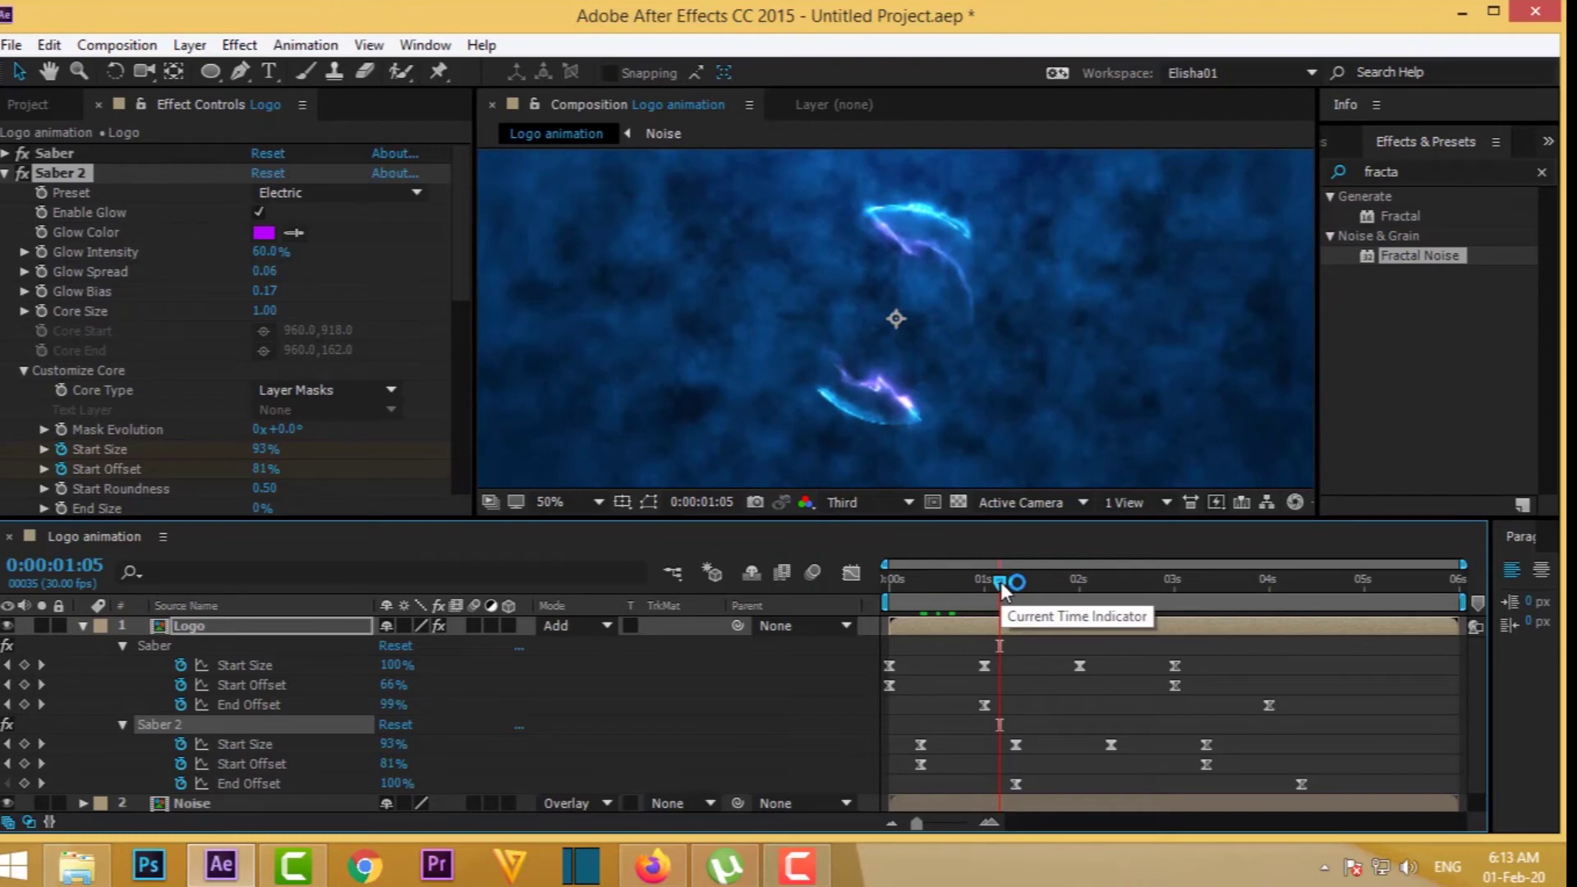
click(9, 177)
click(6, 175)
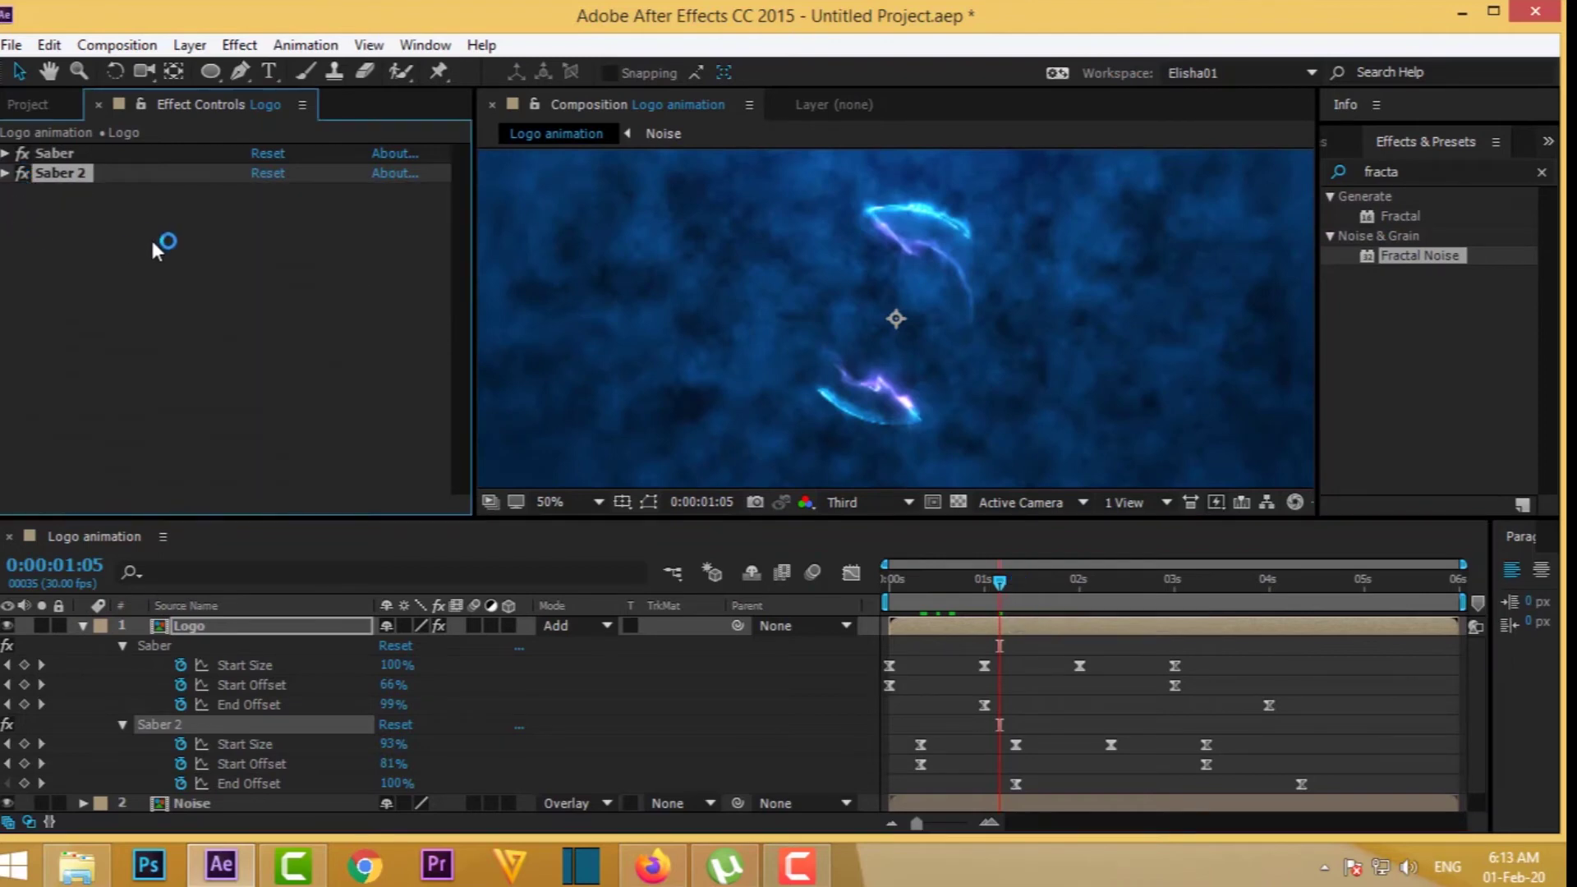
key(ctrl+d)
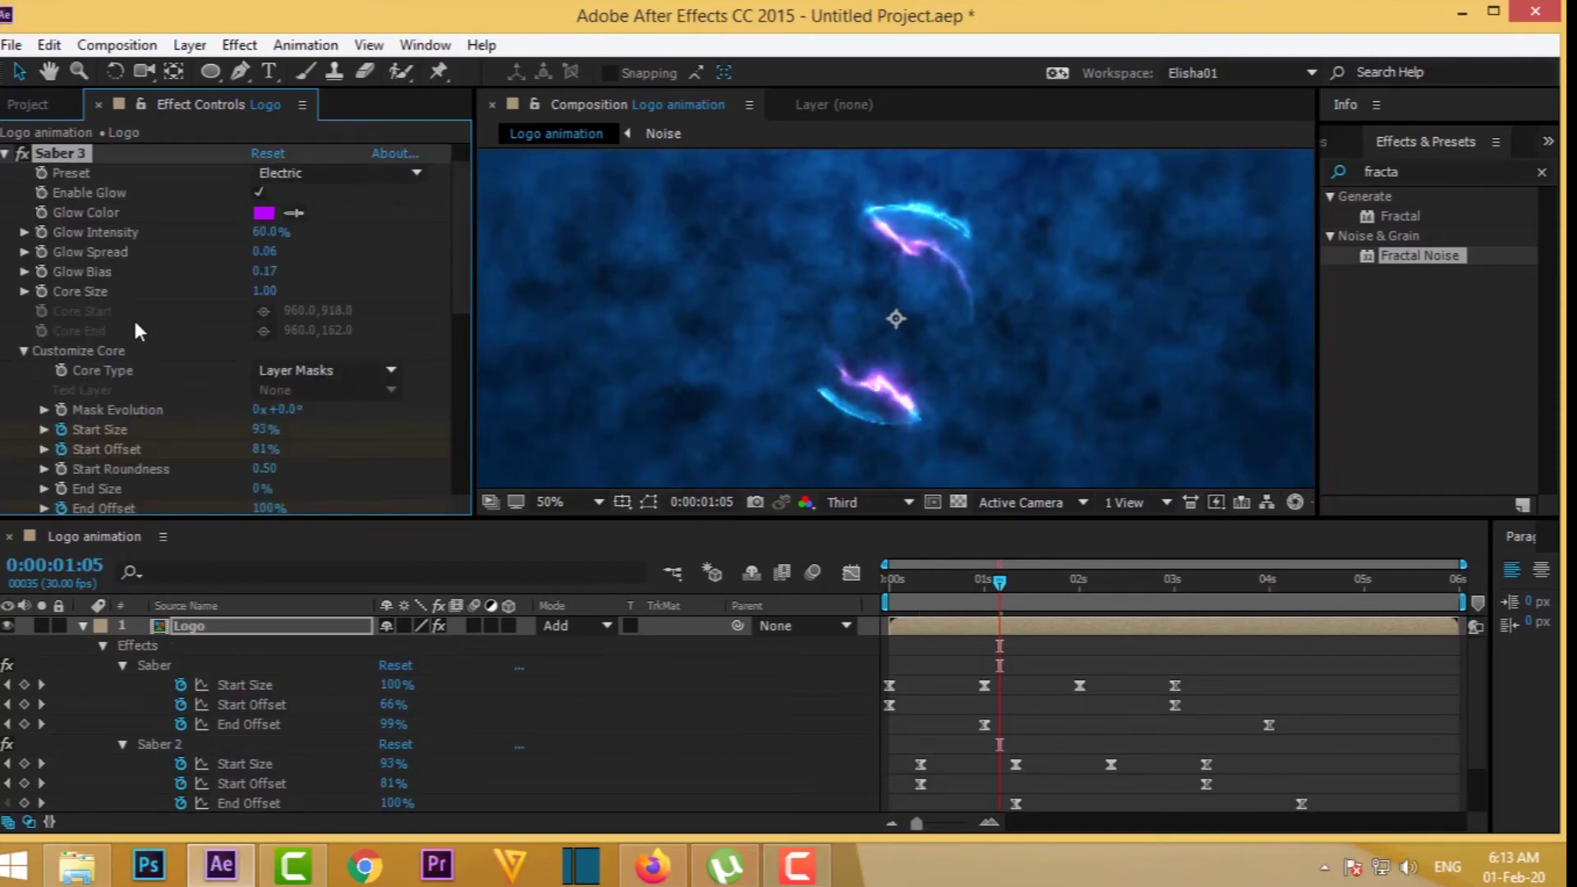
click(5, 153)
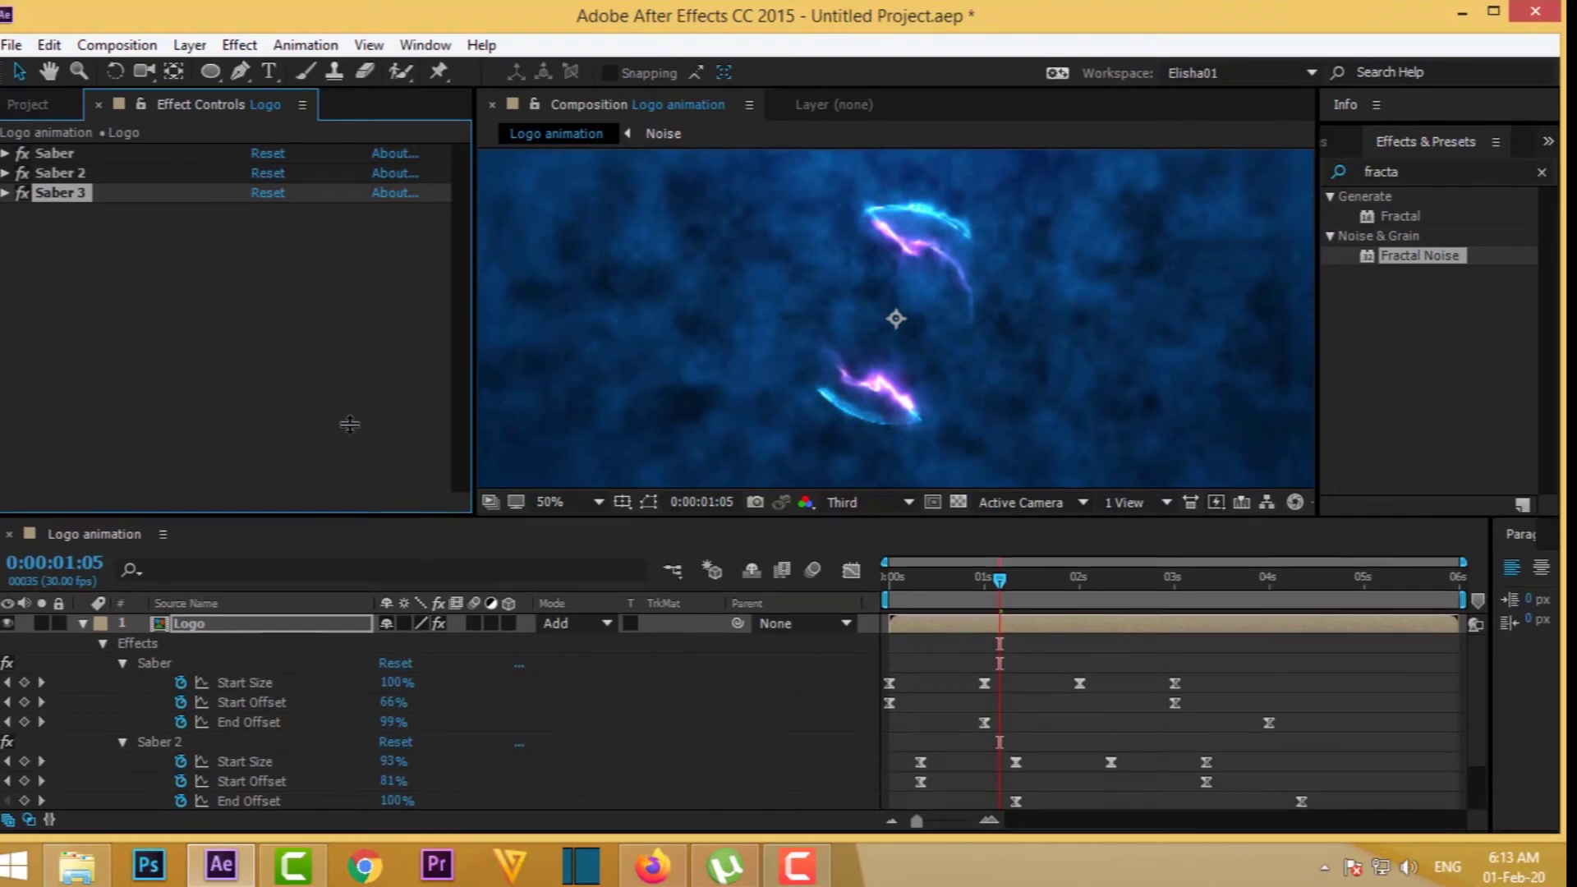
- Shift Saber 3's keyframes to start at 0:00:00:20, ten frames after Saber 2
drag(350, 516, 350, 423)
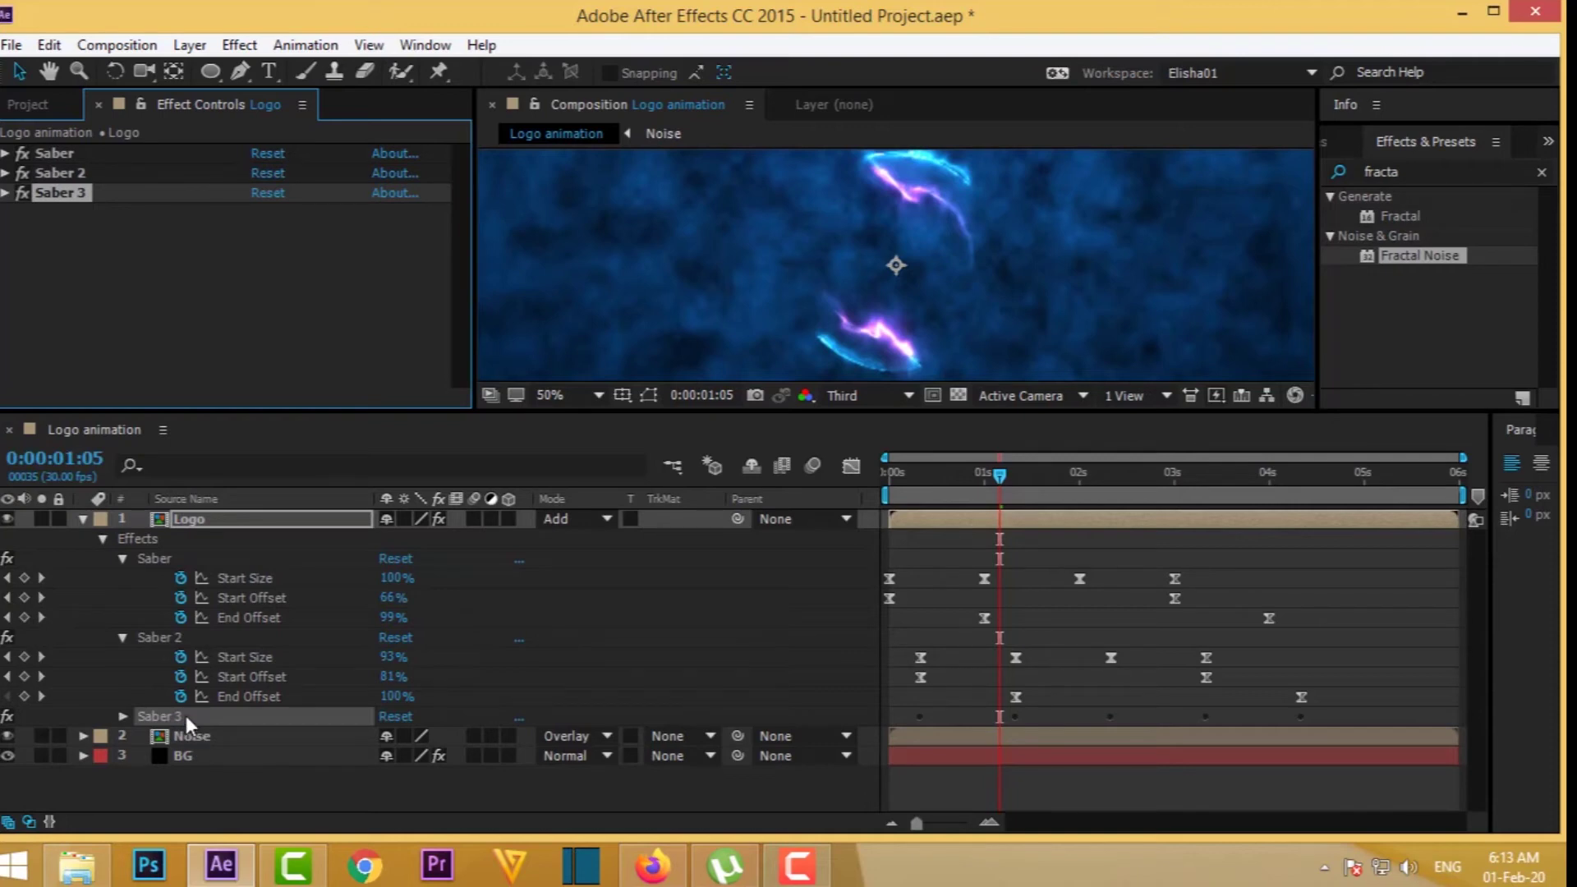
key(u)
key(u)
key(u)
key(u)
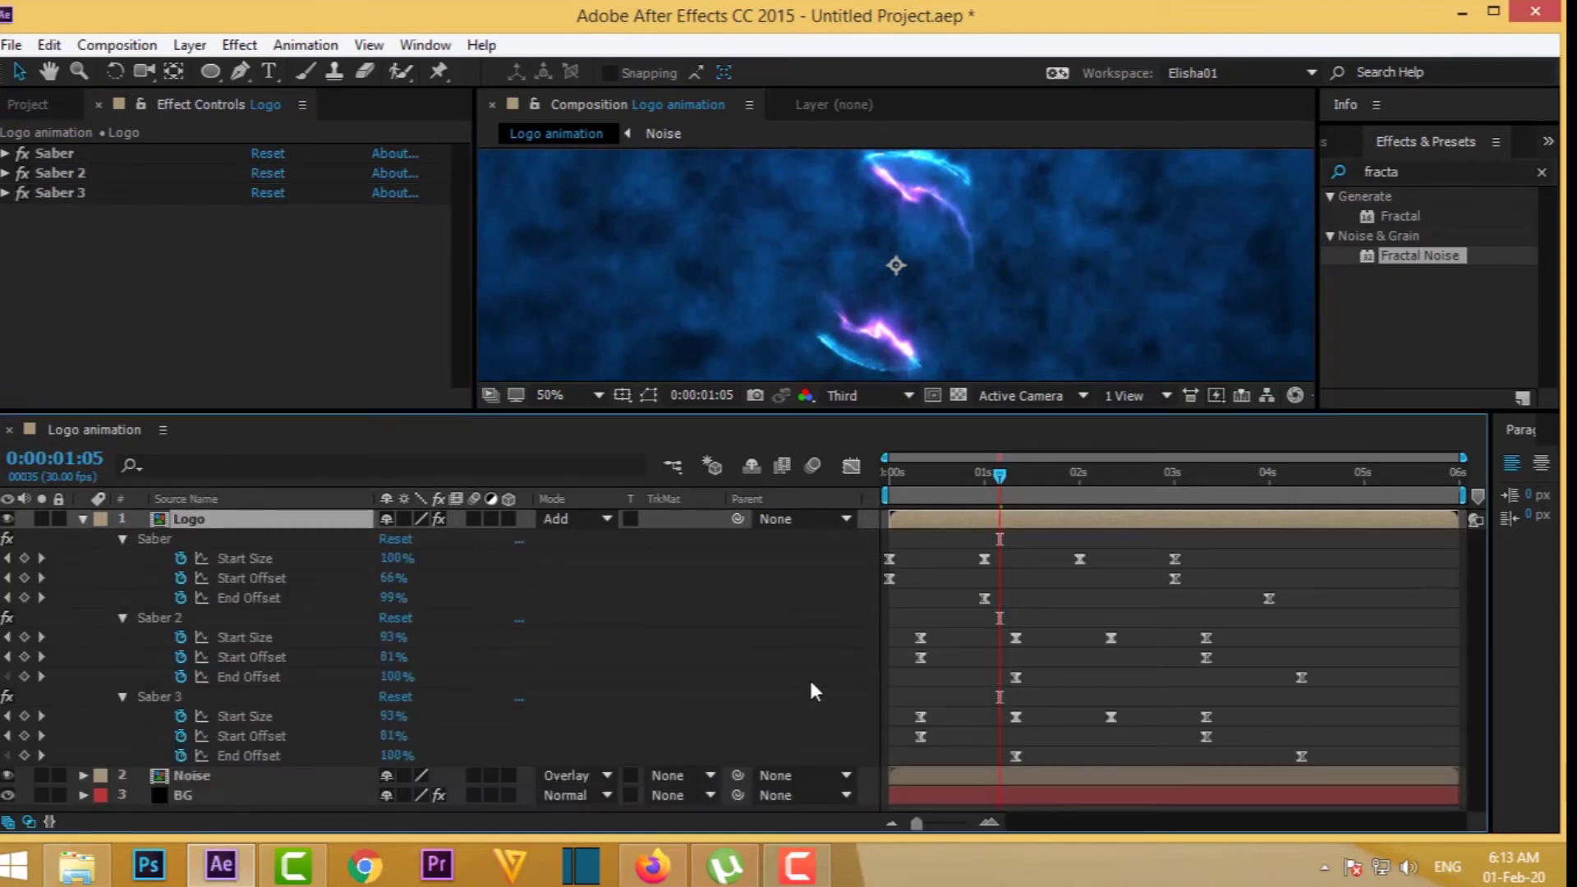
drag(985, 481, 829, 477)
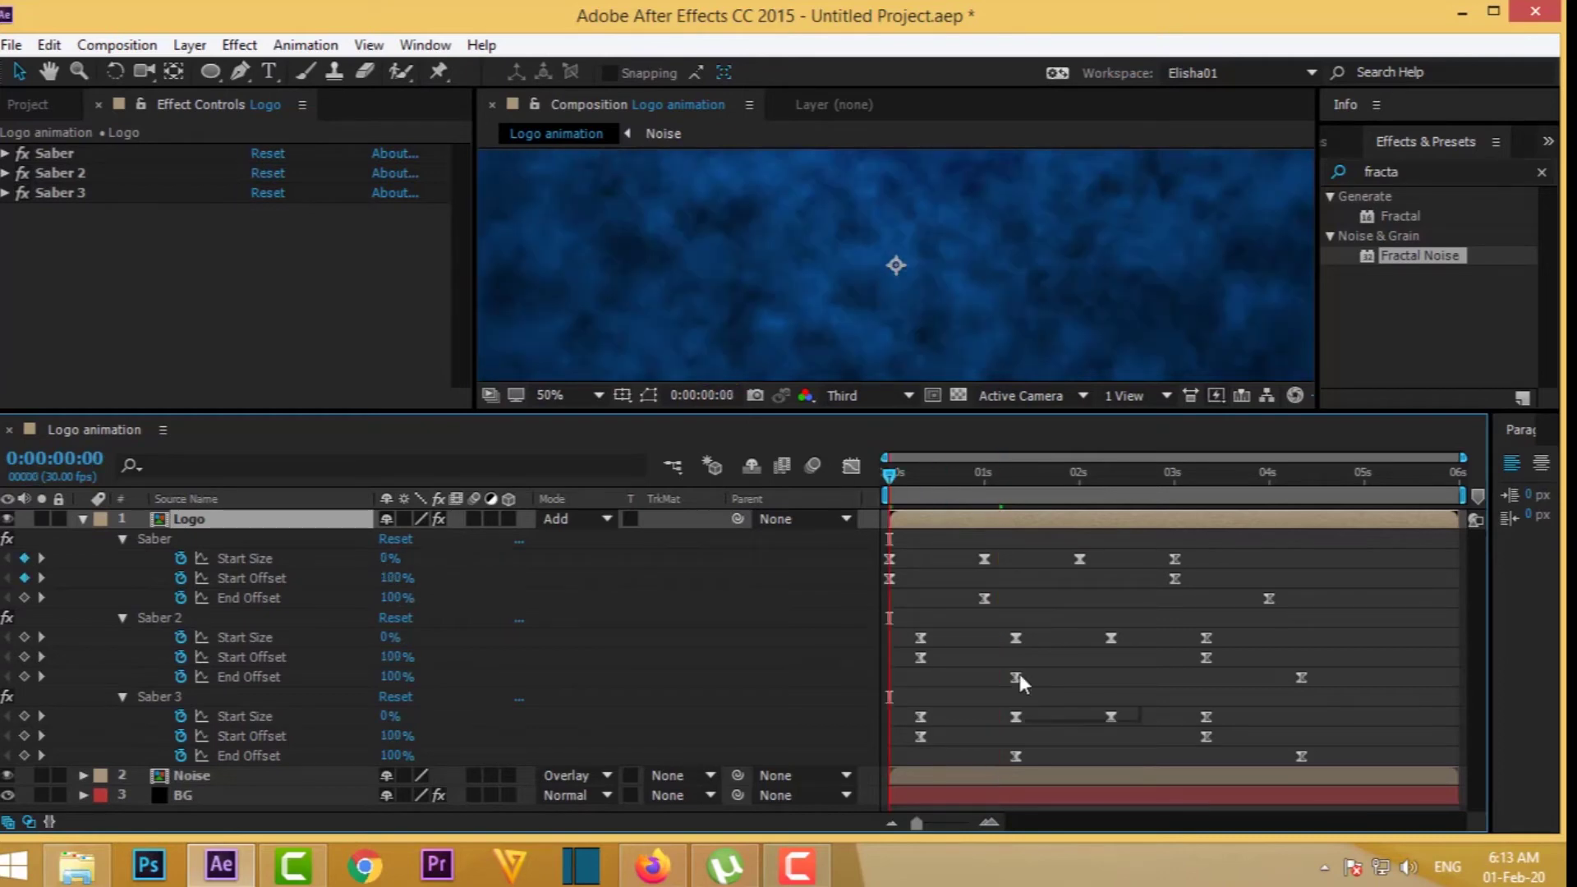
key(k)
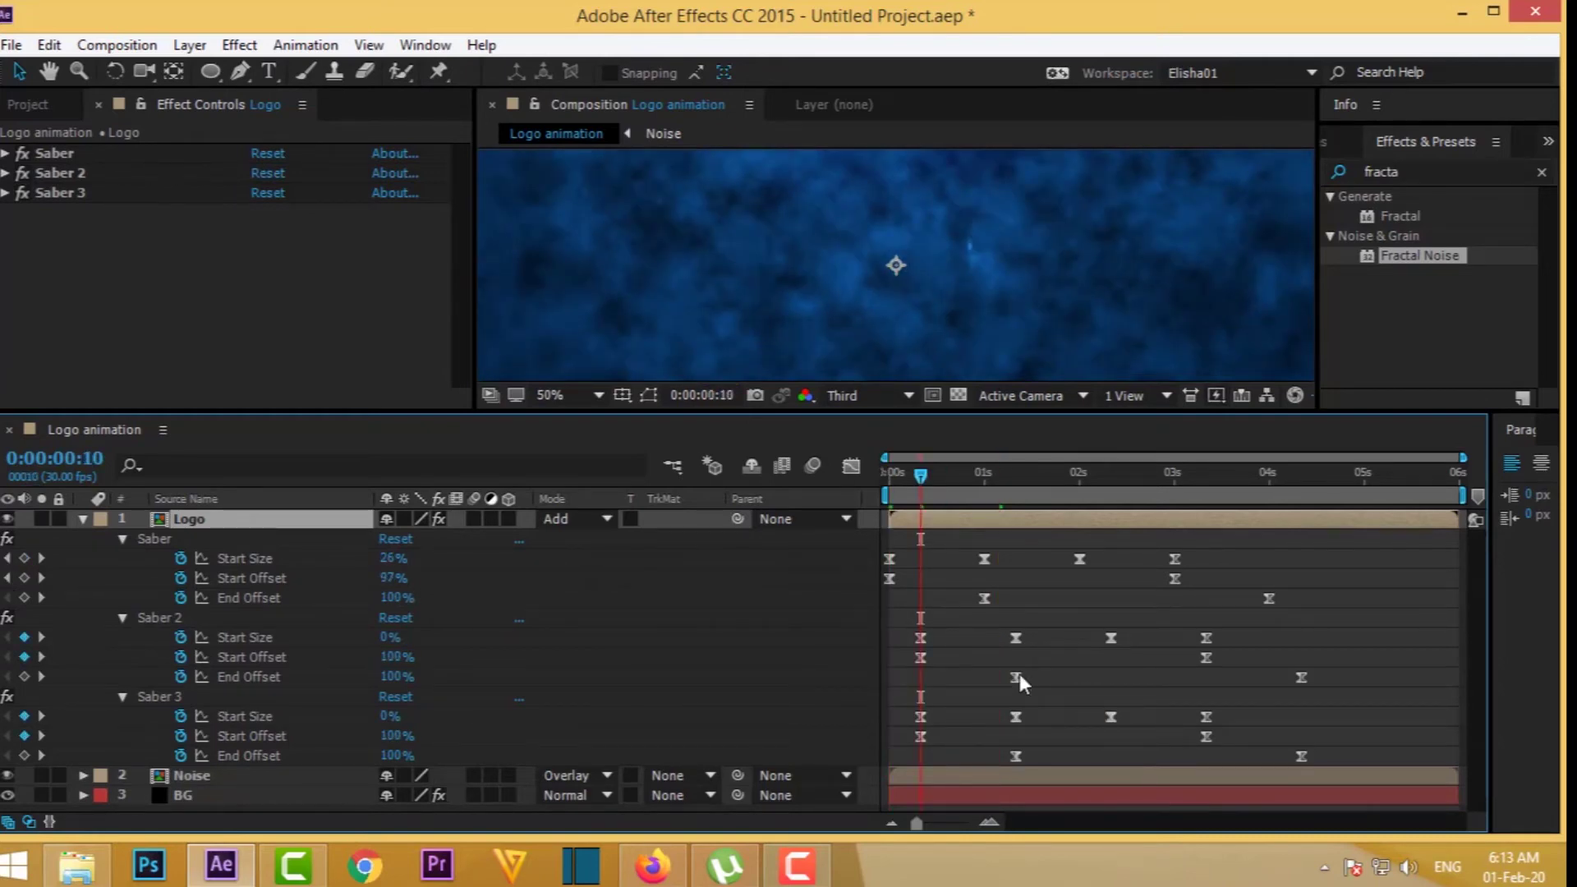
key(shift+Page_Down)
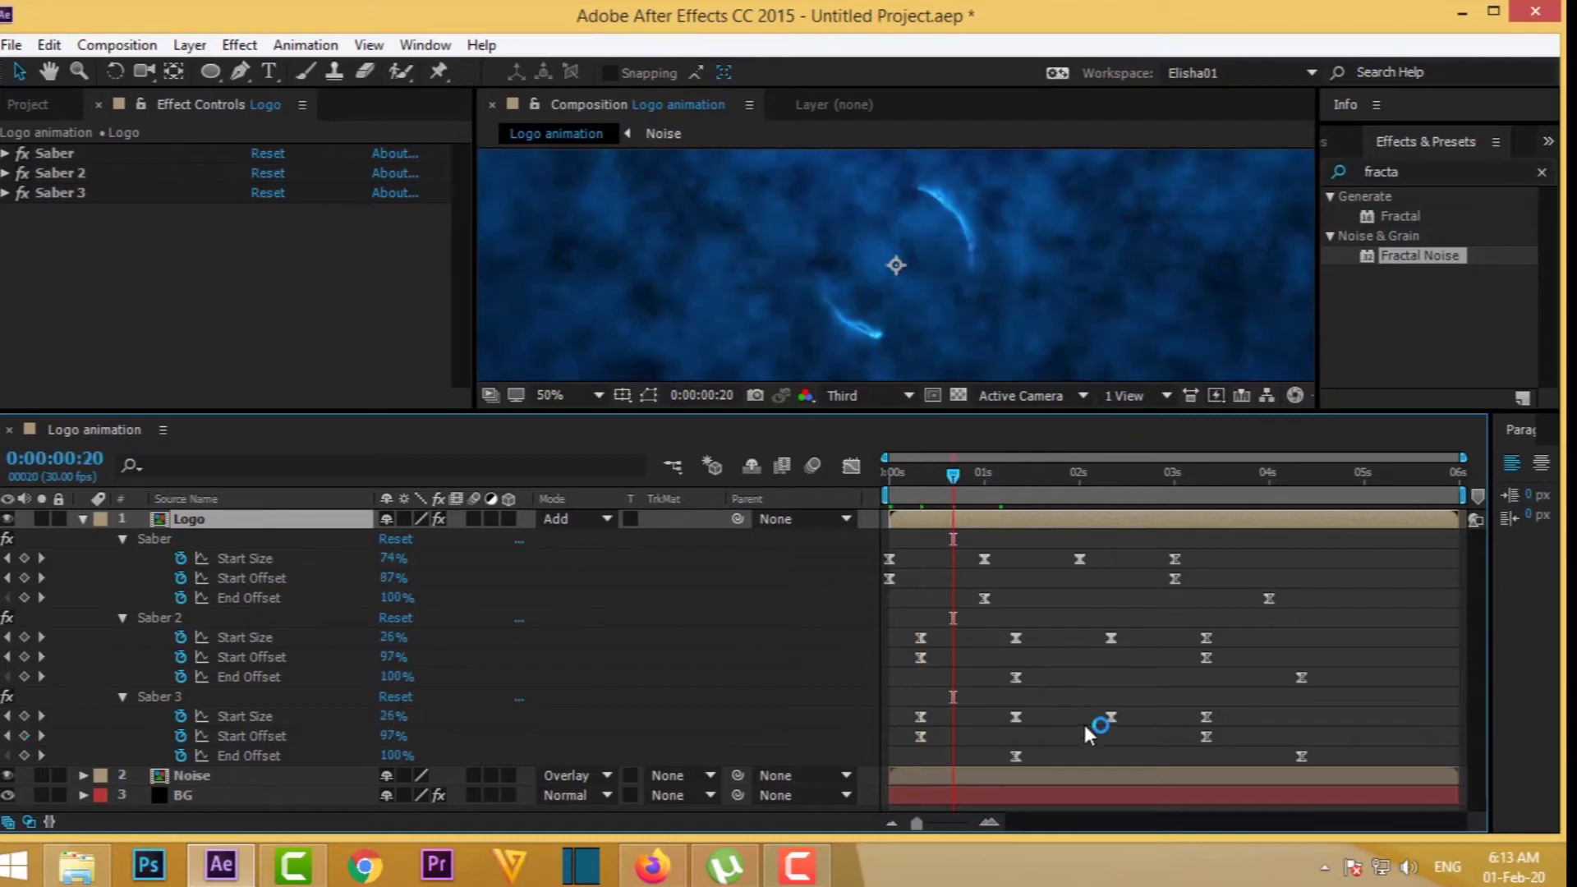
drag(1343, 711, 1030, 769)
drag(901, 766, 953, 726)
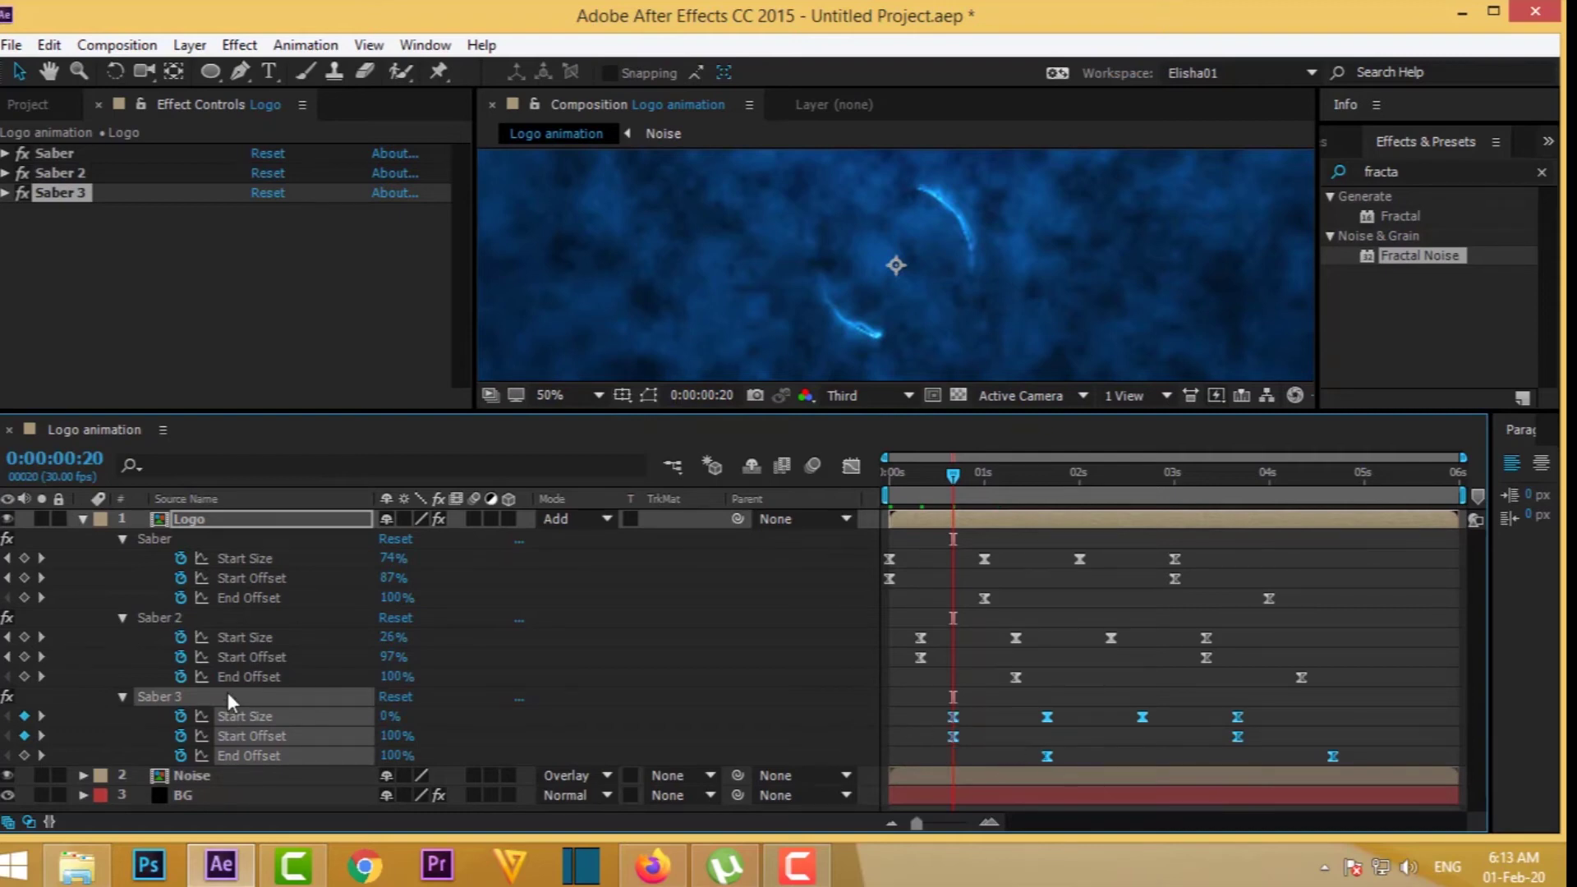
- Apply the Energize preset to Saber 3
click(170, 273)
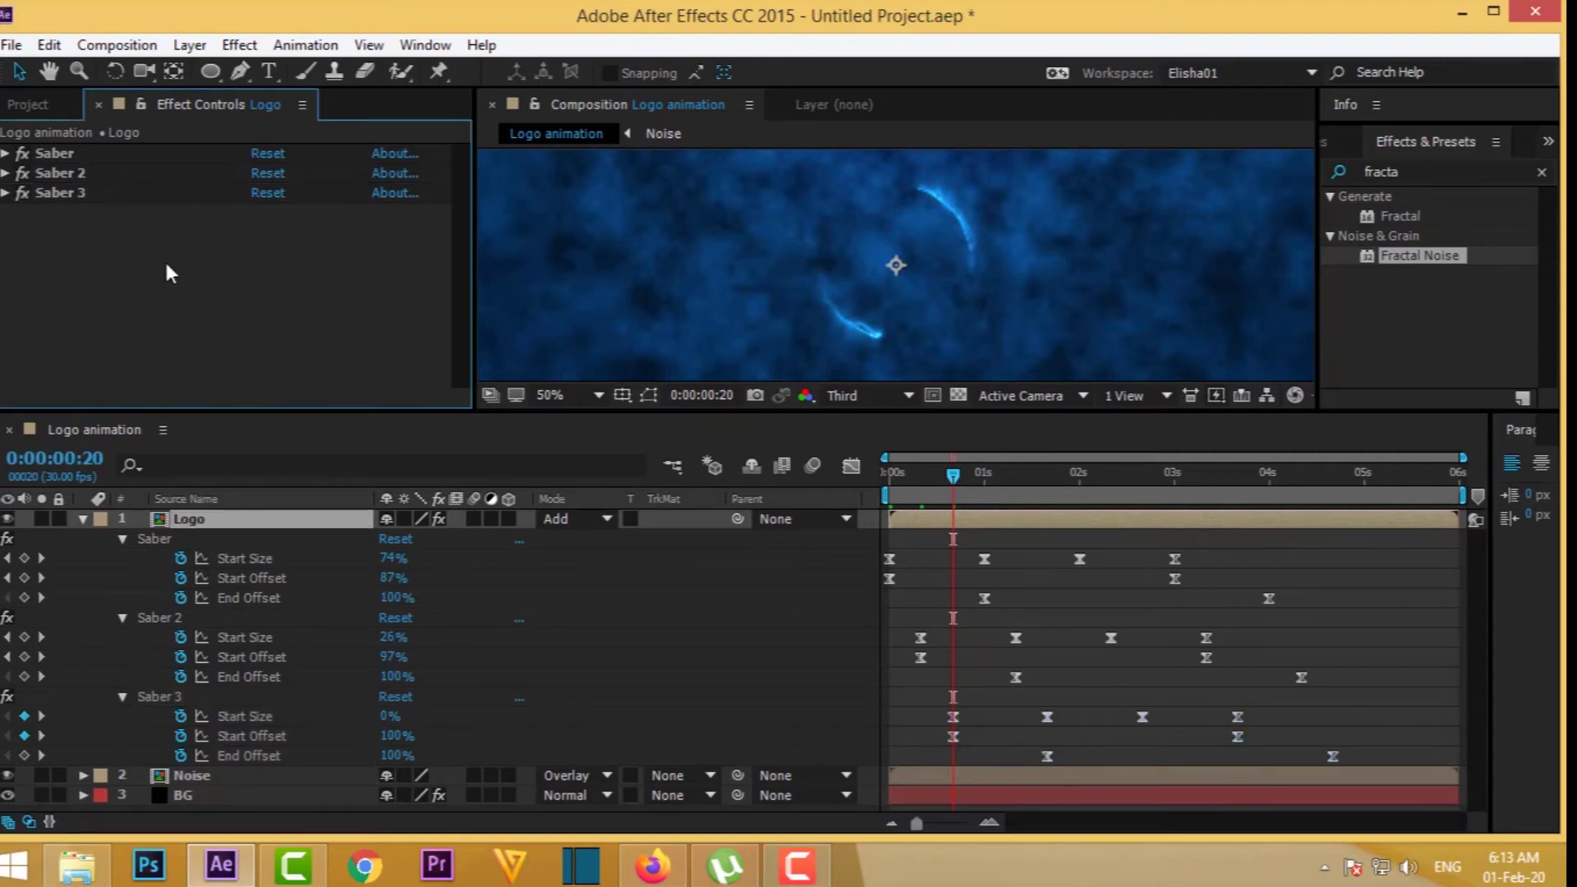
click(6, 194)
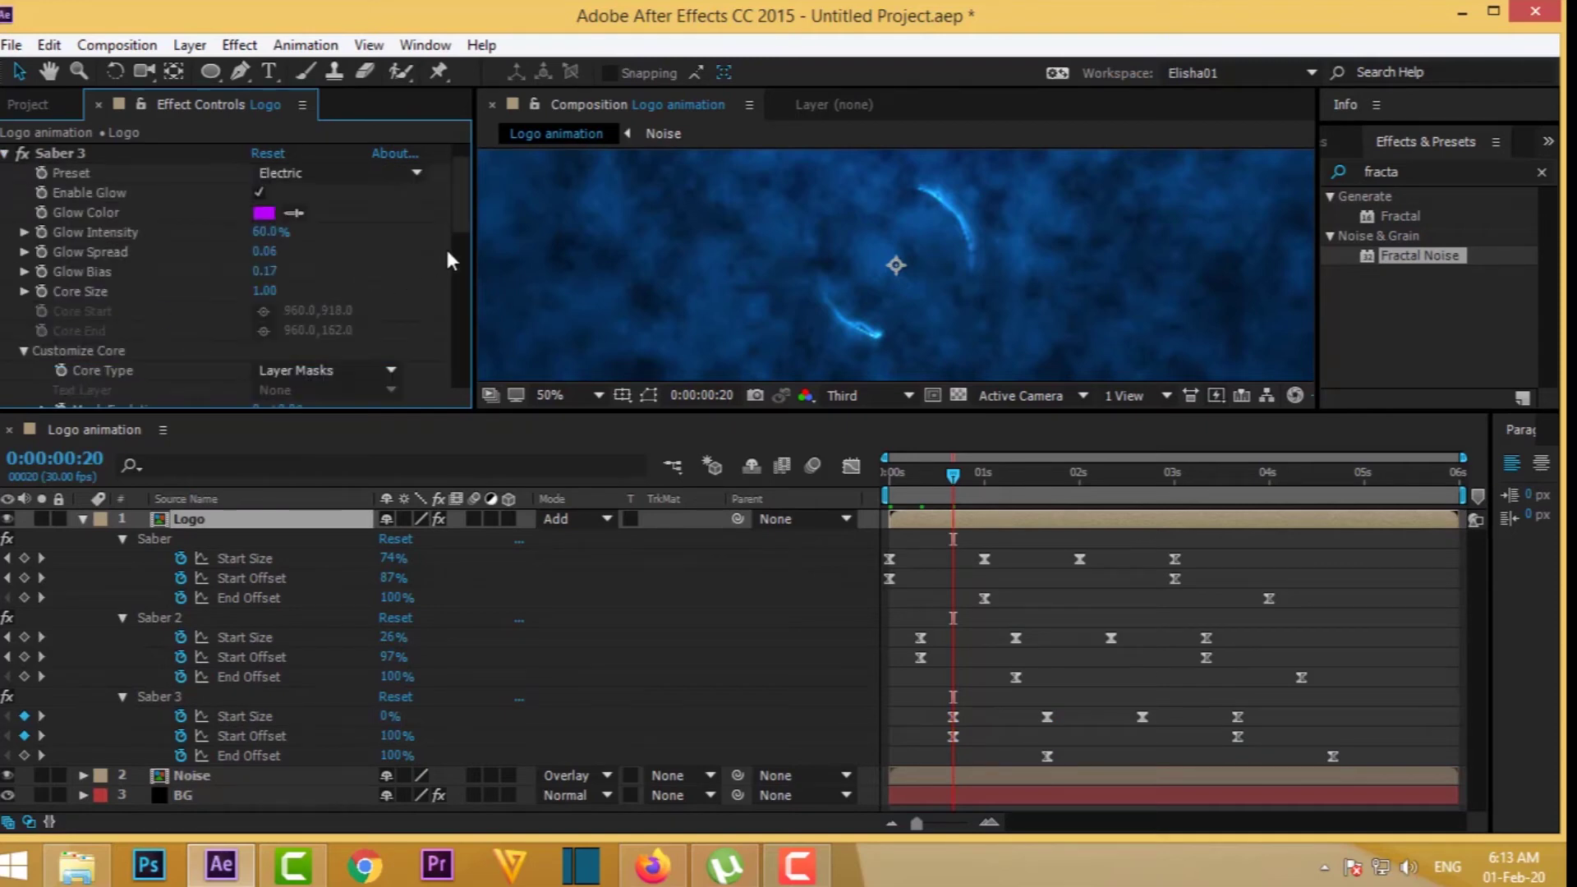
scroll(458, 200, up, 2)
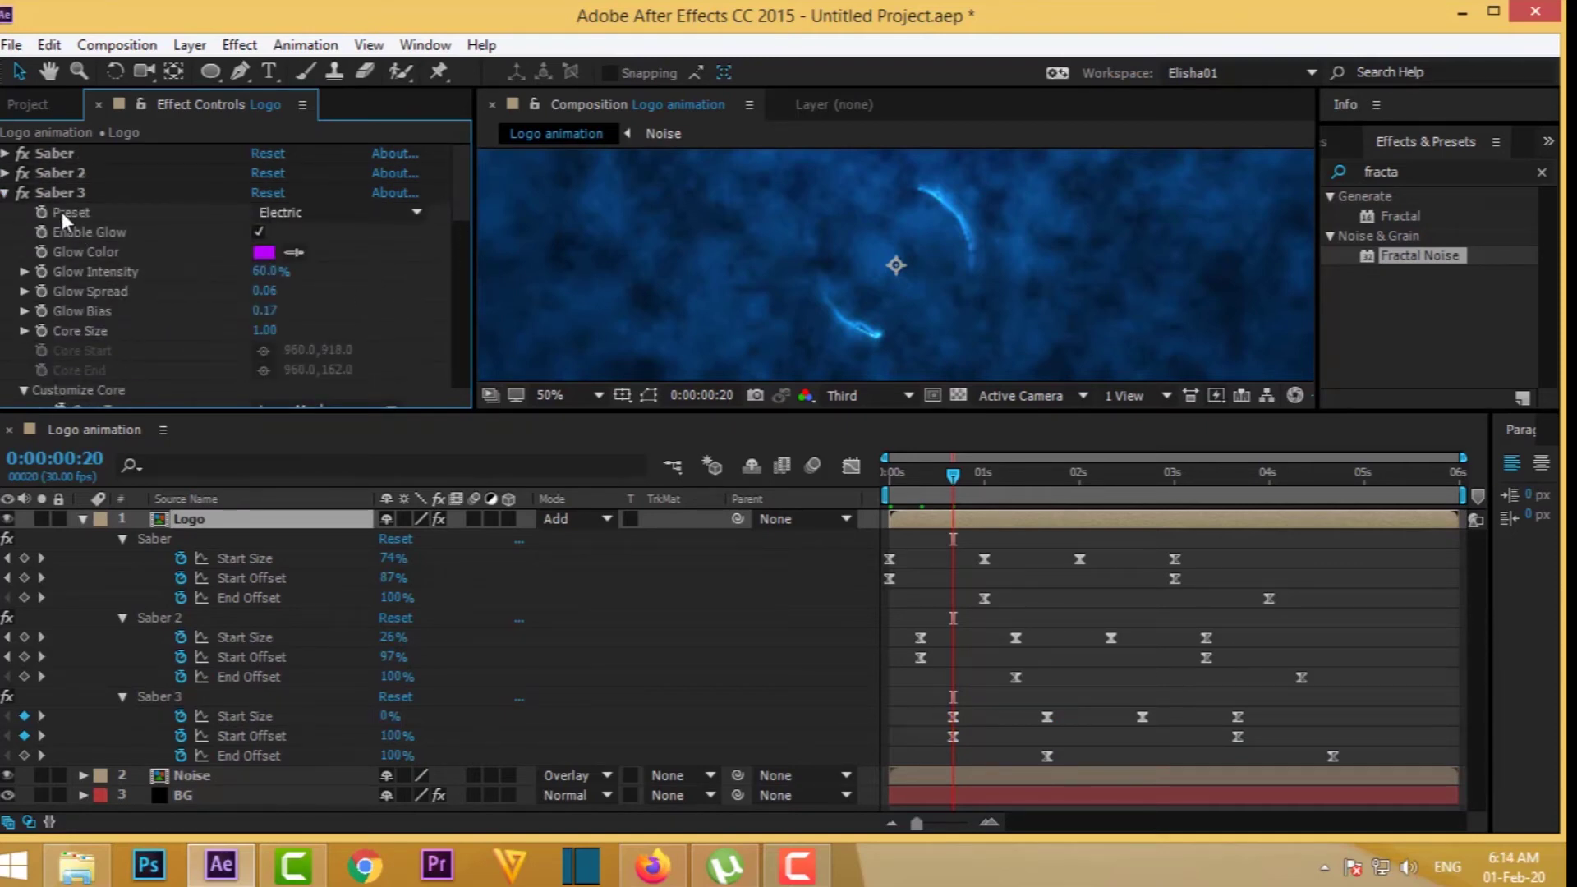
click(354, 215)
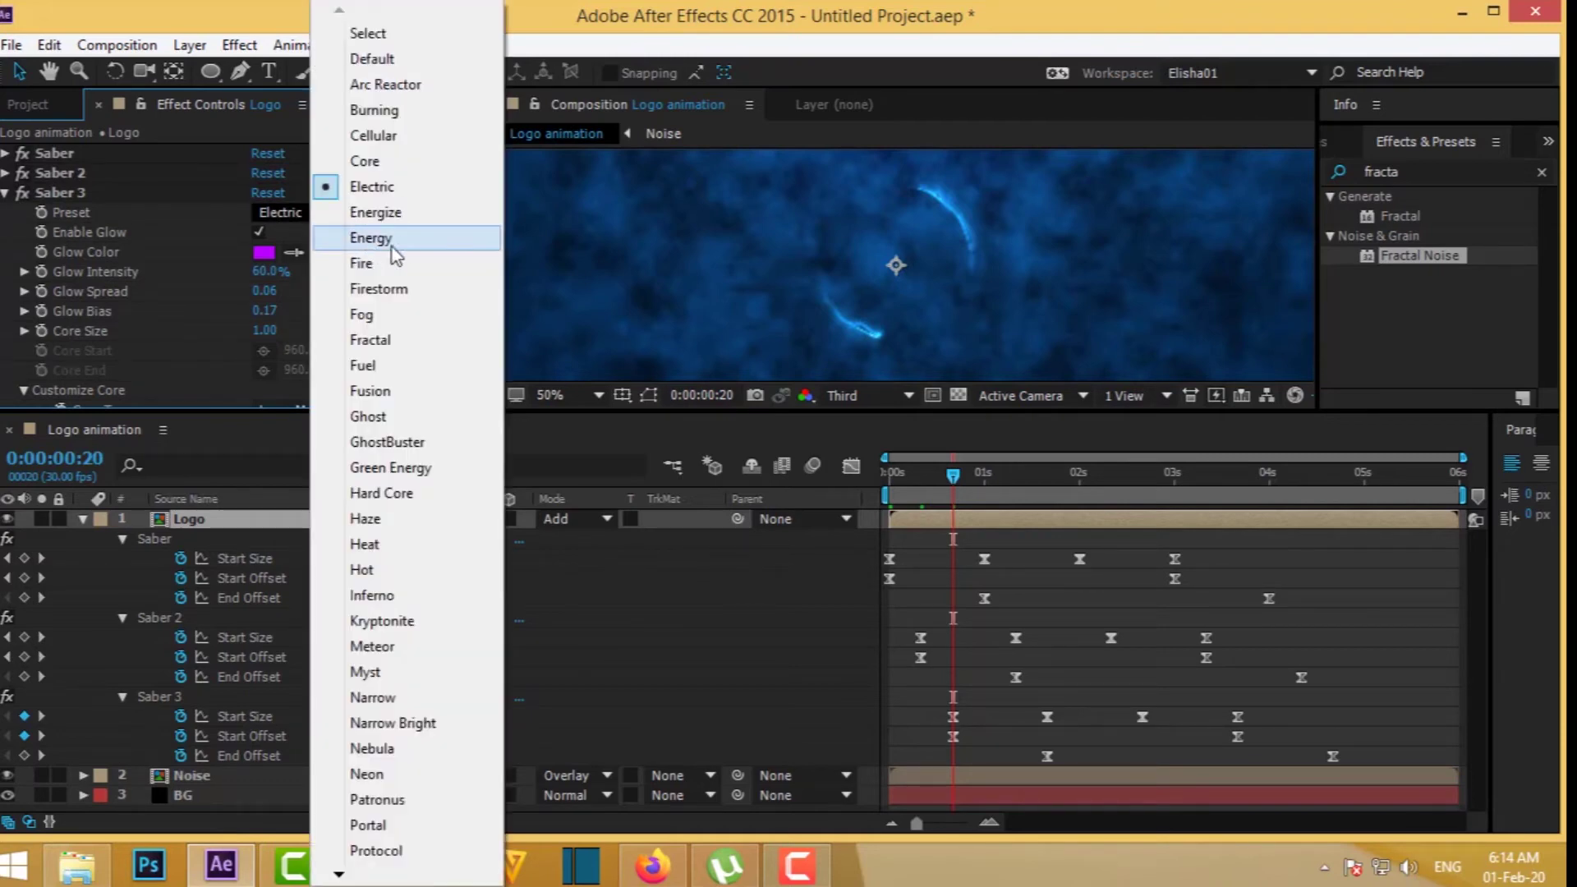
click(376, 213)
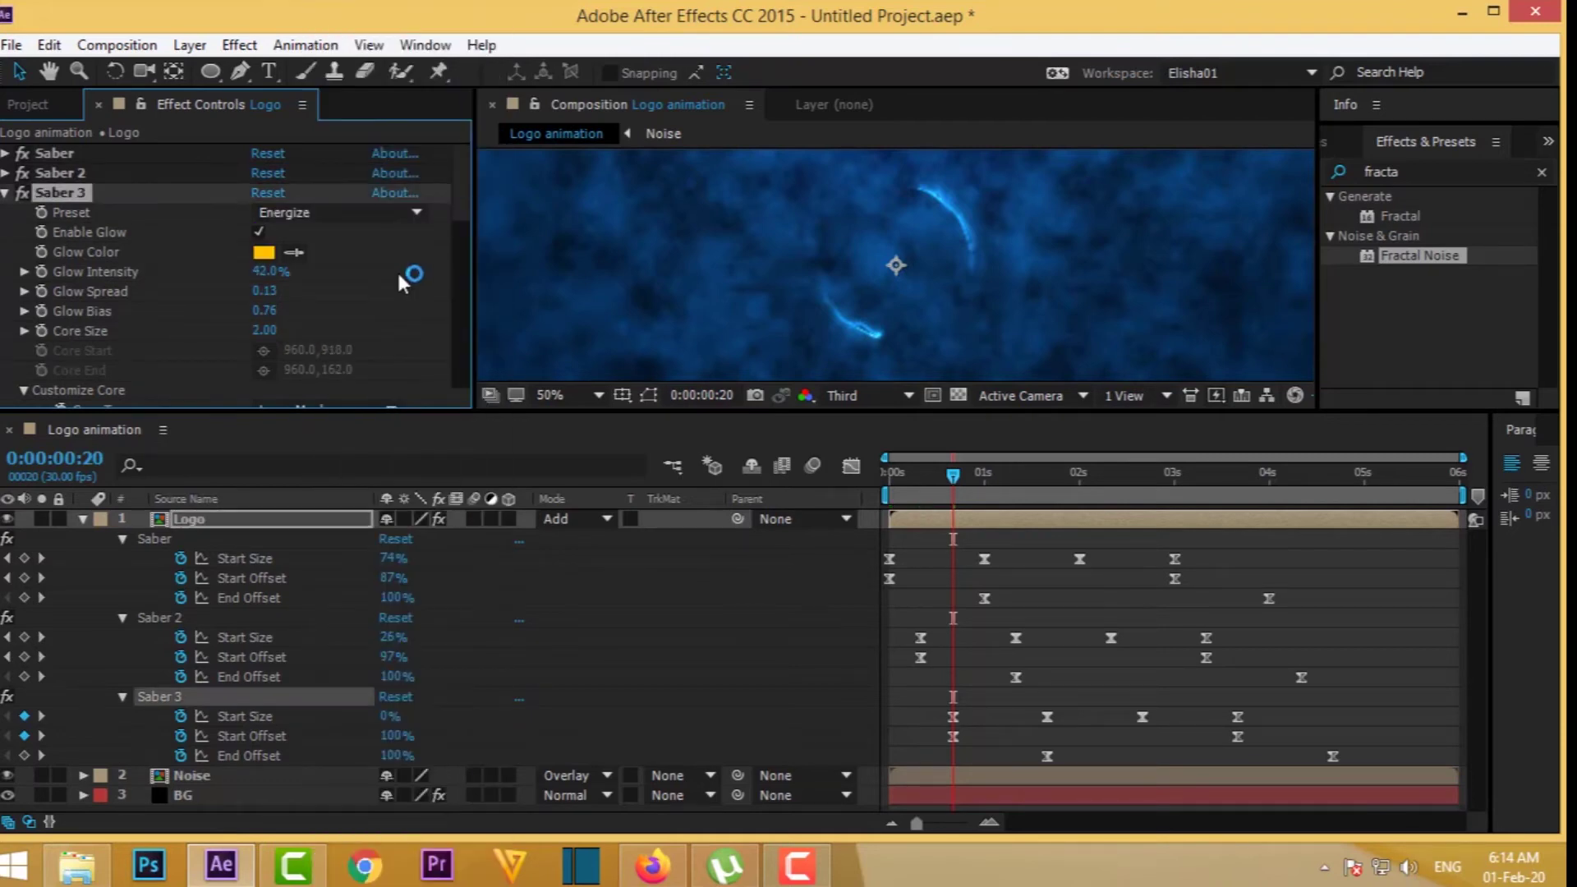
- Change Saber 3's Glow Color from yellow to cyan (00EAFF)
click(263, 252)
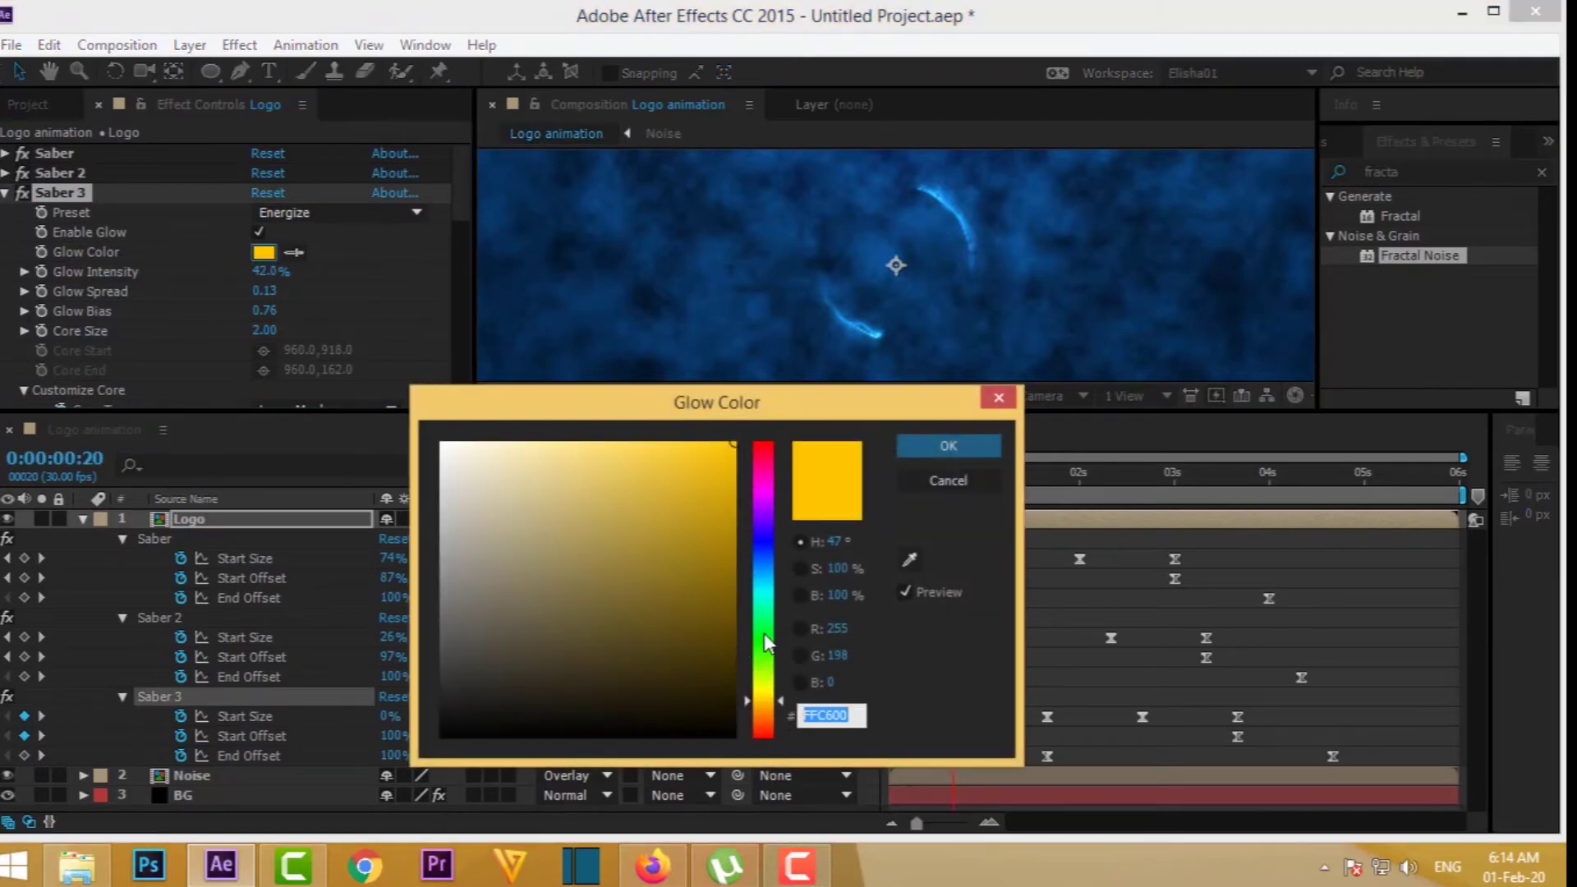
drag(769, 644, 765, 591)
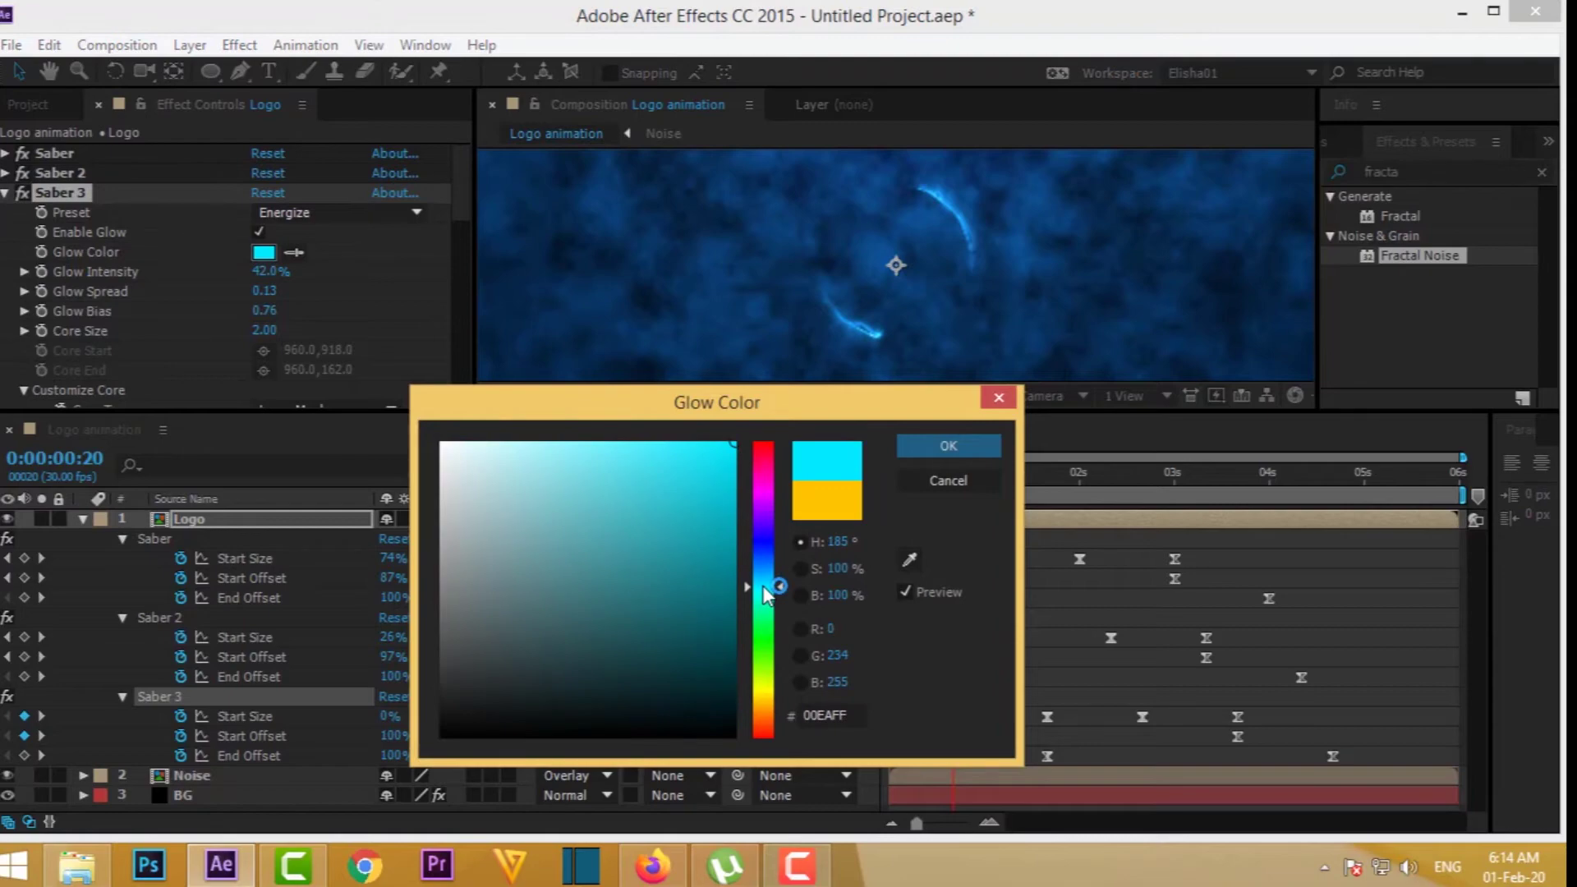
click(978, 444)
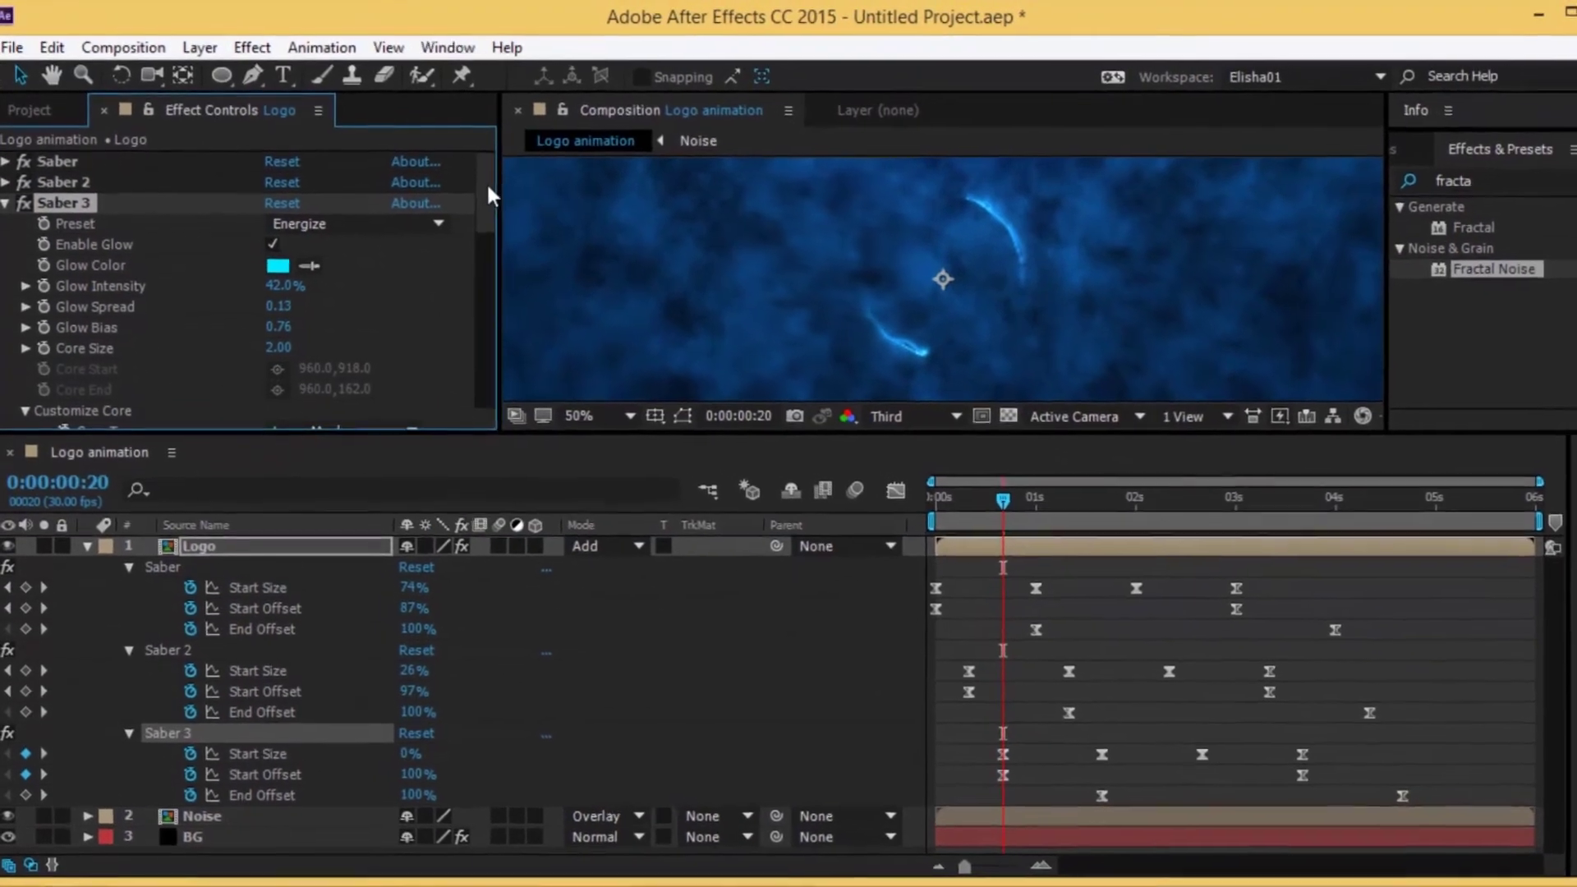
scroll(452, 333, down, 5)
scroll(460, 345, down, 5)
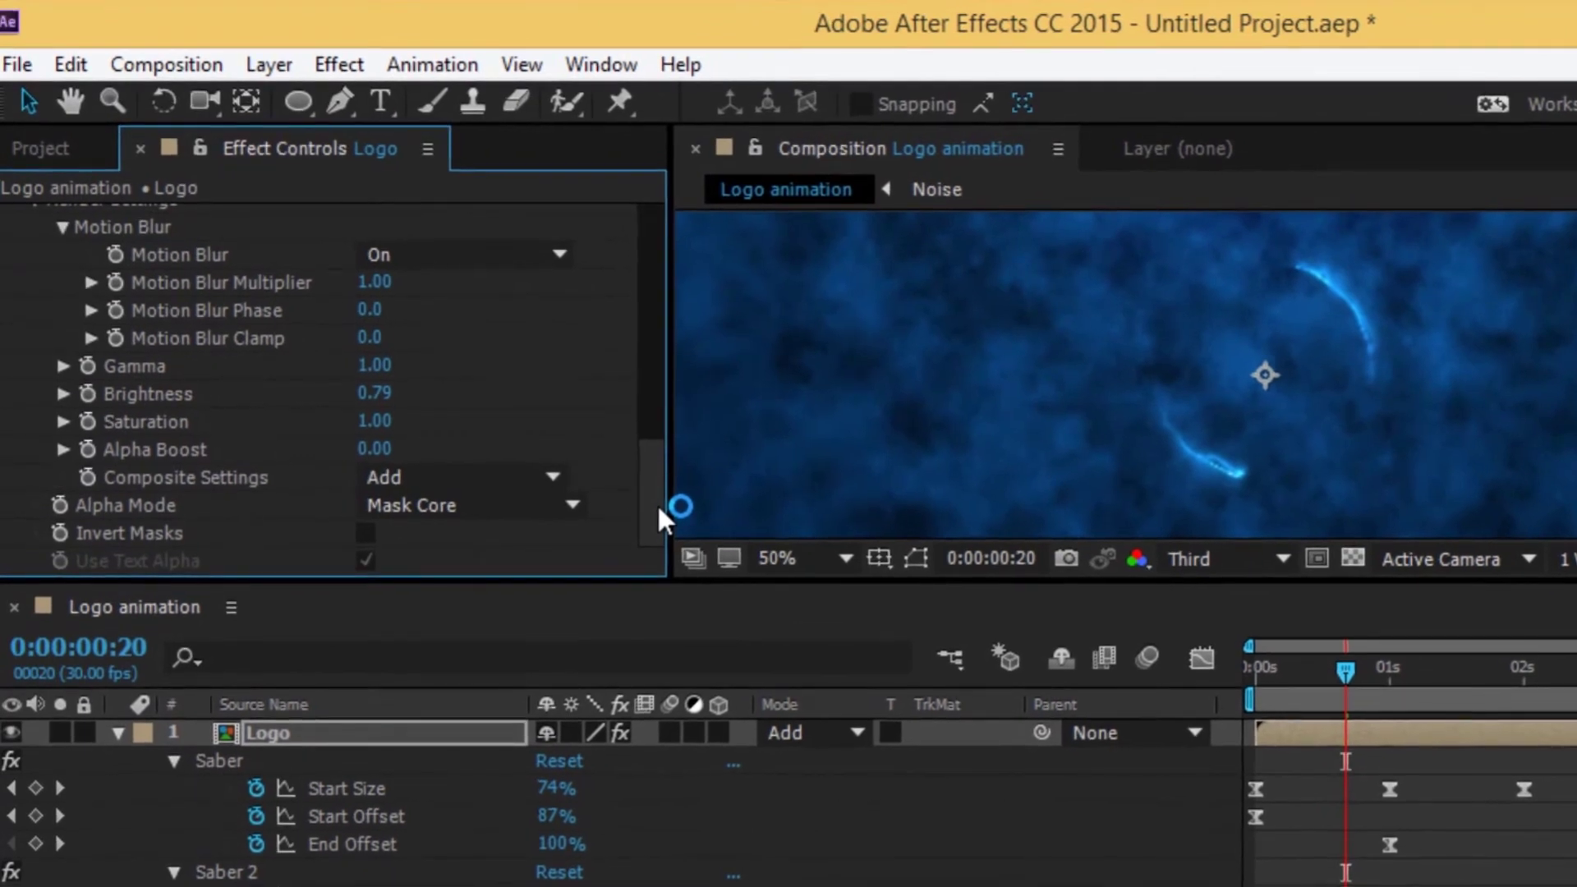
drag(612, 469, 604, 372)
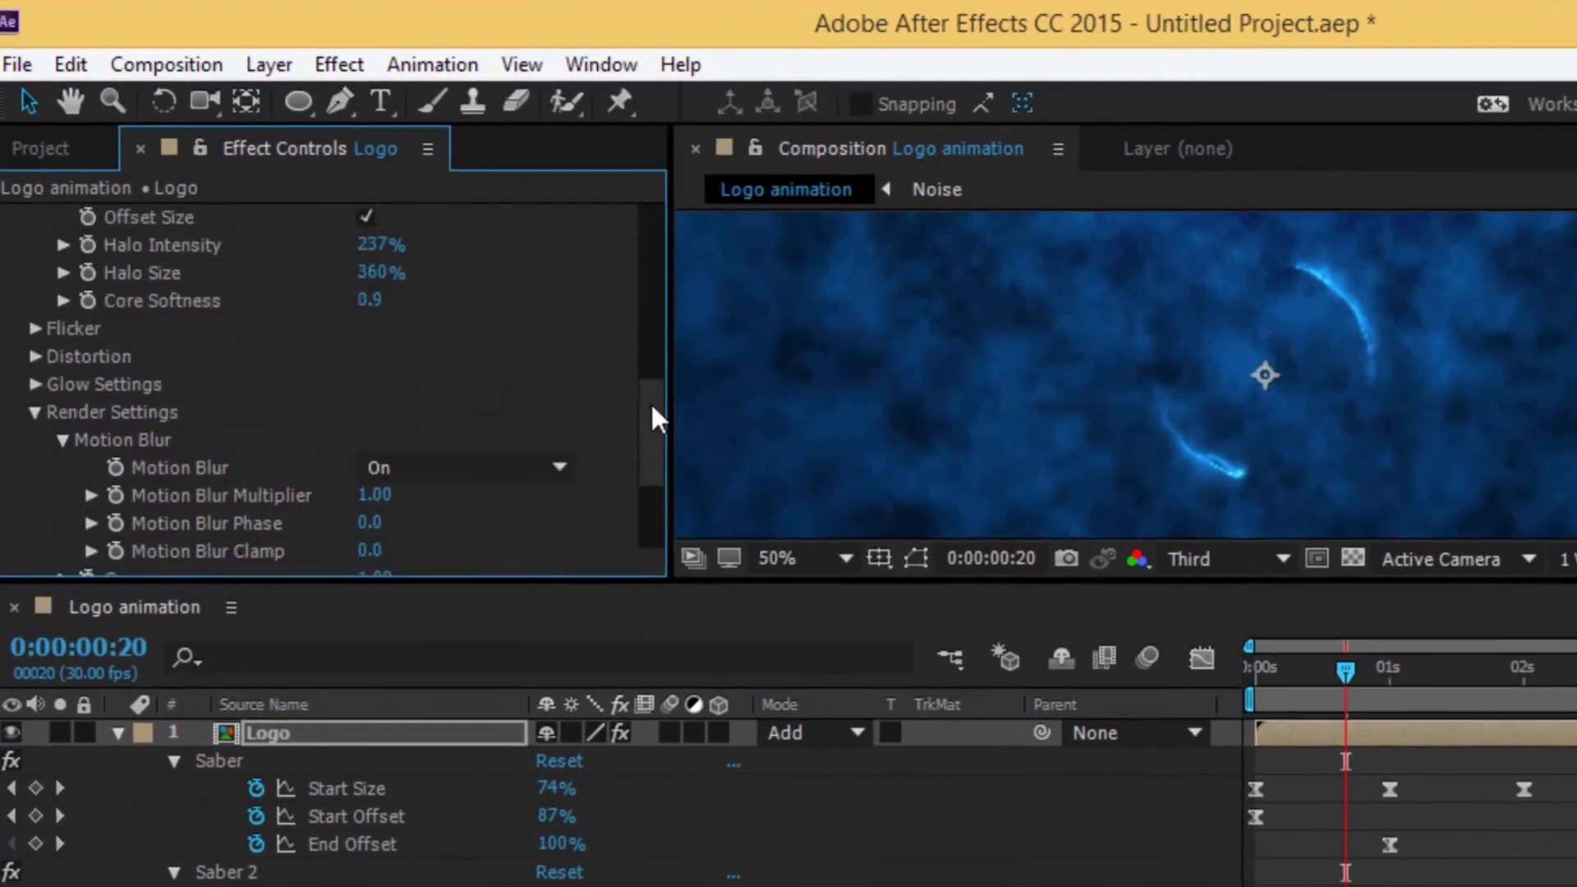
mouse_move(653, 419)
mouse_down()
mouse_move(651, 391)
mouse_move(473, 173)
mouse_up()
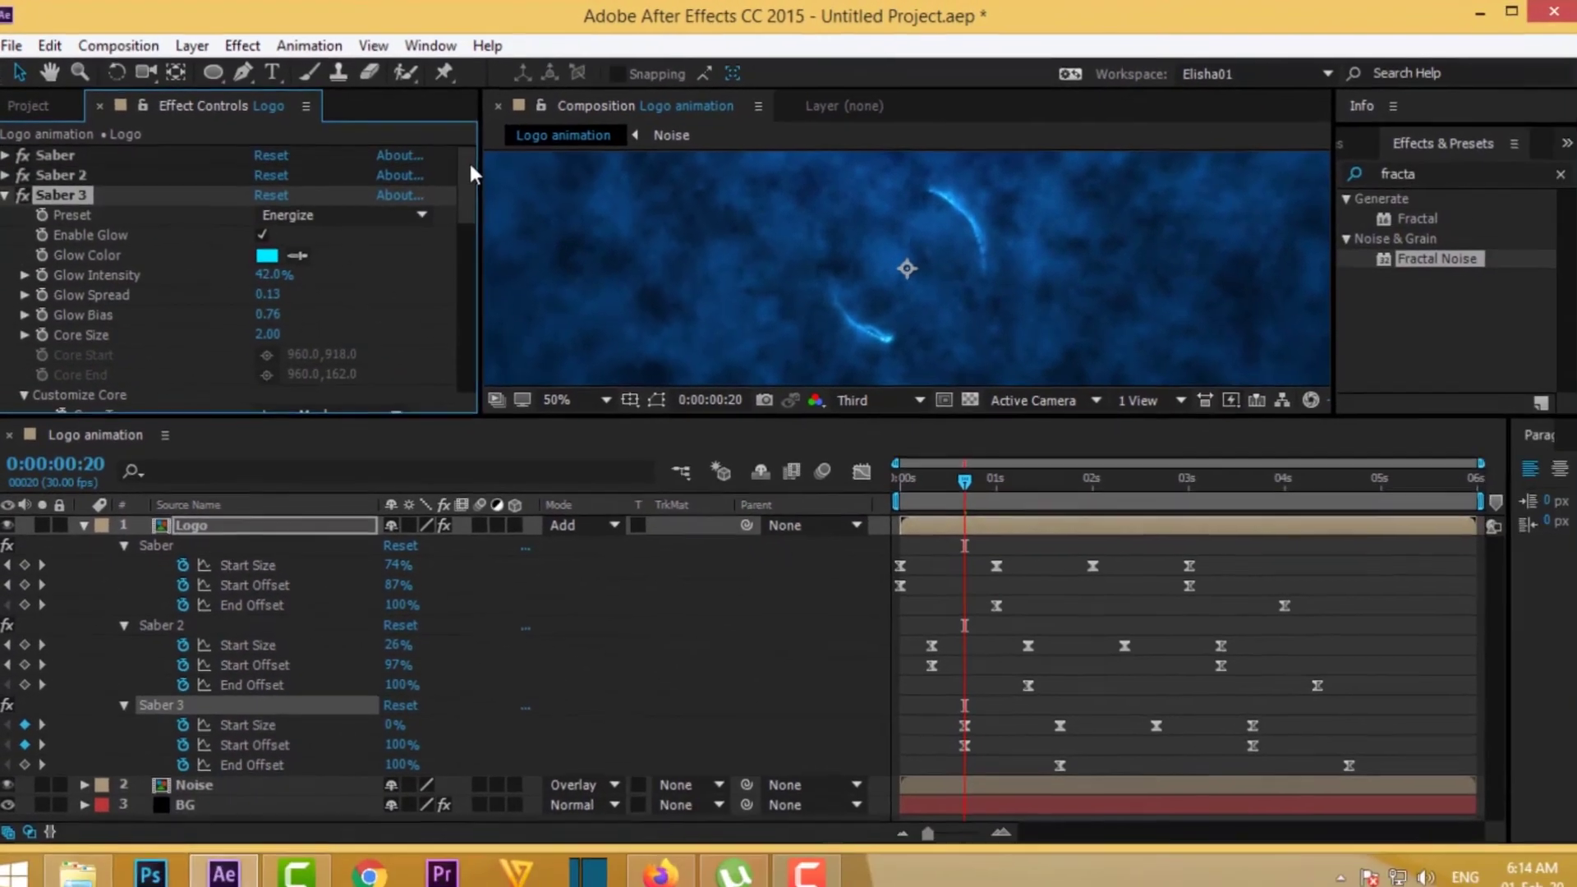
click(6, 194)
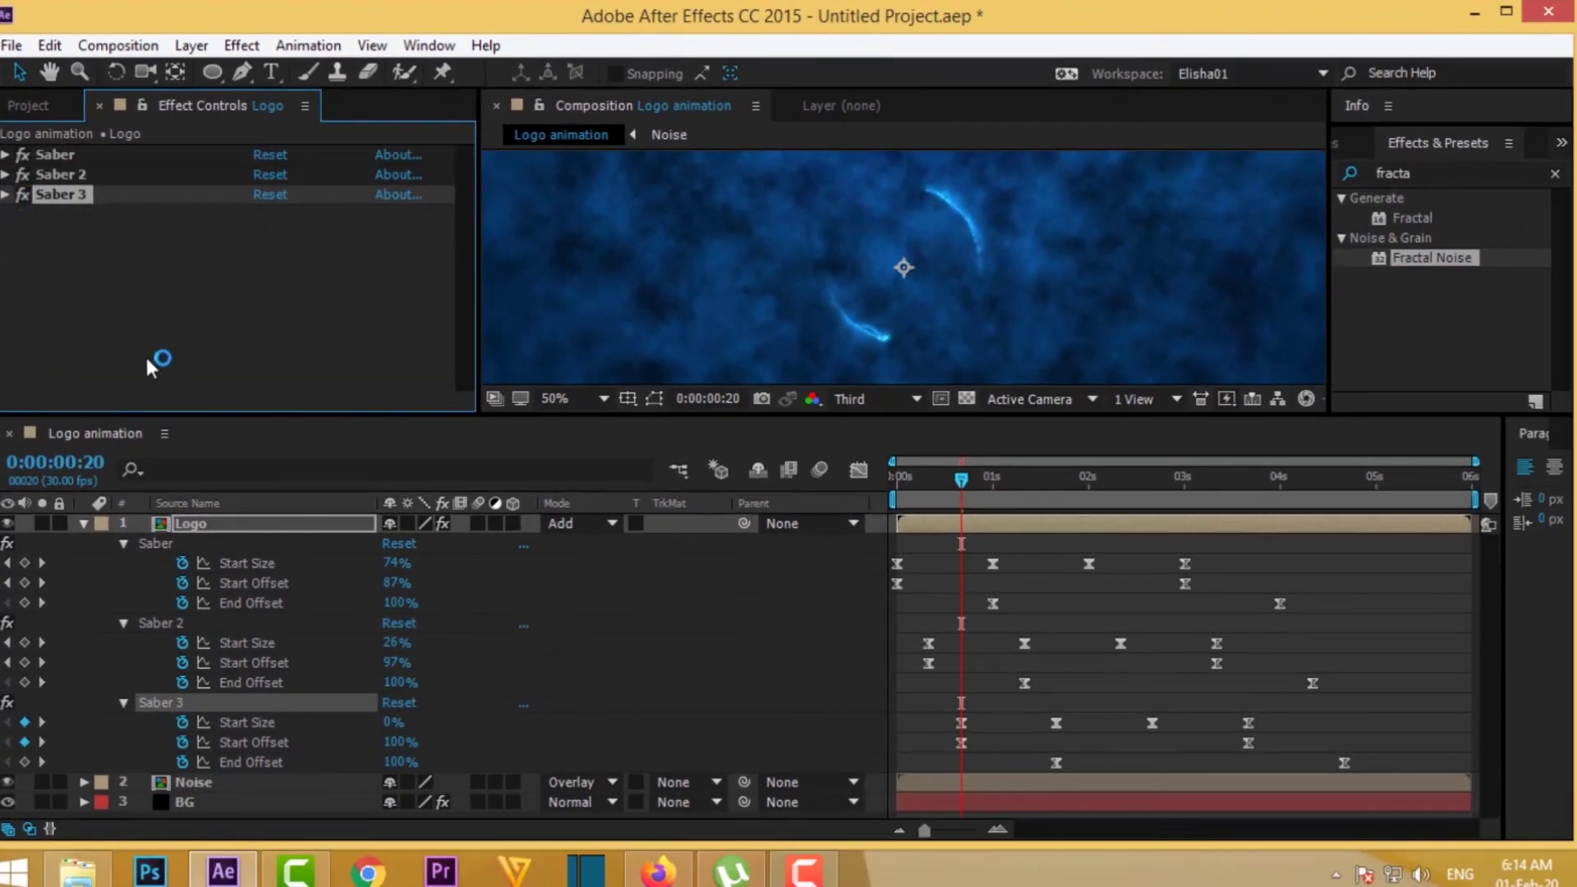
- Duplicate Saber 3 to create a fourth stroke, Saber 4
click(206, 323)
click(52, 196)
key(ctrl+d)
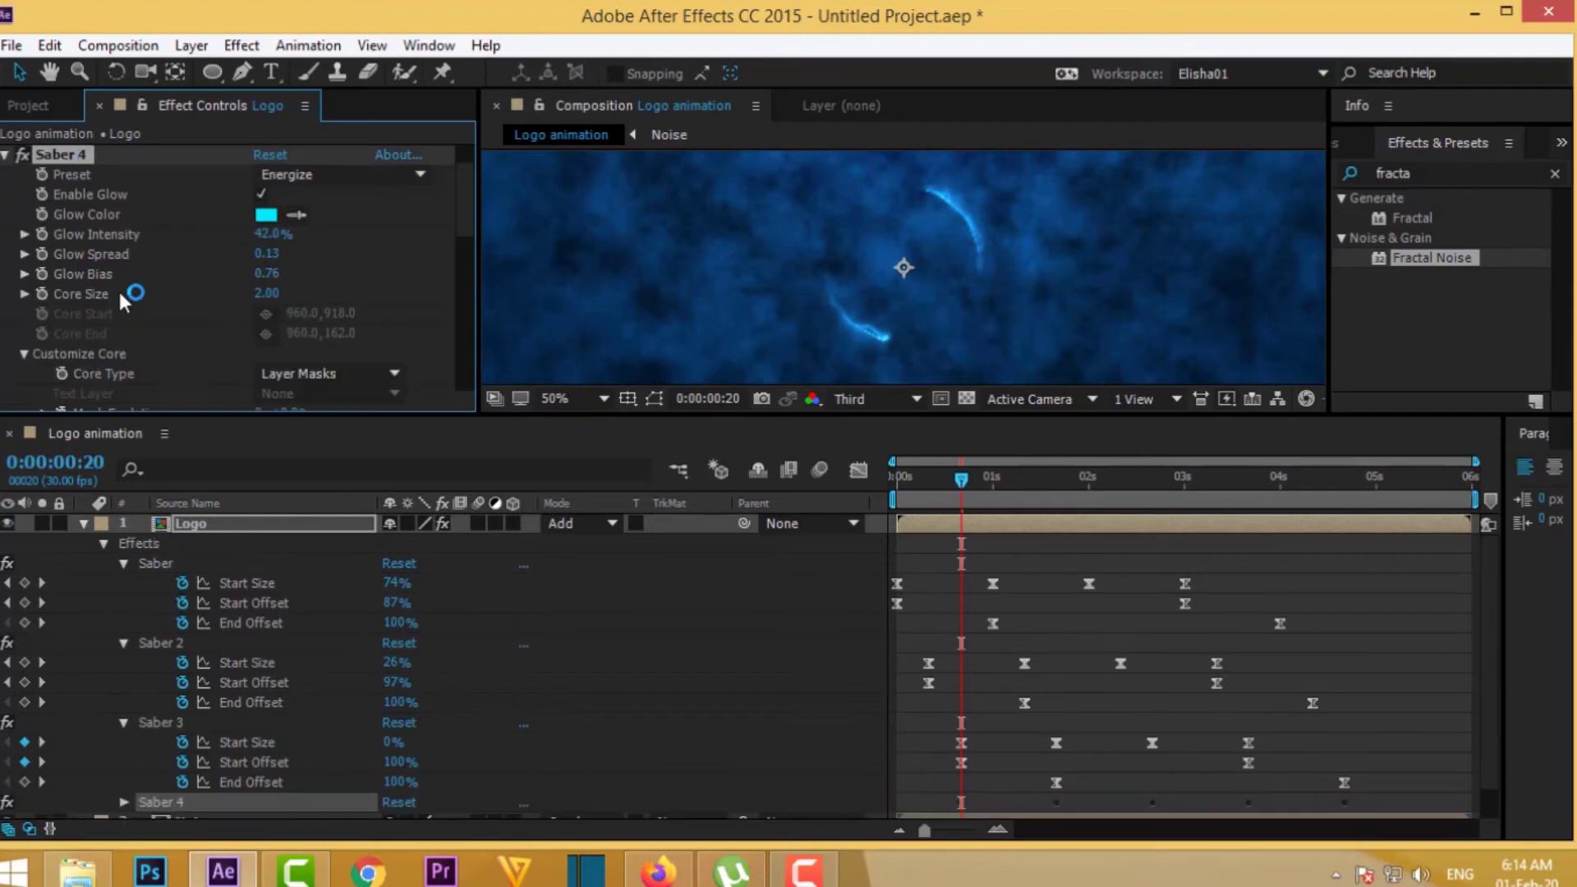
- Switch Saber 4 to the Electric preset and show the Logo layer's keyframed properties
click(362, 172)
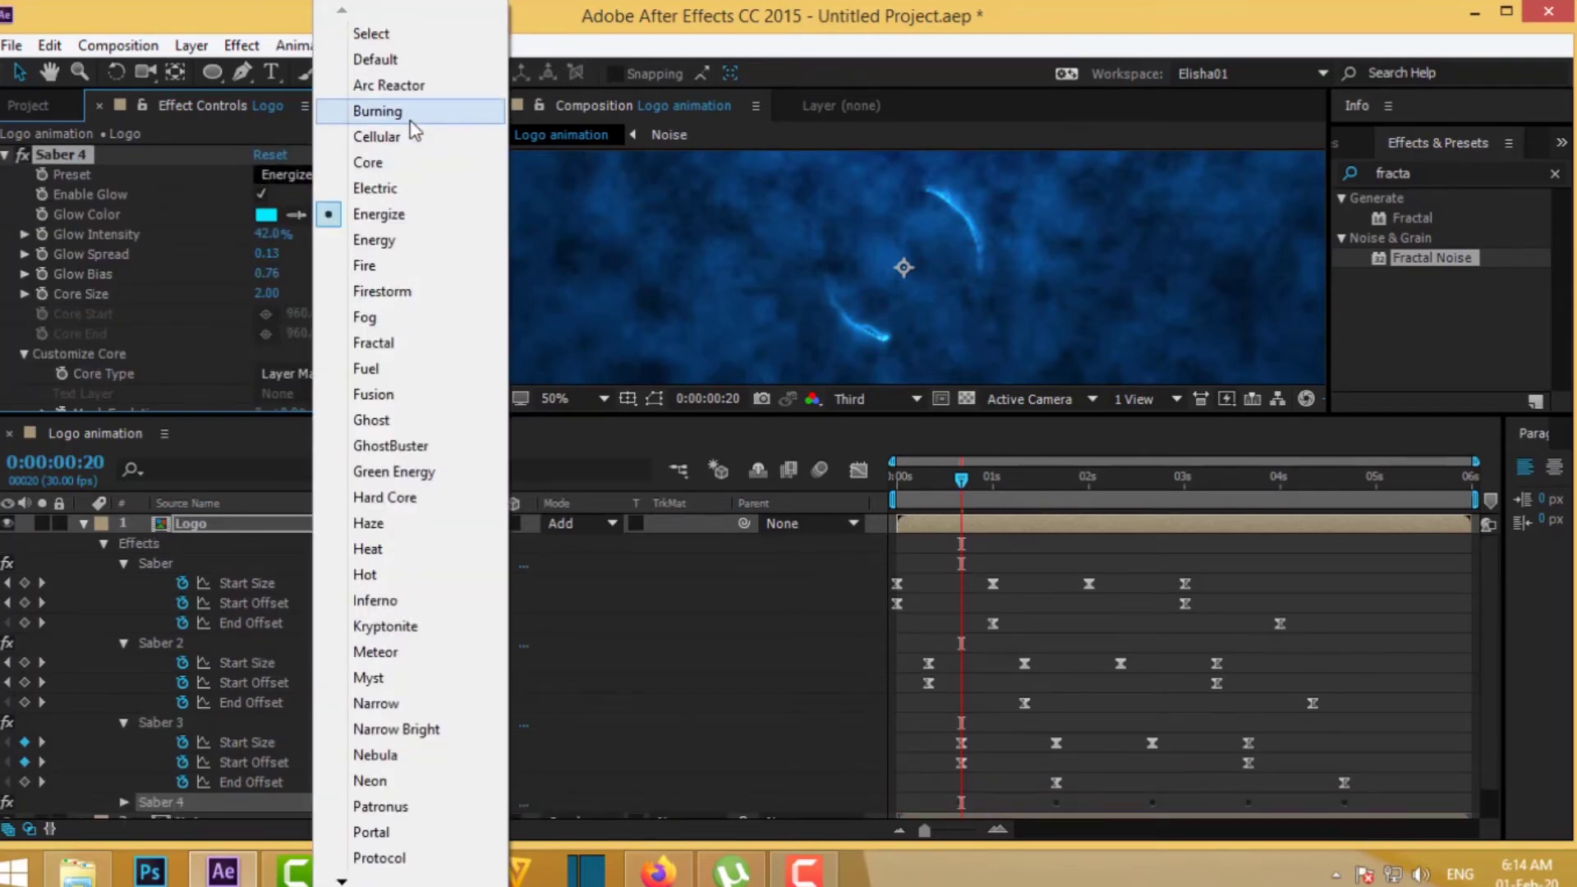
click(406, 189)
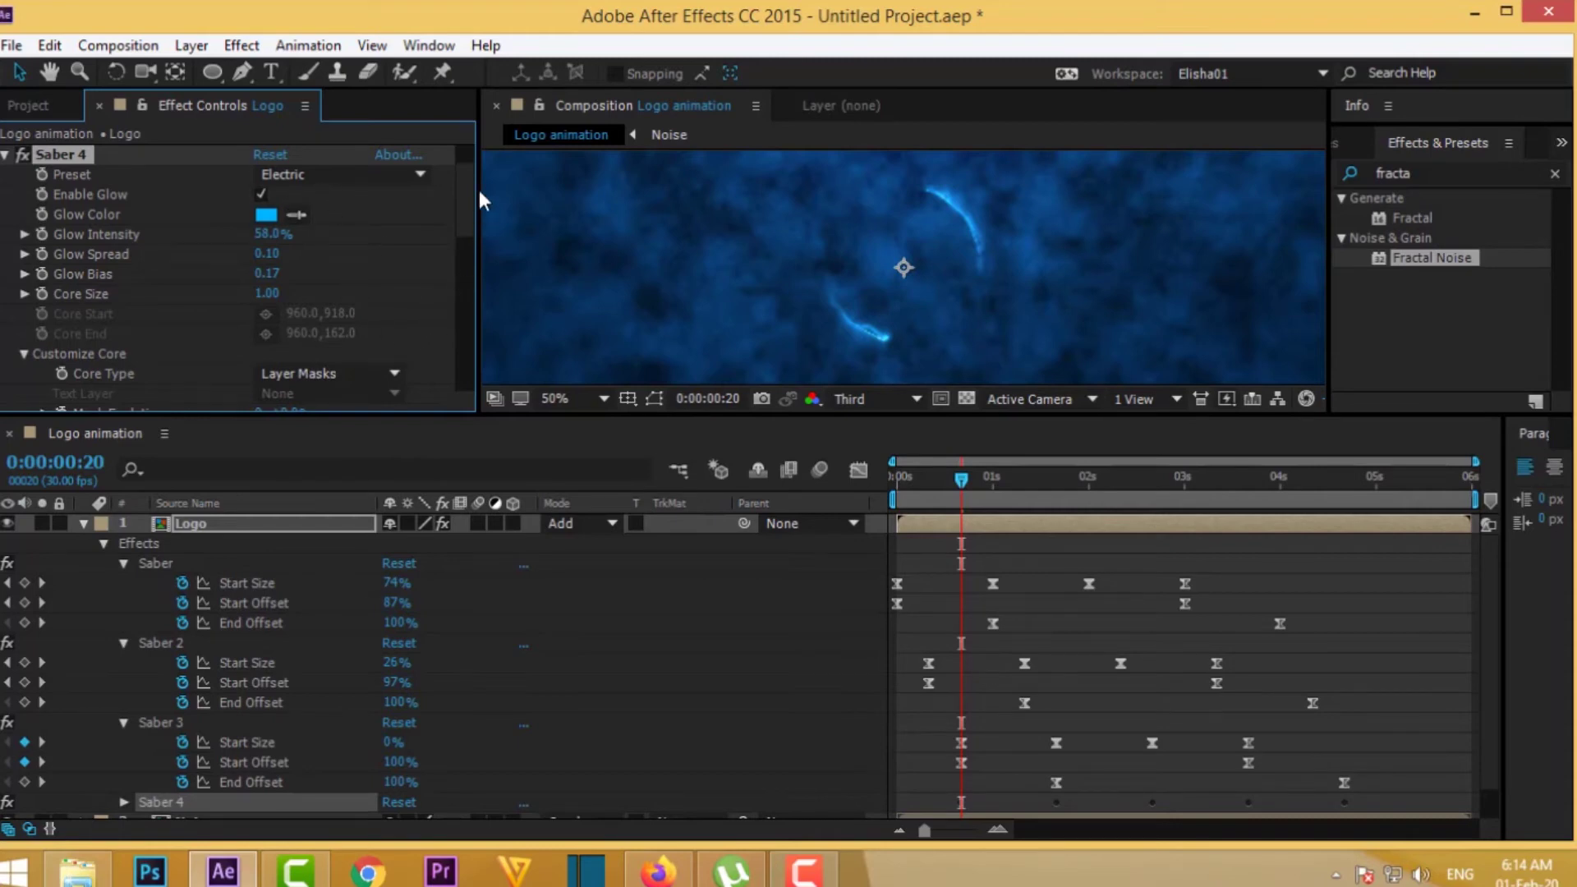
drag(465, 174, 464, 148)
click(59, 212)
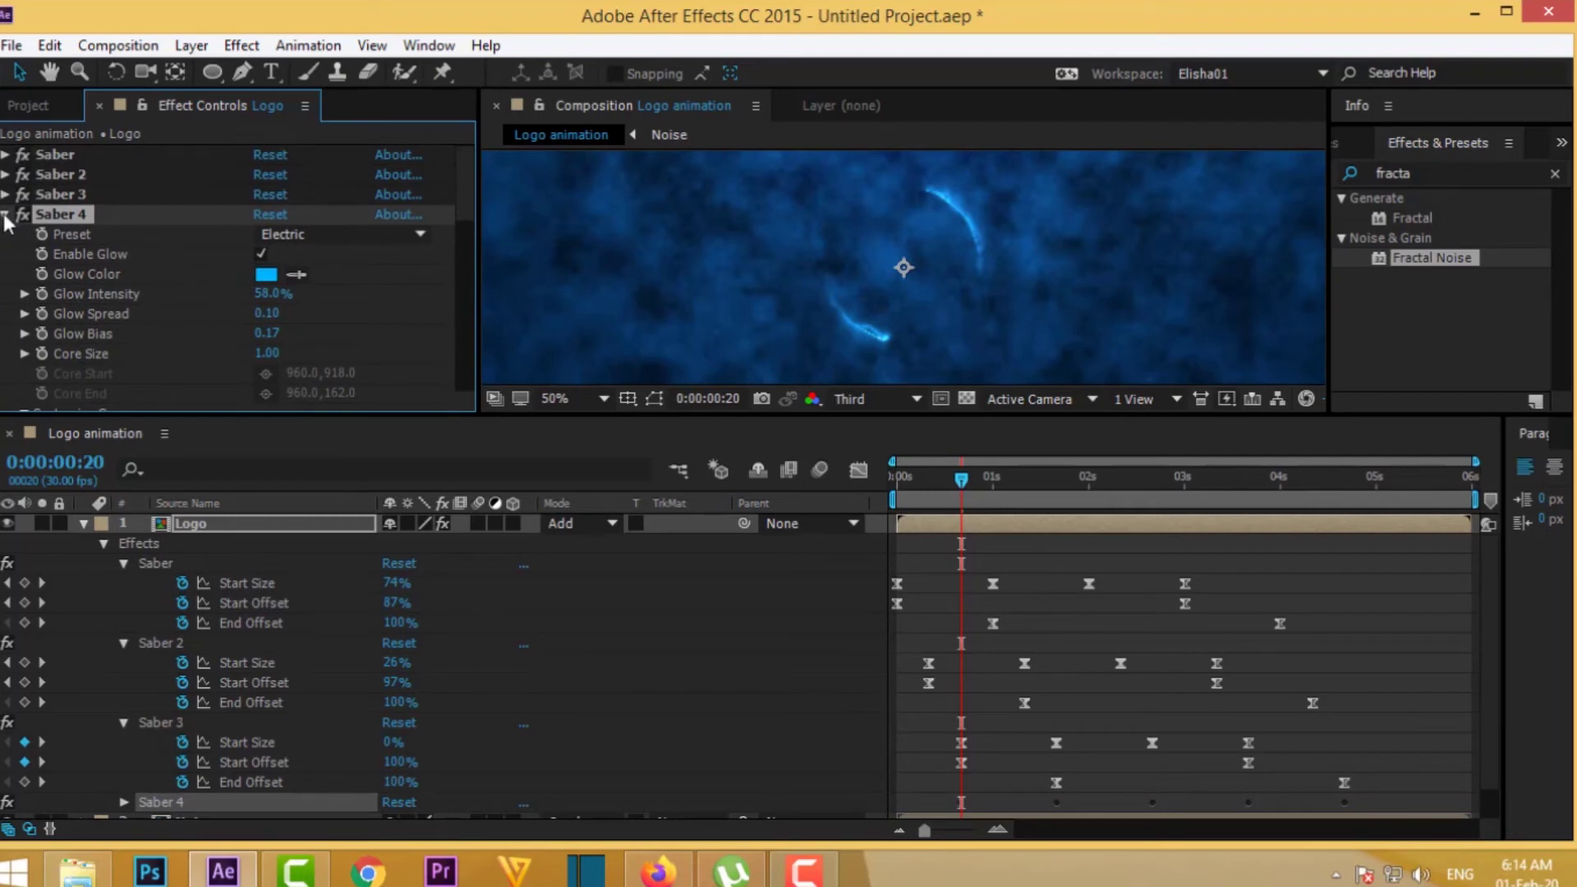
scroll(82, 247, down, 1)
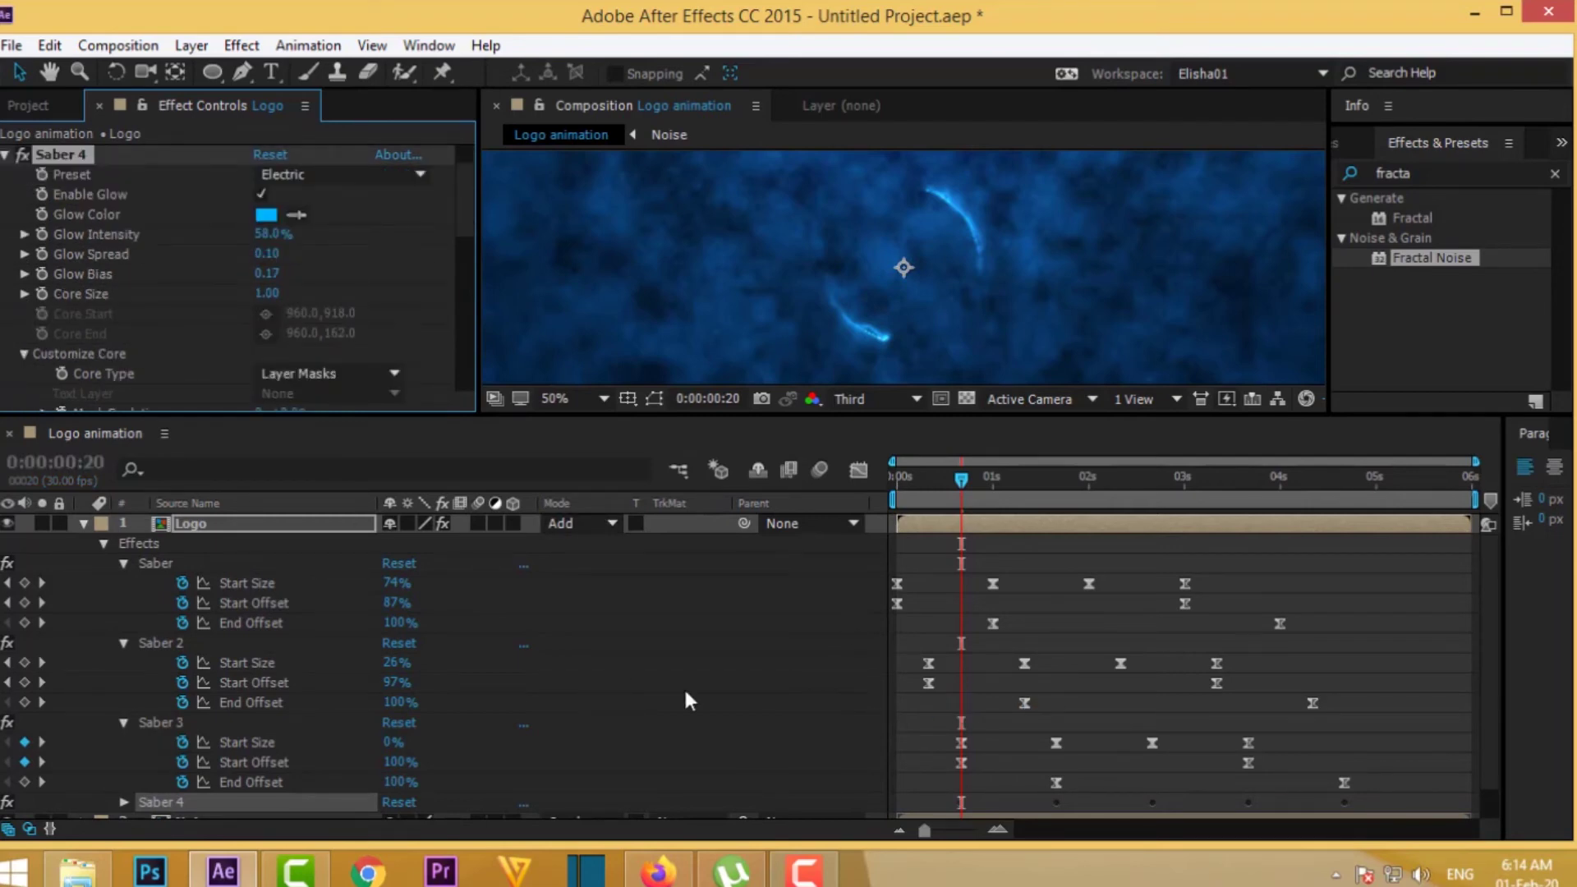
key(u)
key(u)
key(u)
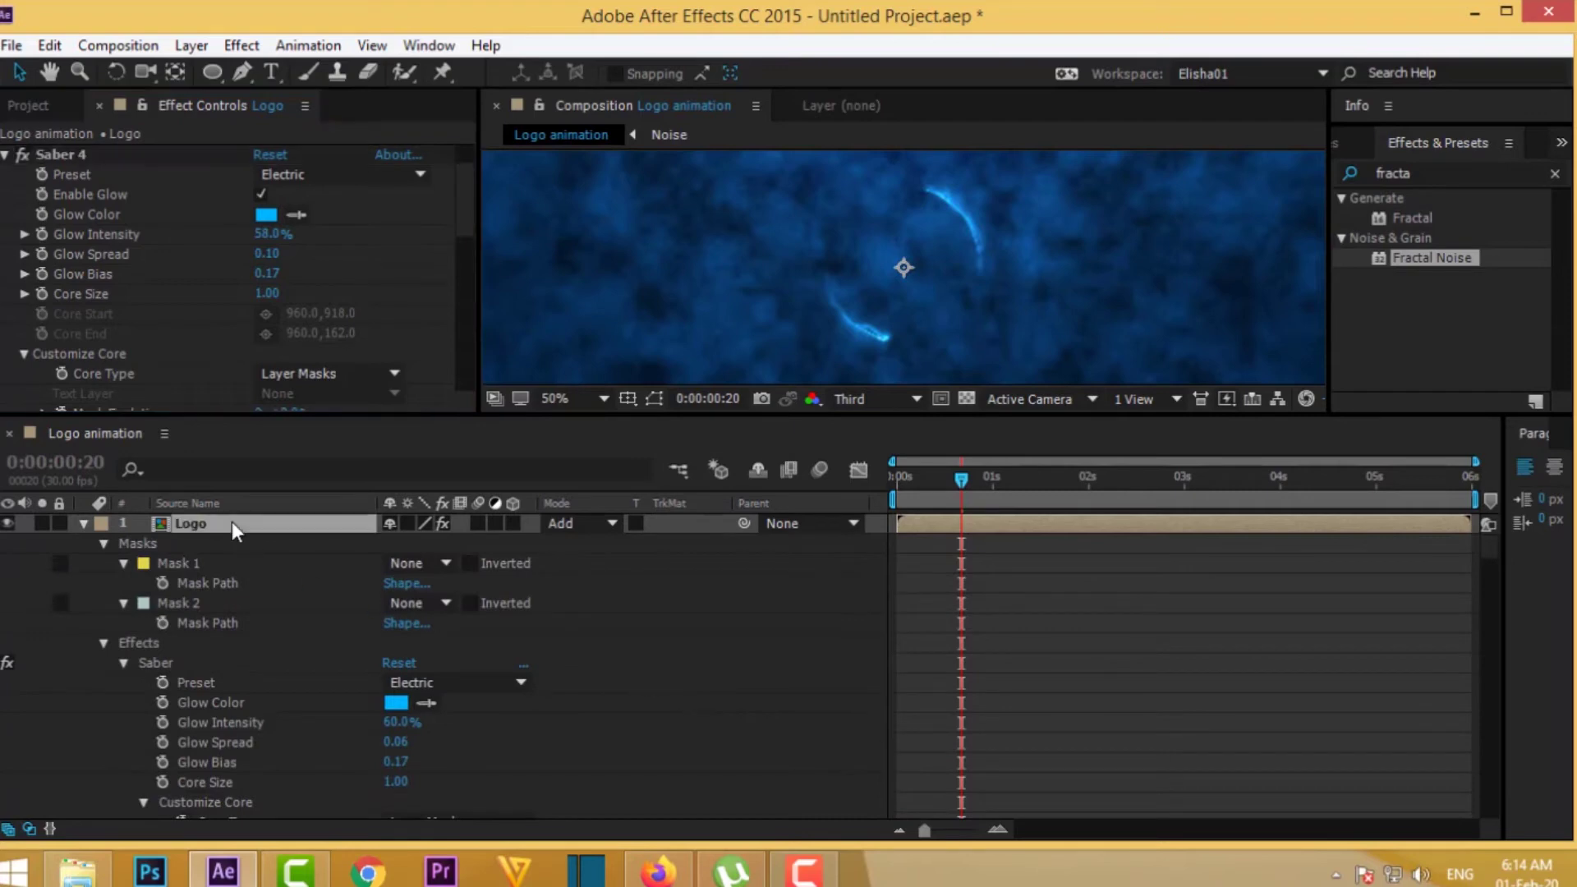
key(u)
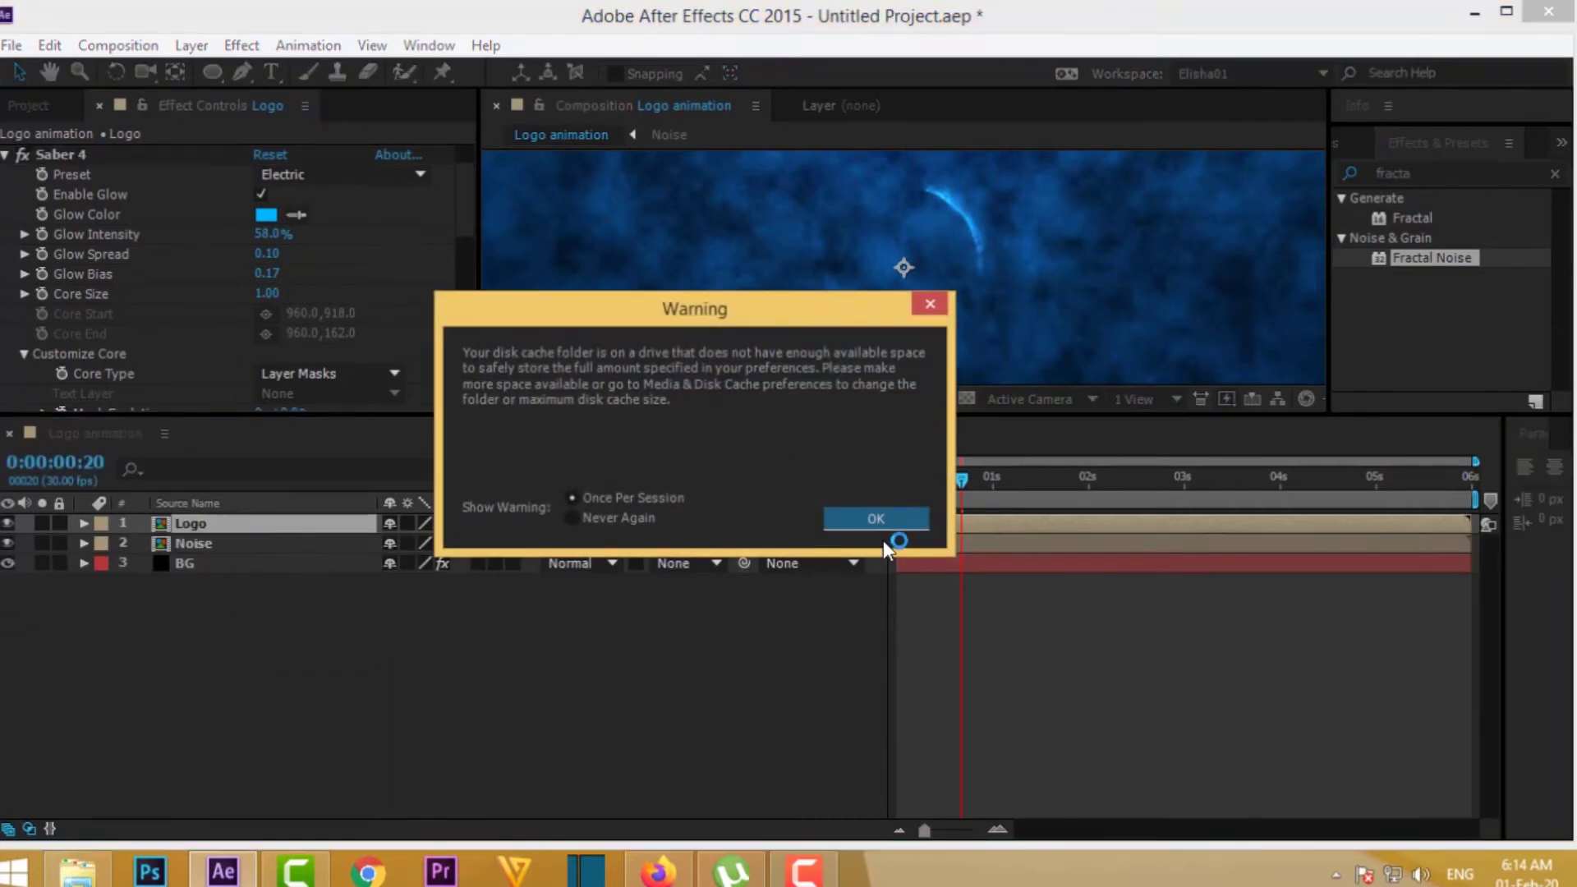
- Dismiss the disk cache warning and move Saber 4's keyframes to start at 0:00:01:00
click(876, 523)
key(u)
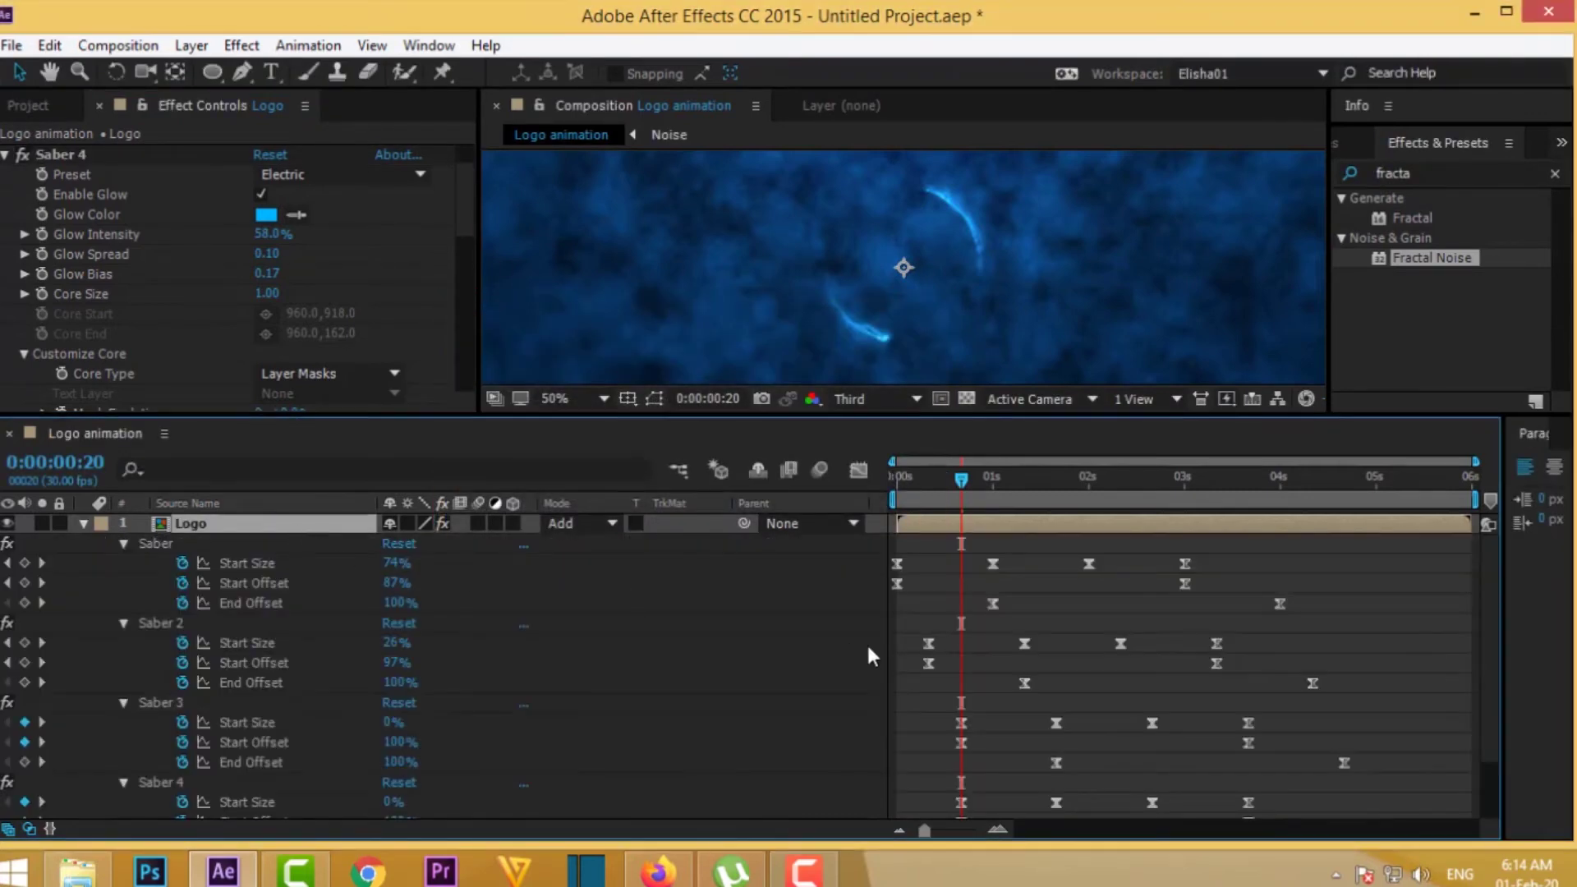
scroll(1290, 704, down, 3)
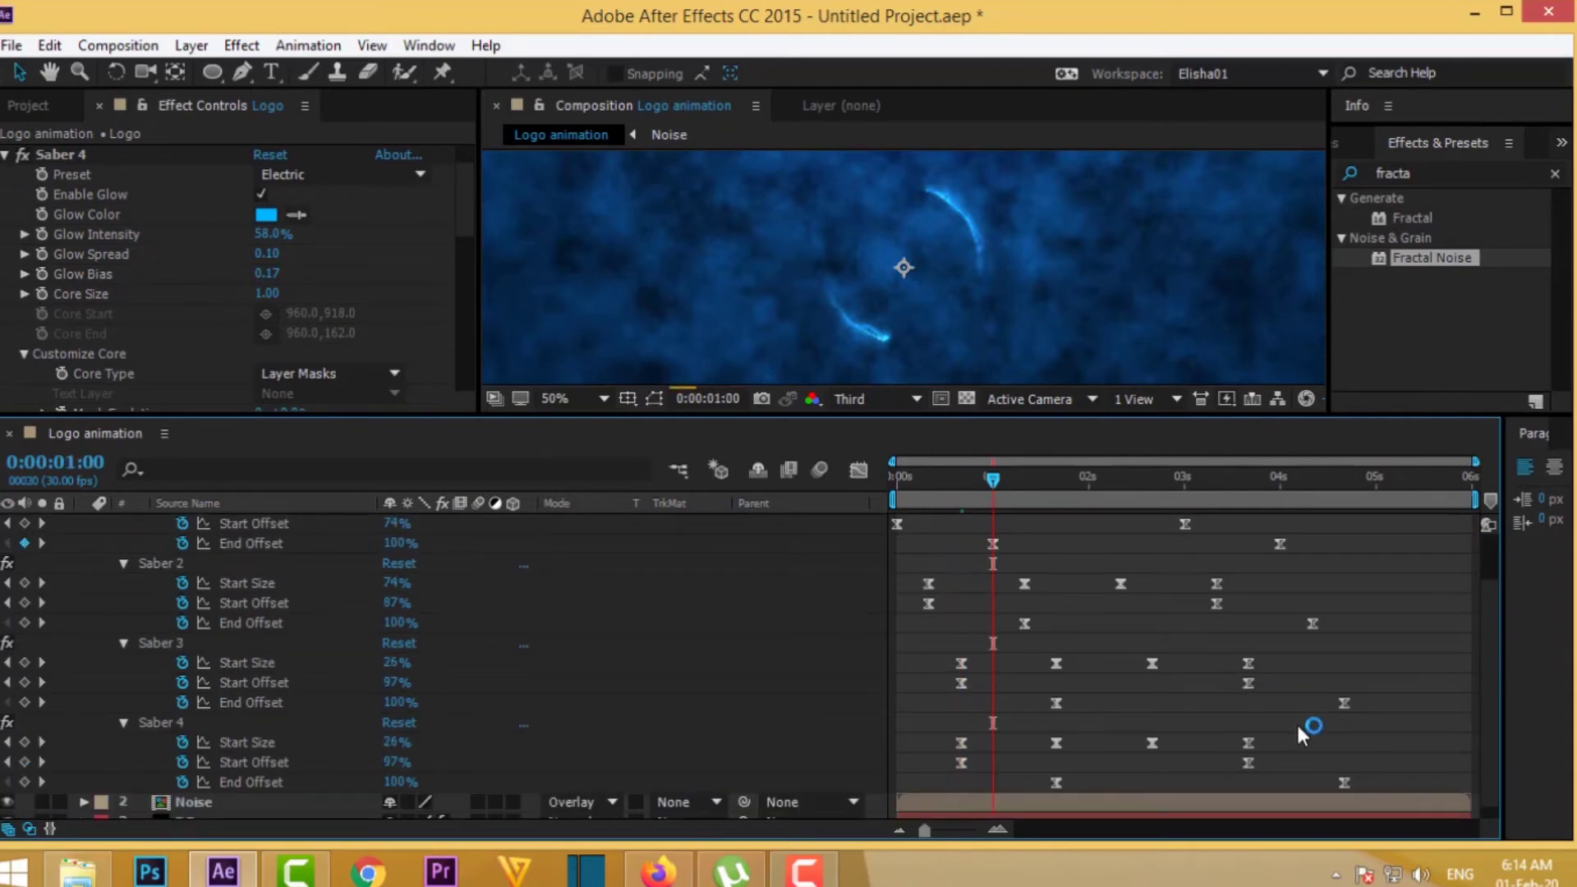
mouse_move(1399, 736)
mouse_down()
mouse_move(1140, 801)
mouse_move(964, 792)
mouse_move(968, 743)
mouse_move(1014, 749)
mouse_up()
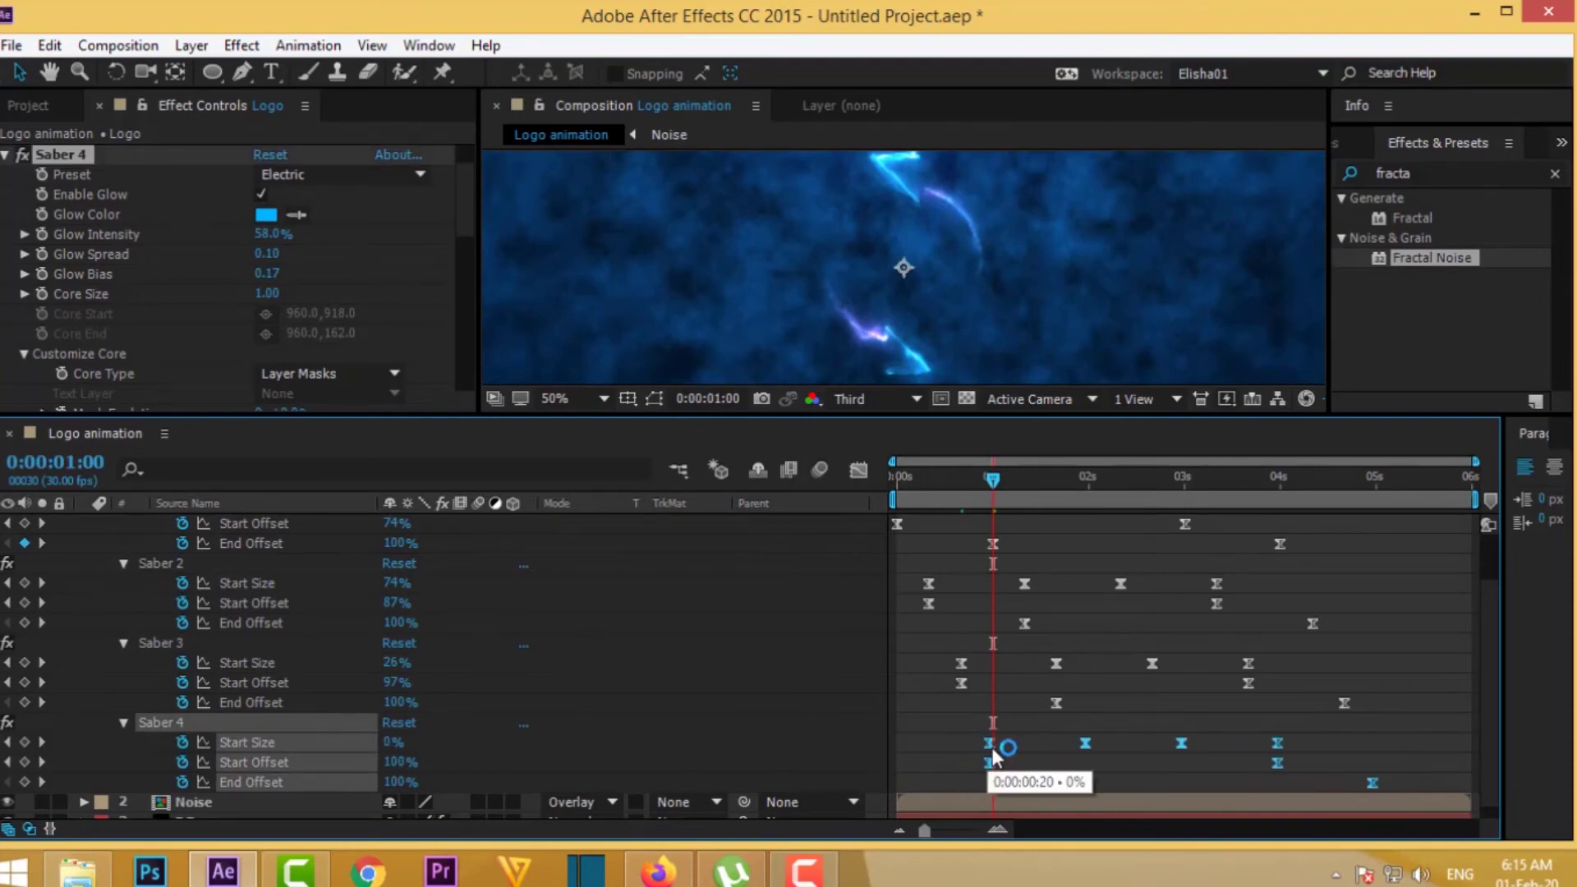
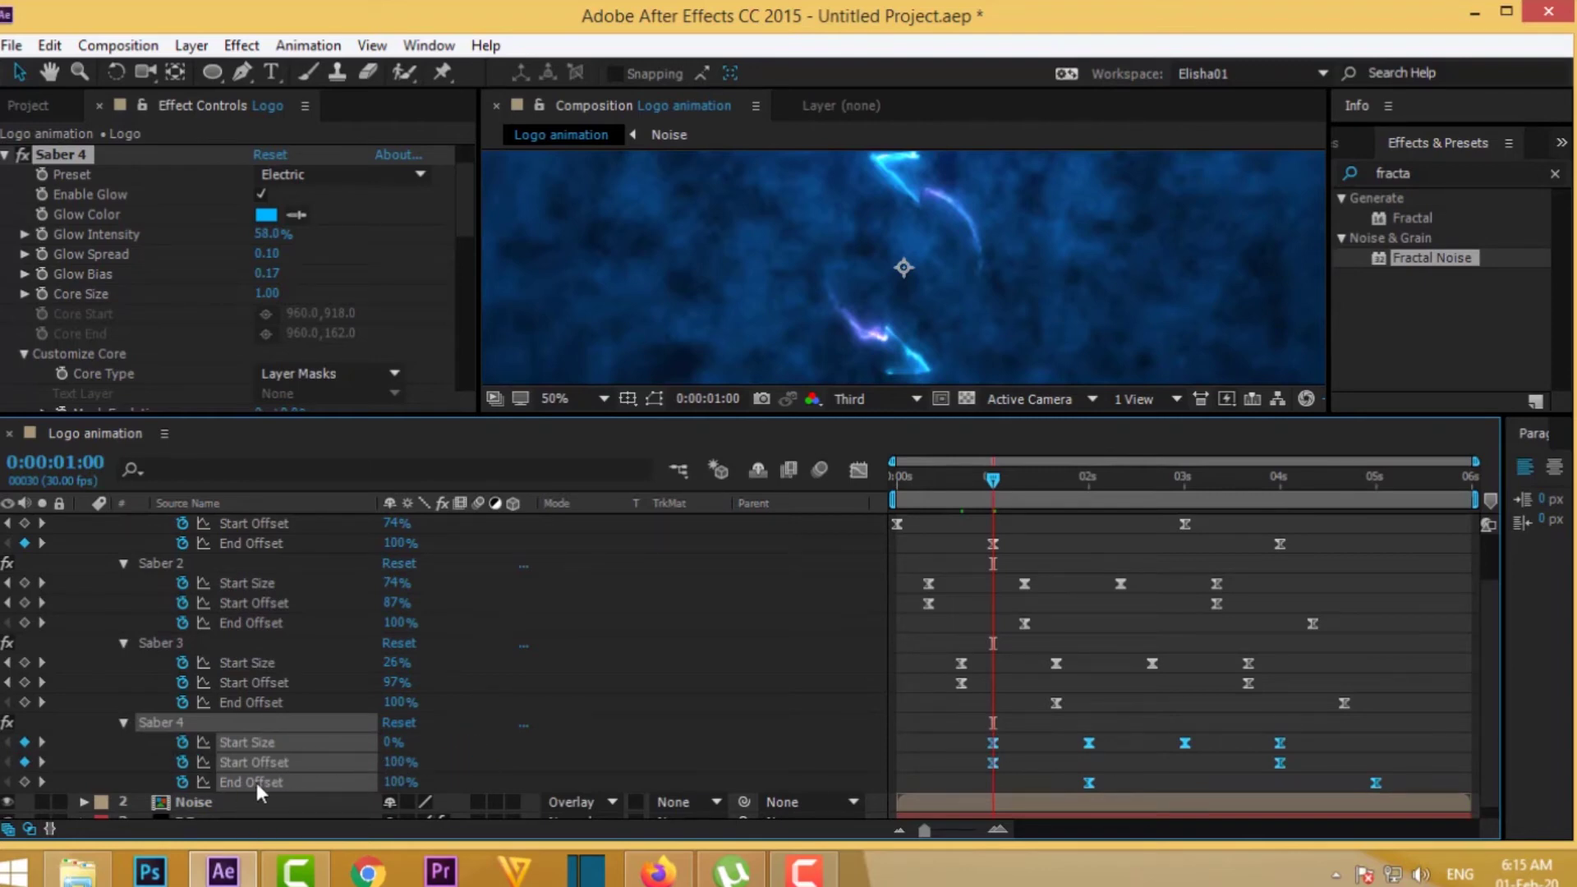
- At 0:00:01:00, set Saber 4's Start Offset and End Offset keyframes to 0%
click(522, 763)
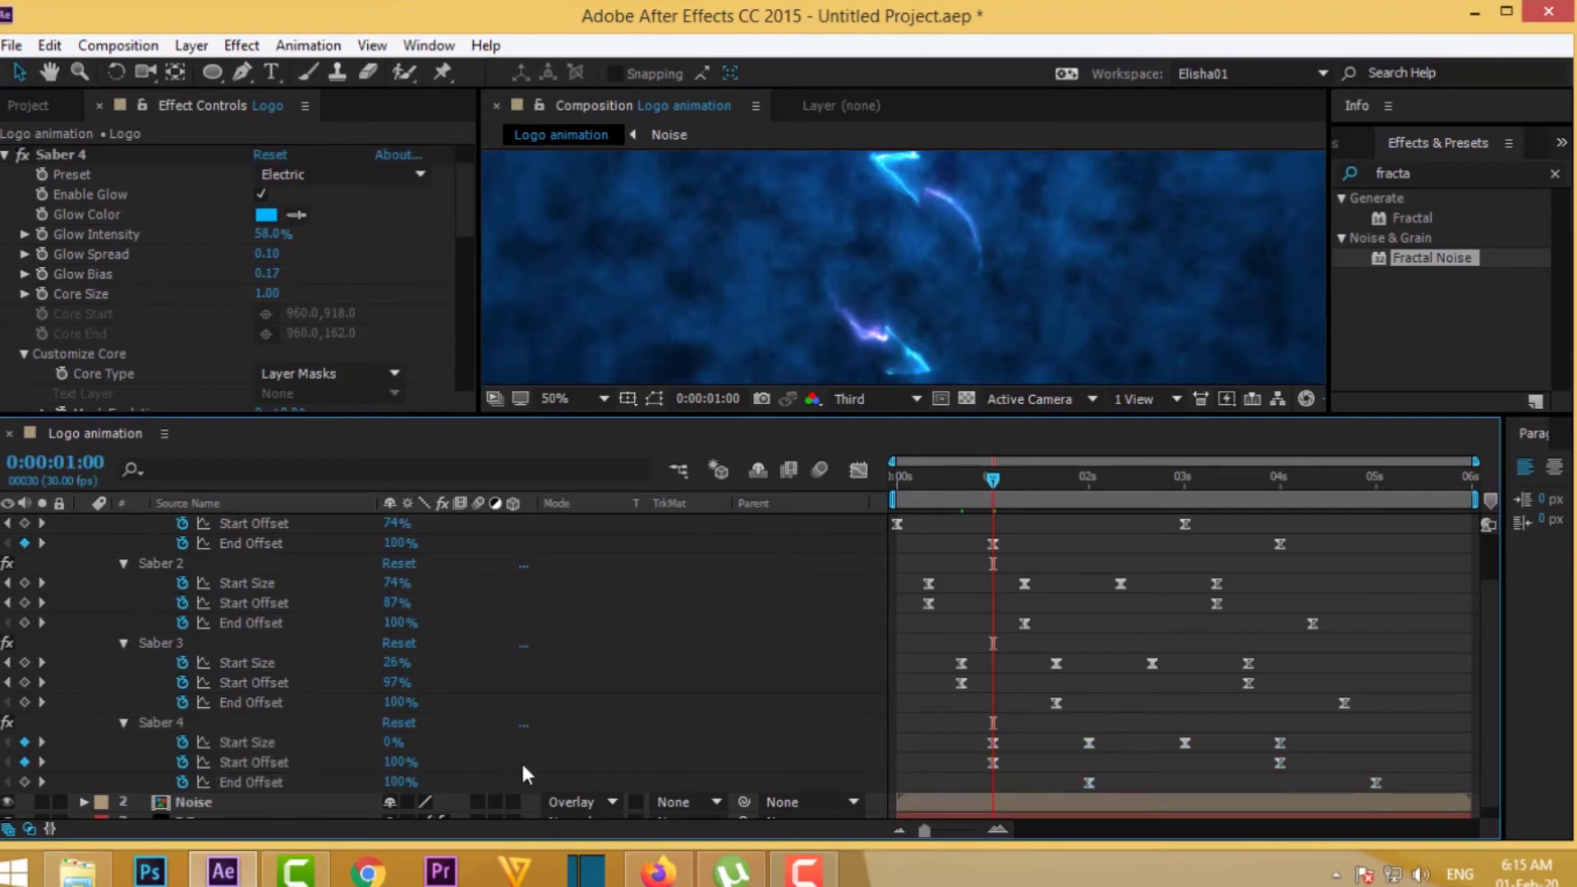
click(400, 763)
text(0)
key(Tab)
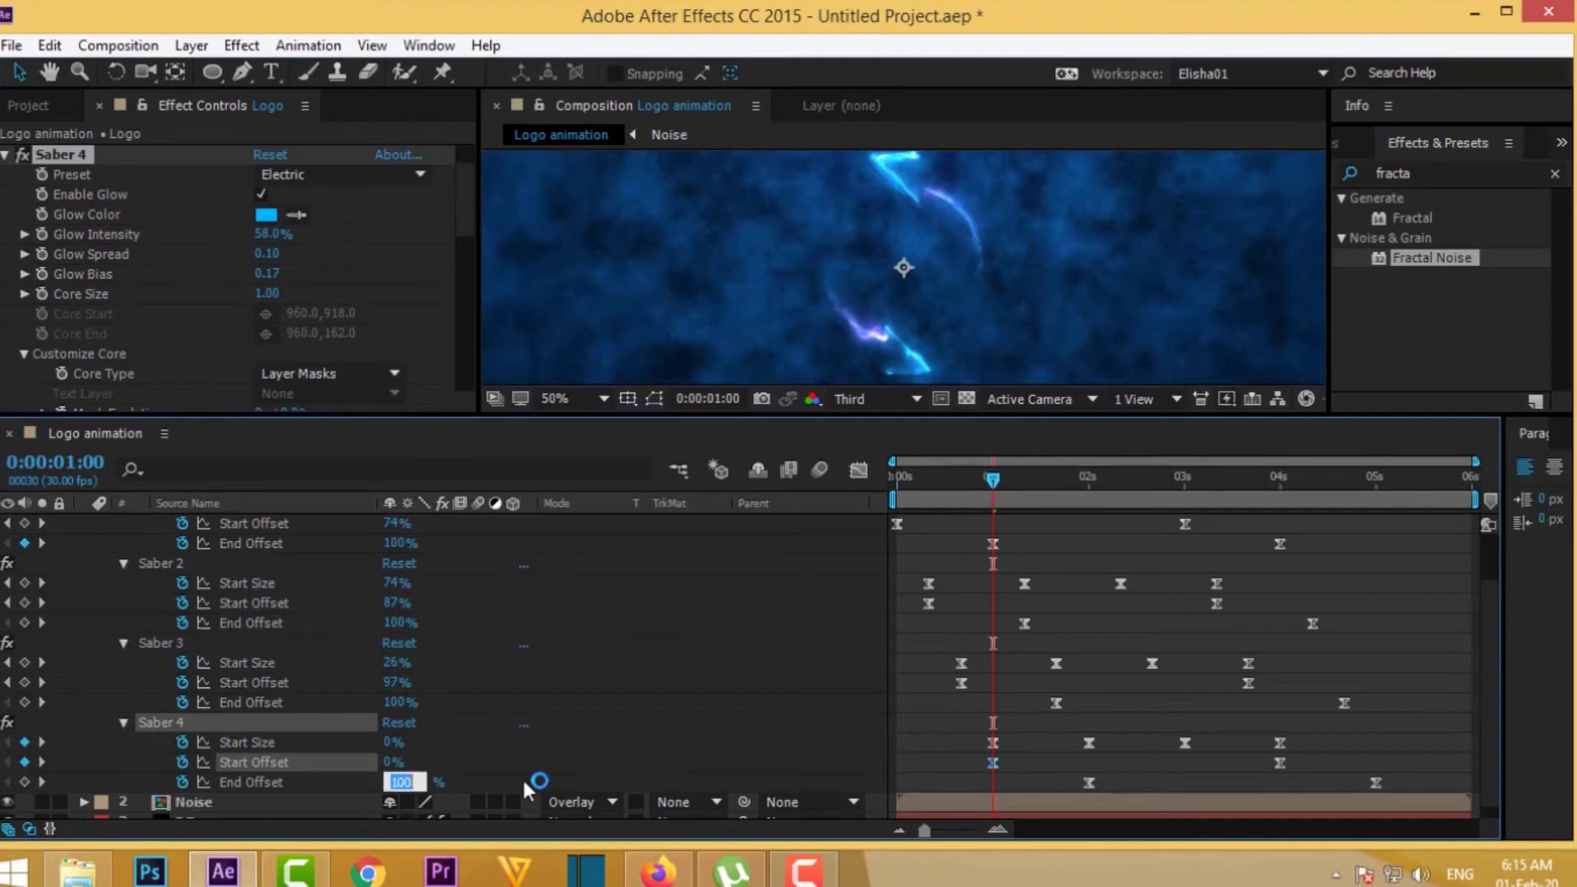
text(0)
key(Return)
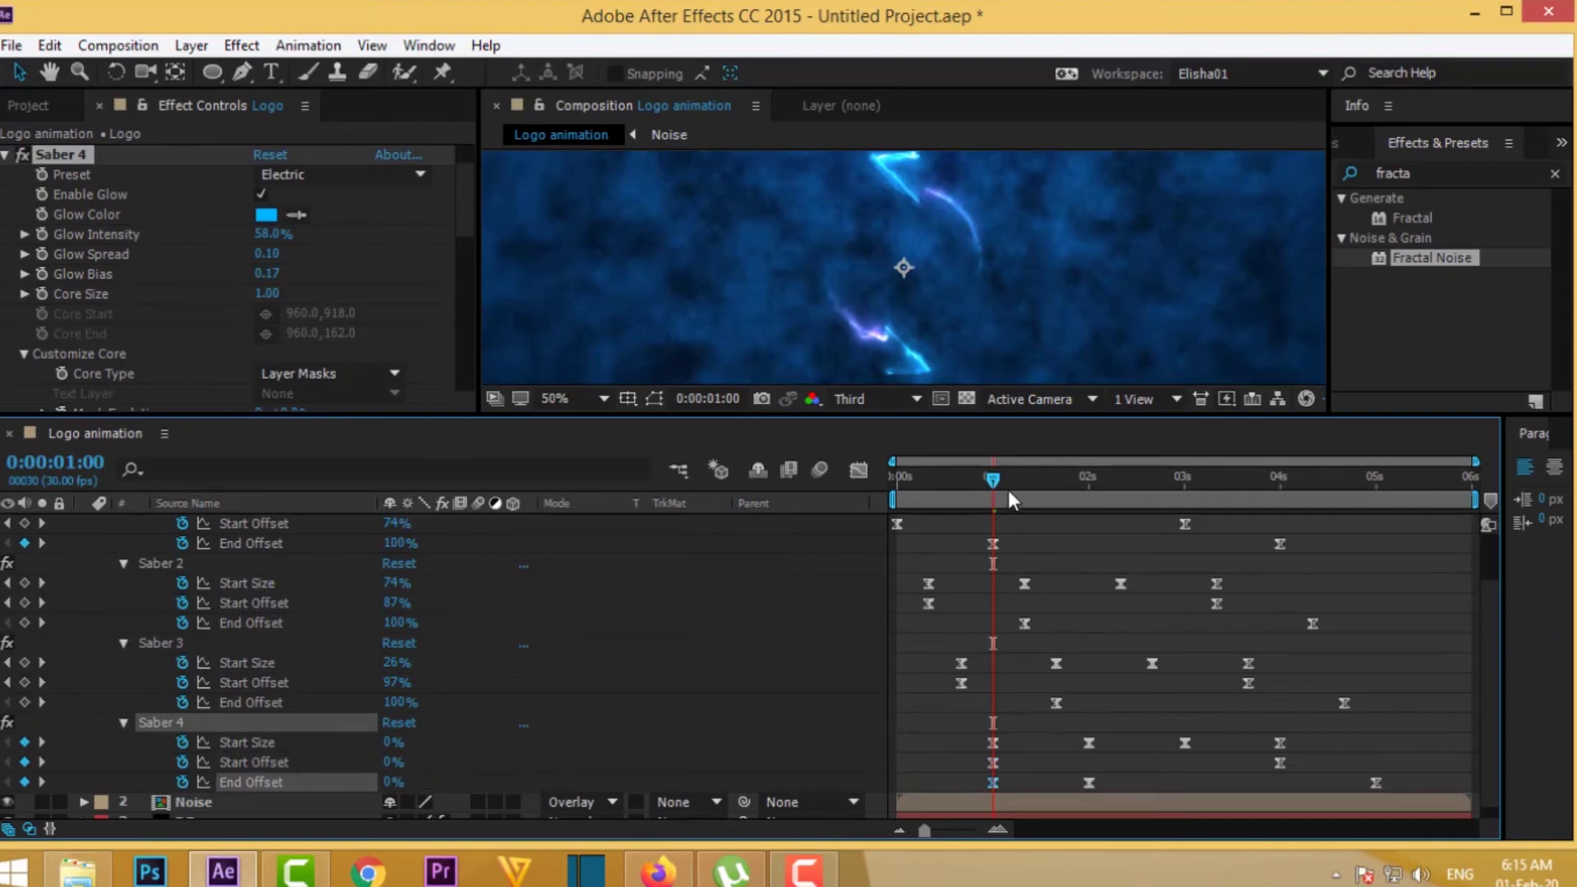
- Set Saber 4's Start Offset to 100% at the 0:00:04:00 keyframe
drag(992, 485, 1276, 522)
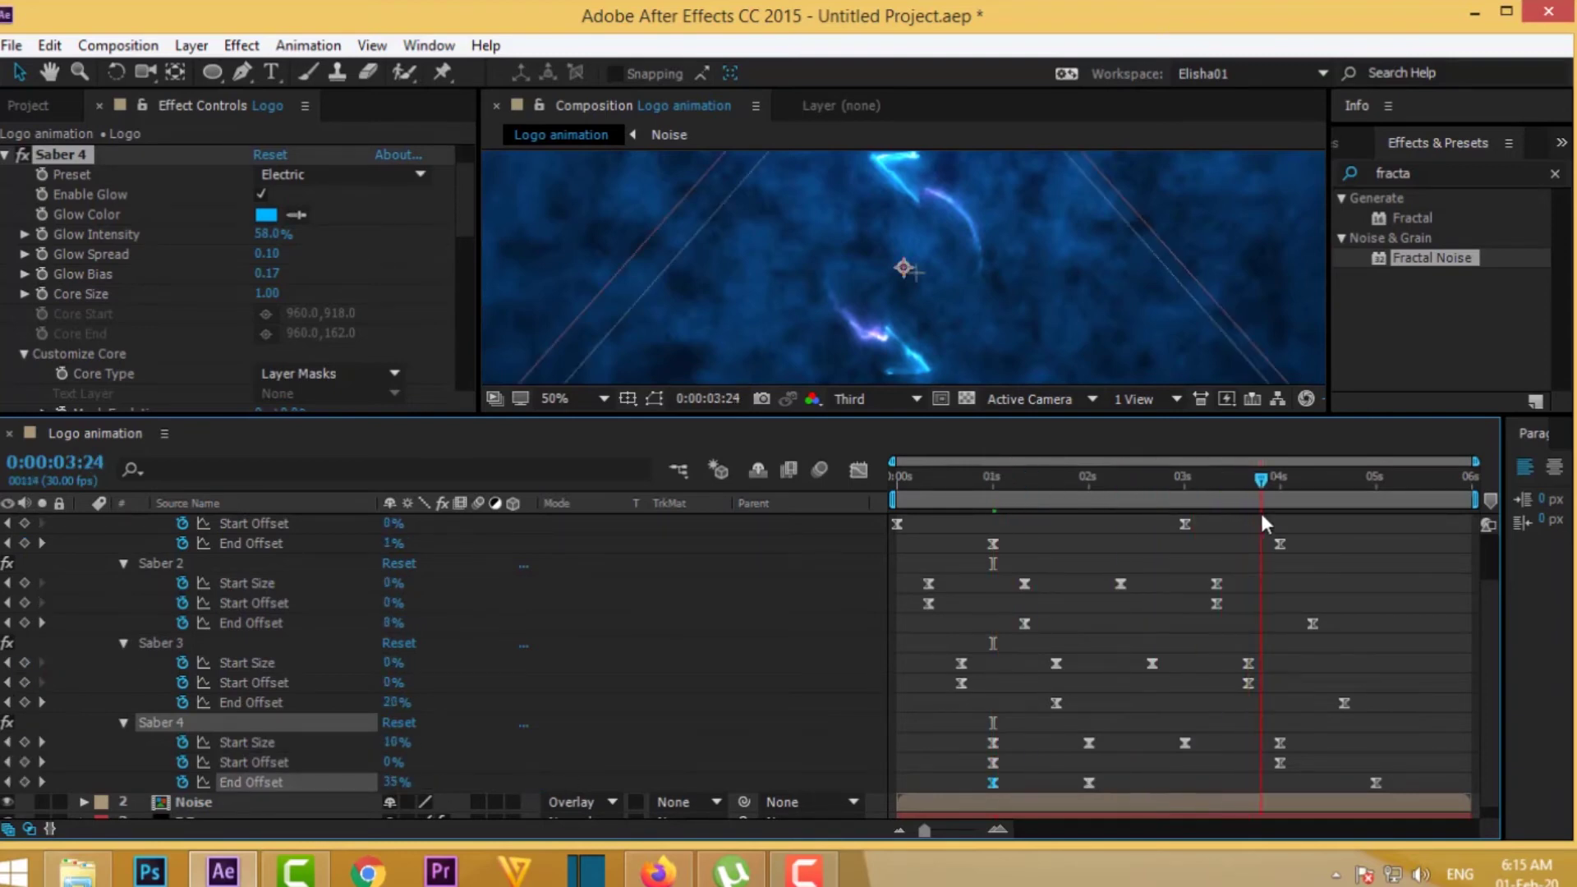
click(47, 761)
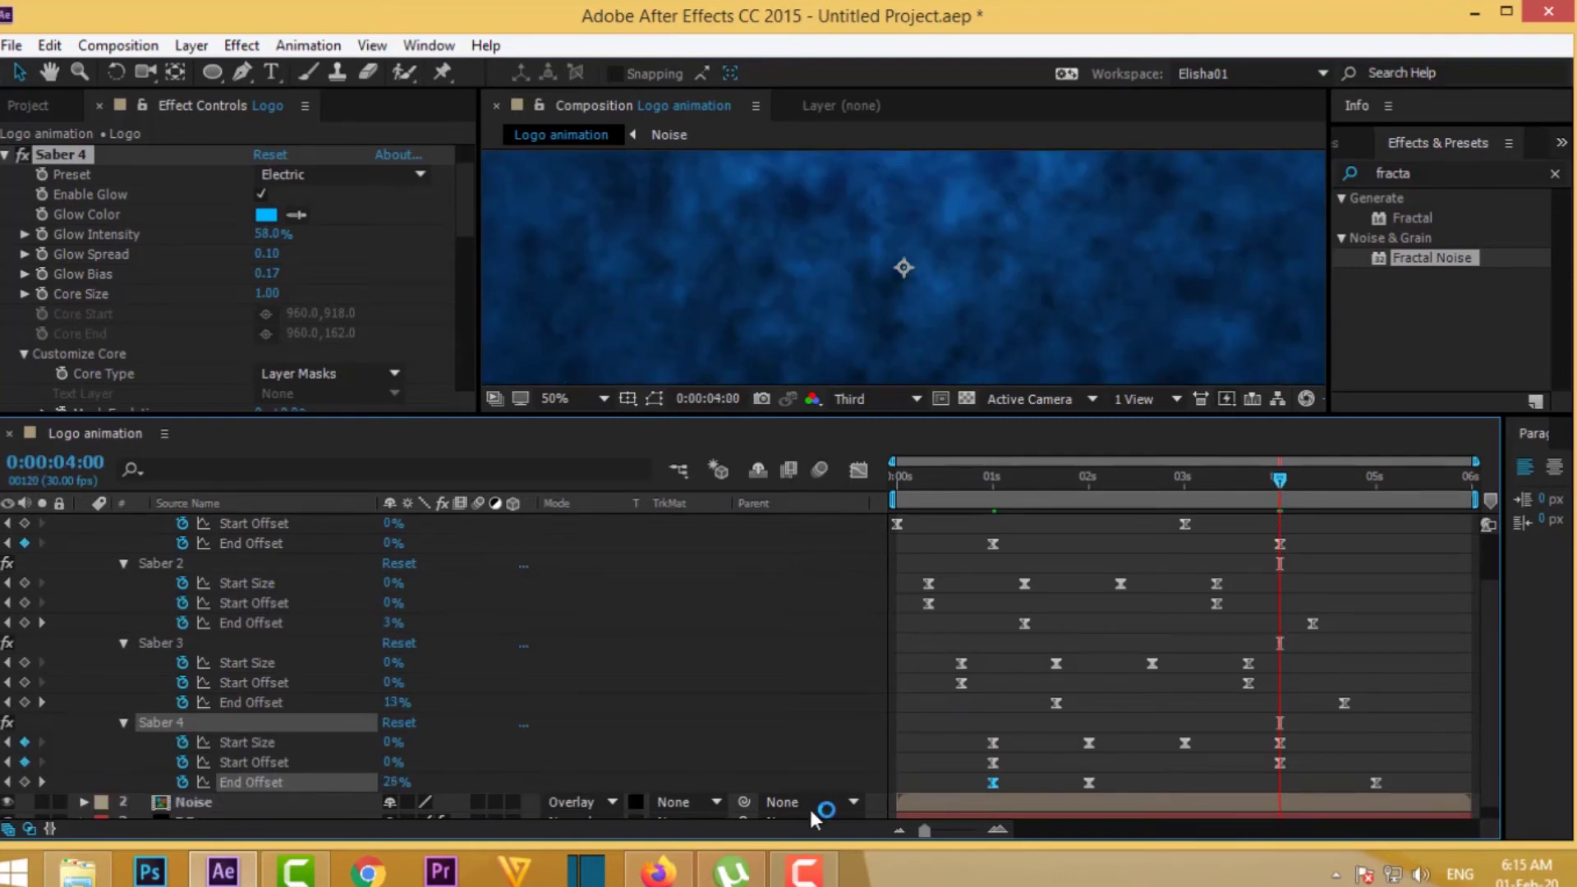
click(391, 764)
text(1)
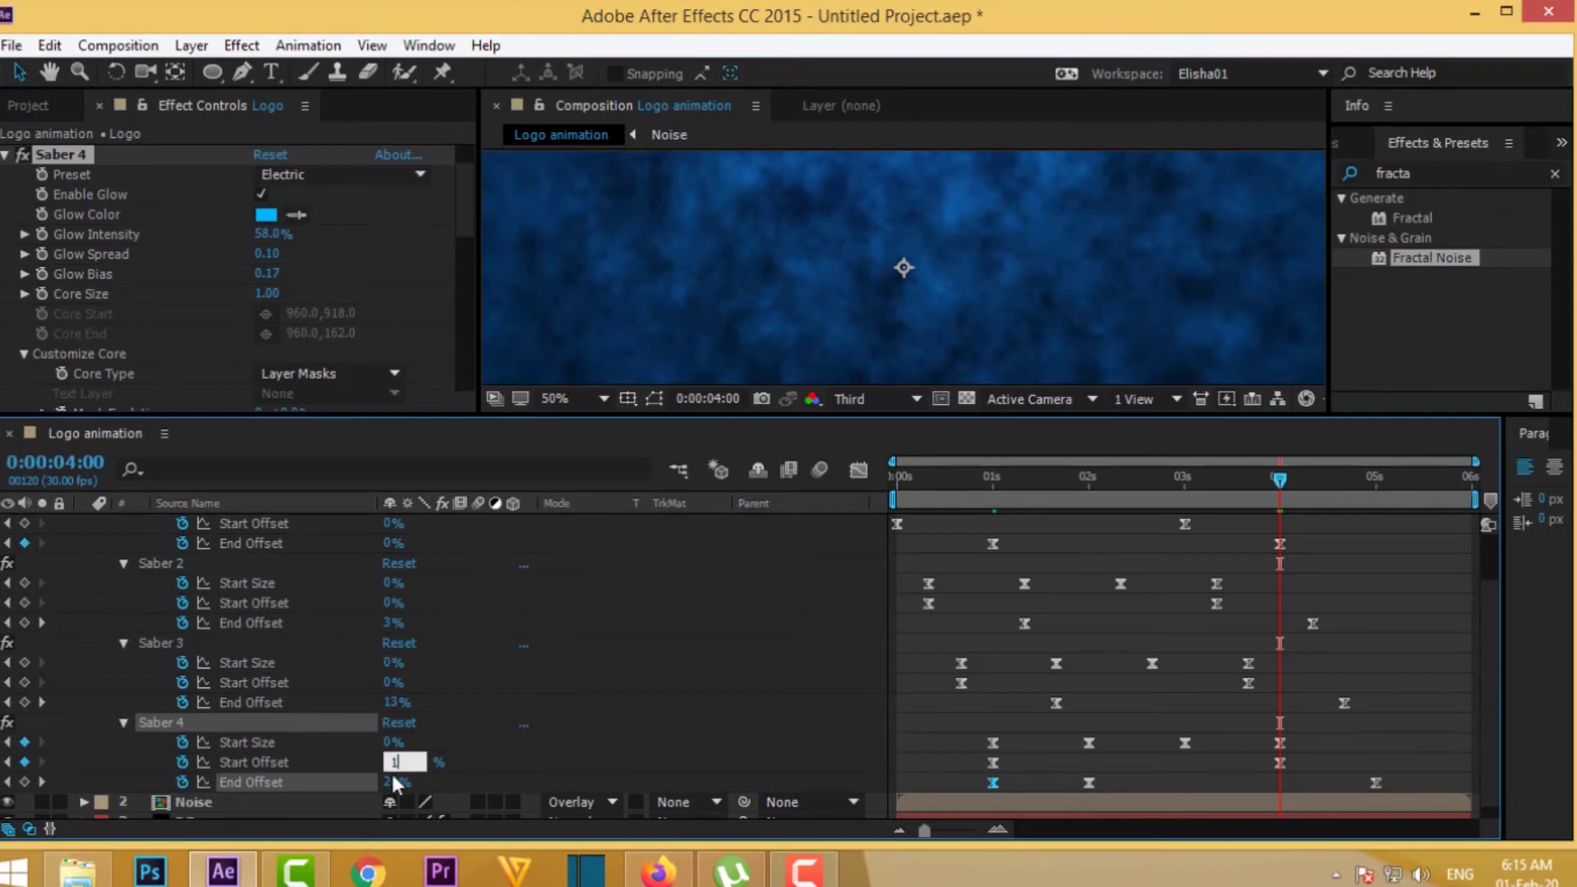
text(00)
key(Return)
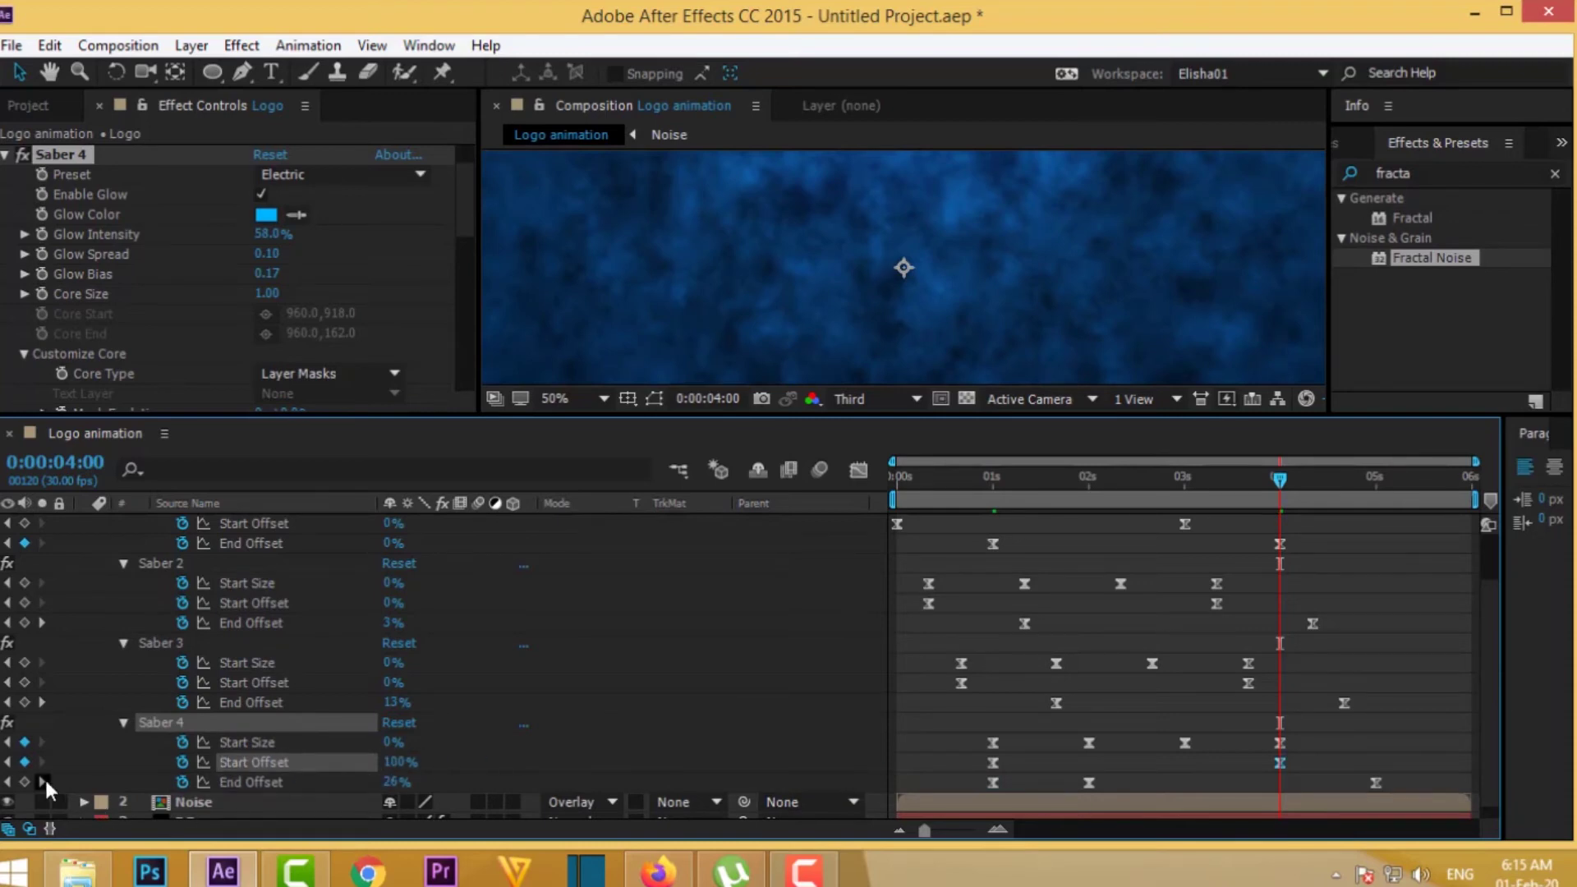
- Set Saber 4's End Offset to 100% at the 0:00:05:00 keyframe
click(42, 782)
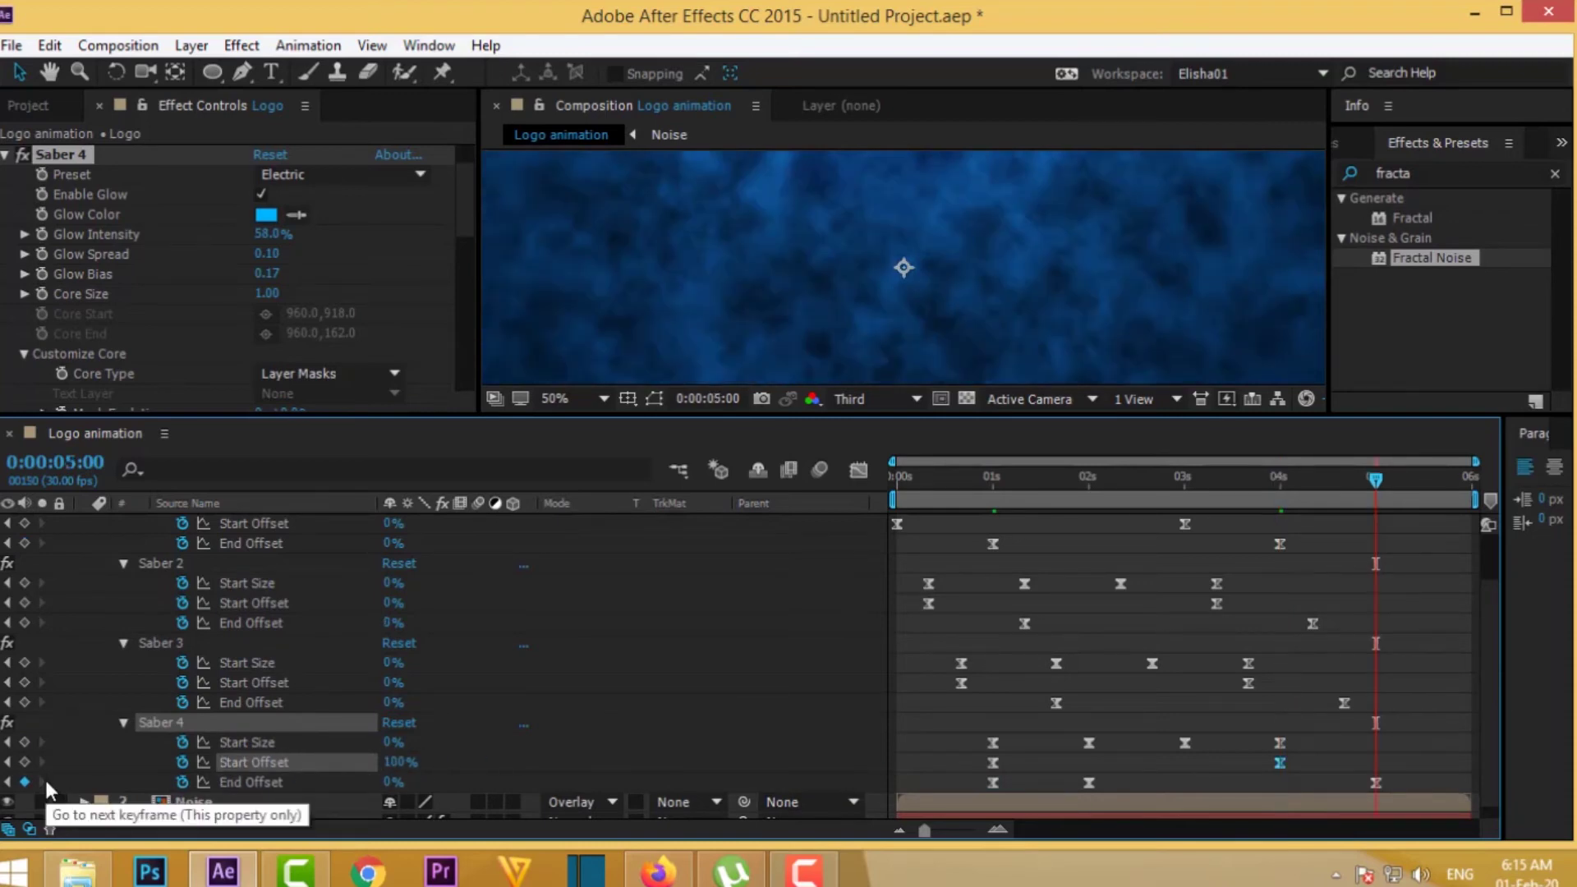
click(392, 785)
text(100)
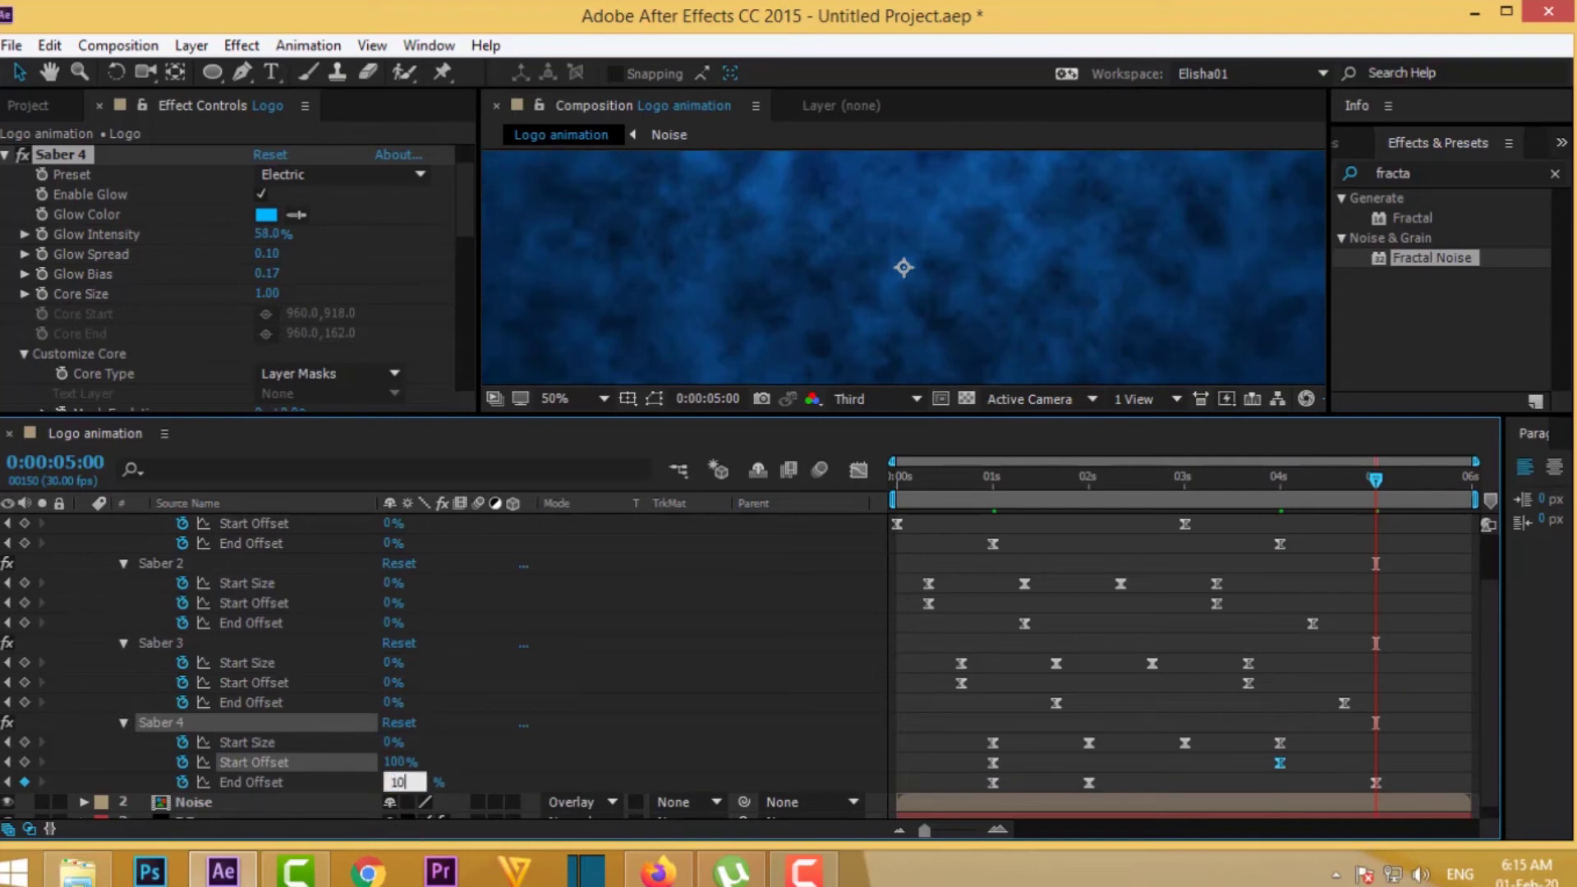
key(Return)
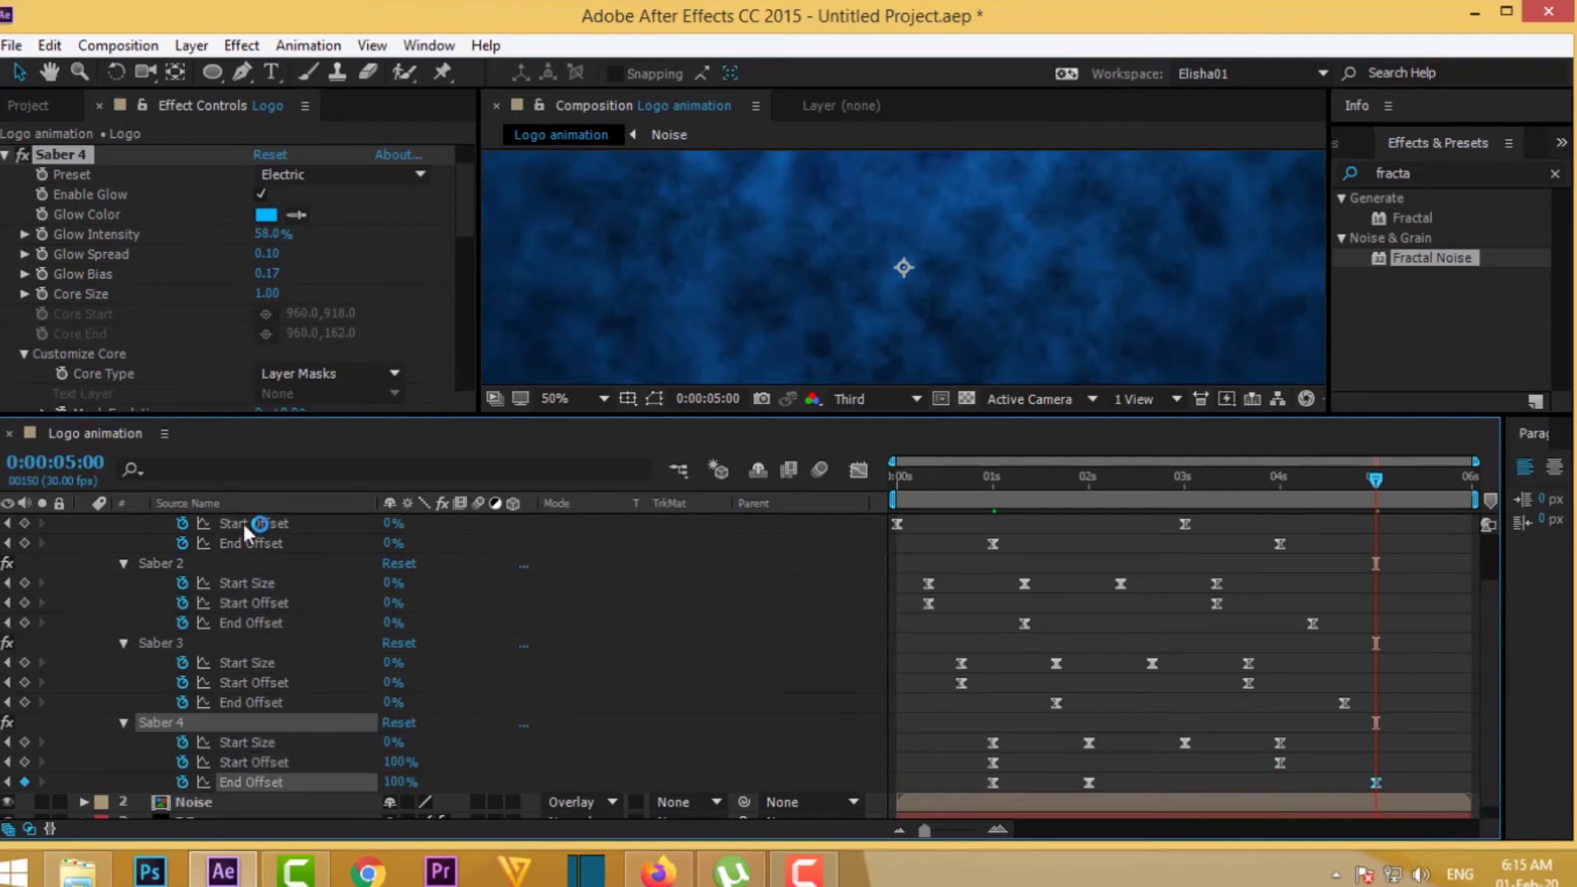
key(Return)
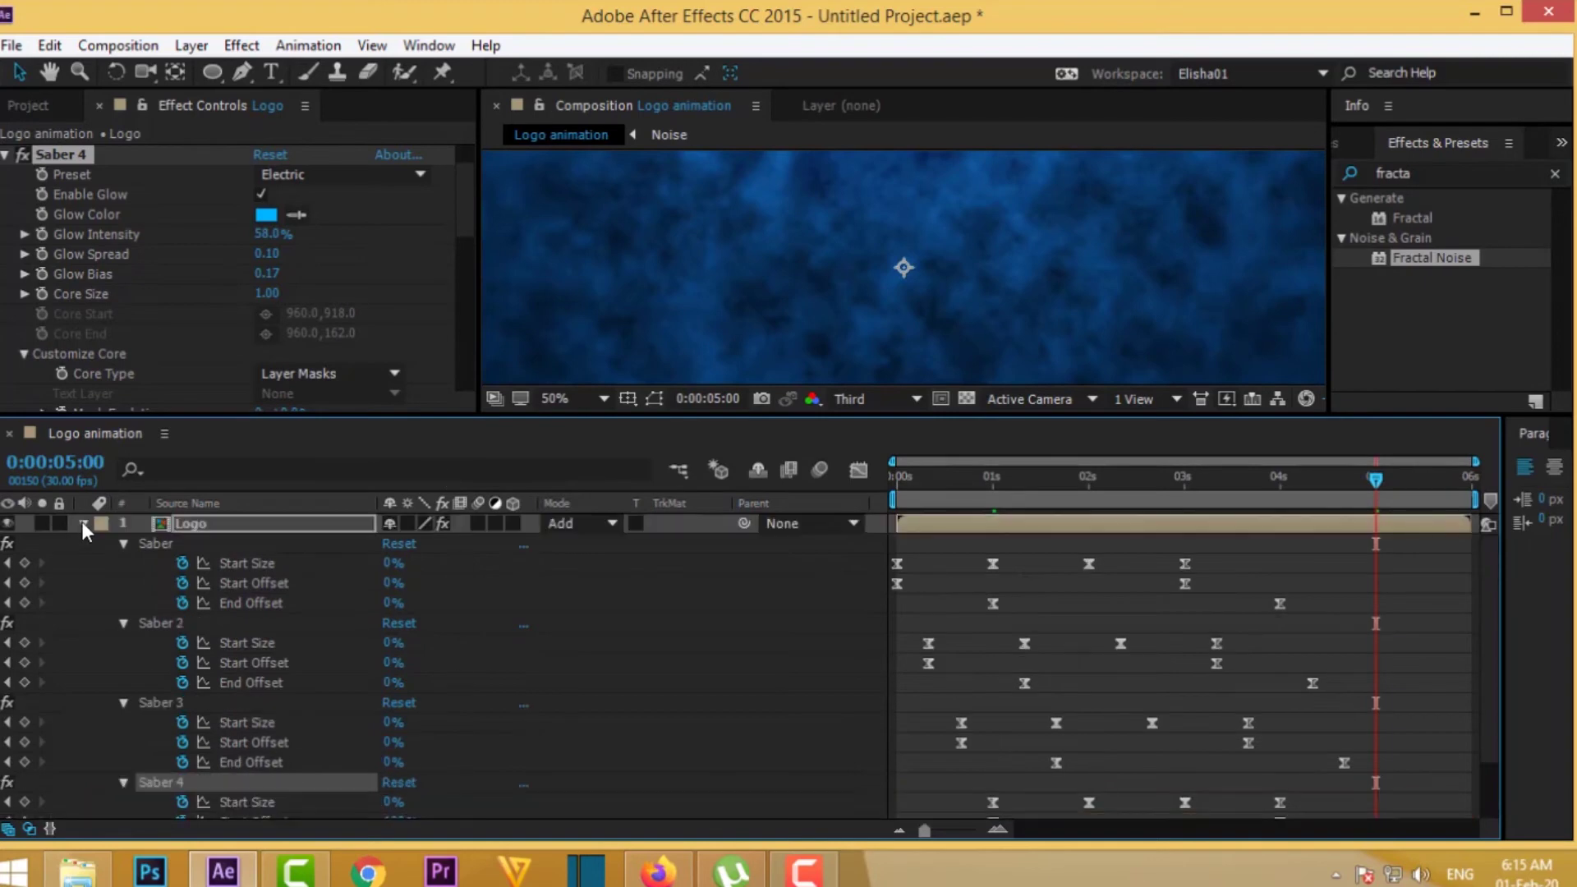
- Collapse the Logo layer's Saber properties and preview the animation from the start
click(83, 523)
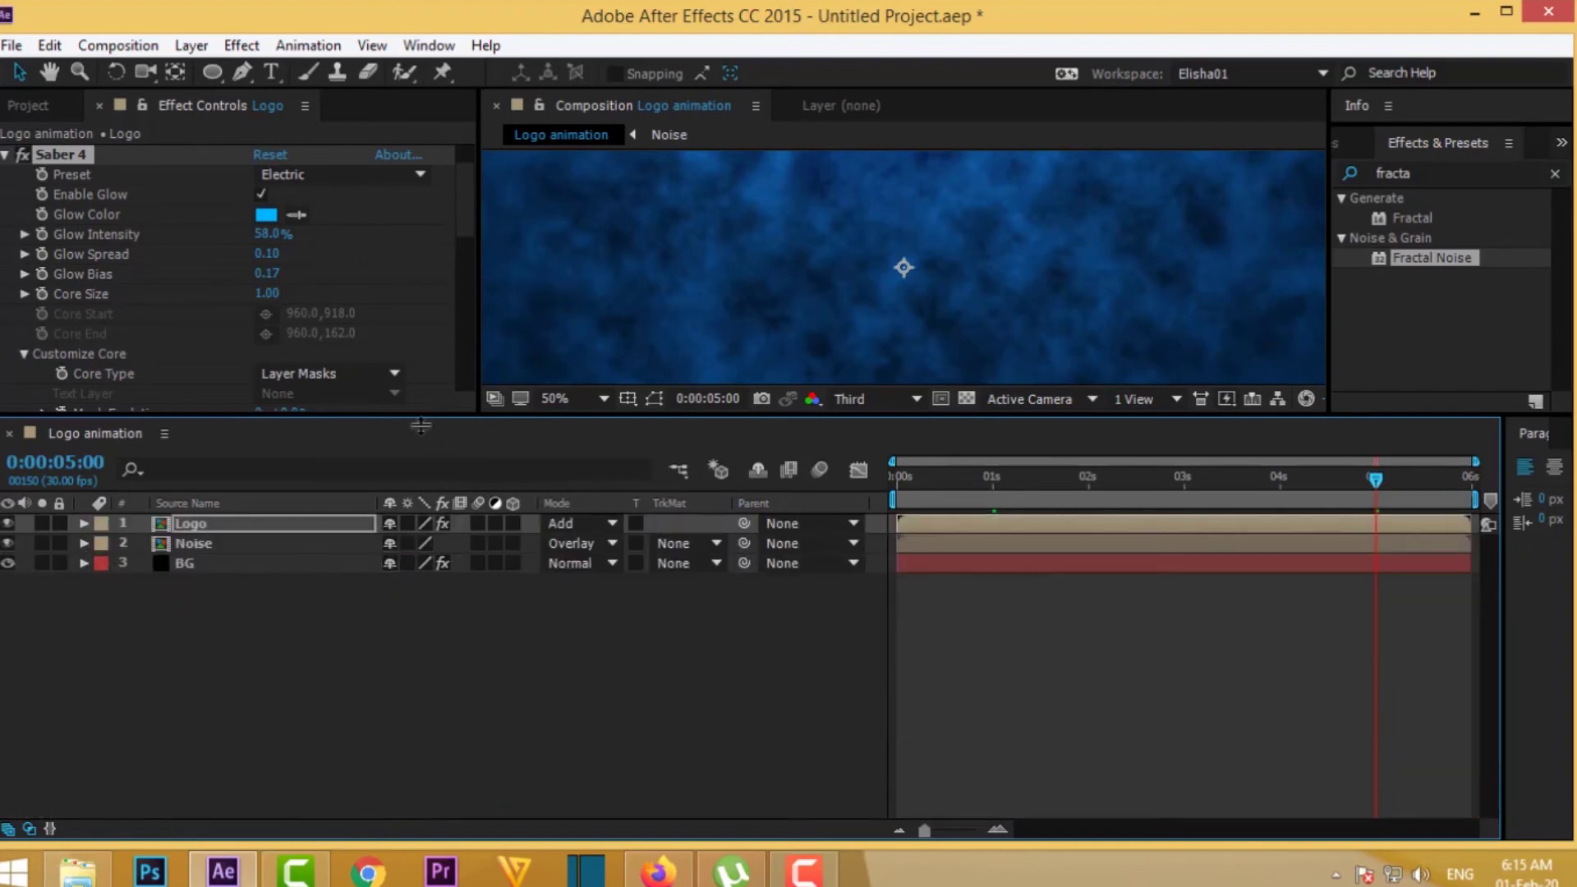
drag(421, 424, 388, 657)
key(Home)
key(space)
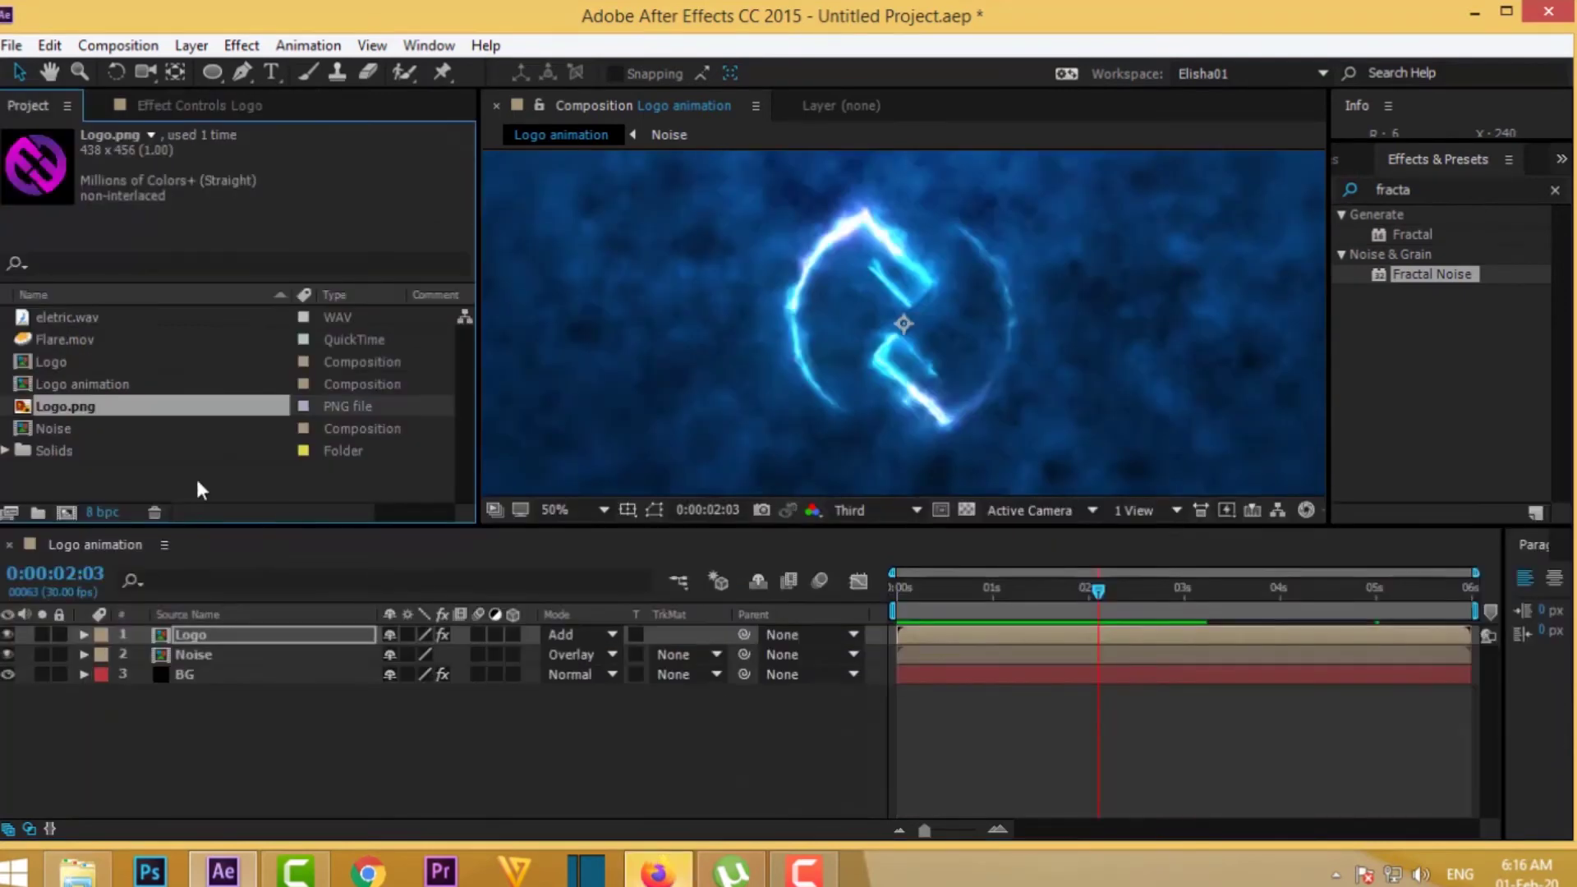
- Drag the Logo composition into the timeline as the top layer and show its Opacity
click(170, 480)
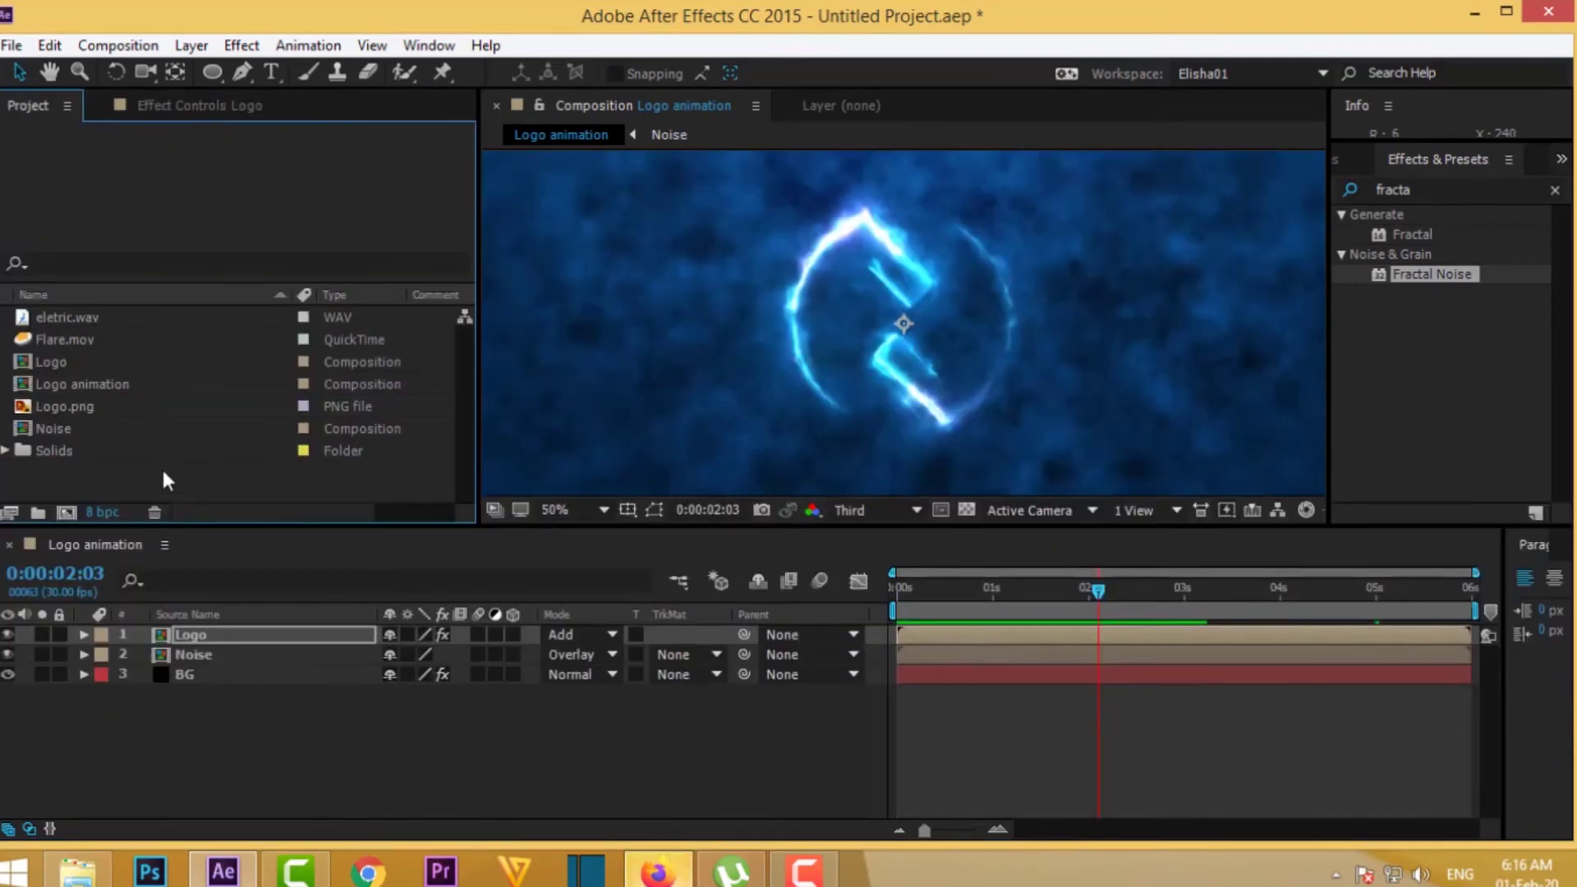
double_click(37, 363)
click(72, 360)
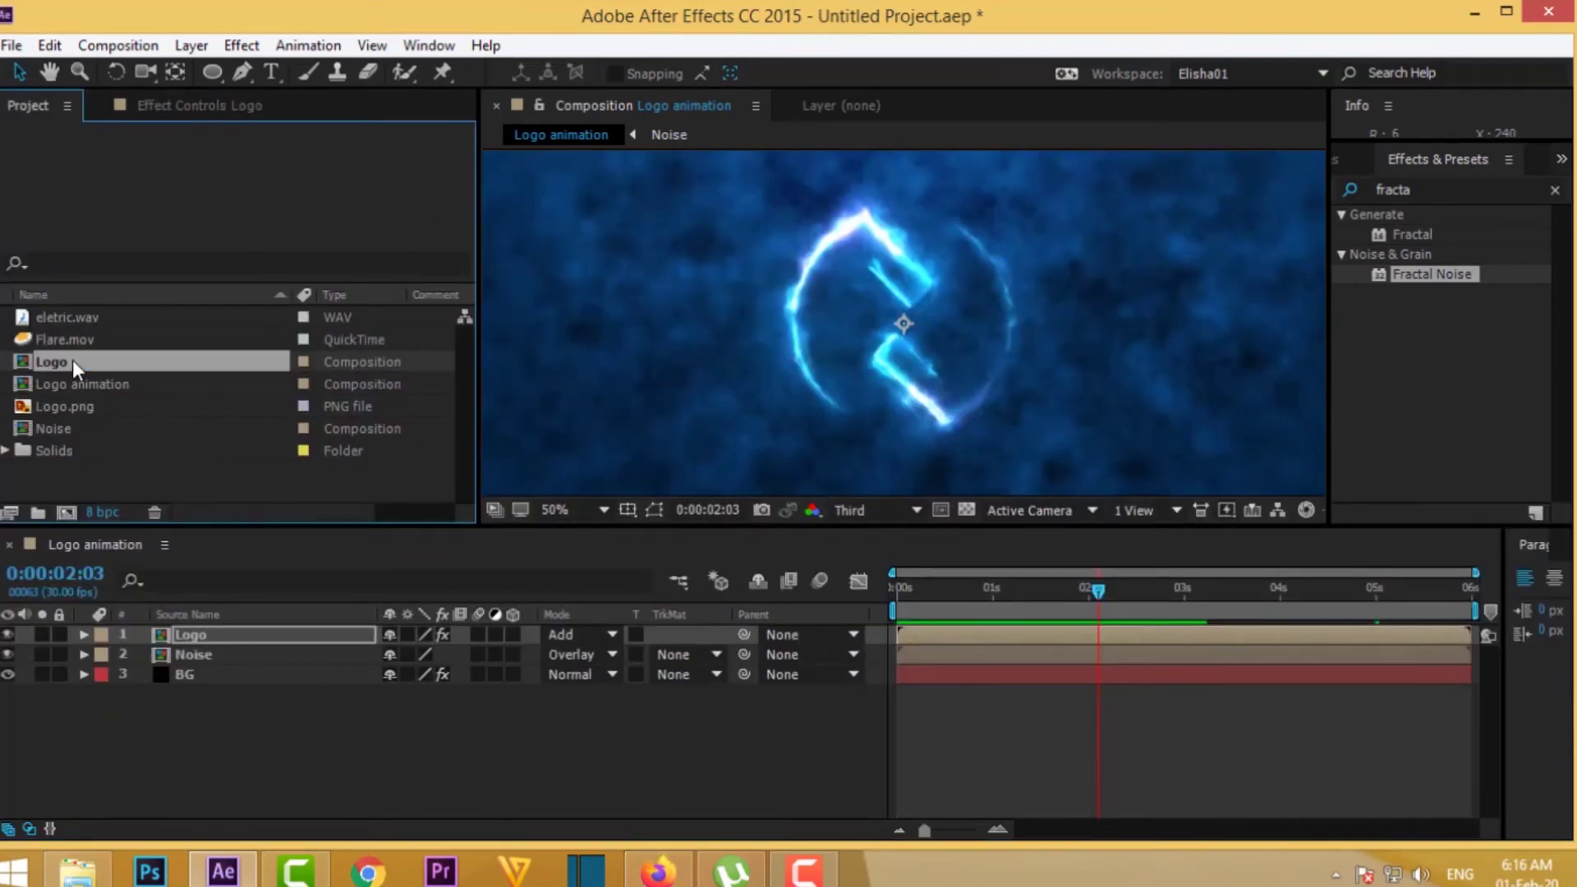
drag(125, 362, 194, 642)
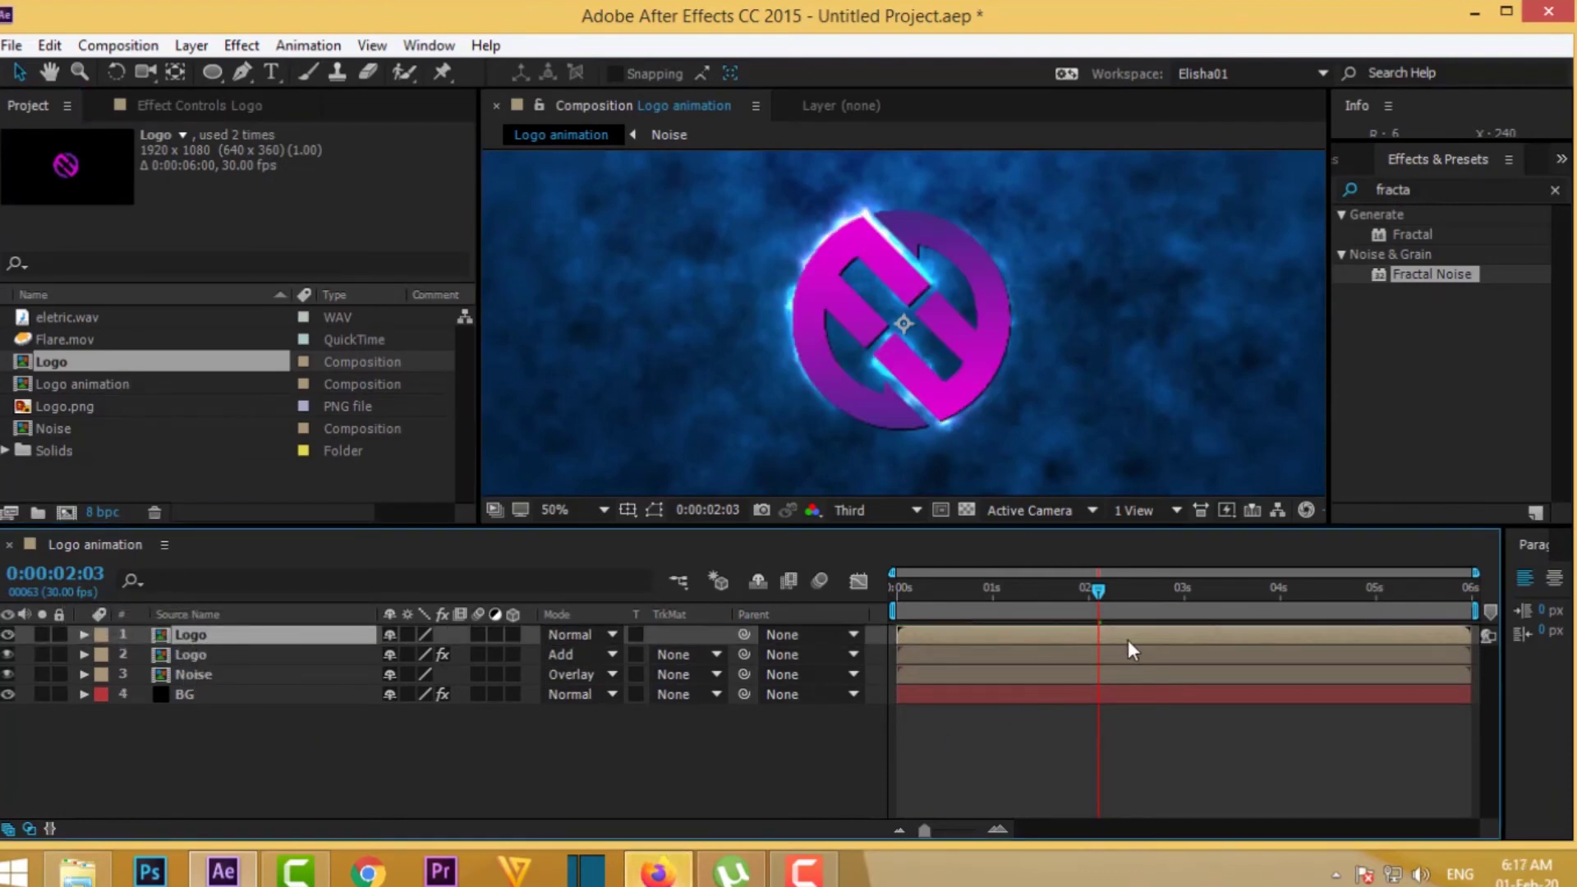
drag(1097, 591, 1085, 592)
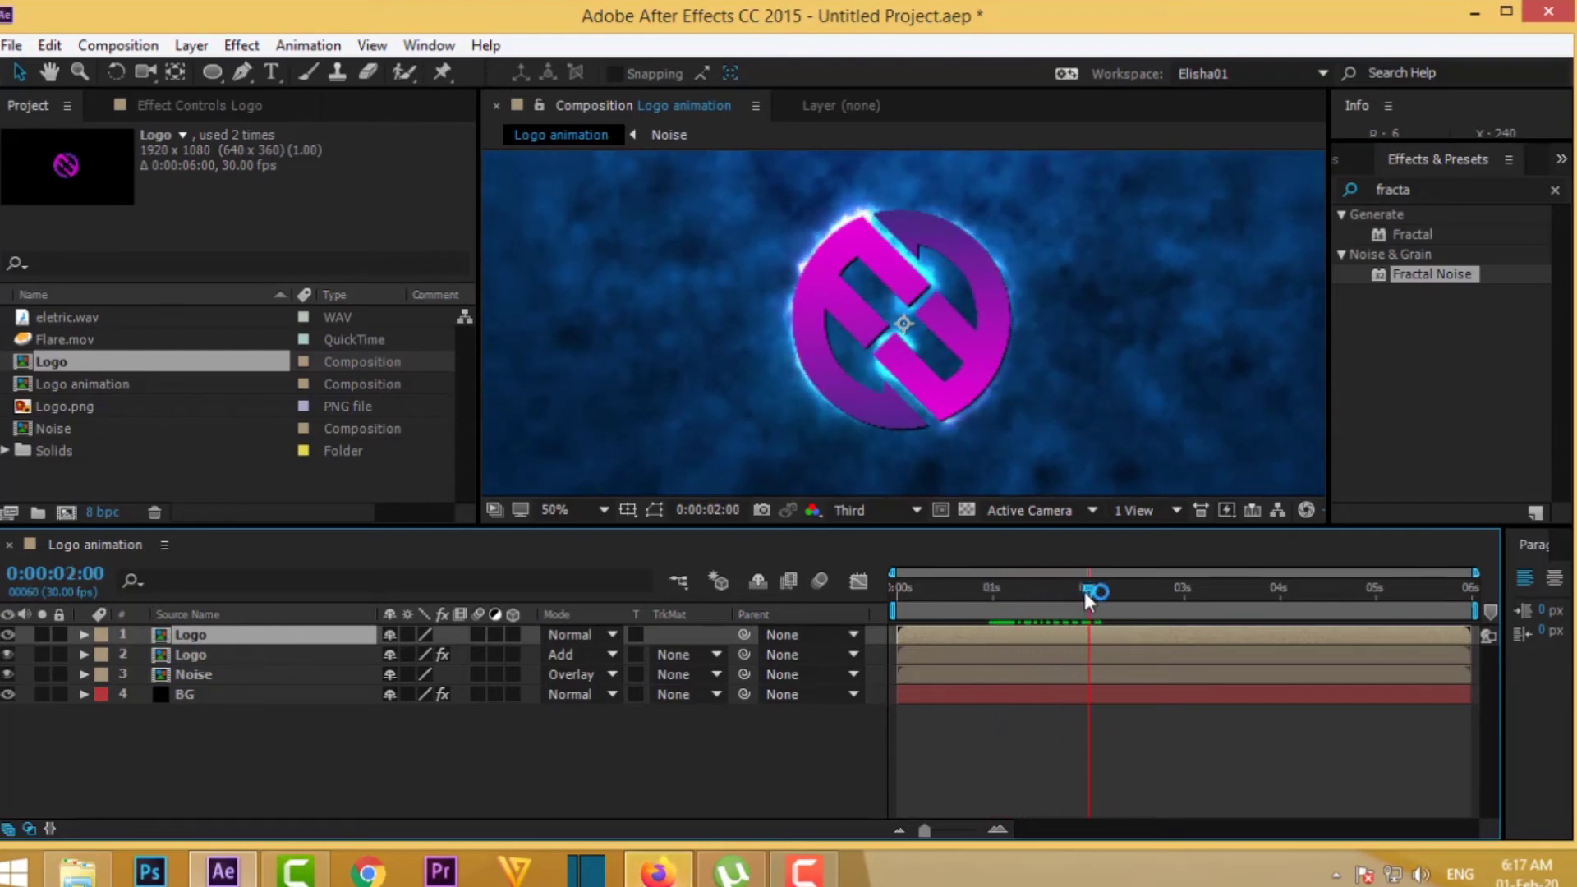
key(space)
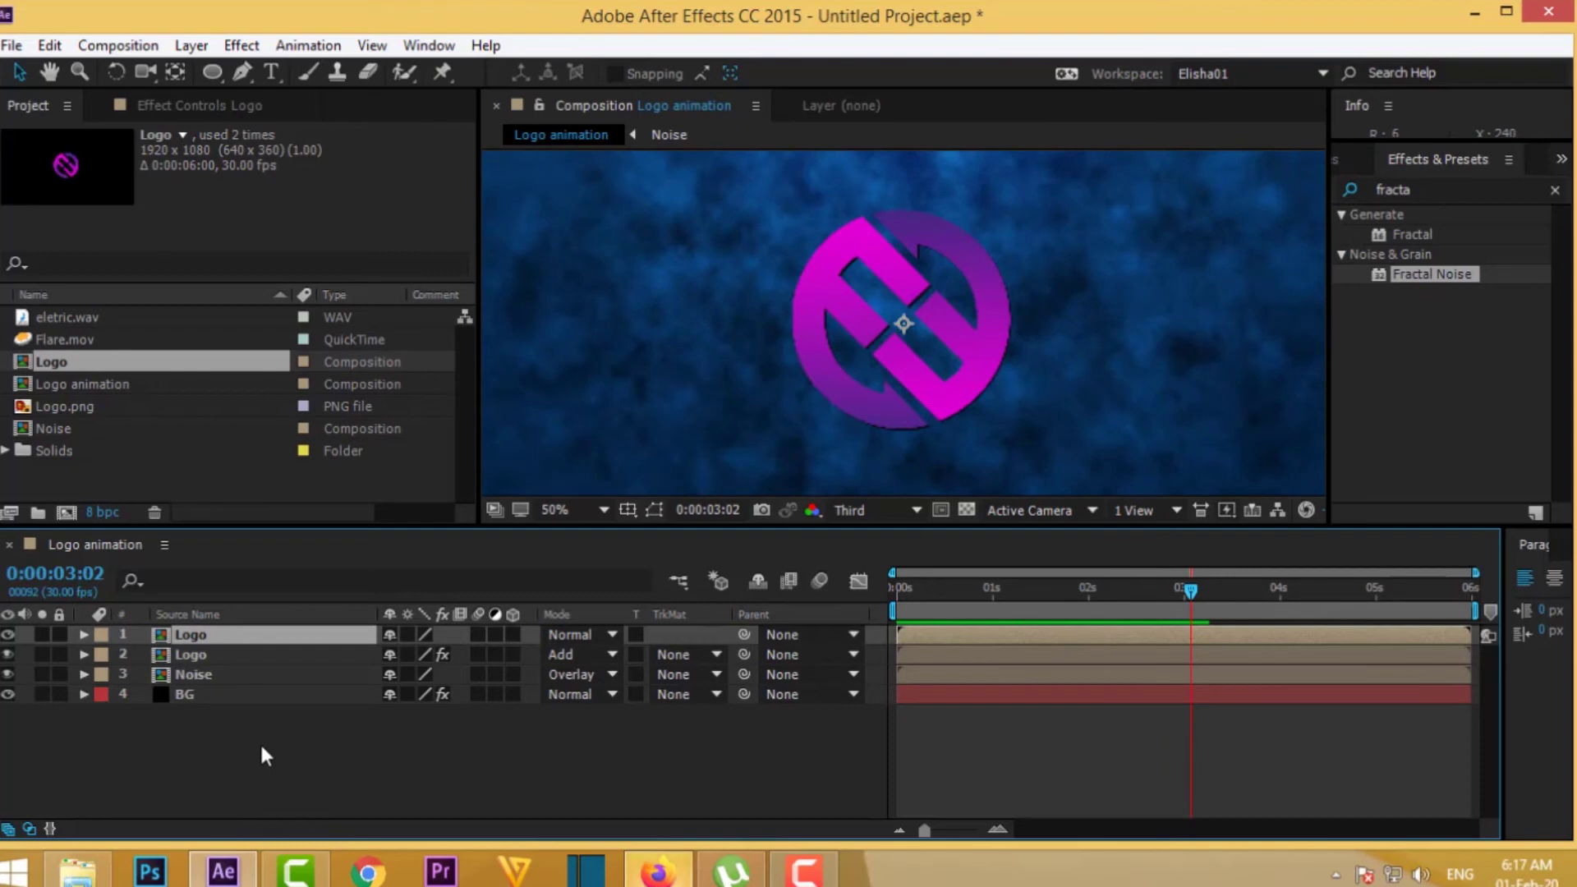
key(t)
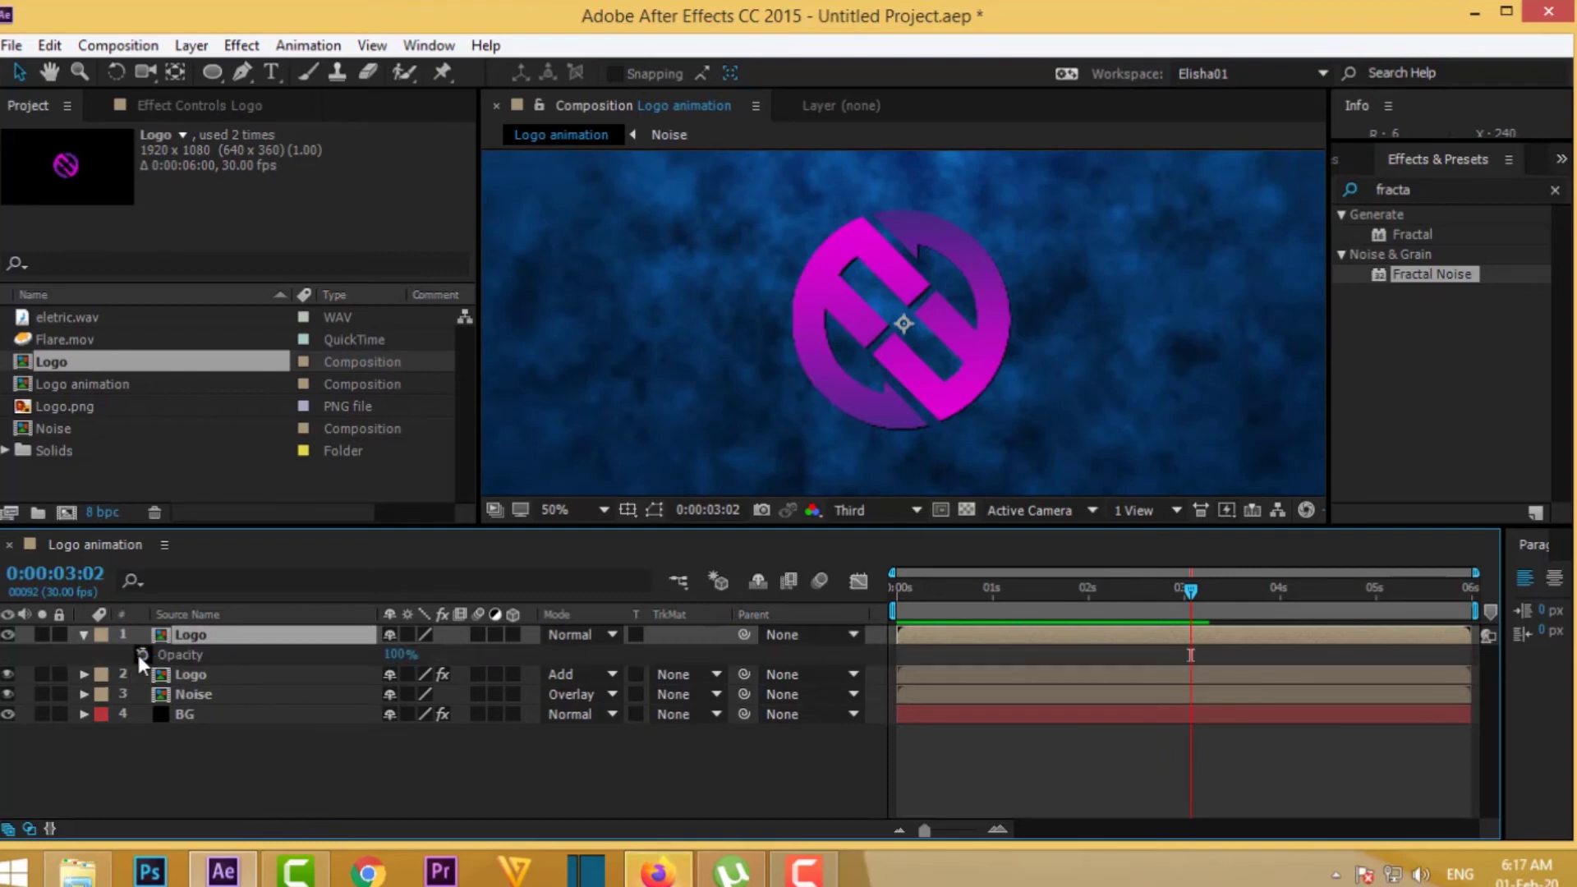
- Keyframe the top Logo layer's Opacity at 100% at 0:00:03:02 and 0% at 0:00:01:29
drag(1191, 590, 1193, 593)
click(141, 655)
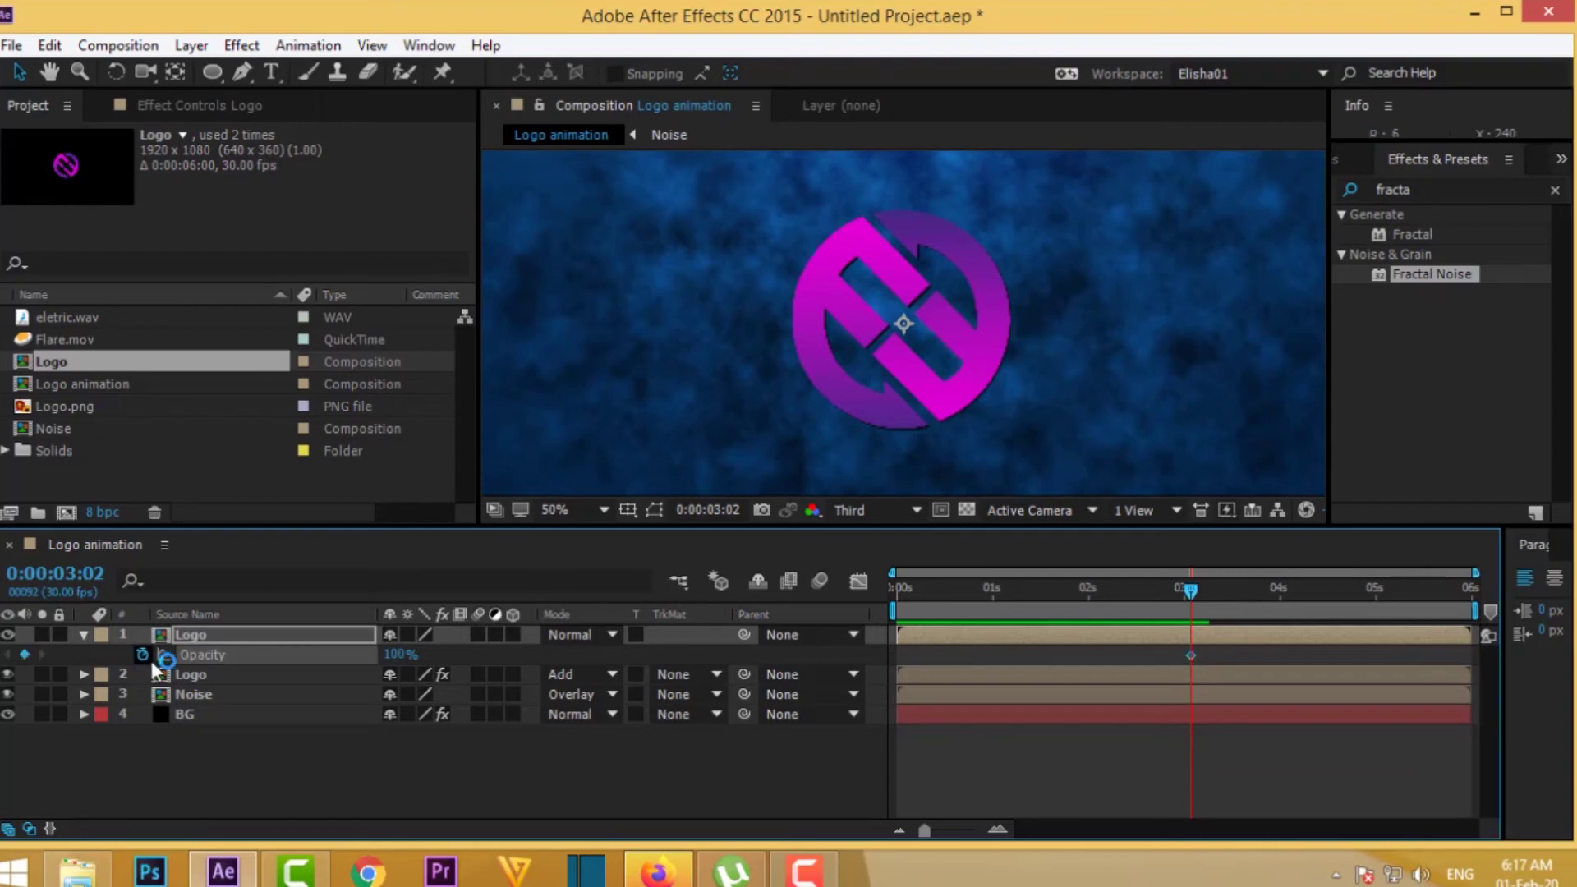
click(1085, 590)
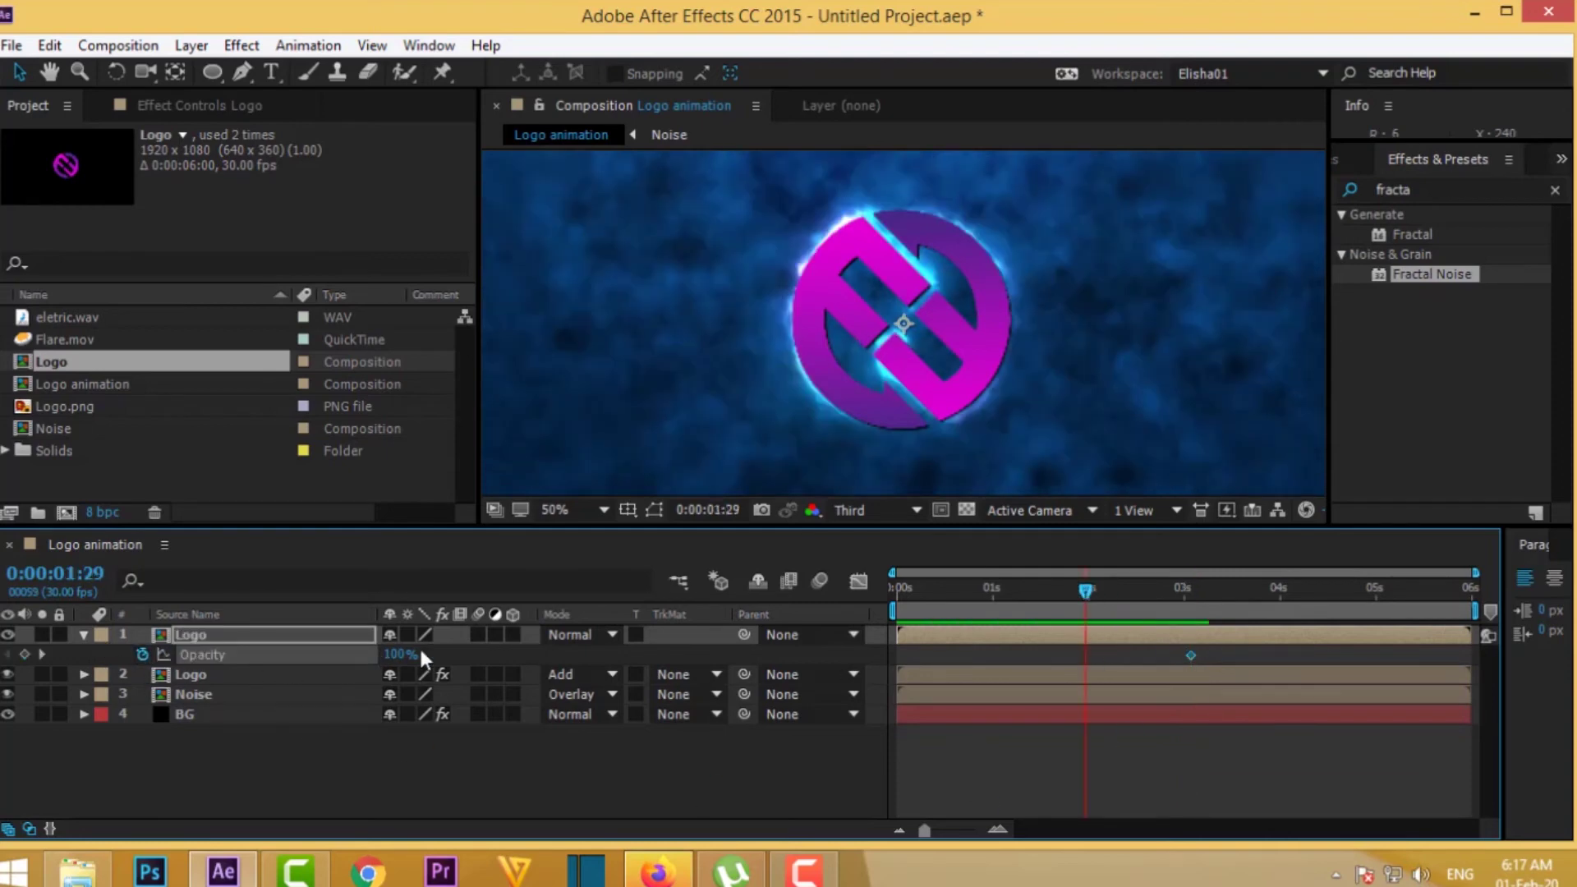
click(400, 655)
text(0)
key(Return)
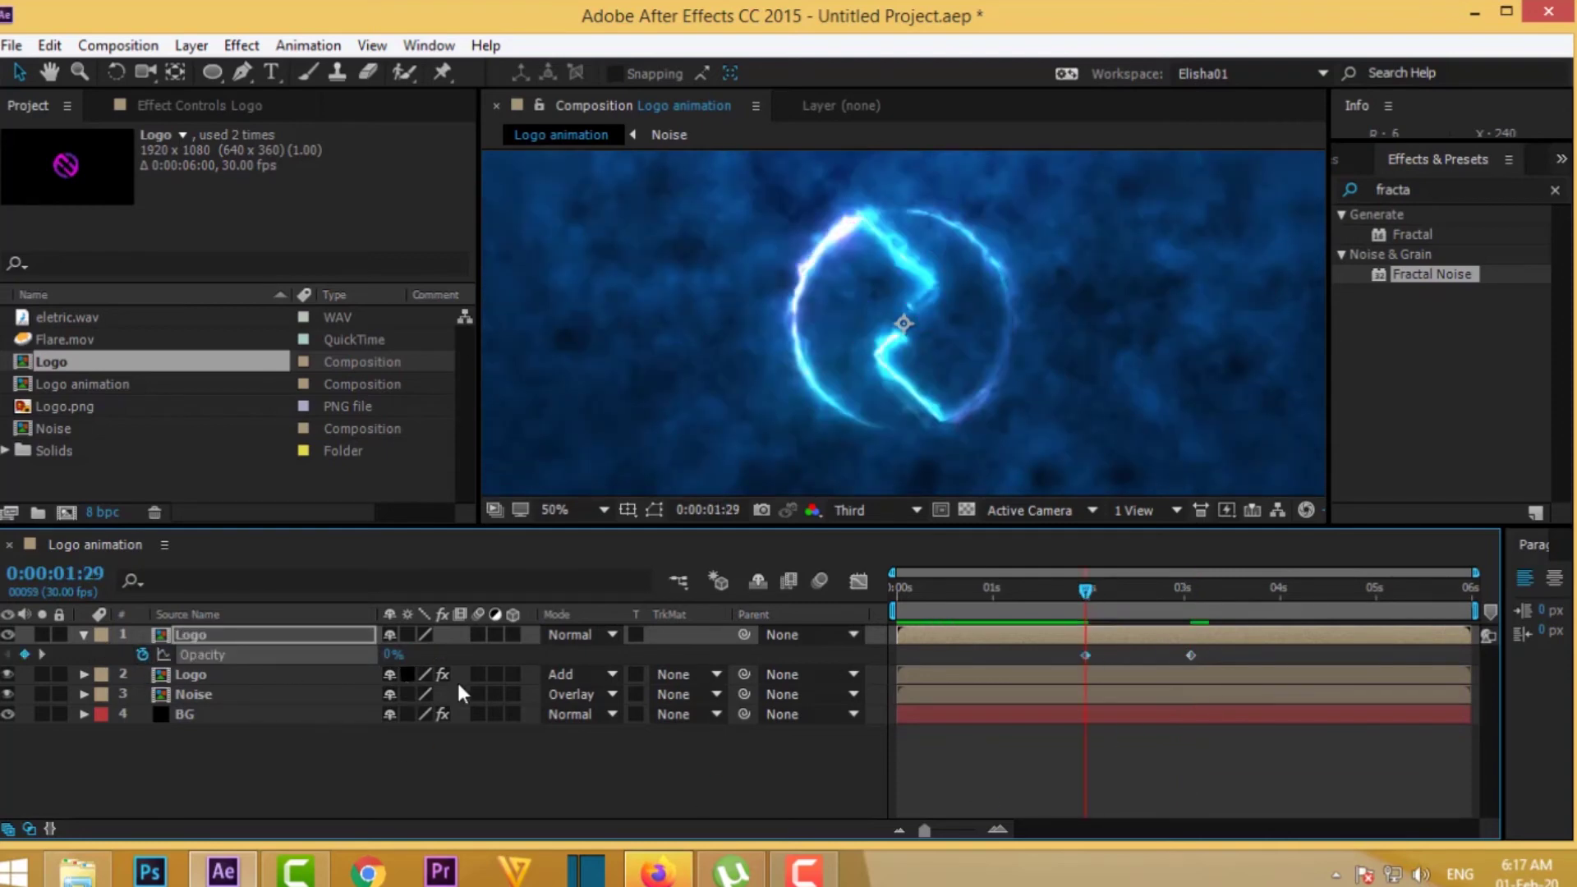
- Preview the magenta logo's fade-in and select the glowing Logo layer
mouse_move(1090, 590)
mouse_down()
mouse_move(1170, 589)
mouse_move(891, 613)
mouse_up()
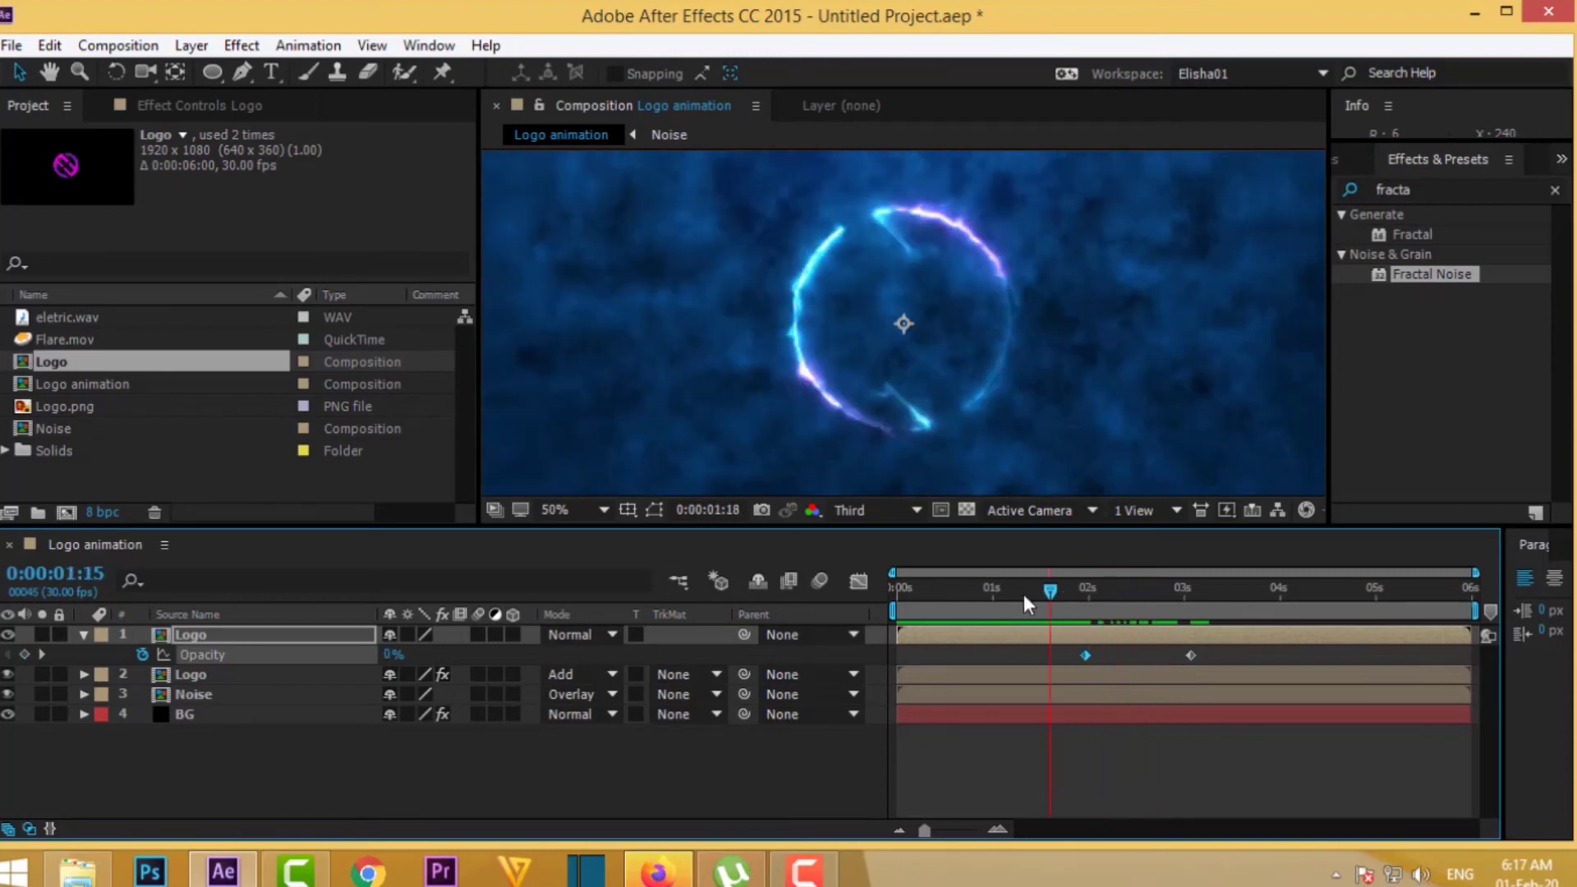
key(space)
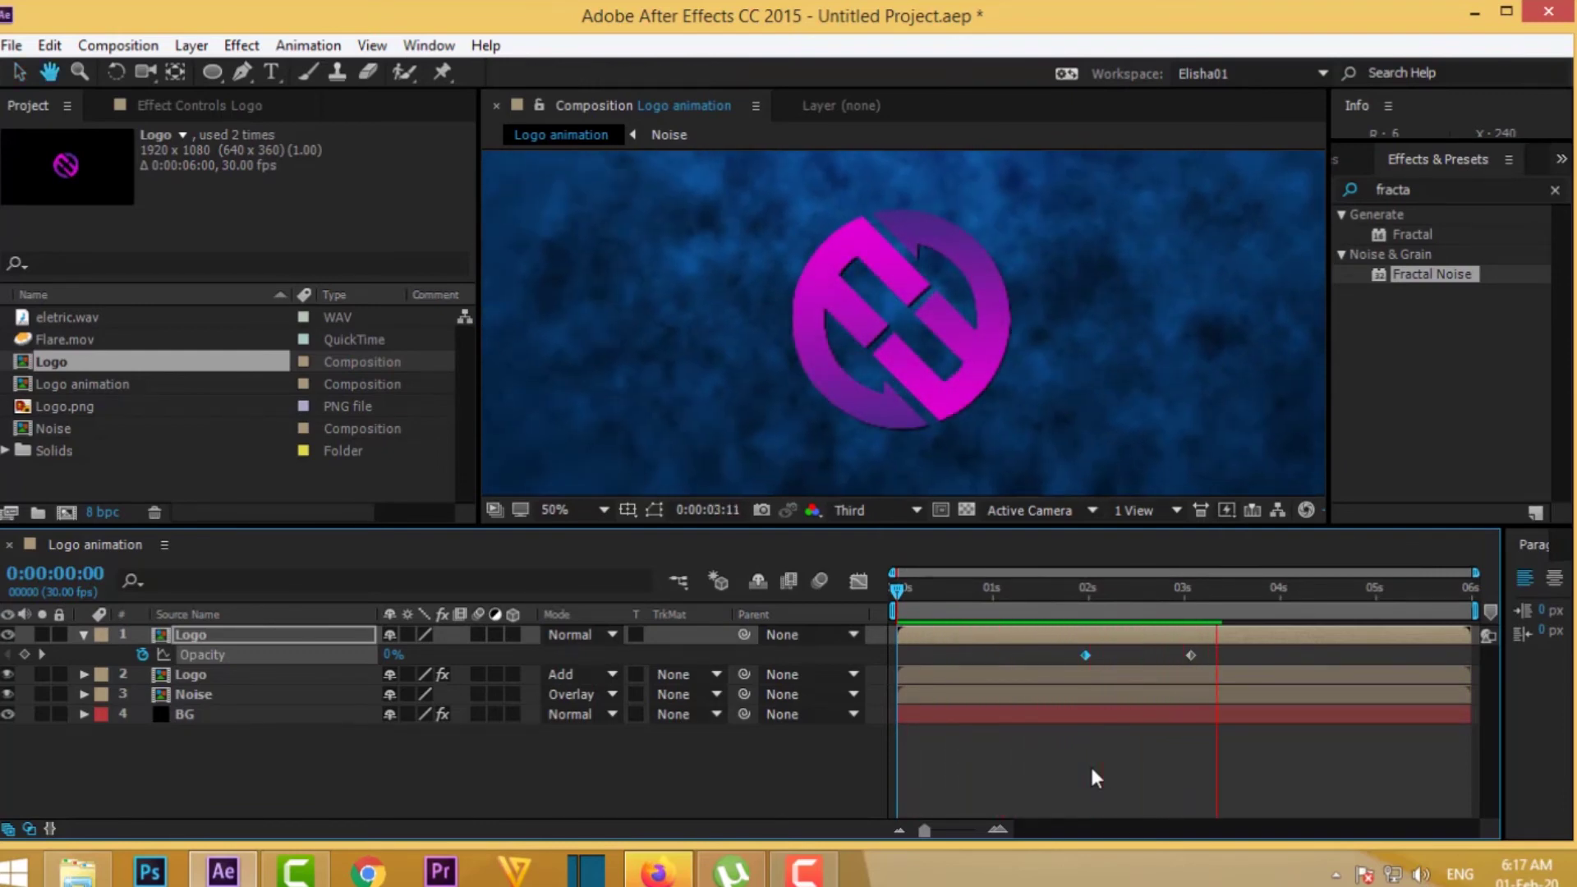
key(space)
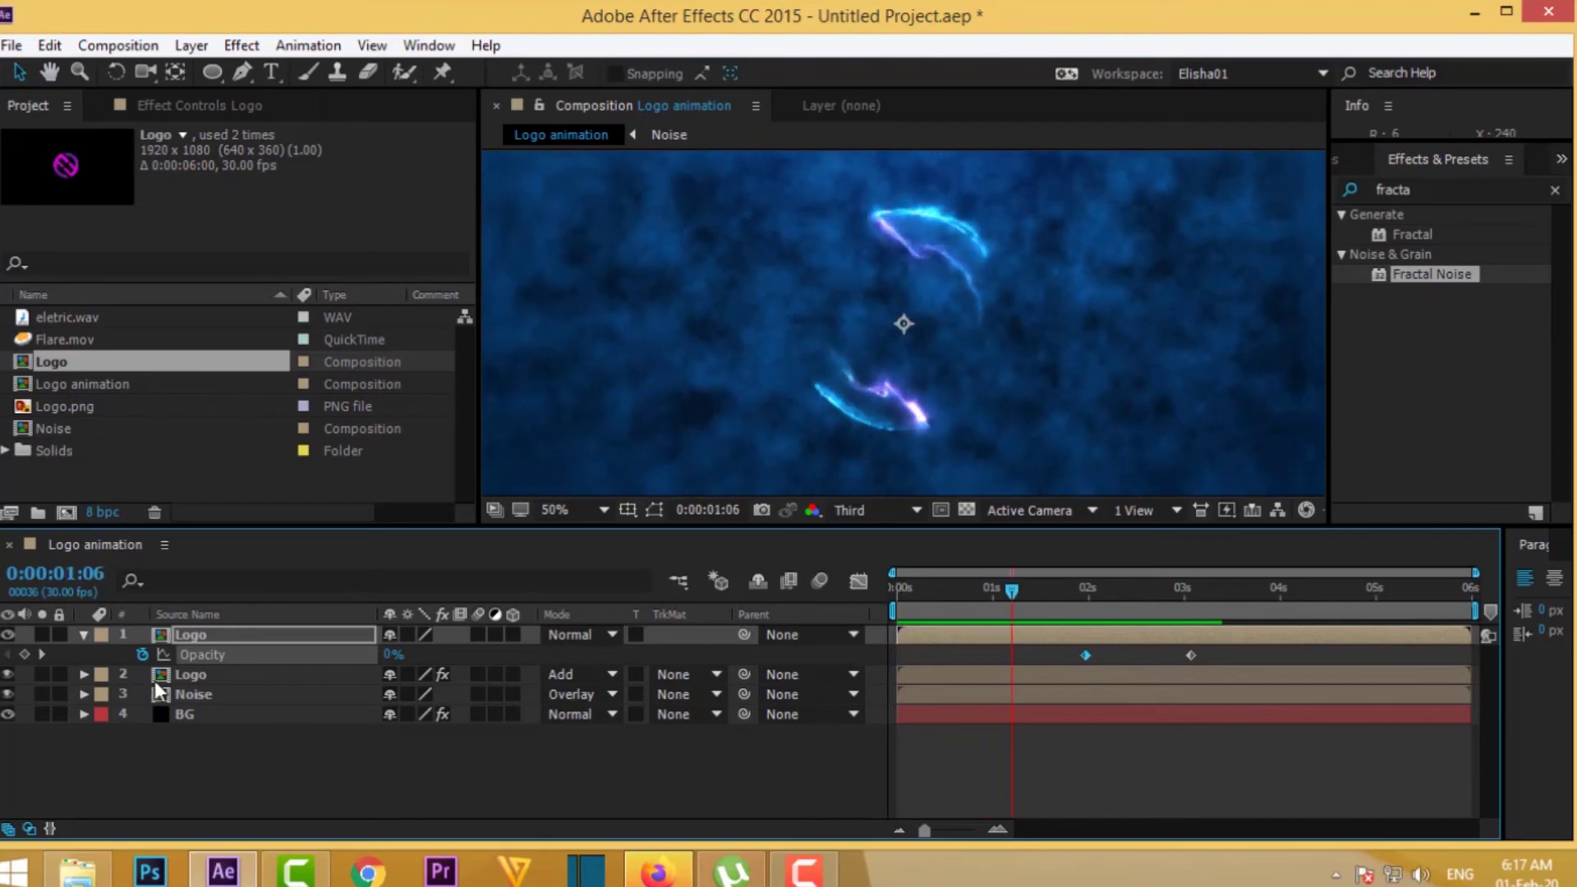
click(205, 672)
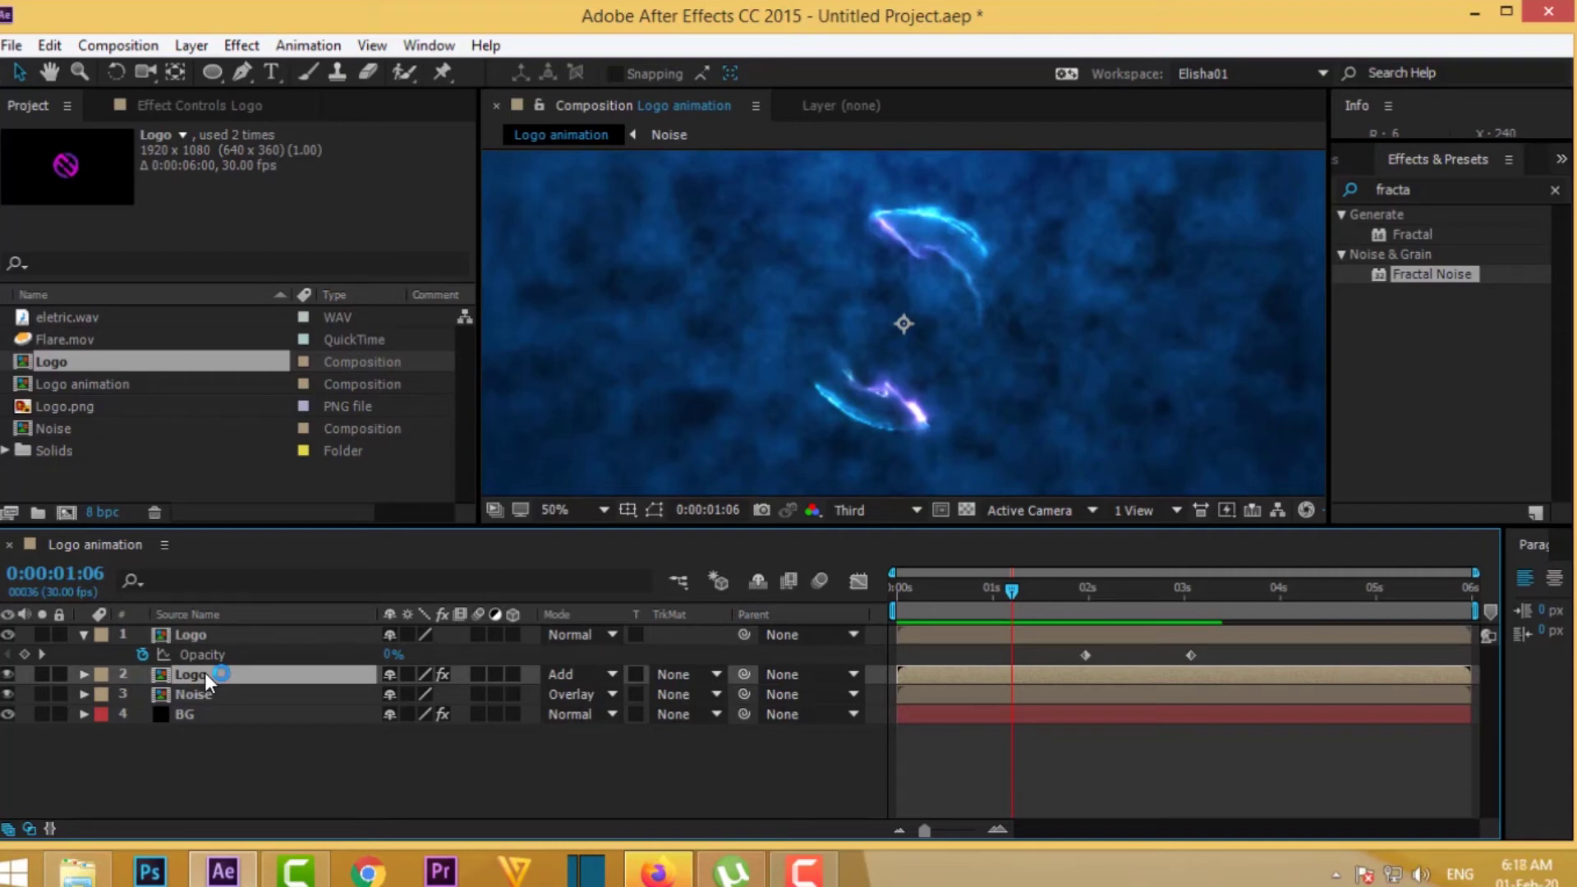
- Duplicate the glowing Logo layer, move the copy to the top, and preview the result
key(ctrl+d)
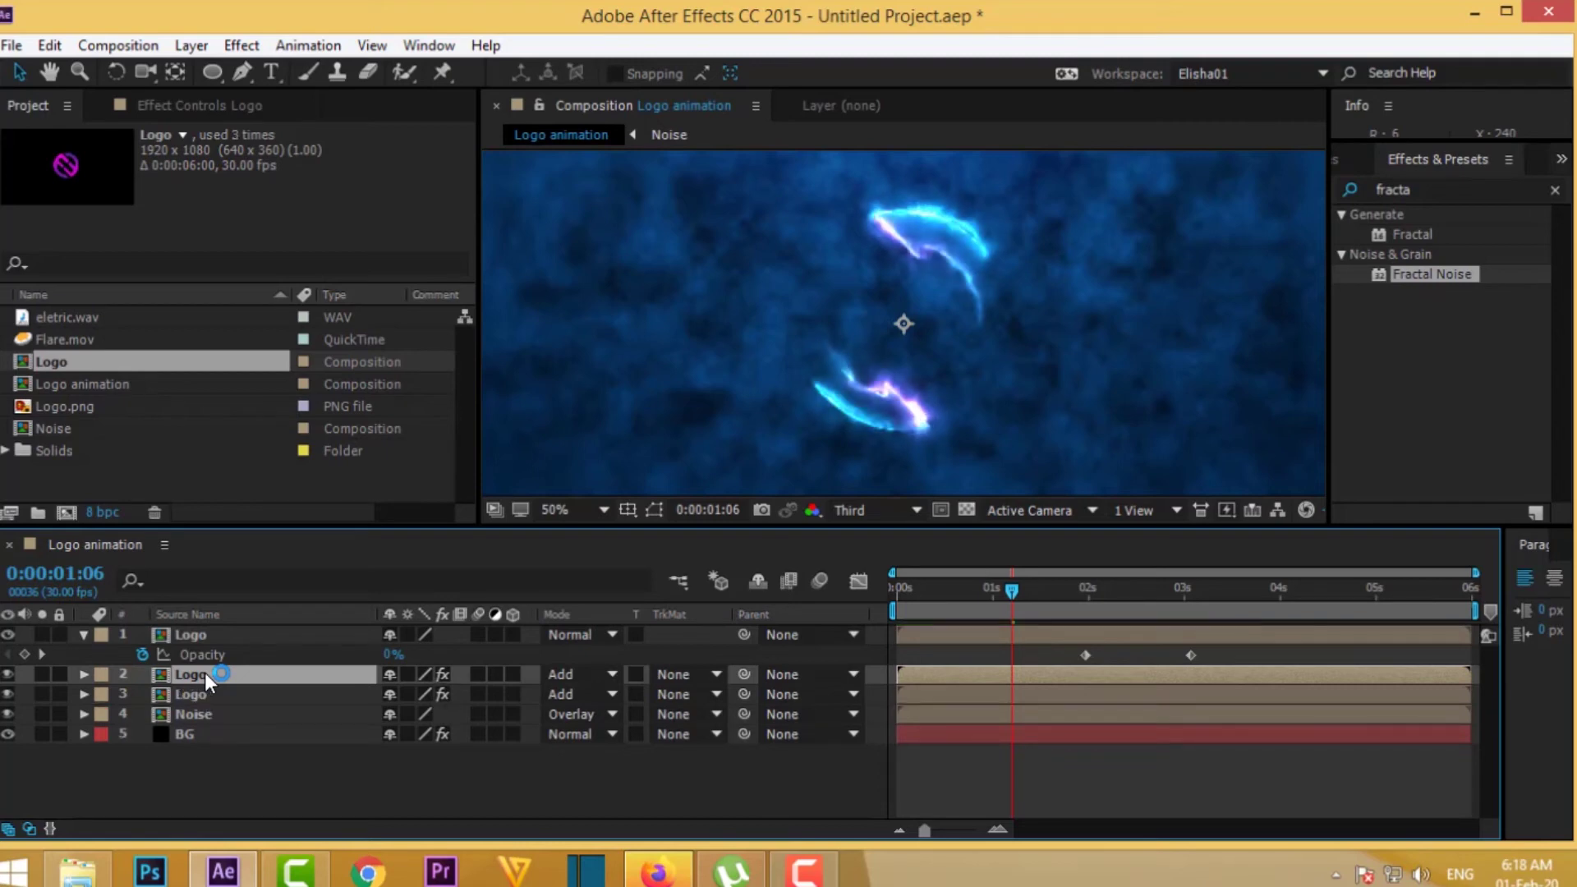
key(ctrl+bracketright)
click(575, 635)
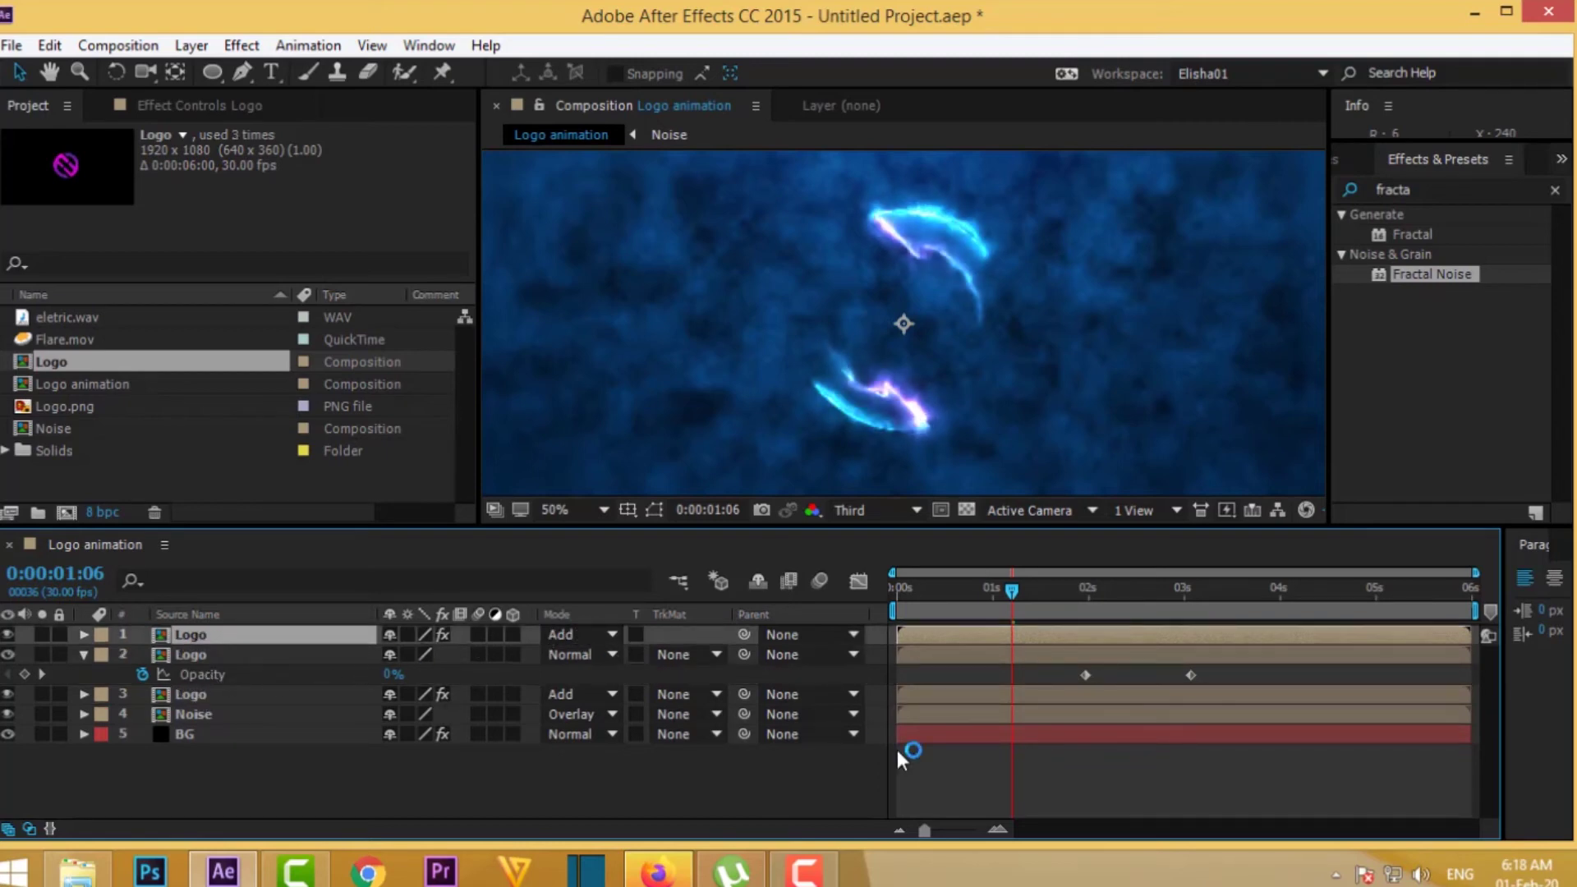
mouse_move(1017, 592)
mouse_down()
mouse_move(1185, 599)
mouse_move(894, 592)
mouse_up()
key(space)
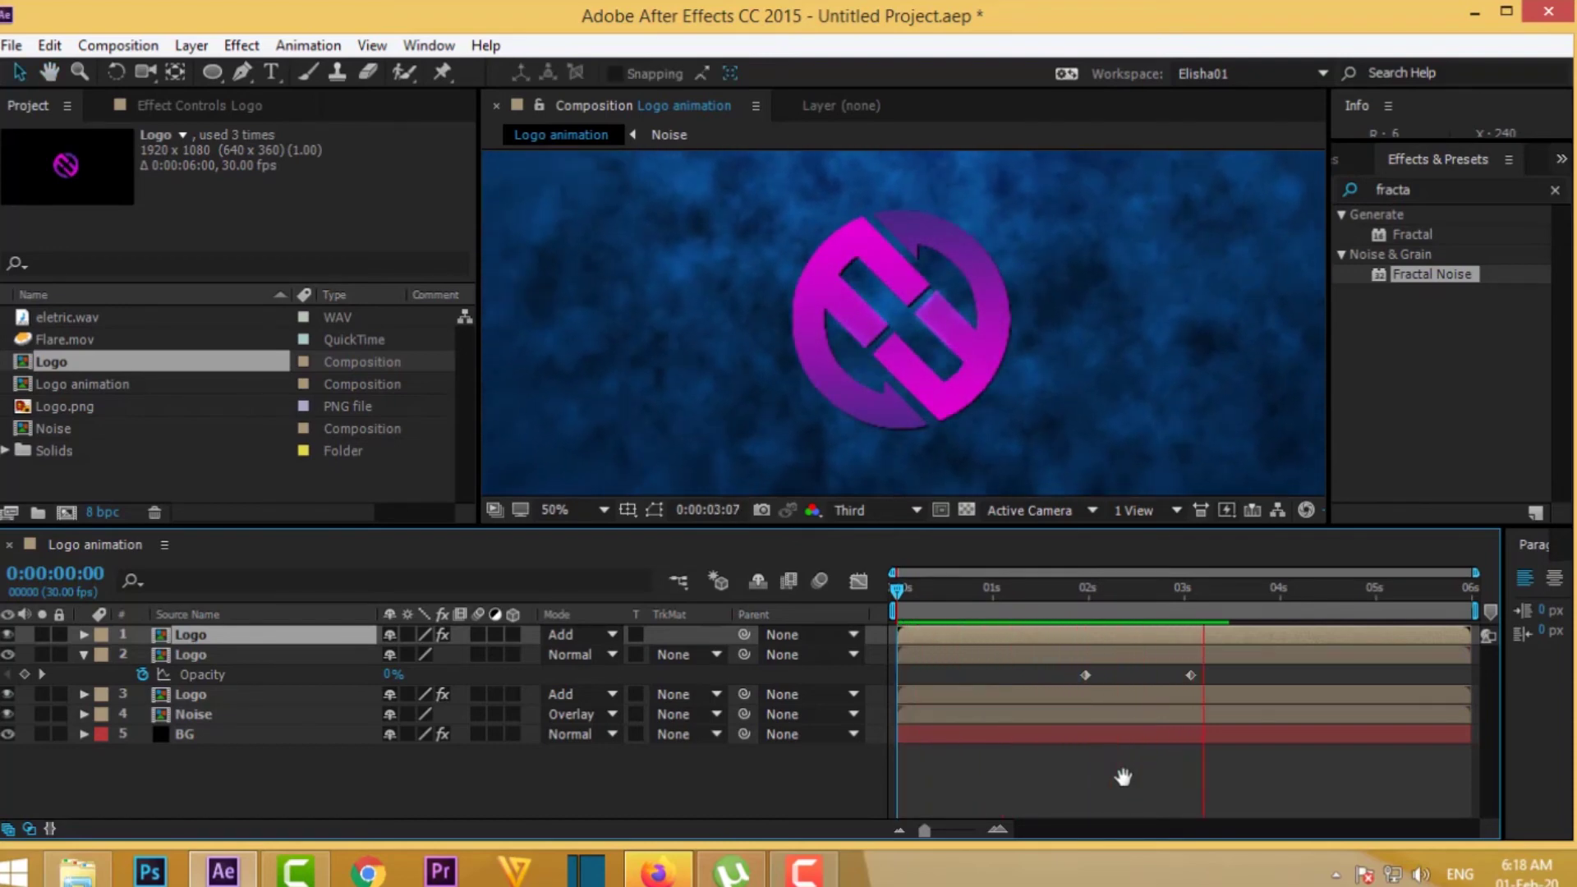
key(space)
key(comma)
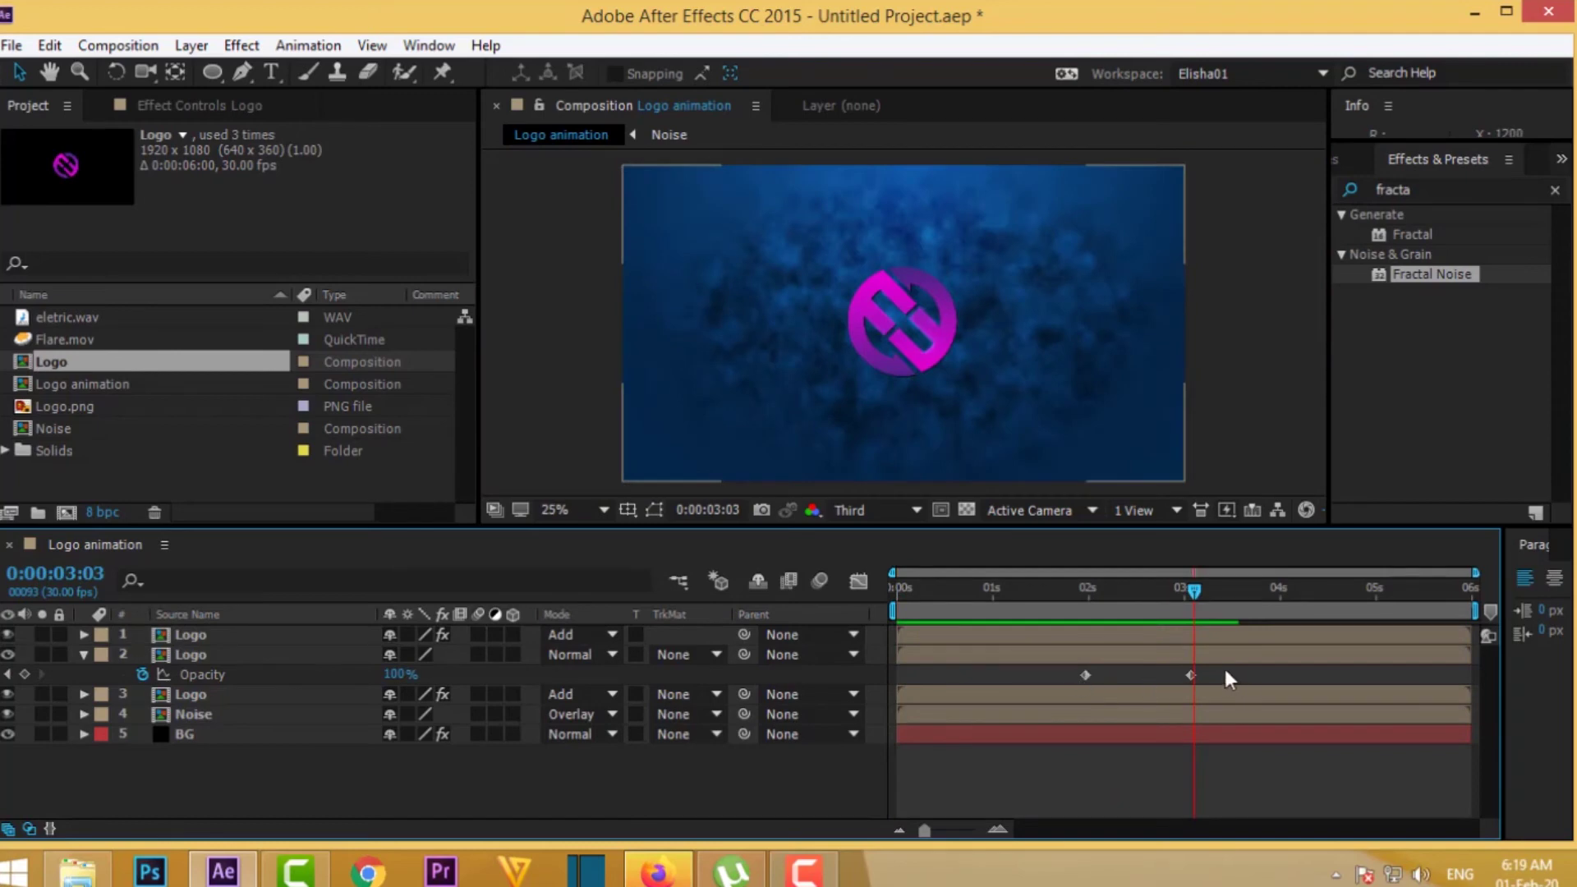
- Apply Easy Ease (F9) to both Opacity keyframes of the top Logo layer
drag(1227, 670, 1057, 682)
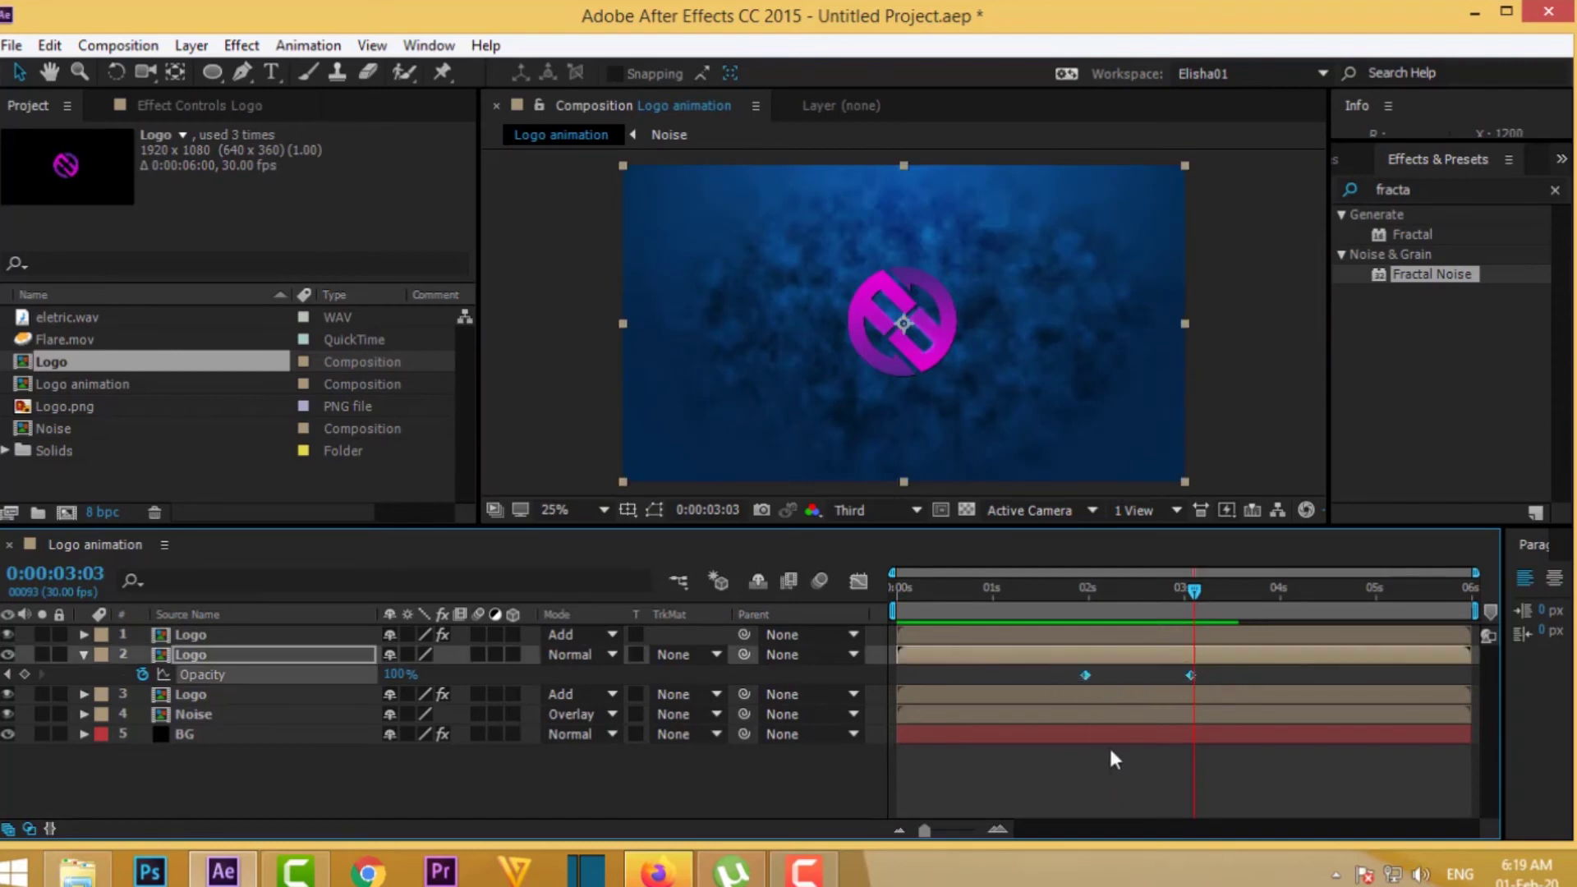
key(F9)
key(apostrophe)
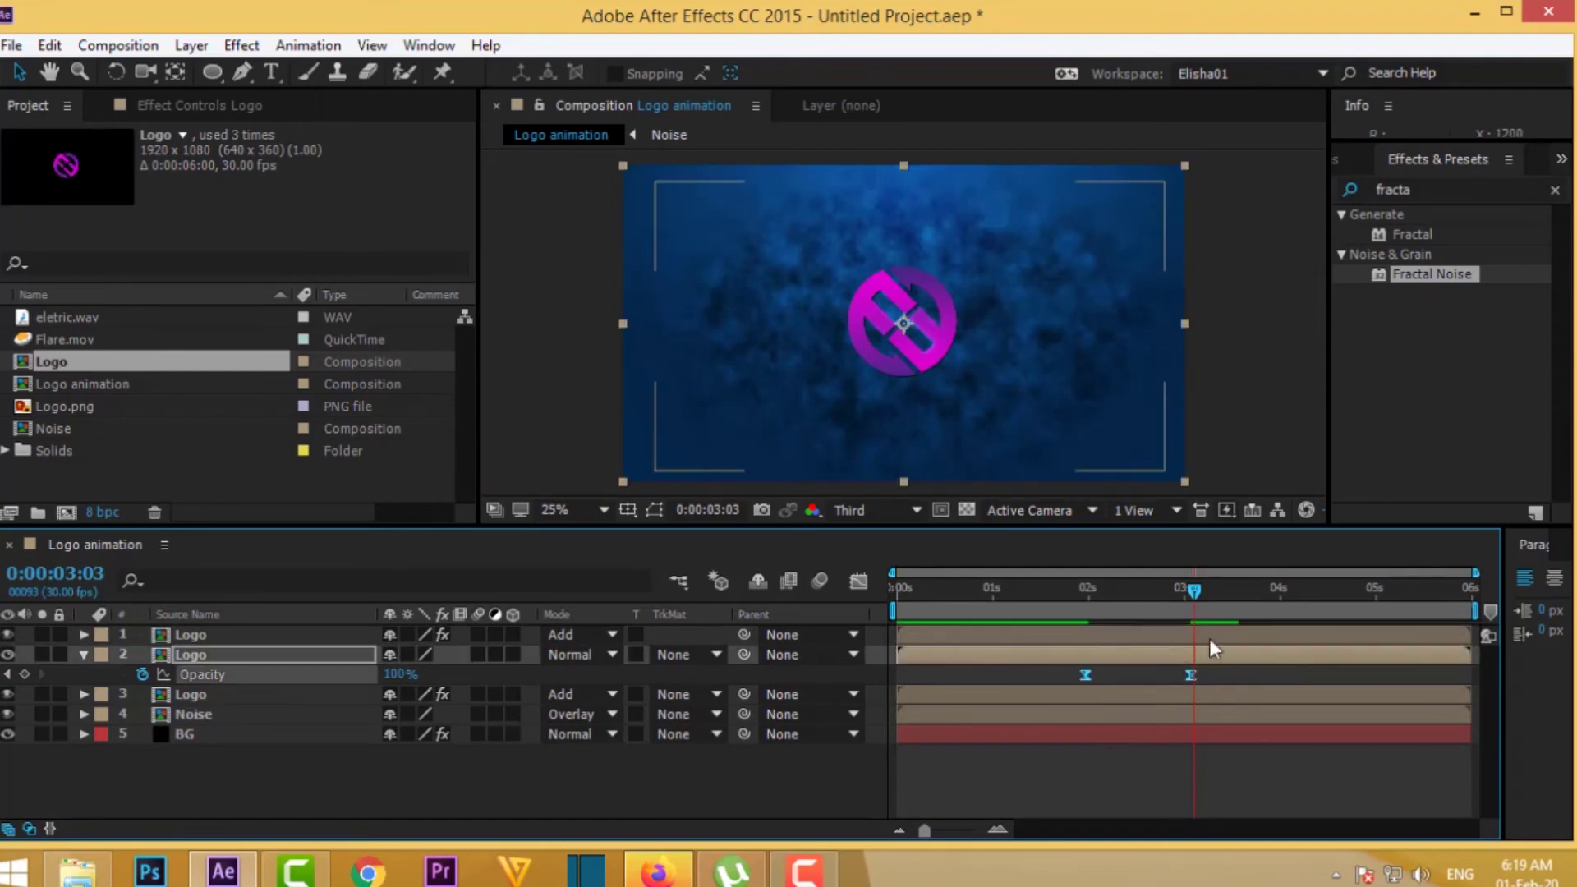
key(apostrophe)
drag(1198, 594, 1132, 598)
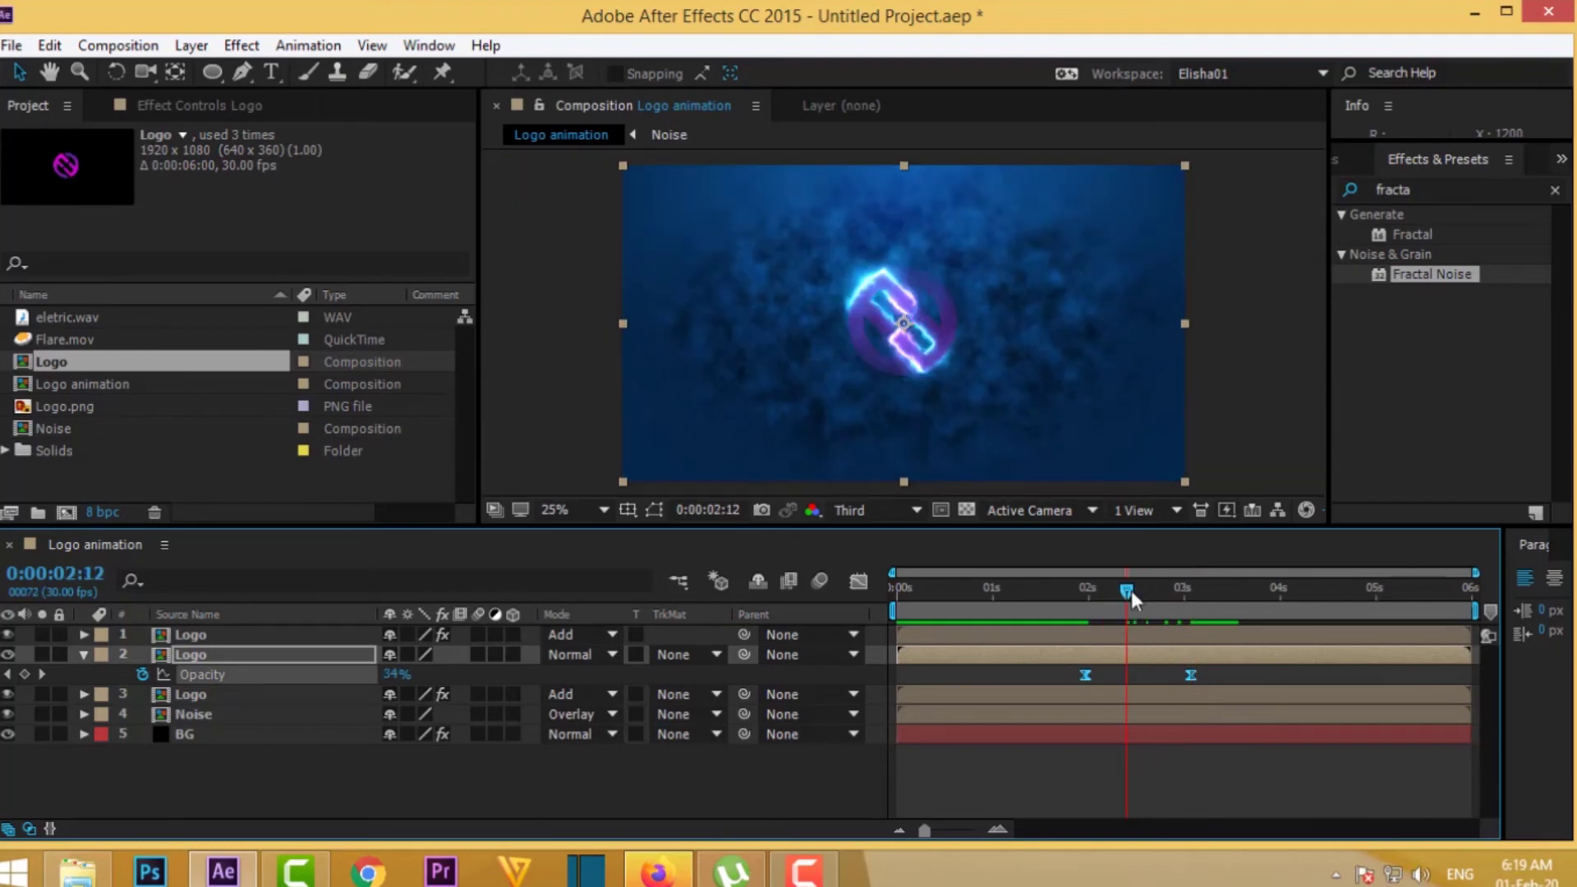
- Add a new text layer containing the creator's name
right_click(267, 793)
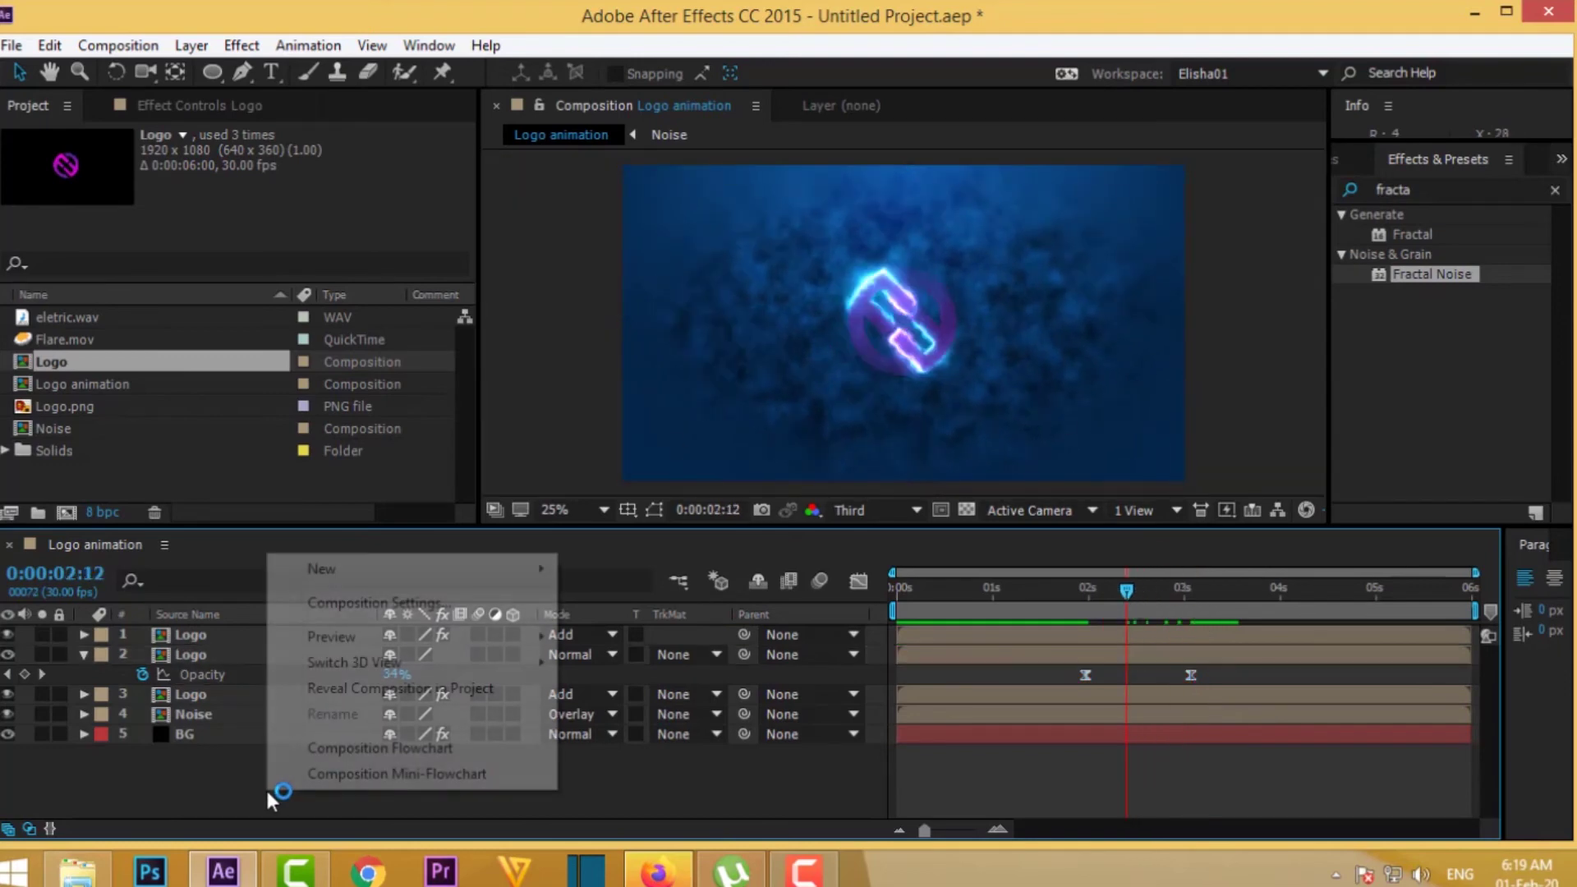
mouse_move(345, 568)
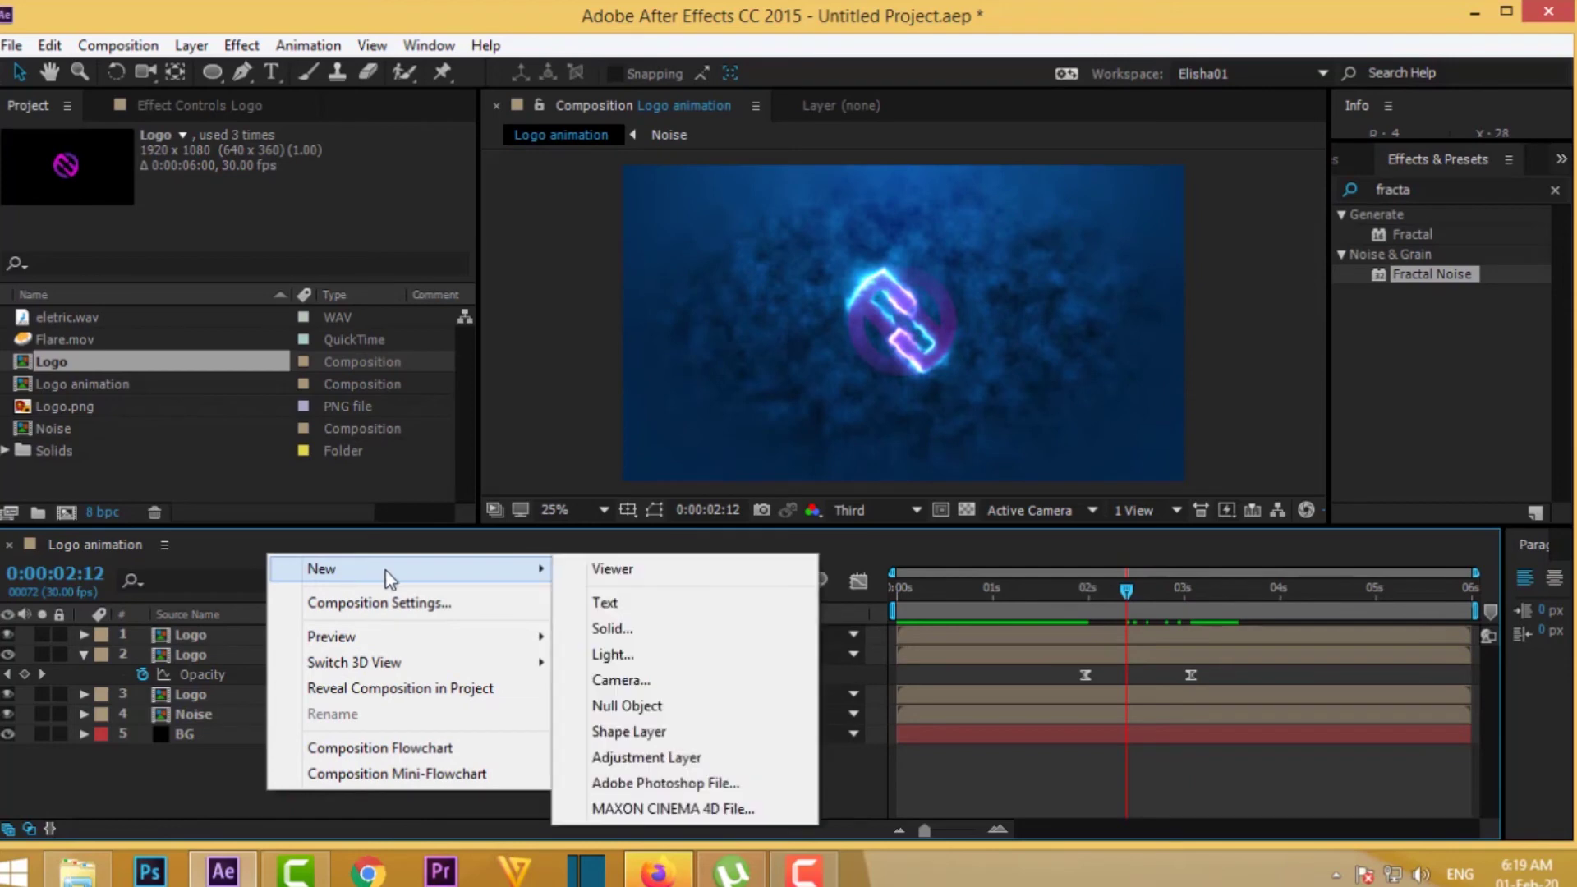
click(563, 602)
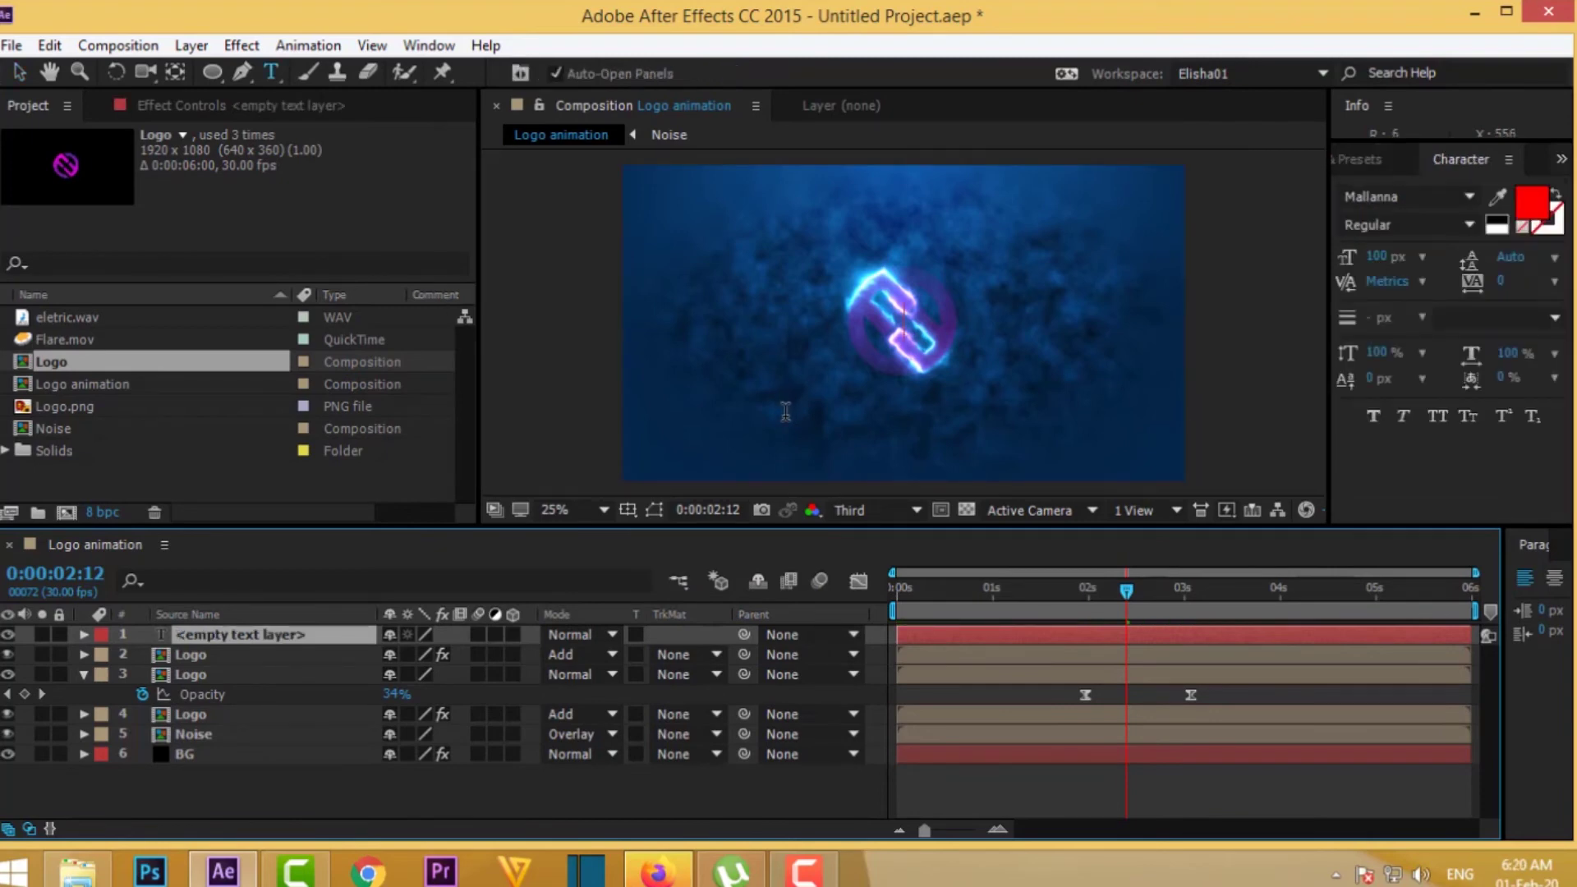
text(Elish)
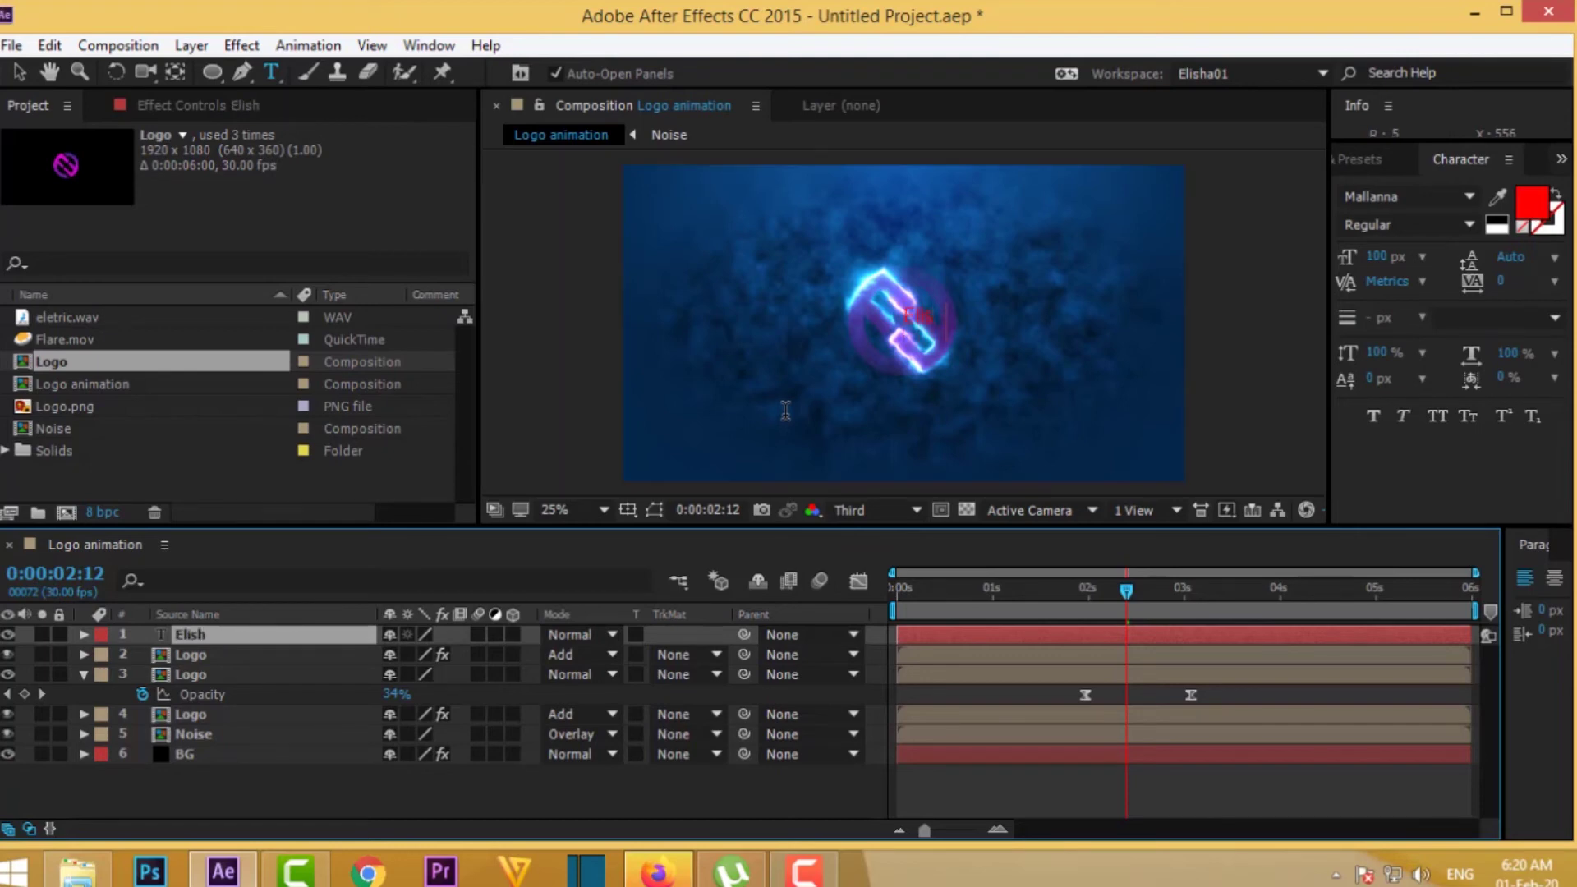
text(afre)
text(elancer)
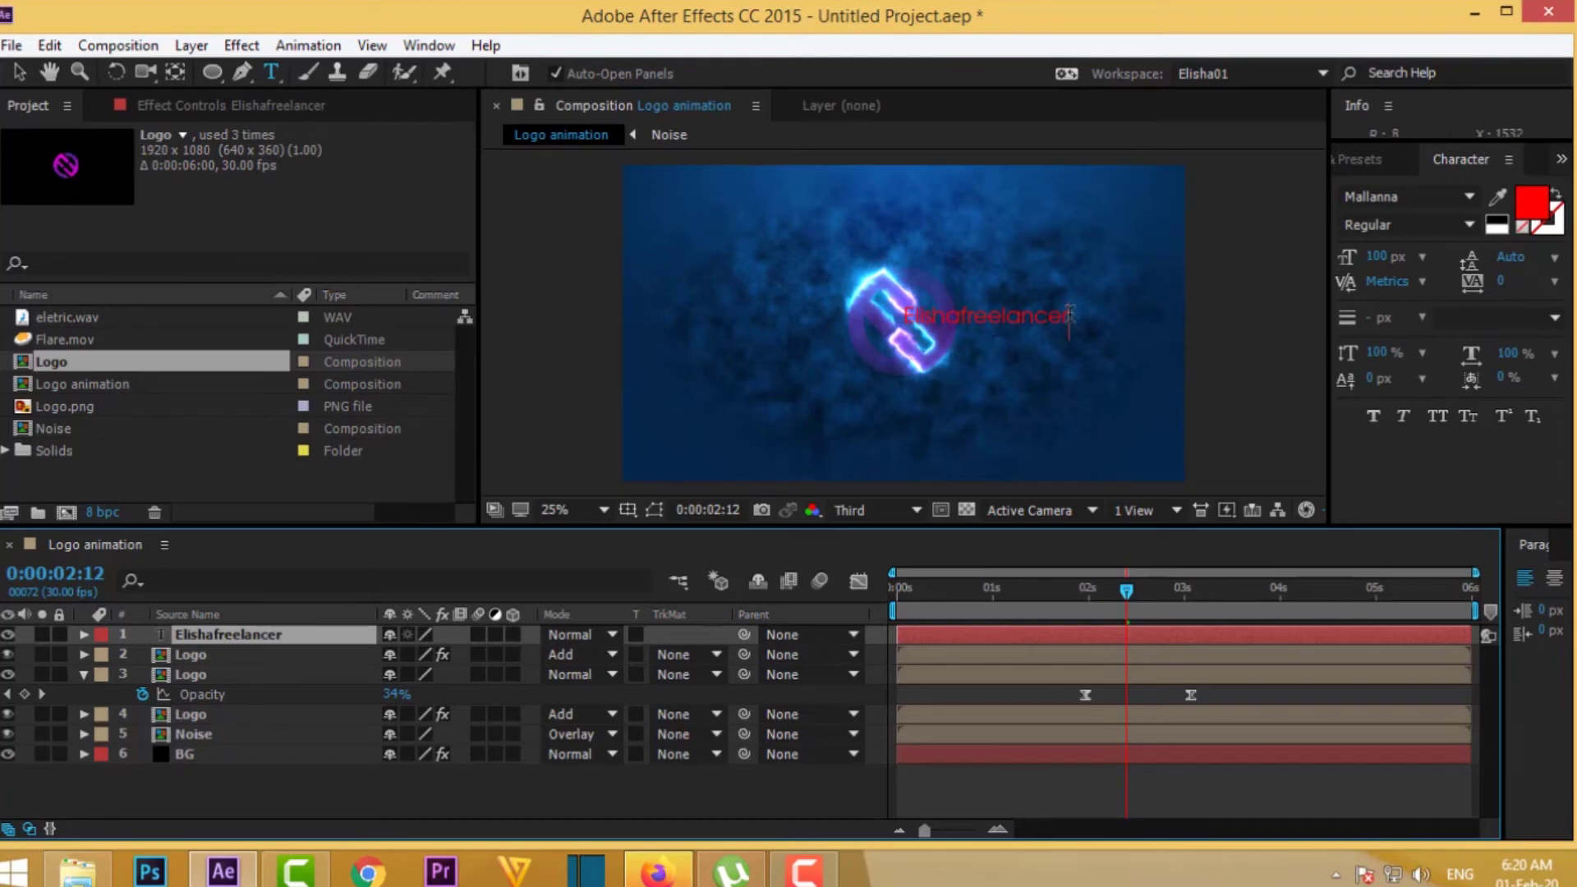
- Set the name text's fill colour to pure white
double_click(1070, 315)
click(1543, 220)
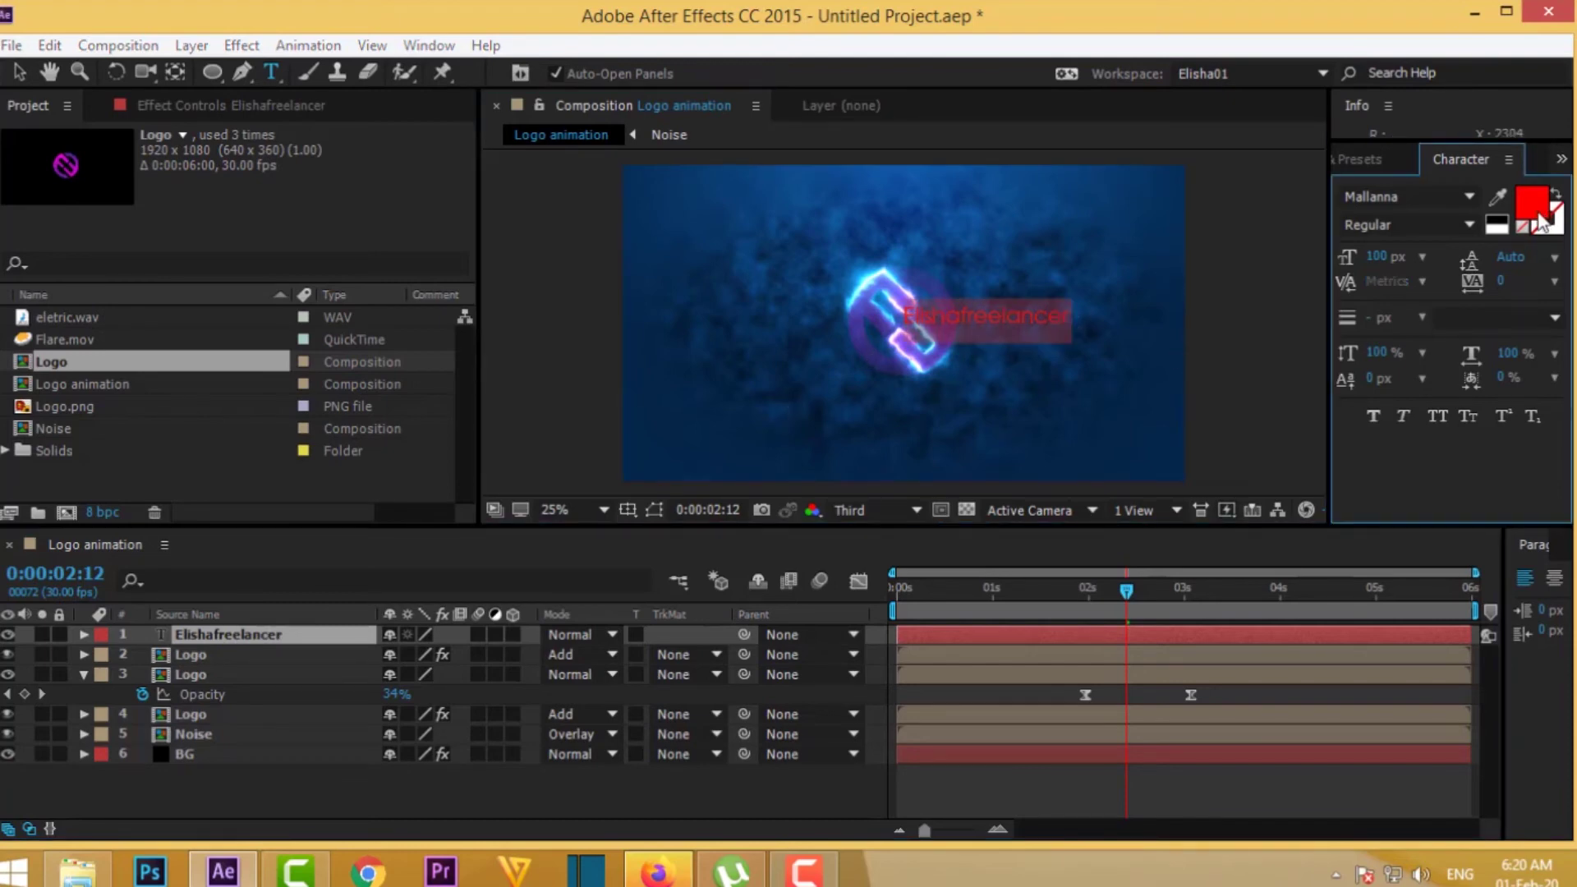
click(497, 493)
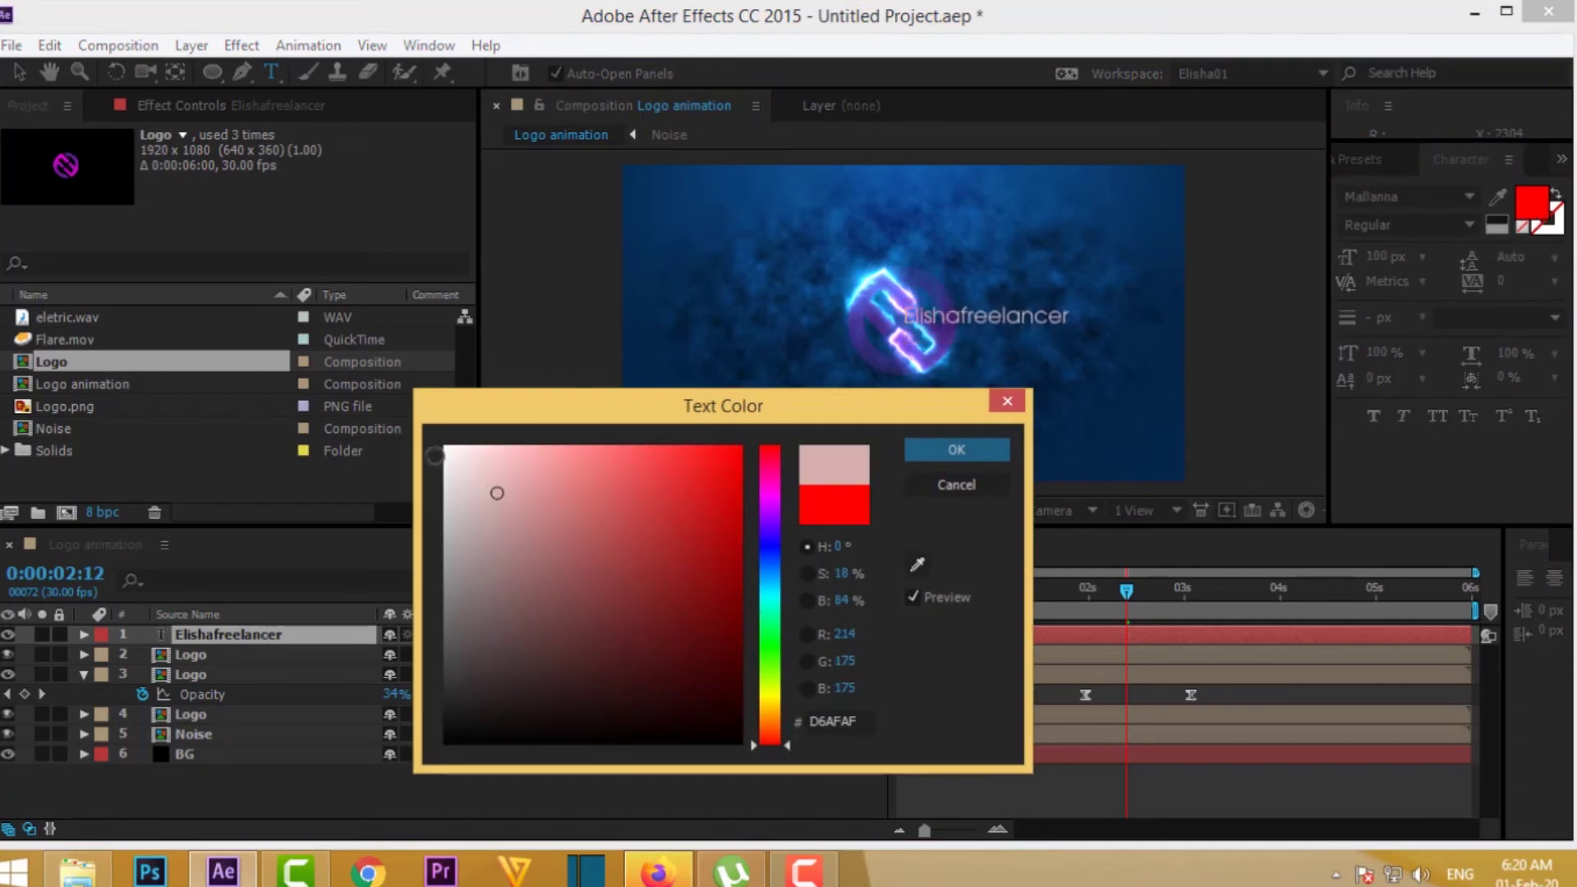
drag(497, 493, 435, 454)
click(951, 457)
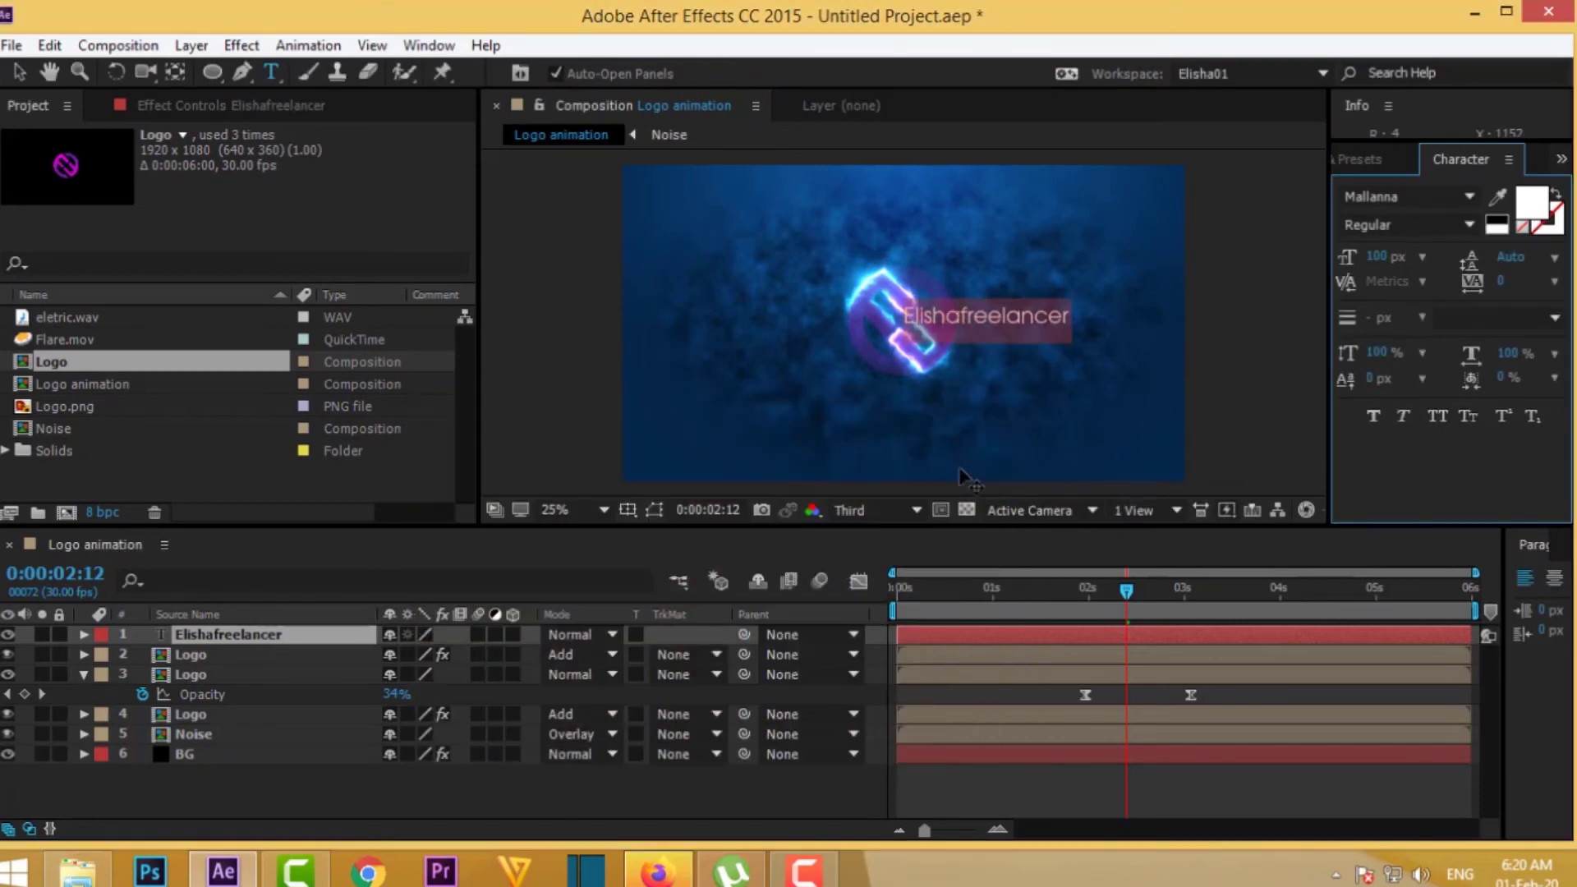
click(26, 71)
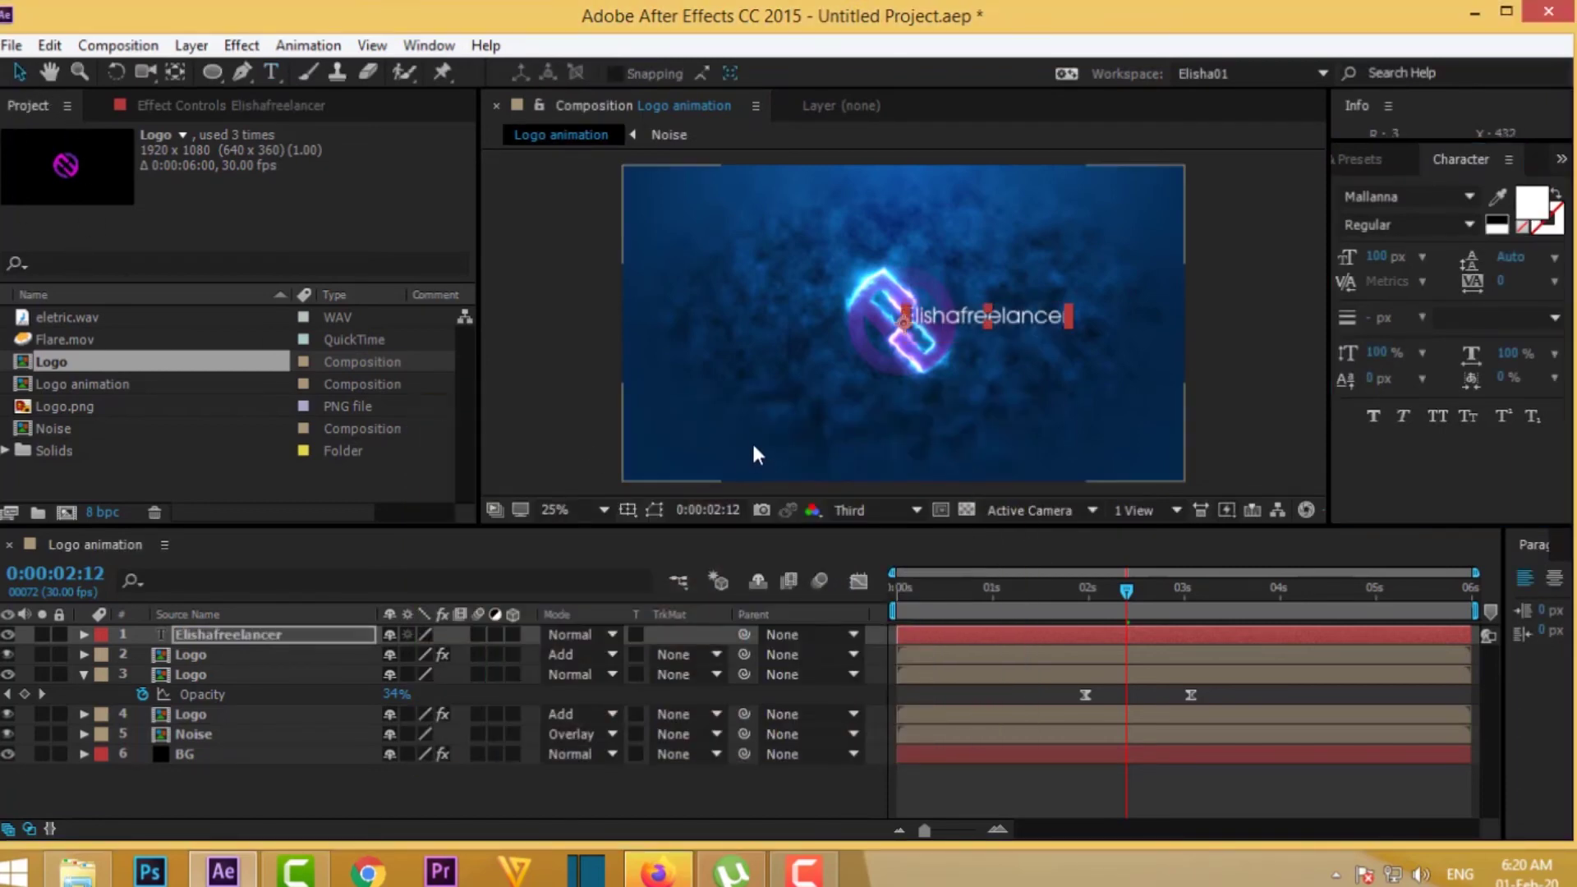
- Centre the text's anchor point, show safe guides, and move the name below the logo
key(period)
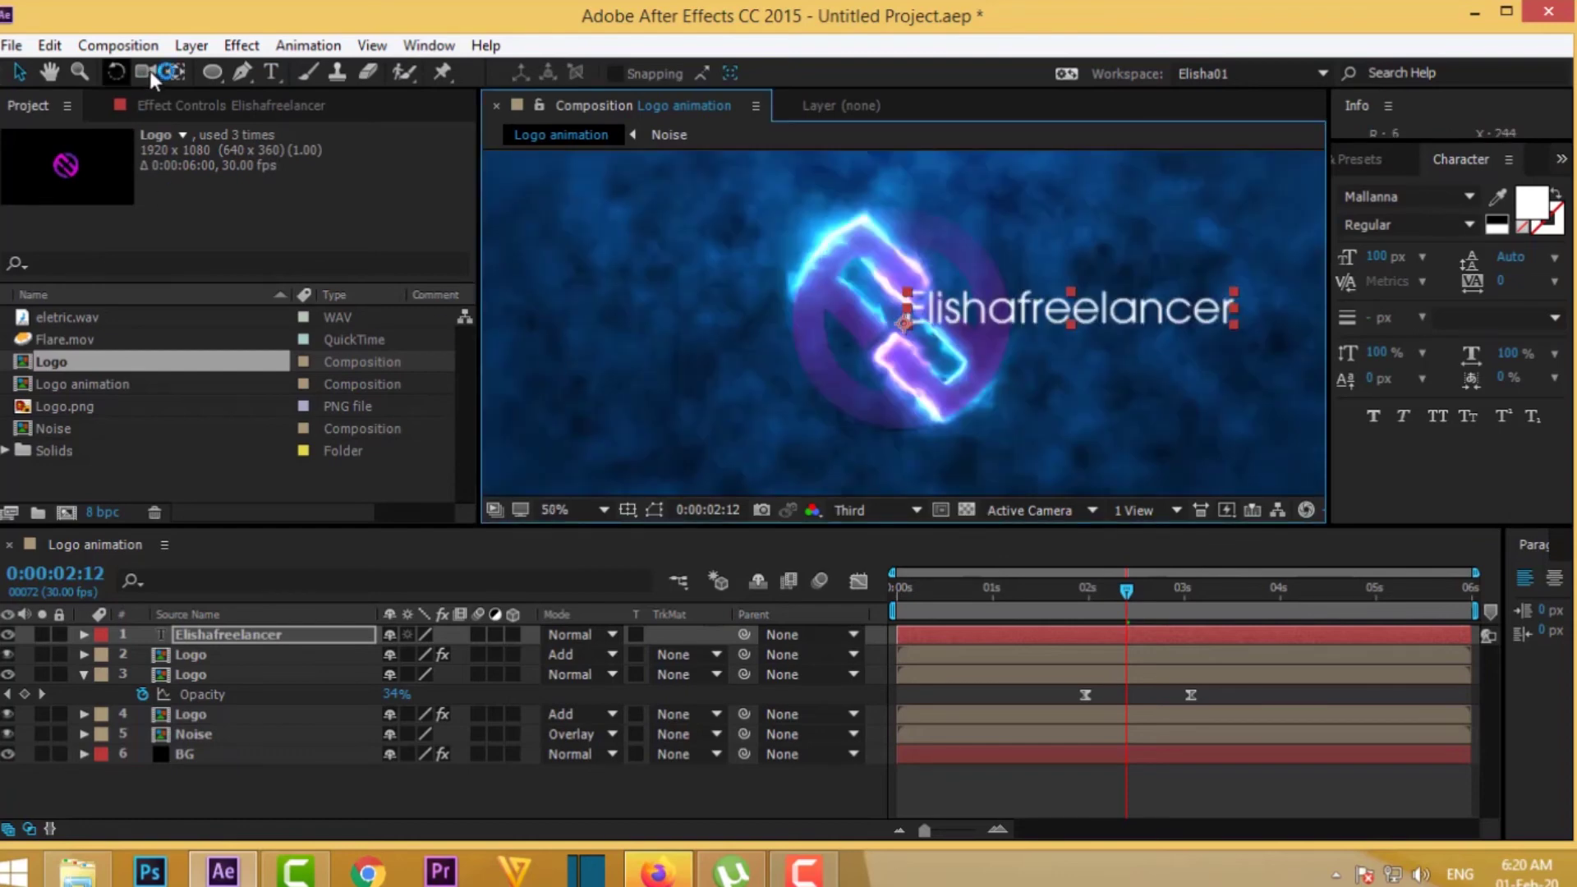
double_click(176, 74)
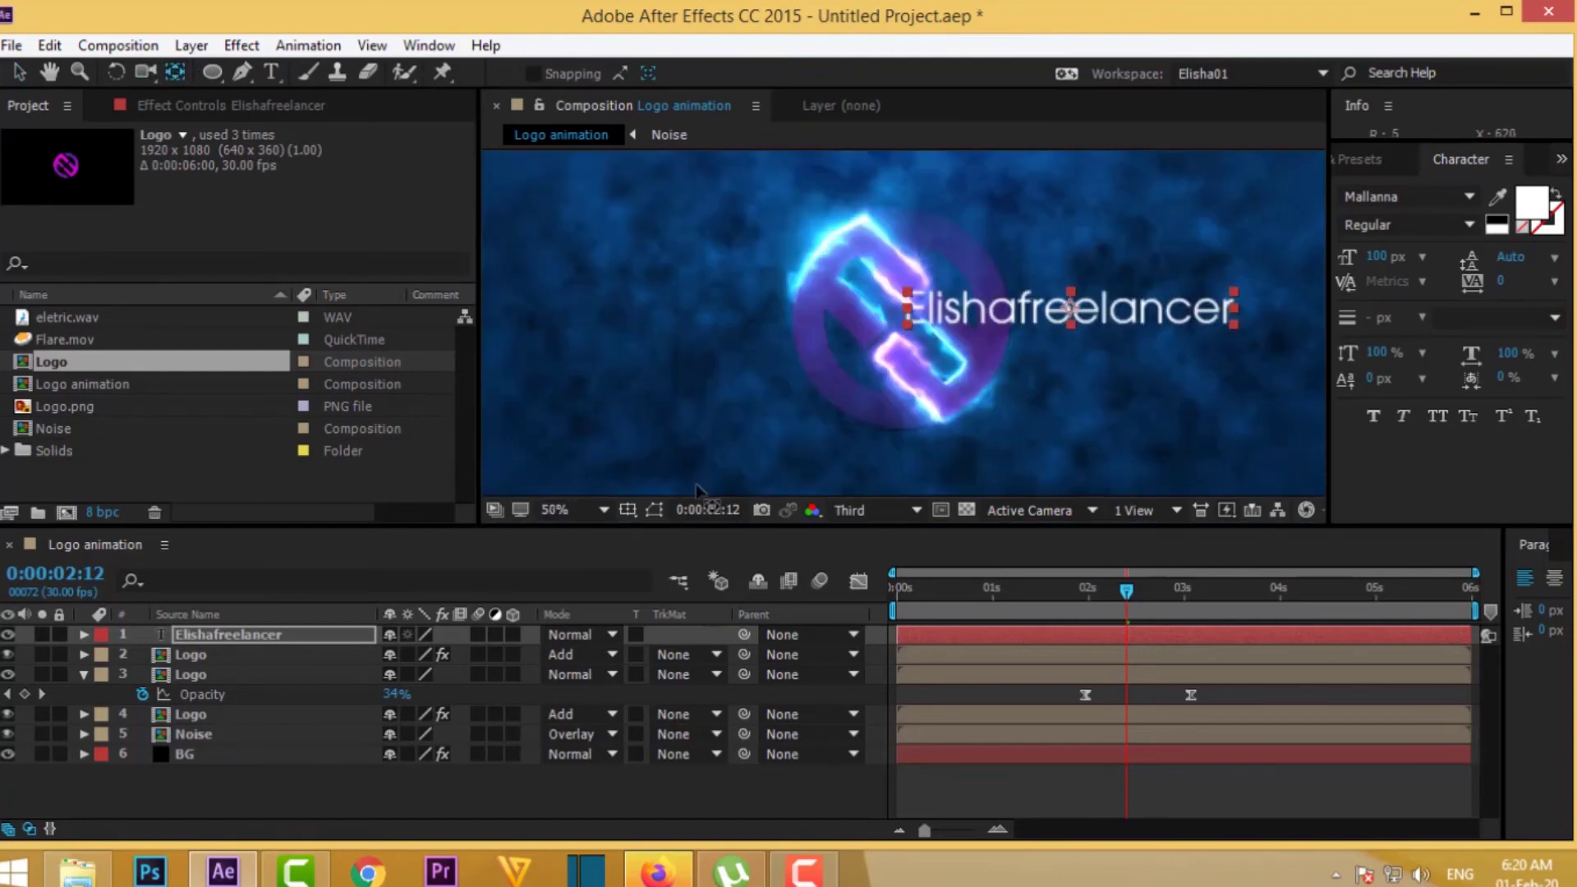
click(627, 511)
click(645, 535)
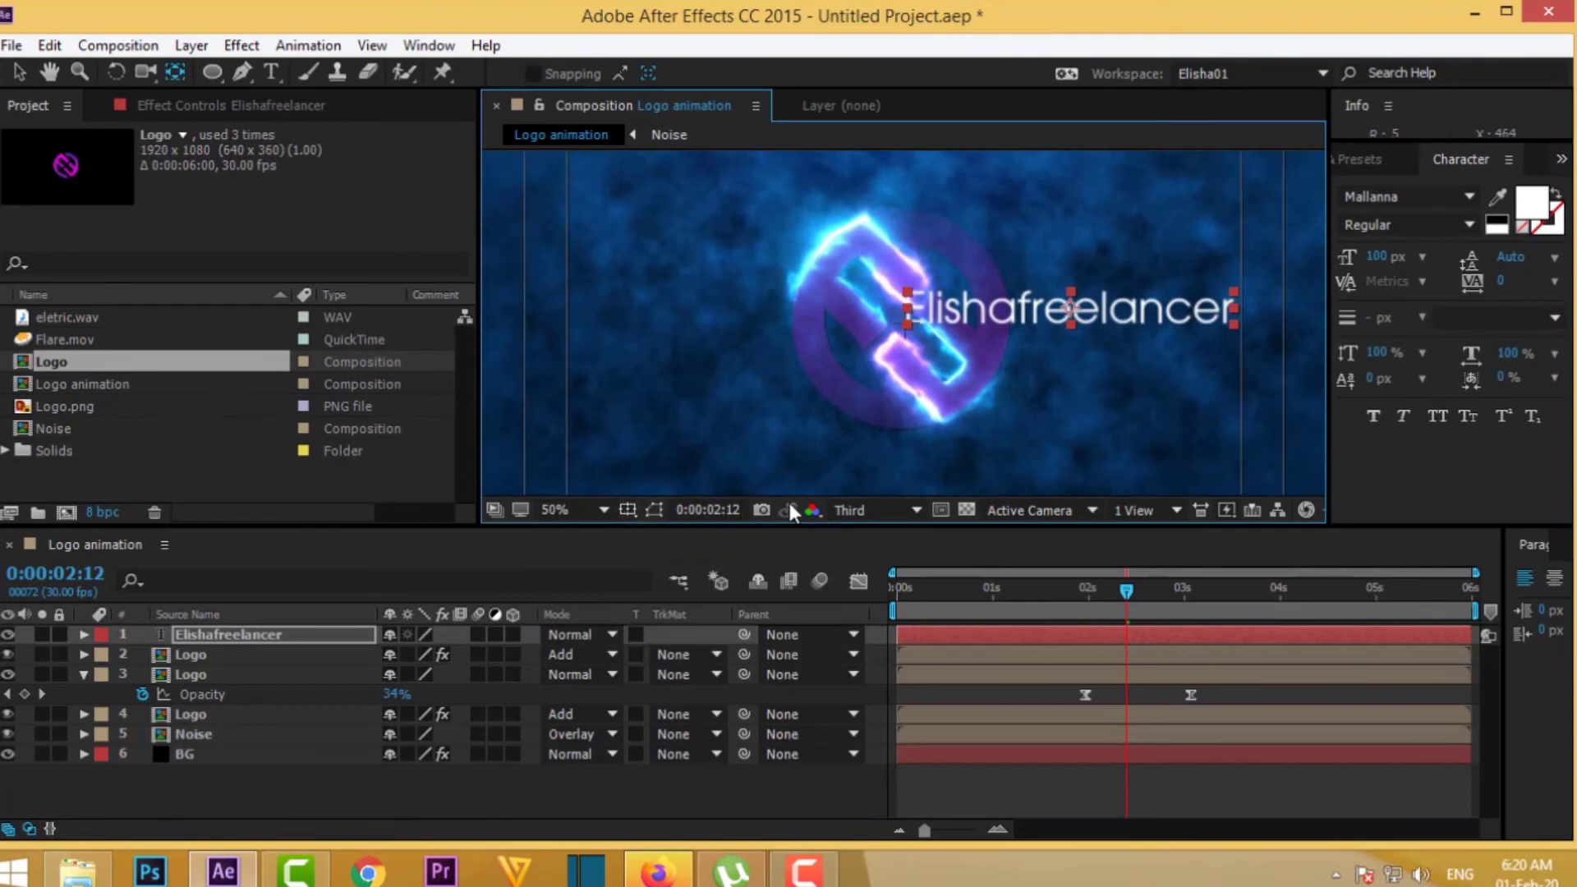
click(18, 73)
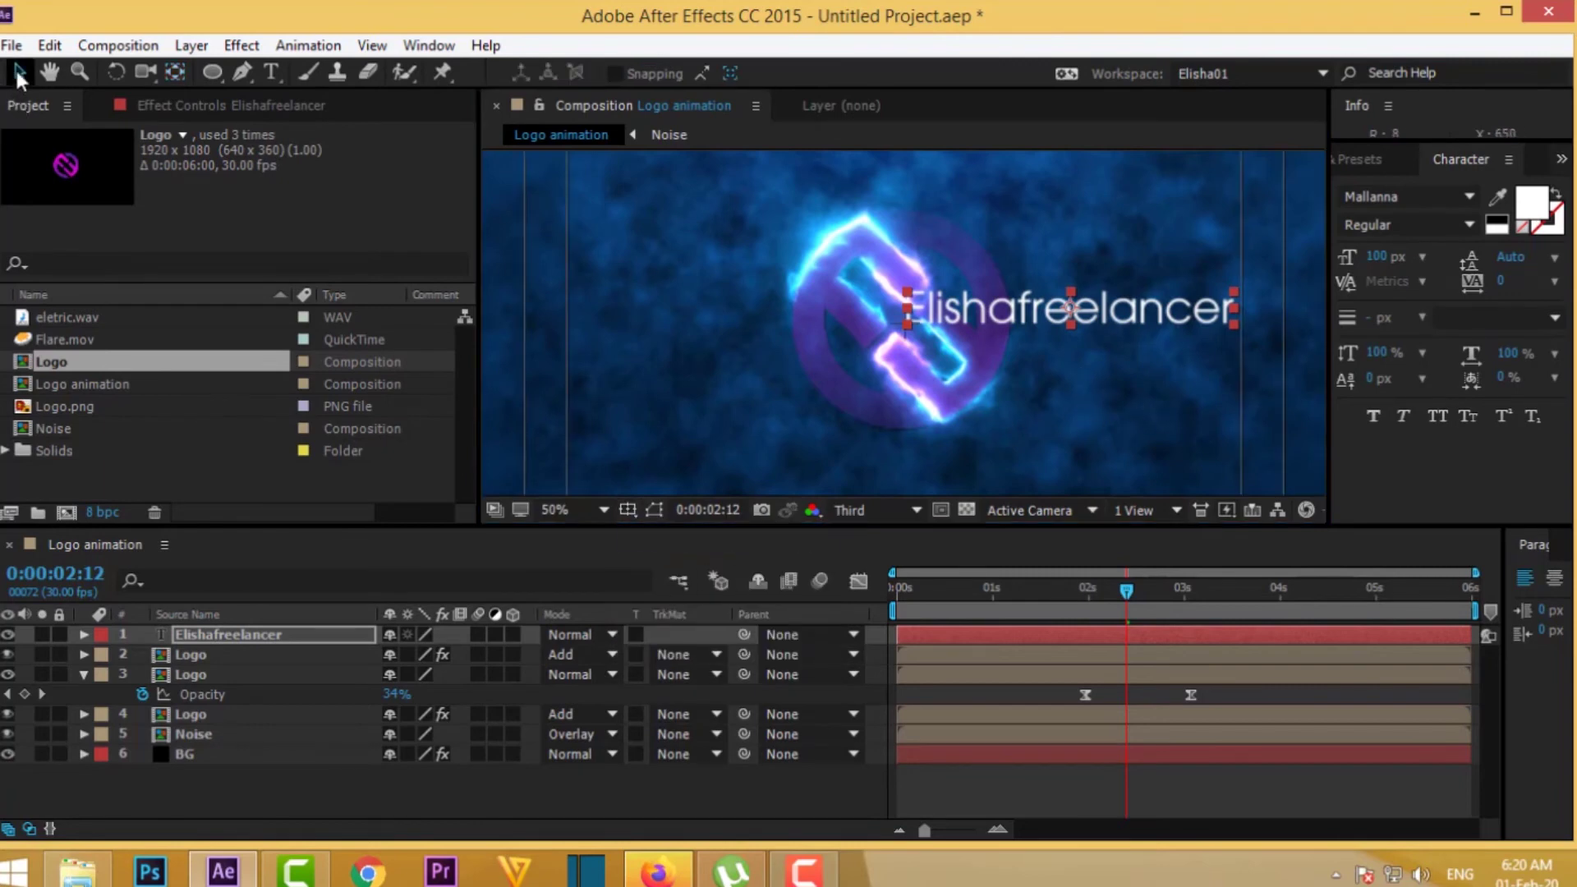
drag(1109, 321, 943, 478)
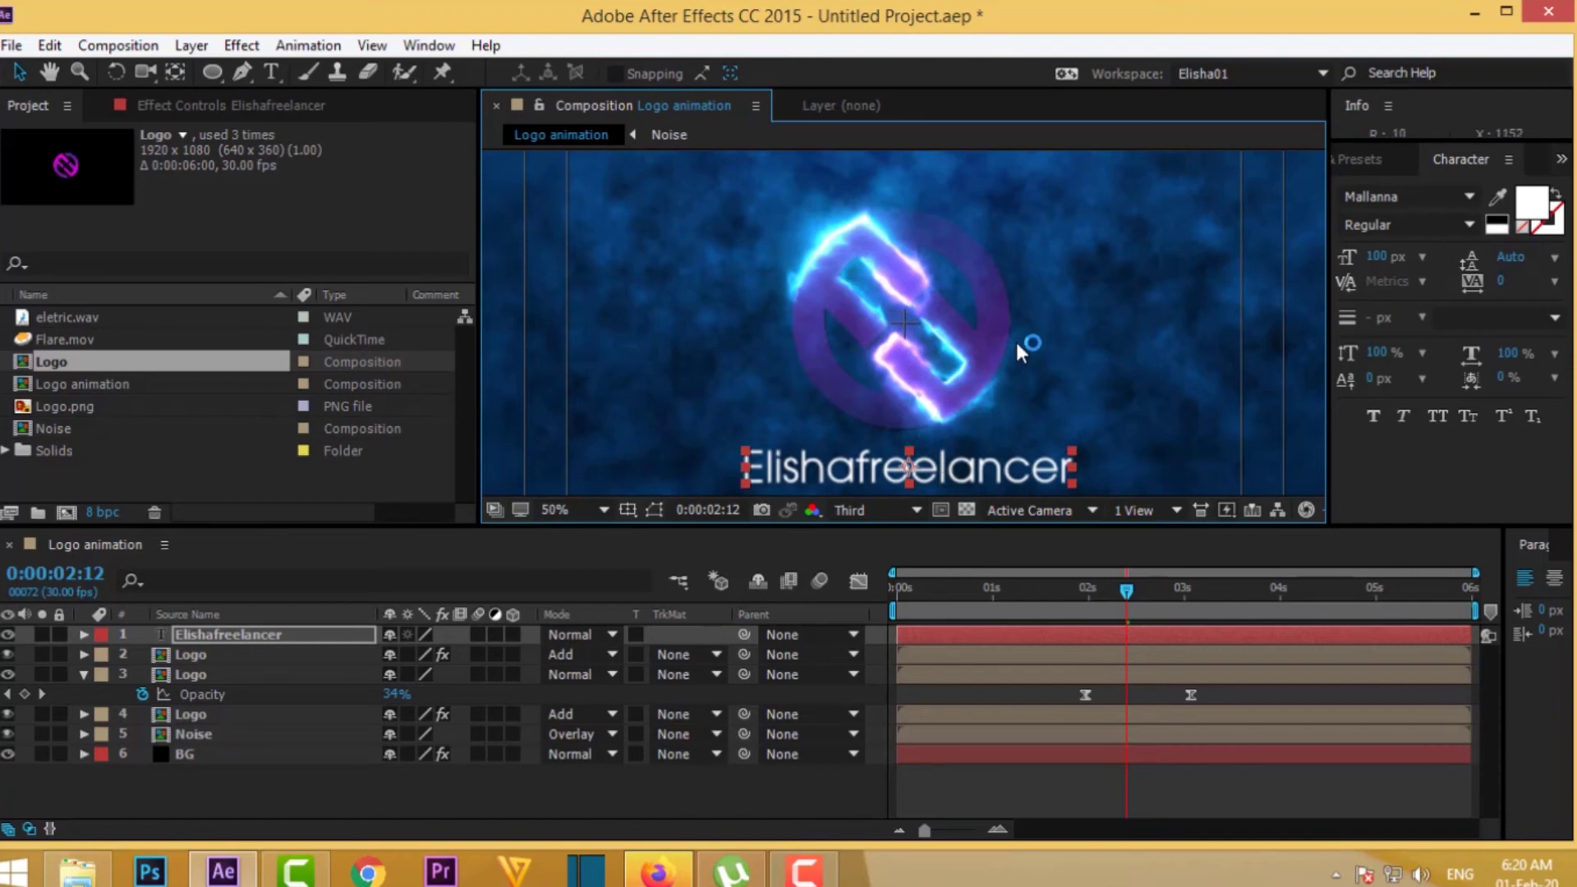
key(comma)
key(comma)
- Reduce the font size to 88 px and fine-tune the name's centred position under the logo
drag(1381, 261, 1370, 261)
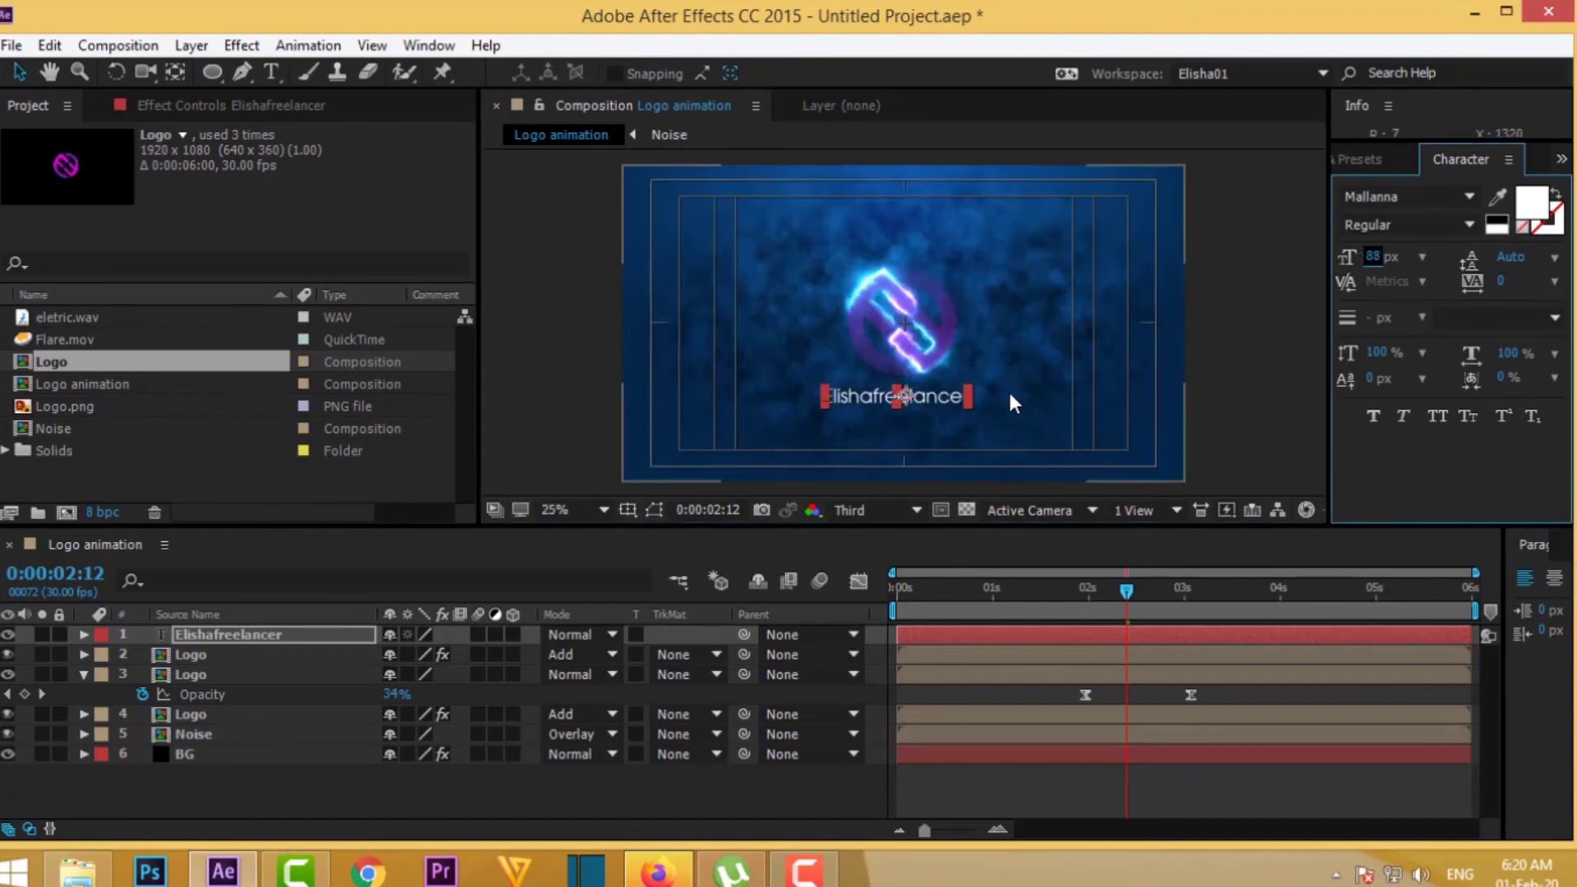
drag(985, 405, 1004, 407)
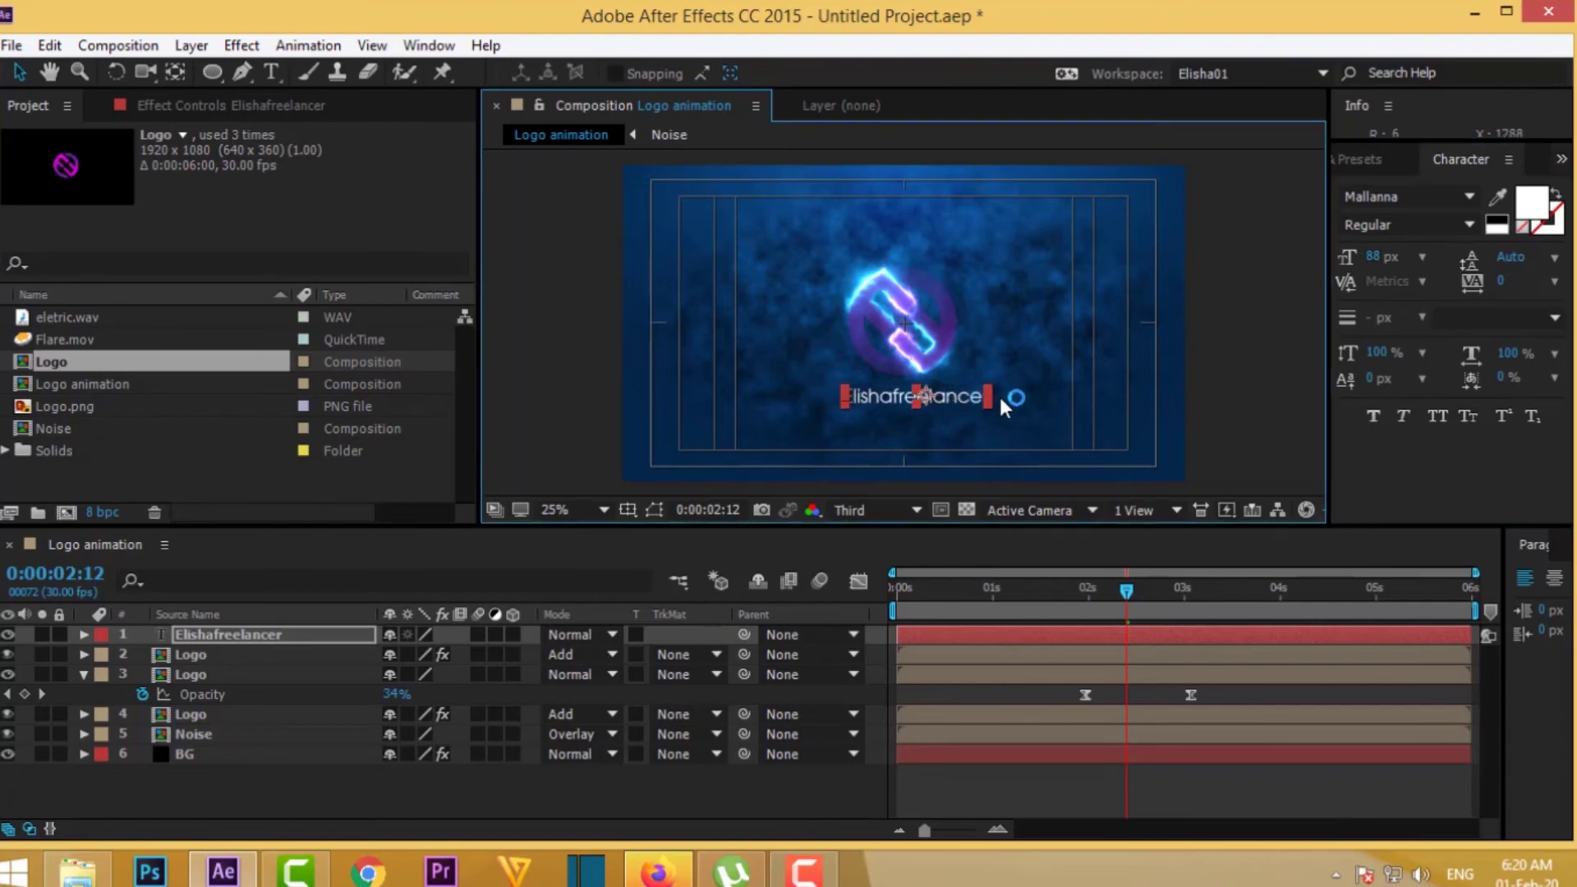
click(175, 72)
key(period)
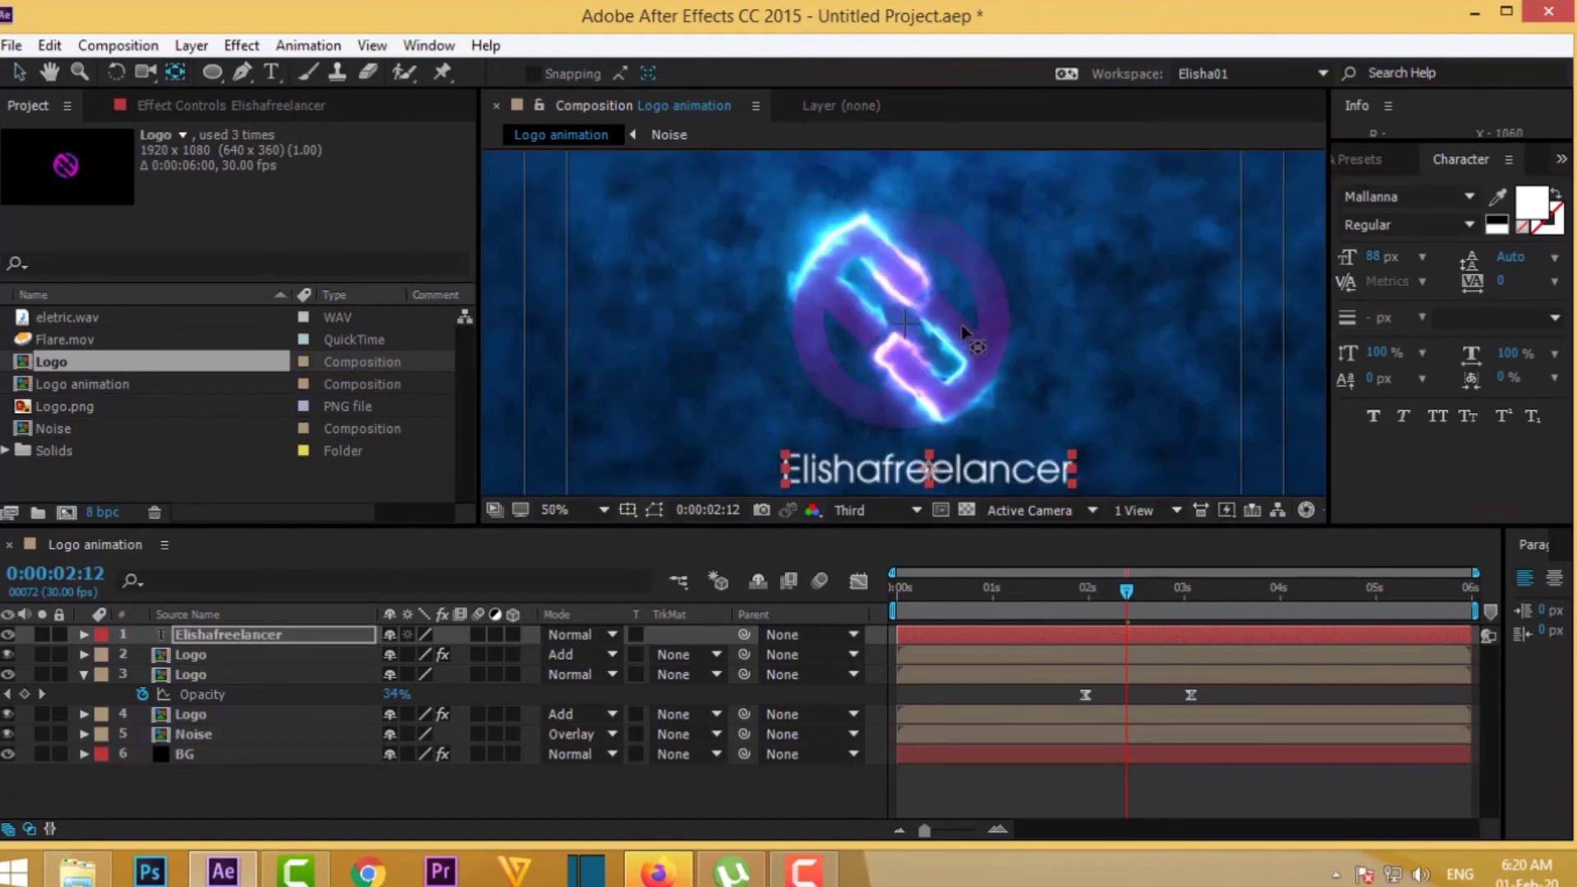
click(20, 73)
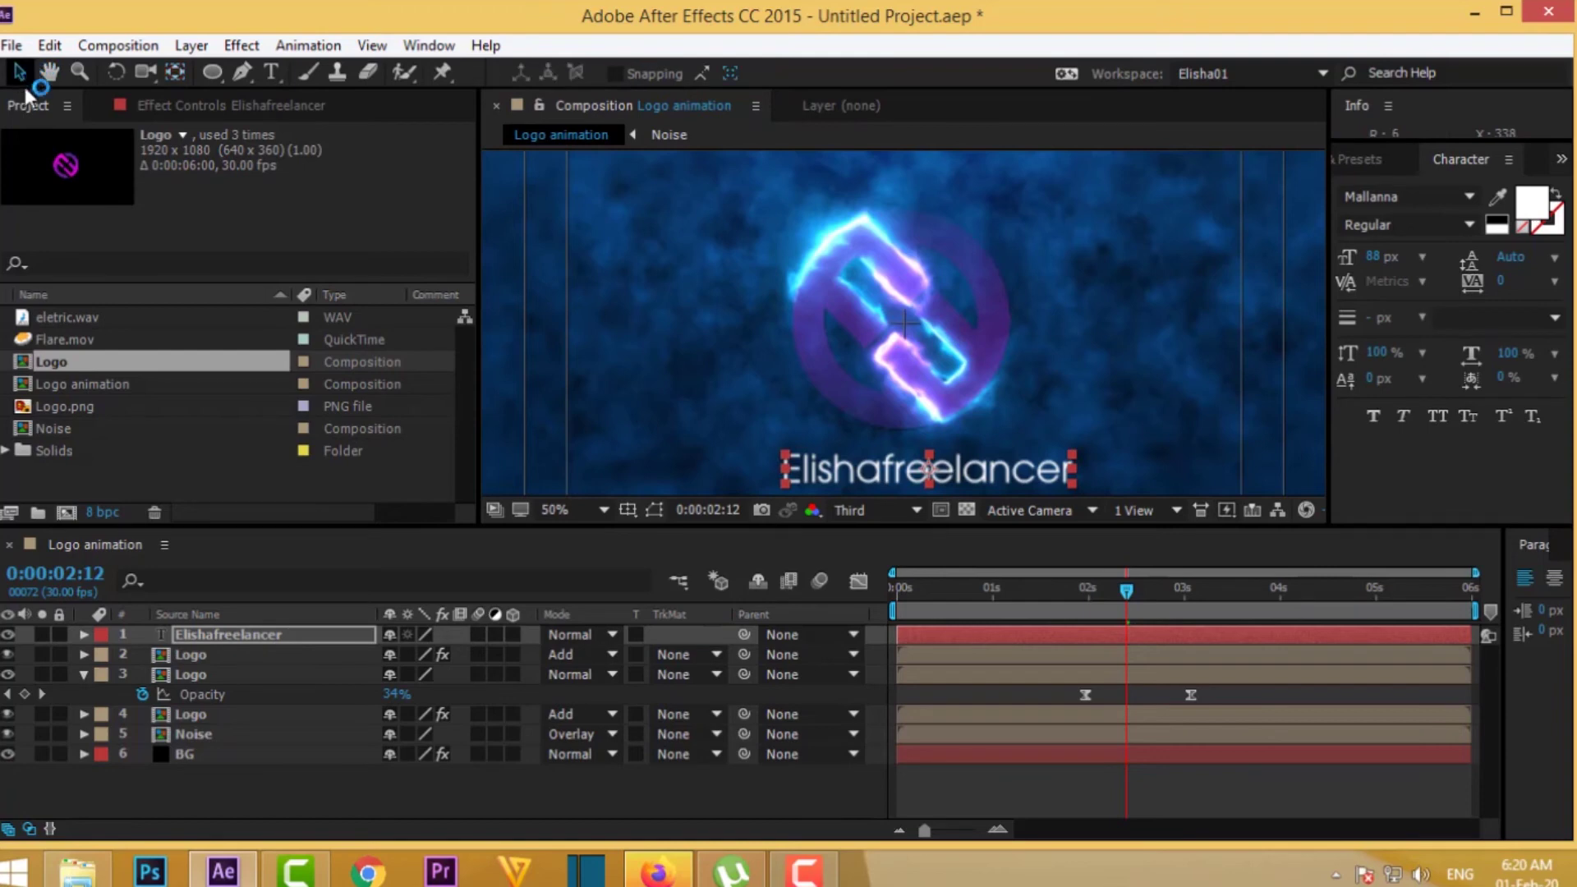
drag(965, 479, 947, 467)
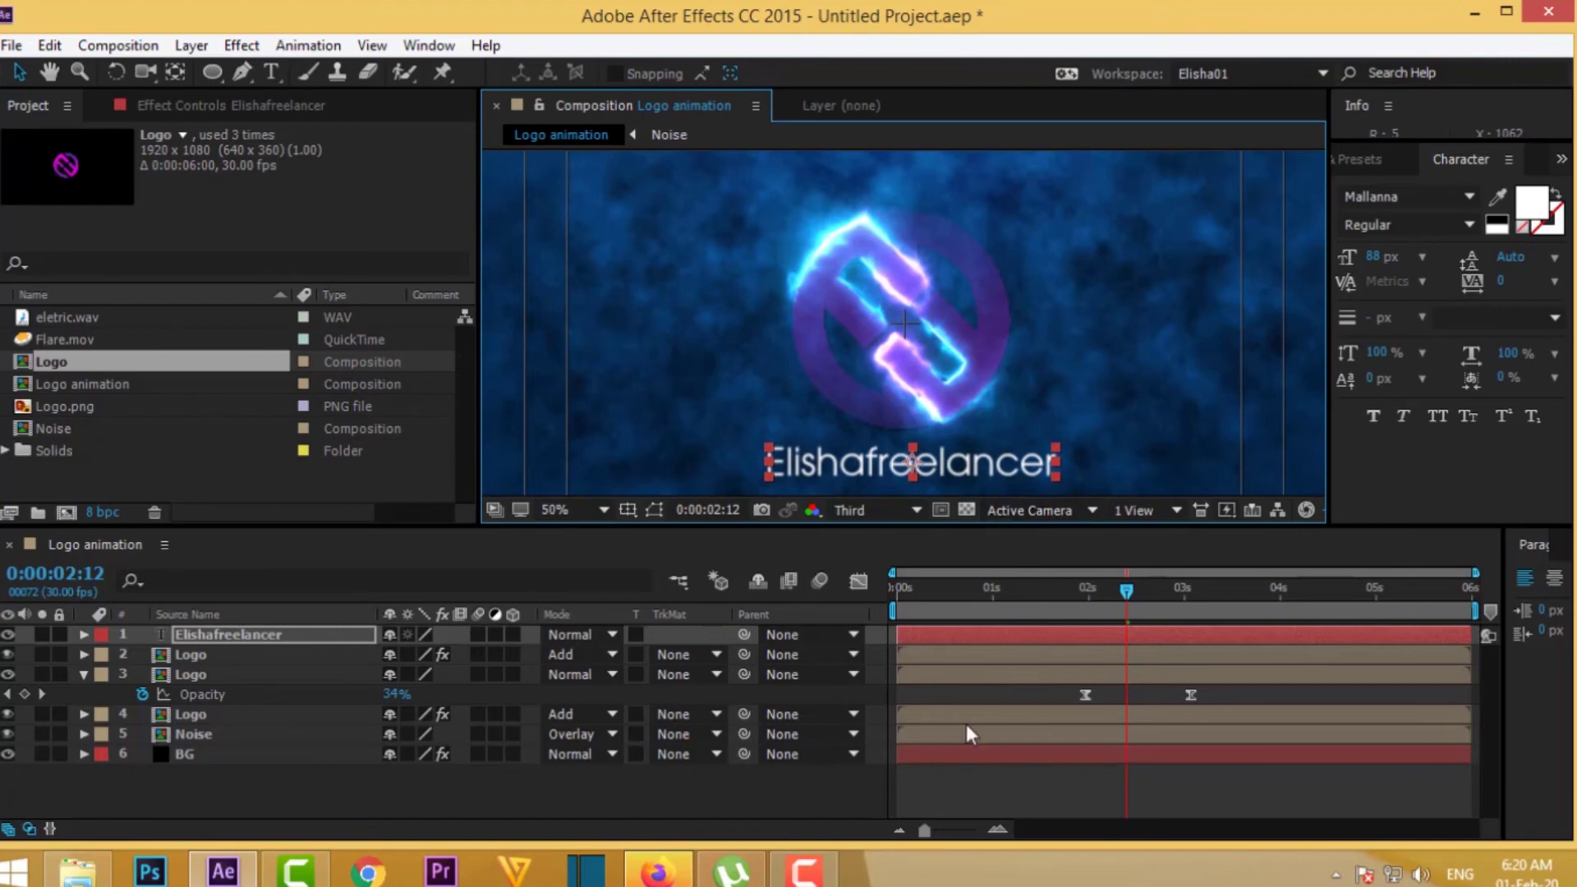
click(398, 792)
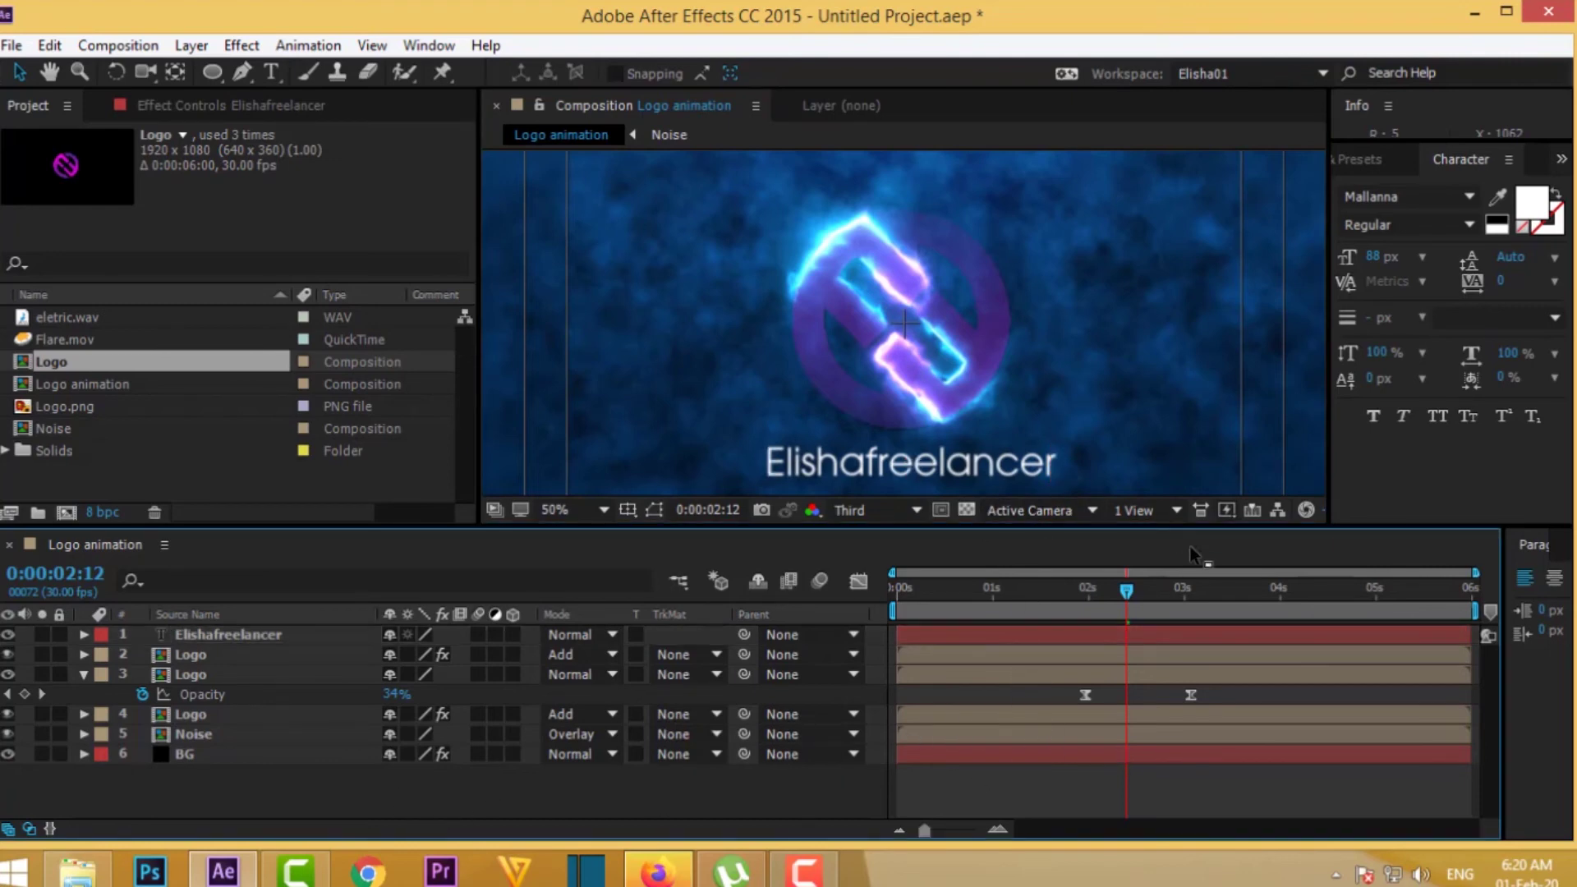
- Pre-compose the name text layer into a new composition named 'Text', moving all attributes
click(1368, 159)
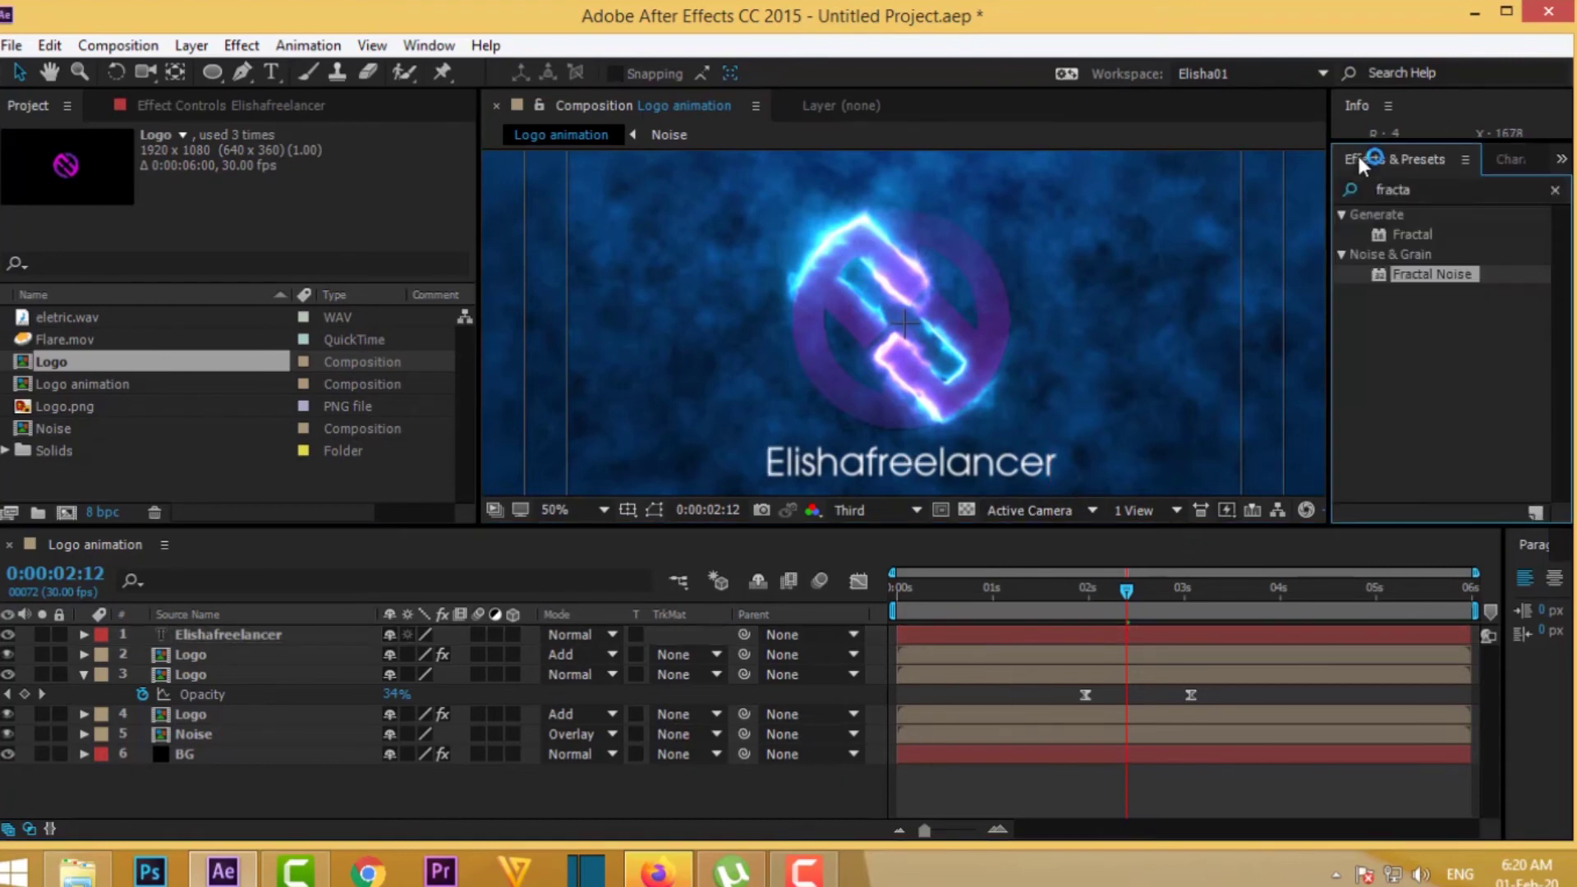
click(1429, 189)
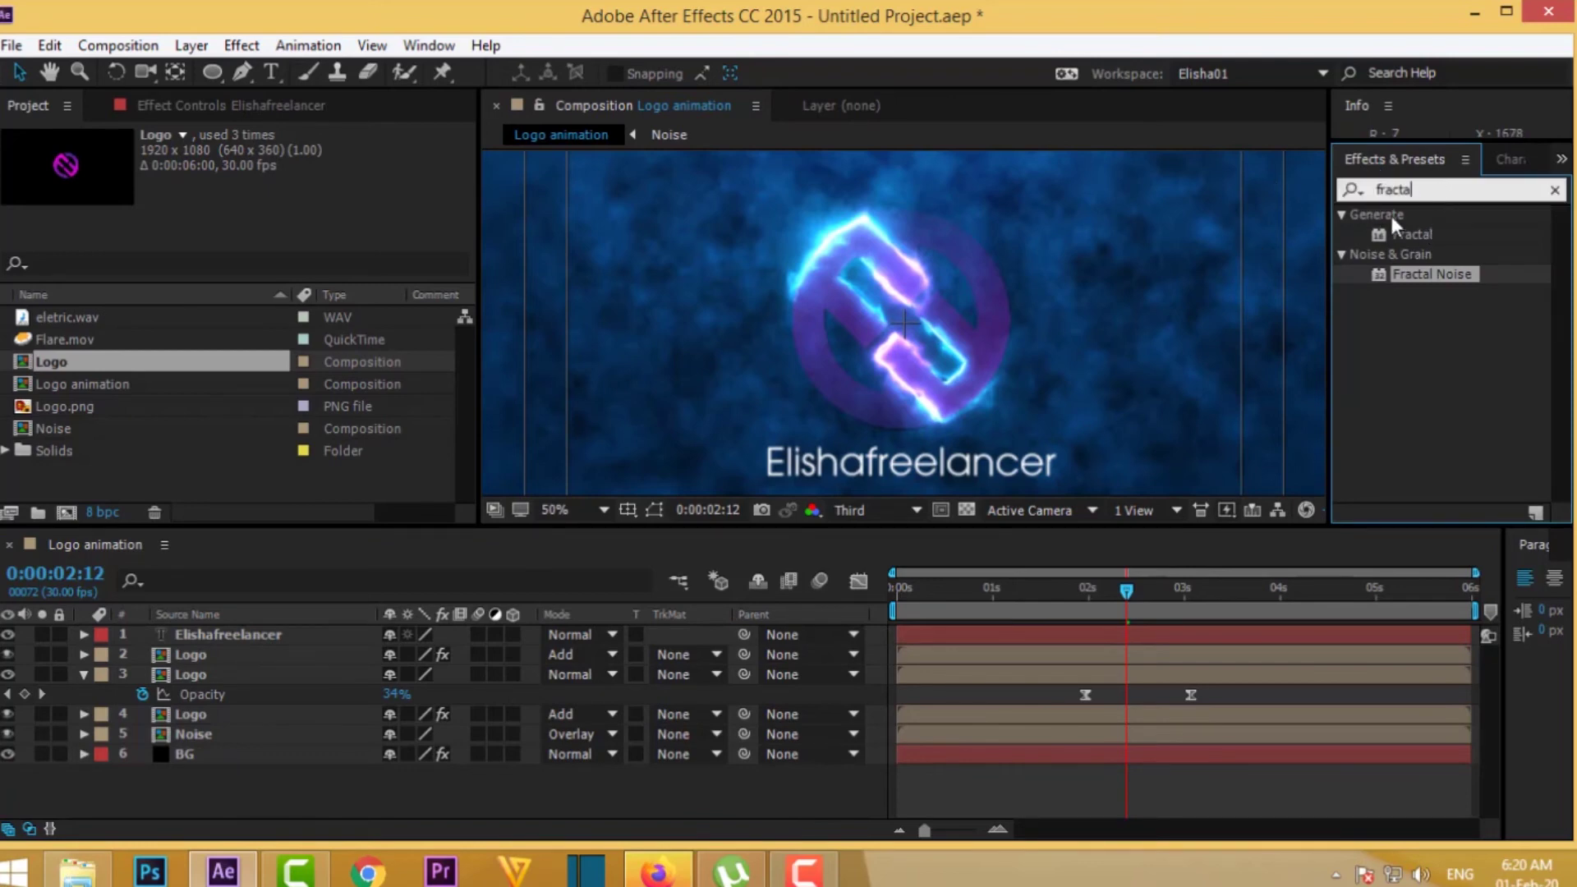
click(240, 634)
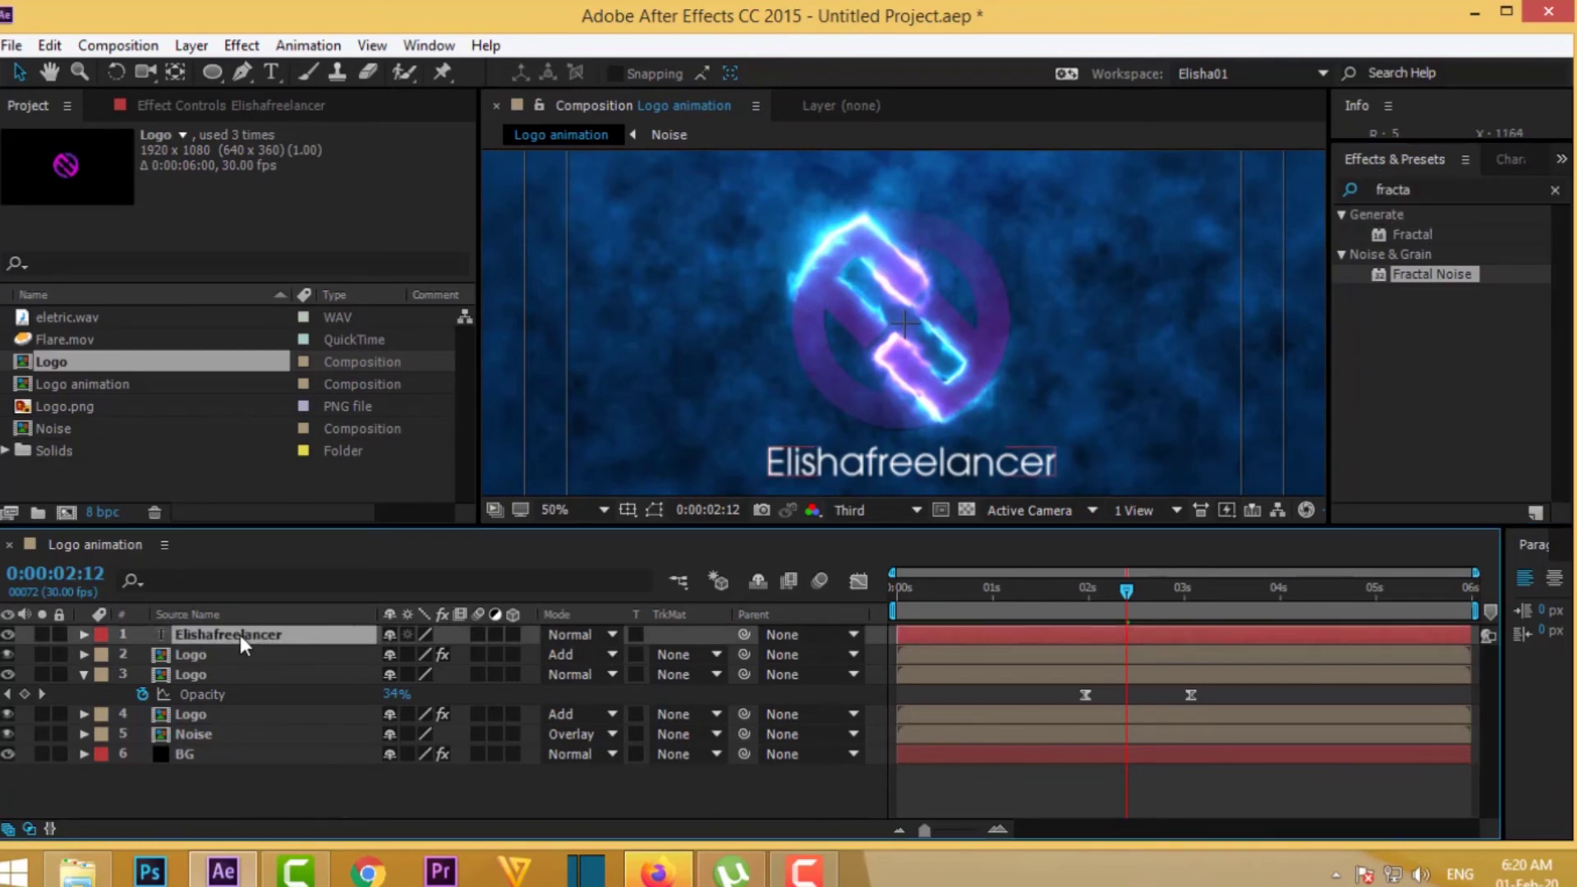
right_click(240, 635)
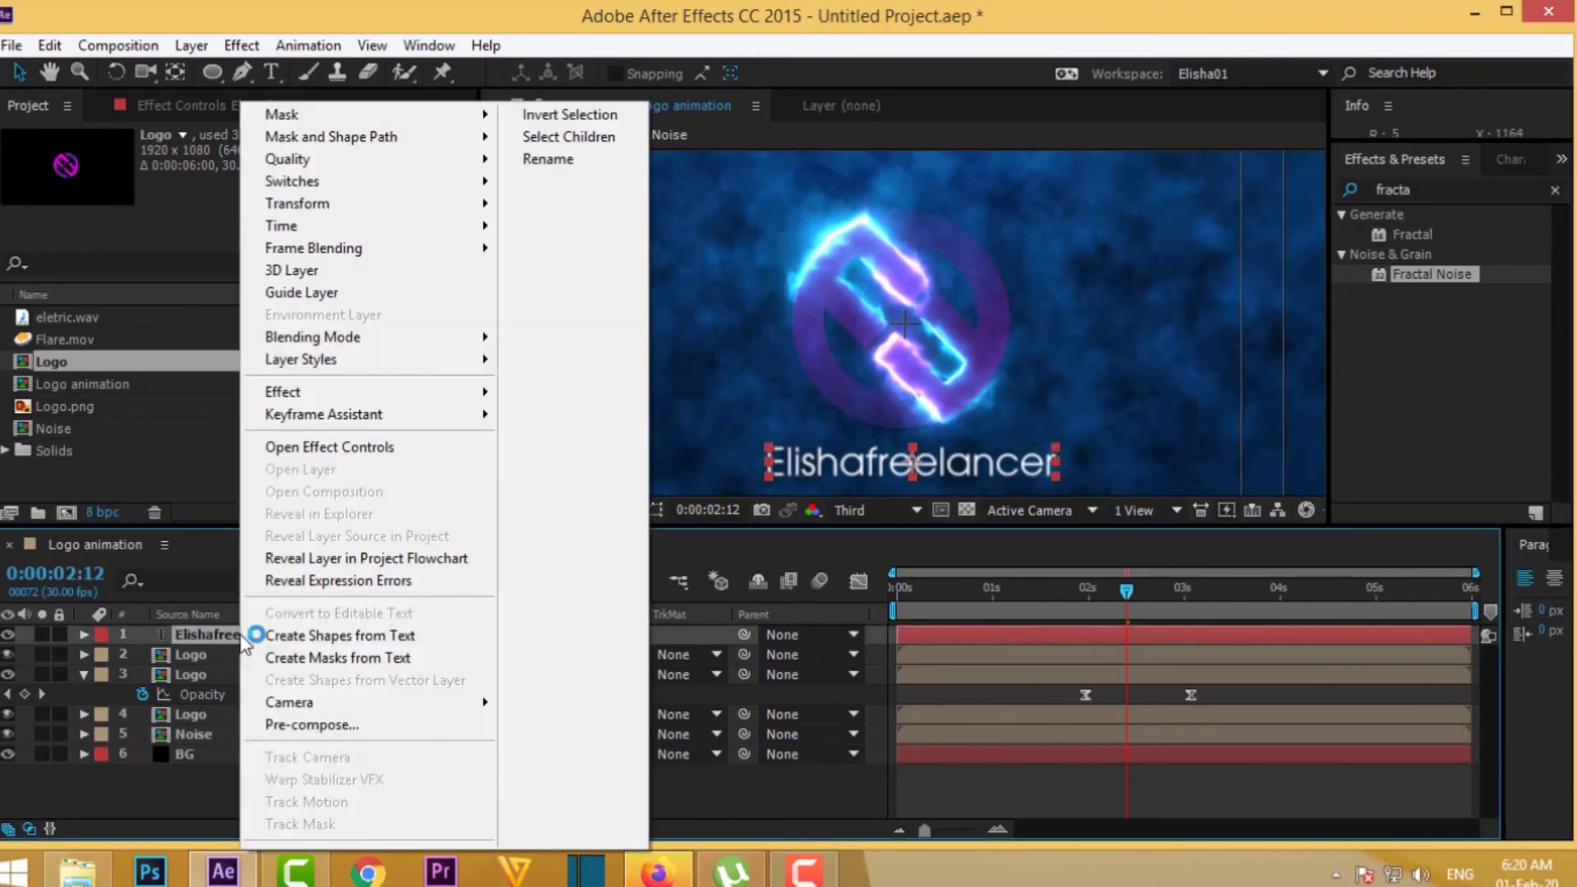
click(337, 724)
text(T)
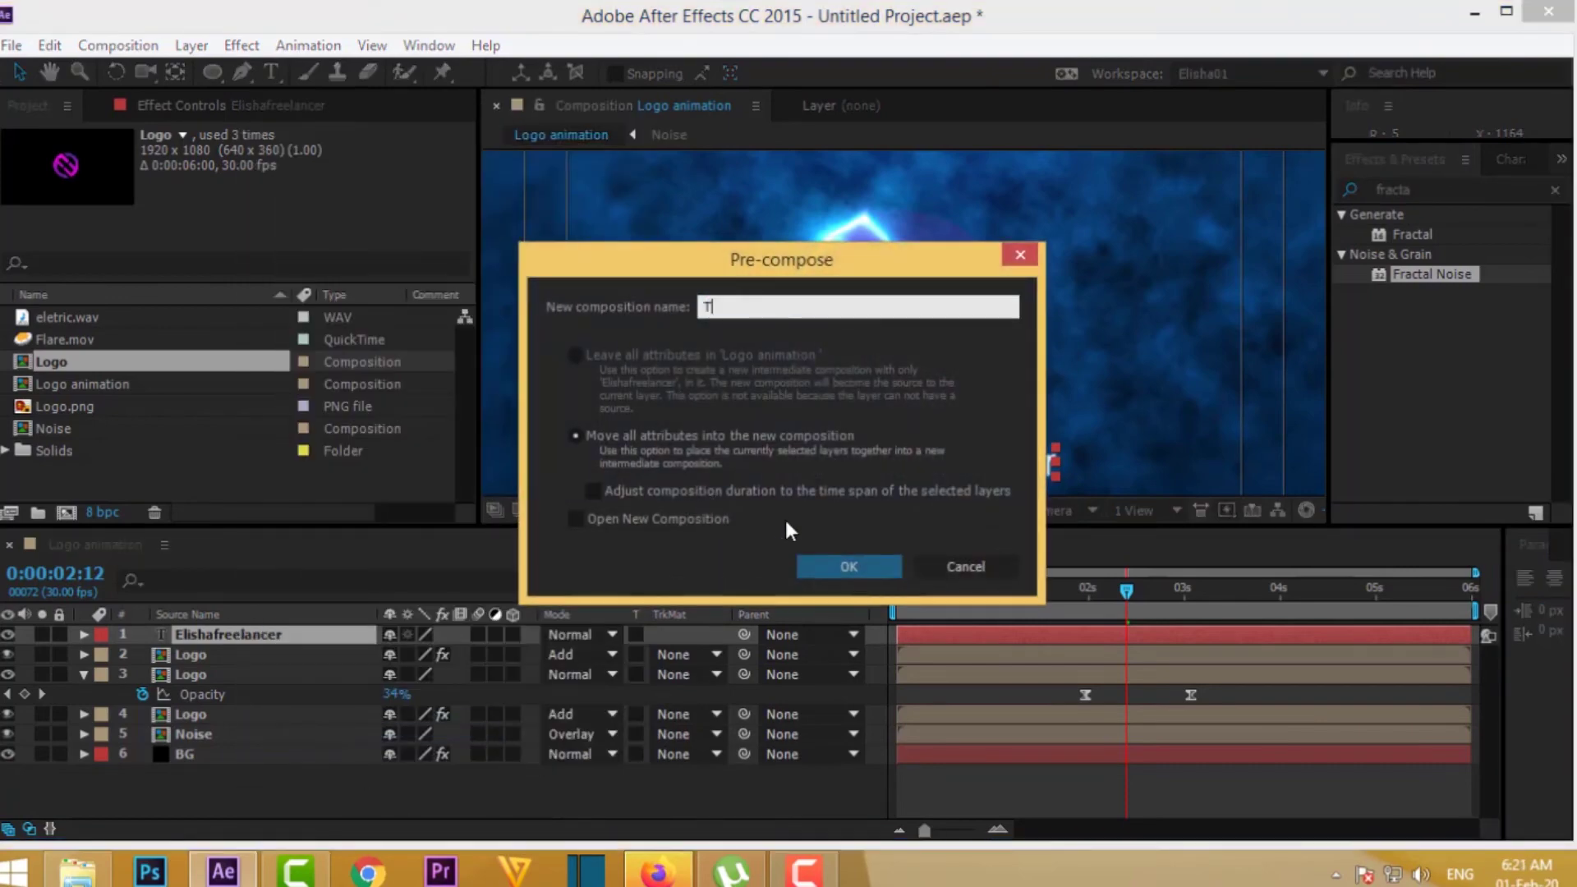
text(e)
key(BackSpace)
key(BackSpace)
text(Text)
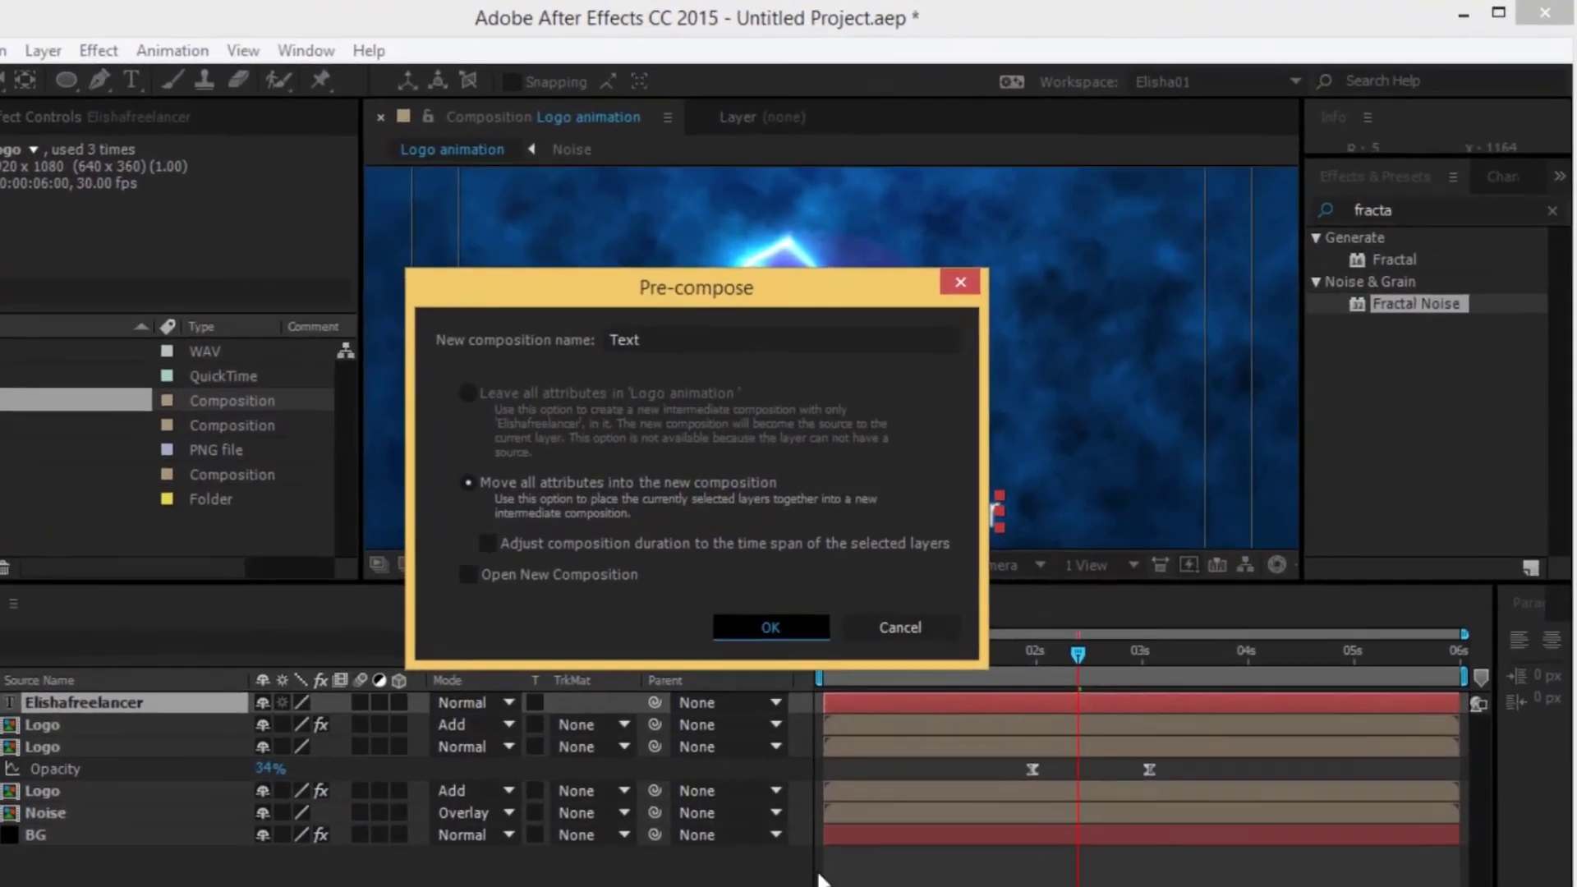
click(848, 566)
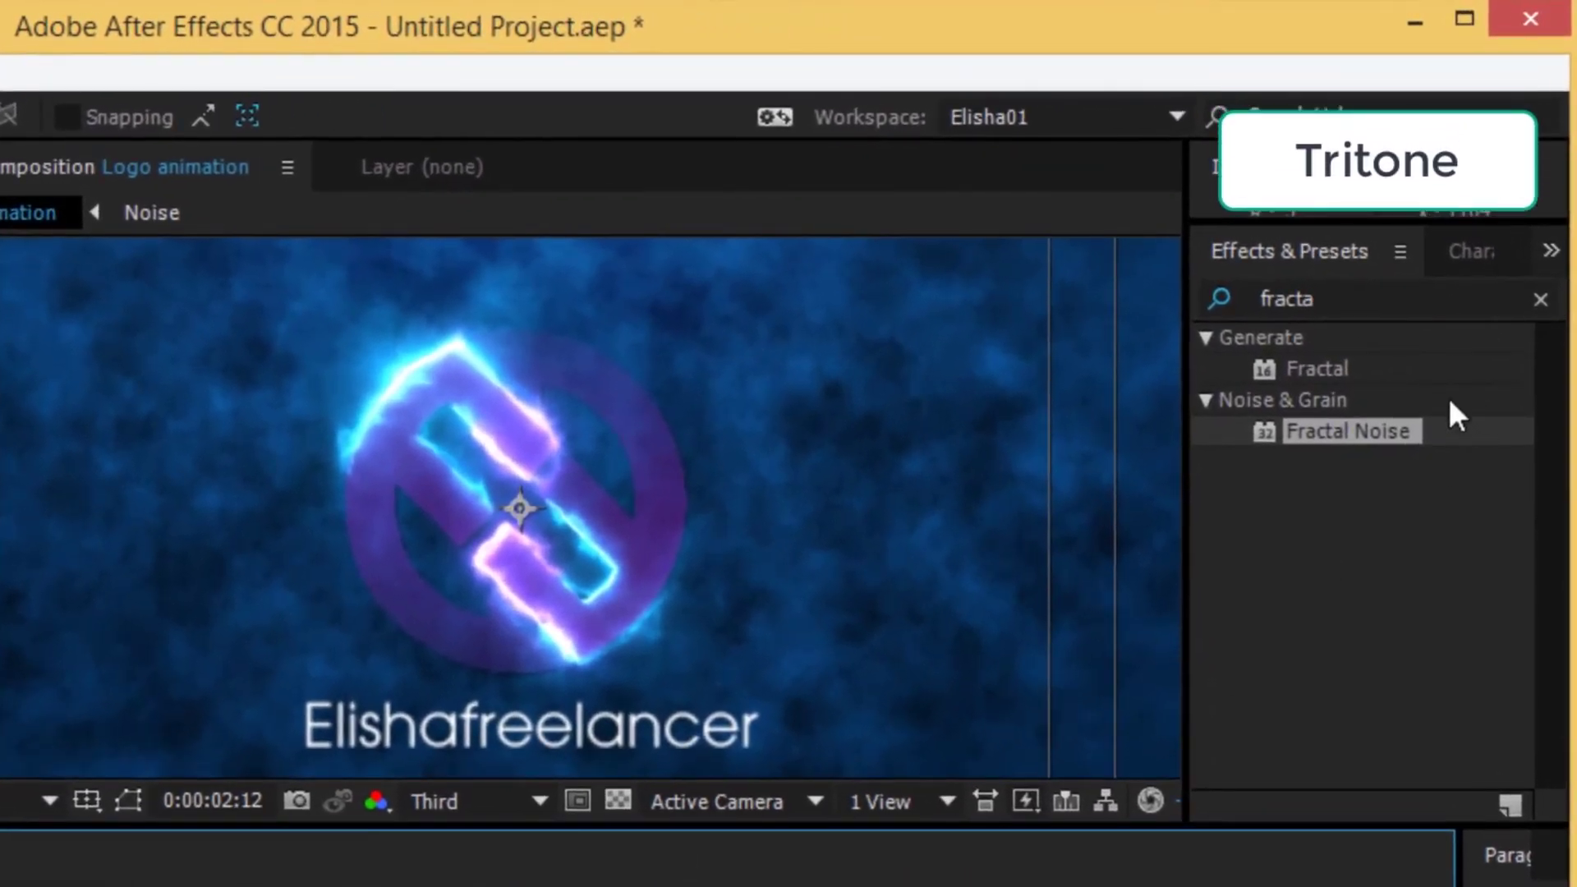
- Search Effects & Presets for 'trit' and apply Tritone to the Text layer
click(1331, 300)
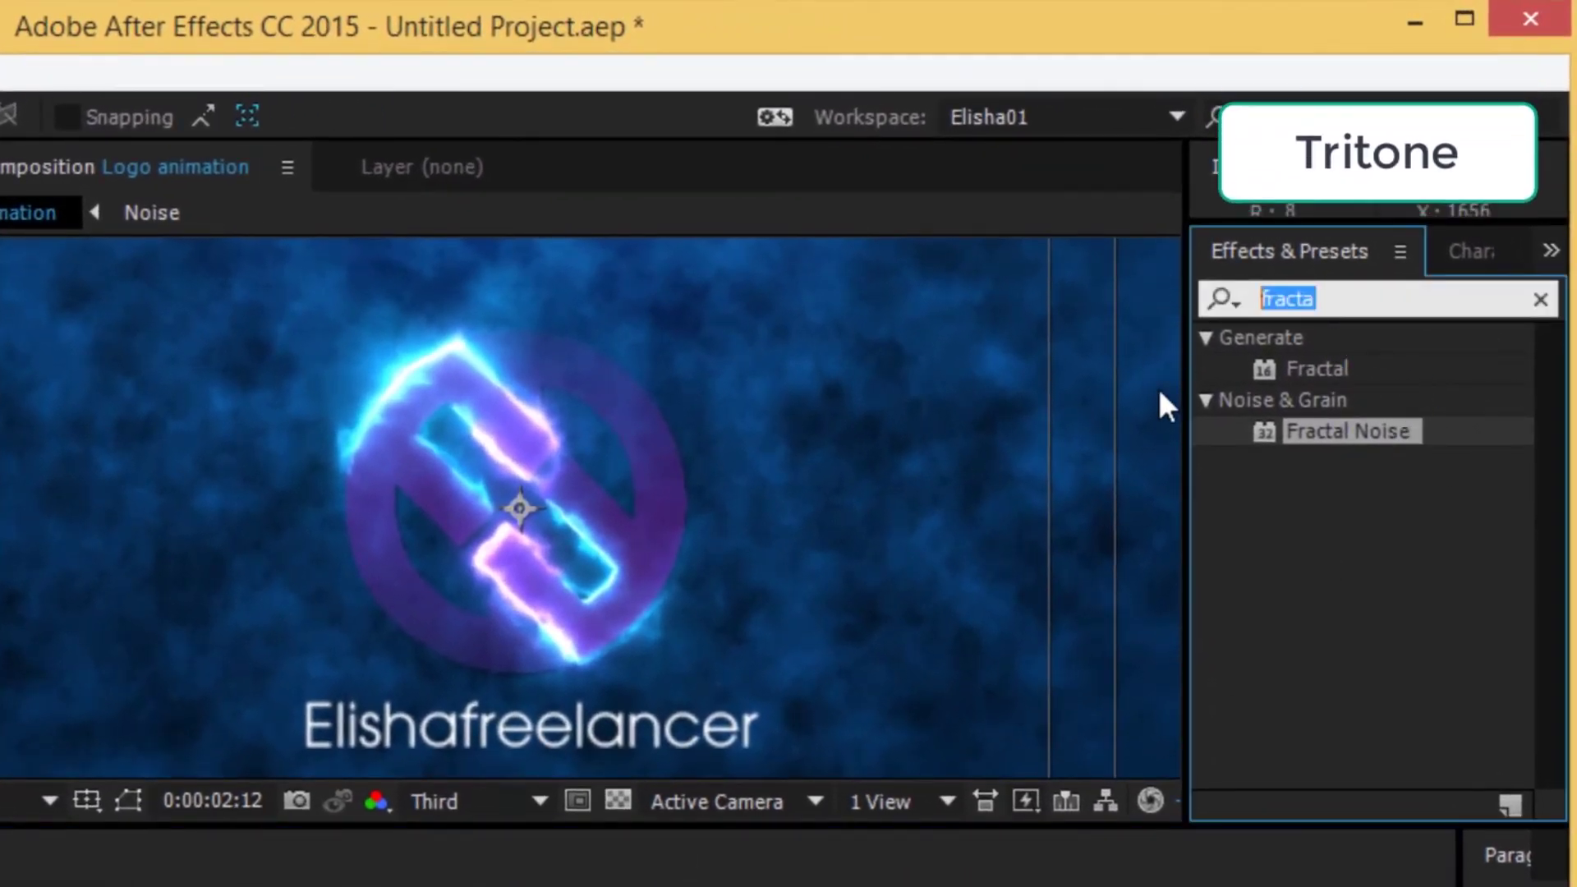
text(tr)
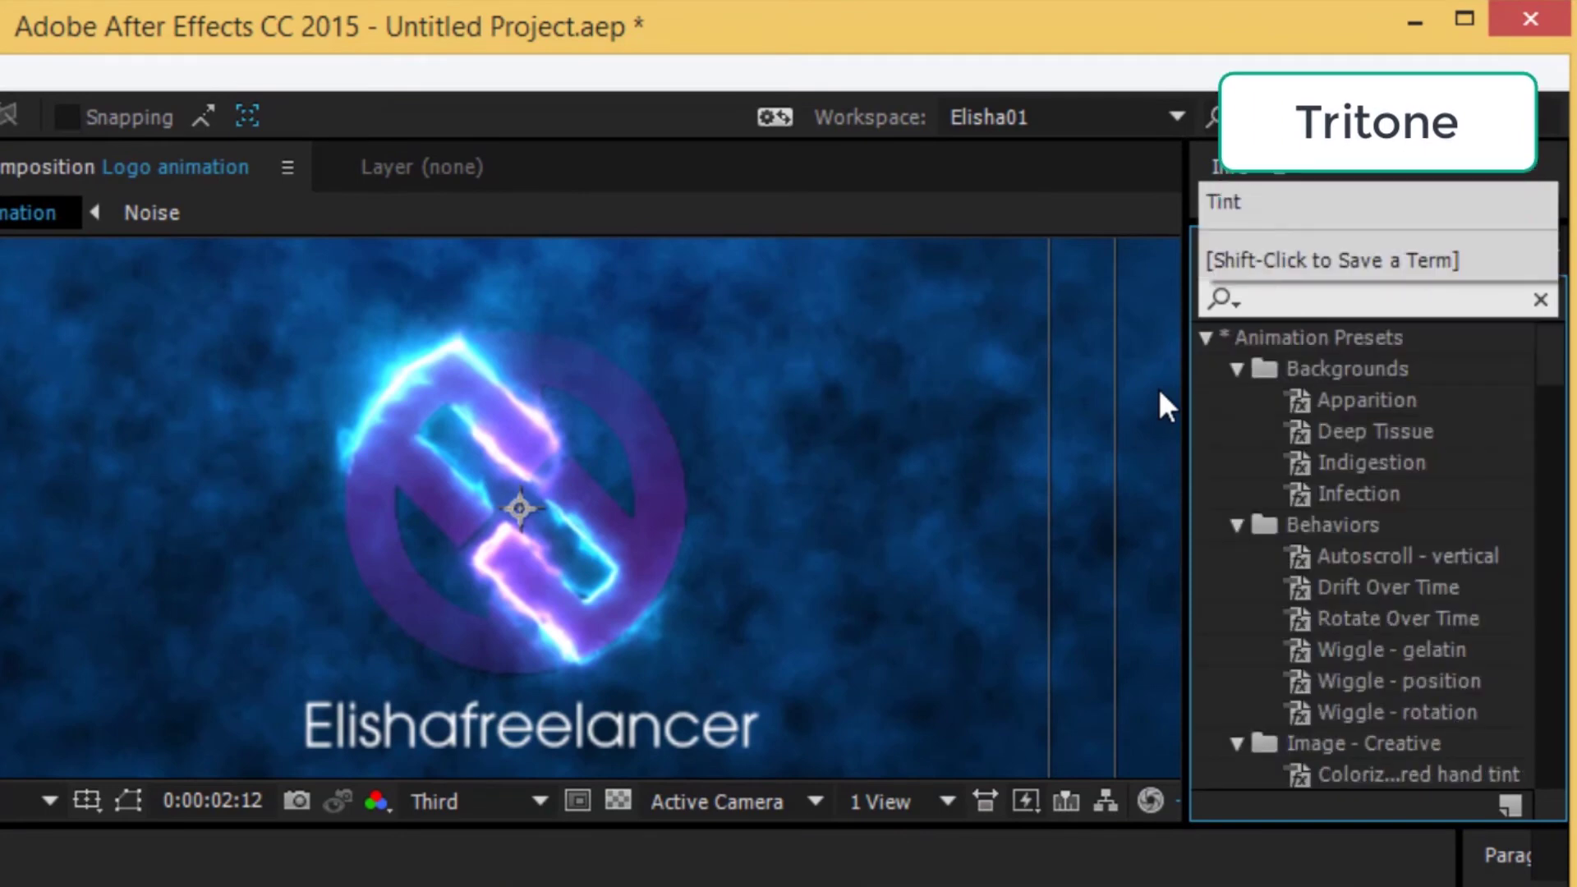
text(i)
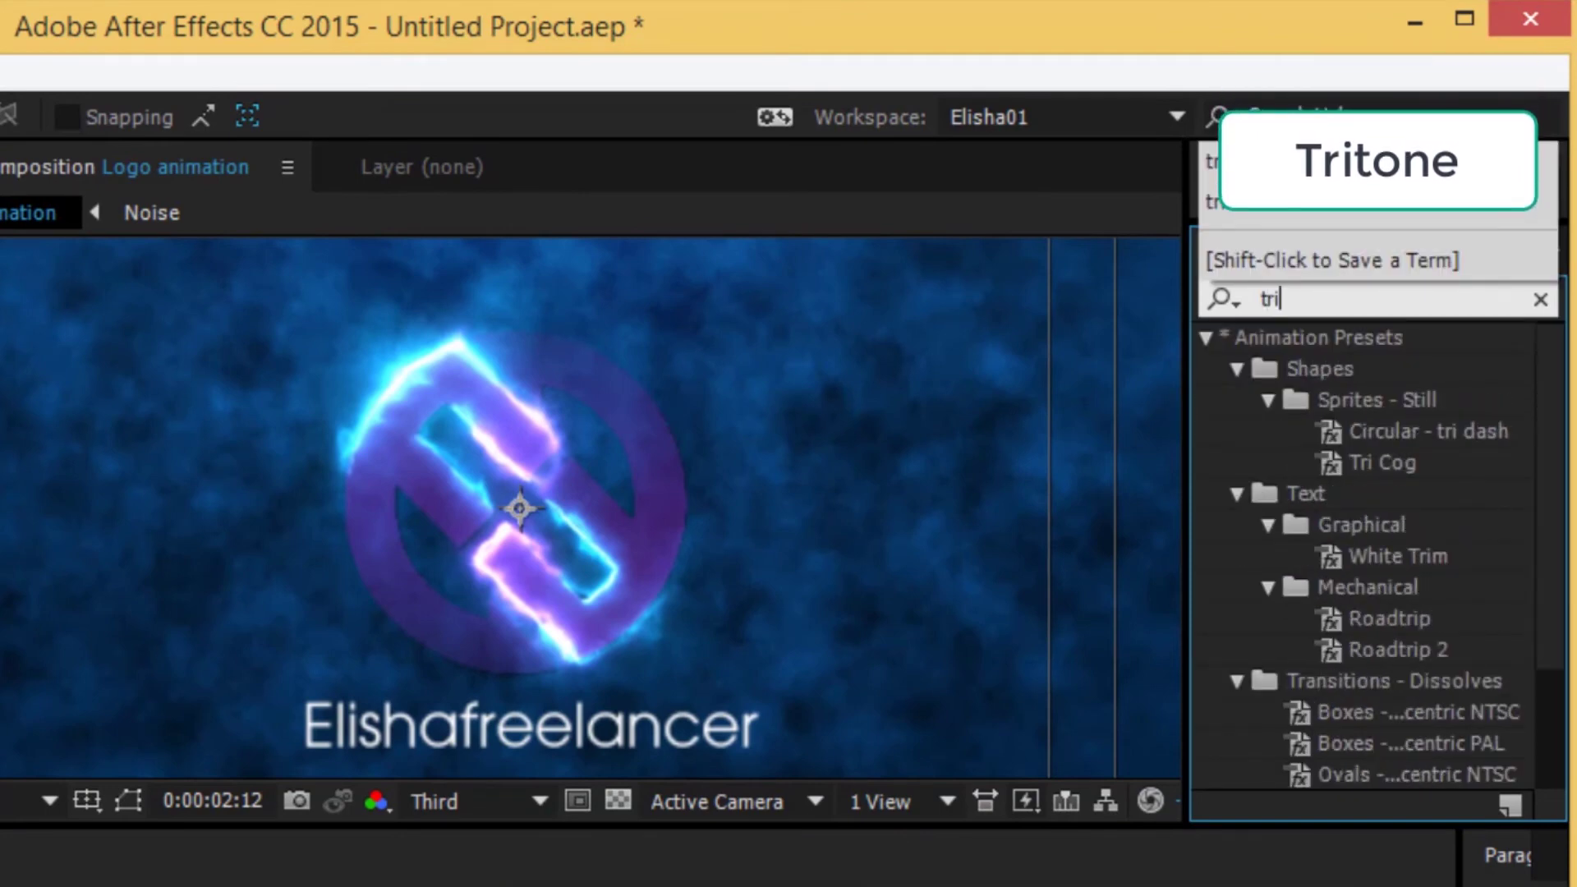
text(t)
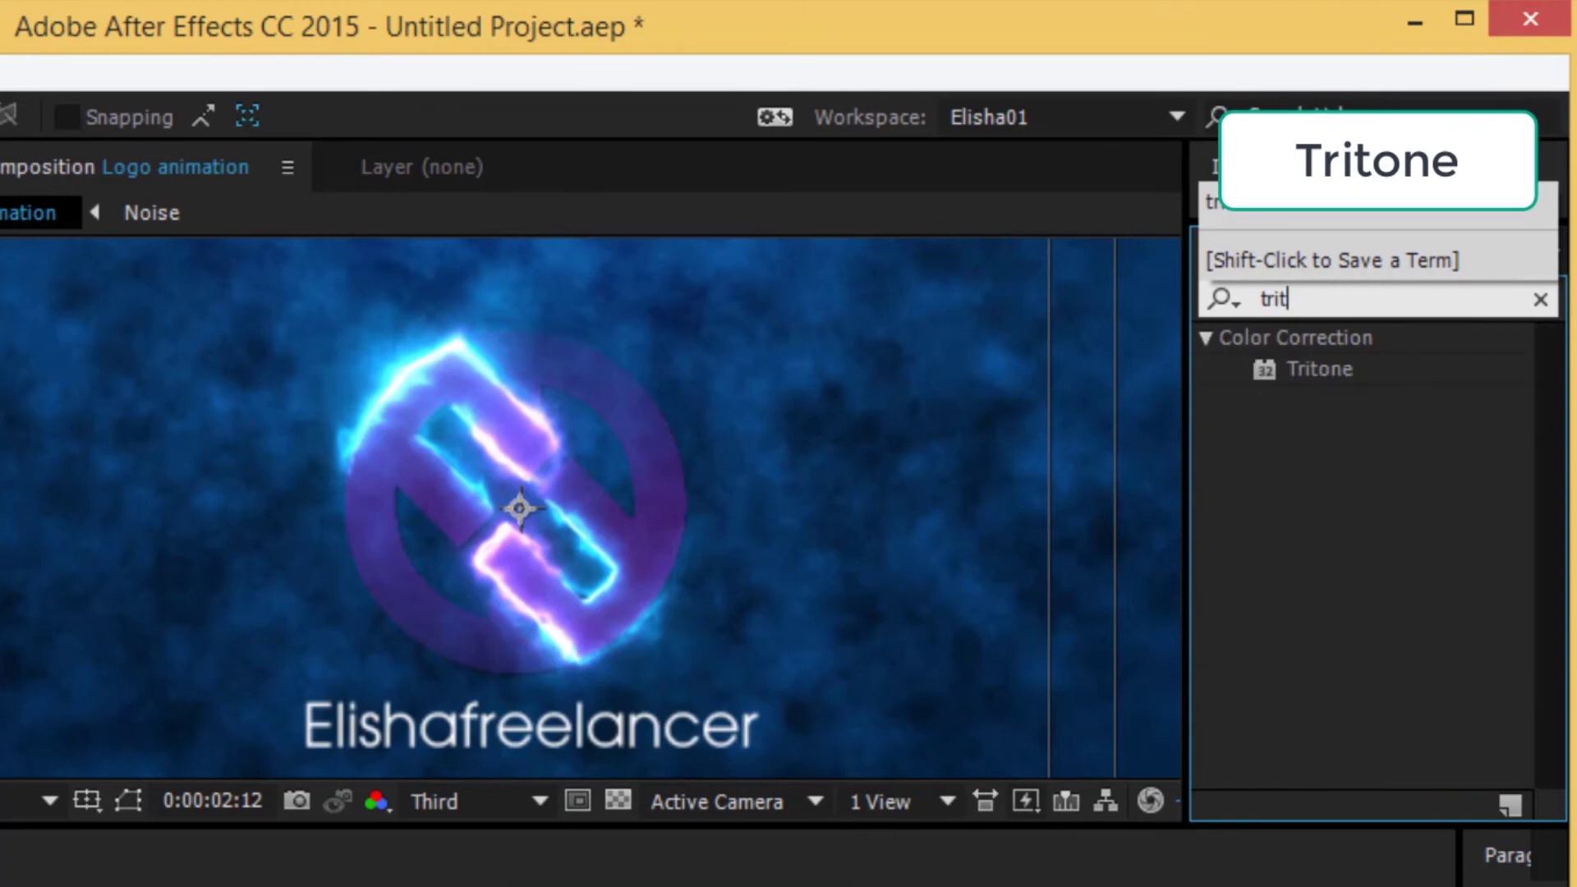
click(1320, 369)
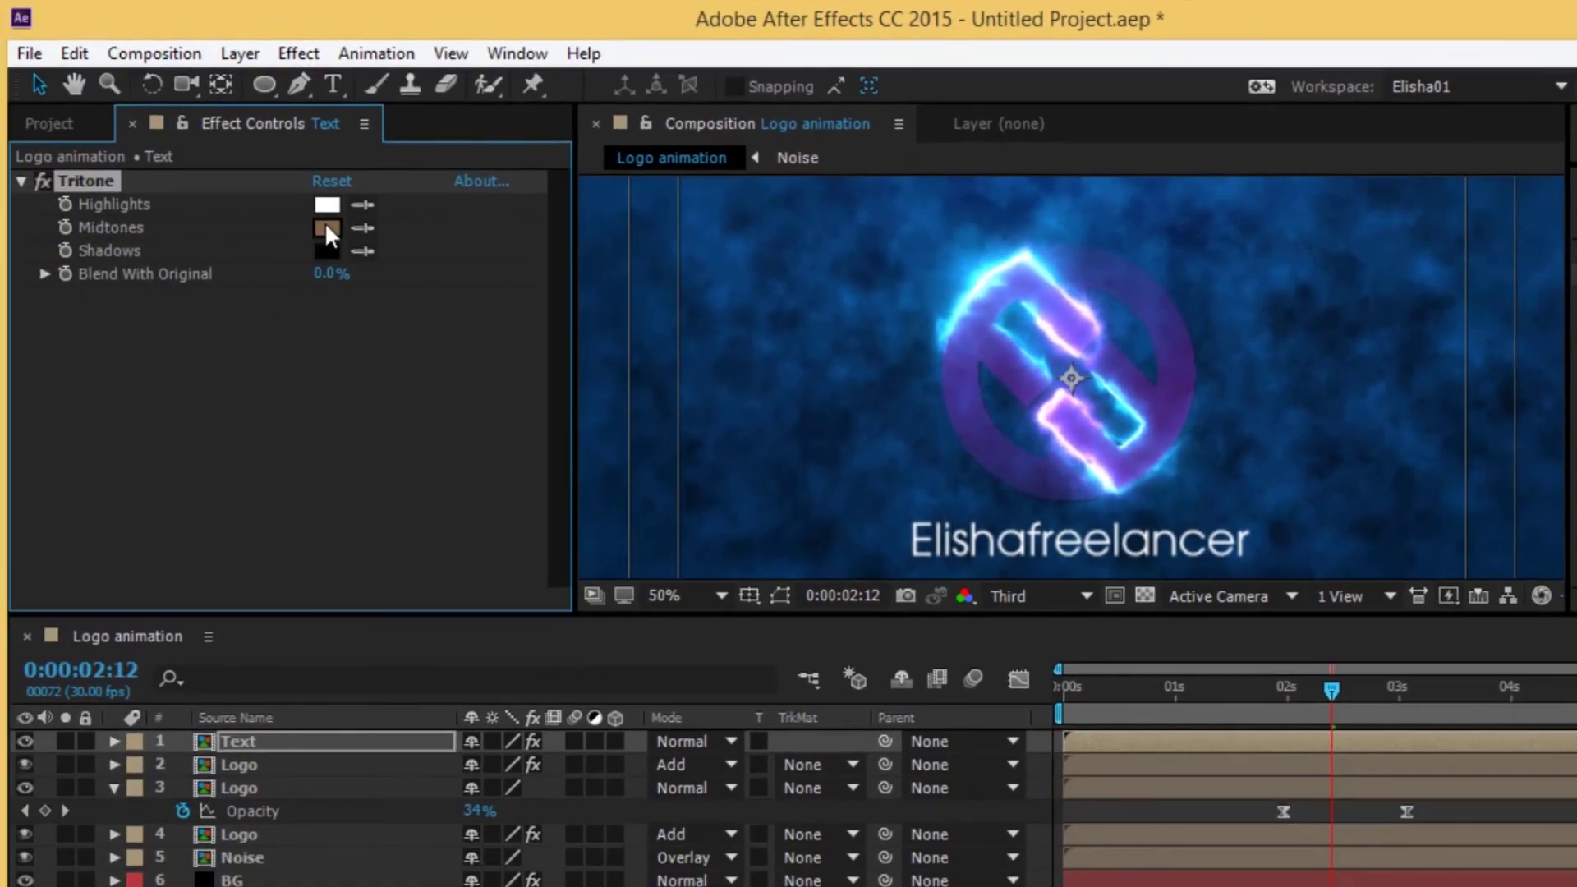
drag(1332, 690, 1378, 690)
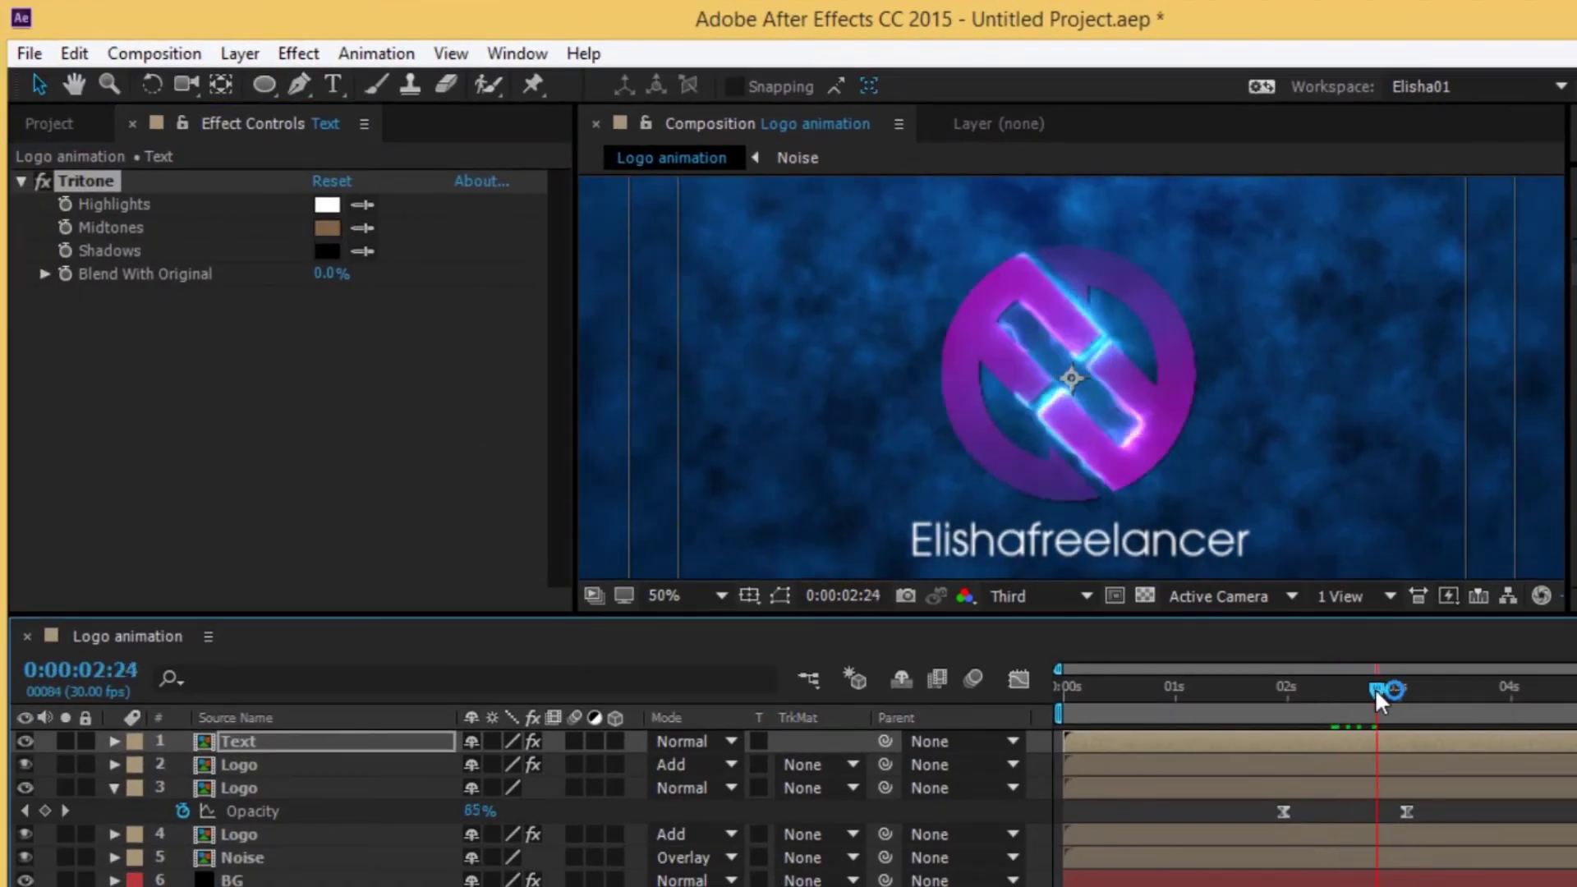
- Sample the logo's magenta with the eyedropper as Tritone's Midtones colour
click(327, 230)
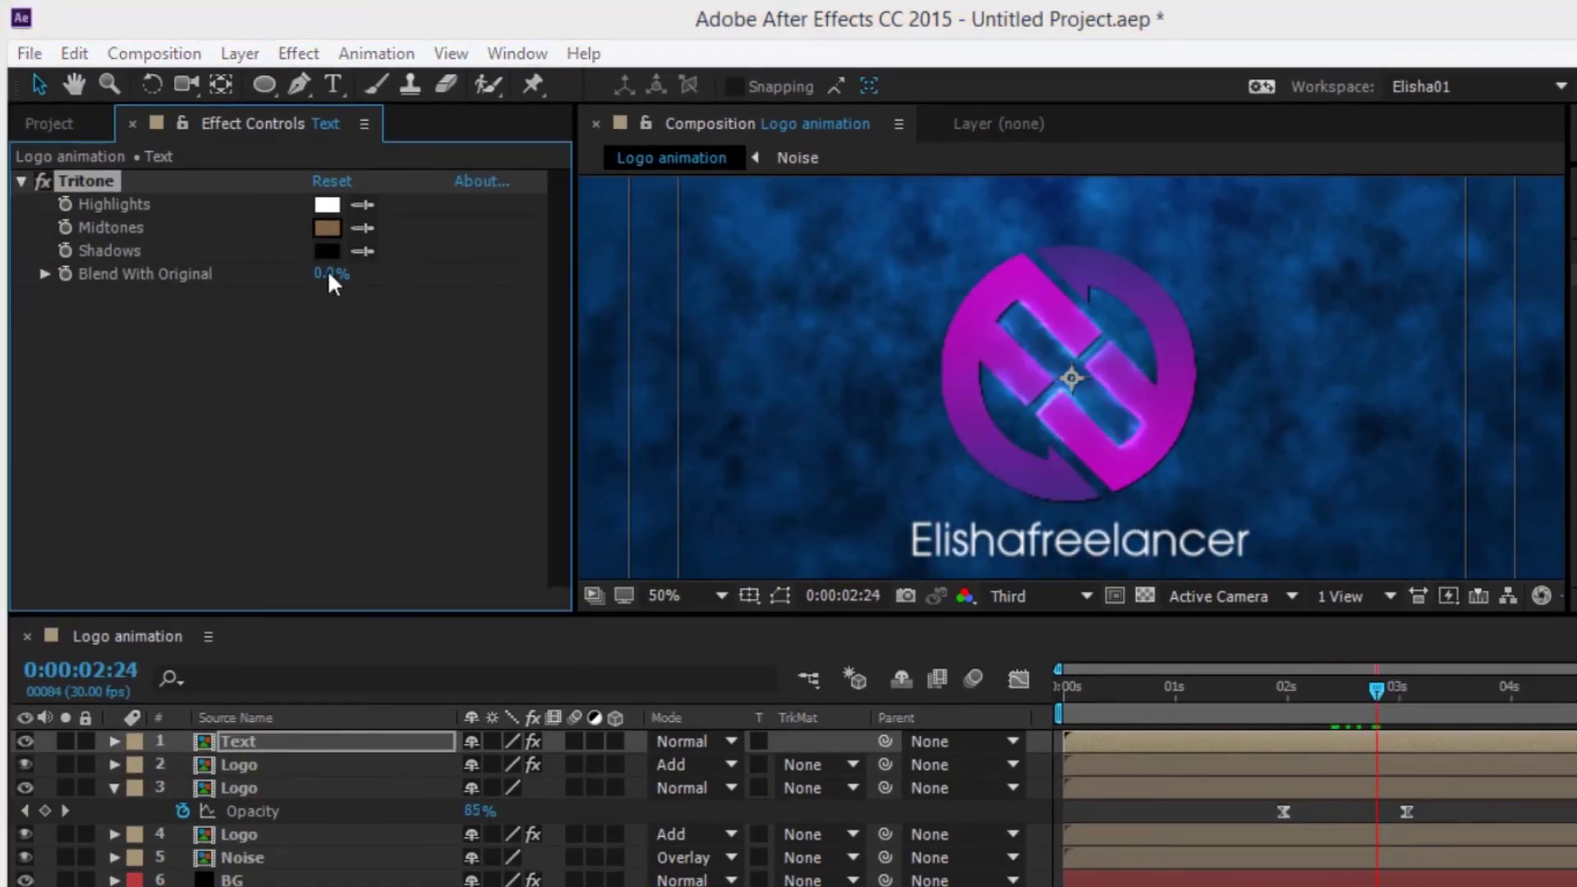
click(1087, 659)
click(1040, 370)
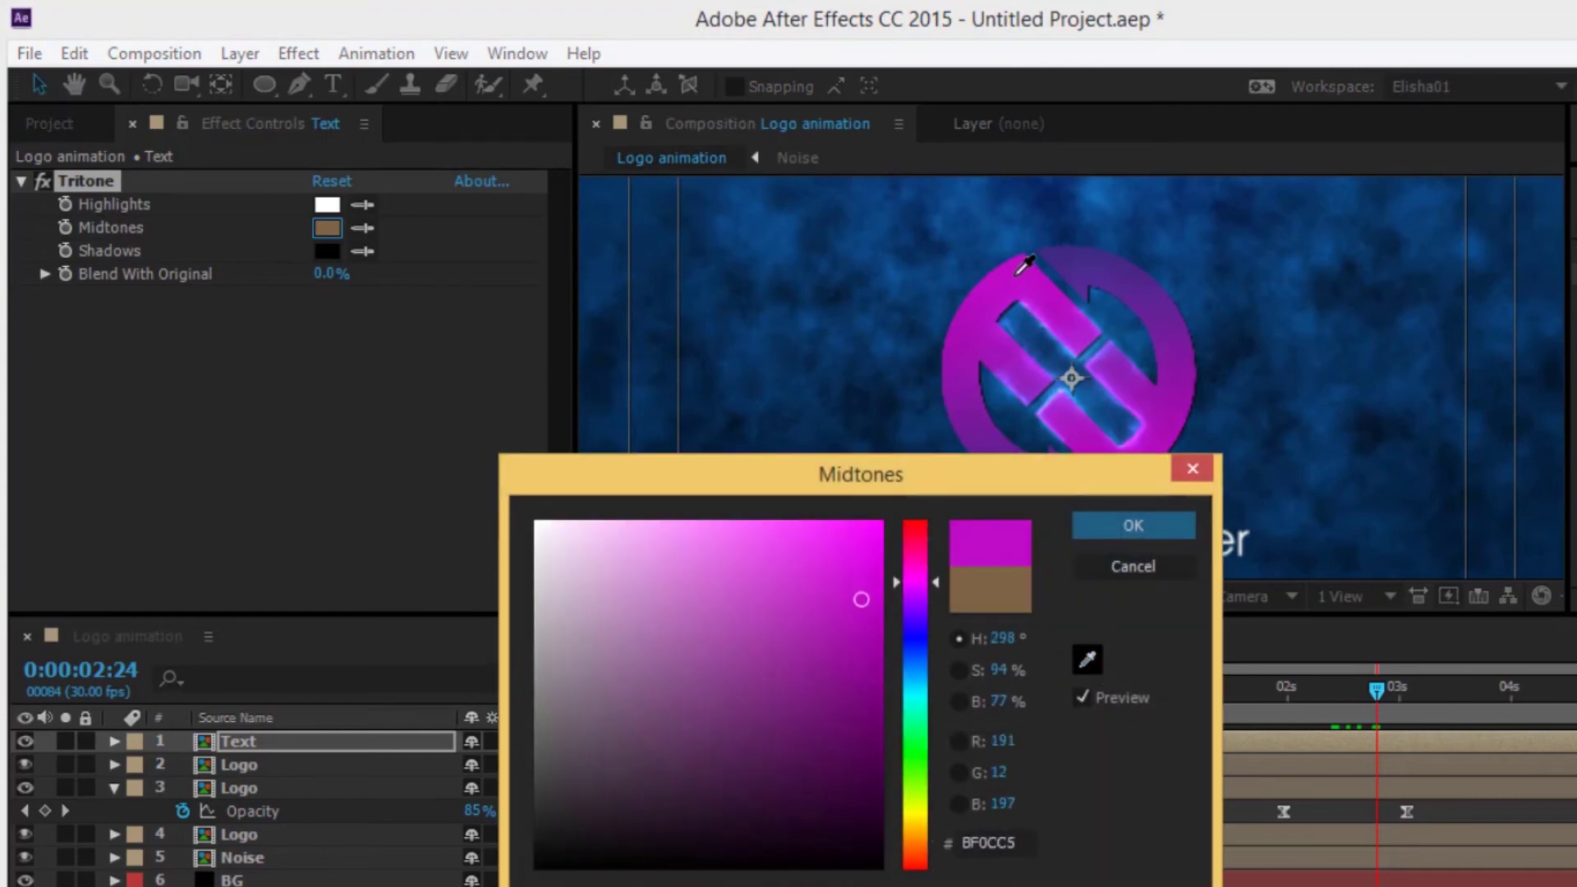
click(1136, 528)
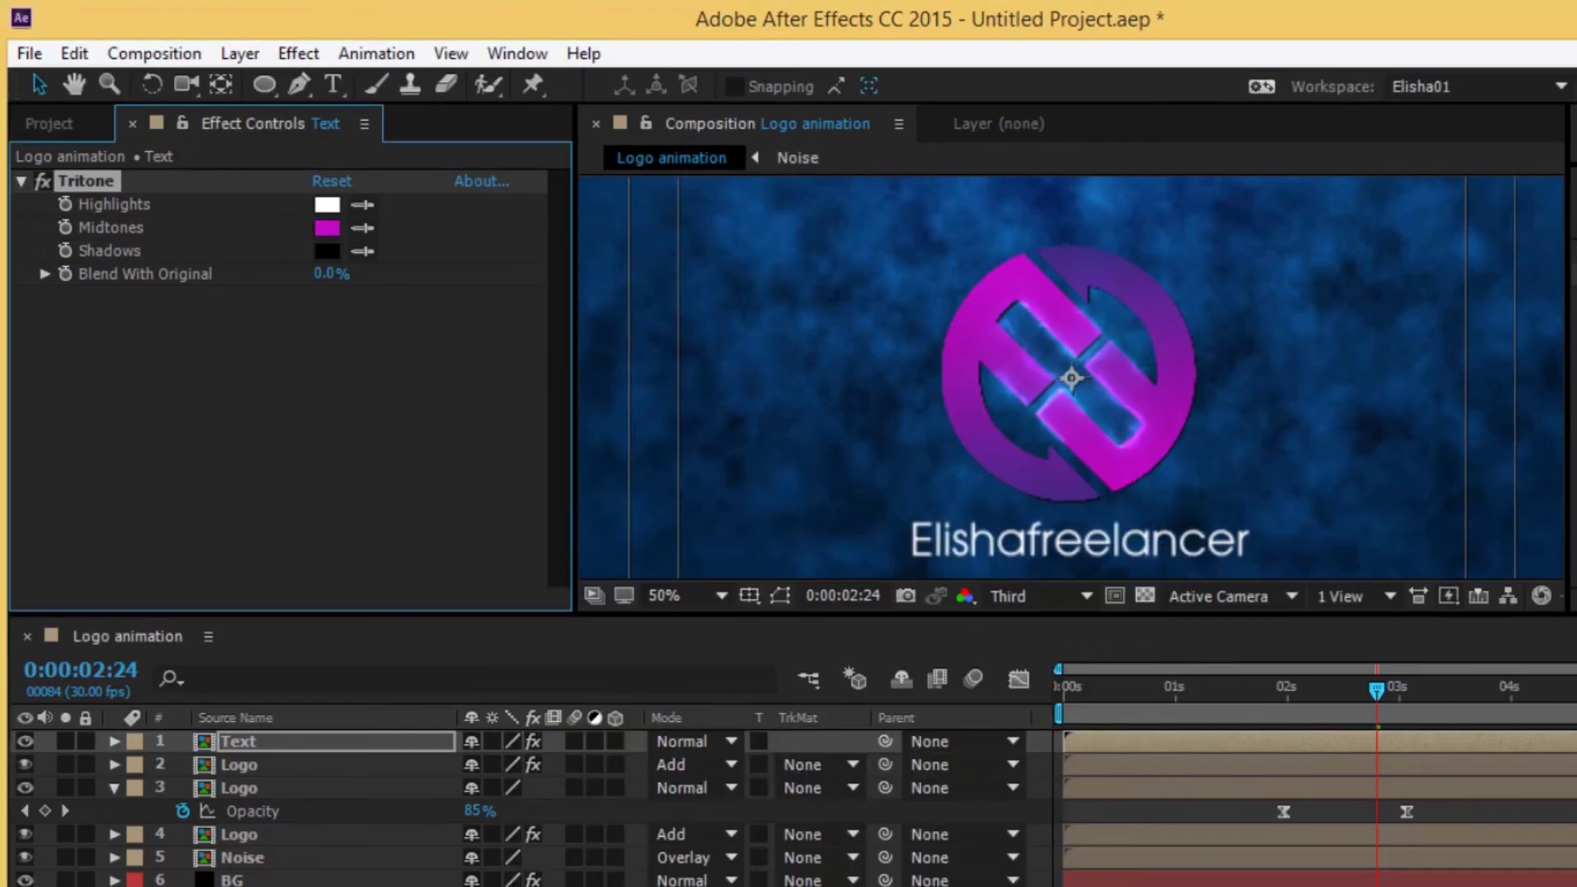
key(k)
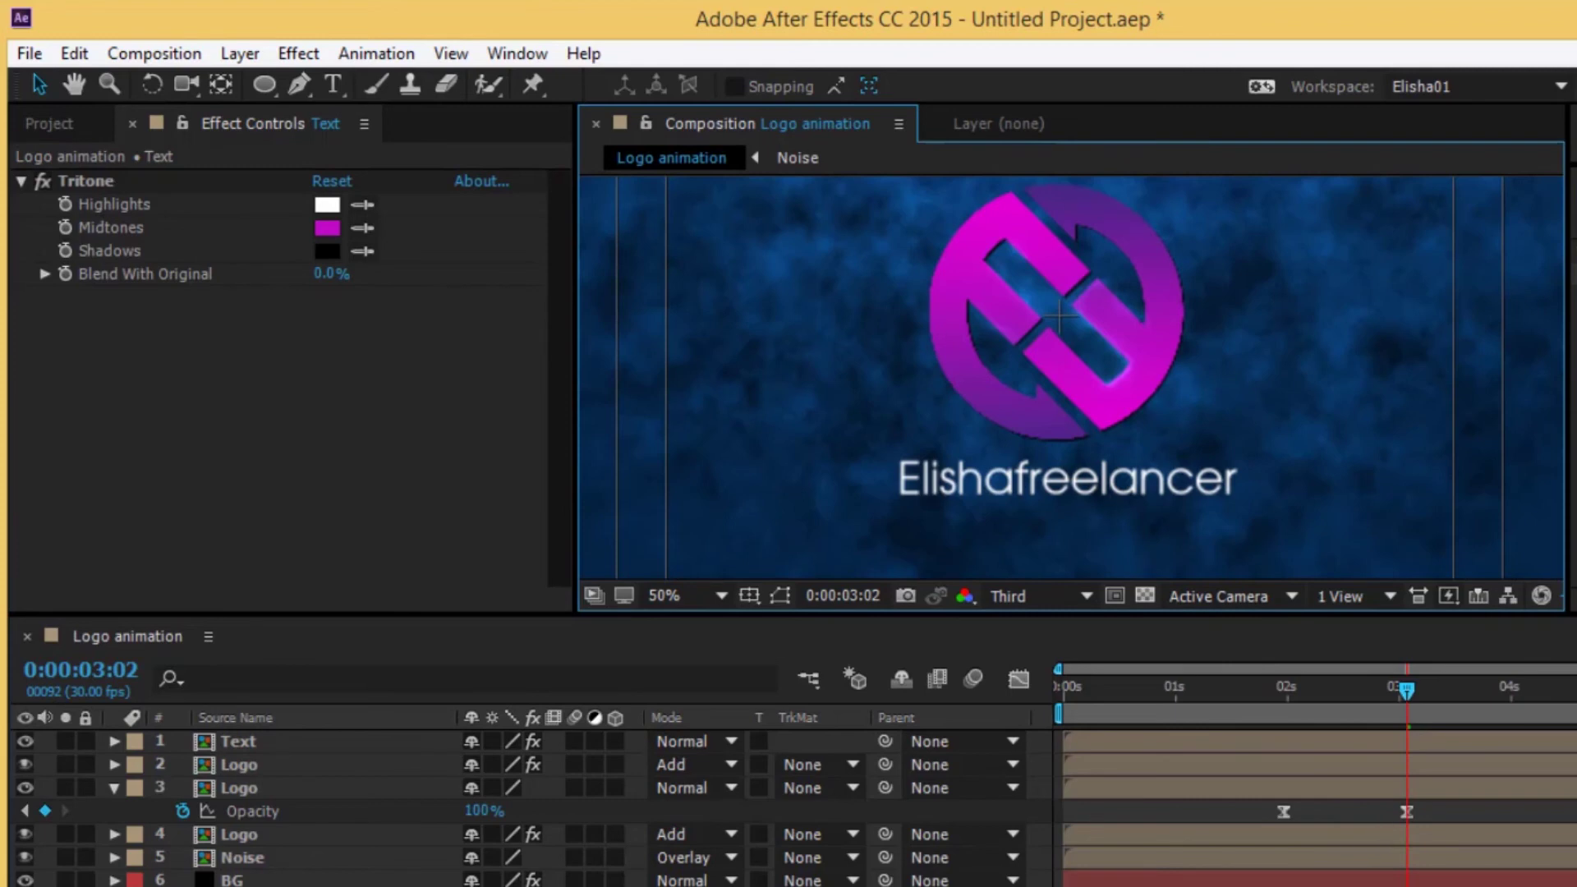
click(260, 742)
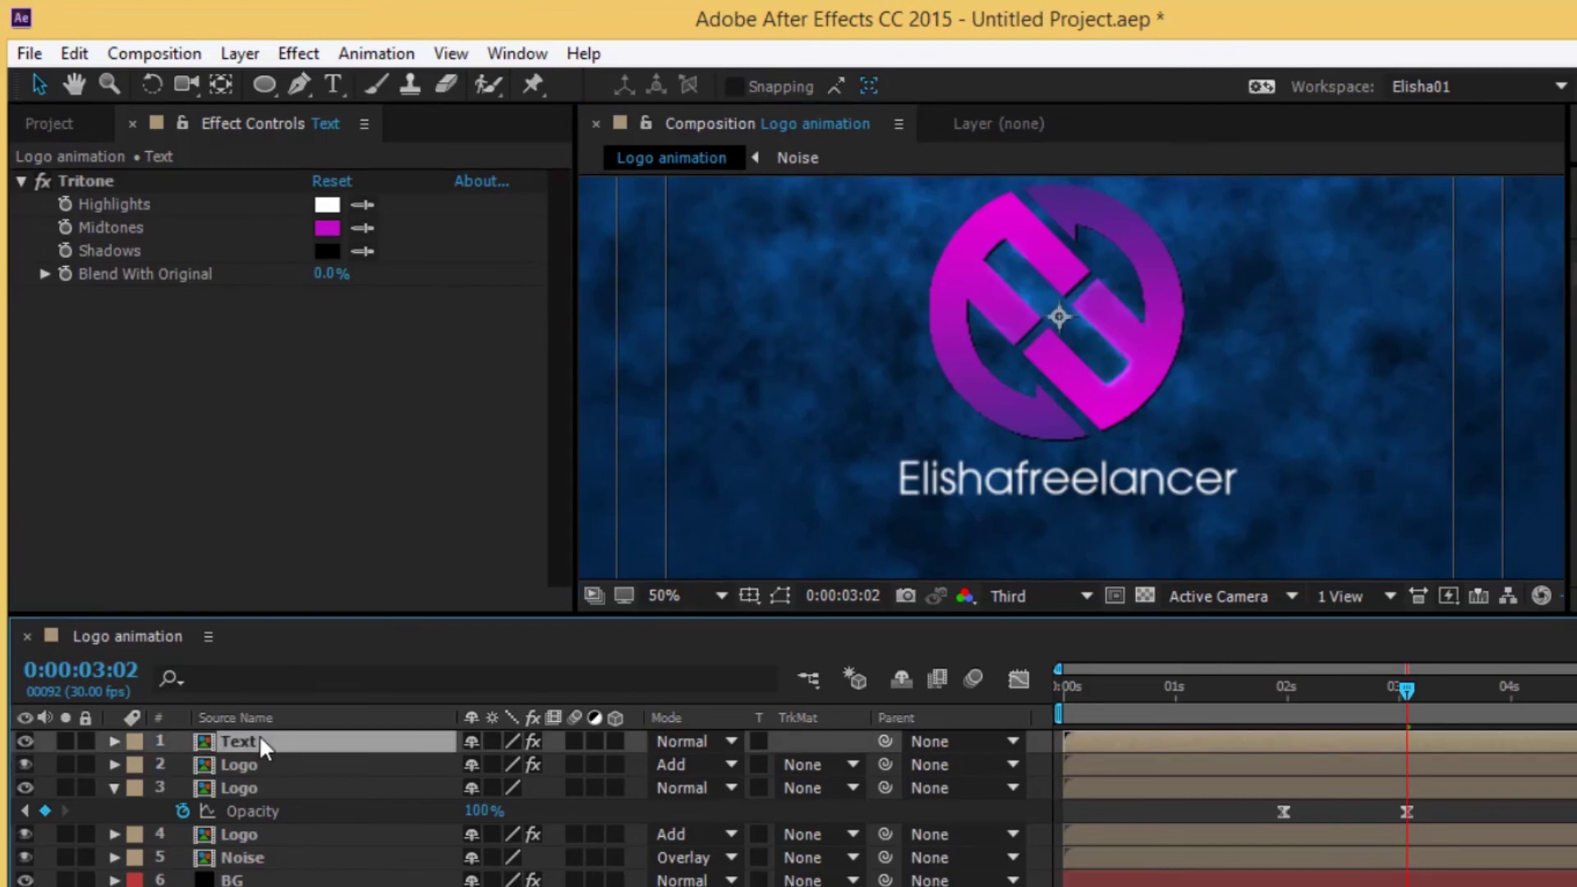
- Draw a four-corner Pen mask around the name text, closing it on the first point
click(299, 86)
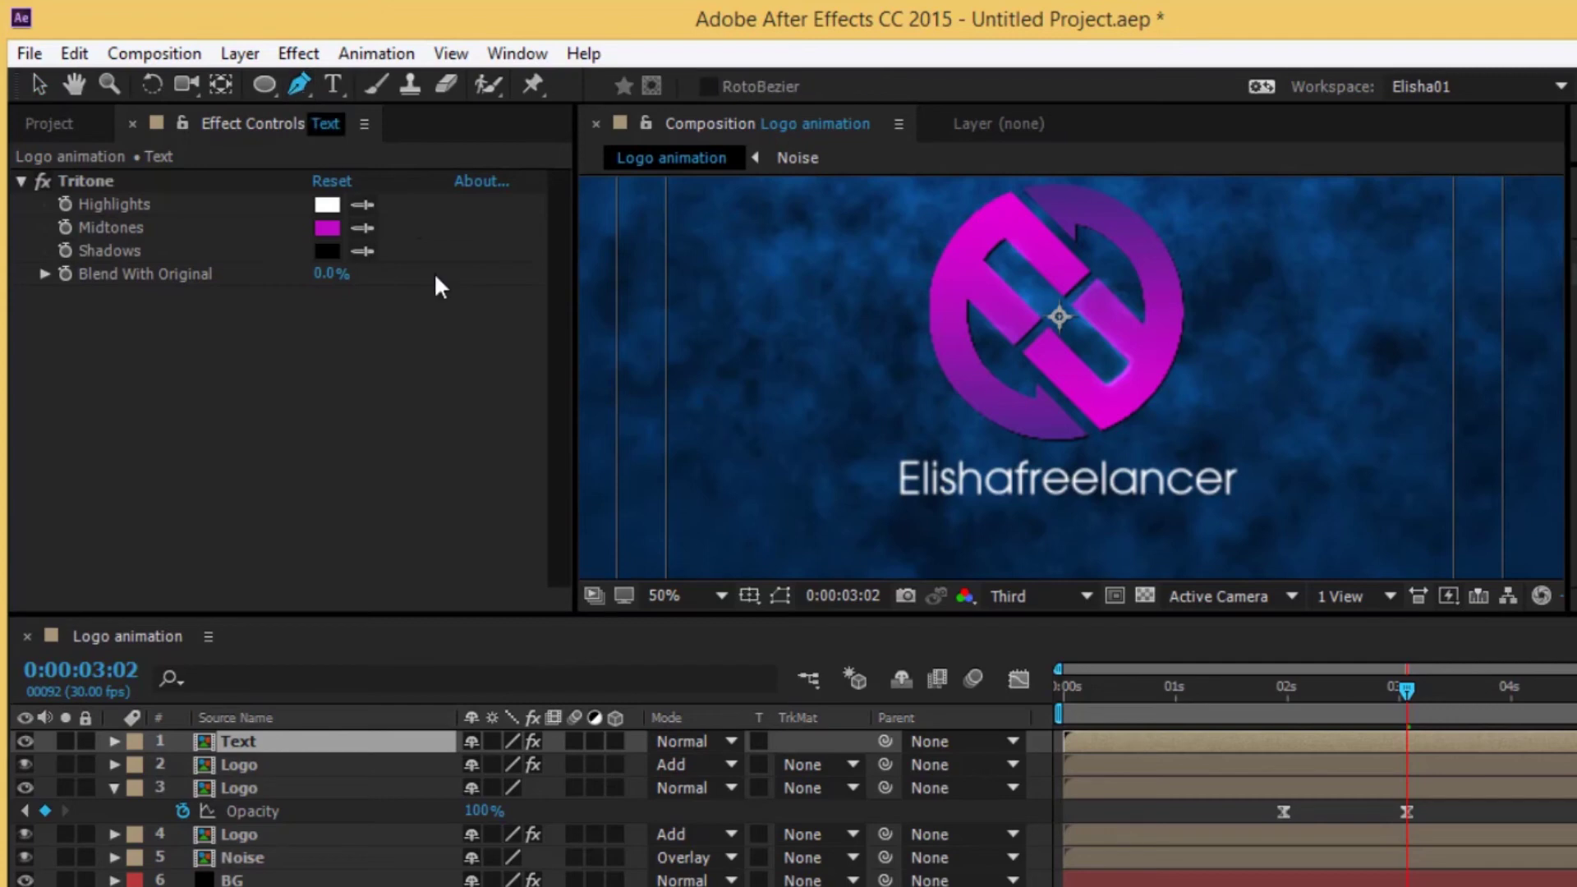
click(882, 449)
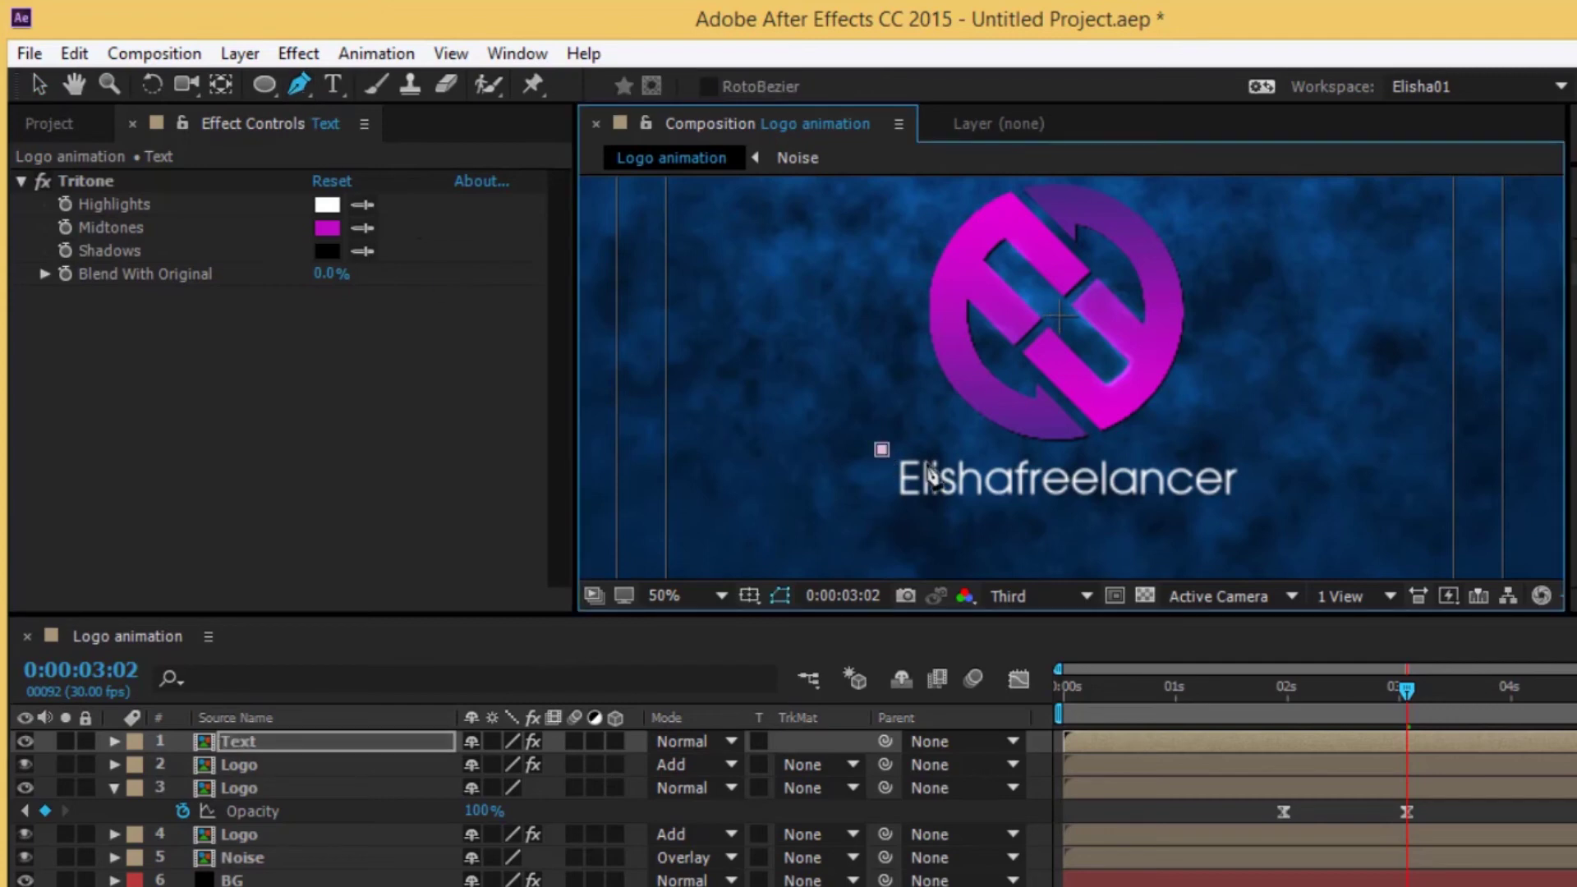
click(1254, 450)
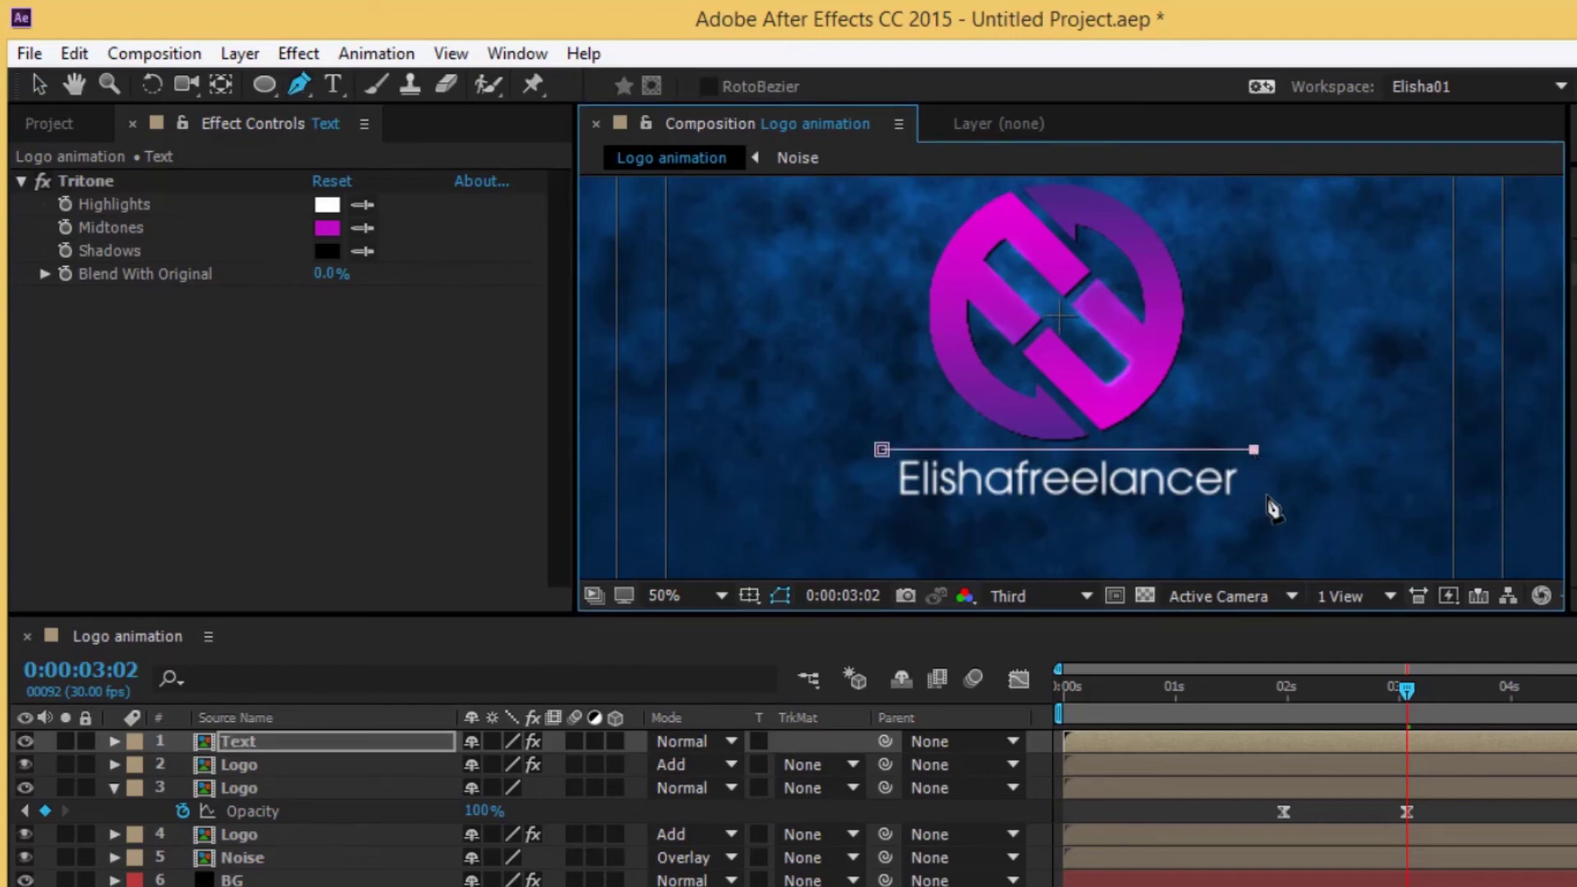
click(1254, 512)
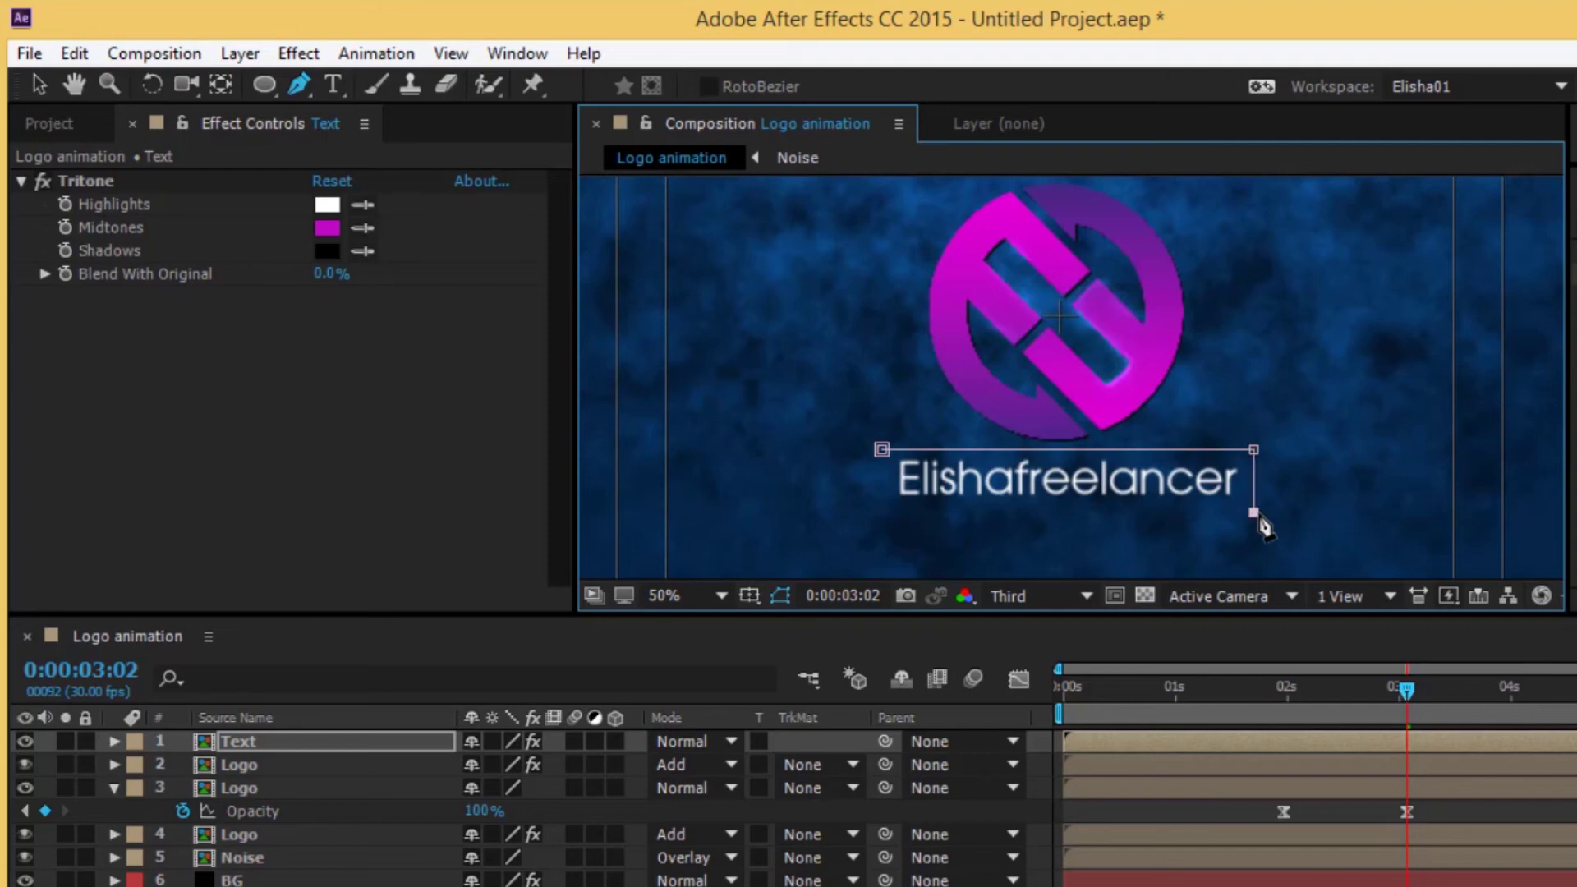
click(883, 512)
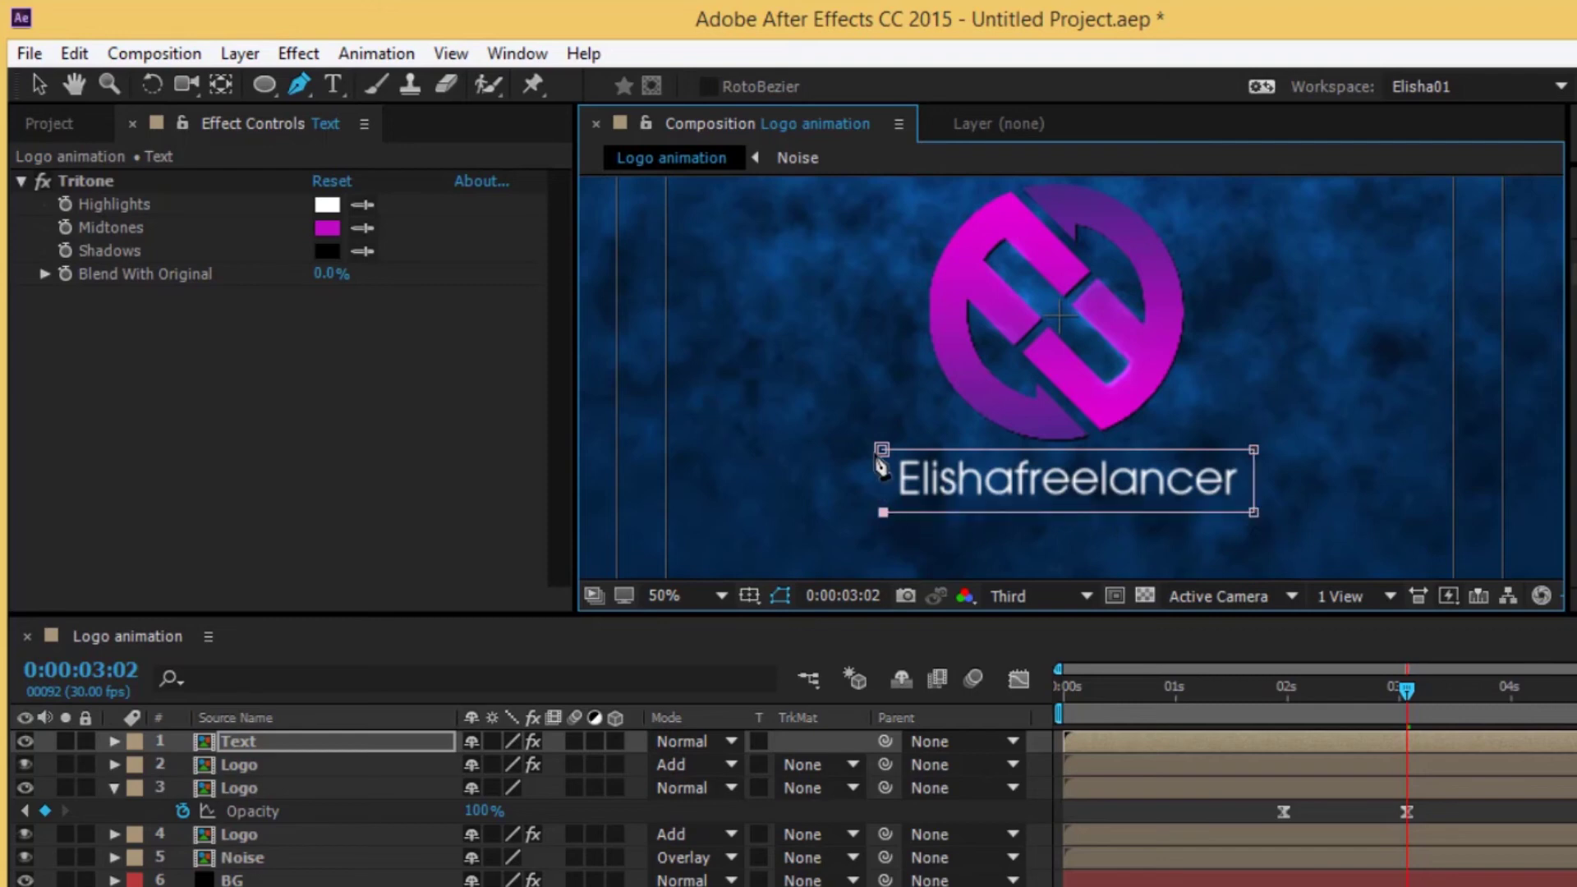
click(881, 450)
- Show the Text layer's Mask Path and set keyframes at 0s and 1s
click(283, 741)
key(t)
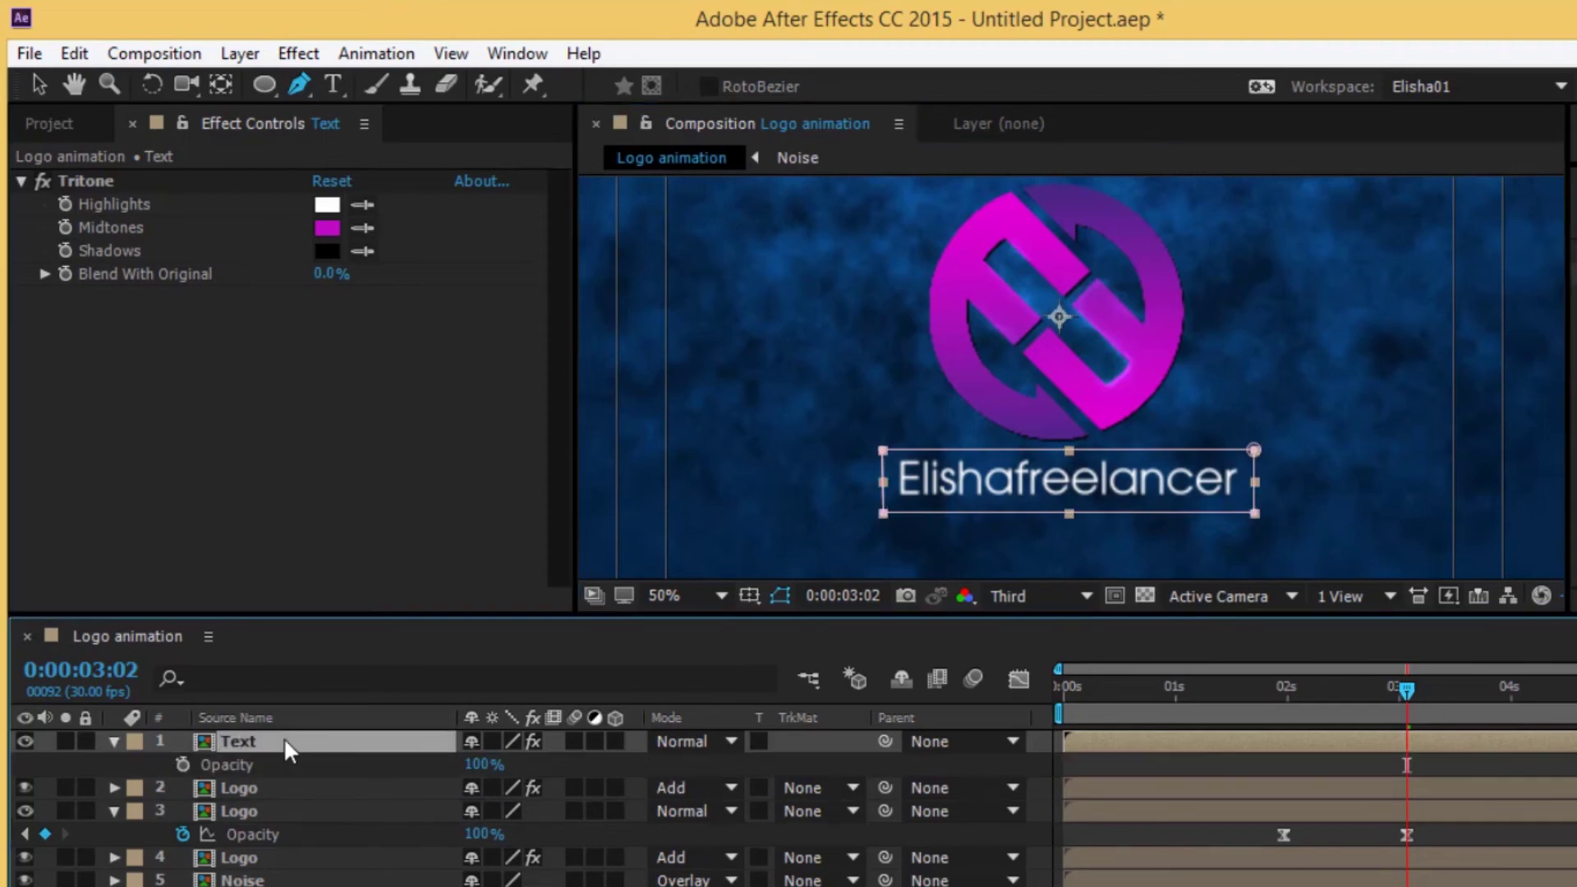
key(t)
key(m)
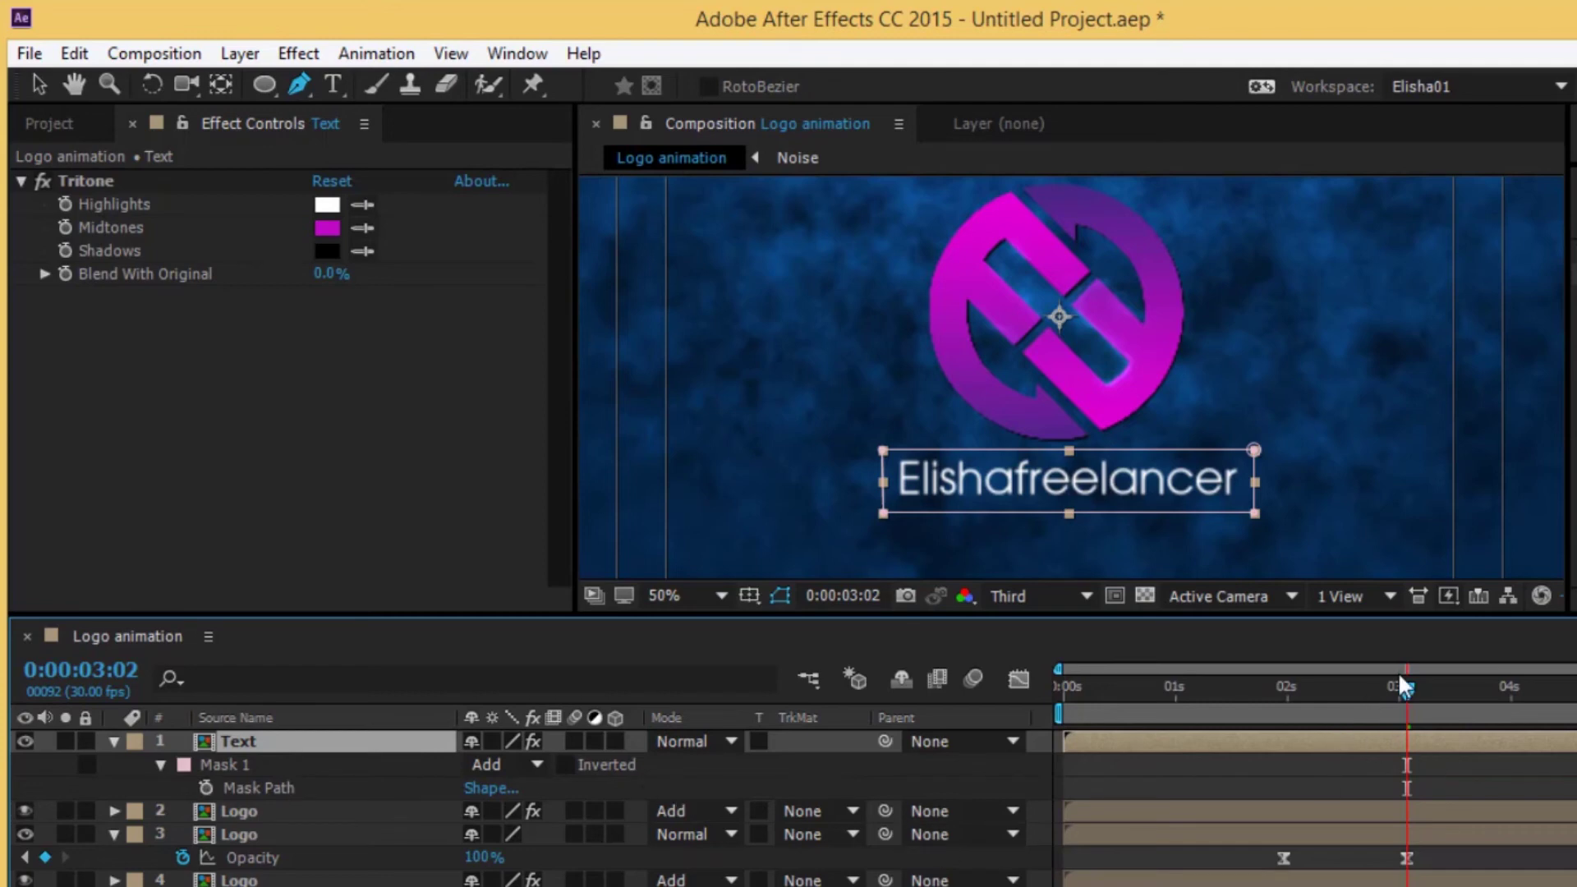
drag(1407, 688, 1055, 708)
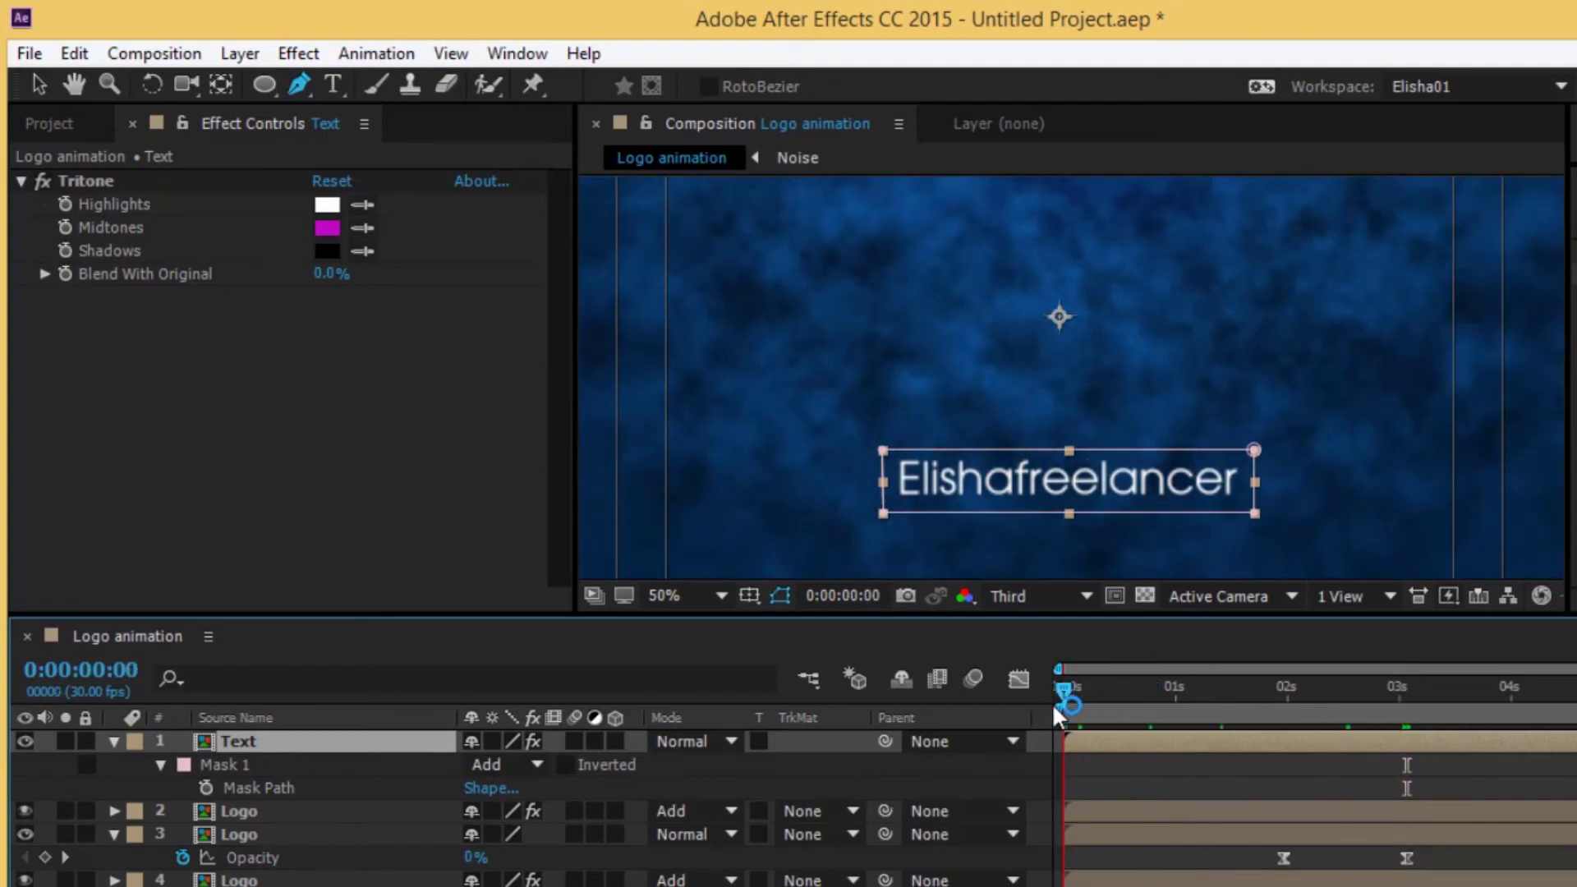
click(205, 789)
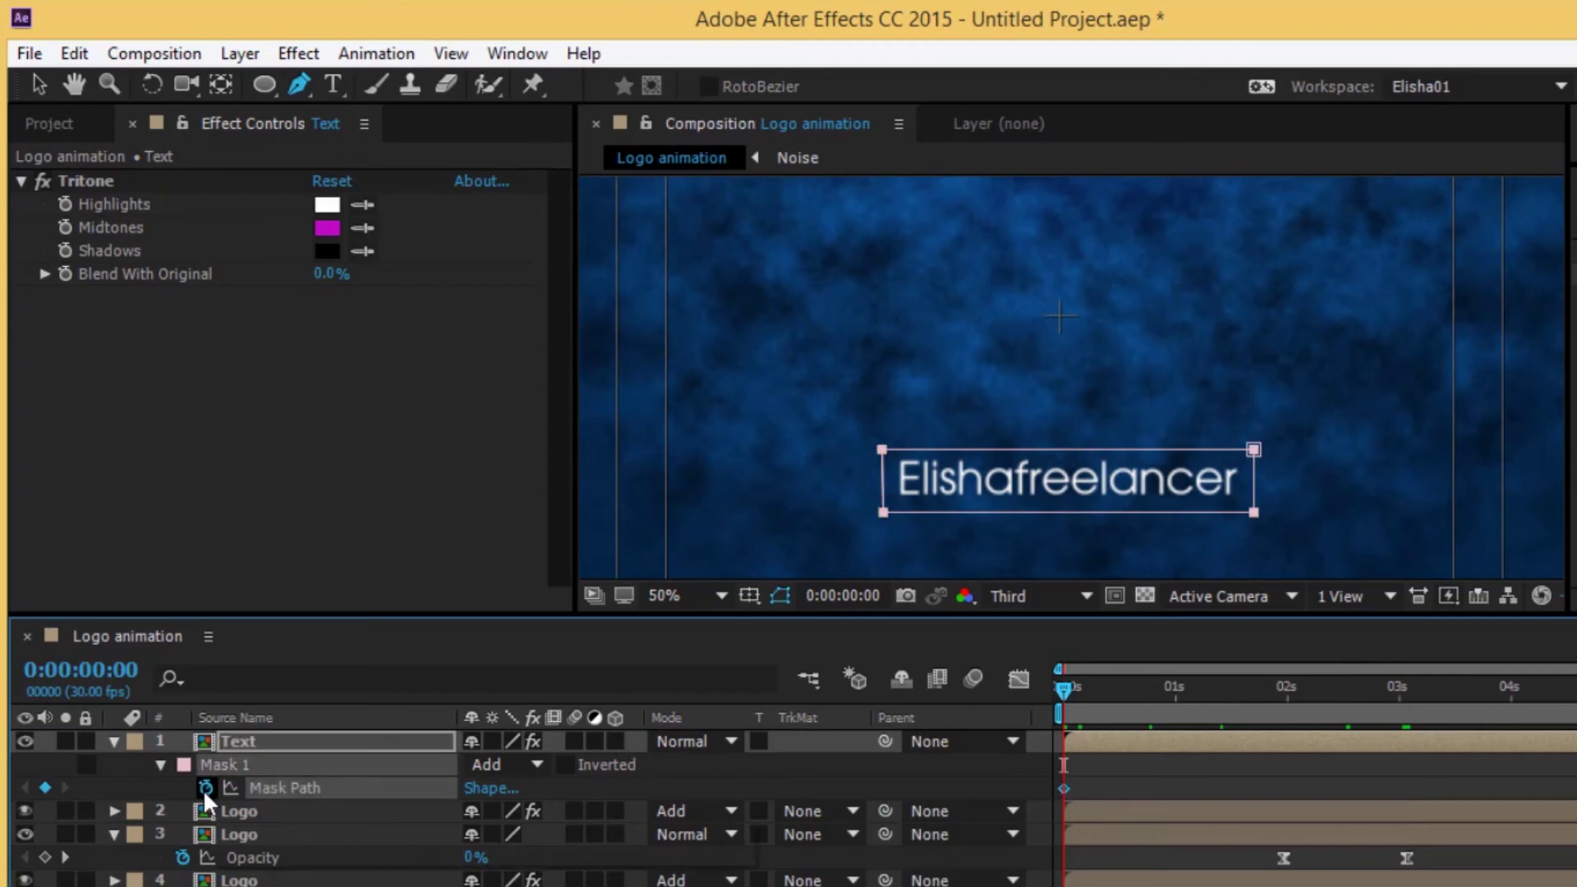
click(1177, 686)
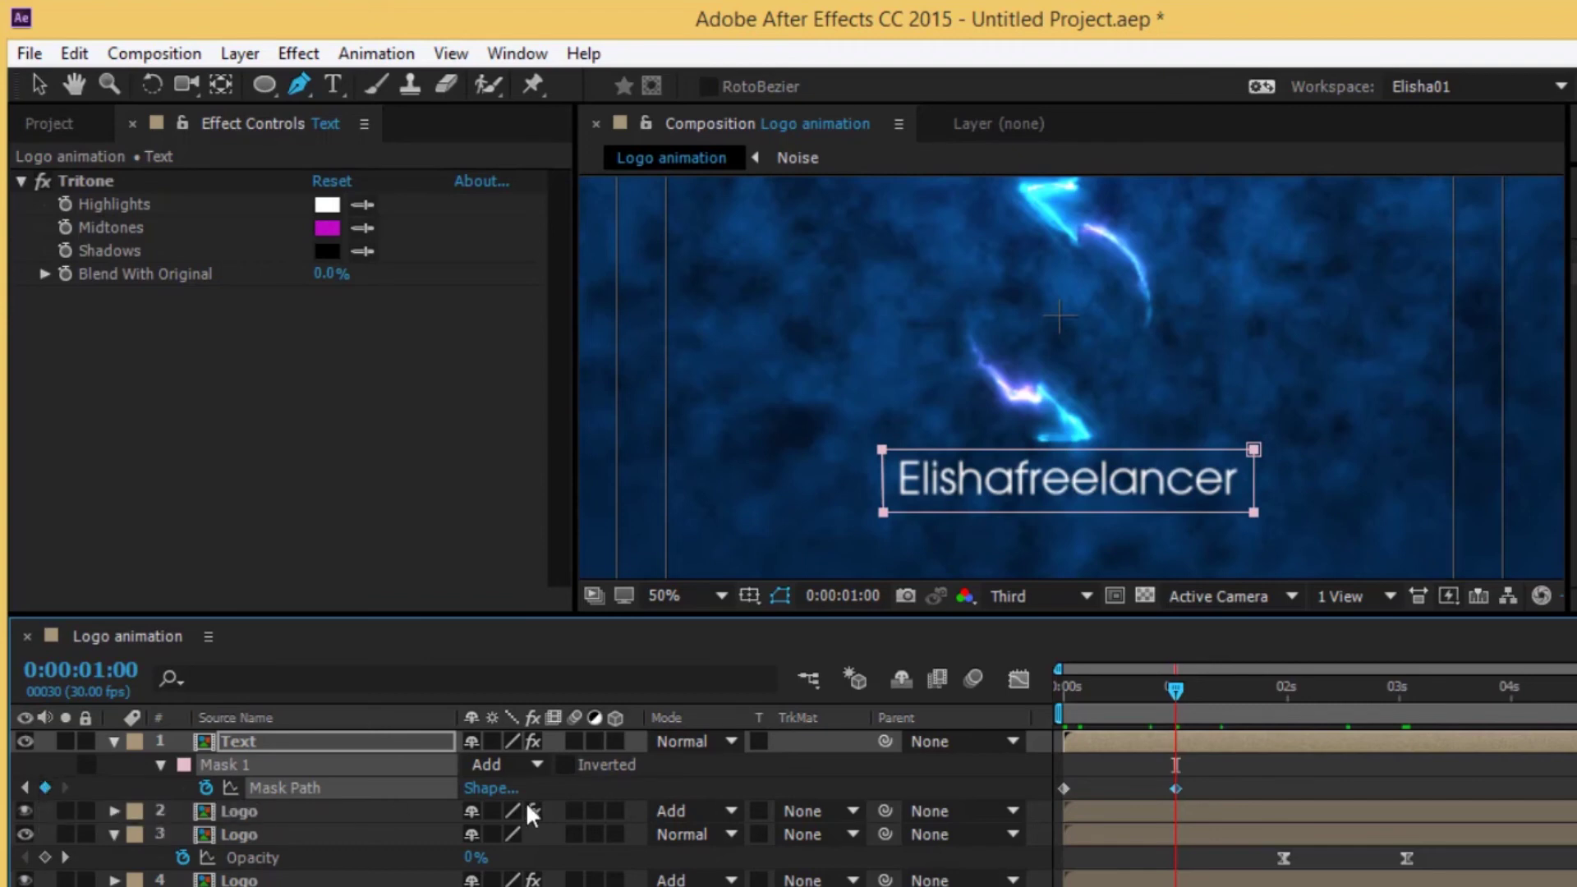
drag(1176, 685, 1040, 694)
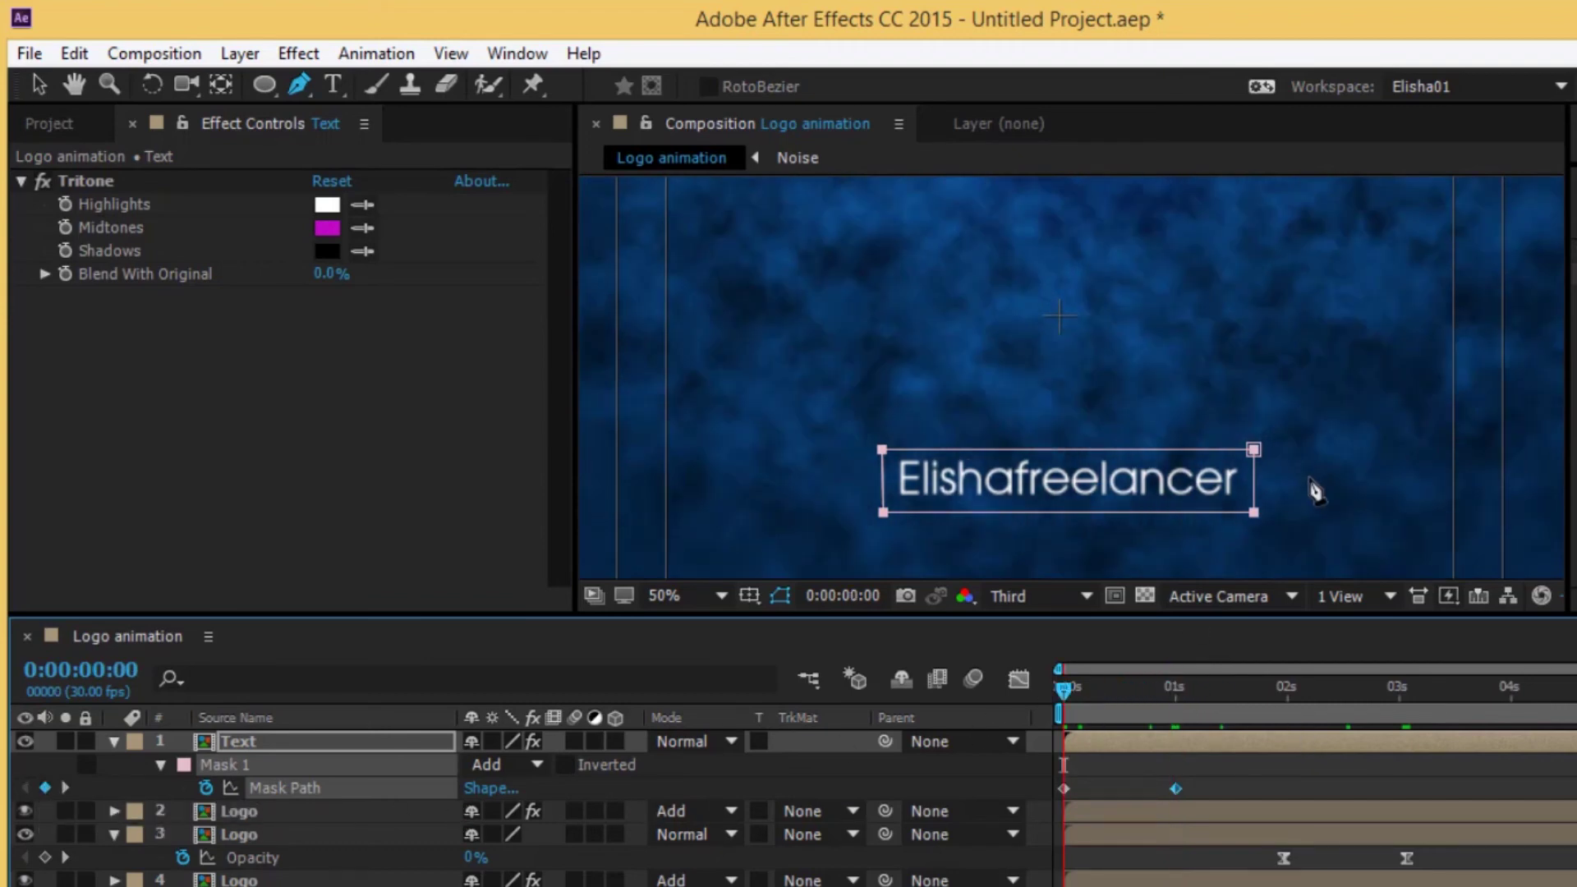
- At frame 0, drag the mask's right and left edges inward to a thin sliver
drag(1236, 553, 1293, 413)
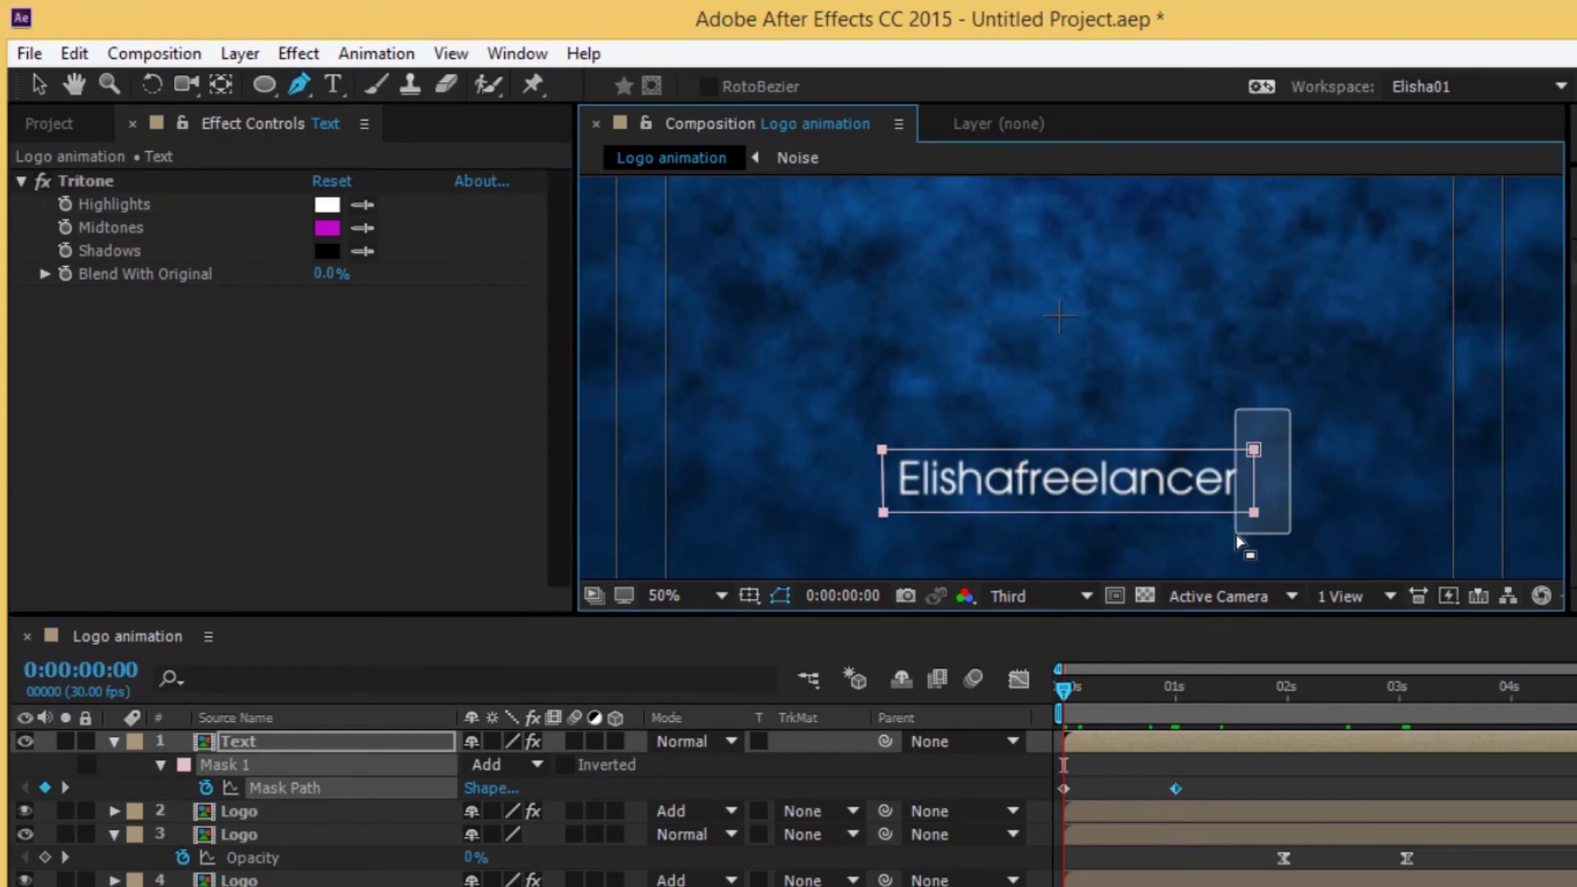
drag(1255, 516, 1078, 516)
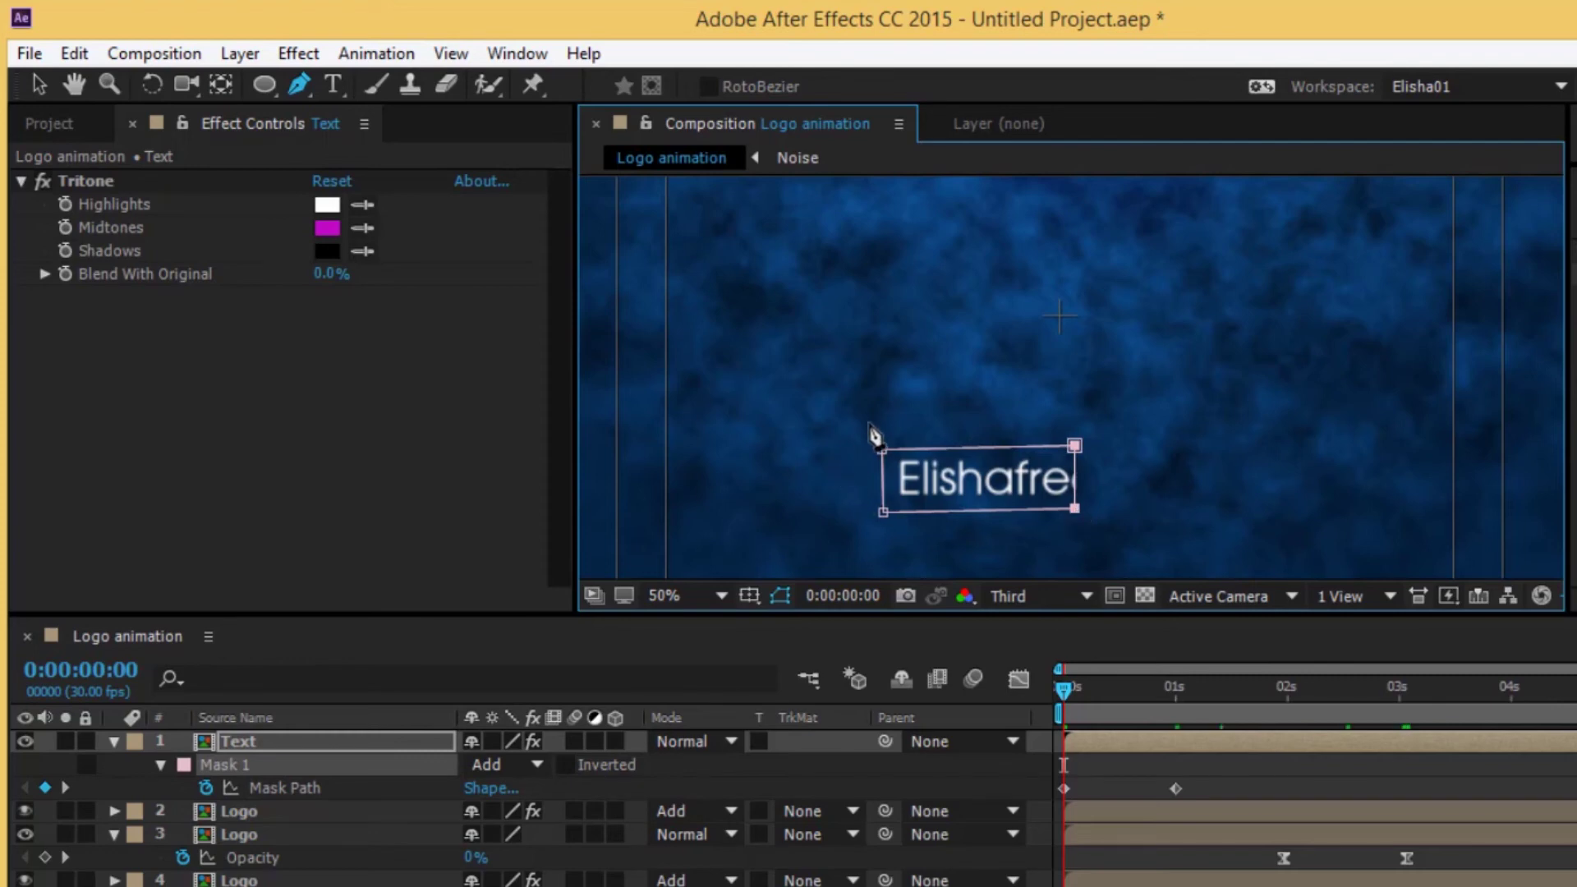
drag(871, 425, 904, 526)
click(884, 512)
key(v)
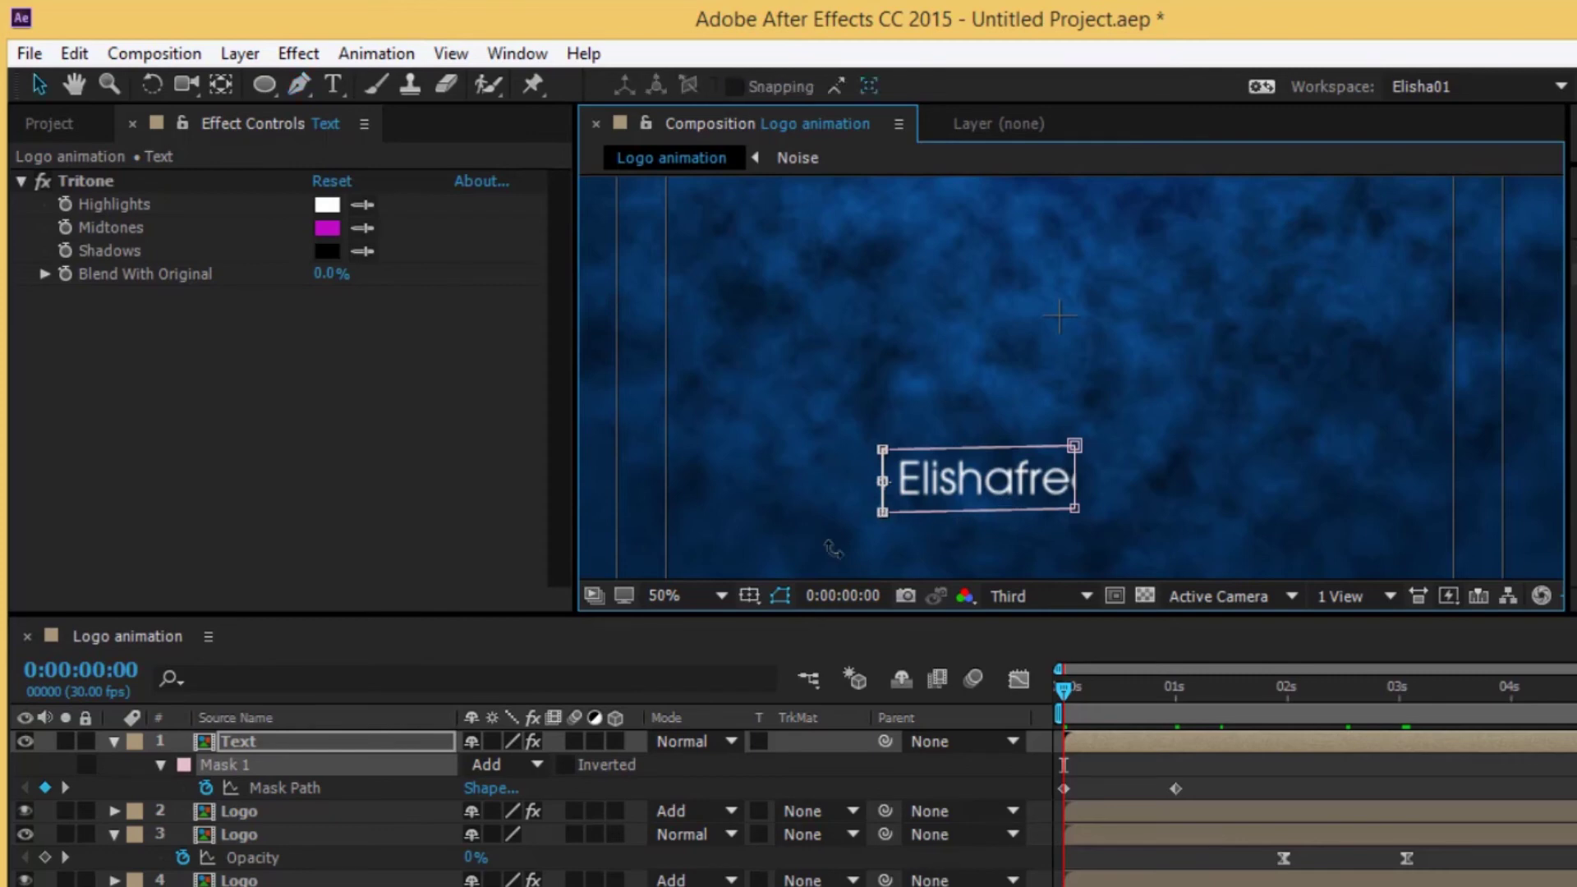
click(354, 789)
click(886, 513)
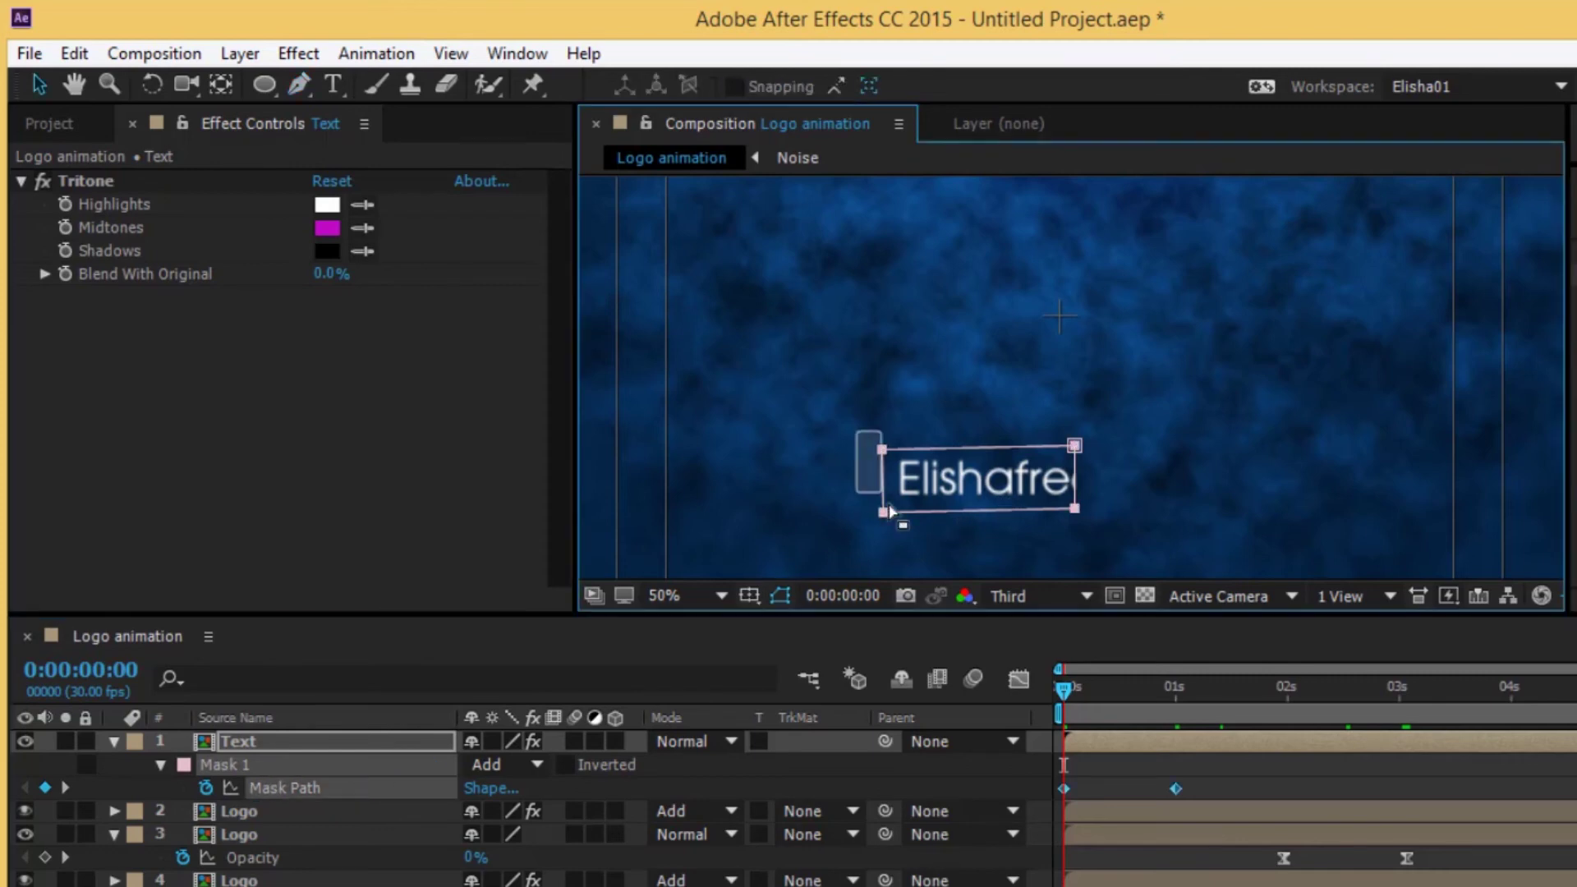
drag(886, 513, 1072, 513)
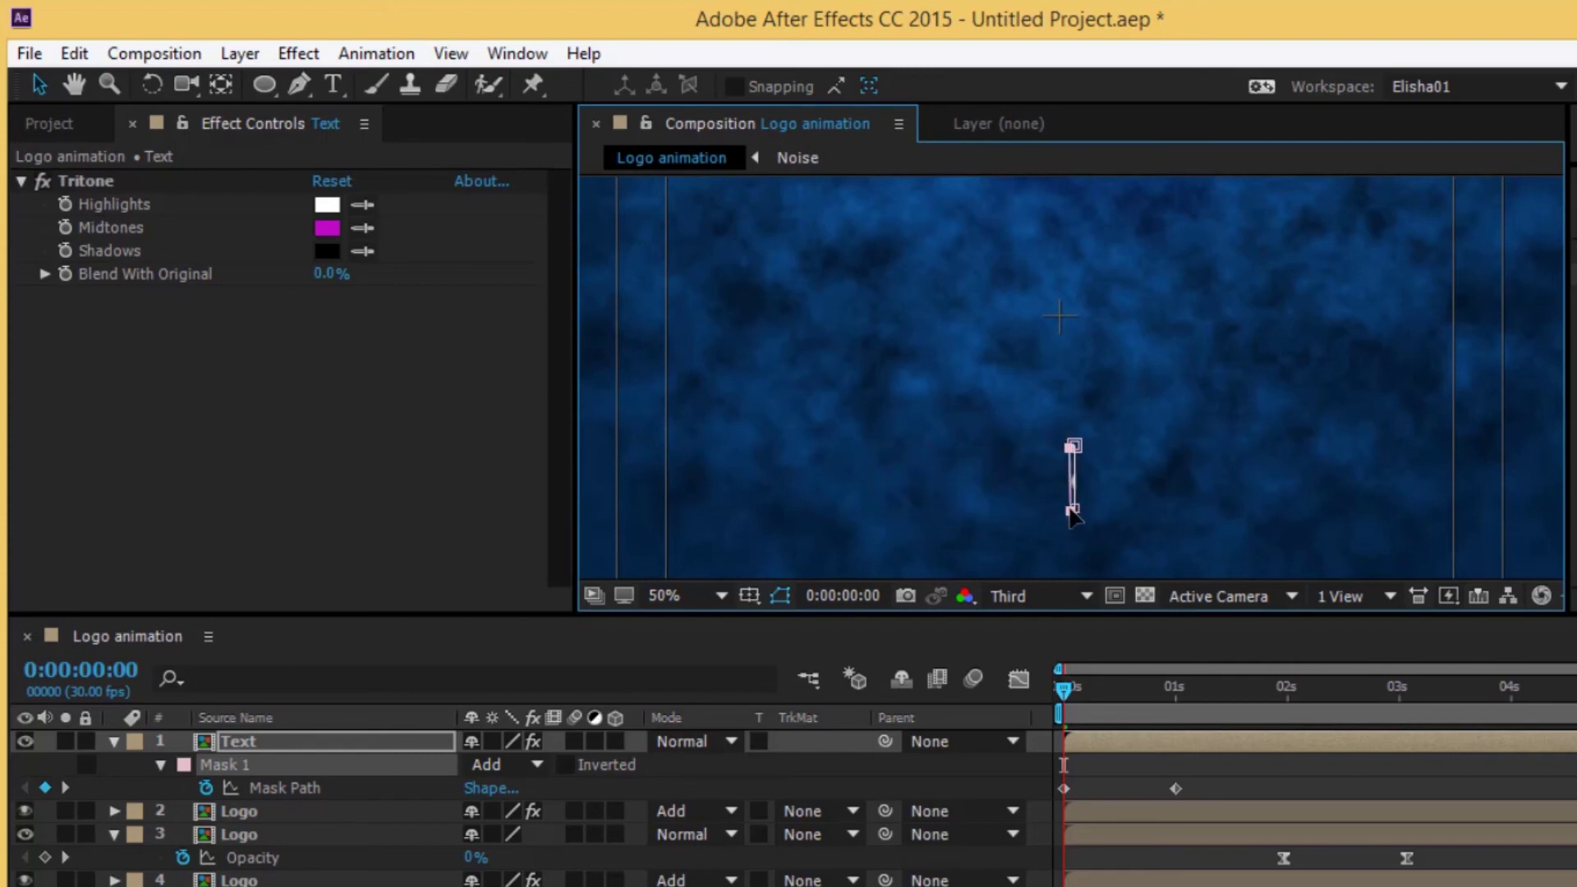
click(307, 766)
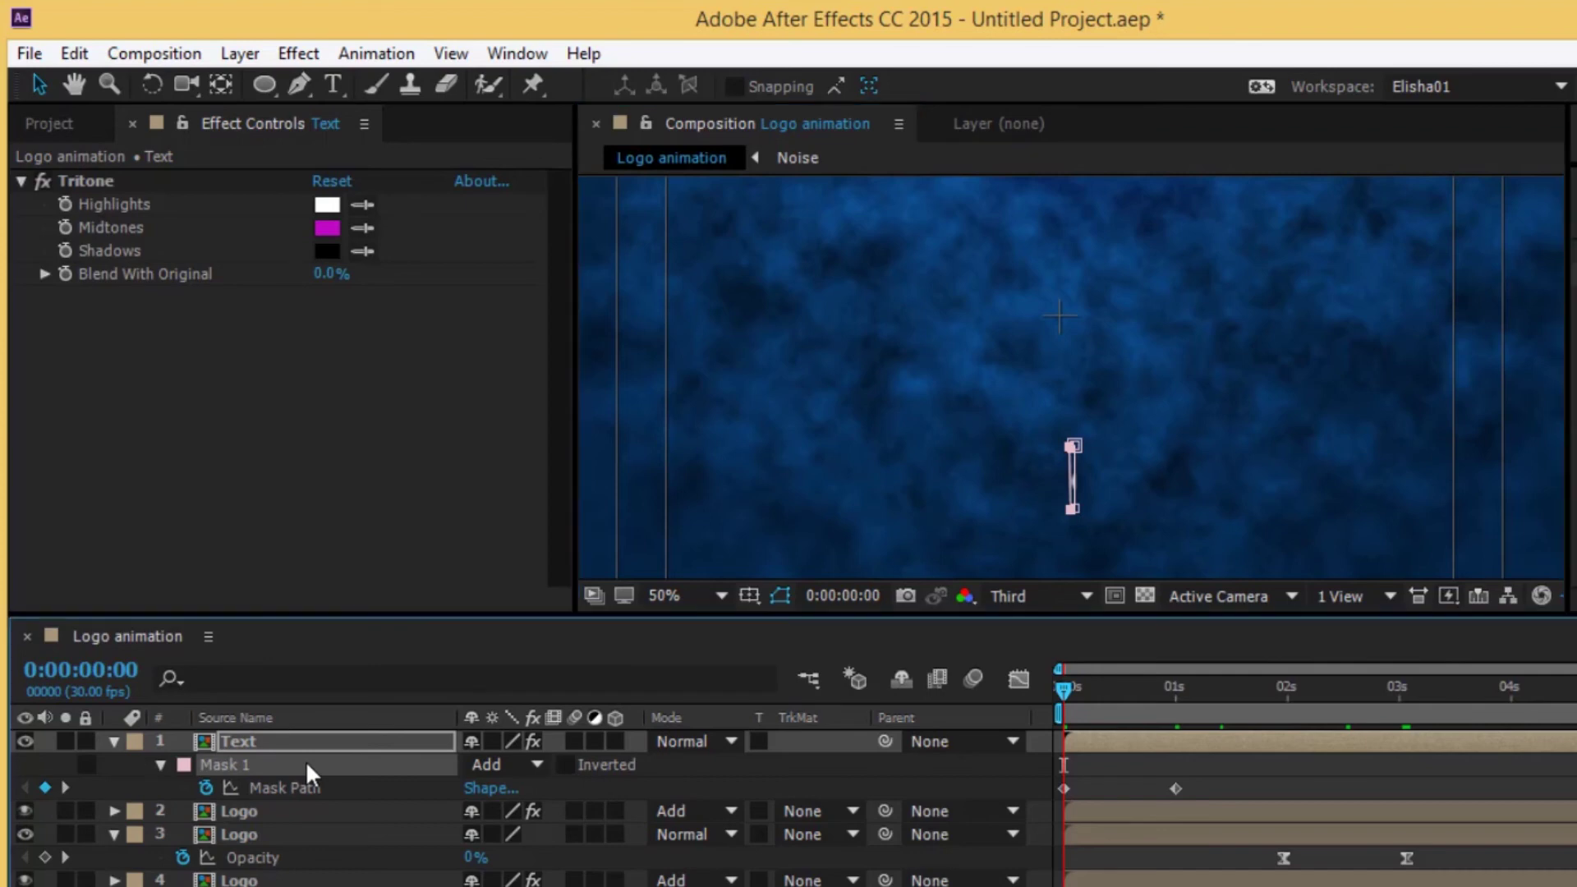
- Expand Mask 1's properties, edit its Mask Expansion, and preview the name reveal
click(161, 771)
click(161, 770)
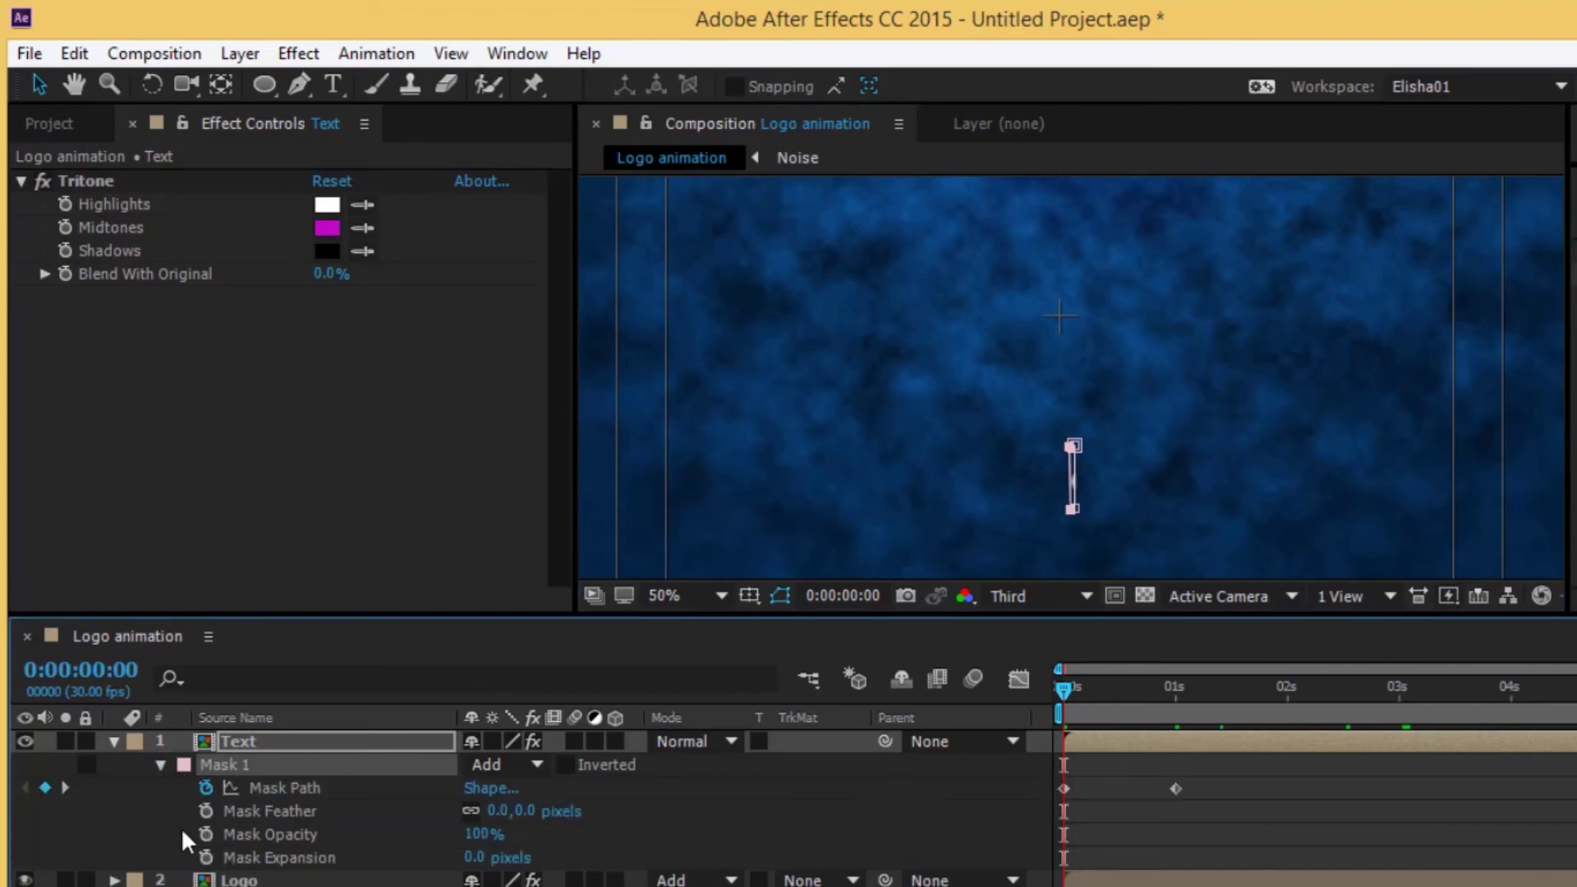
click(477, 857)
key(Return)
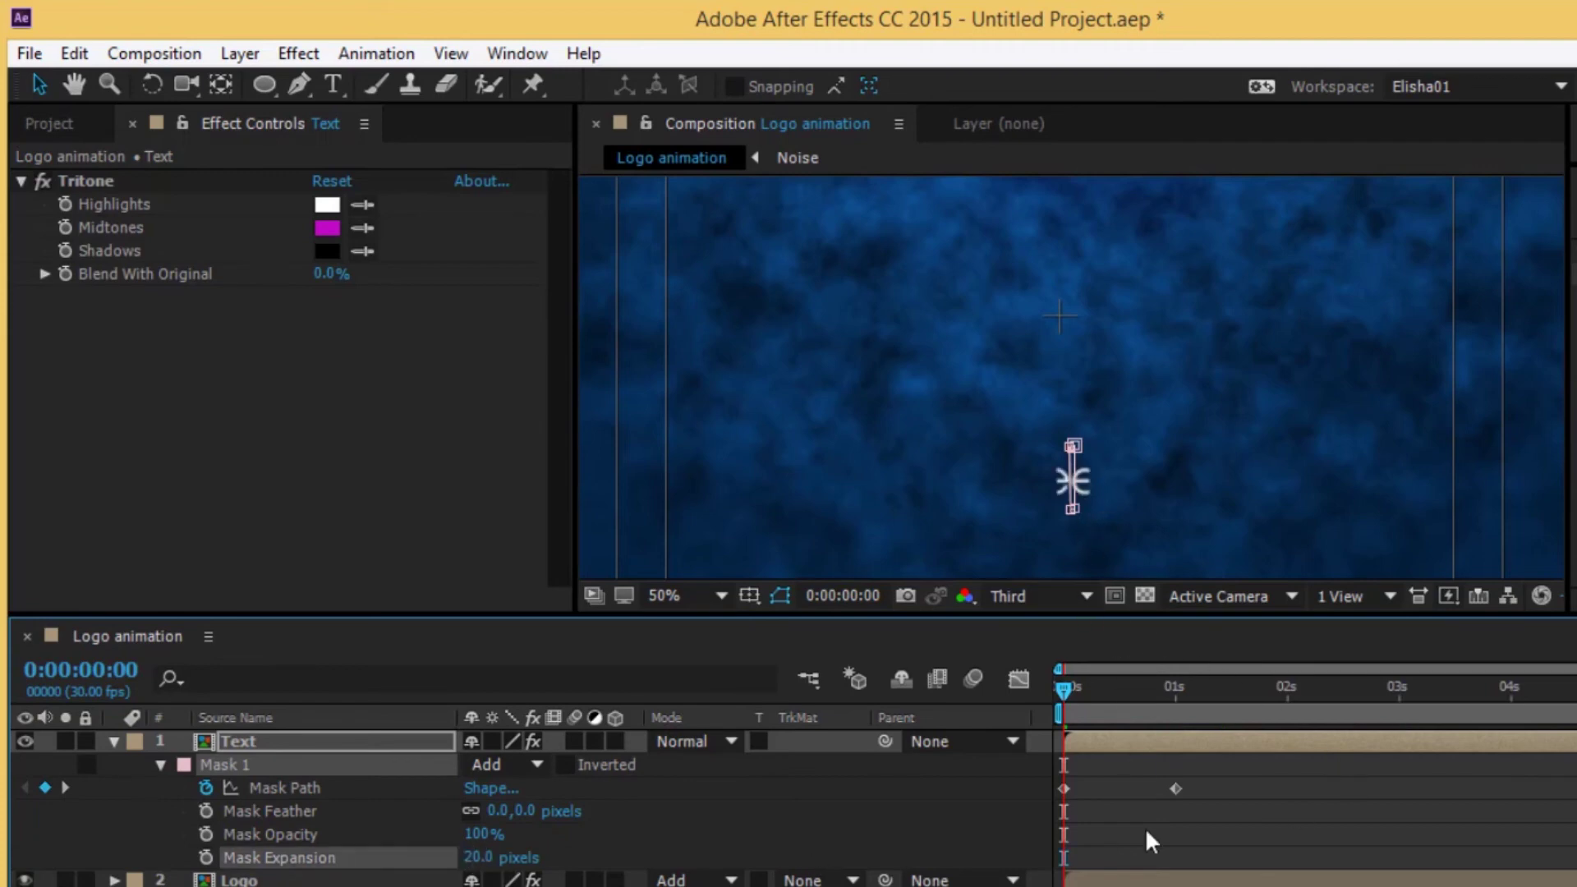
key(space)
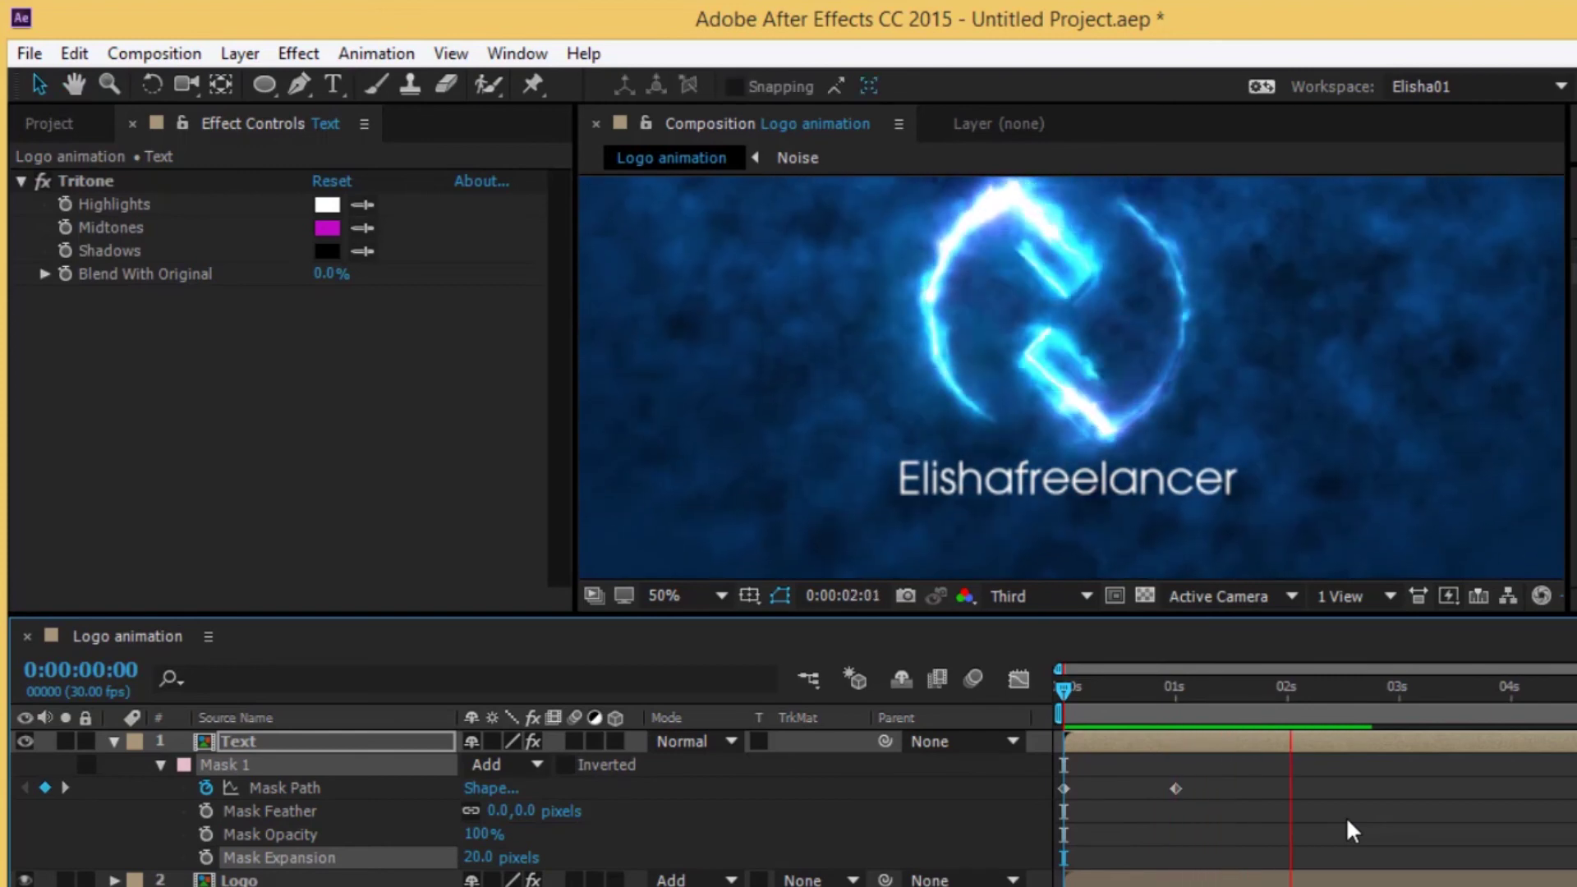
key(space)
key(space)
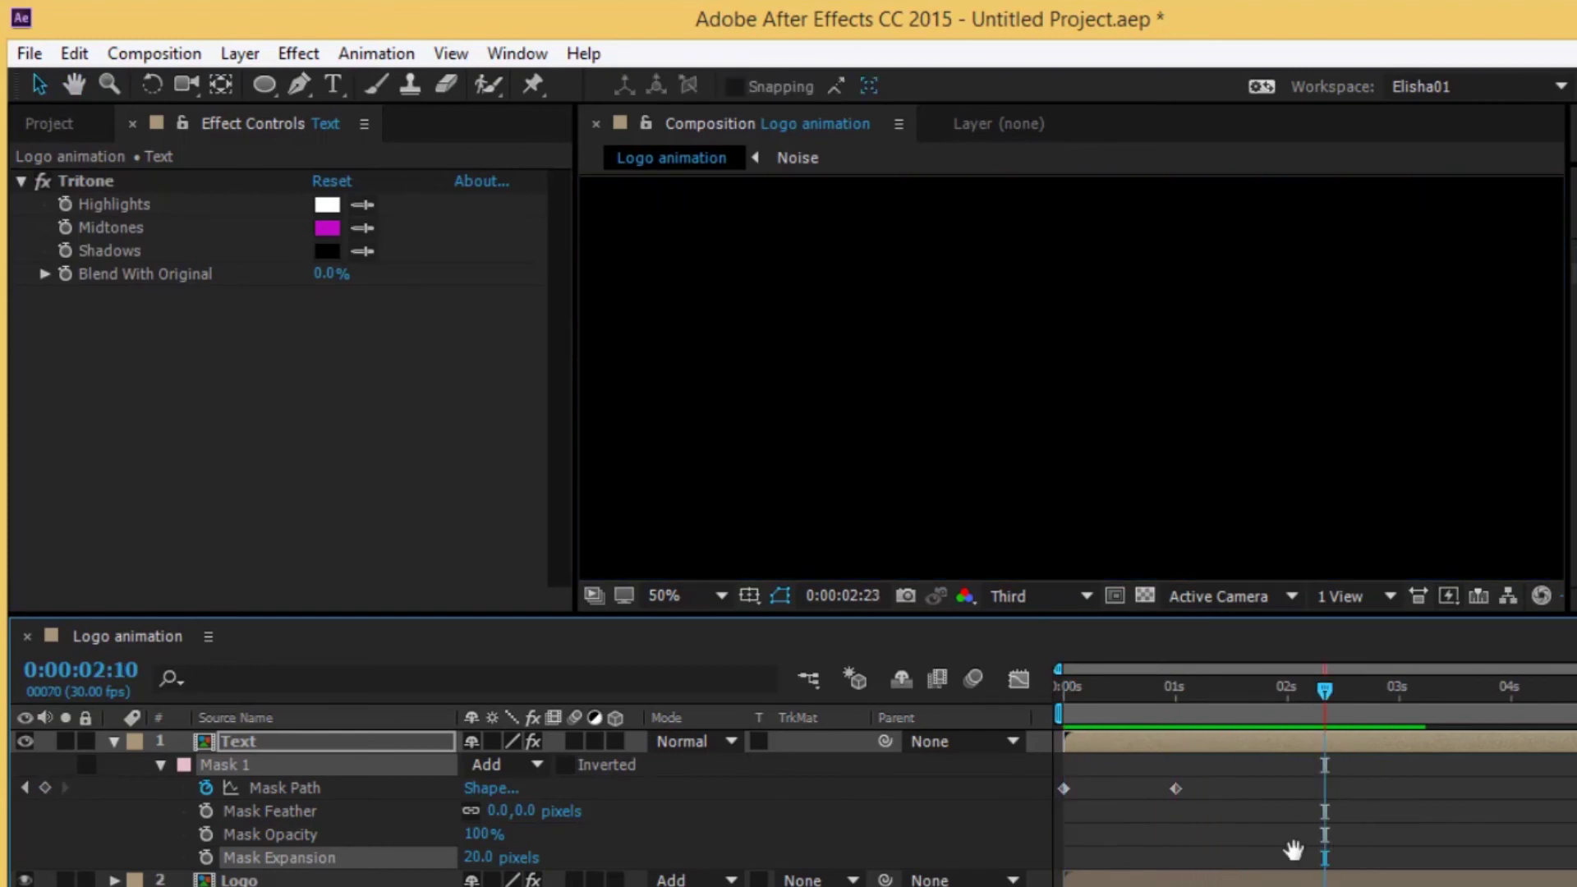
key(space)
key(space)
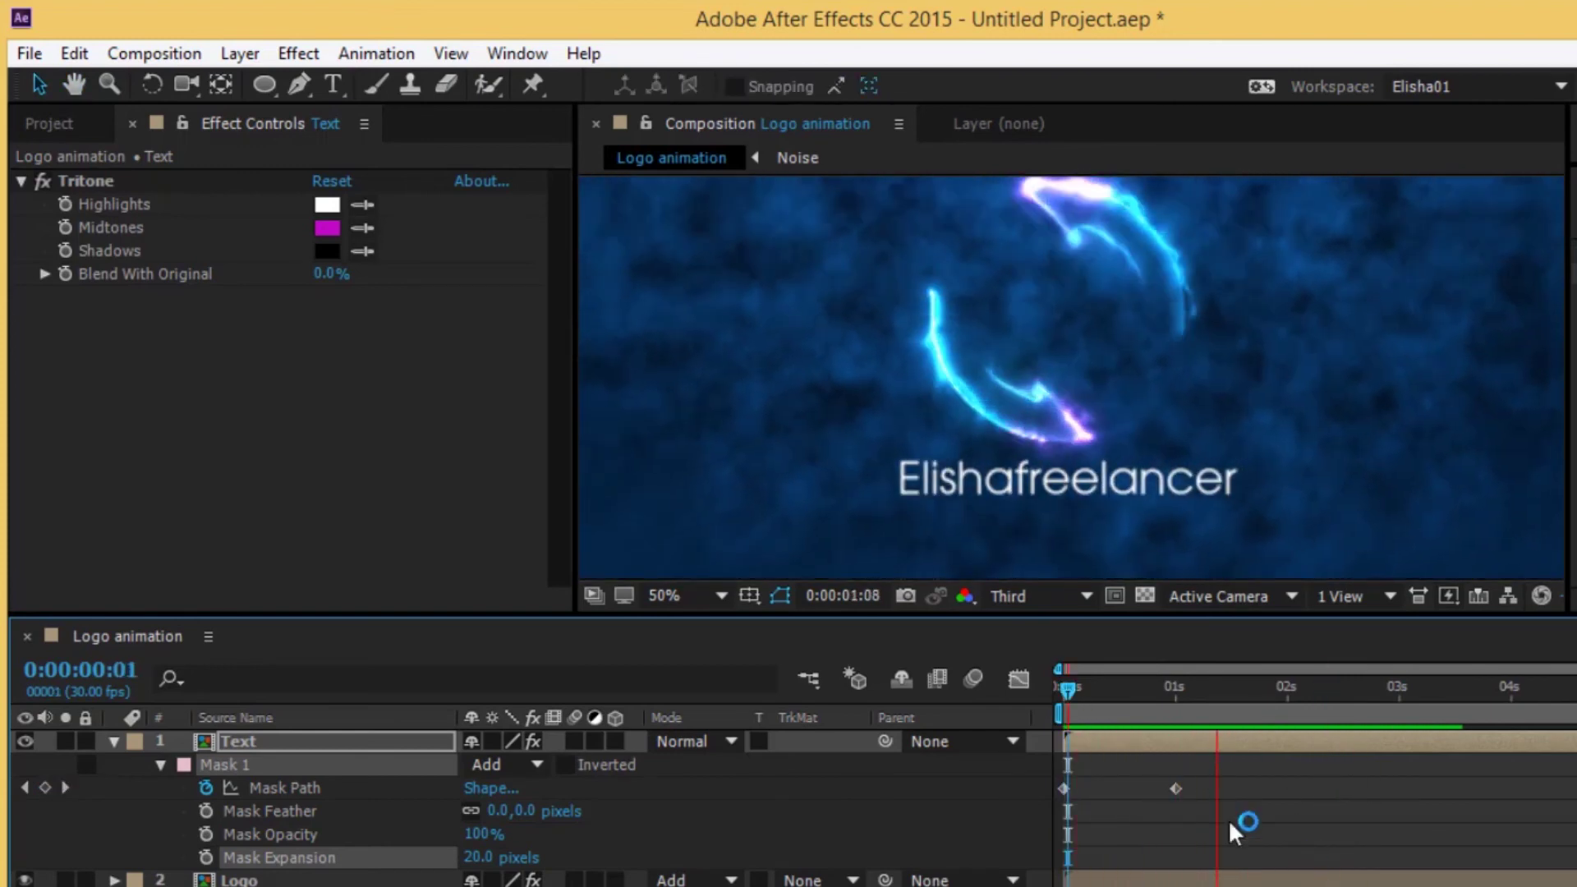
drag(1083, 685, 1059, 687)
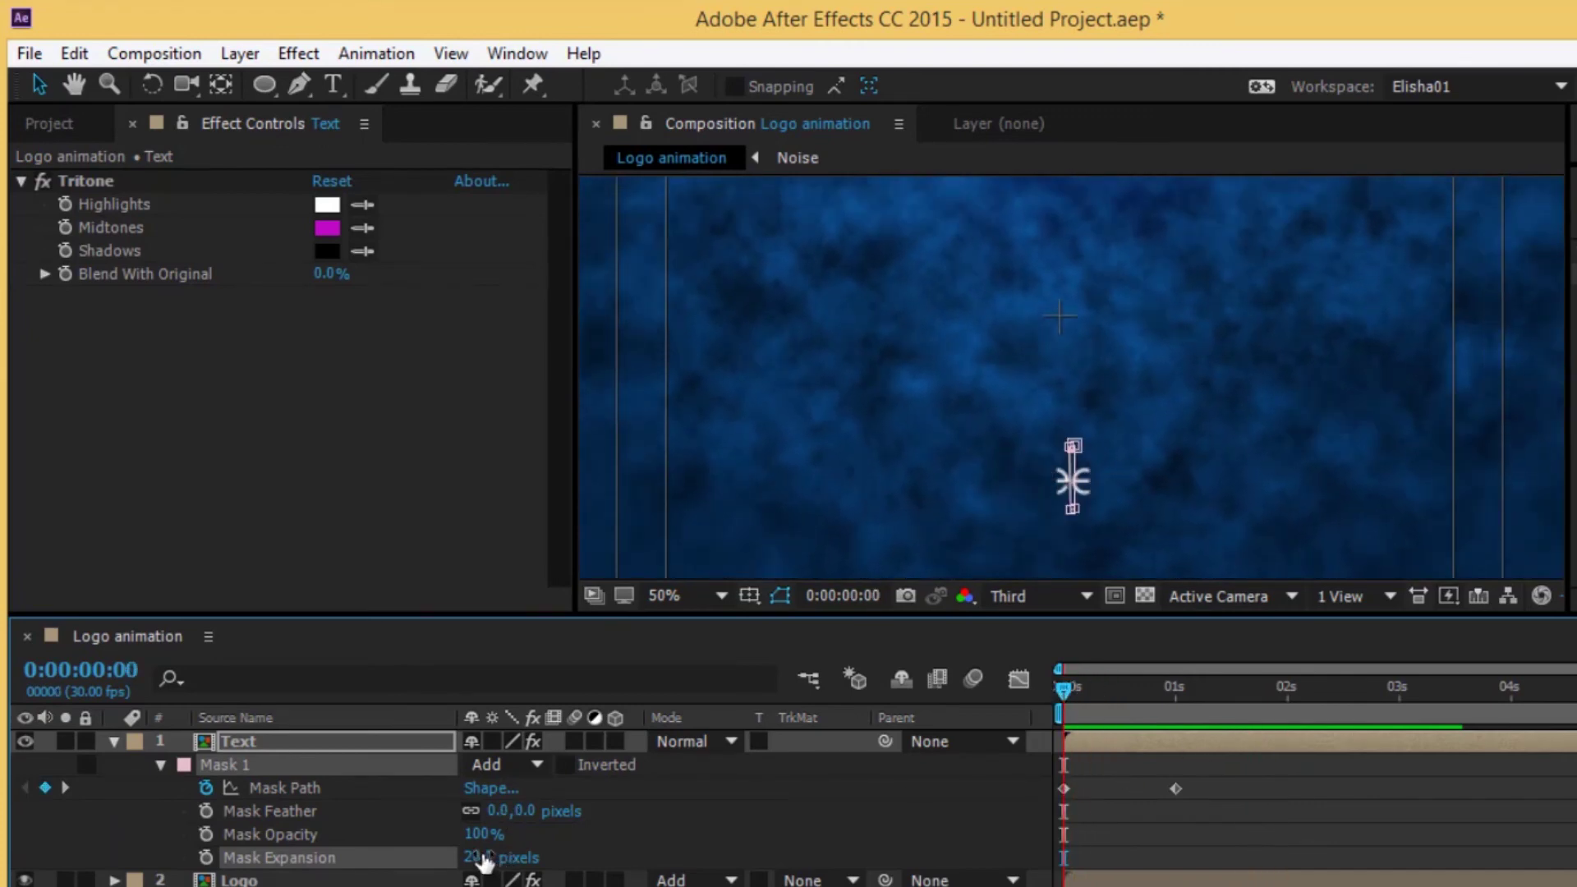
- Scrub Mask Expansion to -3.0 pixels and preview the name wiping in
drag(476, 855, 449, 854)
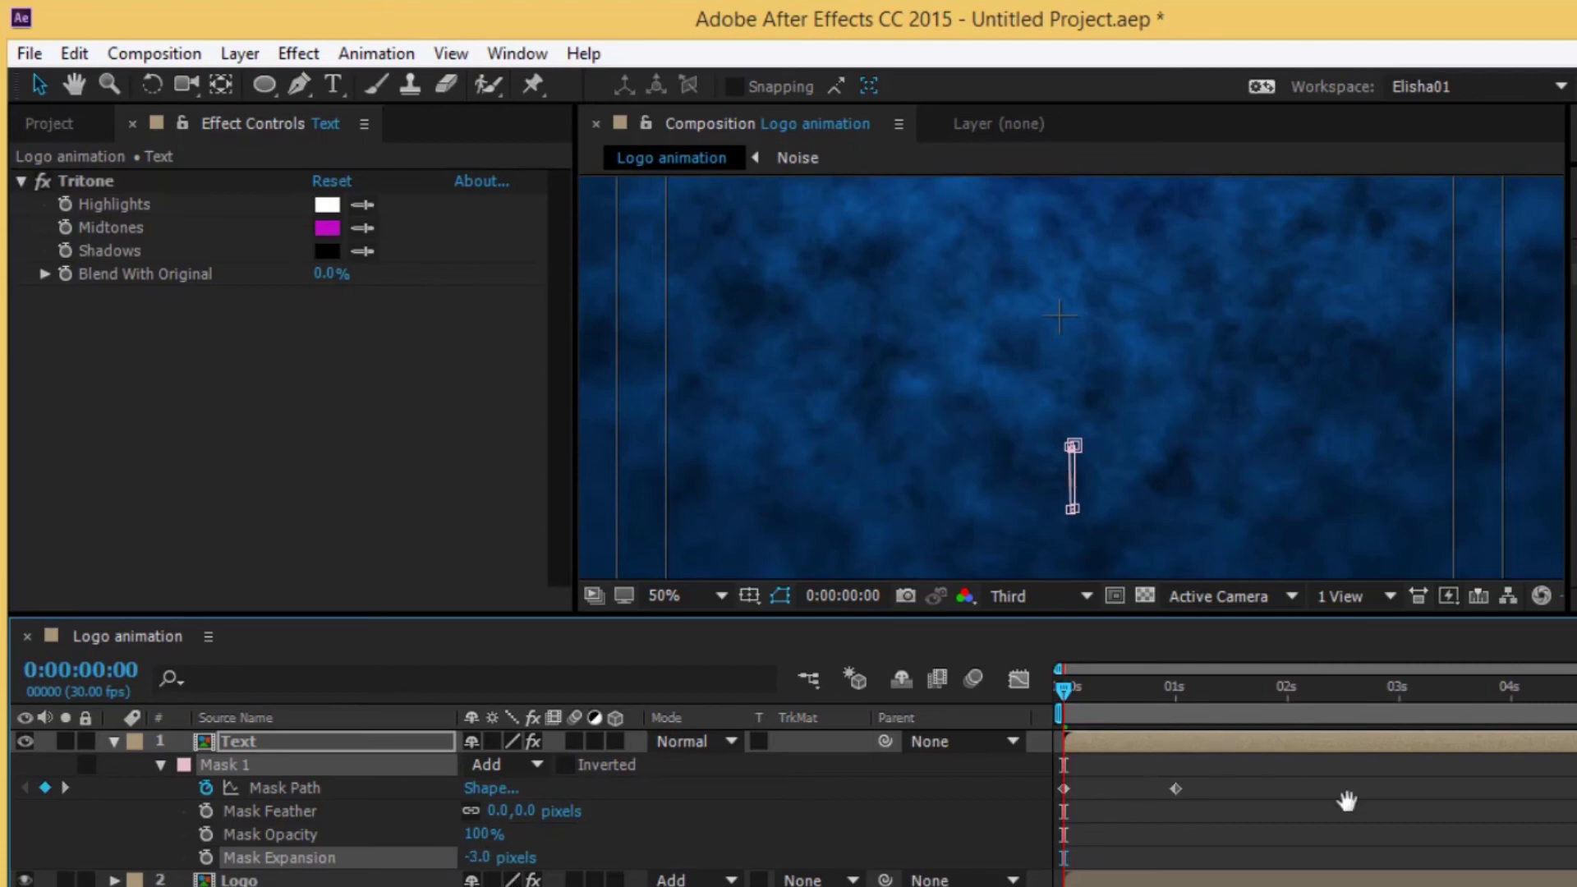
key(space)
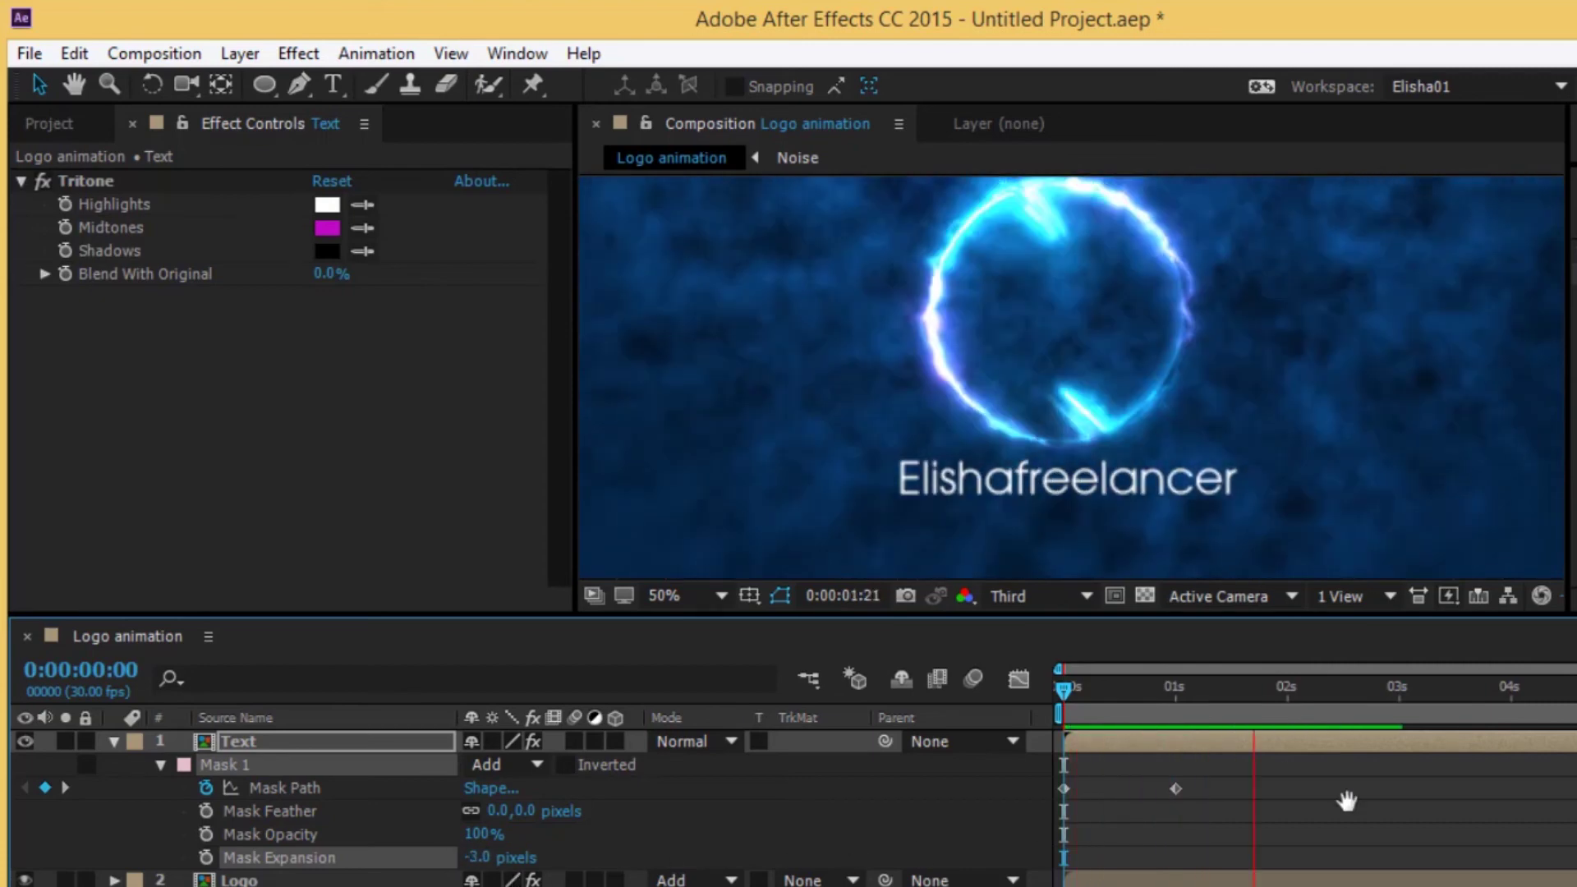
key(space)
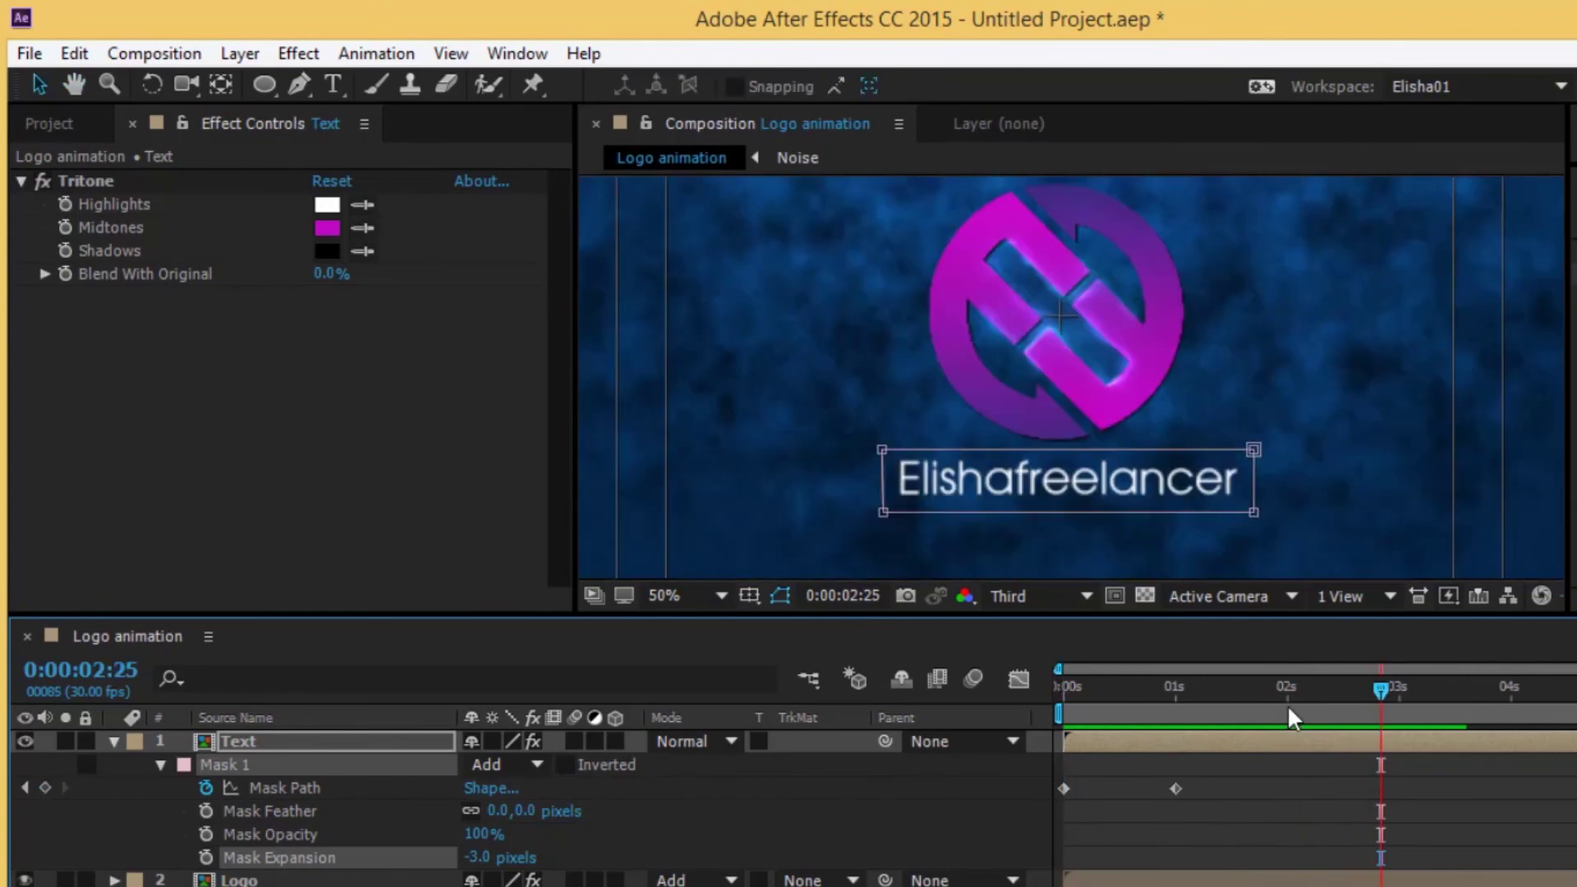
- Slide the Text layer so it starts at 0:00:02:11, then preview the delayed name wipe
drag(1282, 687, 1327, 690)
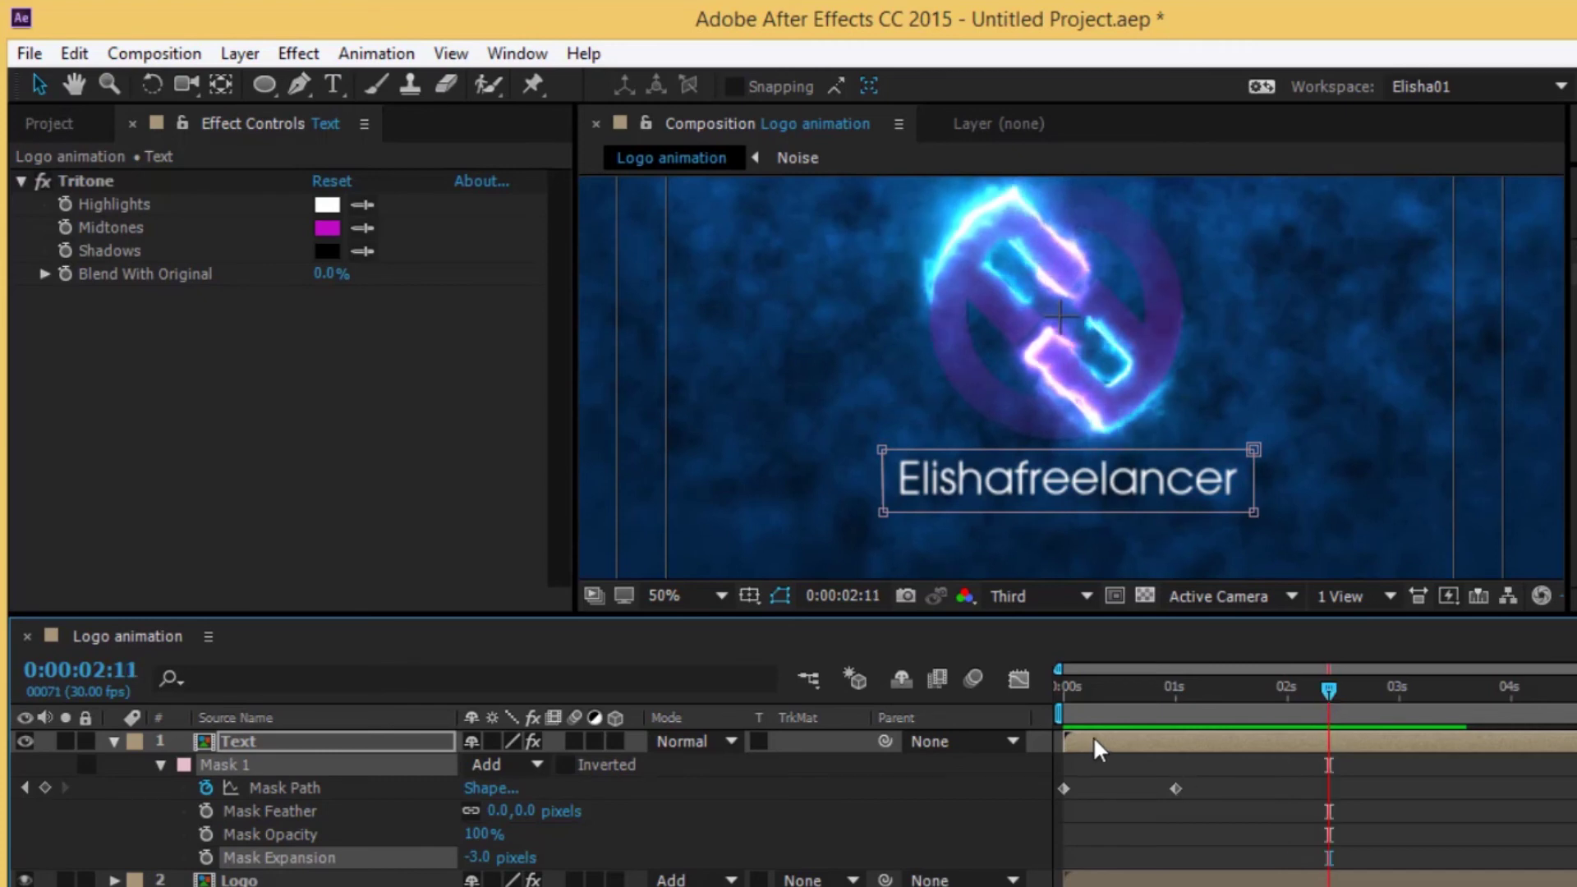
drag(1093, 741, 1352, 750)
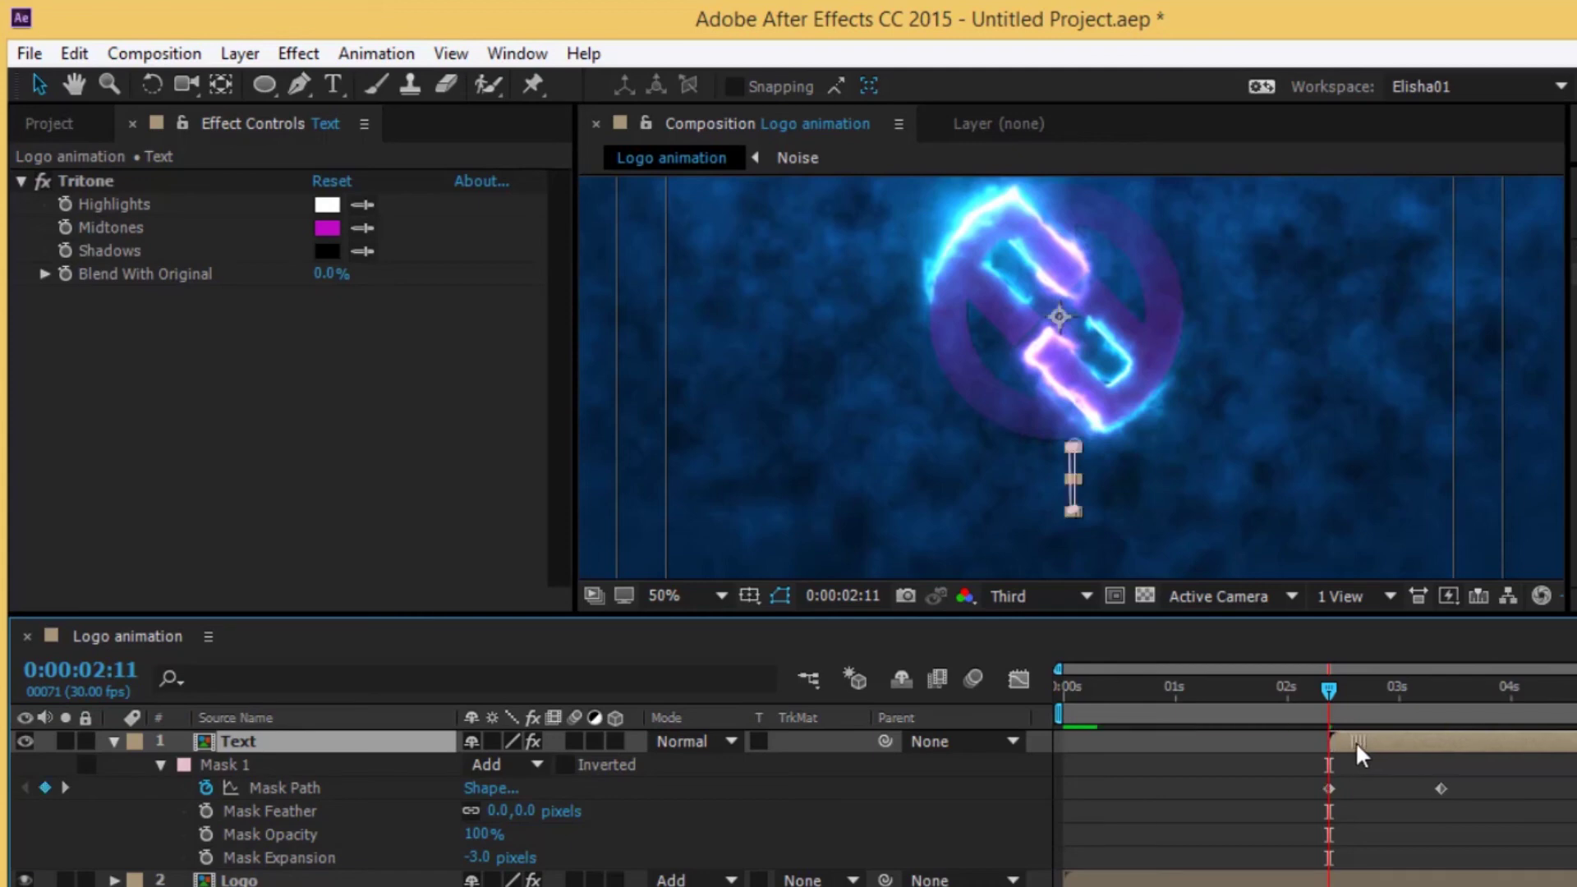
drag(1353, 743, 1358, 742)
key(space)
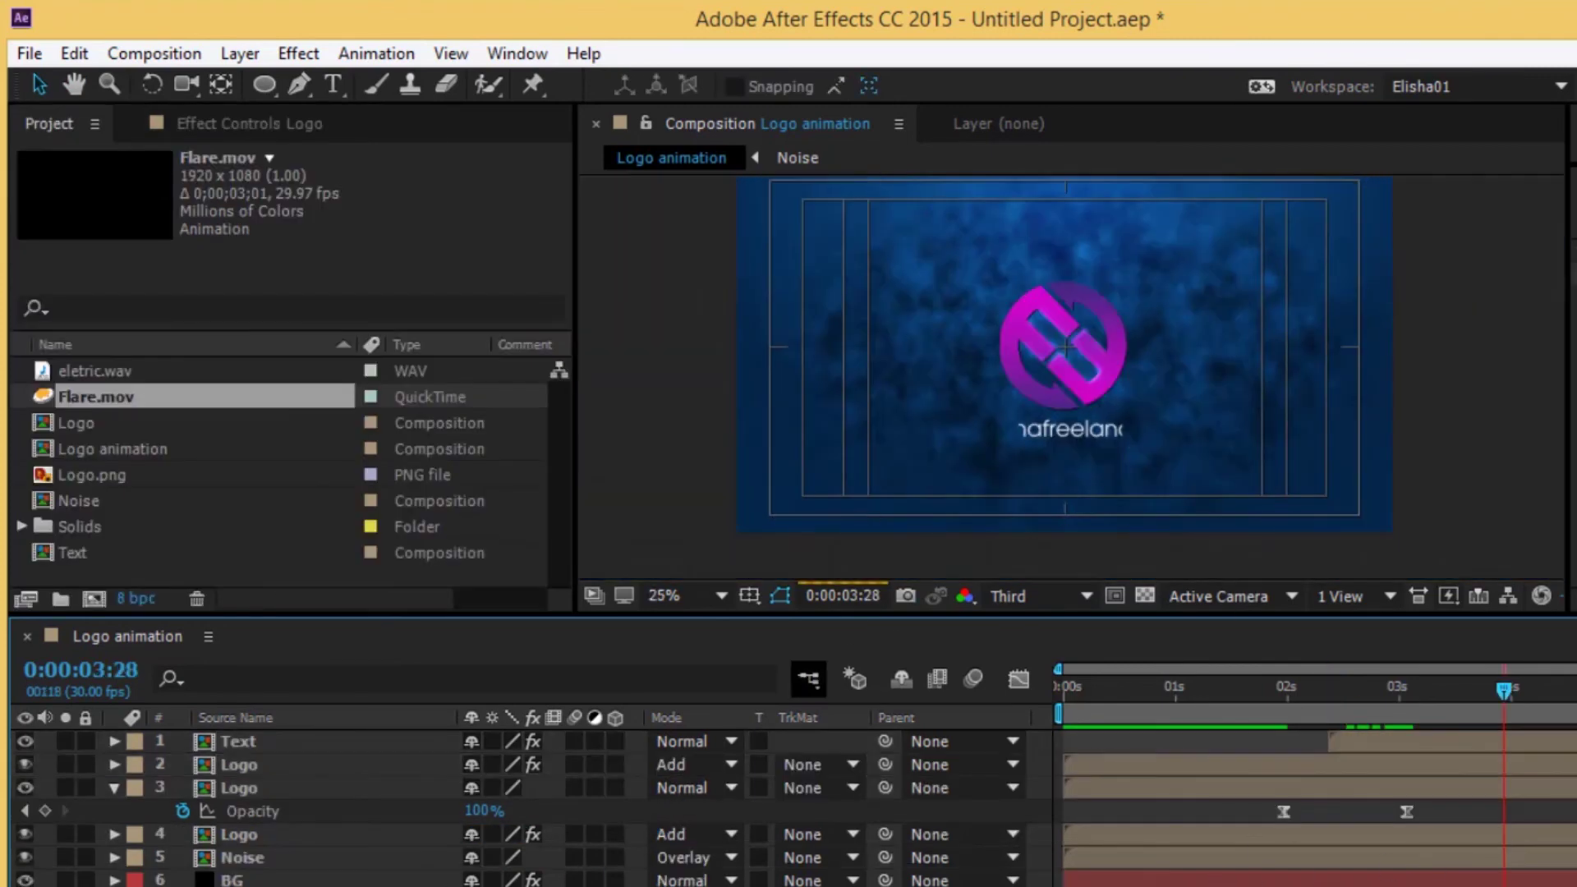
- Drag Flare.mov into the comp as the top layer, starting with the Text layer at 0:00:02:11
click(275, 743)
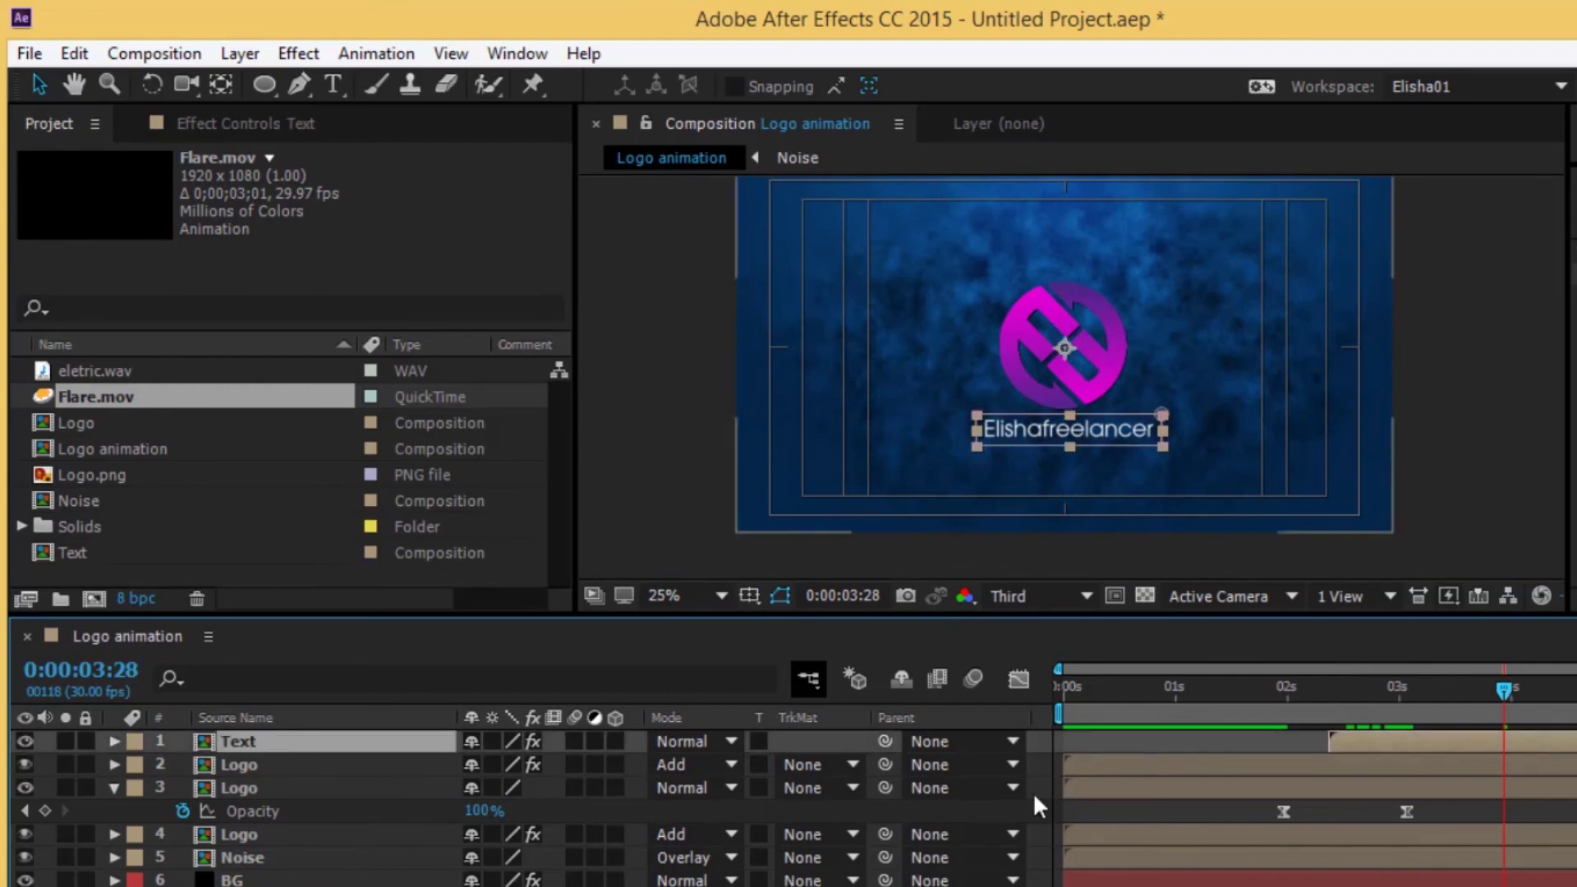
mouse_move(1485, 683)
mouse_down()
mouse_move(1397, 679)
mouse_move(1450, 686)
mouse_up()
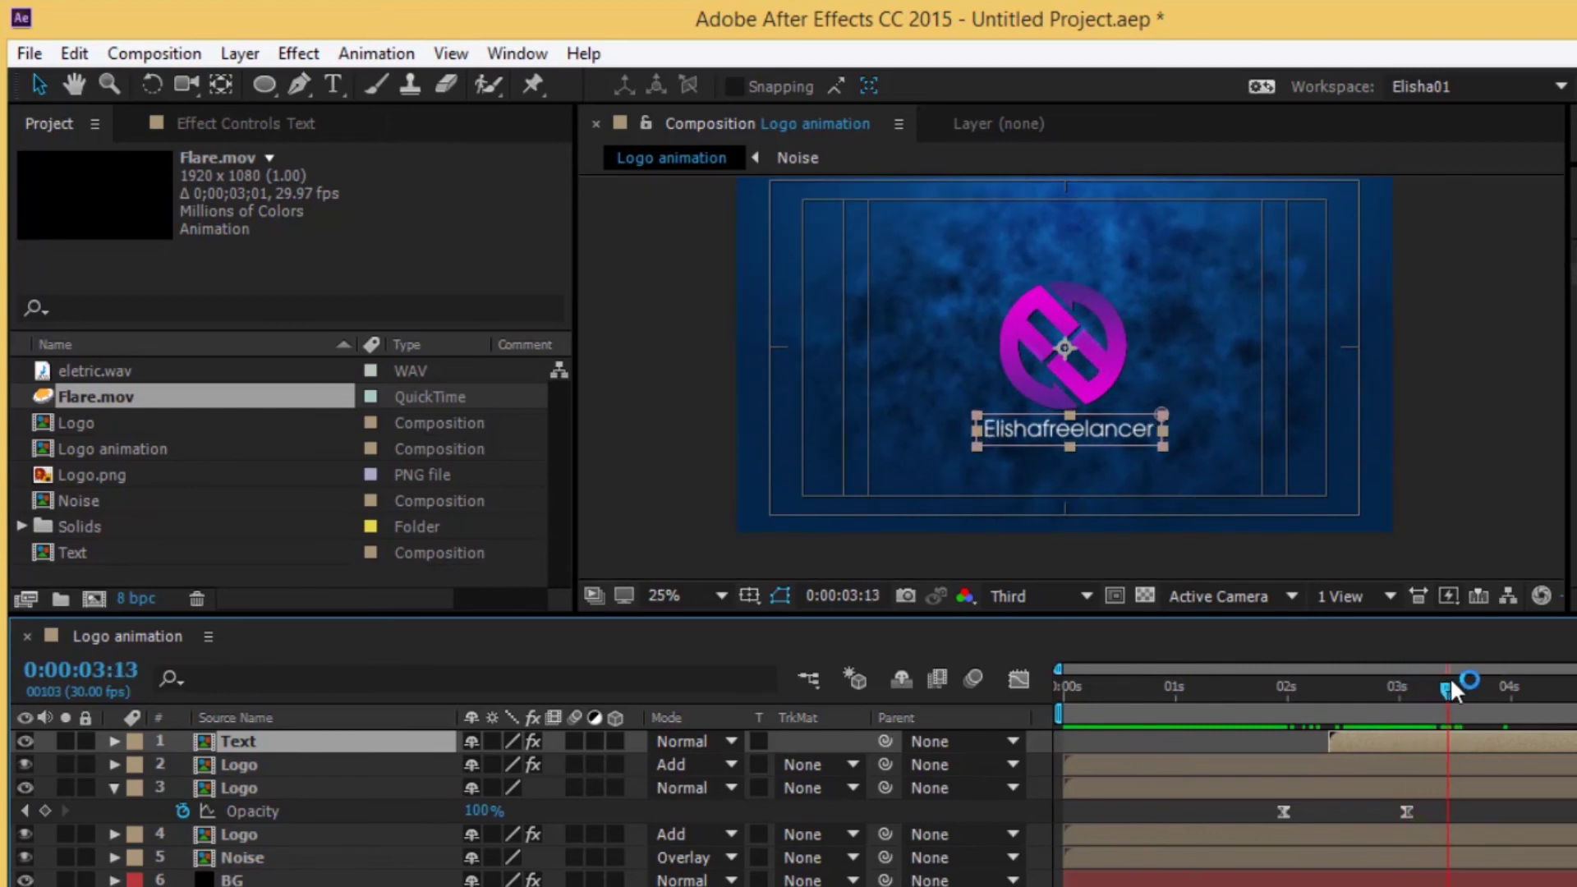
click(230, 560)
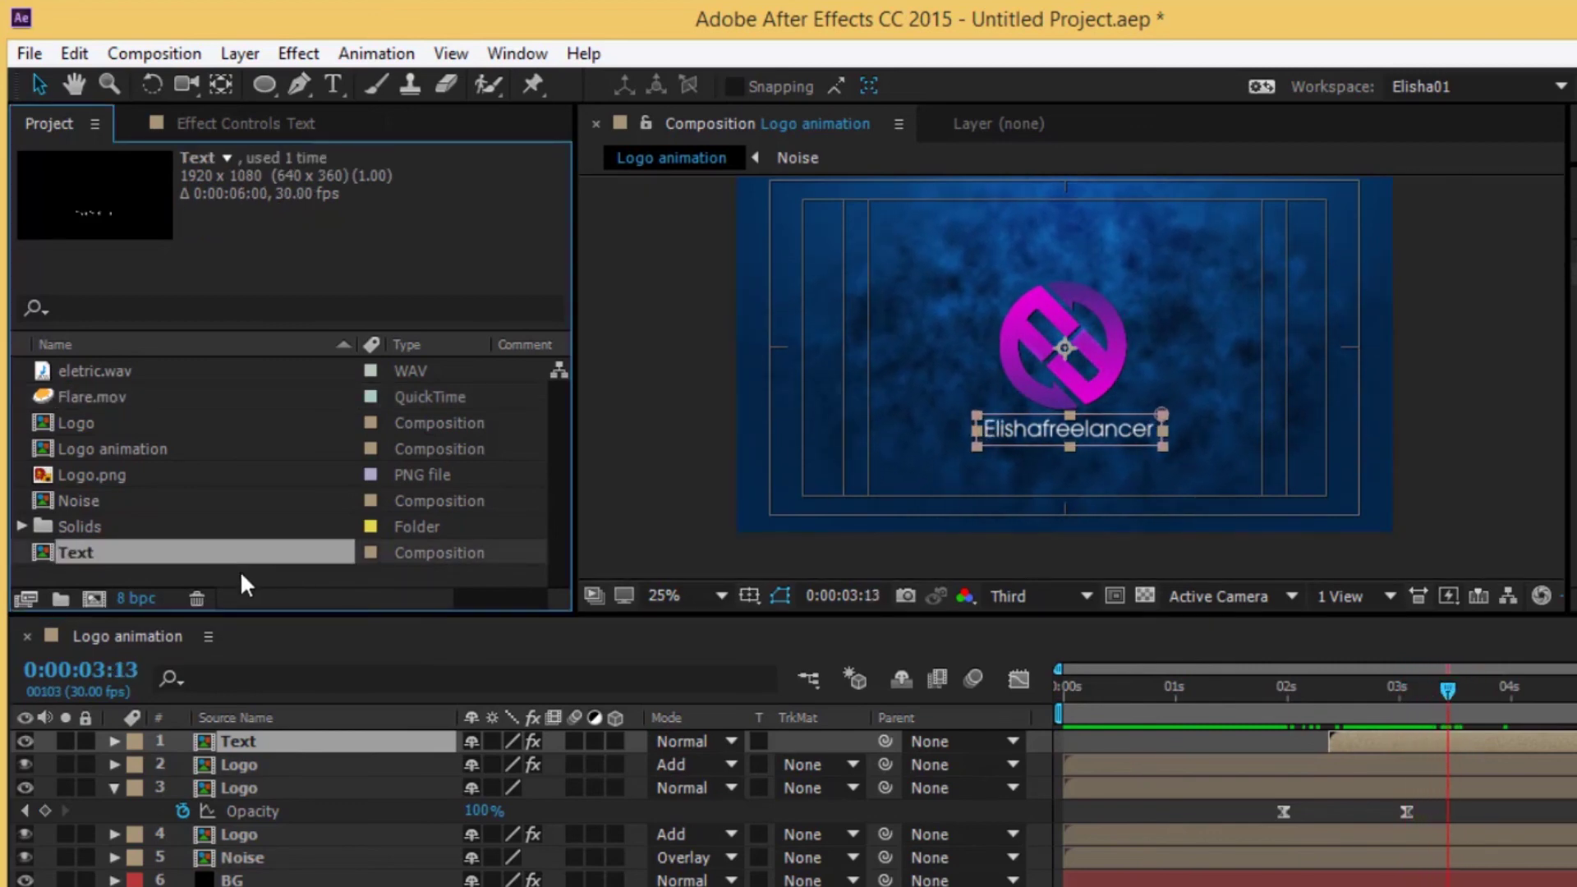
click(239, 571)
click(108, 396)
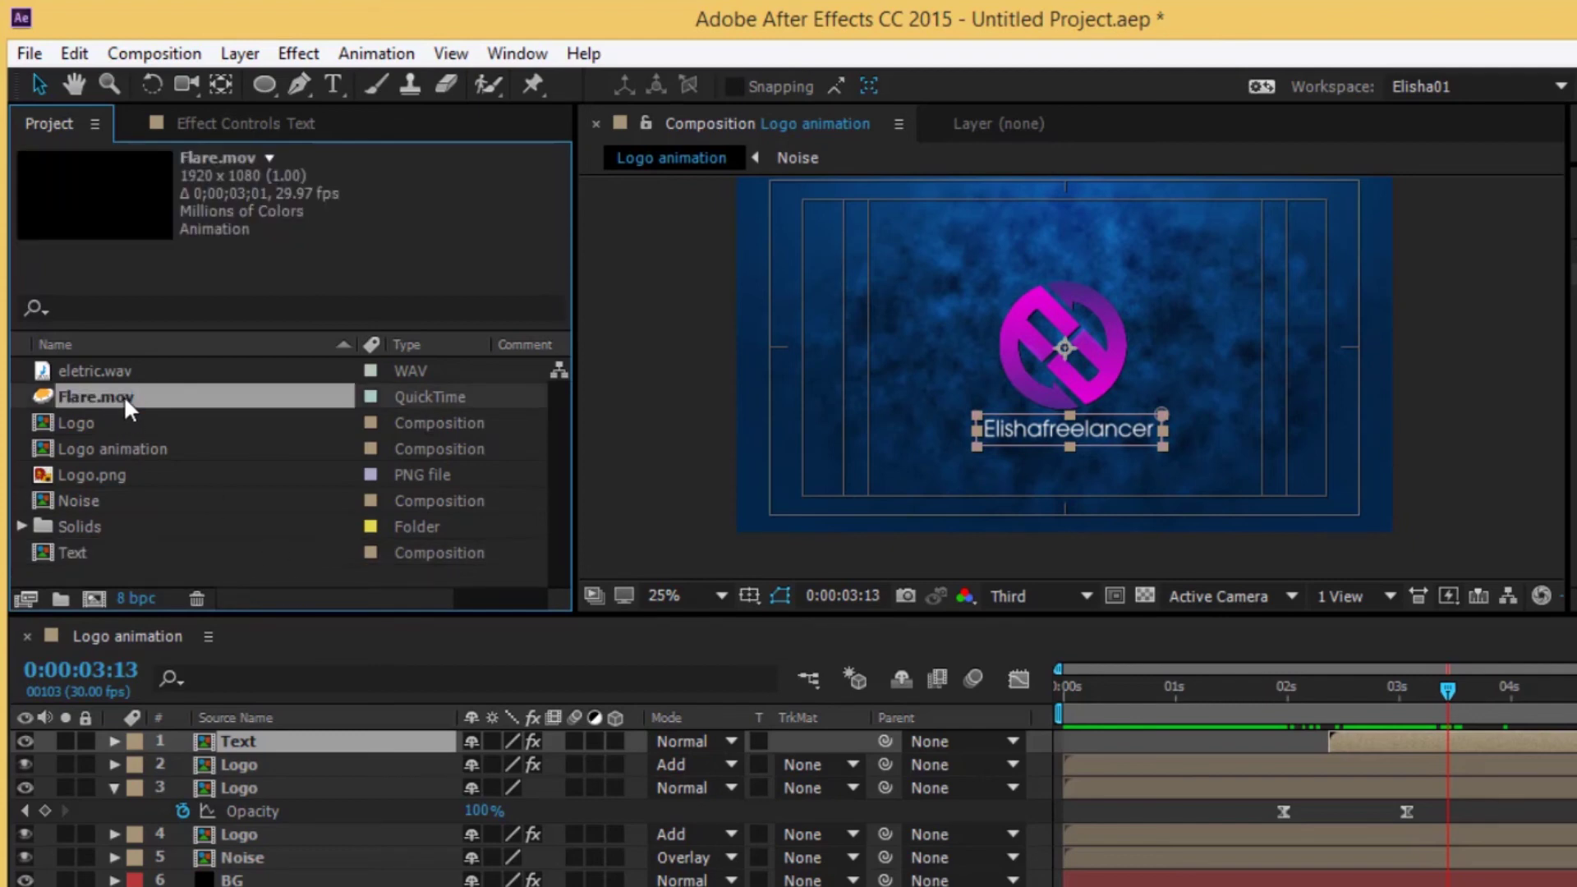
drag(125, 391, 226, 735)
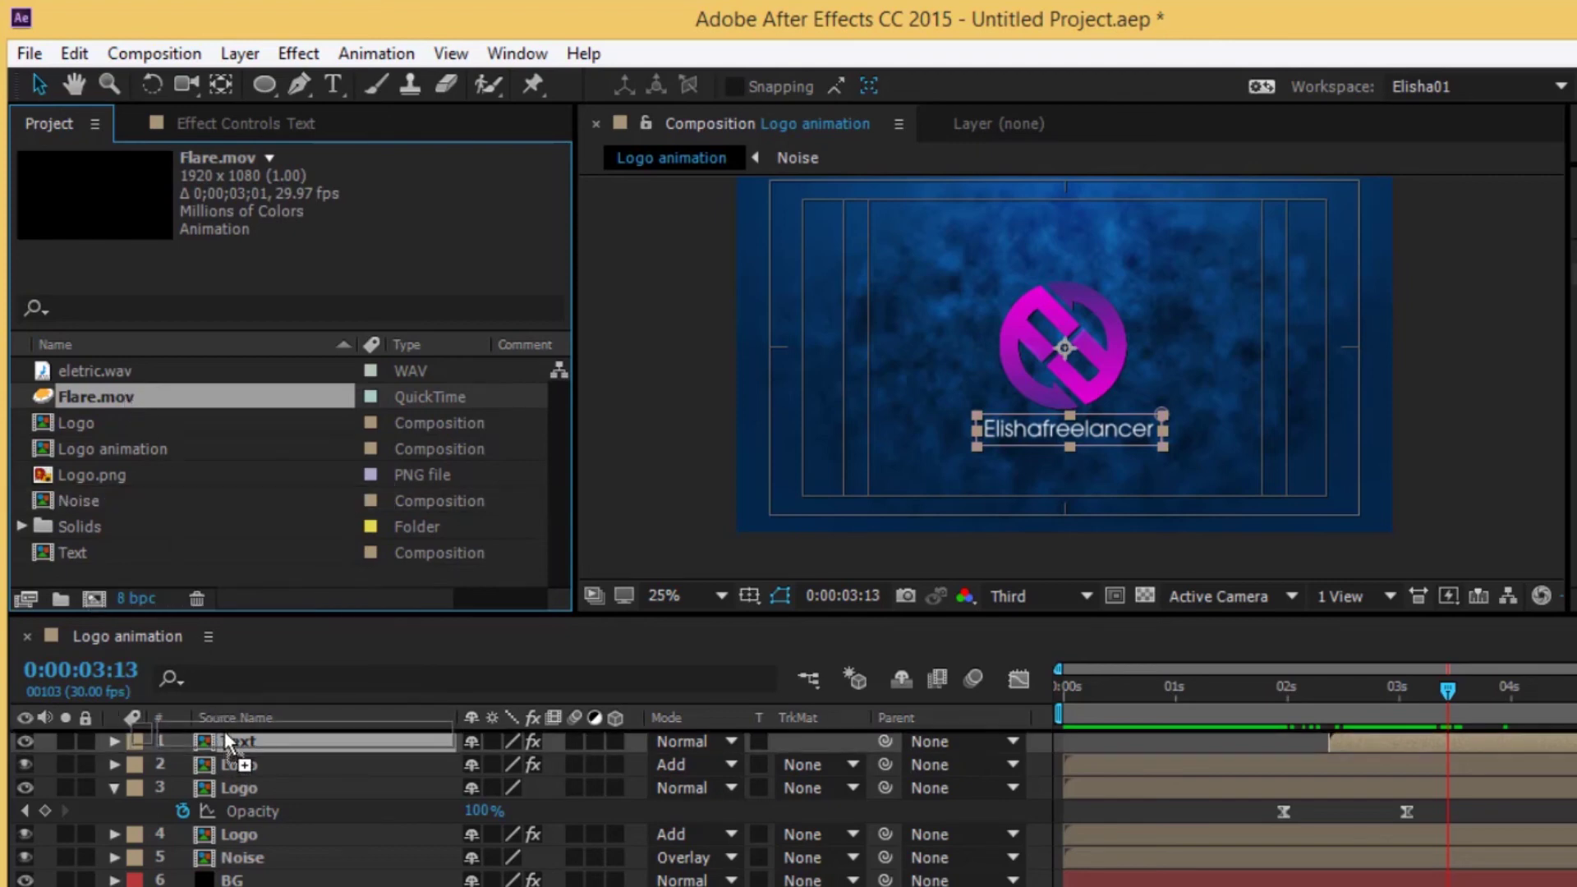
drag(224, 732, 229, 736)
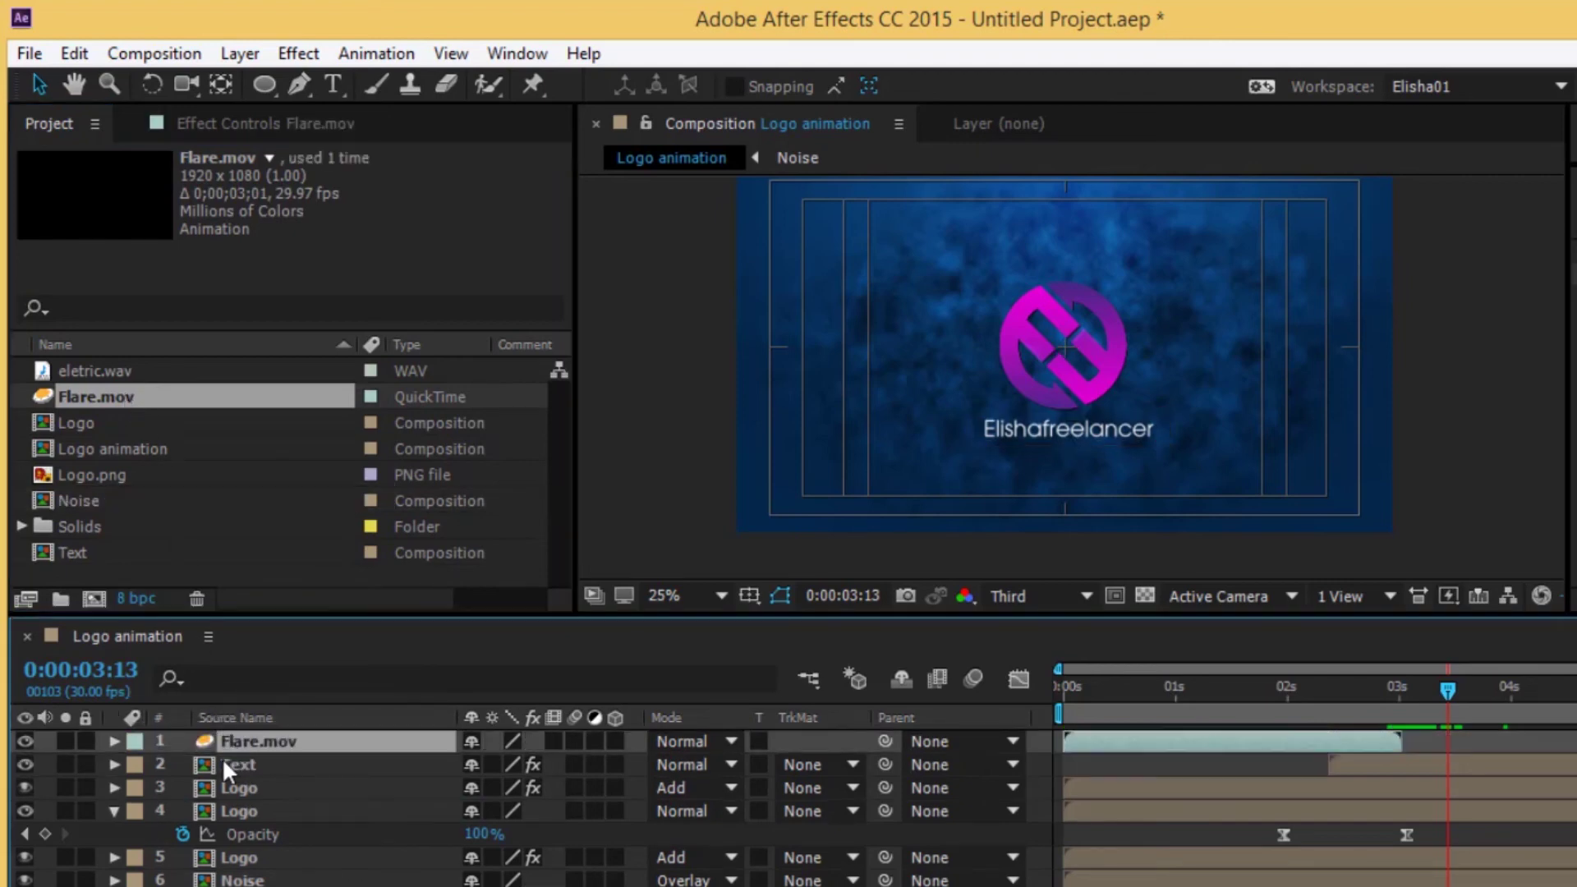
drag(1209, 738, 1474, 742)
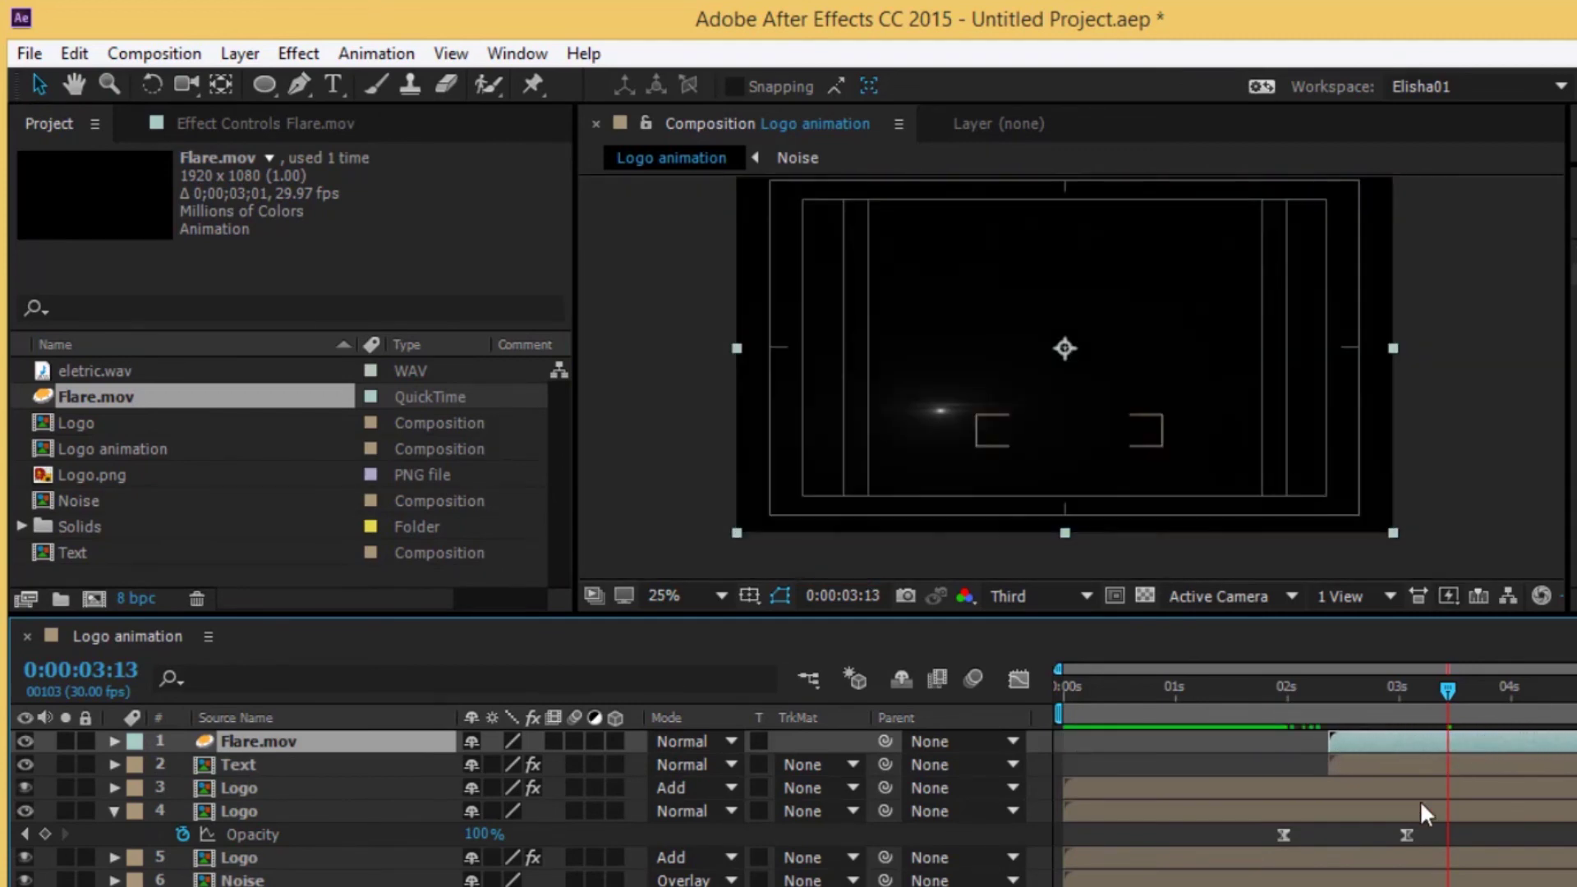
- Set Flare.mov's blending mode to Screen and enlarge the viewer to 50%
click(1342, 692)
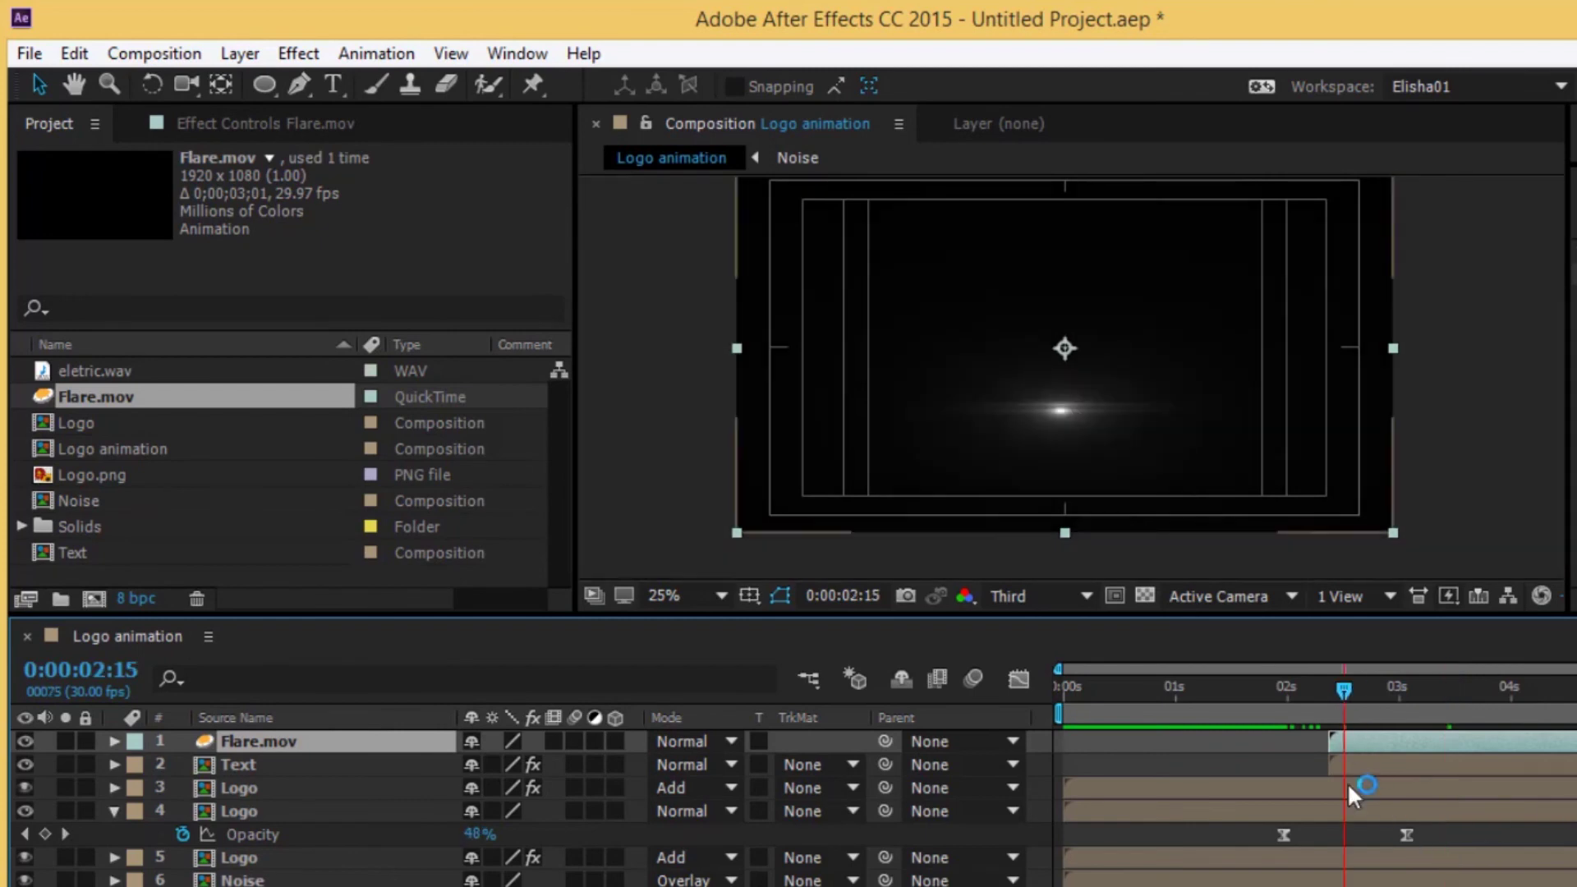
click(690, 741)
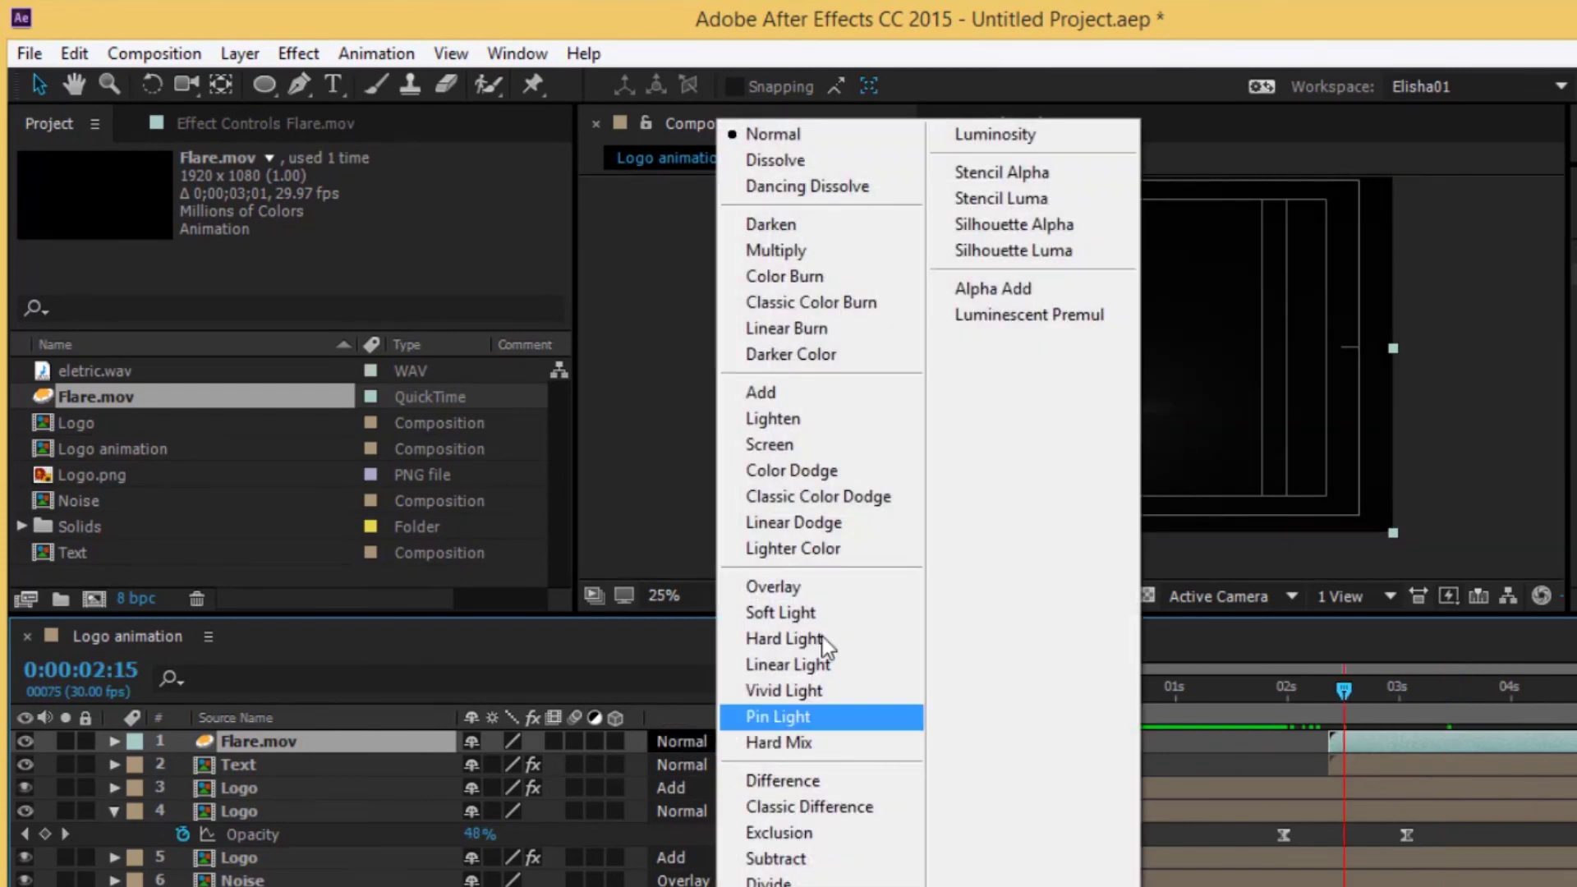
click(824, 448)
key(period)
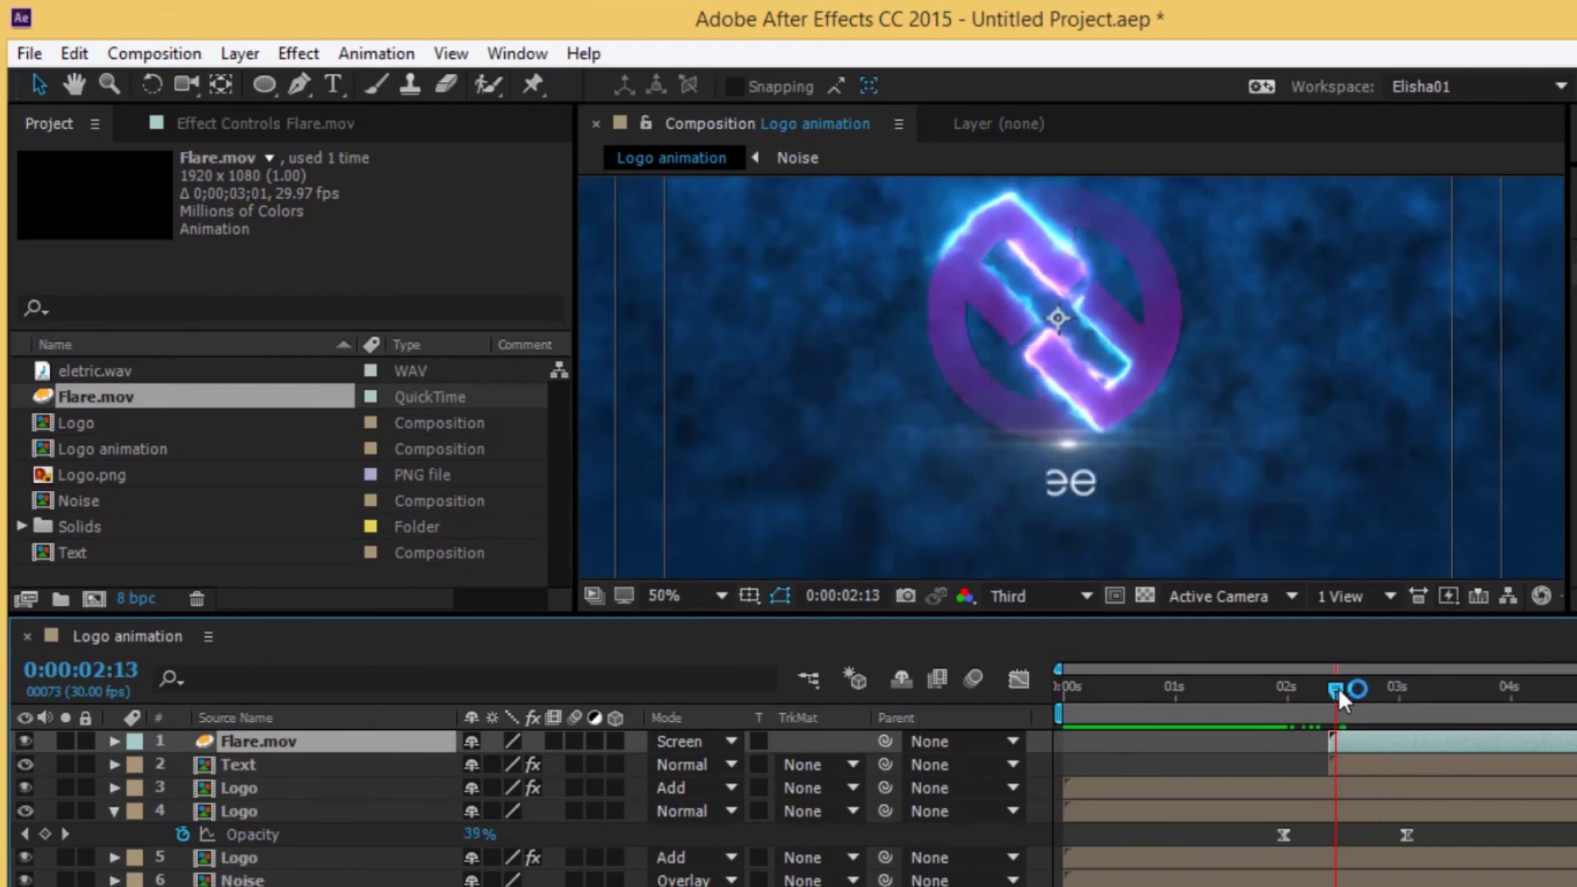
drag(1339, 687, 1345, 689)
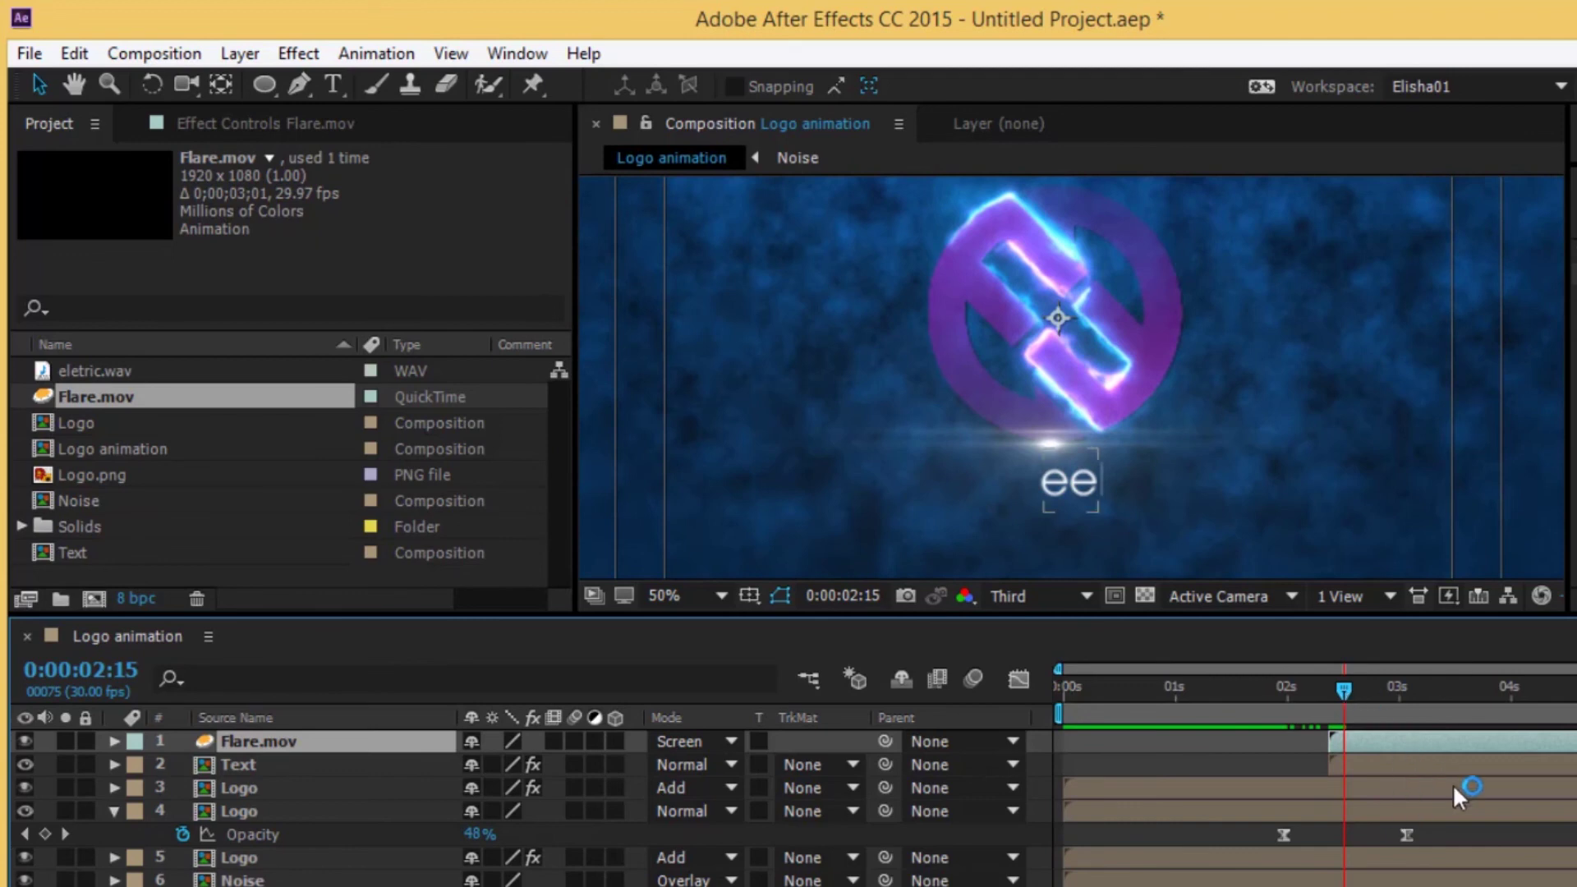
- Lower the flare's Position from y 540 to y 601 beside the name text
key(p)
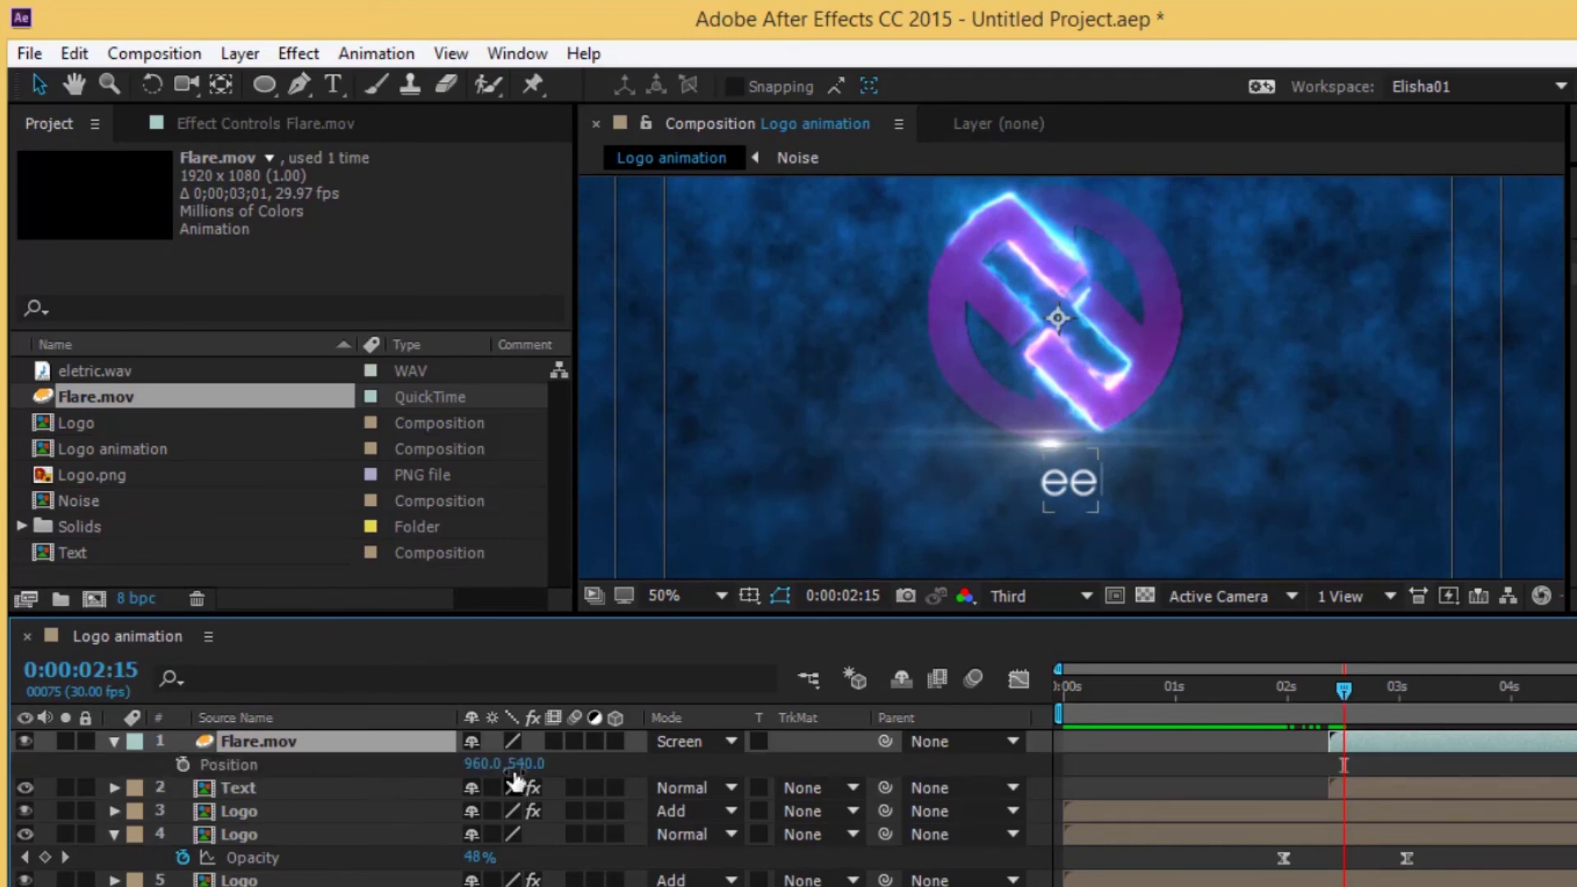
click(530, 764)
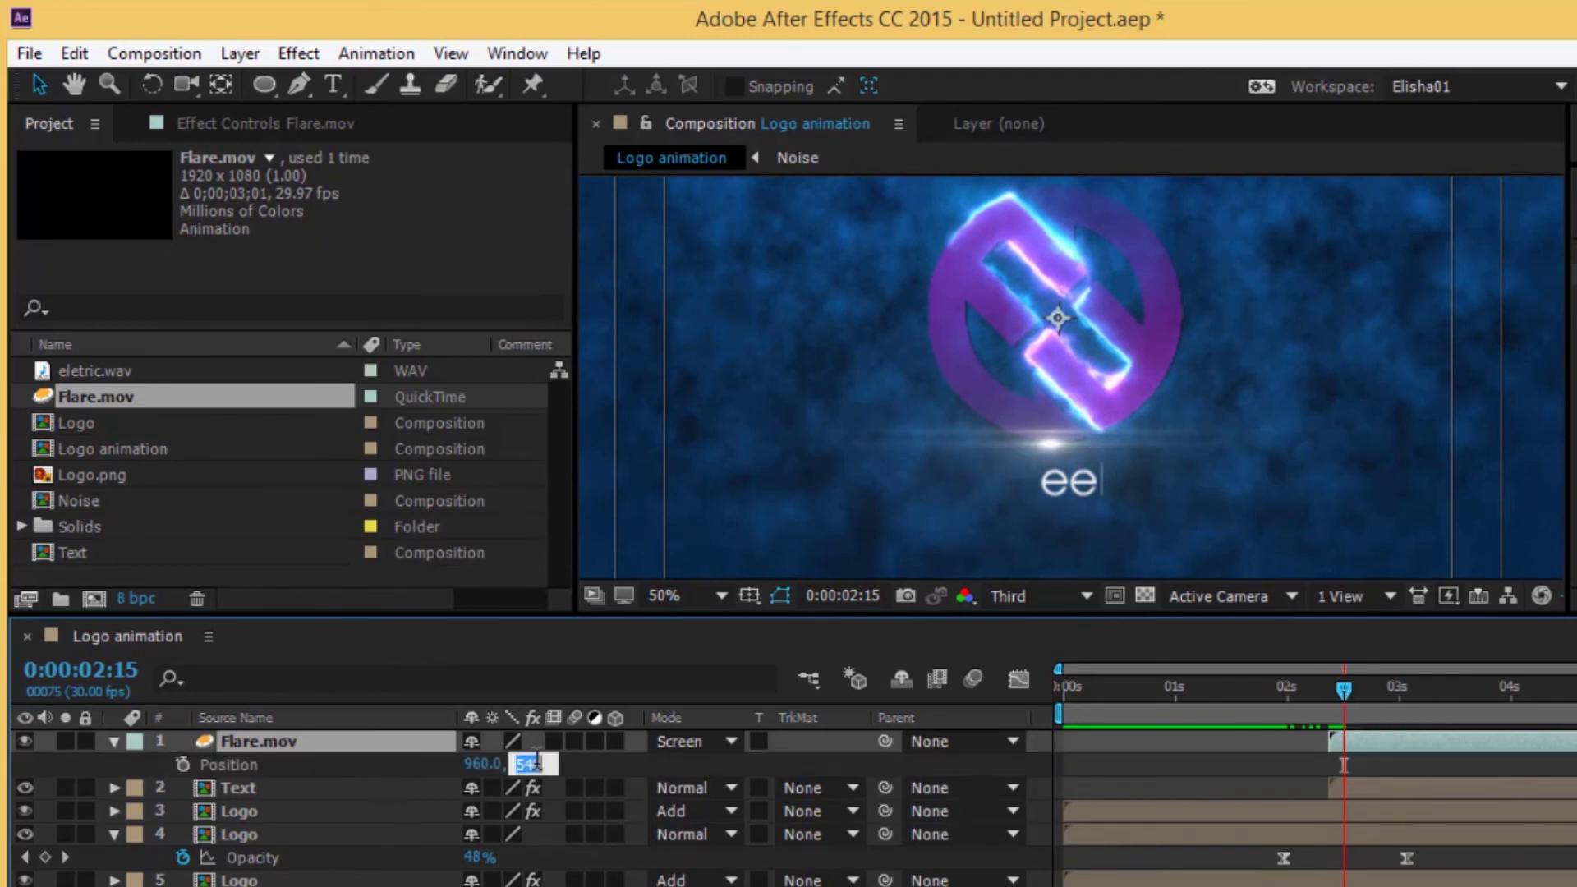
click(598, 769)
mouse_move(518, 765)
mouse_down()
mouse_move(516, 785)
mouse_move(498, 764)
mouse_up()
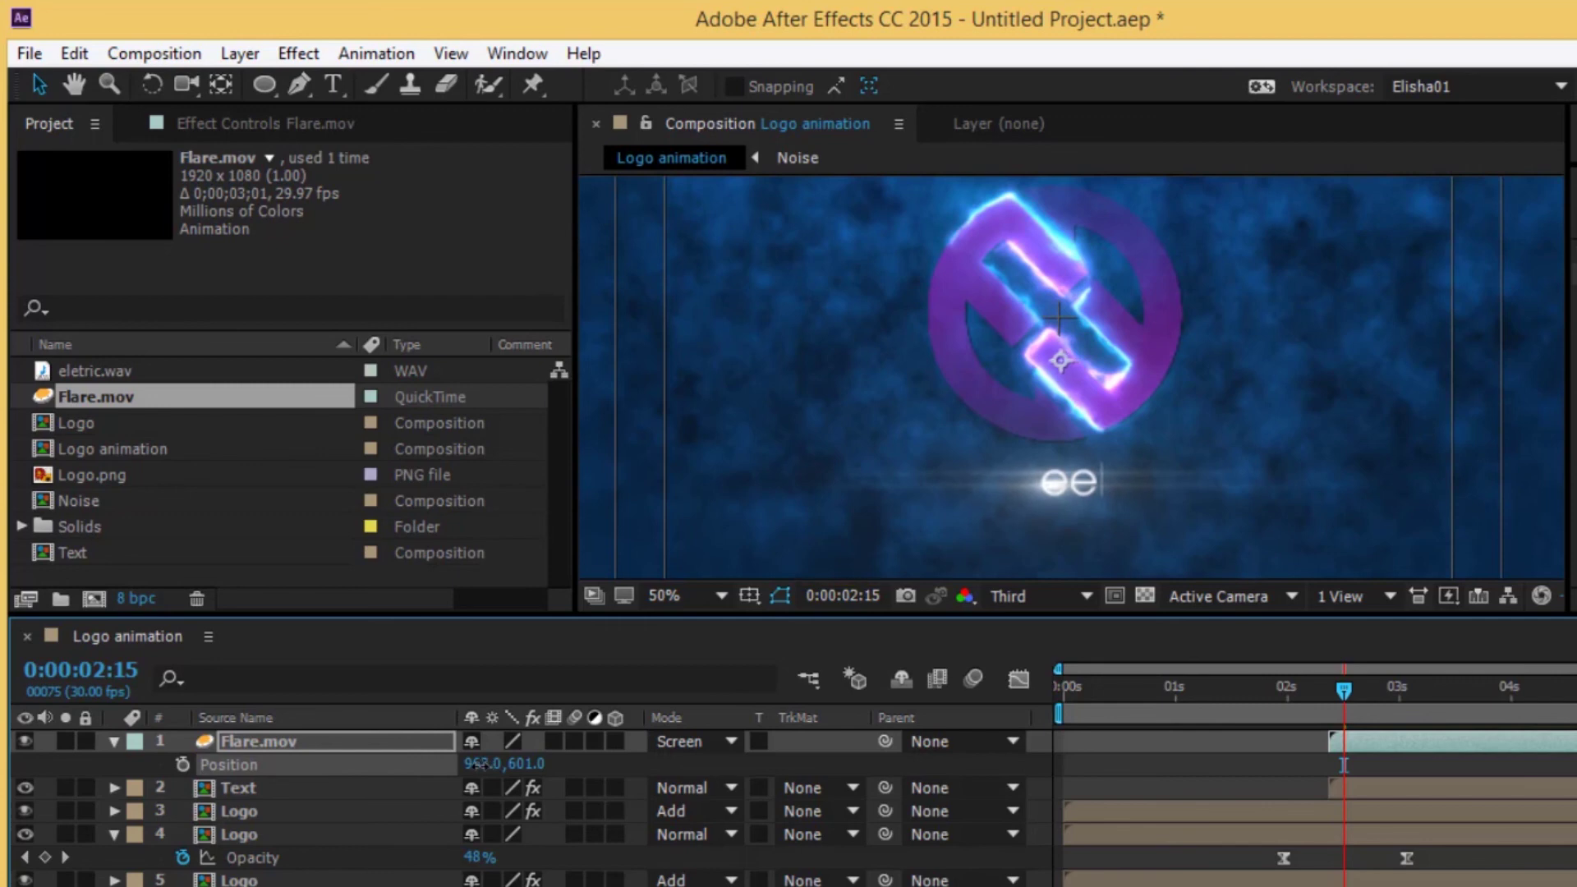
- Apply Tritone to Flare.mov, using the logo's sampled magenta as the midtones colour
mouse_move(1344, 690)
mouse_down()
mouse_move(1401, 708)
mouse_move(1381, 711)
mouse_up()
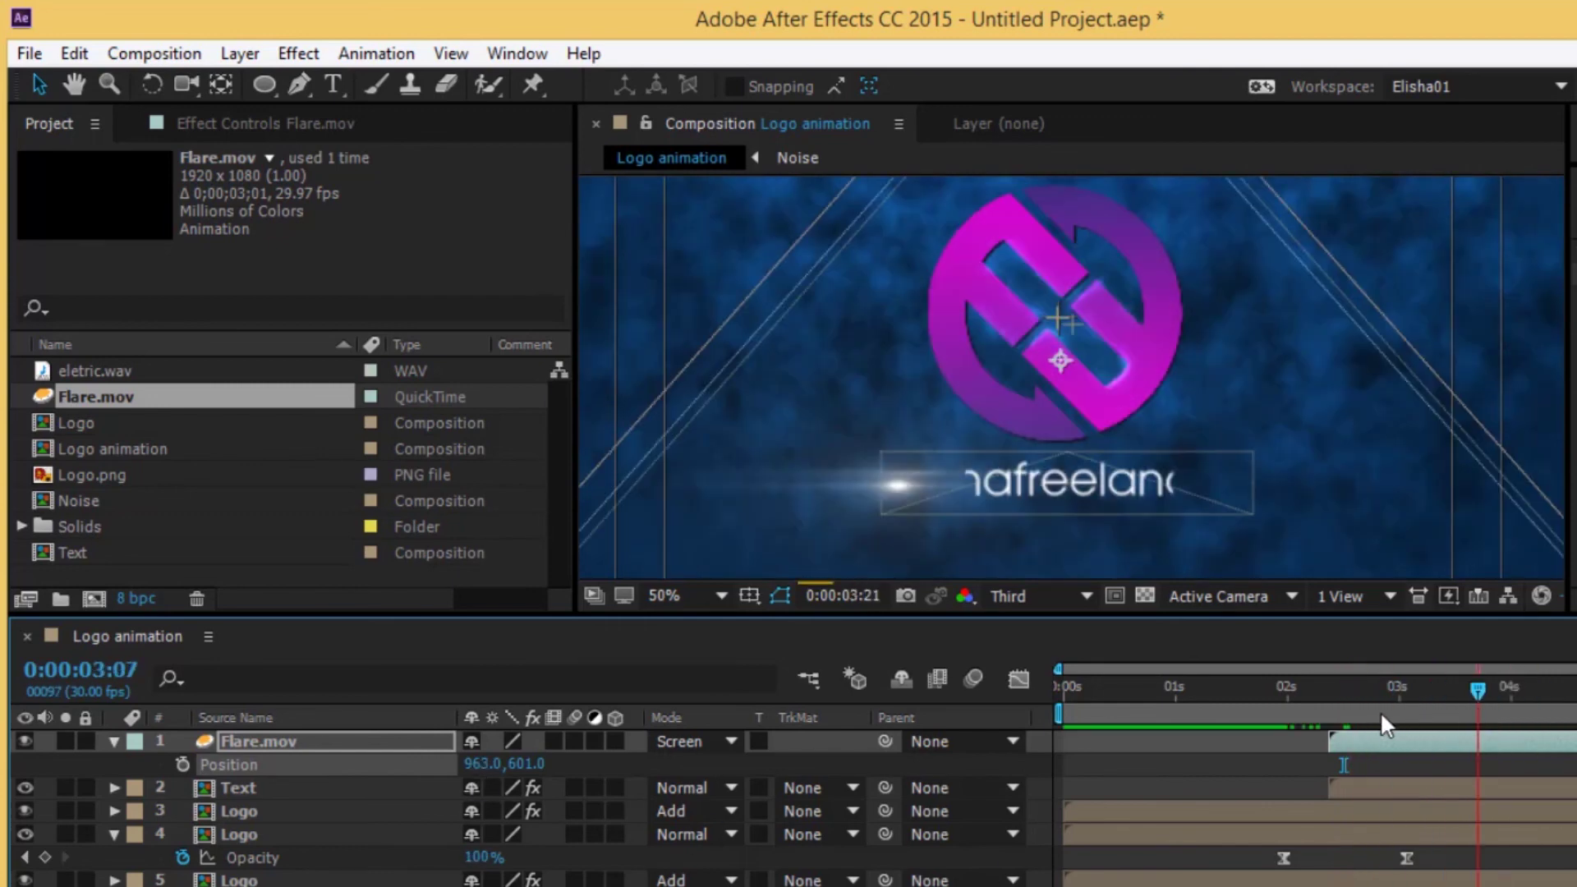
click(1381, 712)
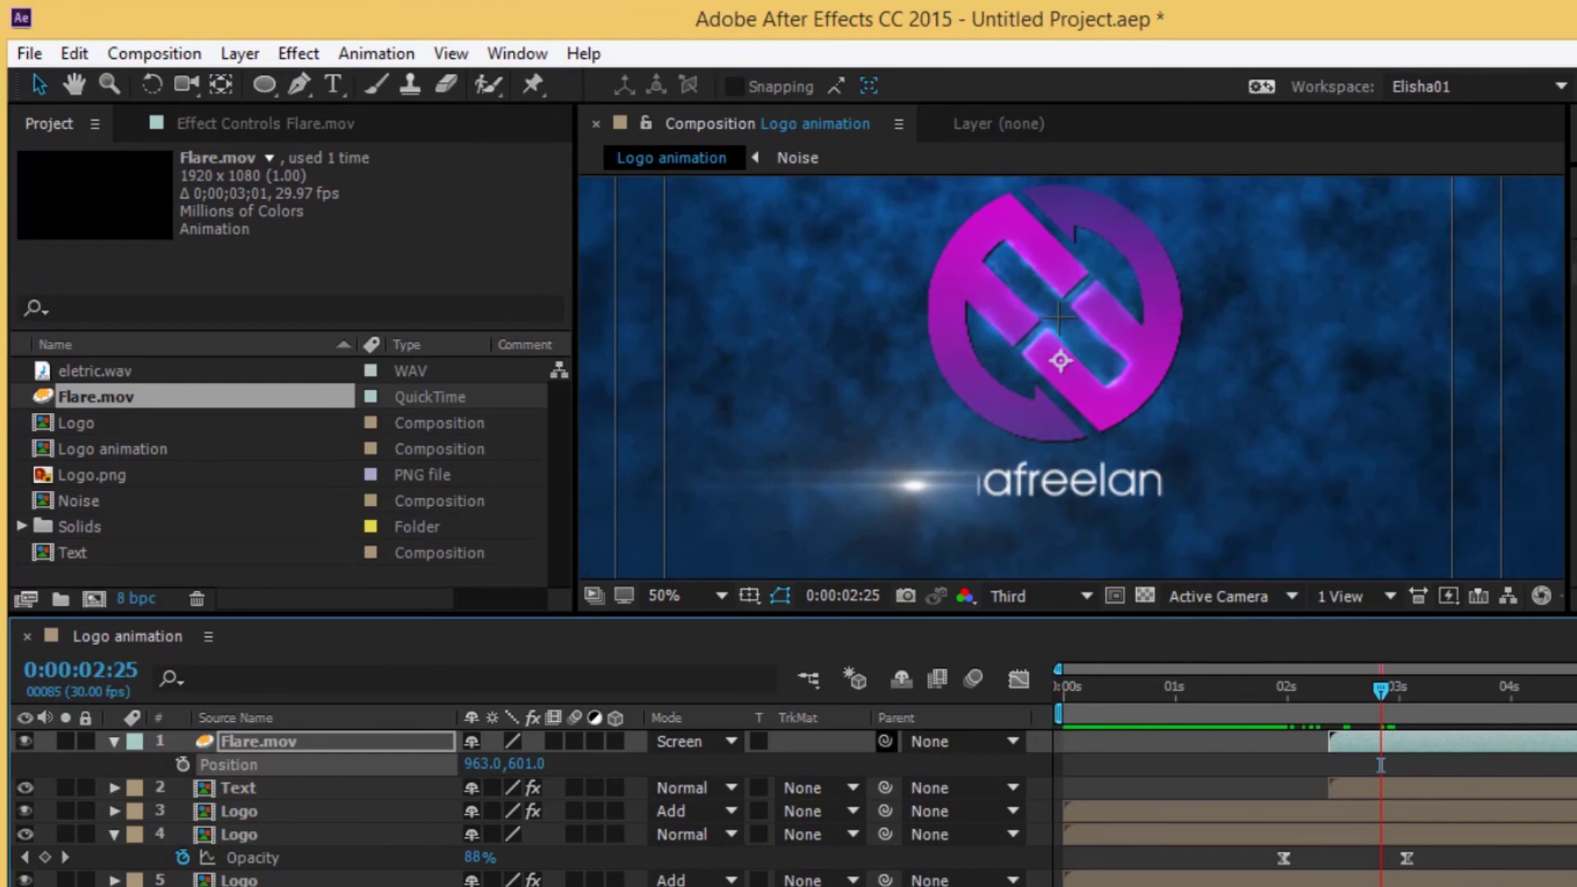
key(ctrl+alt+shift+e)
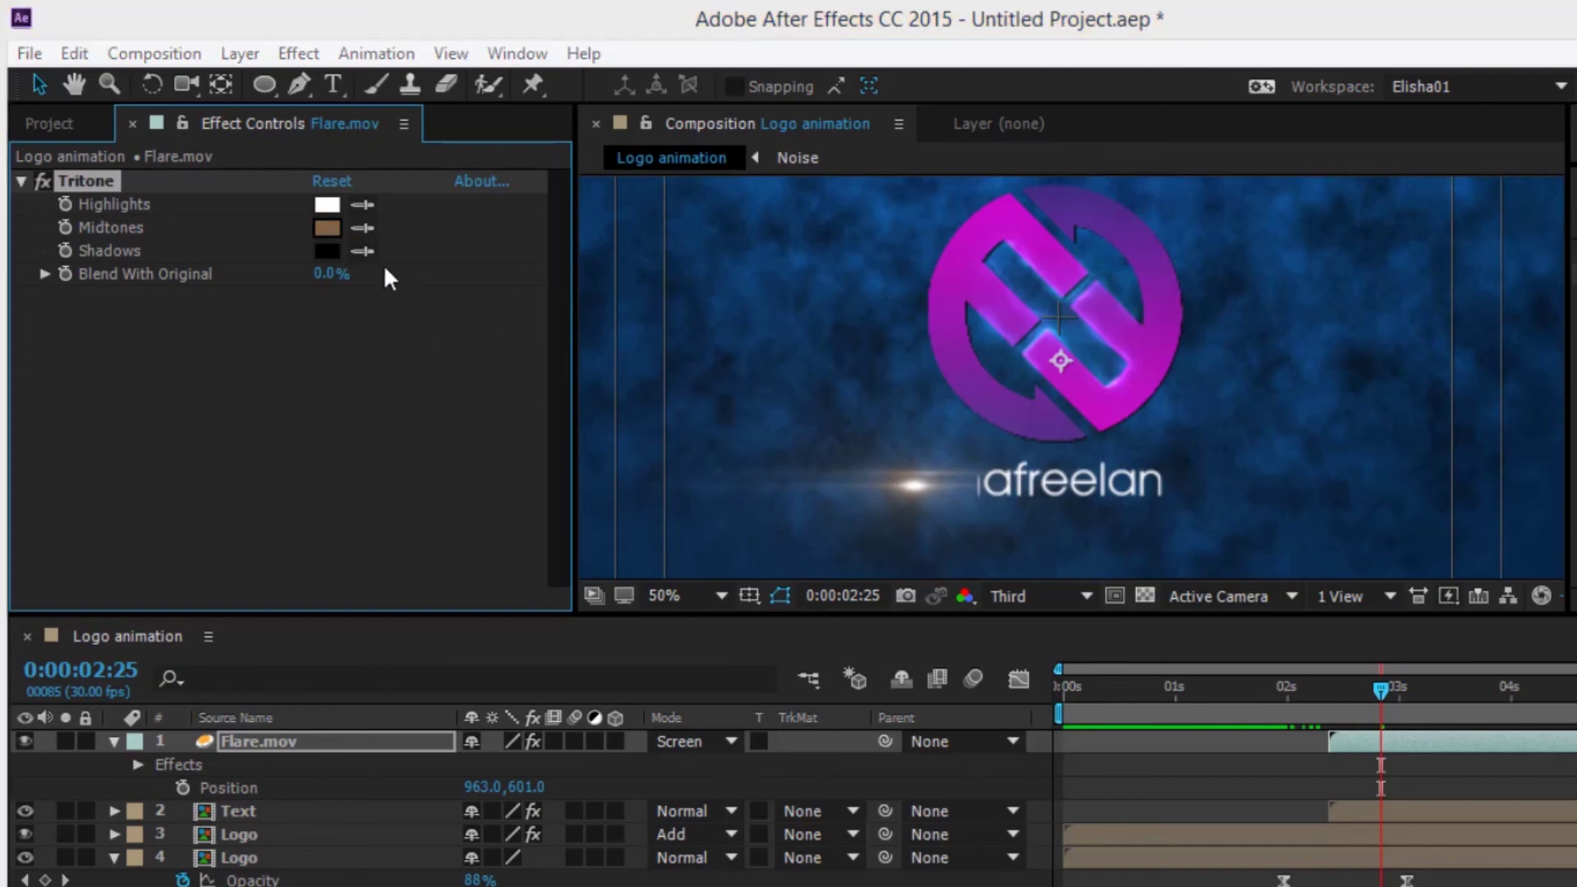
click(327, 227)
click(1089, 659)
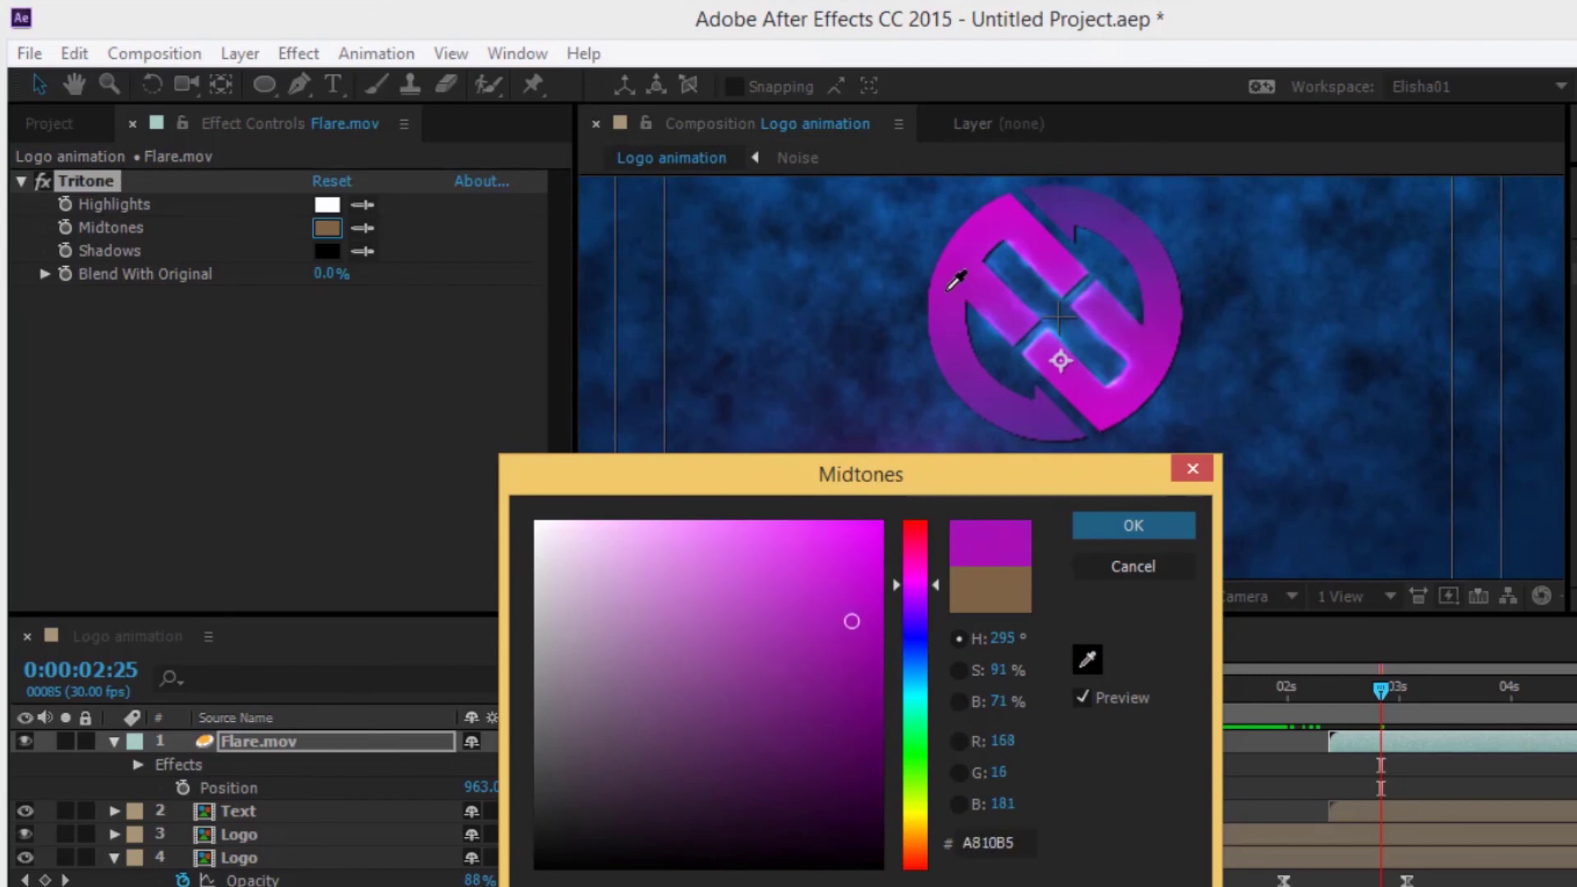
click(1002, 406)
click(1114, 520)
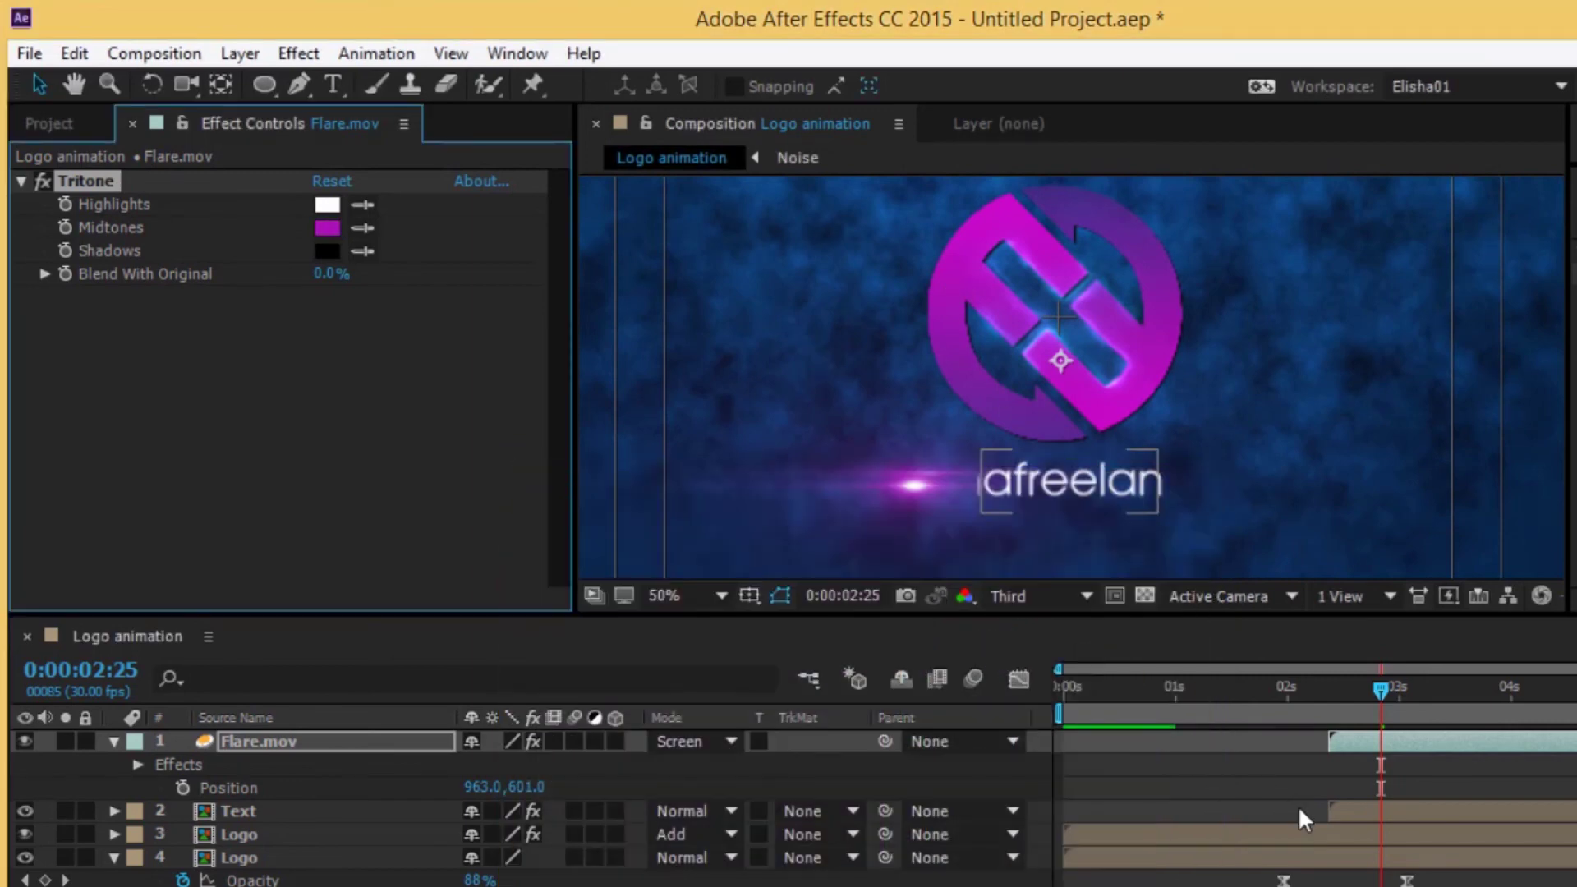
- Duplicate the tinted Flare.mov layer with Ctrl+D
drag(1380, 688, 1416, 692)
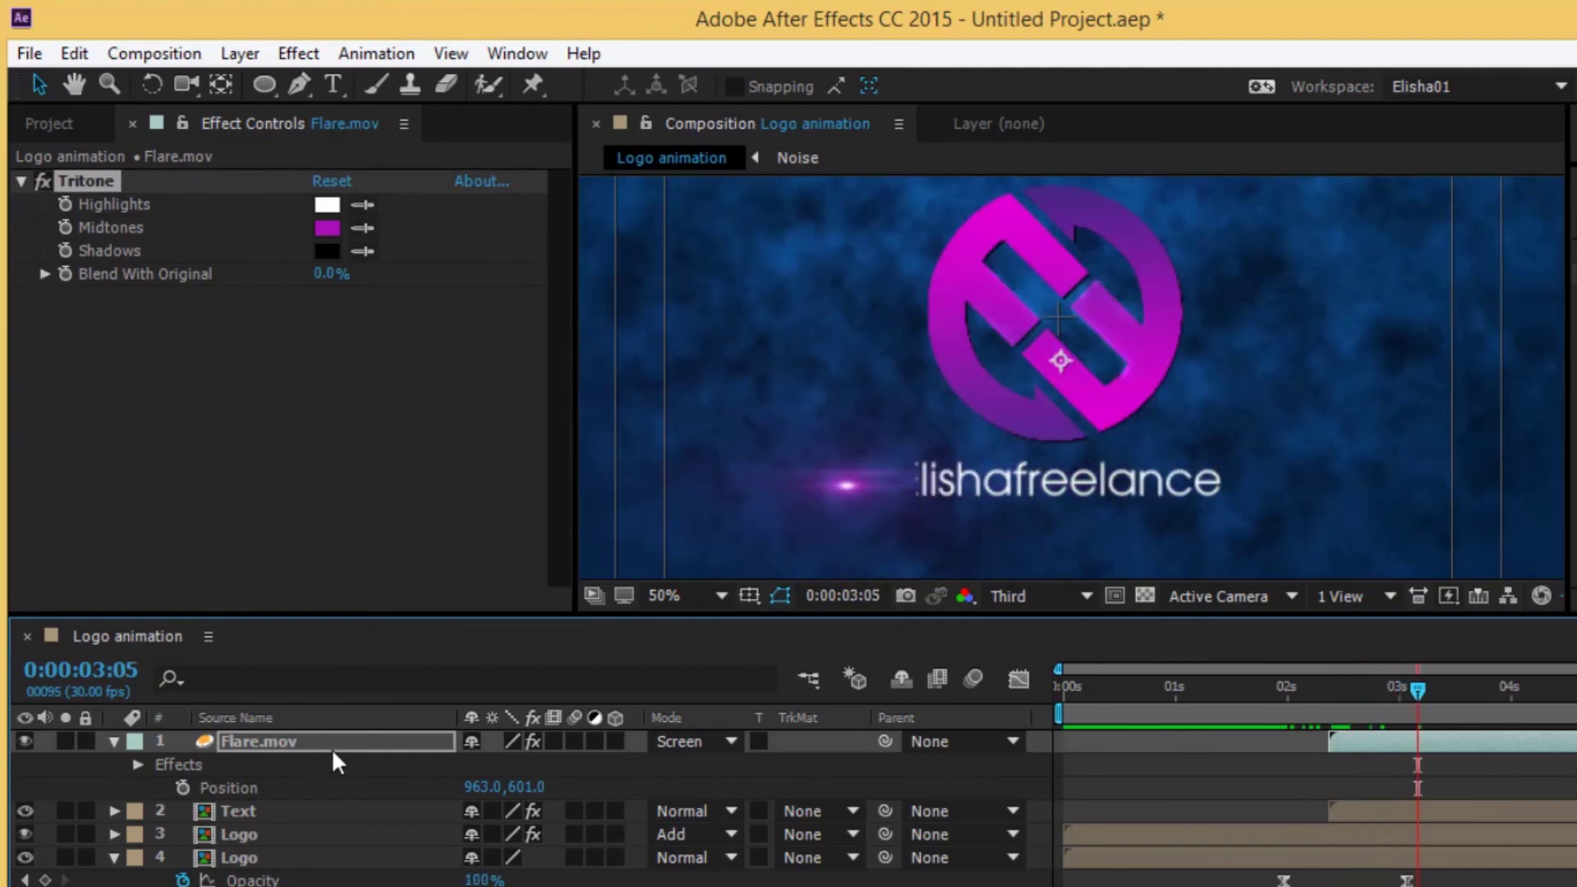
click(330, 742)
key(ctrl+d)
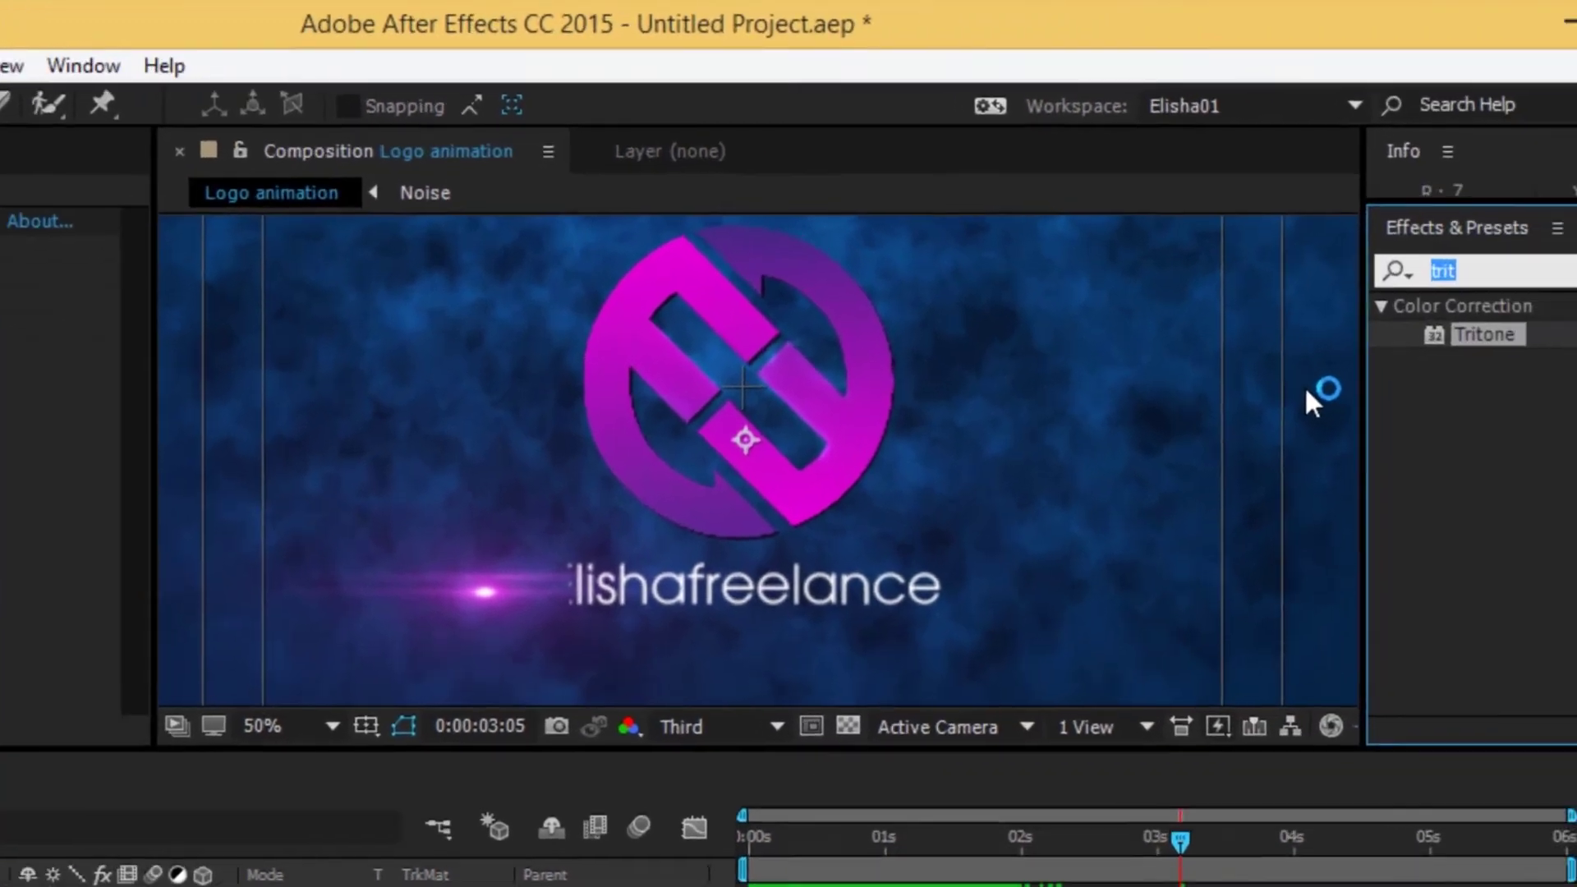
- Add a Mirror effect to the top flare with its reflection centre at about 957,713
text(morr)
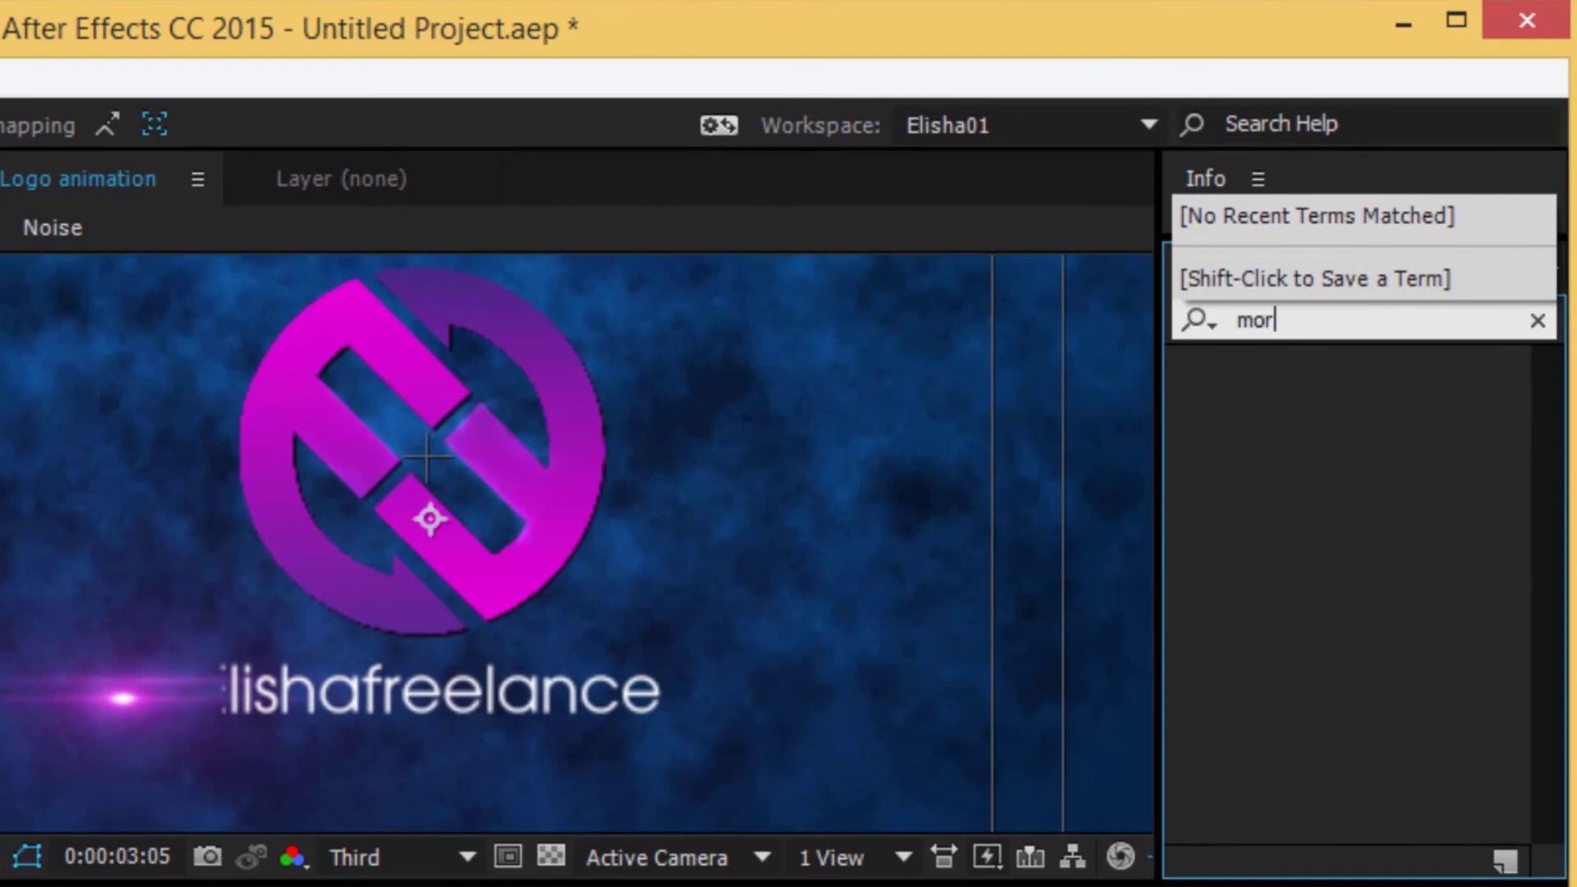
key(BackSpace)
key(BackSpace)
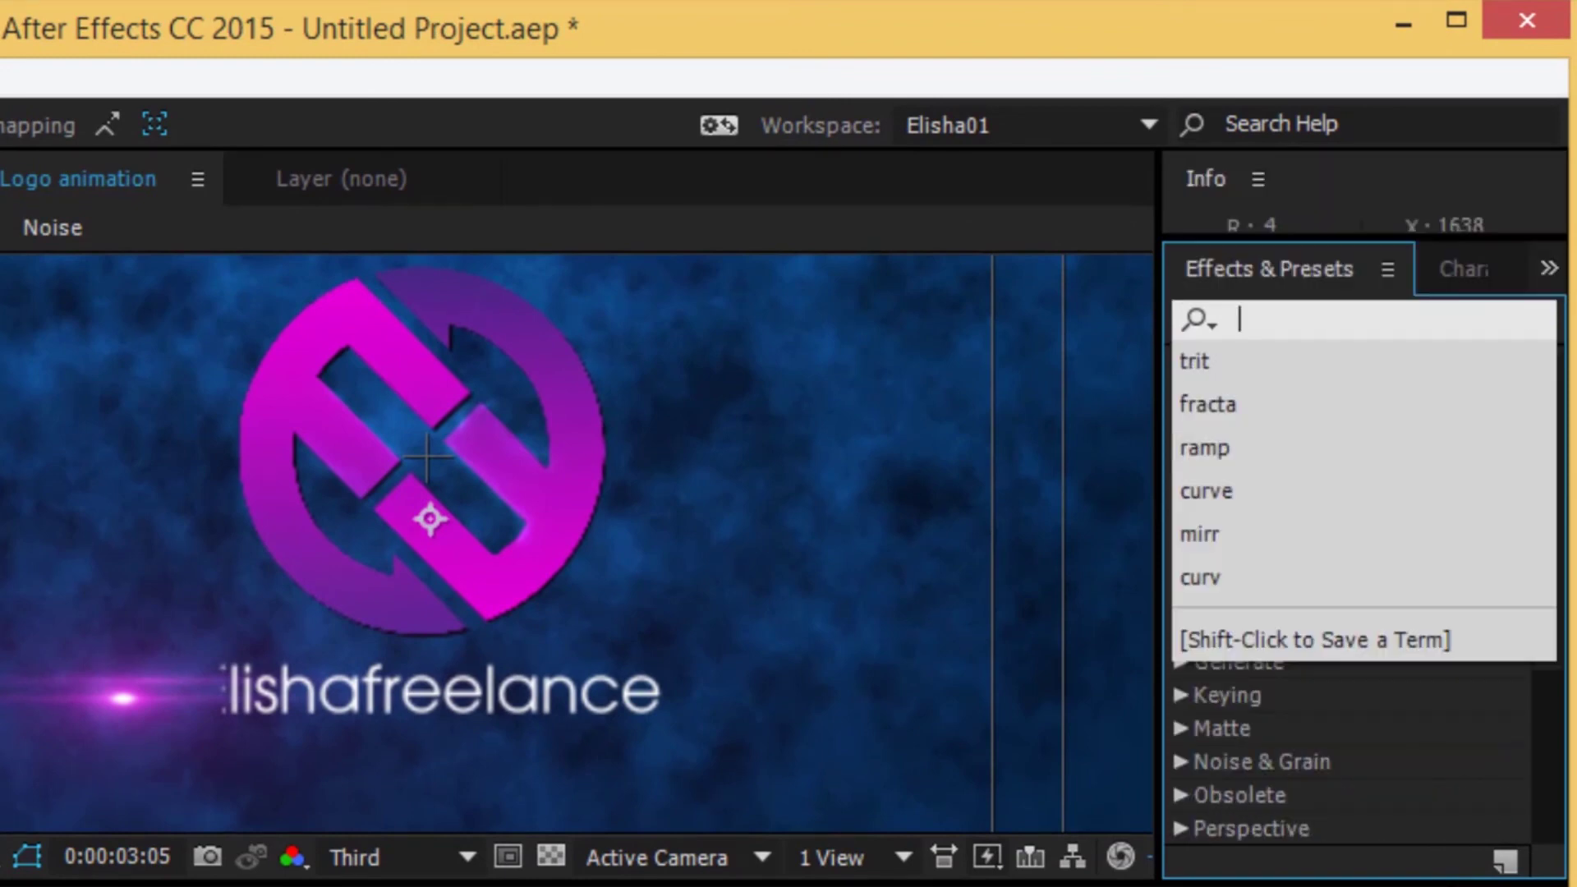
text(mirr)
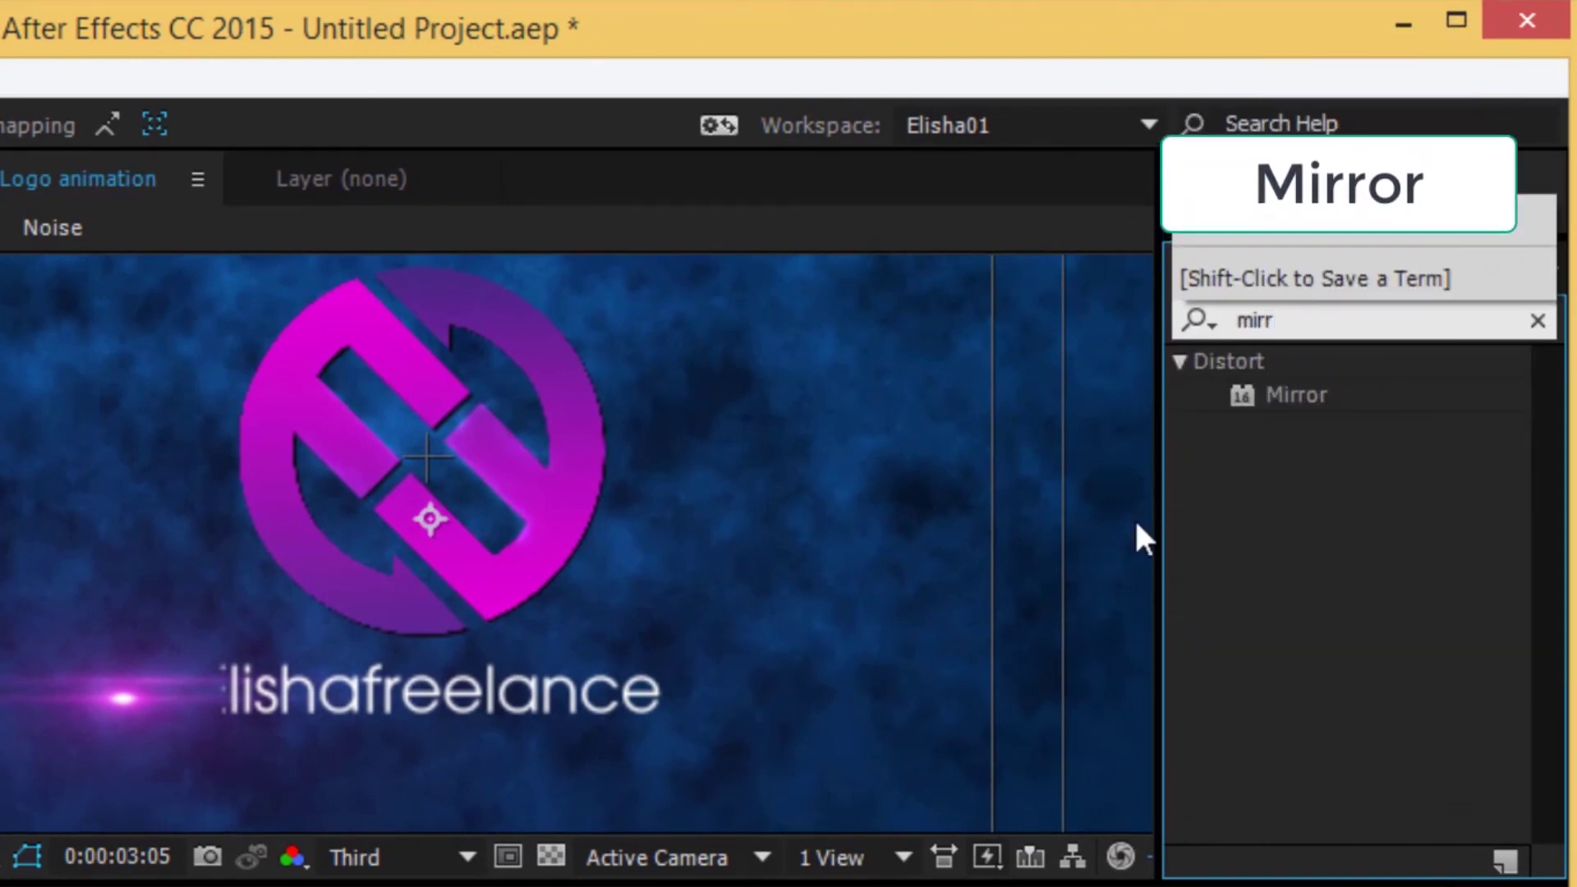
double_click(1288, 394)
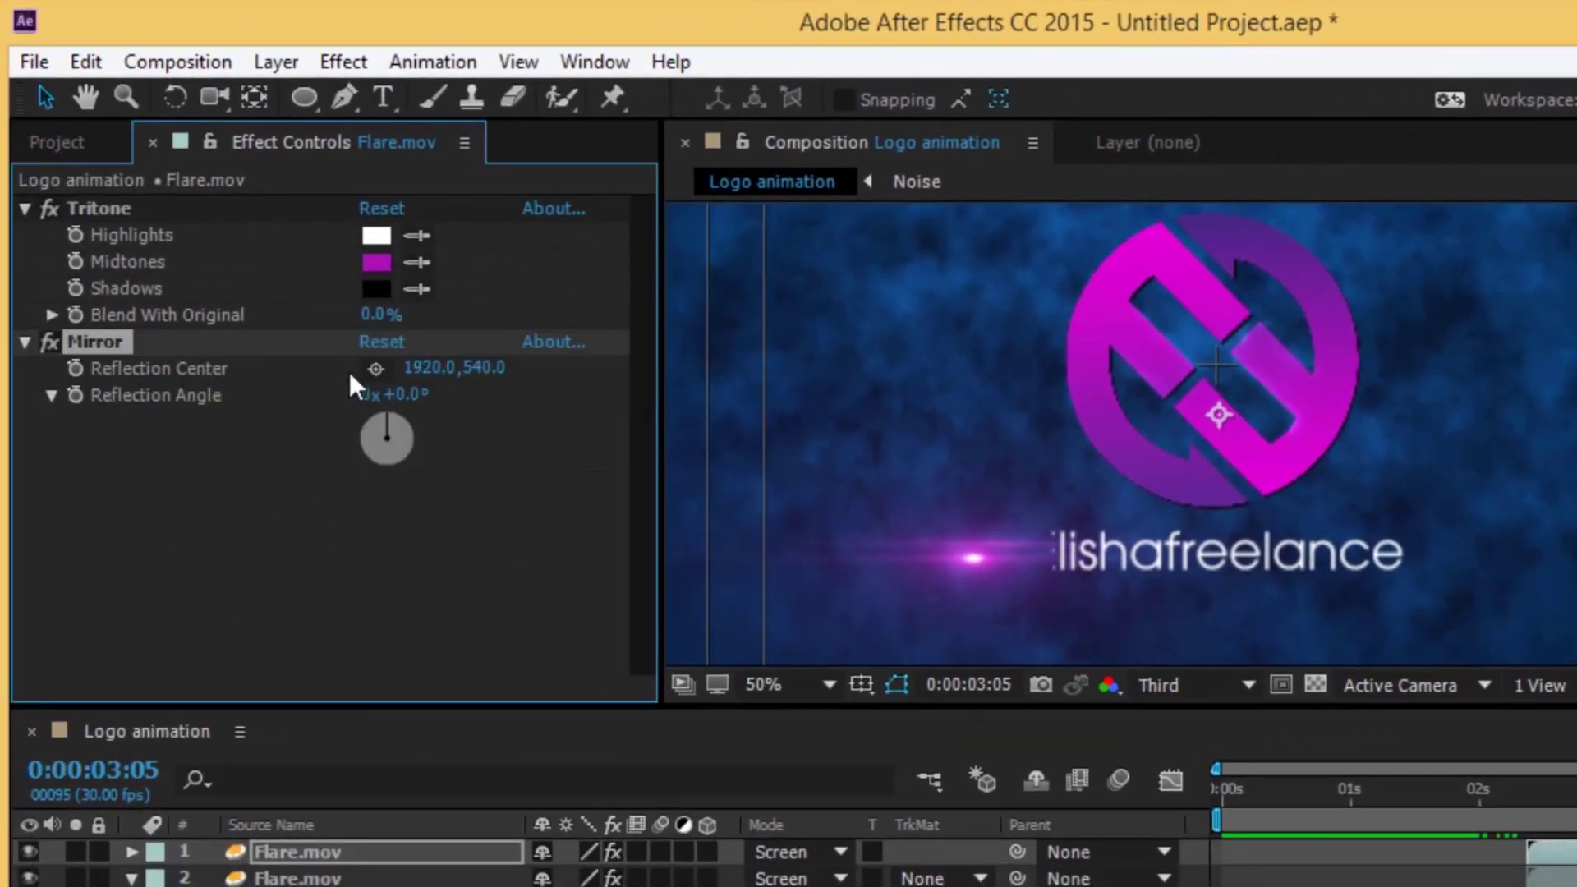
click(375, 369)
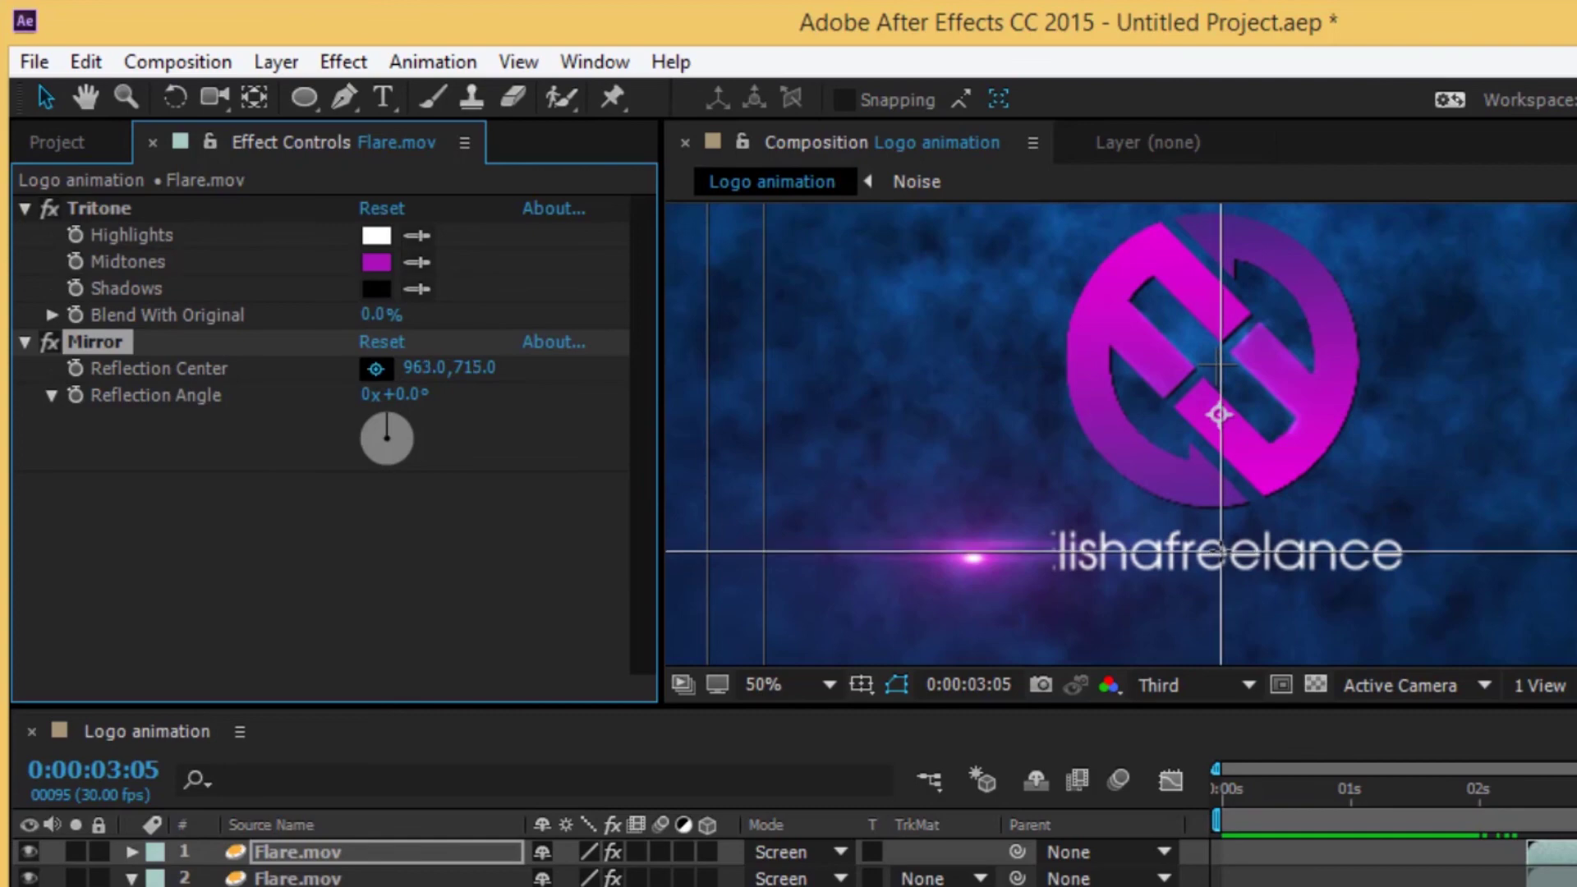
click(1217, 551)
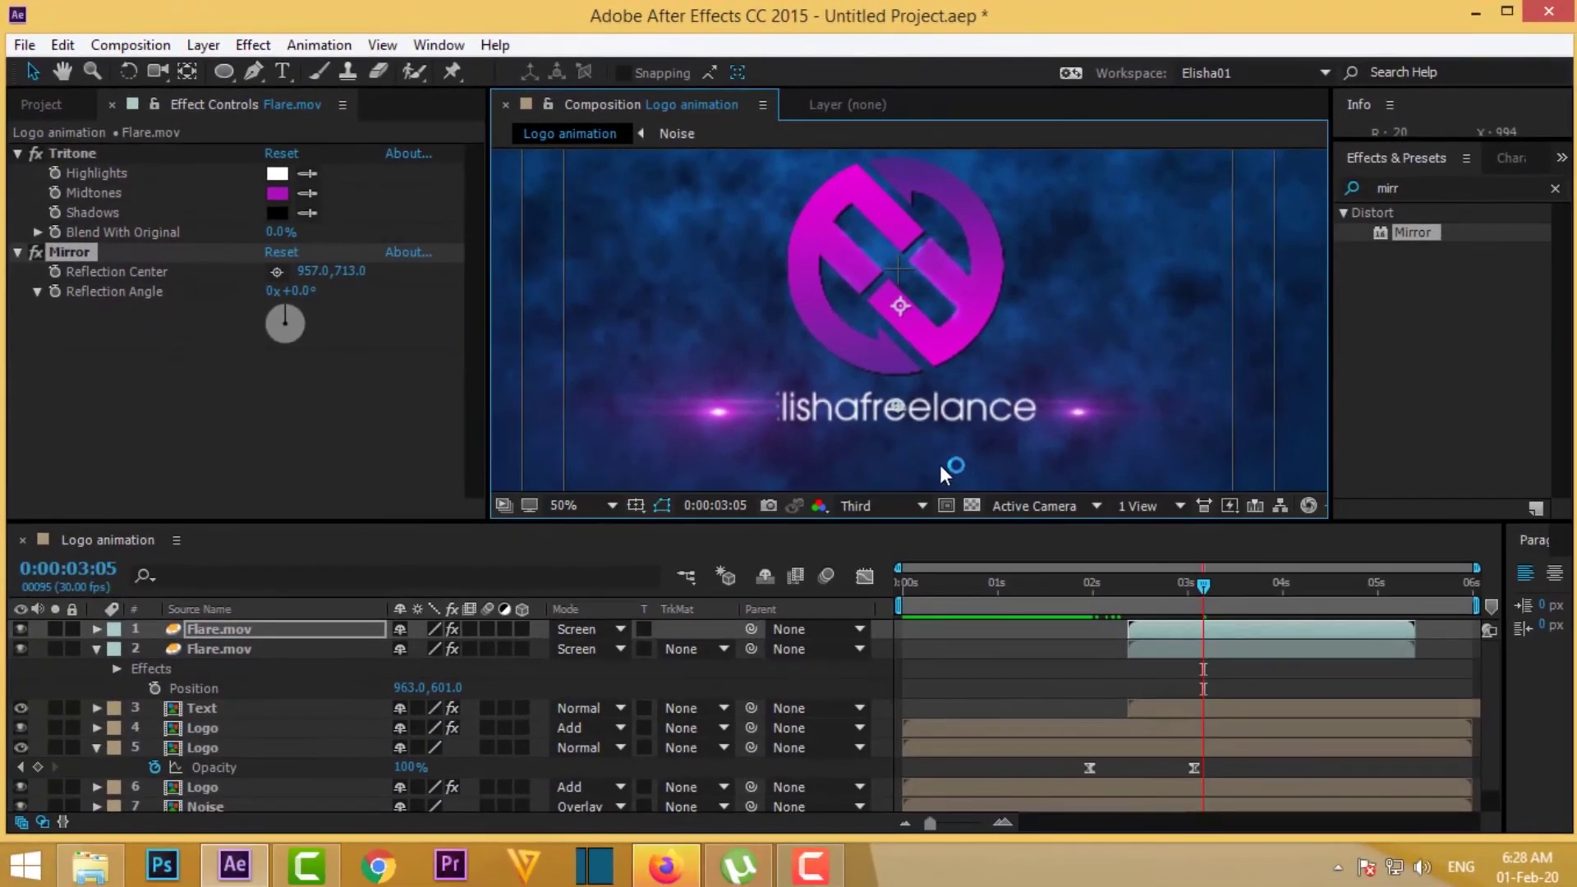
key(i)
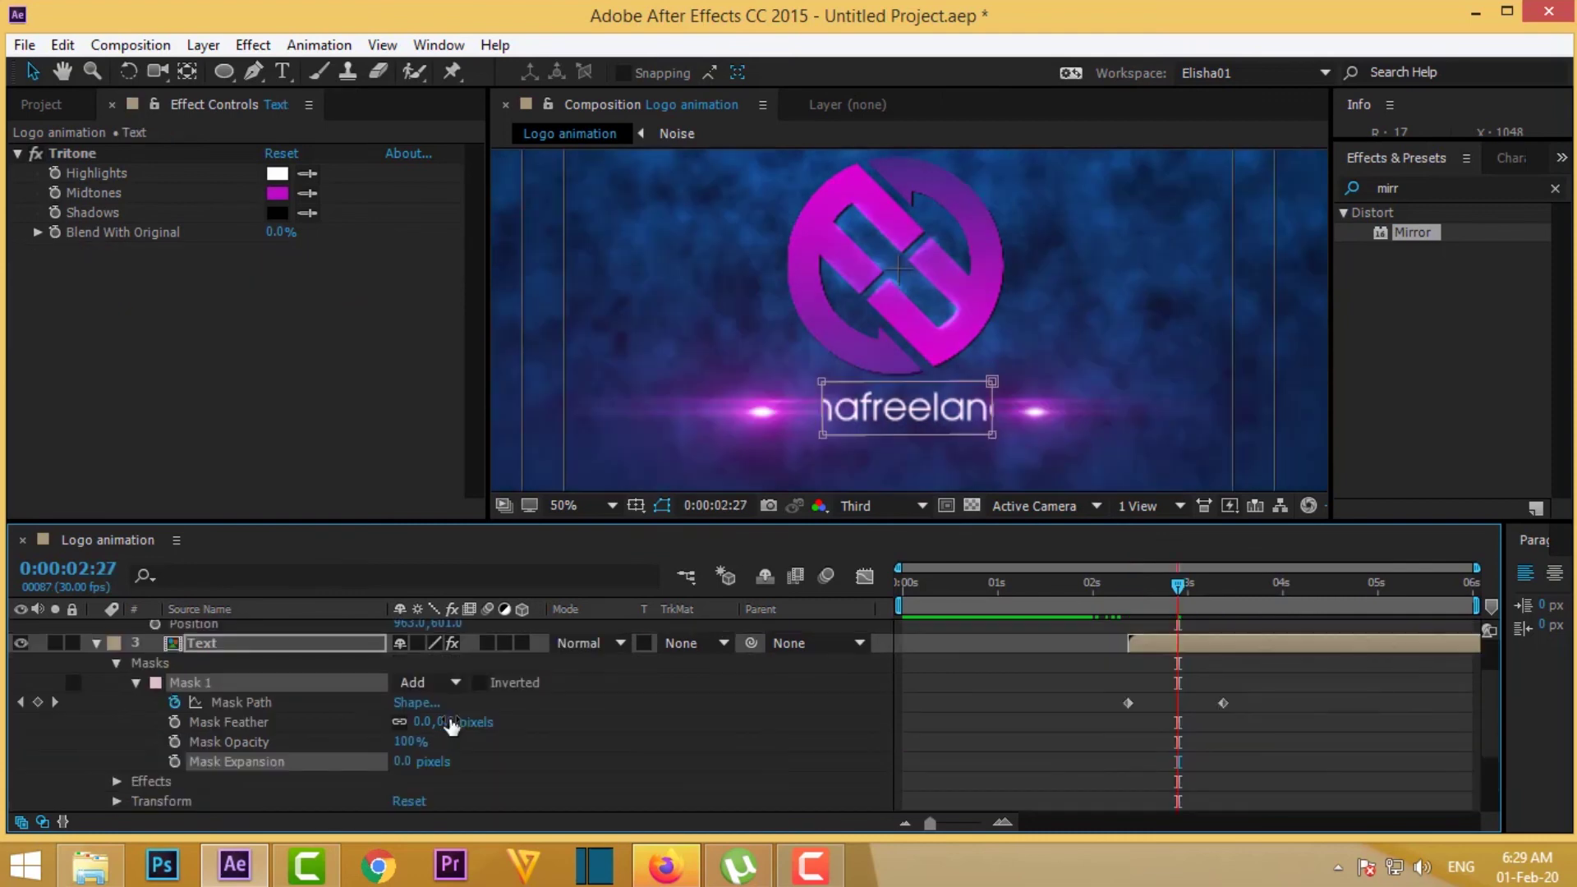
- Feather the Text layer's Mask 1 by 29 px and preview the name reveal
drag(454, 721, 474, 719)
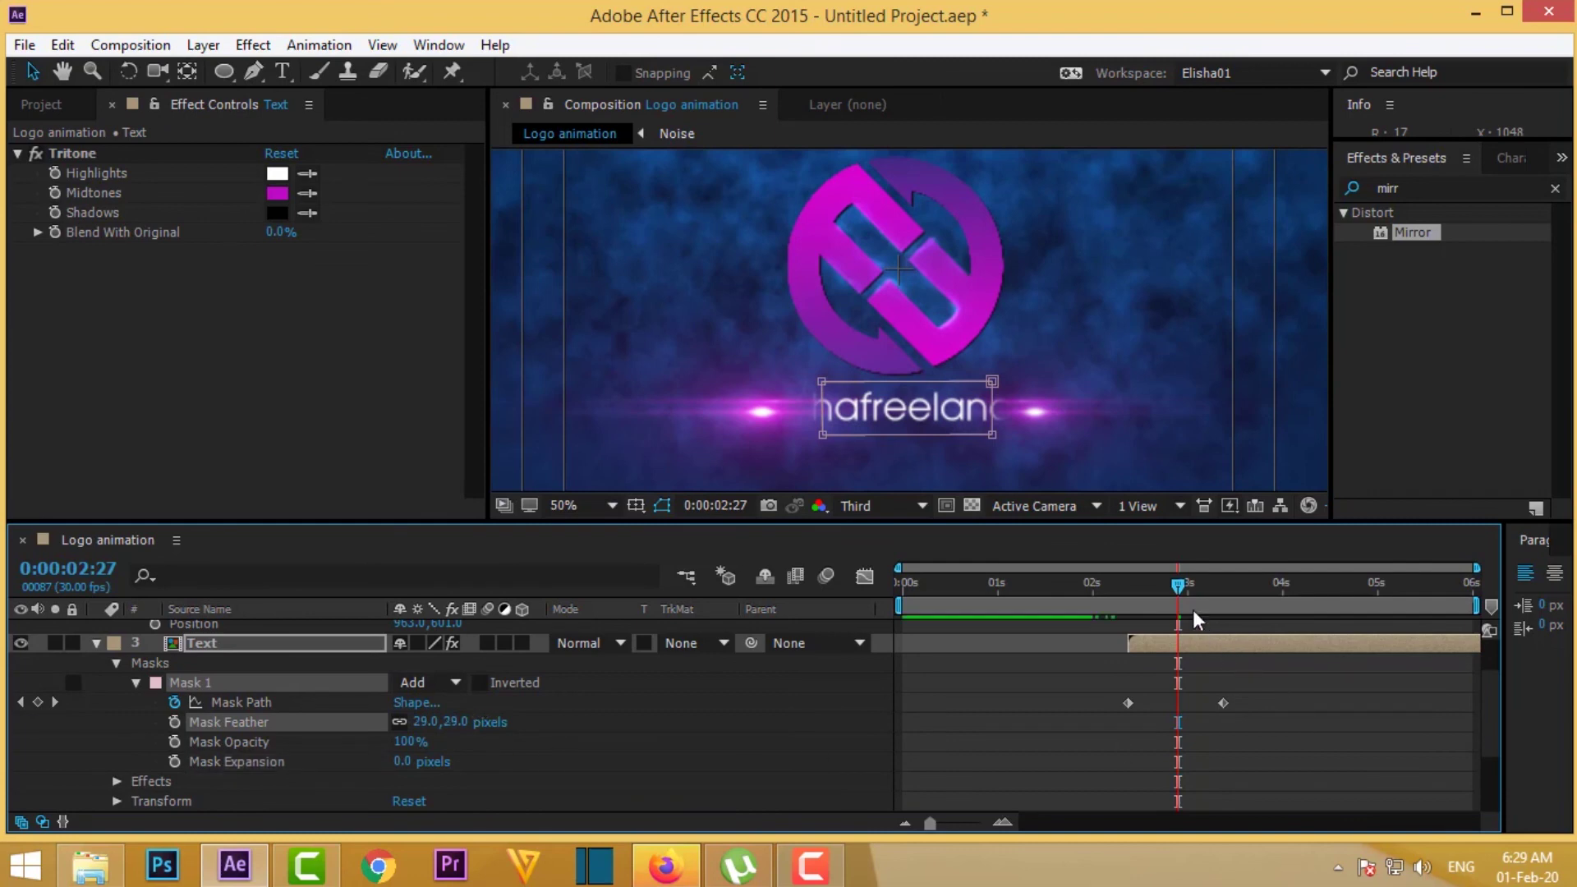
mouse_move(1167, 595)
mouse_down()
mouse_move(1190, 596)
mouse_move(1124, 596)
mouse_up()
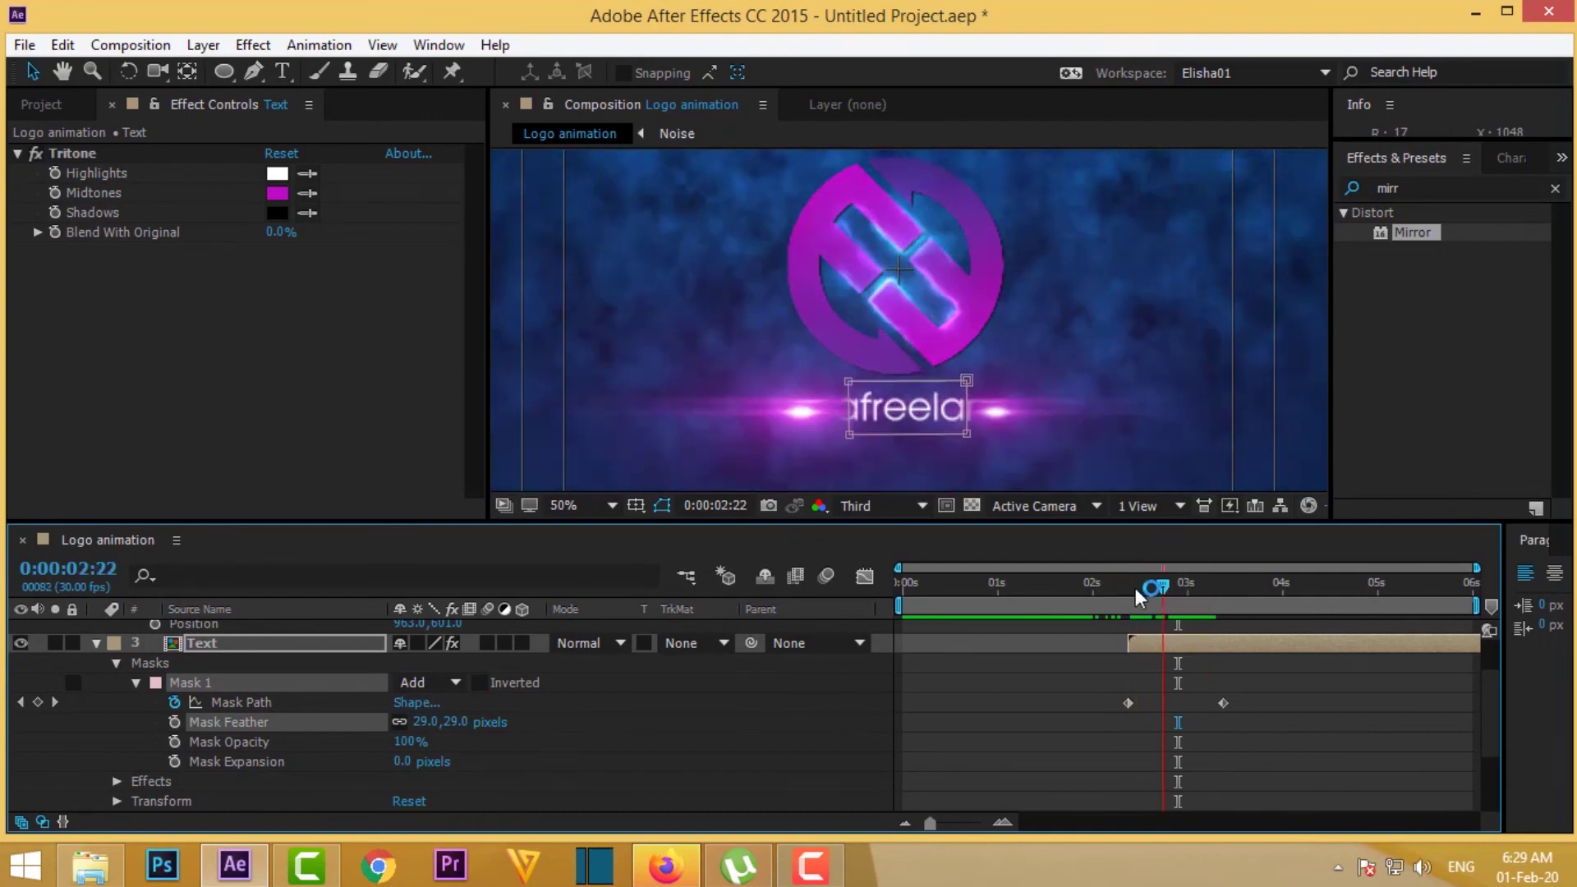
key(space)
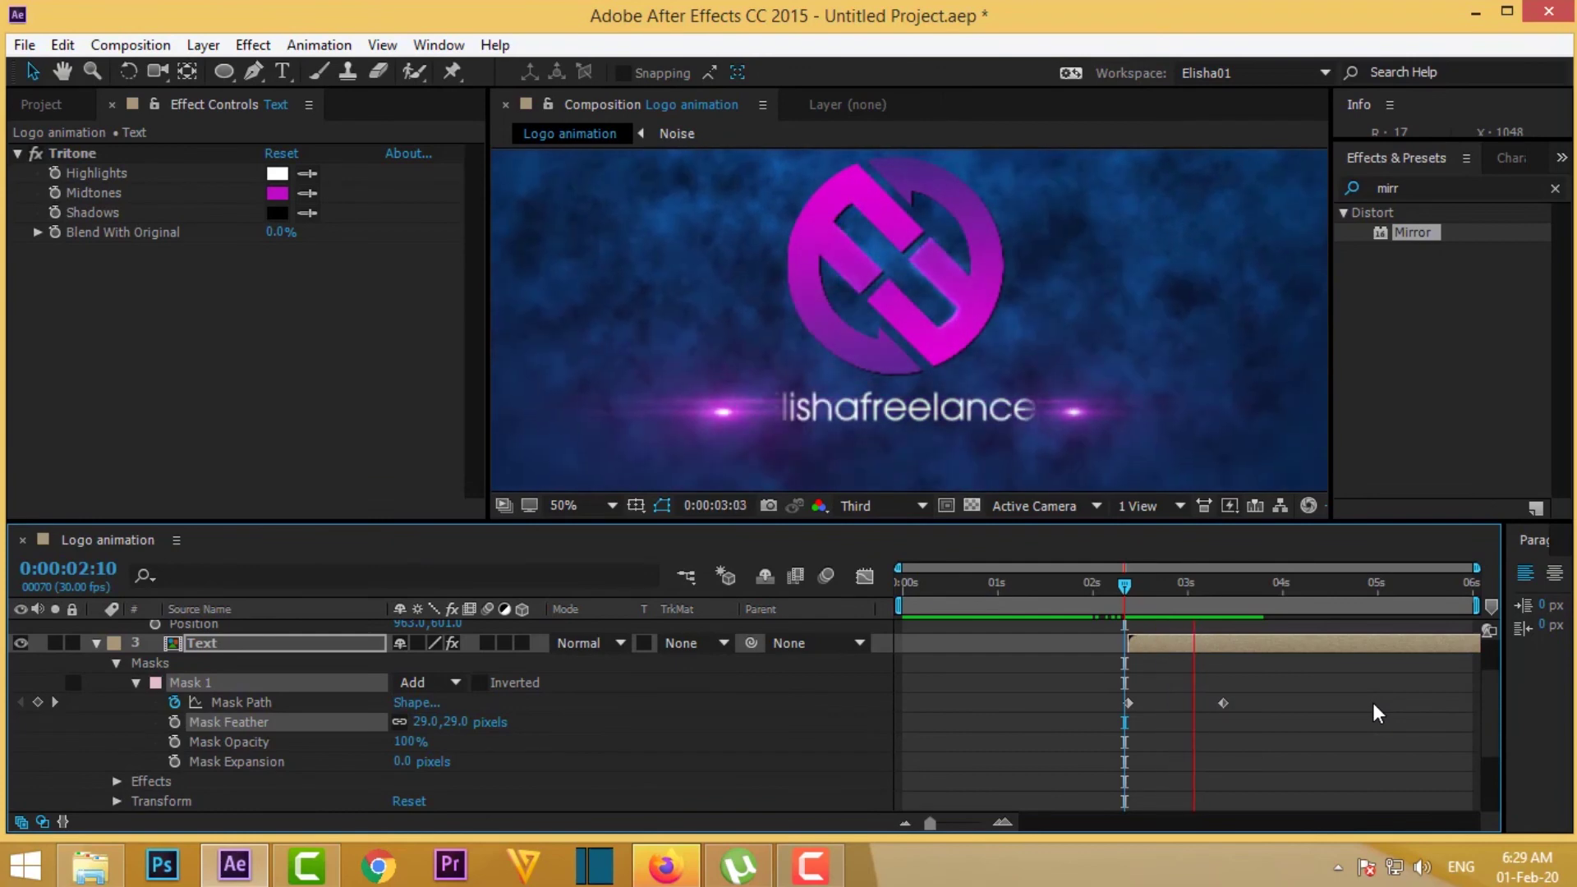
key(space)
scroll(1098, 300, down, 2)
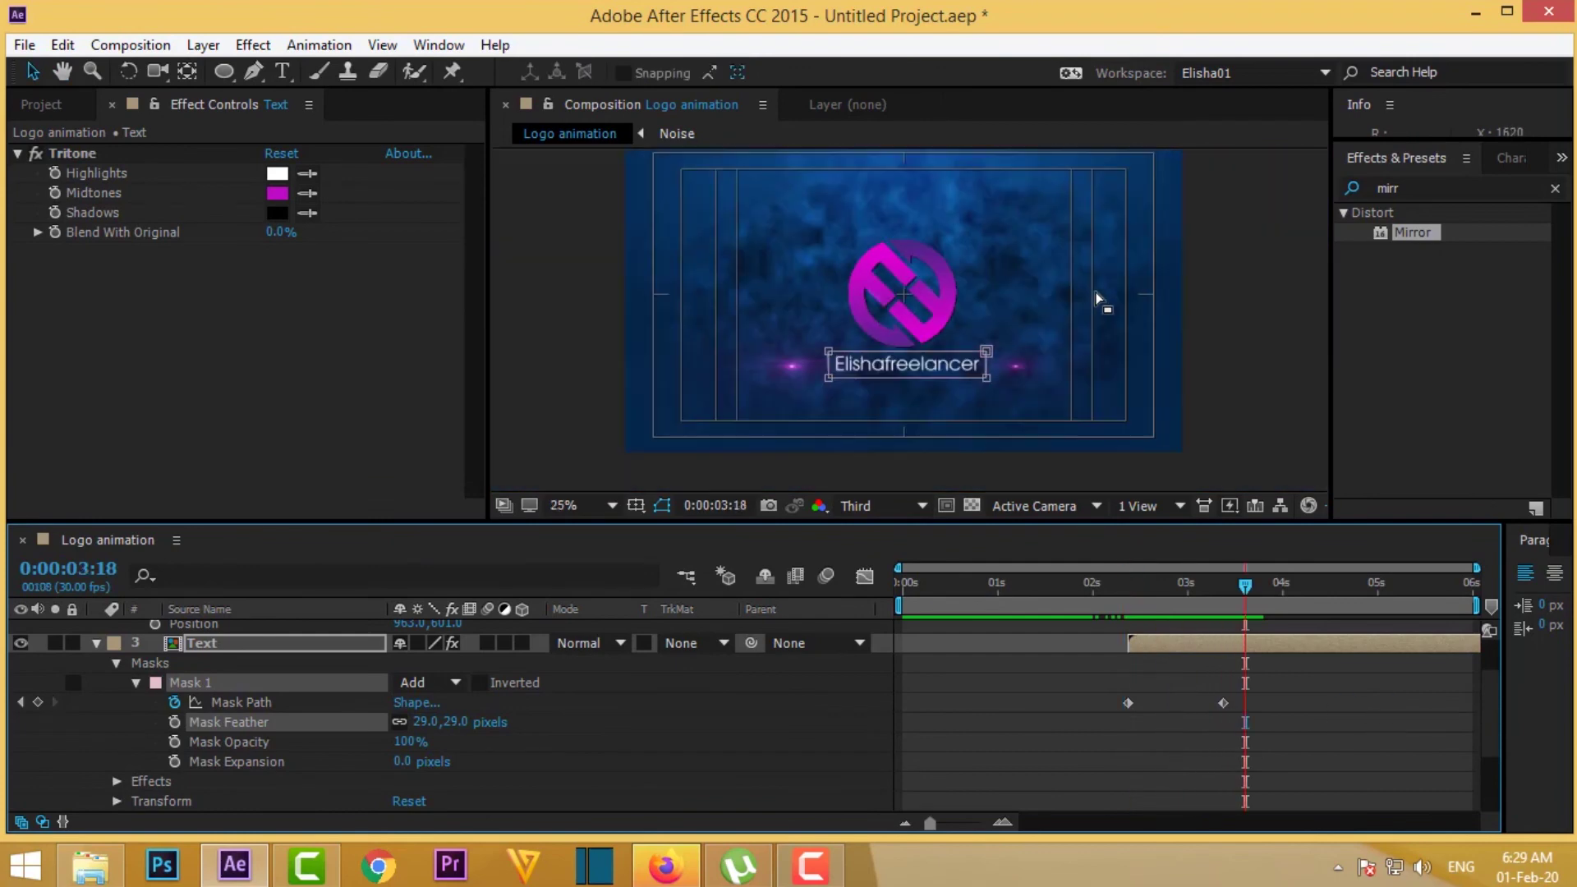
- Collapse the layer properties and add a new adjustment layer to the Logo animation comp
click(96, 643)
click(95, 625)
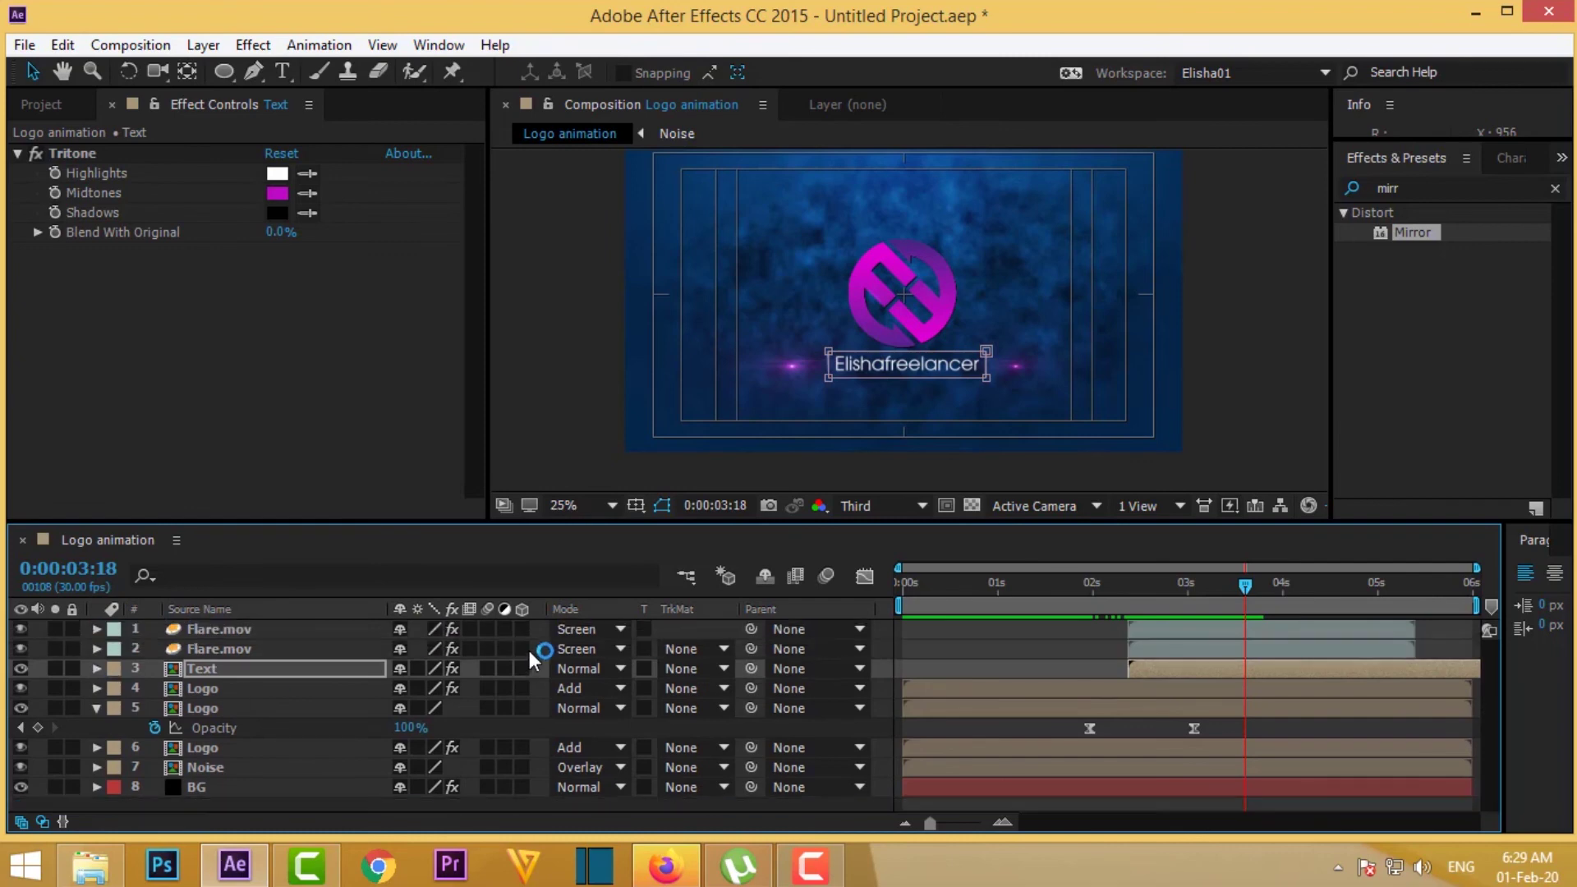
right_click(534, 630)
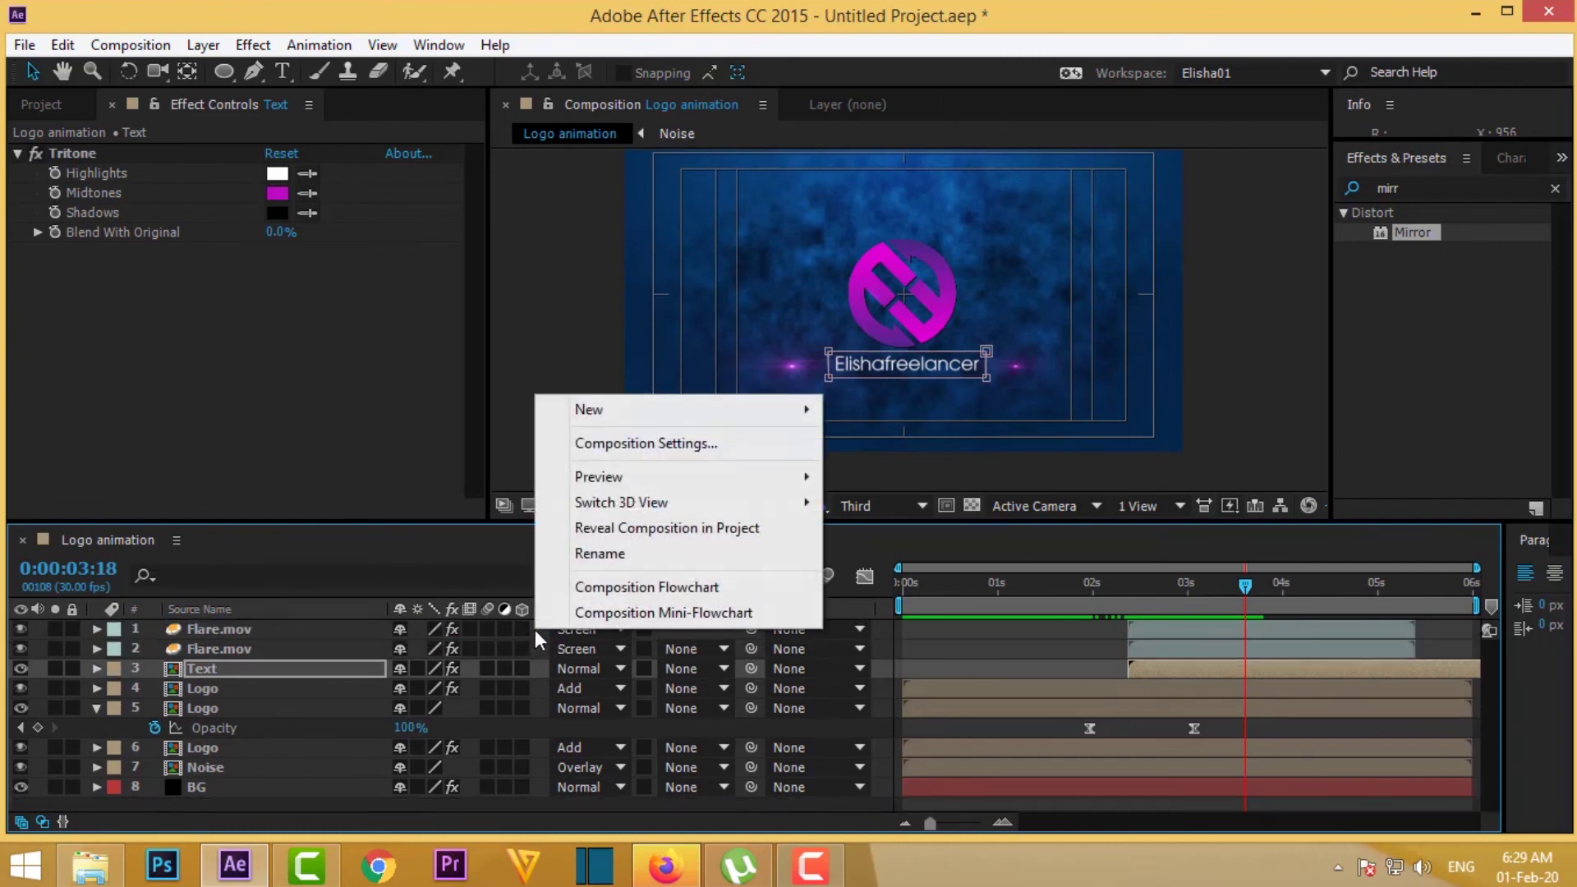
mouse_move(606, 412)
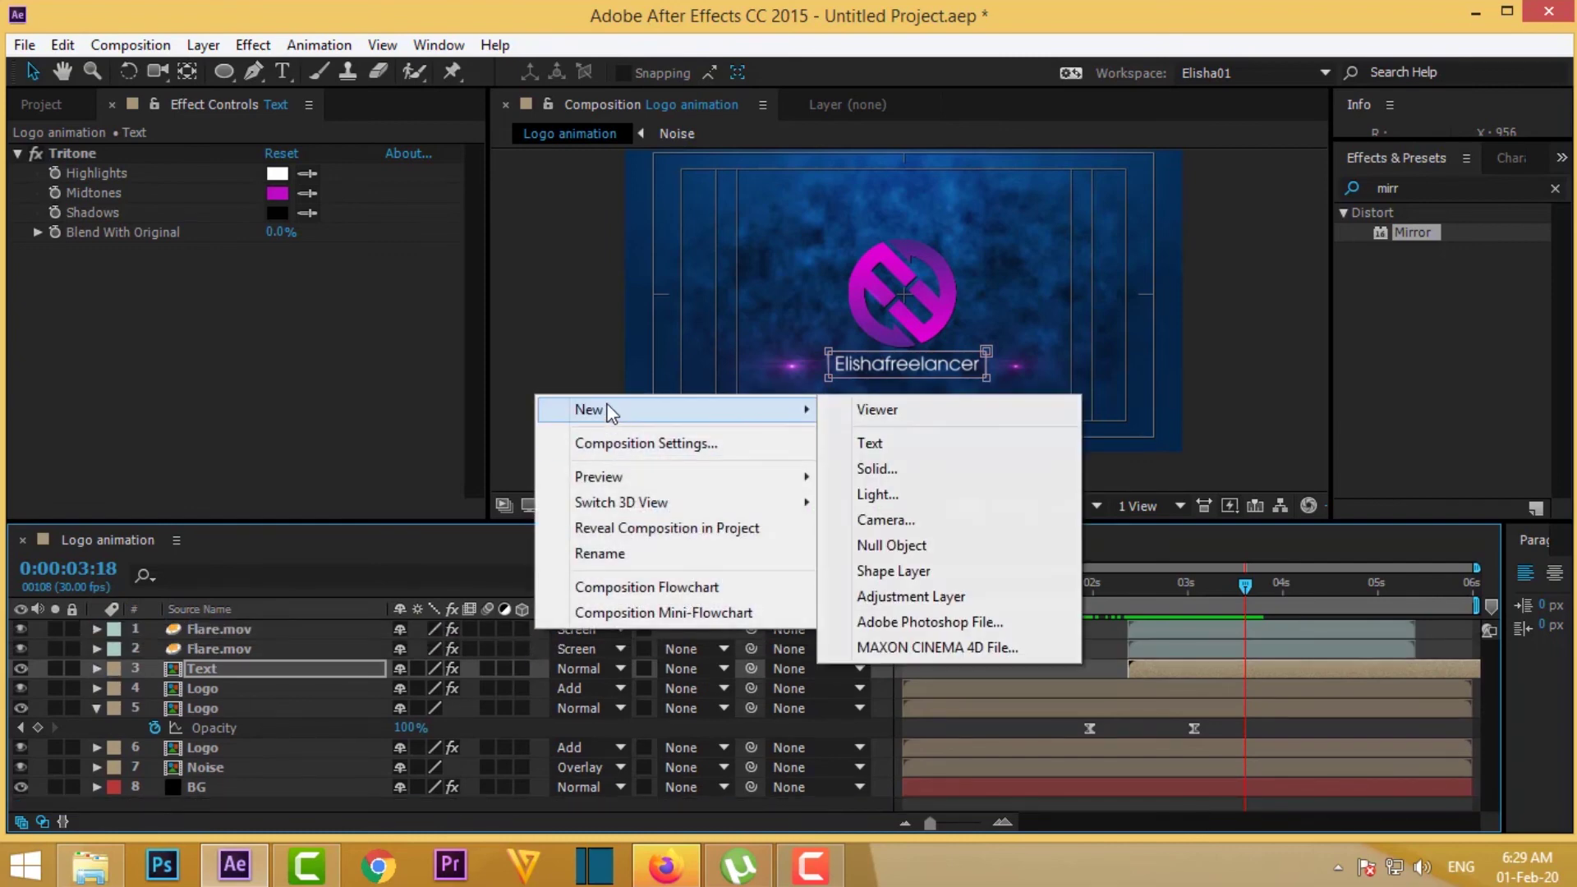
click(891, 545)
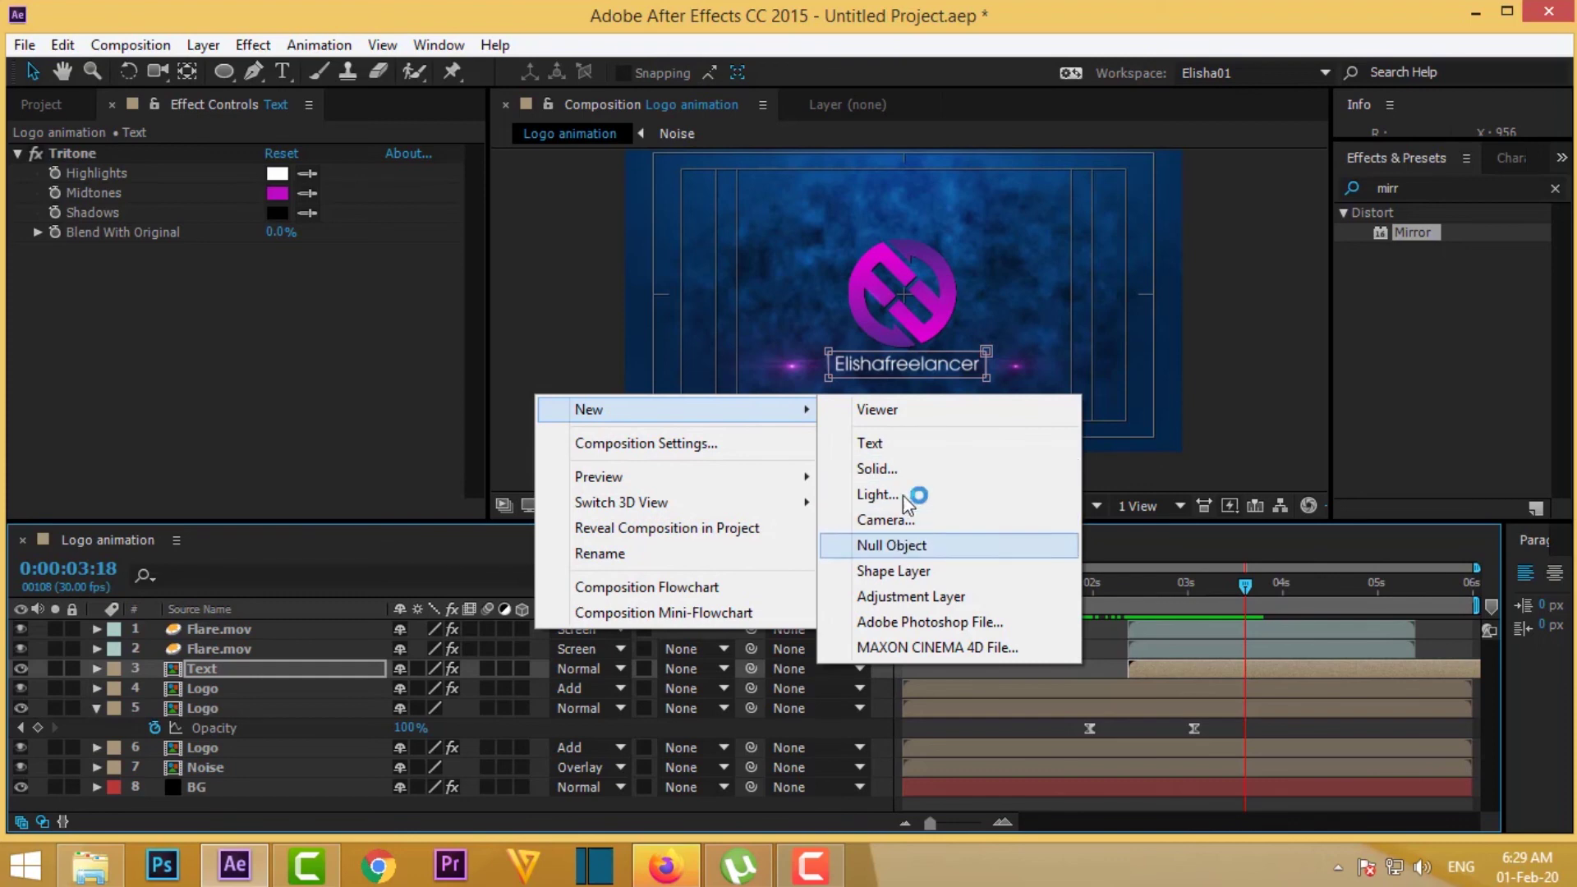
click(910, 597)
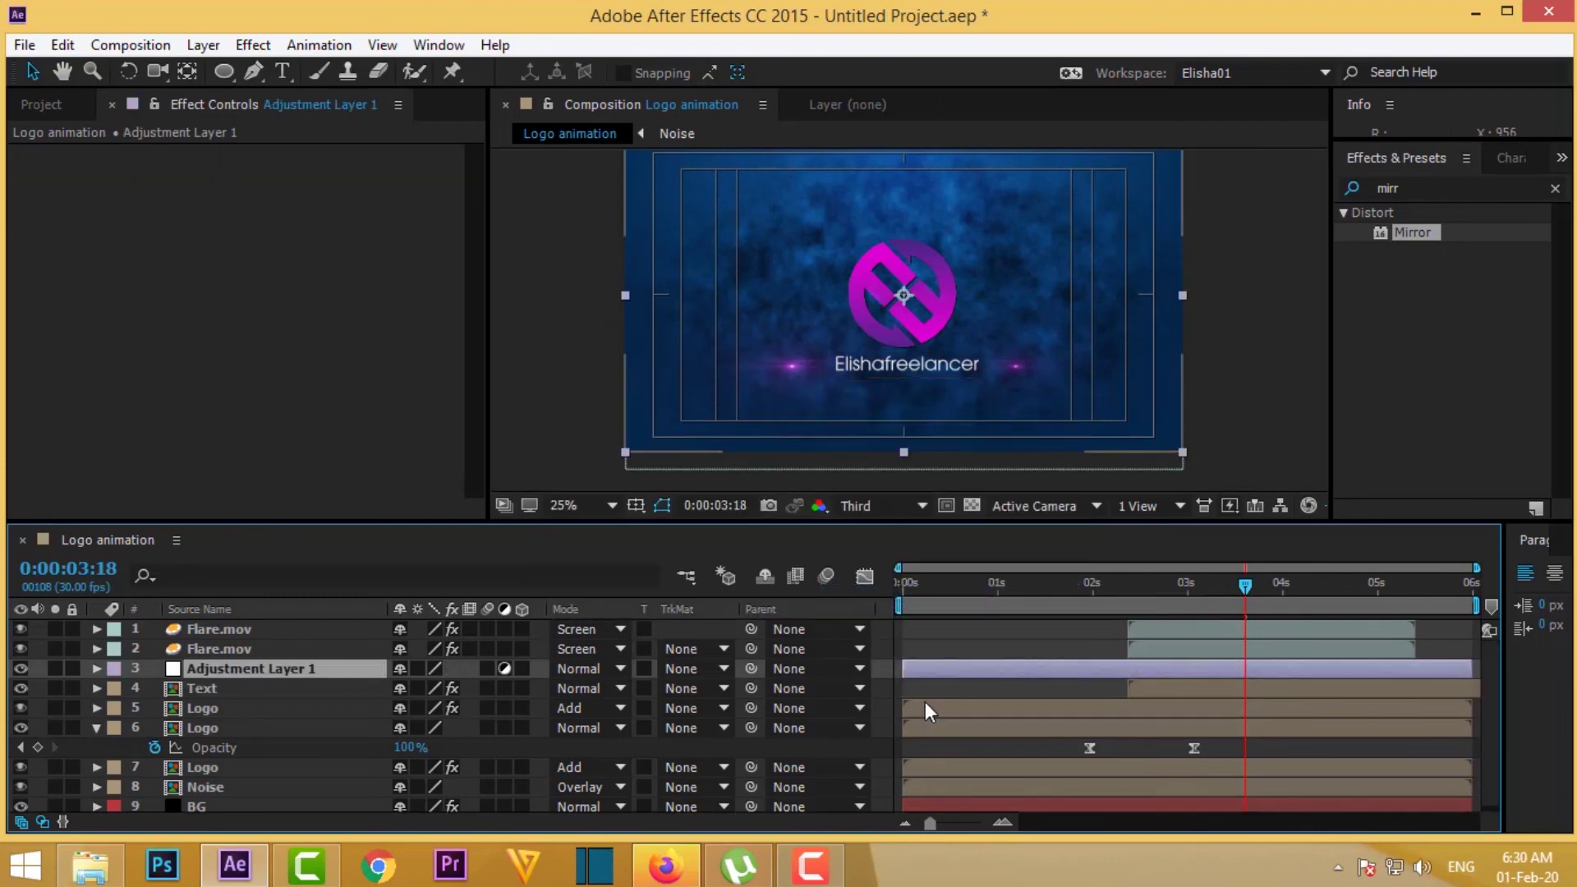
- Apply Curves to the adjustment layer and lift the RGB curve to brighten everything
click(1446, 188)
key(BackSpace)
key(BackSpace)
key(BackSpace)
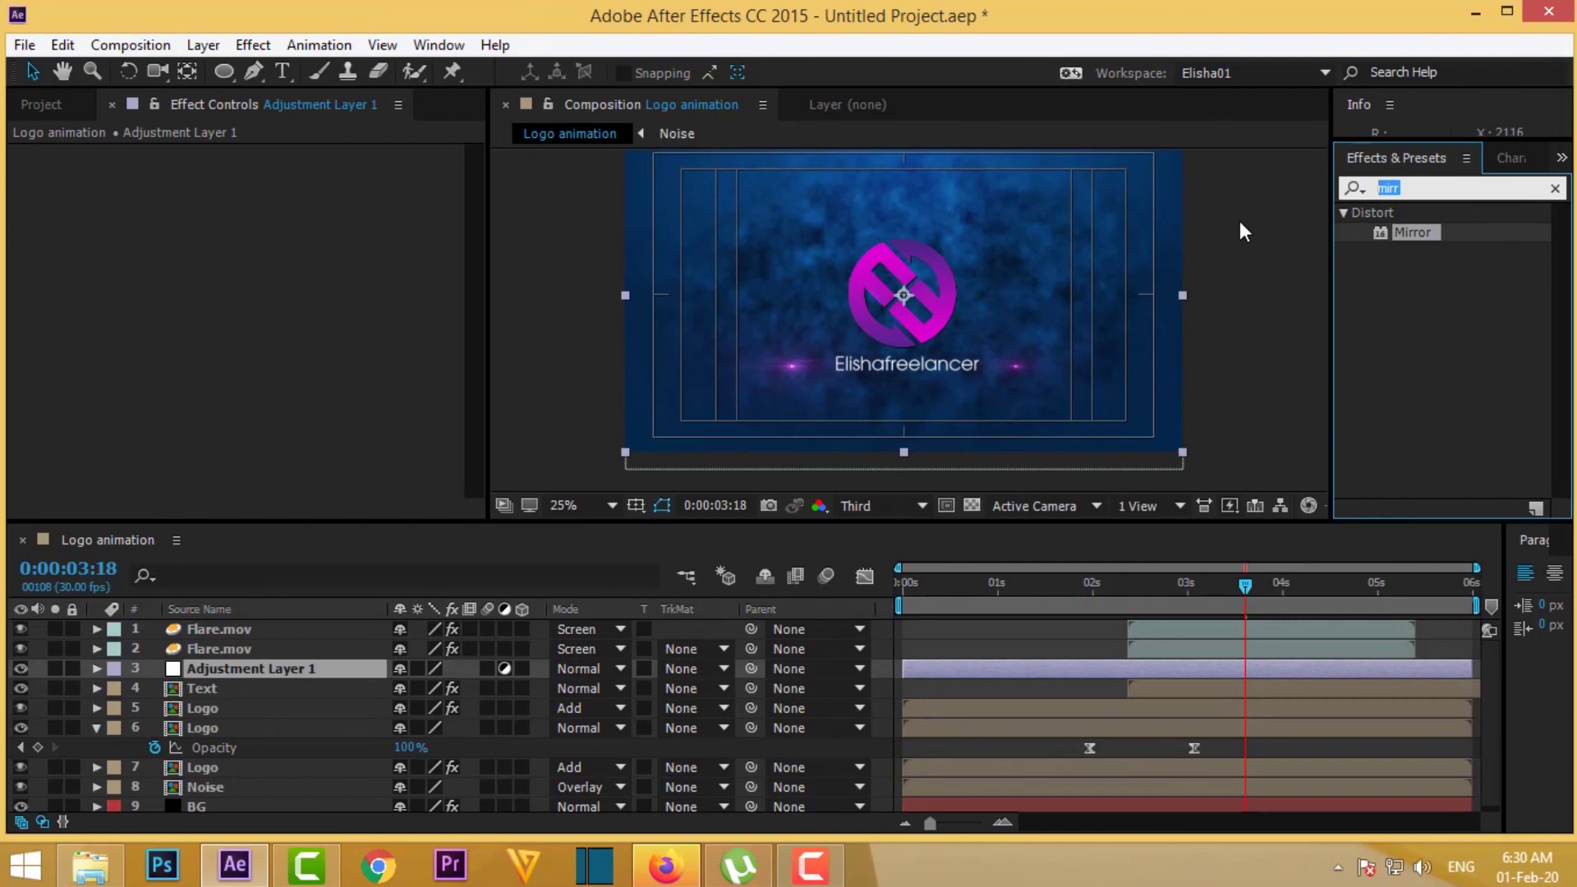
text(curves)
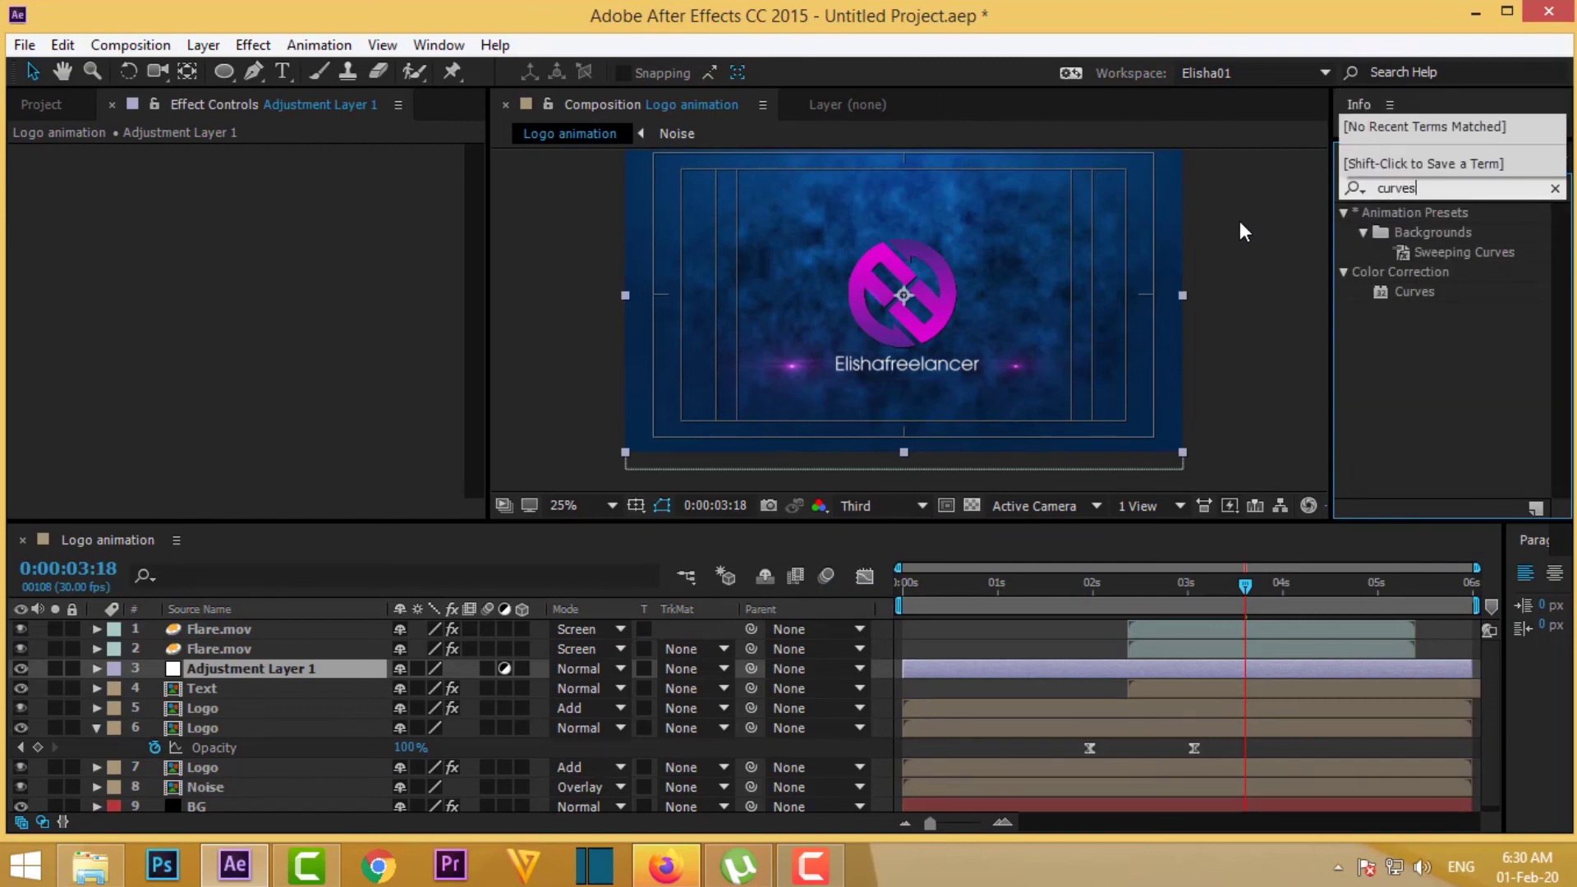
double_click(1417, 292)
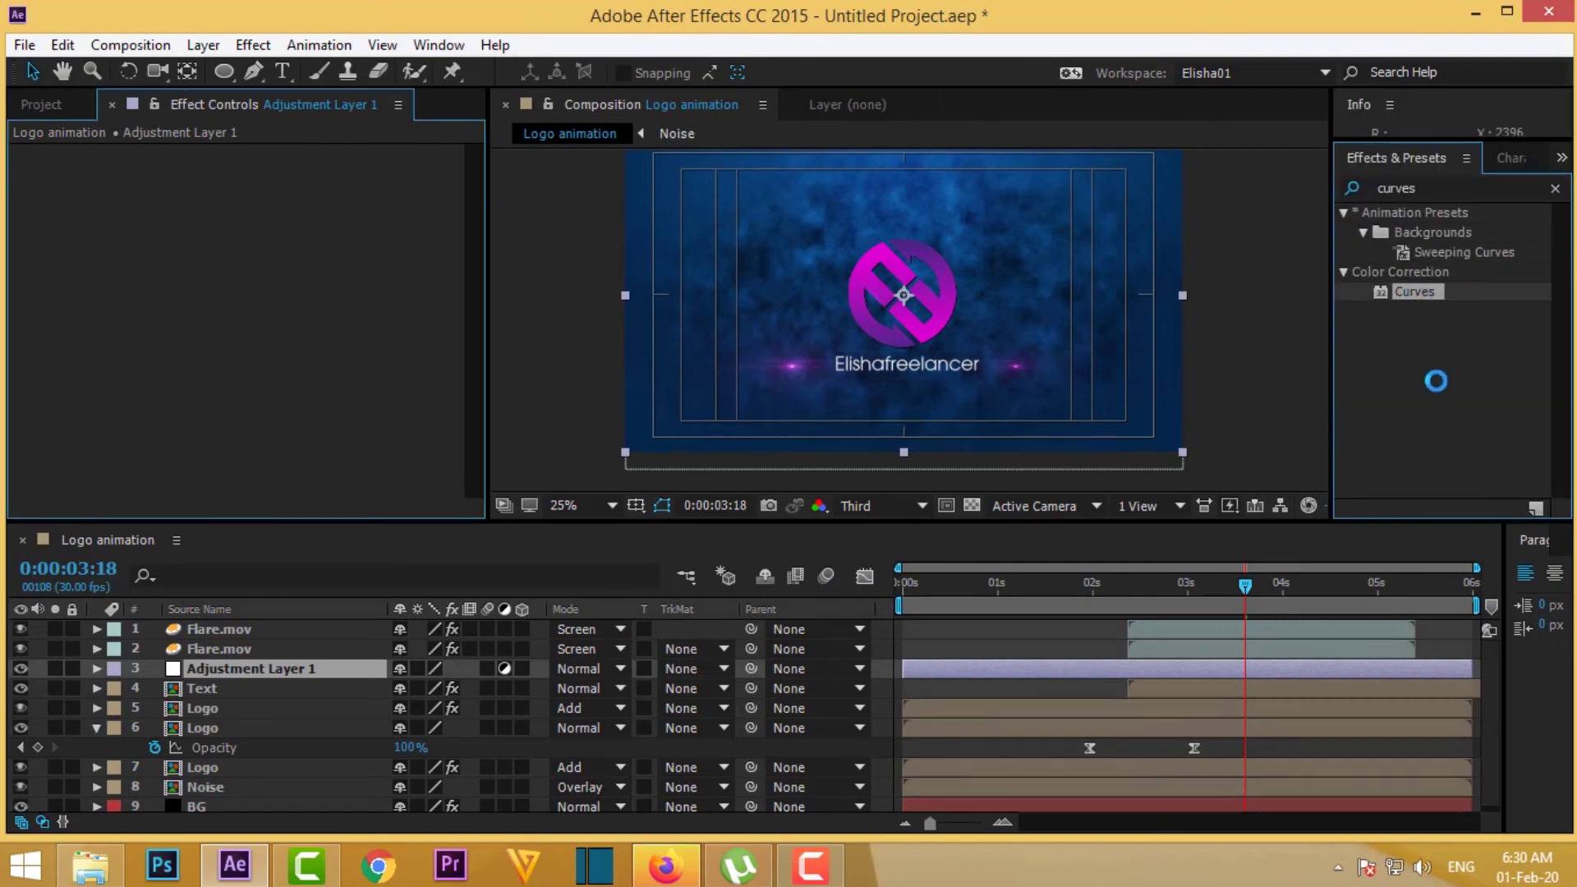
drag(200, 393, 192, 374)
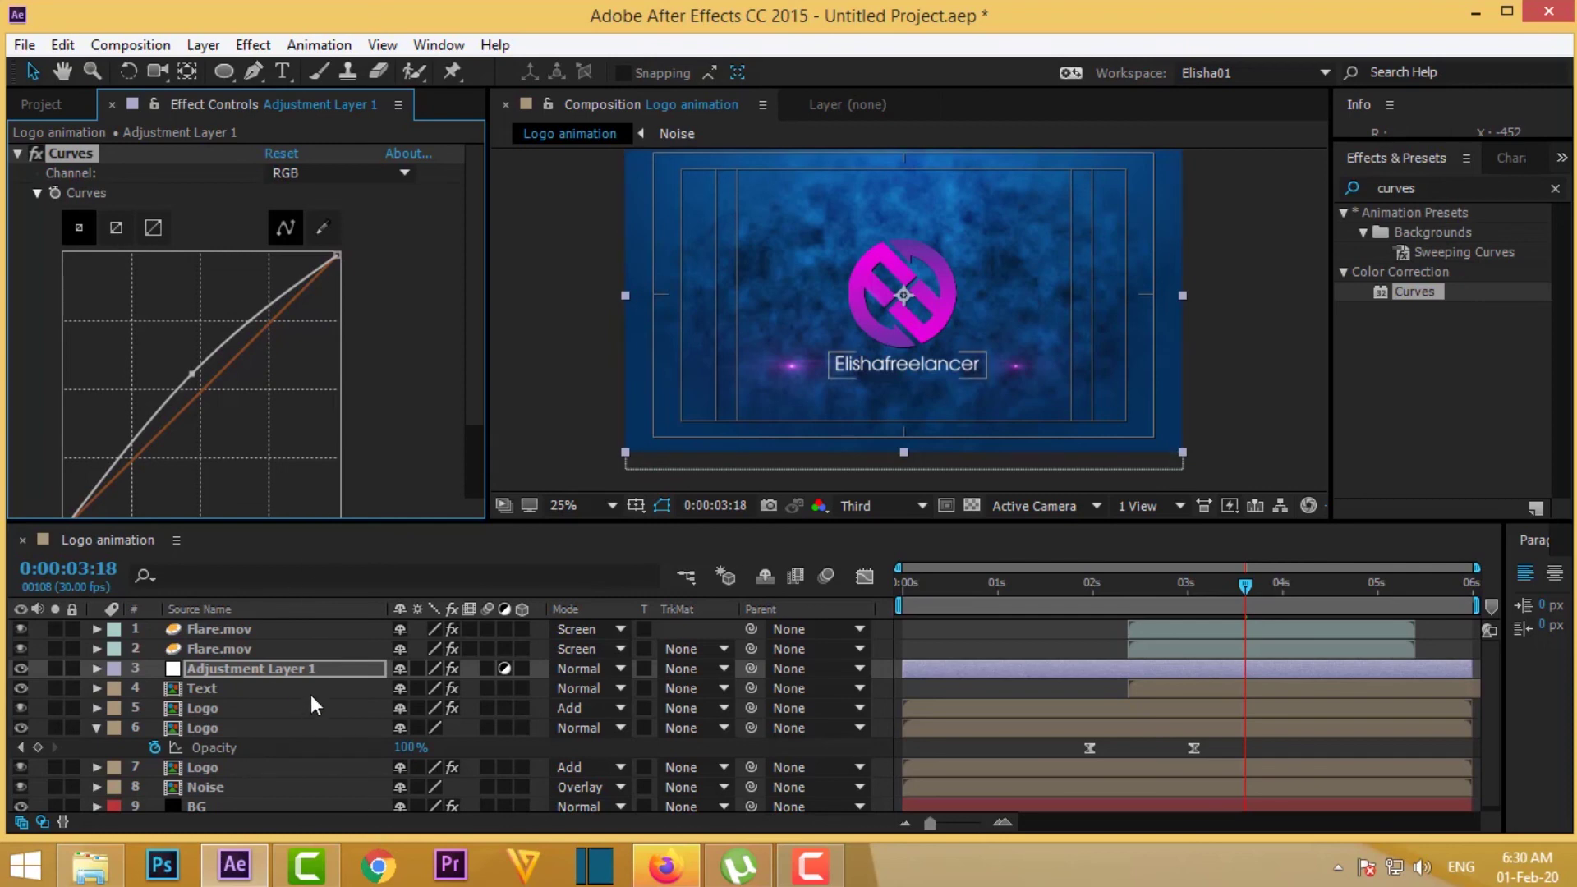
- Create a black solid named Frame and move it to the top of the layer stack
right_click(684, 627)
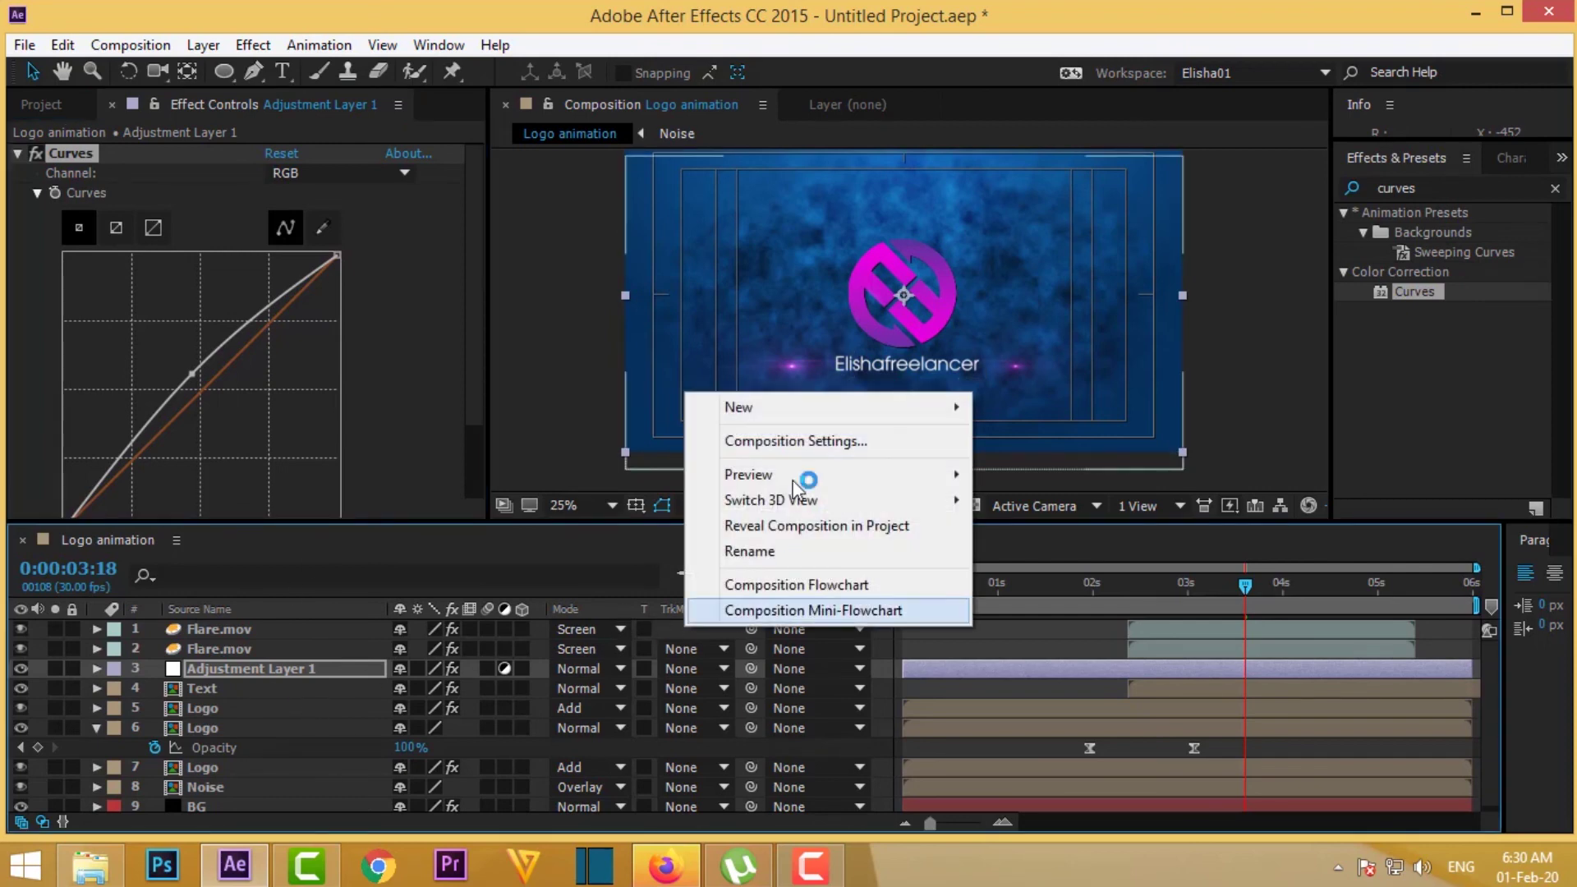
mouse_move(802, 409)
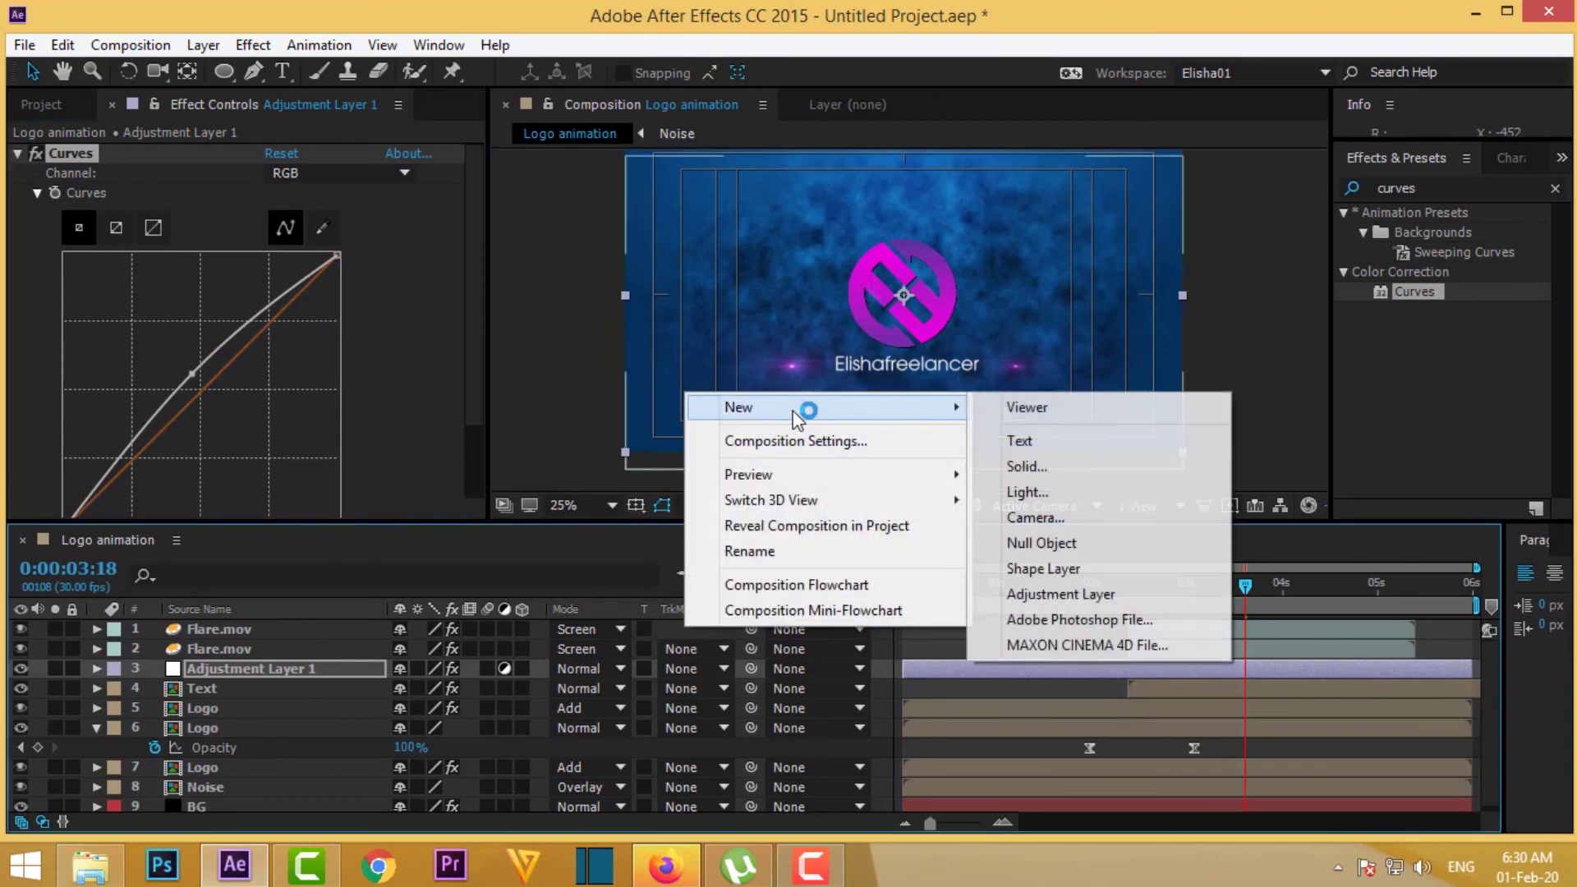
click(1040, 466)
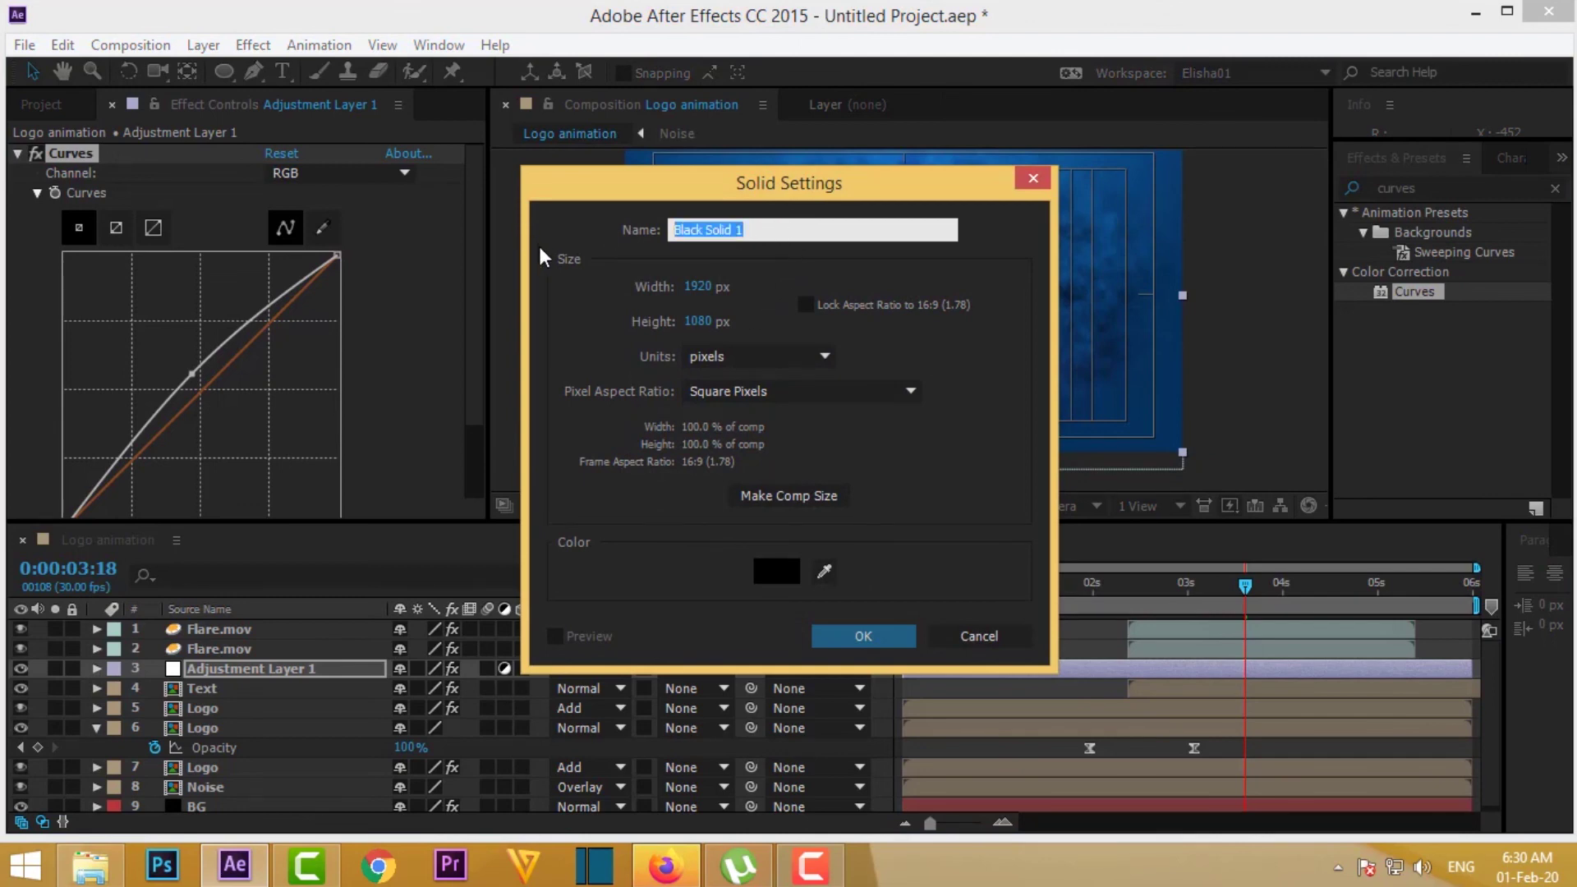
text(Frame)
click(865, 637)
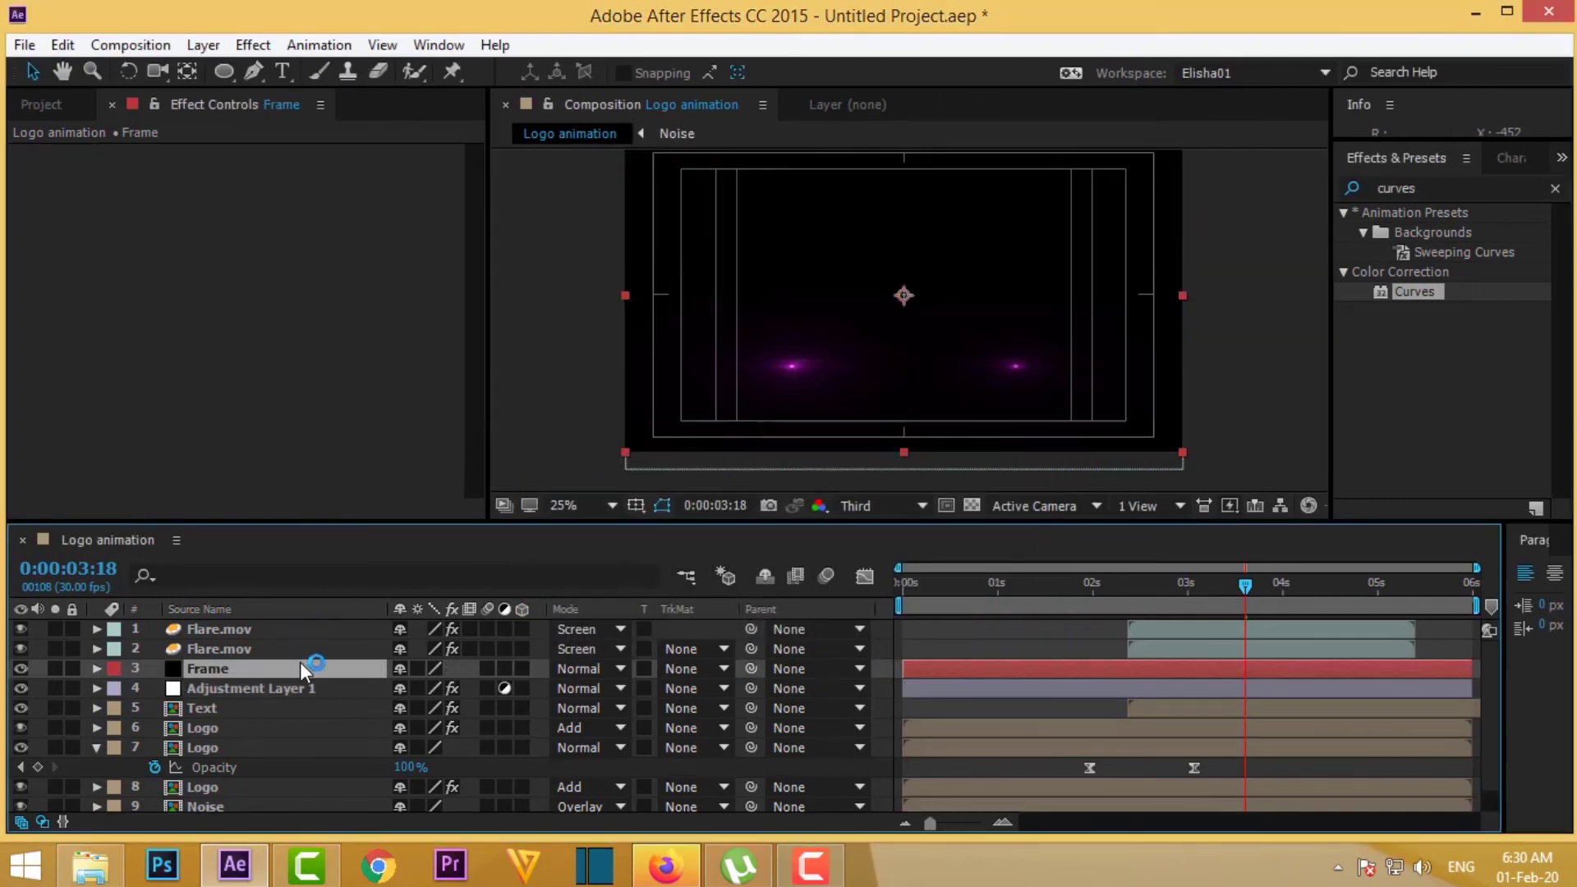
key(ctrl+bracketright)
key(ctrl+bracketright)
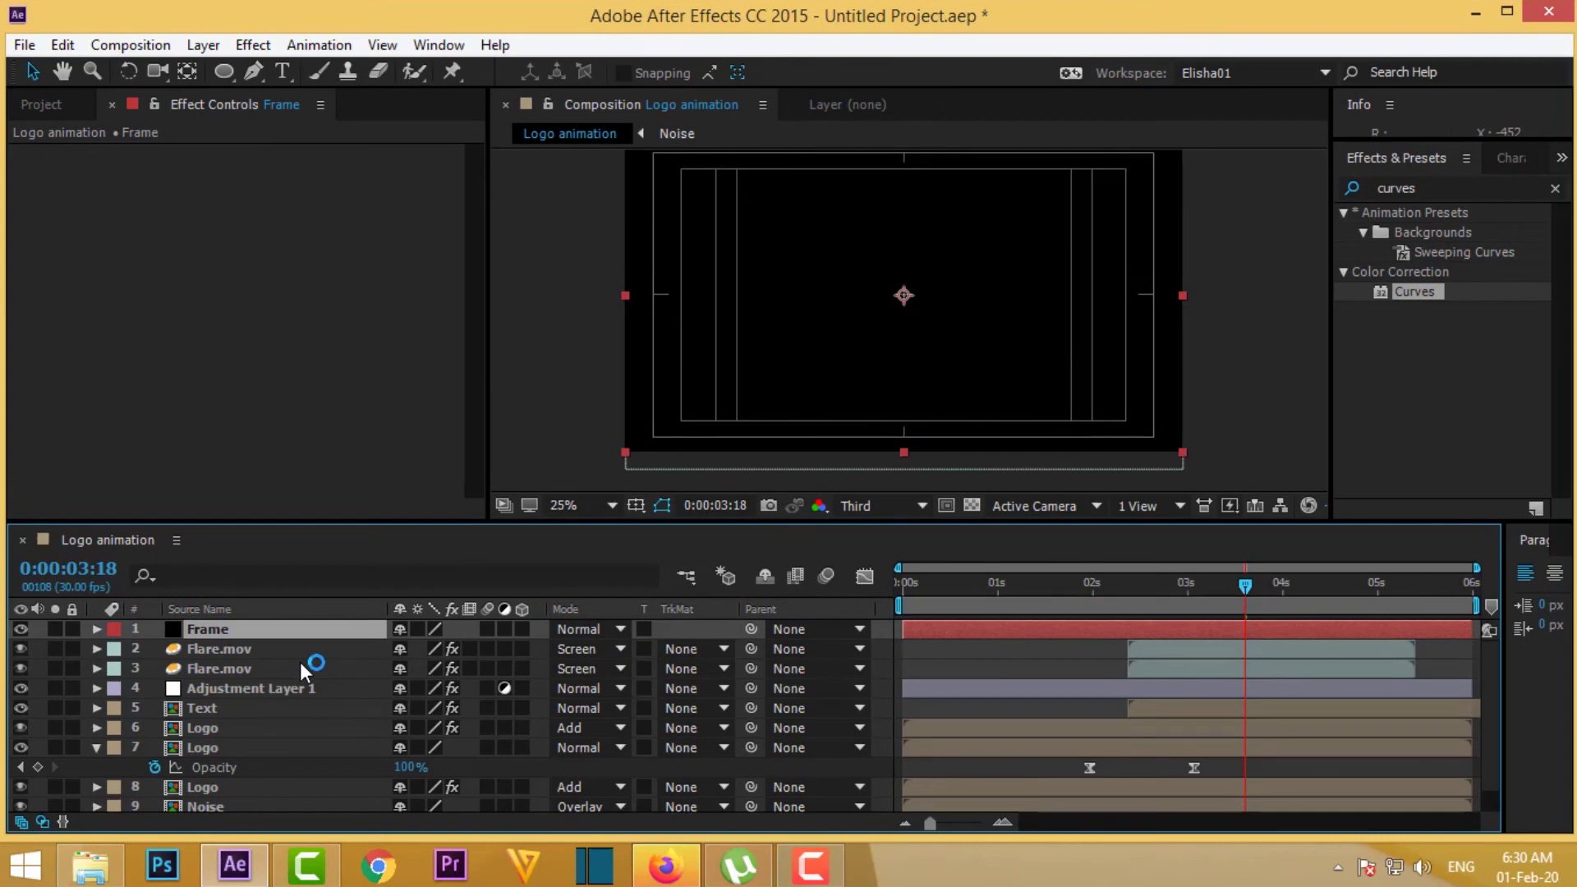
- Draw a rectangle mask on Frame and set it to Subtract, leaving thin letterbox bars
drag(224, 73, 298, 82)
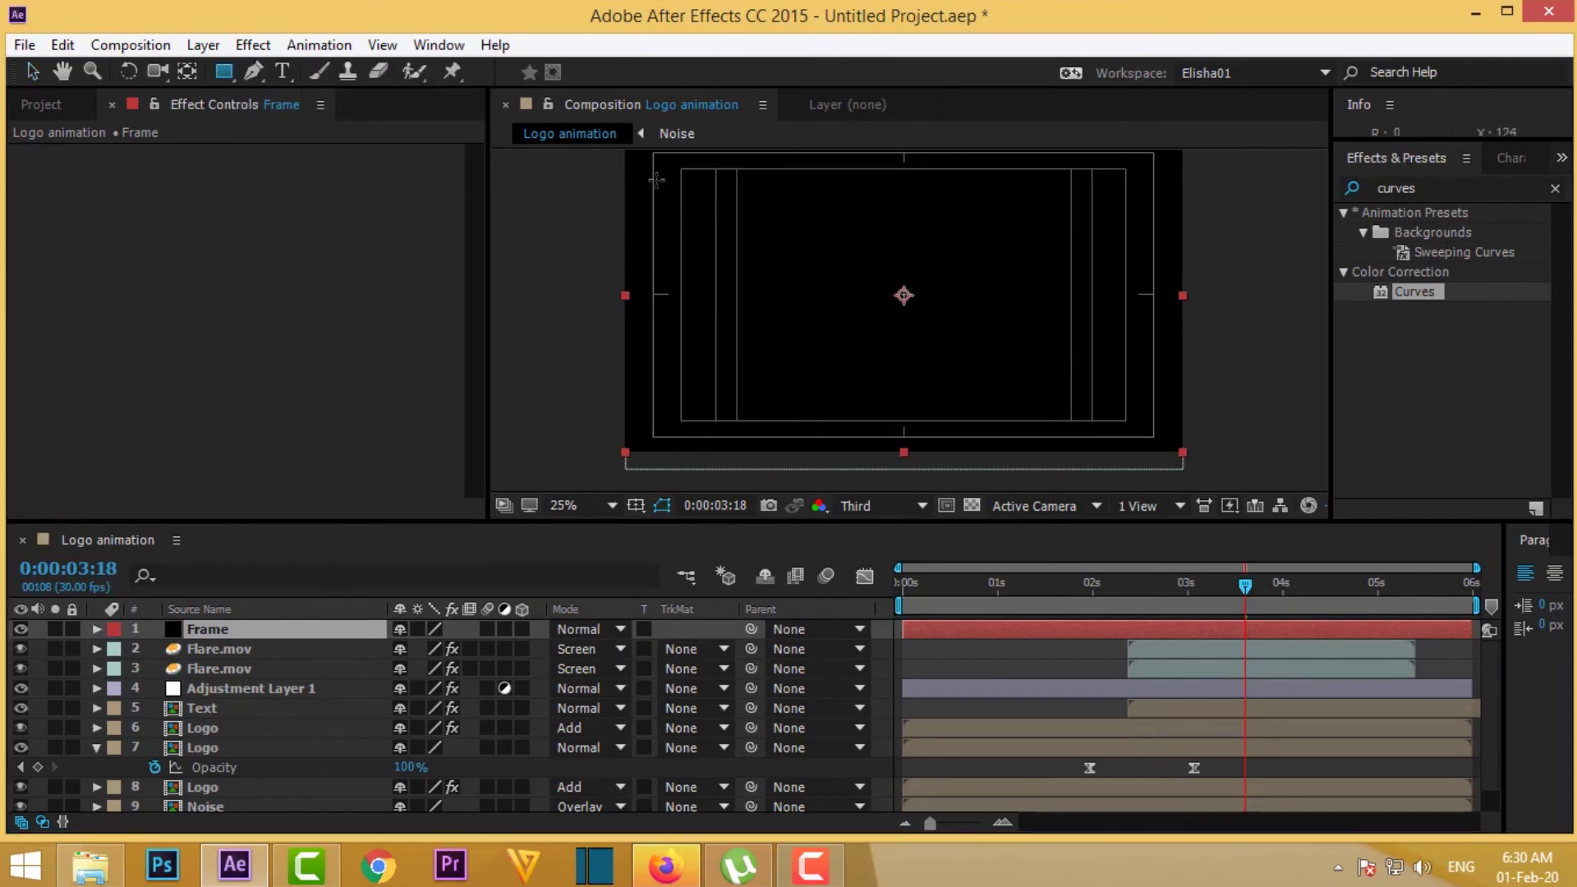
drag(621, 171, 1007, 386)
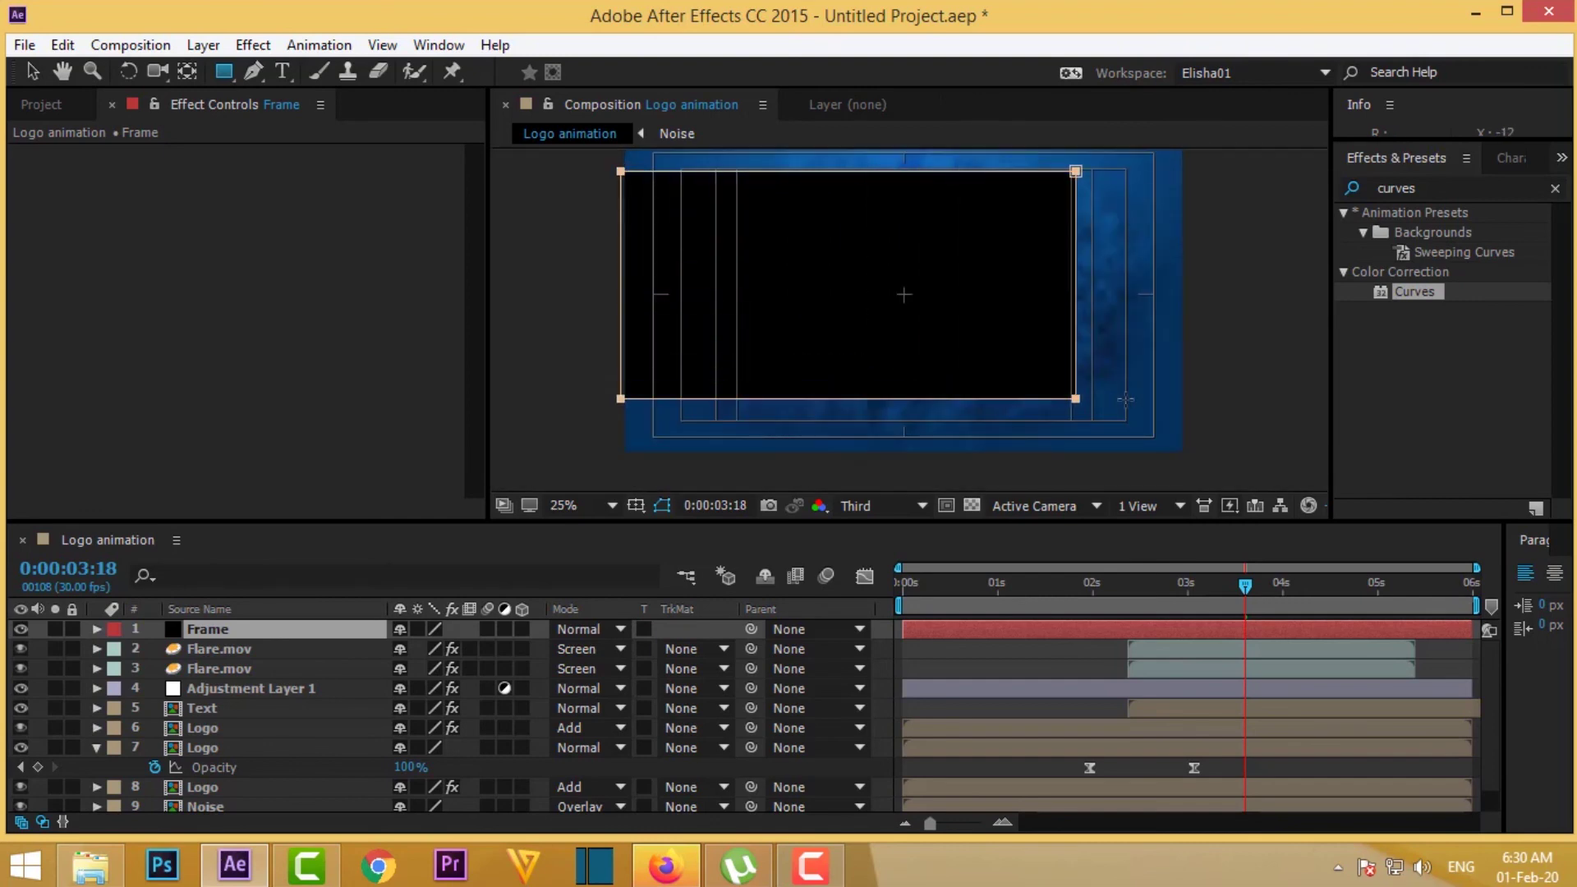
drag(1007, 386, 1189, 404)
drag(1184, 414, 1186, 420)
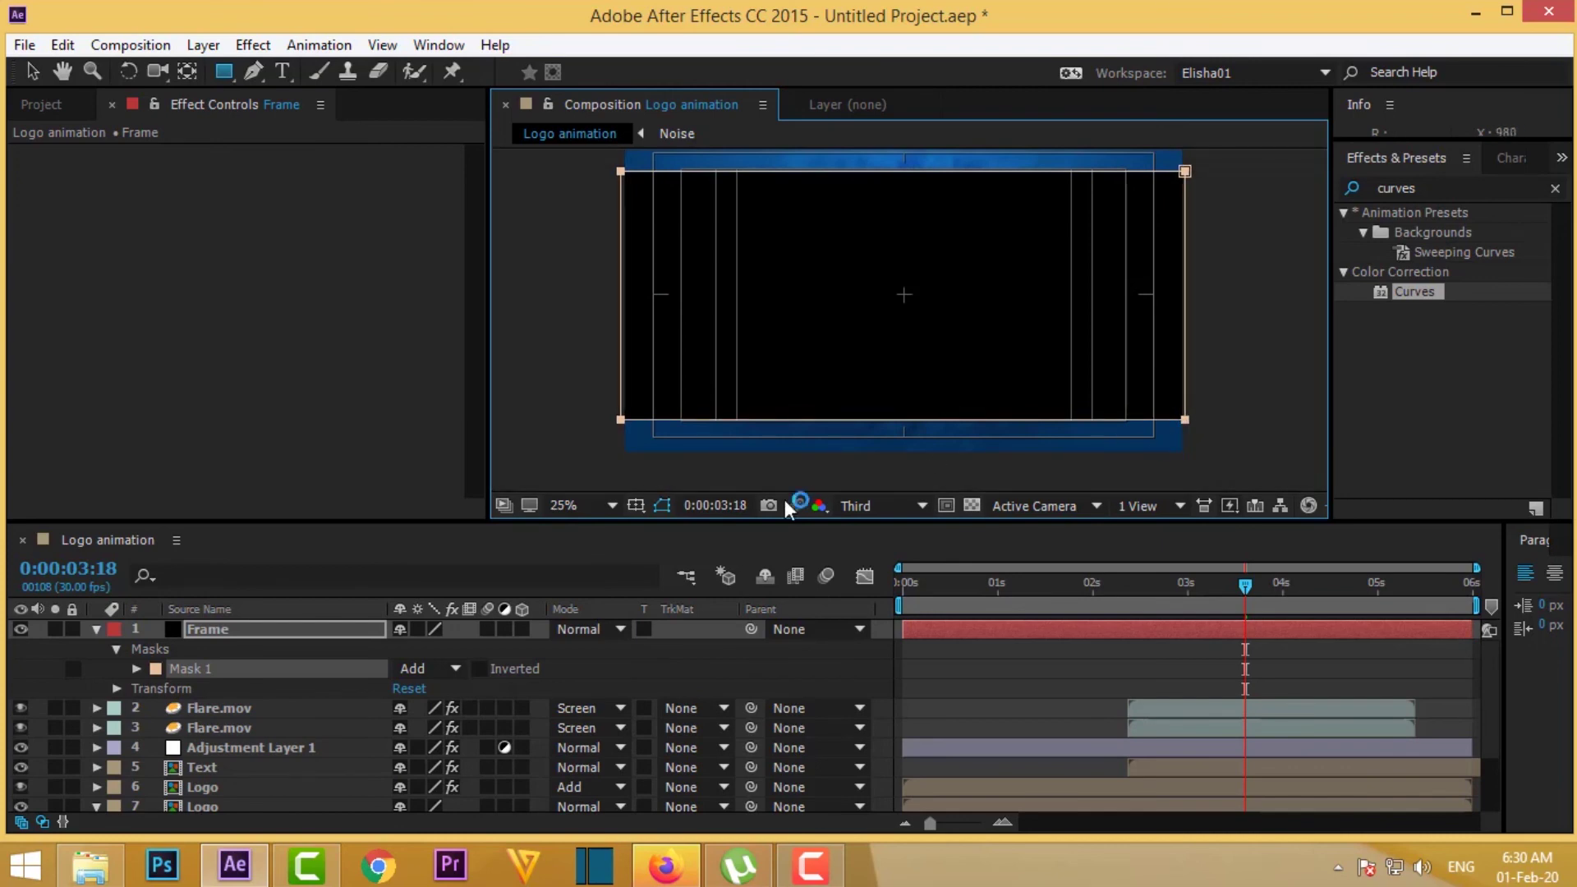
click(433, 669)
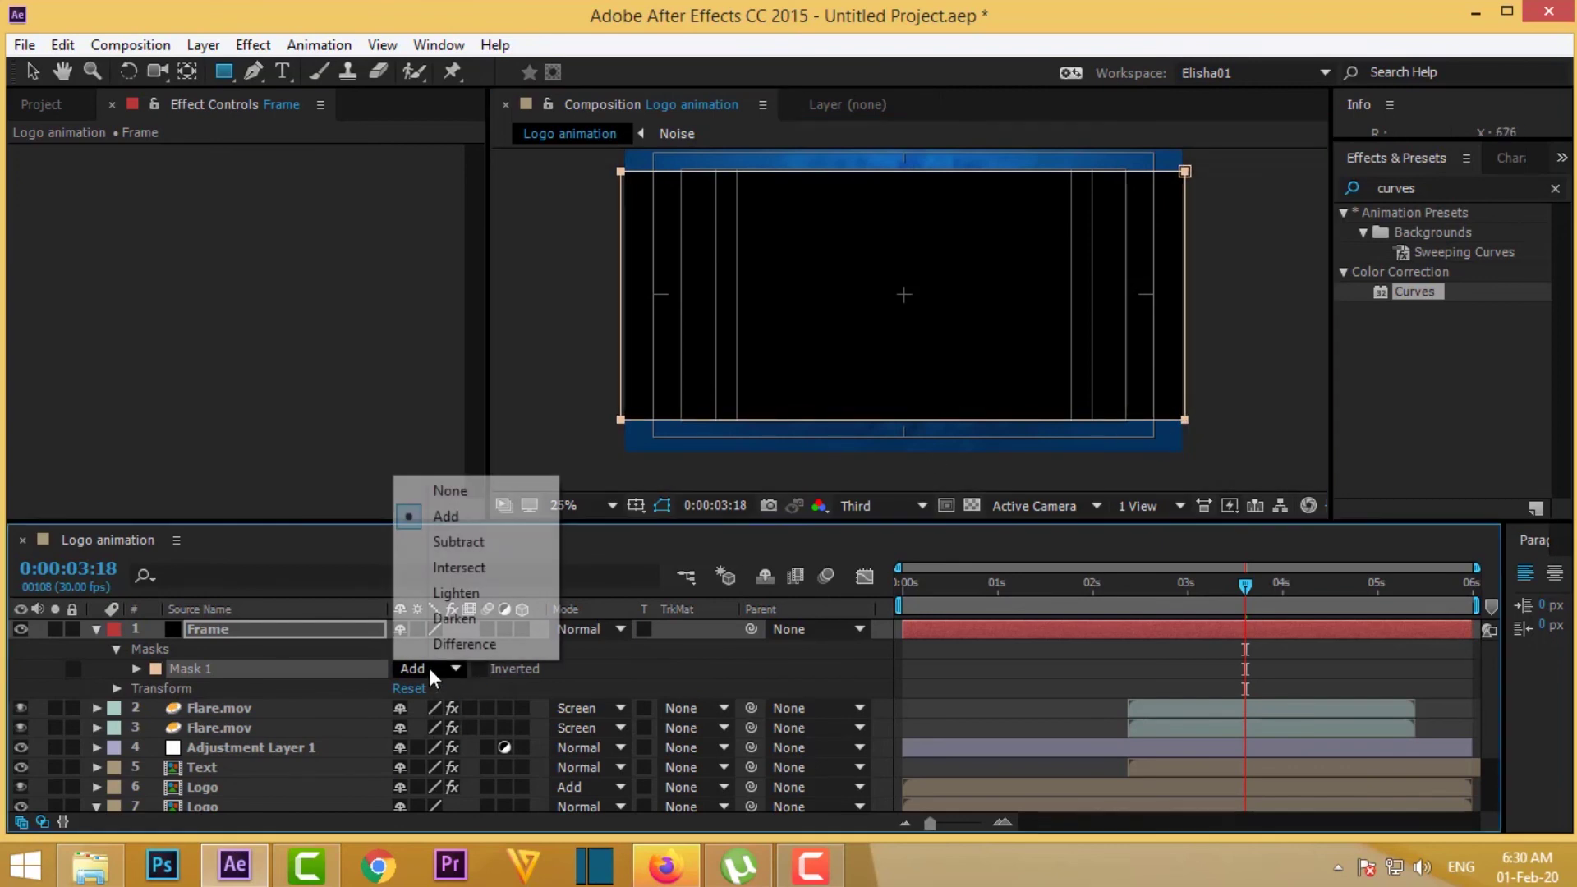
click(459, 542)
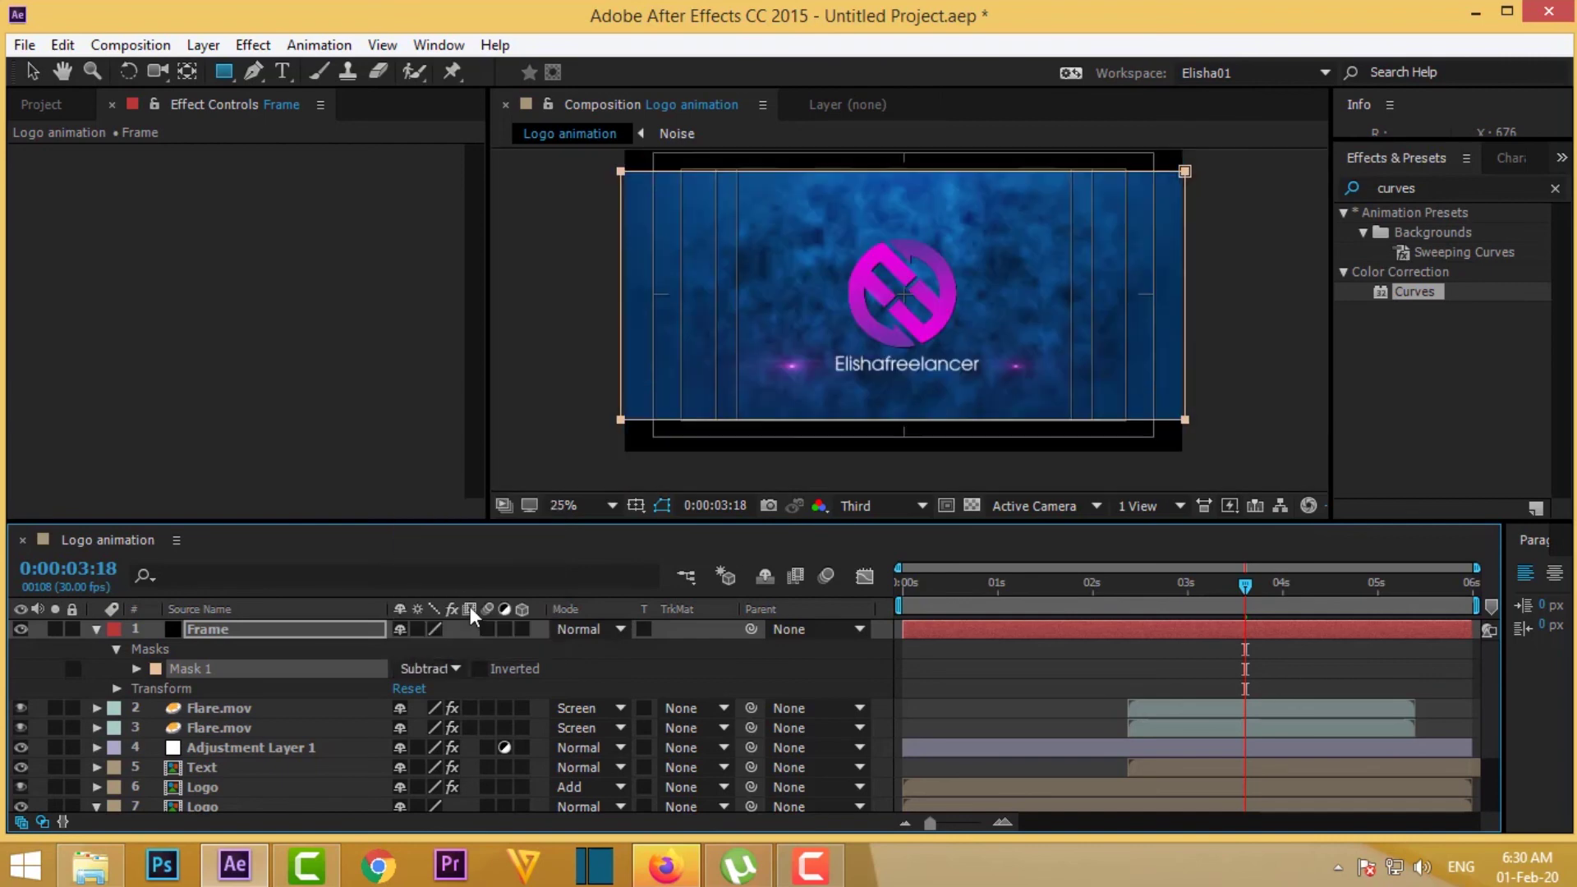
click(1090, 591)
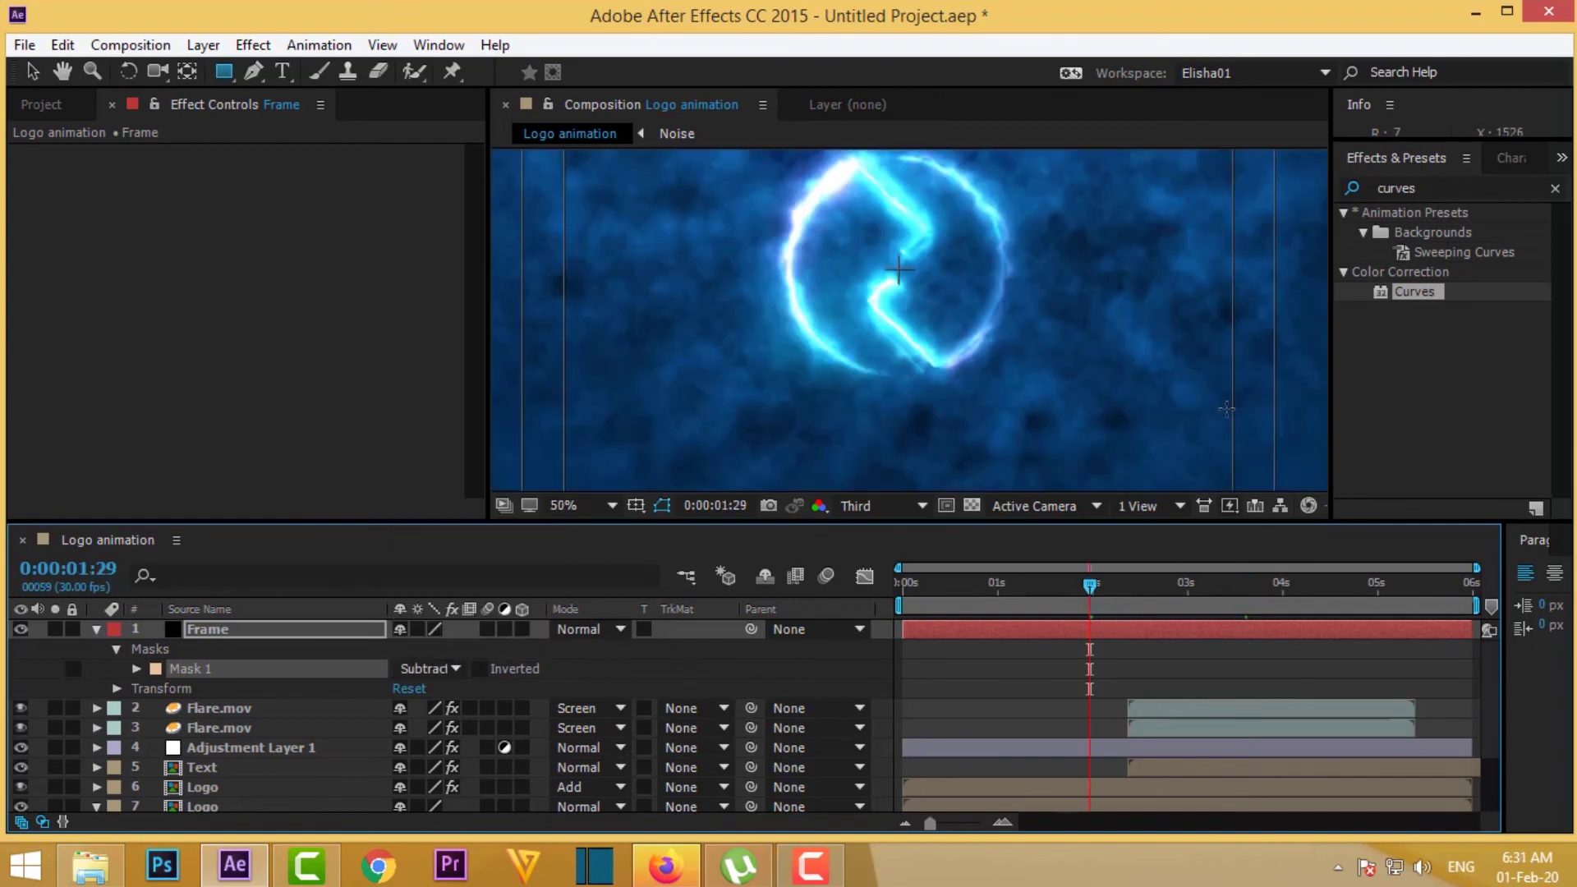